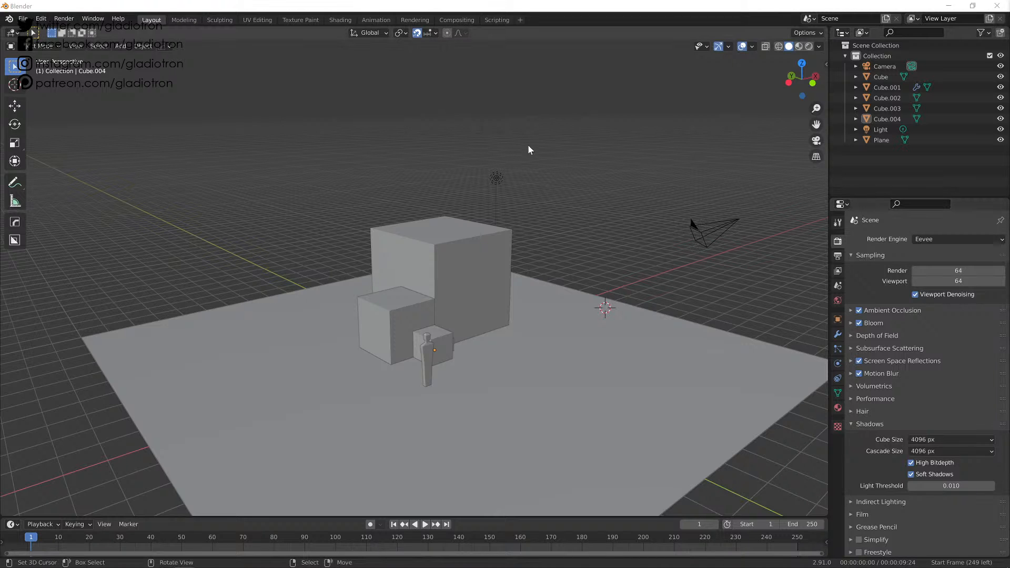
Place the 3D cursor in the empty space beyond the group of cubes
right_click(542, 151, "shift")
middle_click_drag(542, 151, 546, 102)
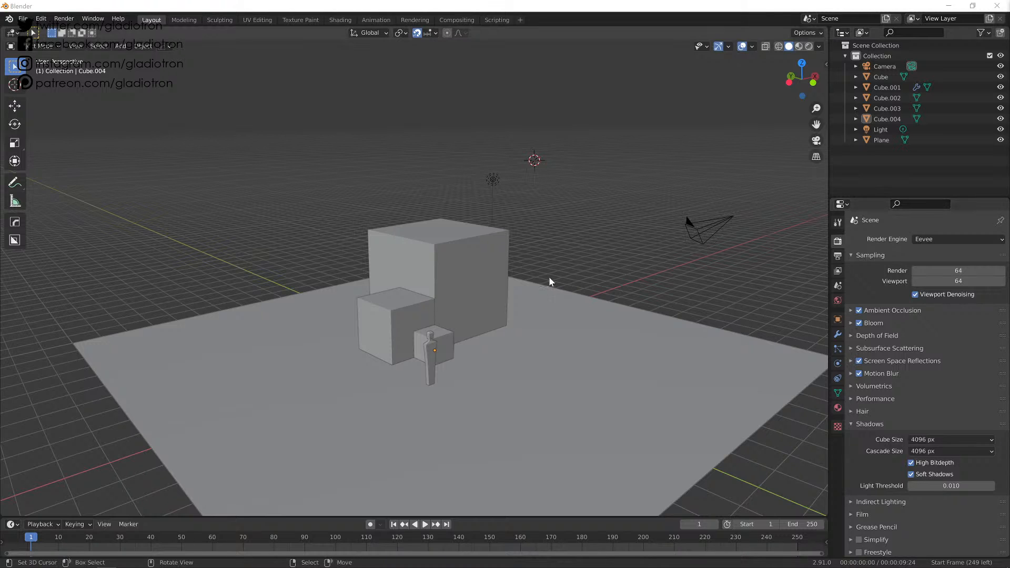
scroll(481, 258, "down", 3)
scroll(479, 258, "up", 3)
mouse_move(502, 181)
left_mouse_down()
mouse_move(534, 156)
mouse_move(521, 161)
left_mouse_up()
mouse_move(492, 181)
middle_mouse_down()
mouse_move(496, 202)
mouse_move(522, 169)
mouse_move(494, 155)
middle_mouse_up()
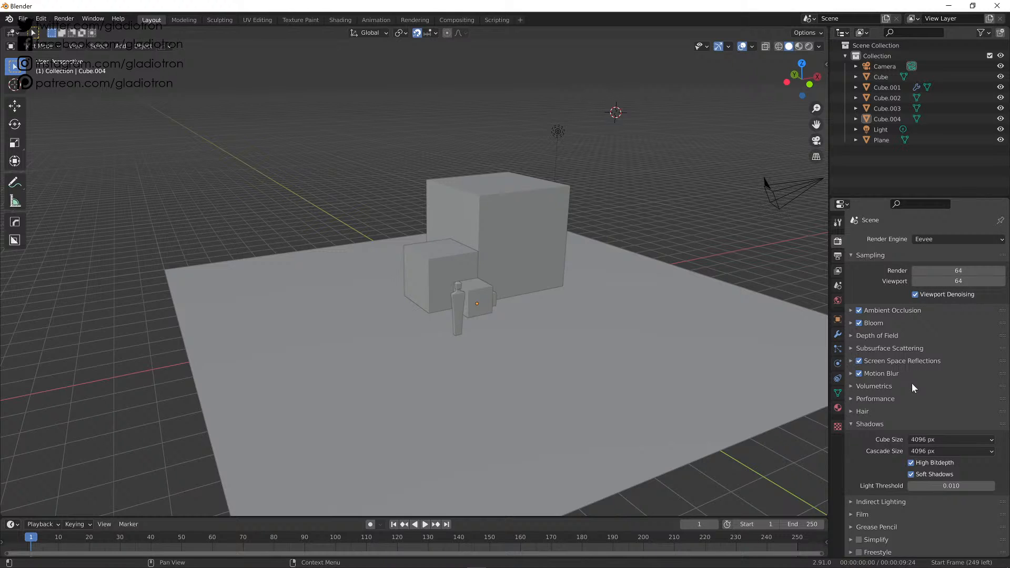
Delete all the cubes, the human-sized figure and the ground plane, keeping only the camera and the light
middle_click_drag(624, 252, 522, 237)
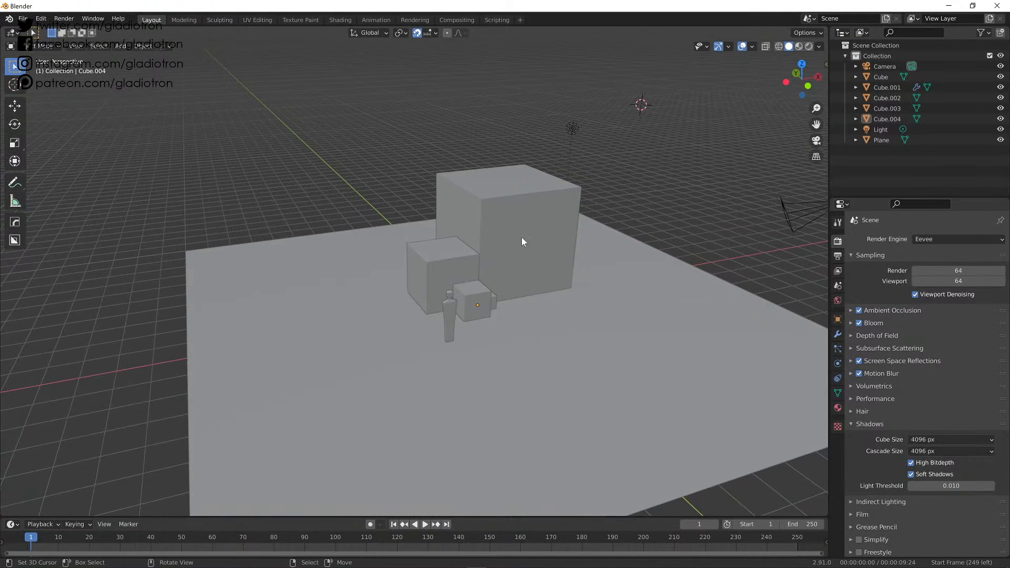
left_click(520, 238, "shift")
left_click(466, 289, "shift")
left_click(493, 306, "shift")
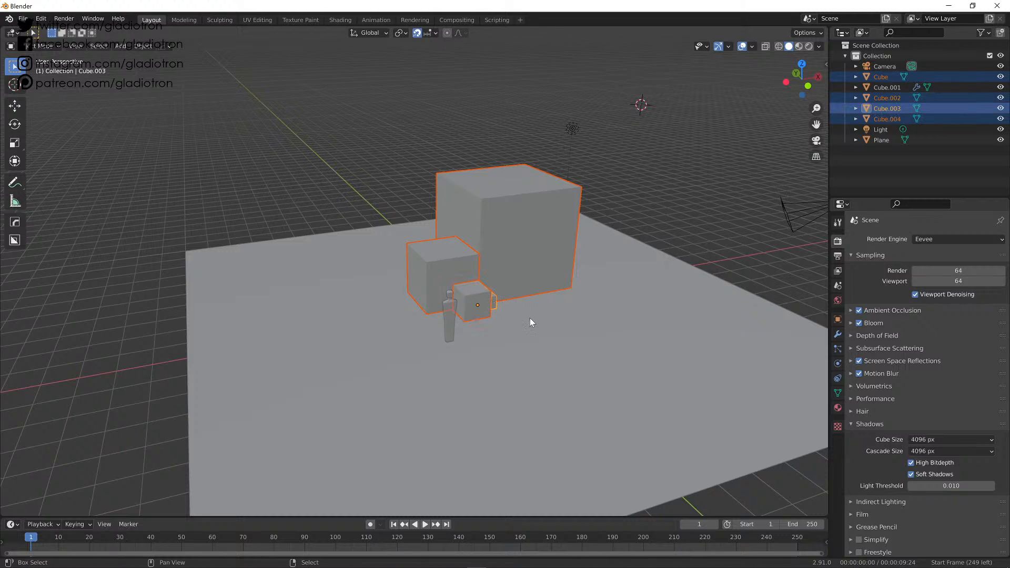
left_click(530, 318, "shift")
key("Delete")
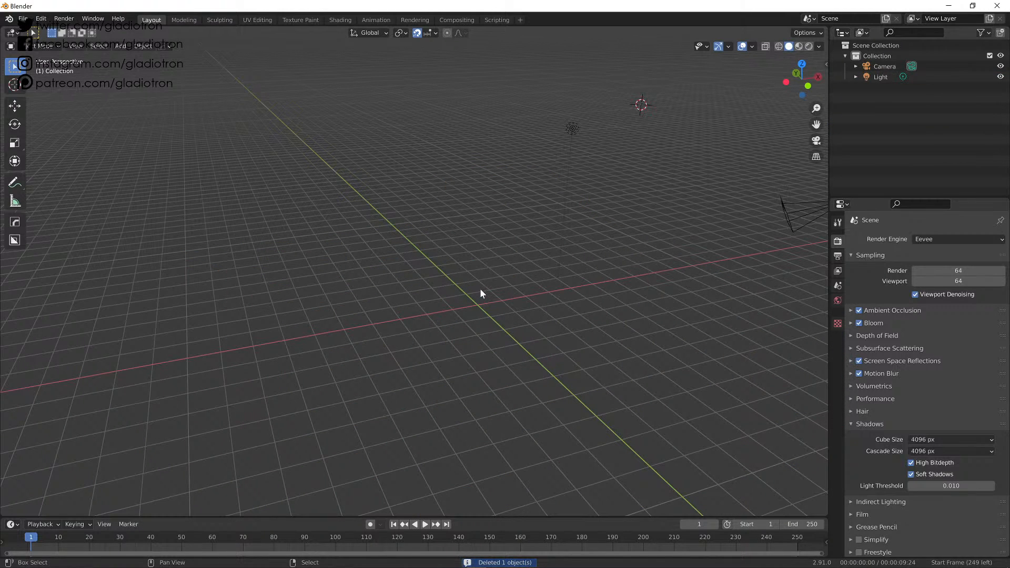
Return the 3D cursor to the world origin and add a mesh cube there
middle_click_drag(480, 293, 569, 272)
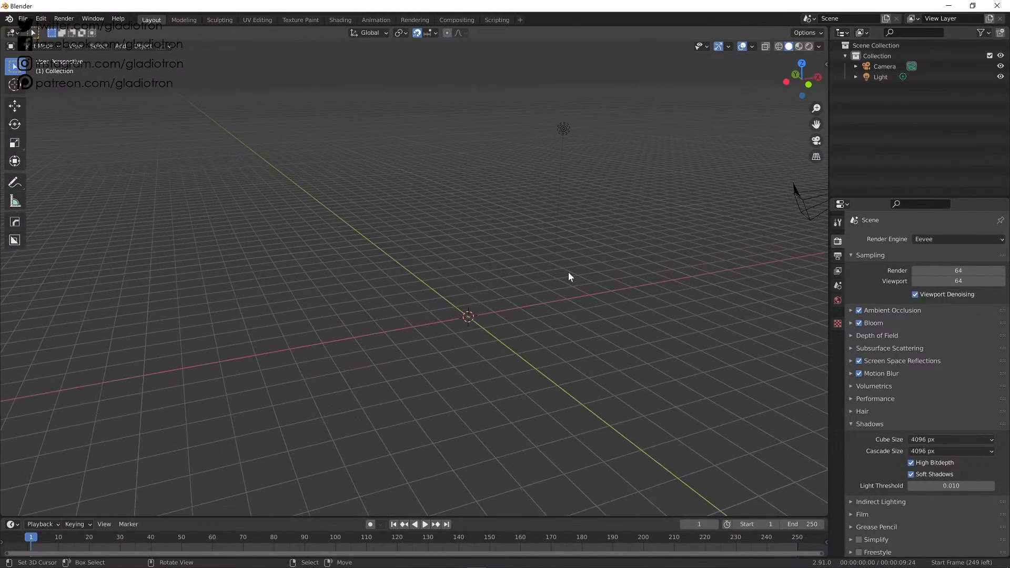
key("shift+a")
mouse_move(568, 274)
left_click(613, 284)
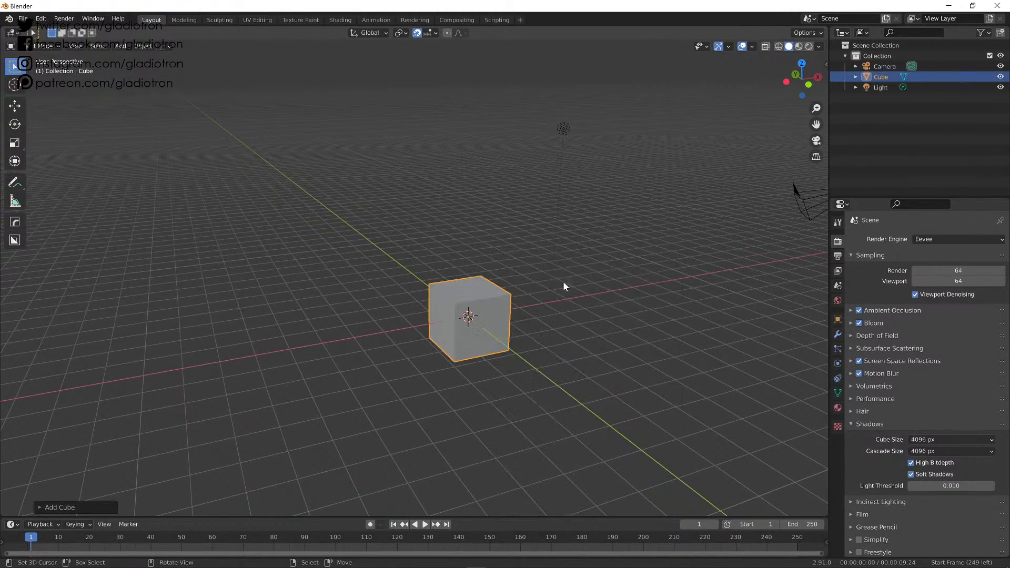
Select the light, the camera and the cube individually in the viewport, cycling through them and finishing on the camera
middle_click_drag(574, 221, 526, 218)
left_click(523, 161)
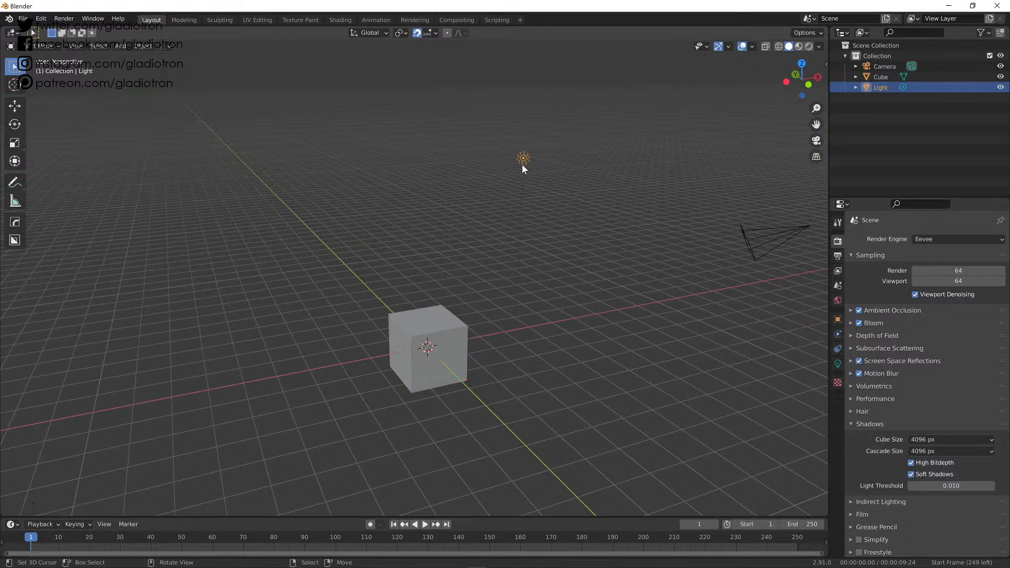
left_click(784, 226)
middle_click_drag(571, 279, 586, 268)
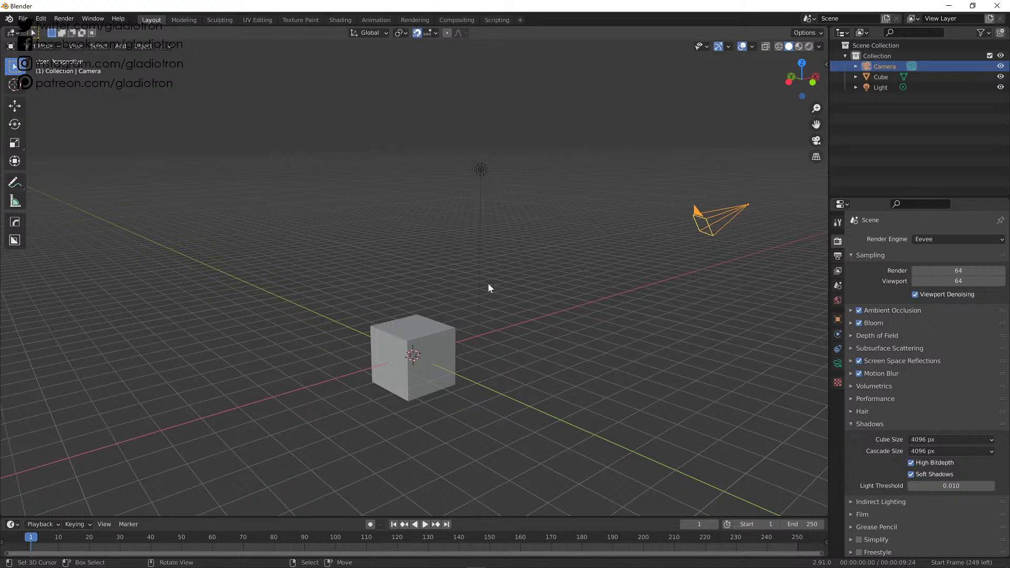
left_click(425, 343)
left_click(481, 169)
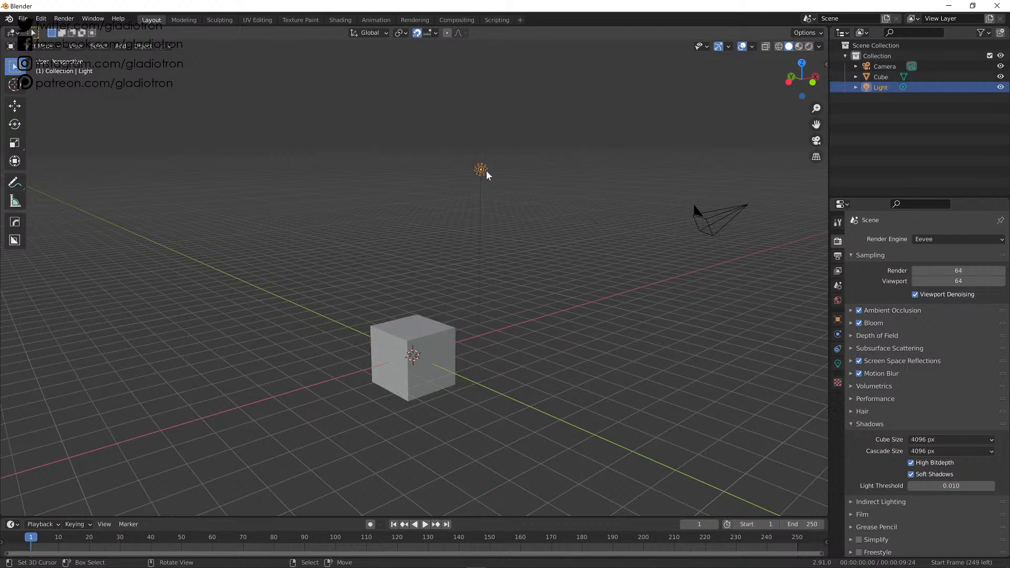
left_click(725, 220)
left_click(448, 336)
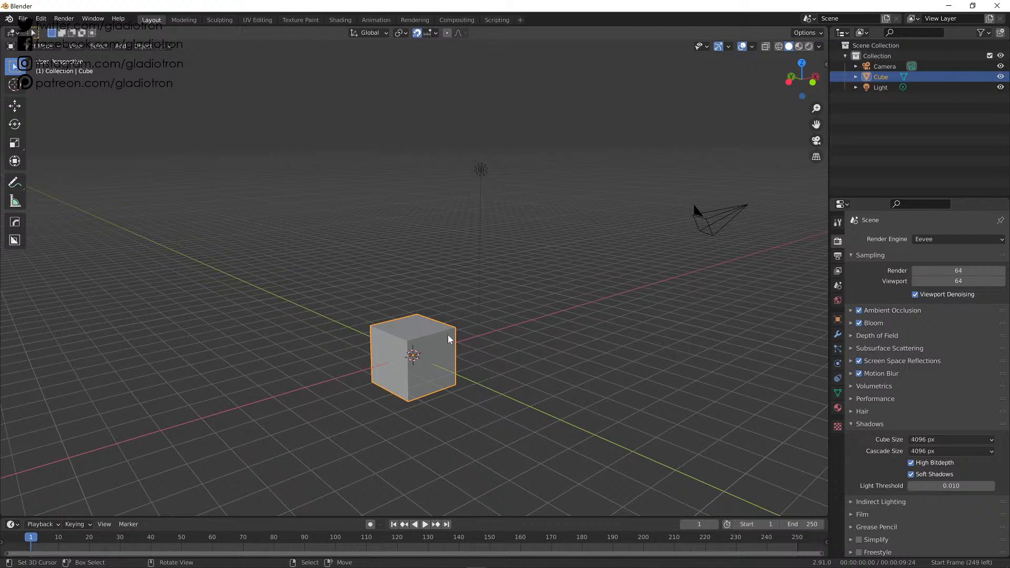
left_click(487, 182)
left_click(727, 217)
left_click(417, 359)
left_click(480, 177)
left_click(724, 219)
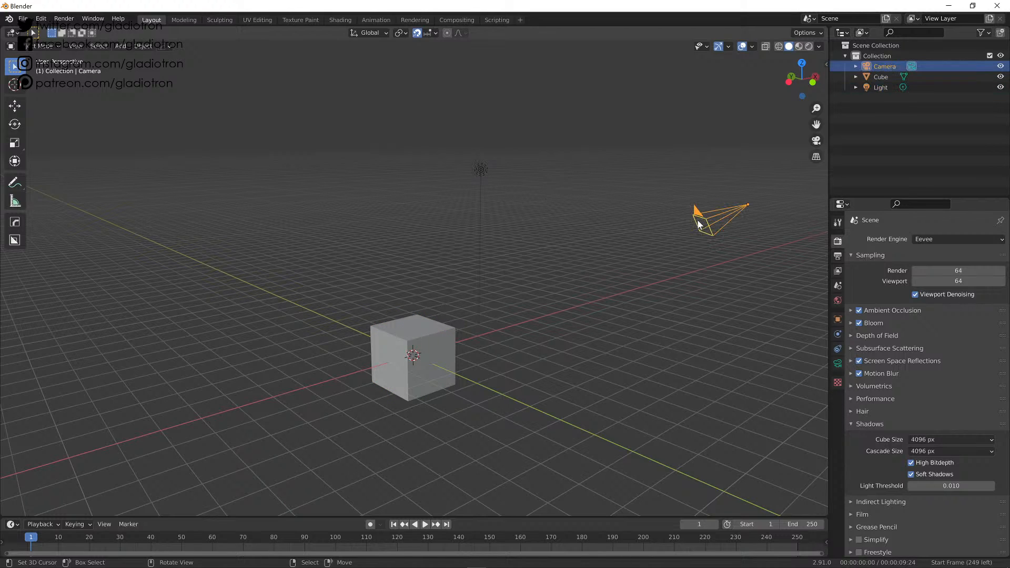
left_click(444, 320)
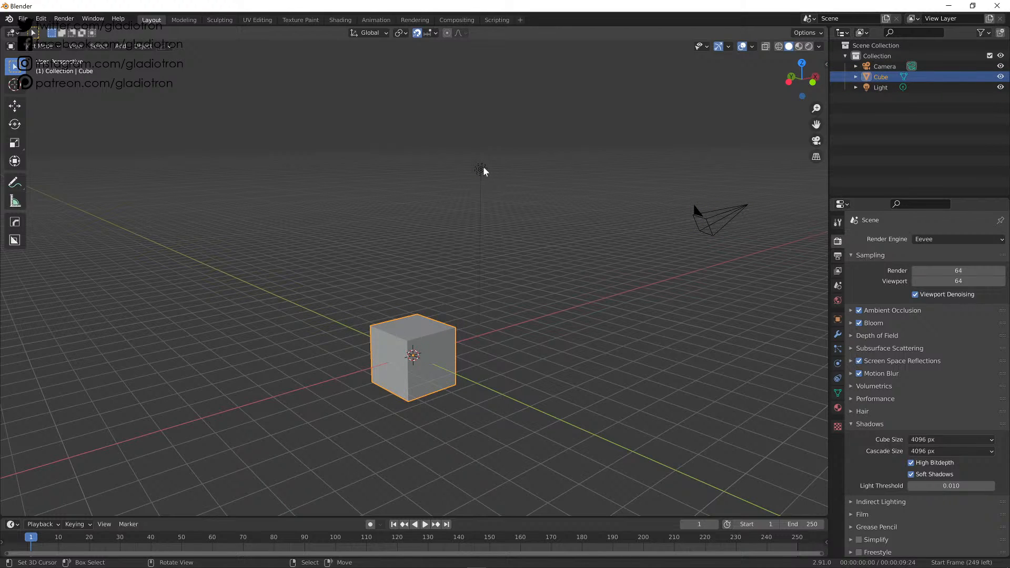
left_click(482, 170)
left_click(725, 214)
left_click(432, 339)
left_click(482, 175)
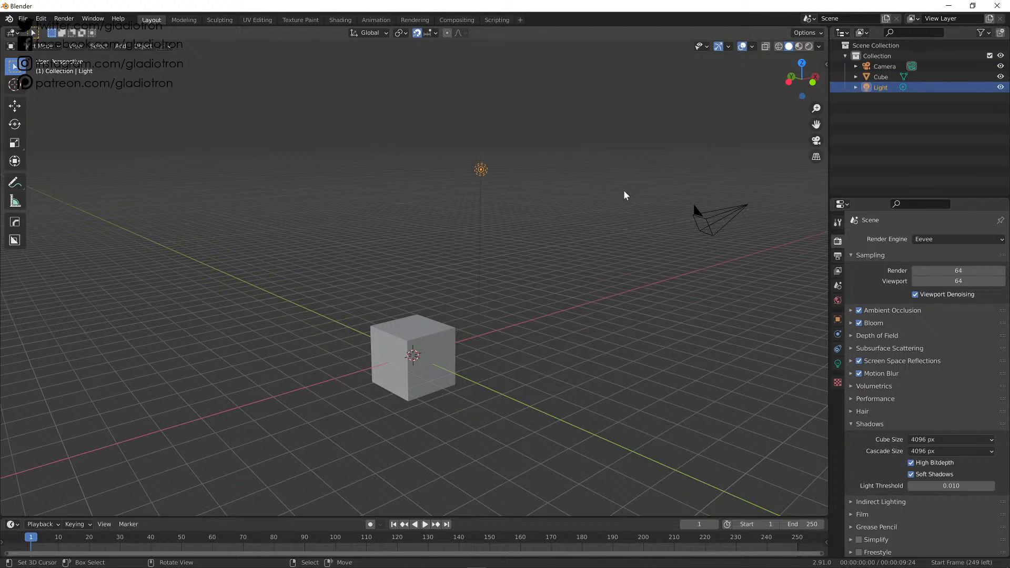
left_click(719, 213)
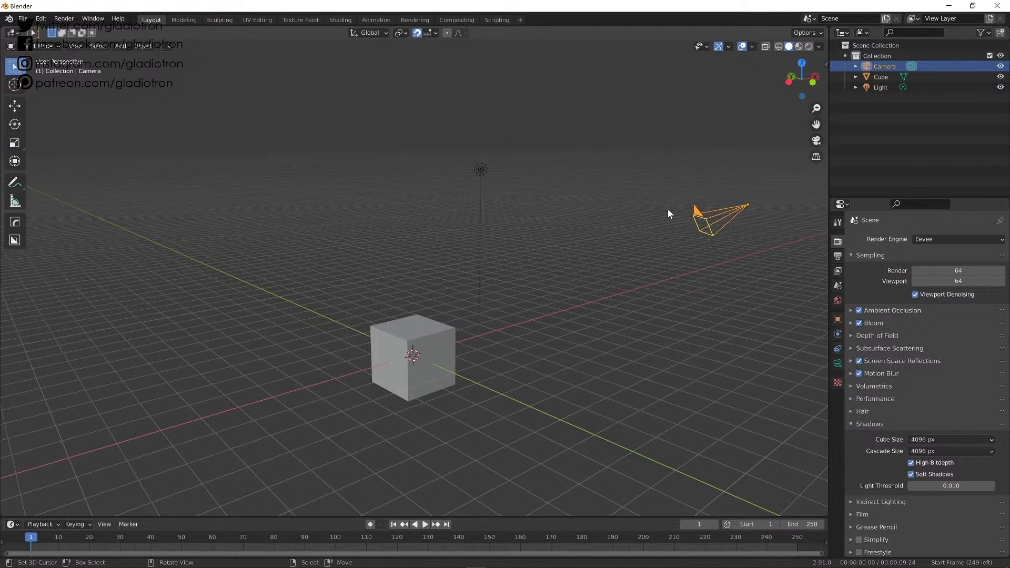
Place the 3D cursor on the camera and box-select the cube, the light and the camera one at a time
right_click(404, 327, "shift")
right_click(481, 173, "shift")
left_click_drag(331, 276, 489, 441)
left_click_drag(413, 69, 485, 219)
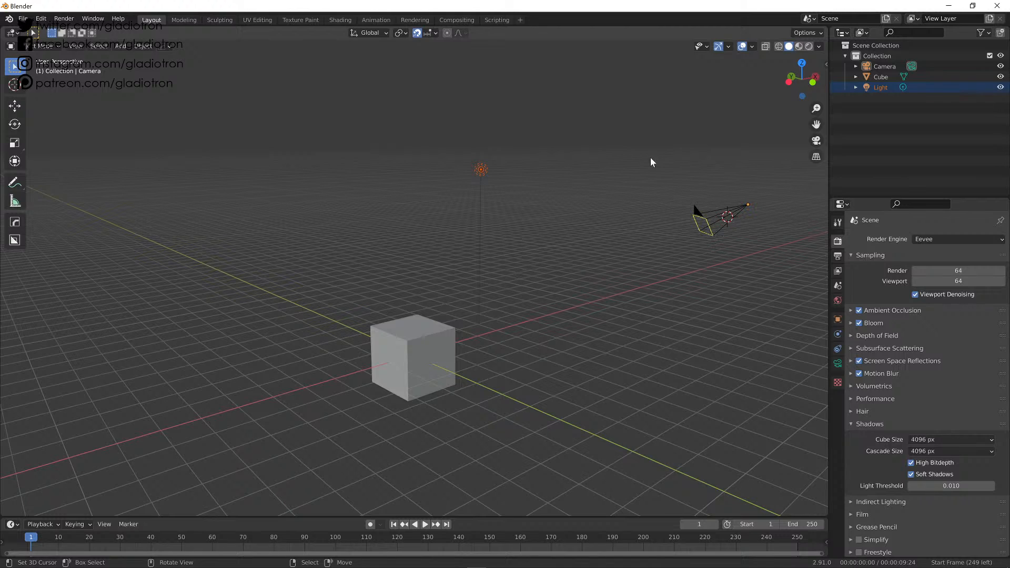
left_click_drag(650, 157, 789, 297)
Box-select the light and extend the selection to the cube and the camera
left_click_drag(417, 129, 496, 220)
left_click_drag(344, 254, 576, 446, "shift")
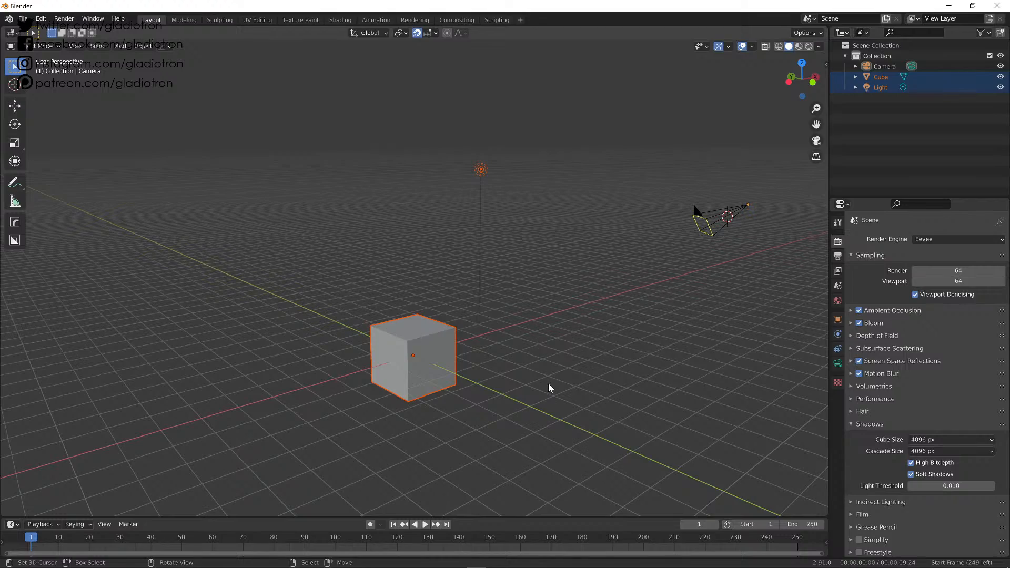
left_click_drag(641, 165, 750, 242, "shift")
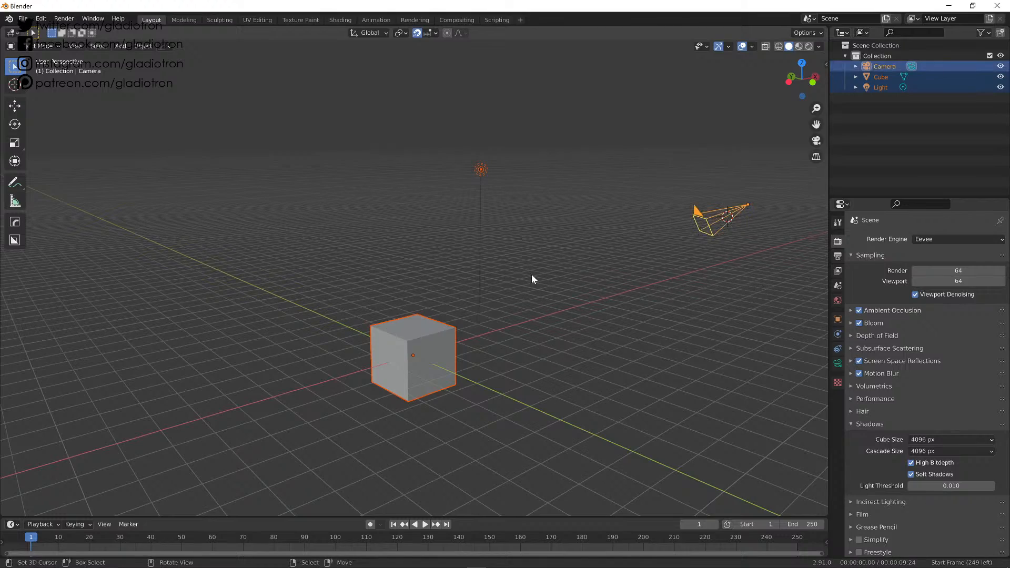
Reduce the selection to the cube only
middle_click_drag(617, 283, 519, 290)
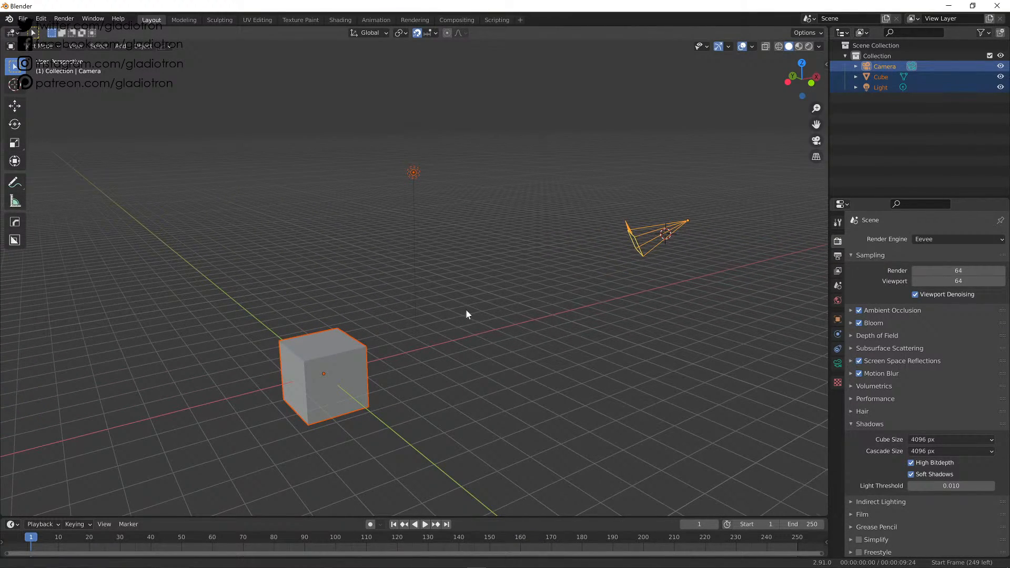
middle_click_drag(467, 313, 507, 299, "shift")
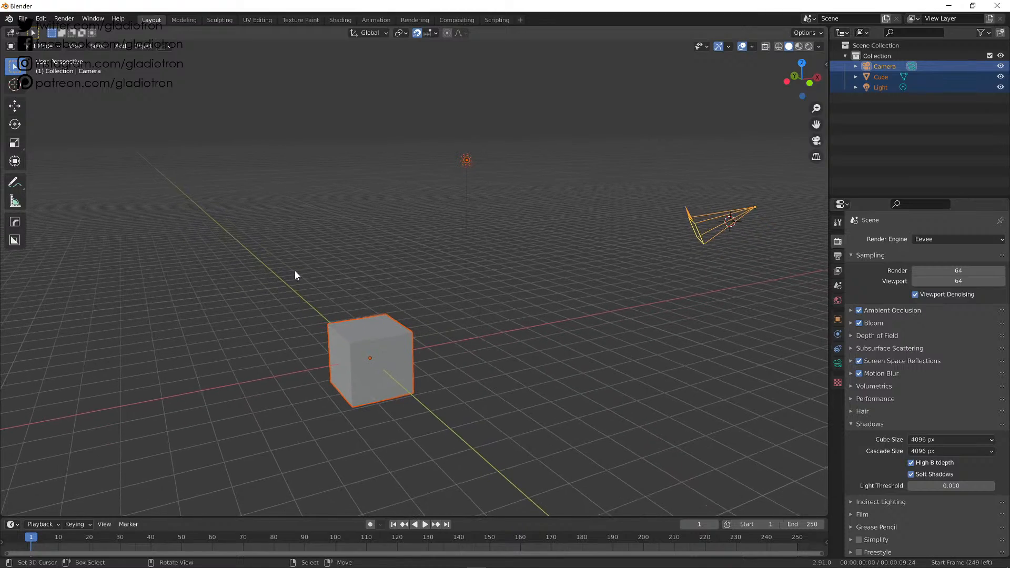
left_click(340, 344)
middle_click_drag(473, 440, 515, 395)
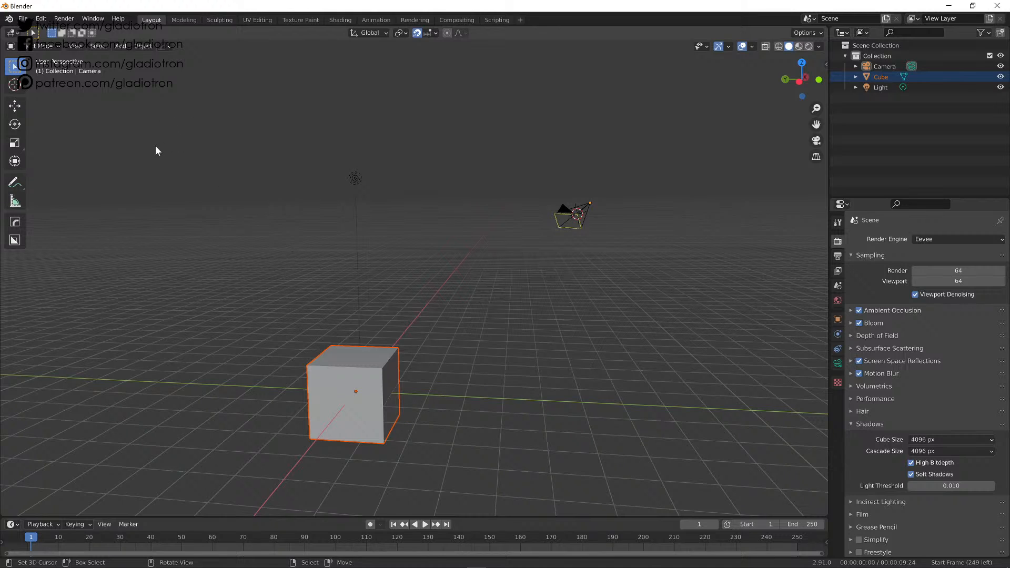
left_click(24, 18)
mouse_move(48, 31)
middle_click_drag(455, 319, 580, 296, "shift")
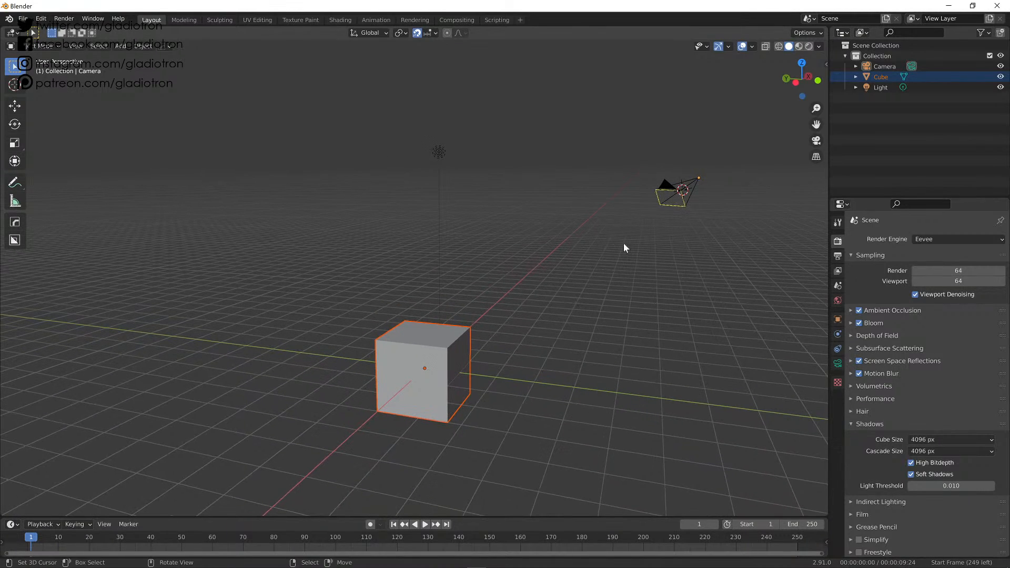
left_click(23, 19)
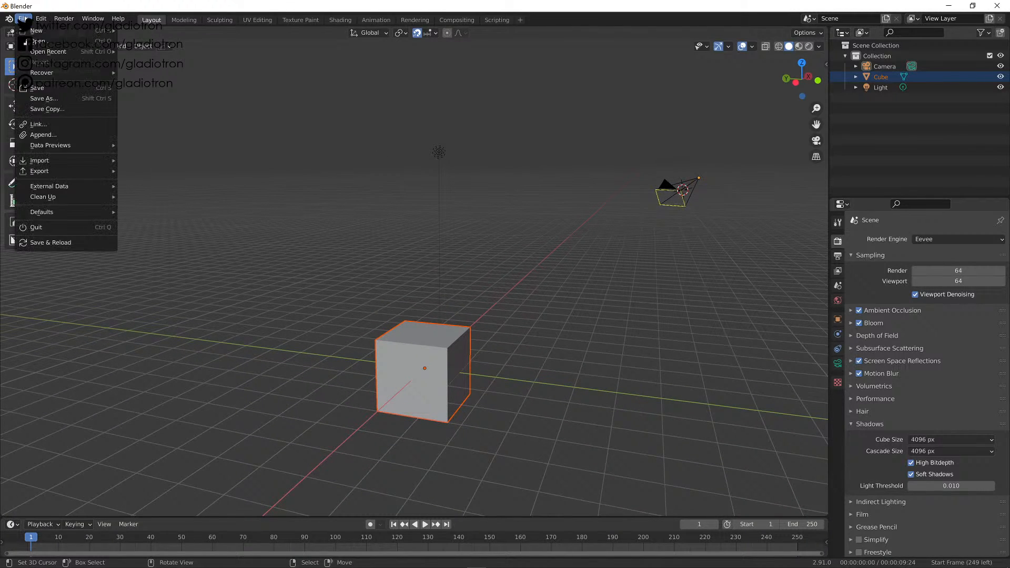
mouse_move(79, 30)
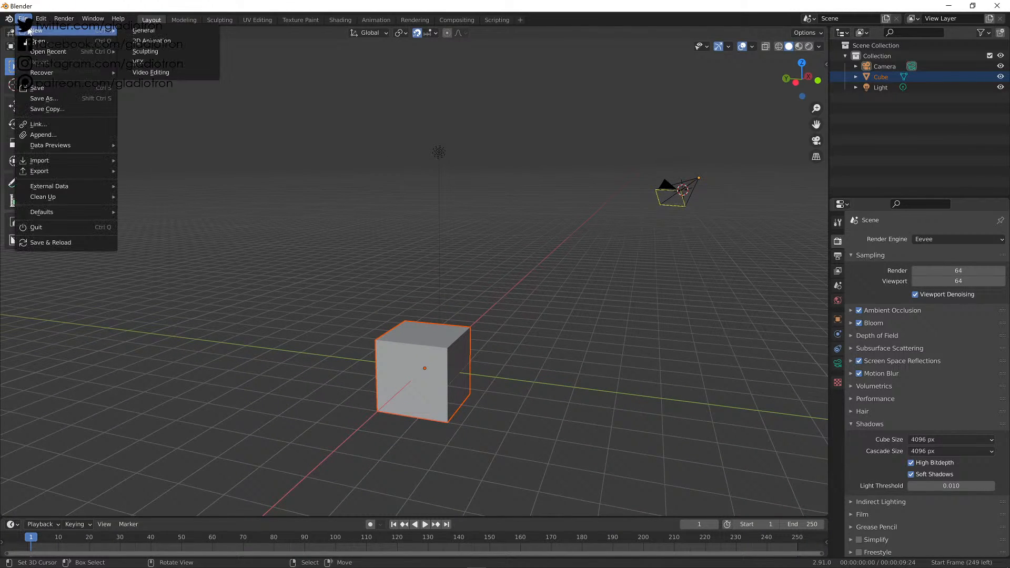
left_click(159, 31)
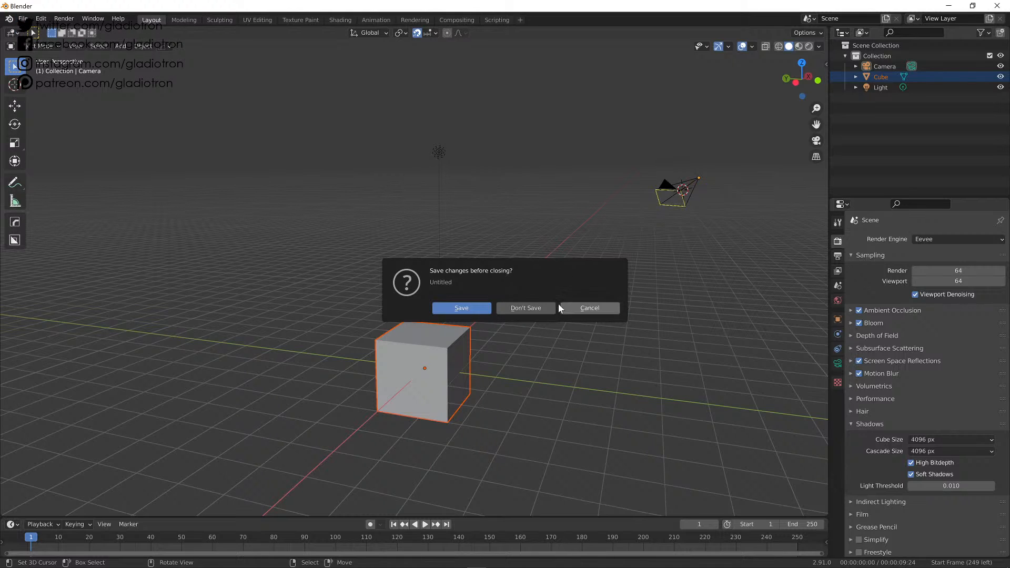
left_click(589, 308)
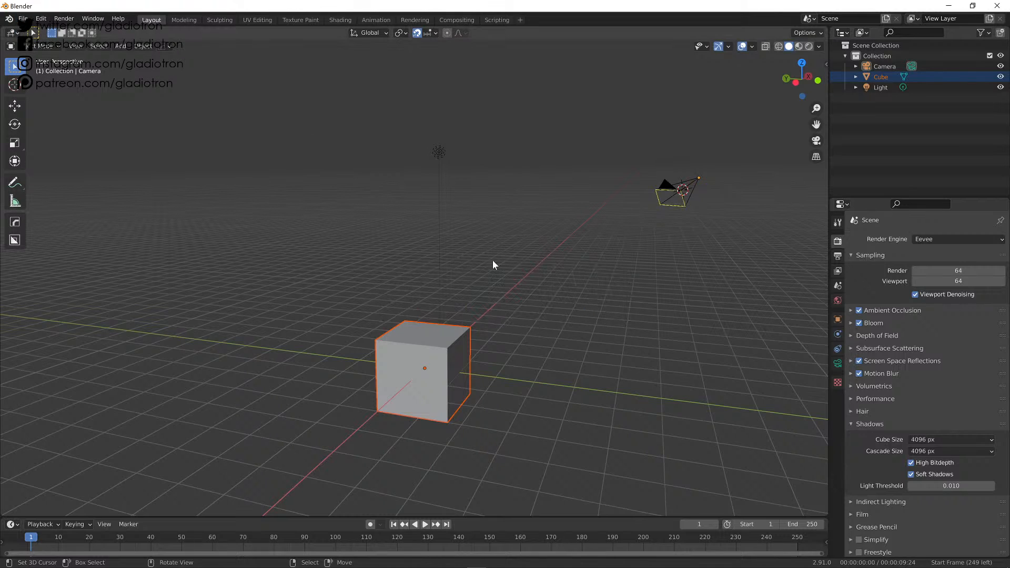
Select the light, the cube and finally the camera, and toggle between the camera view and the perspective view
left_click(440, 152)
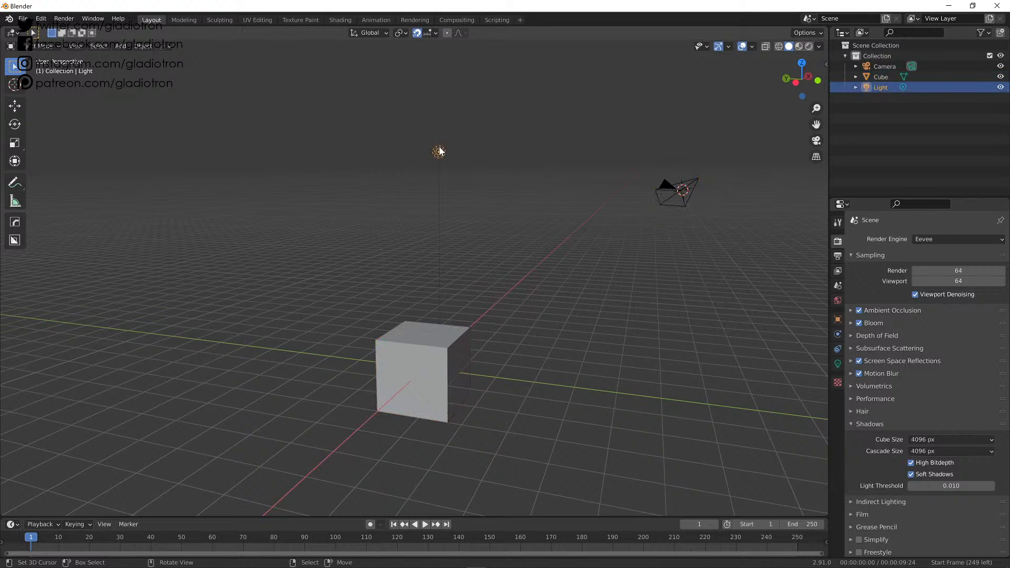
left_click(439, 324)
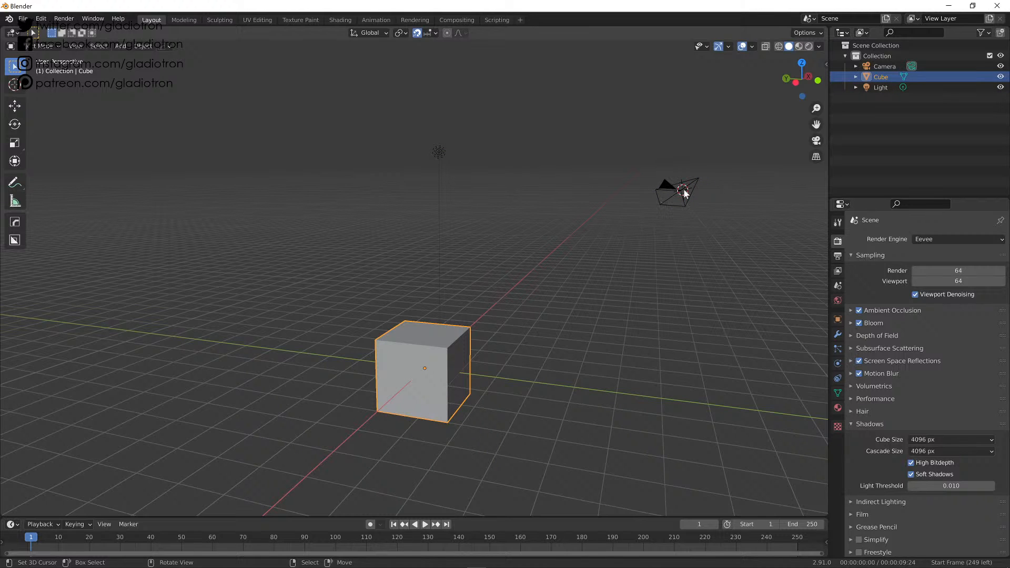
left_click(659, 195)
middle_click_drag(667, 209, 525, 207, "shift")
key("KP_0")
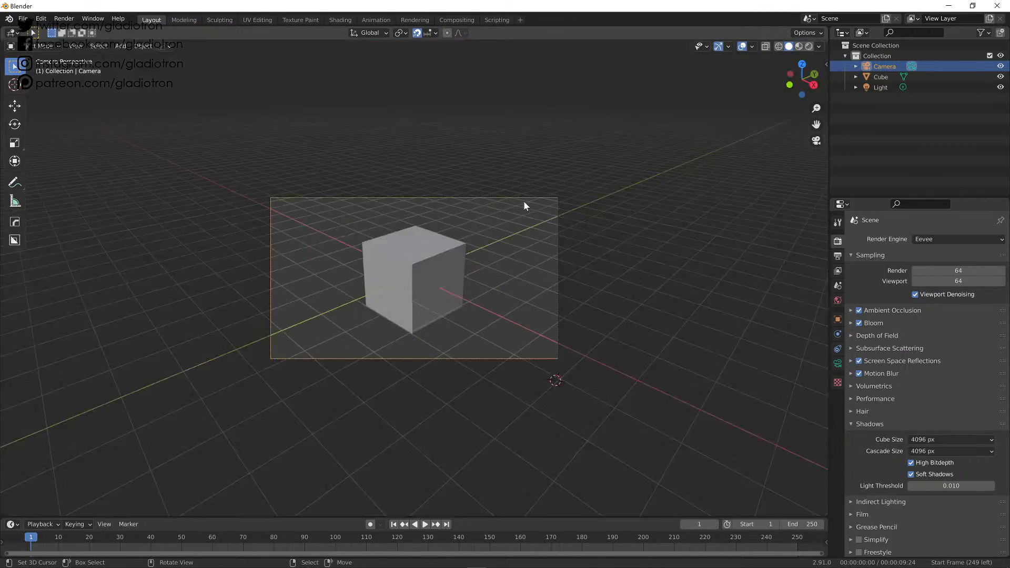
key("KP_0")
key("KP_0")
key("KP_0")
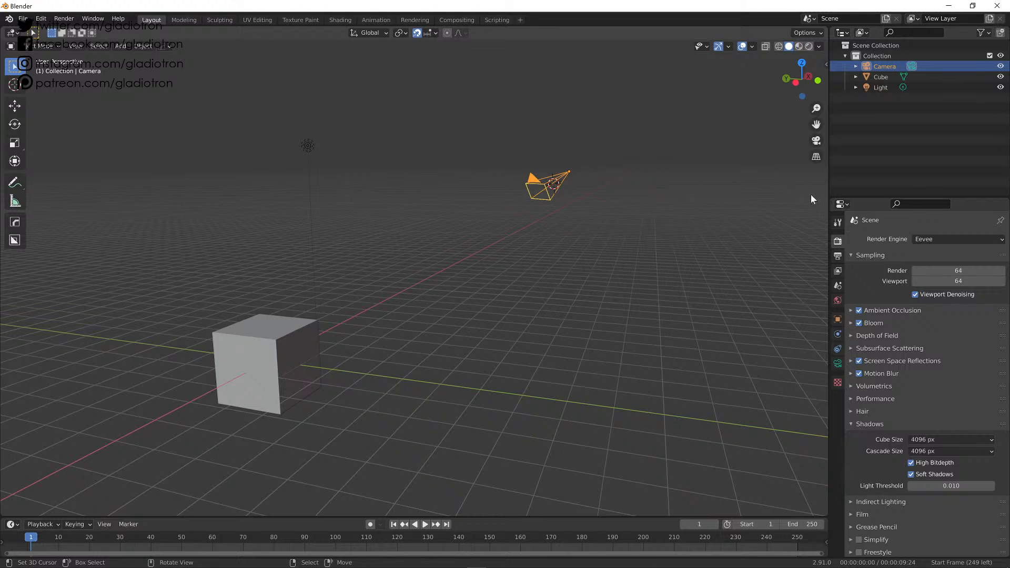
Turn on the Screencast Keys overlay for the viewport
key("n")
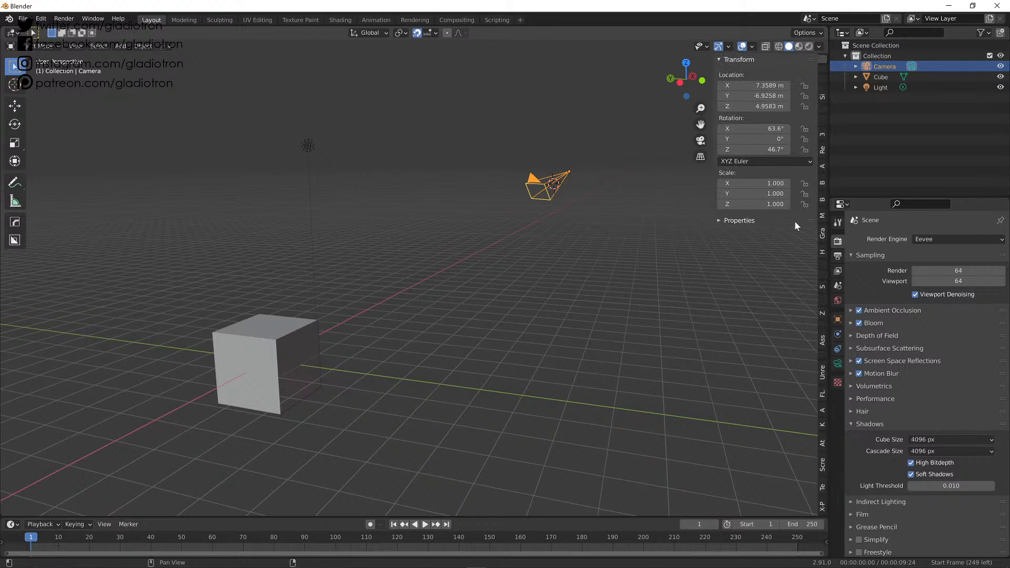
scroll(823, 287, "down", 5)
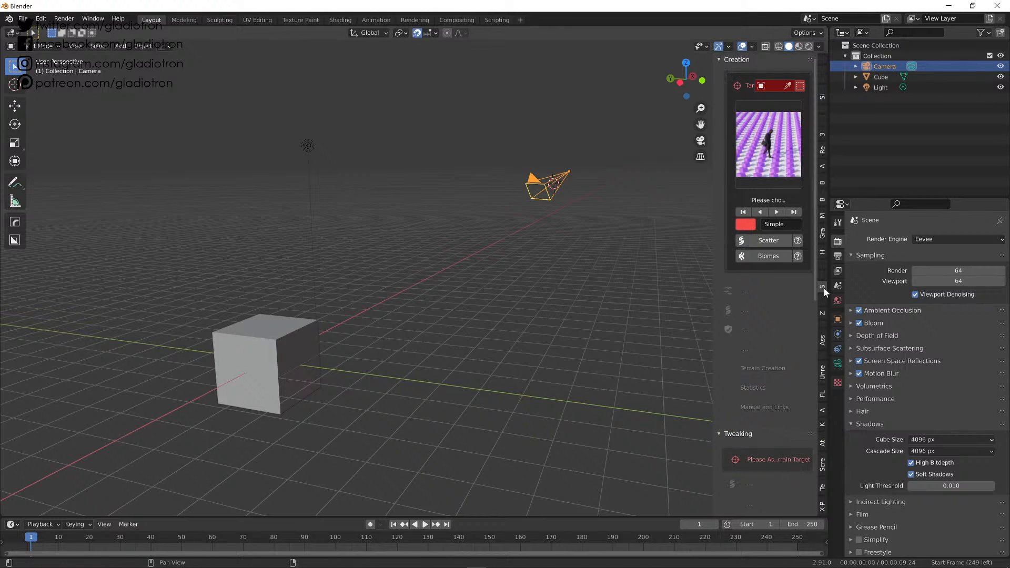
scroll(823, 286, "down", 6)
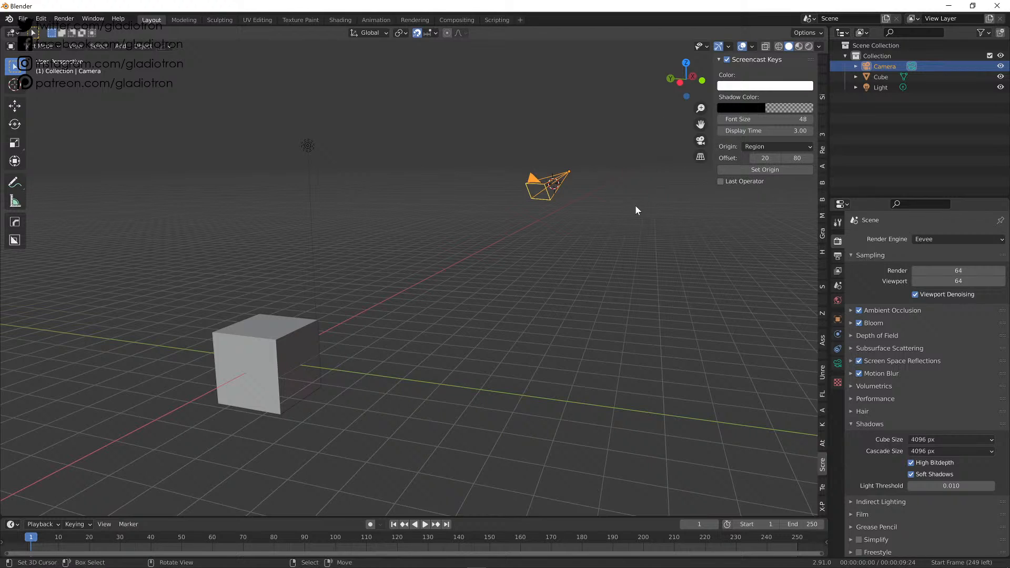
Hide and show the viewport sidebar several times, leaving it shown
key("n")
key("n")
key("n")
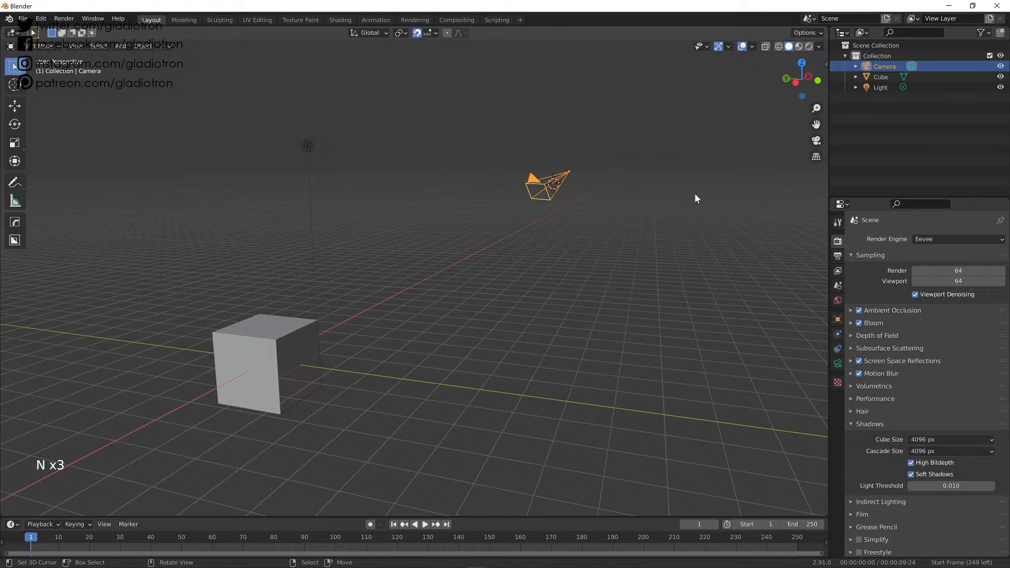
key("n")
key("n")
key("n")
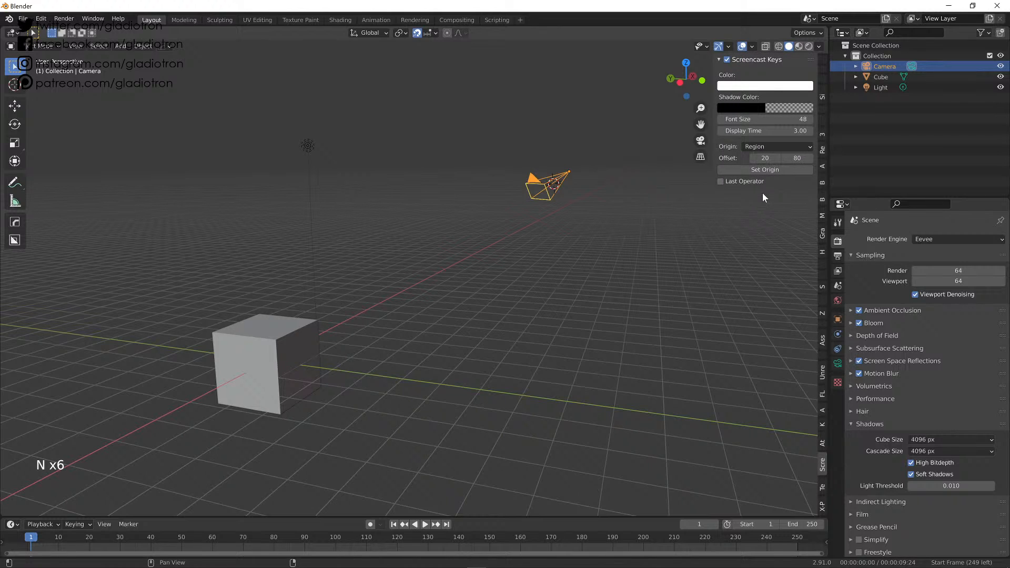
Show and hide the viewport sidebar again, leaving it hidden
key("n")
key("n")
key("n")
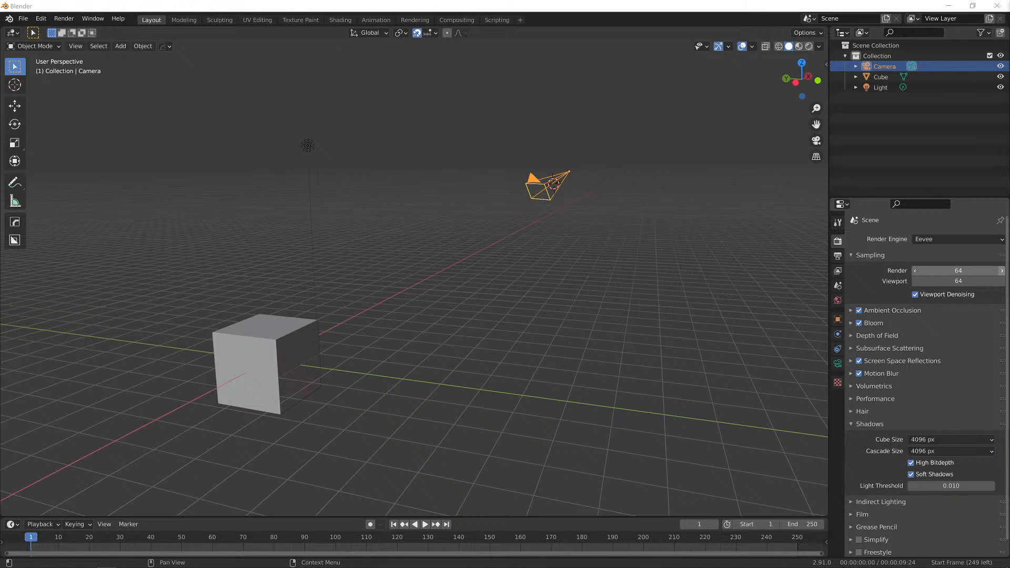
Select the cube in the viewport
right_click(268, 358)
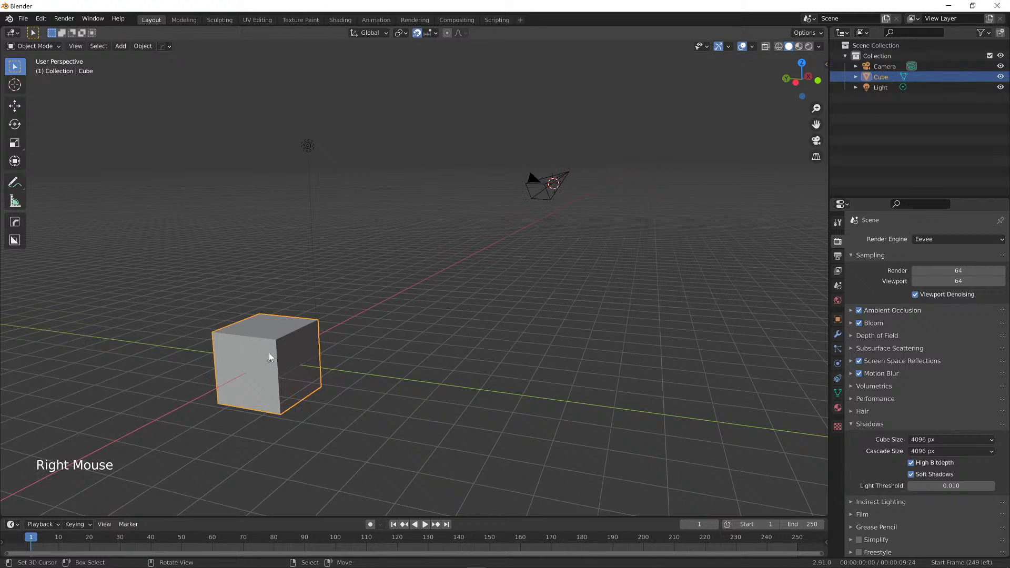
middle_click_drag(348, 322, 453, 350, "shift")
middle_click_drag(559, 349, 451, 348, "shift")
middle_click_drag(615, 346, 637, 342)
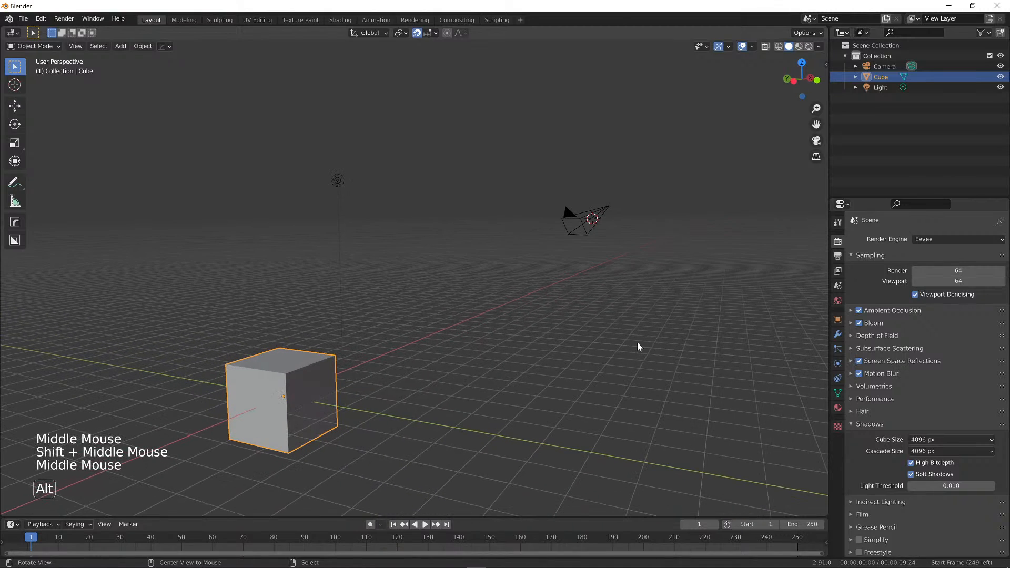
Toggle the viewport sidebar on and off several times, leaving it hidden
key("n")
key("n")
key("n")
key("n")
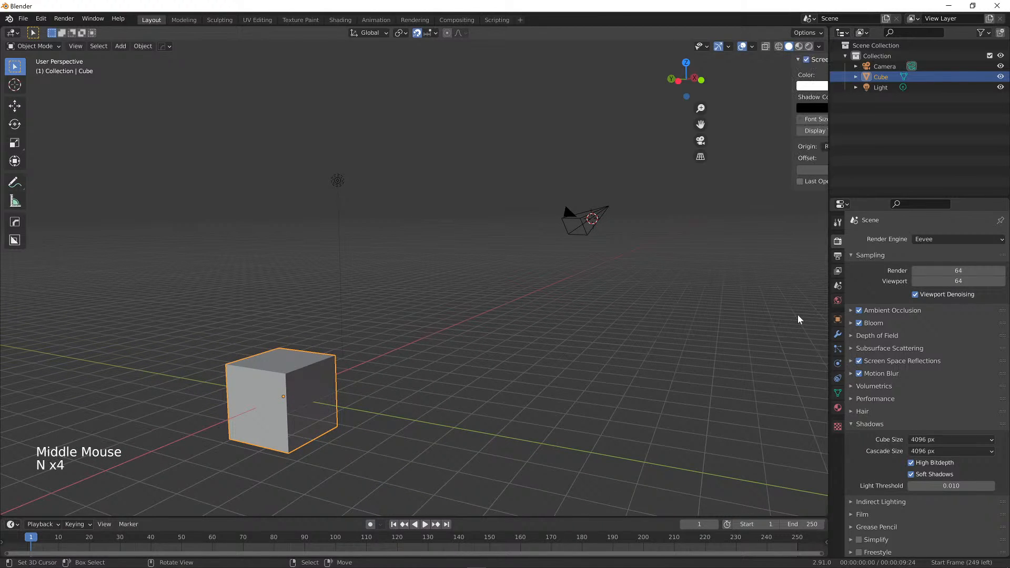
key("n")
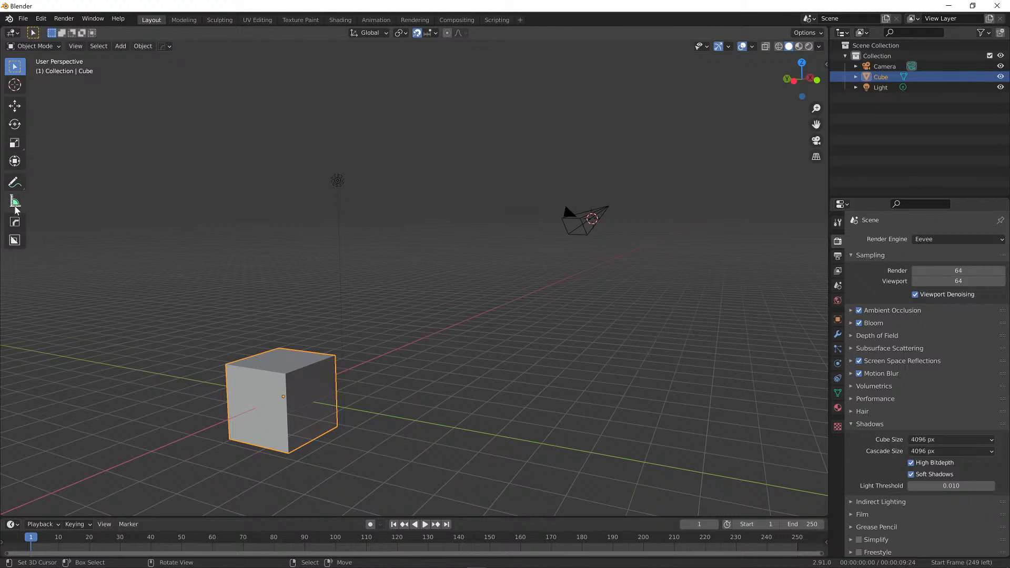
Hide and show the viewport toolbar twice, leaving it shown
key("t")
key("t")
key("t")
key("t")
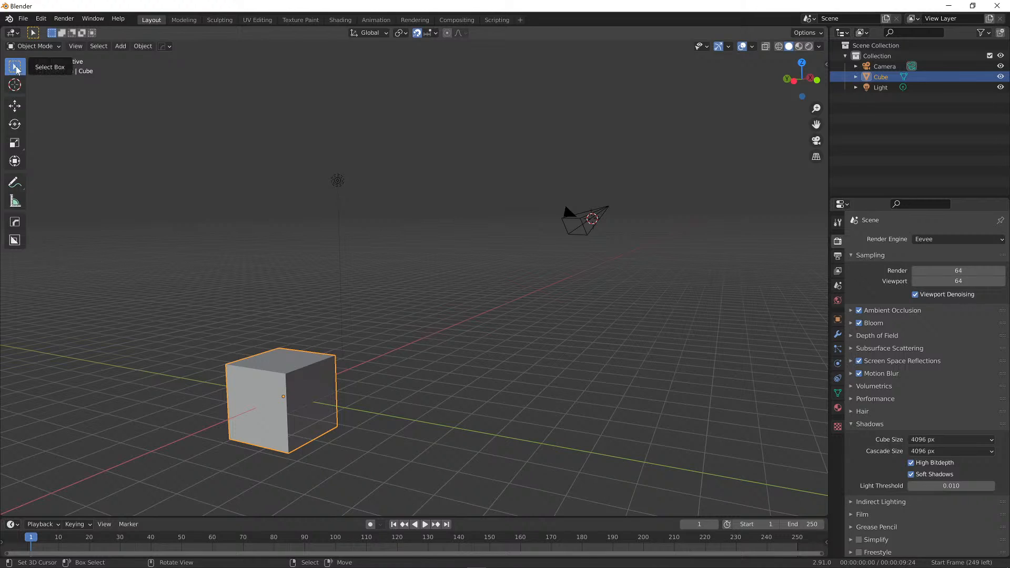
Place the 3D cursor at many different points in the empty space around the cube, light and camera
left_click(530, 313)
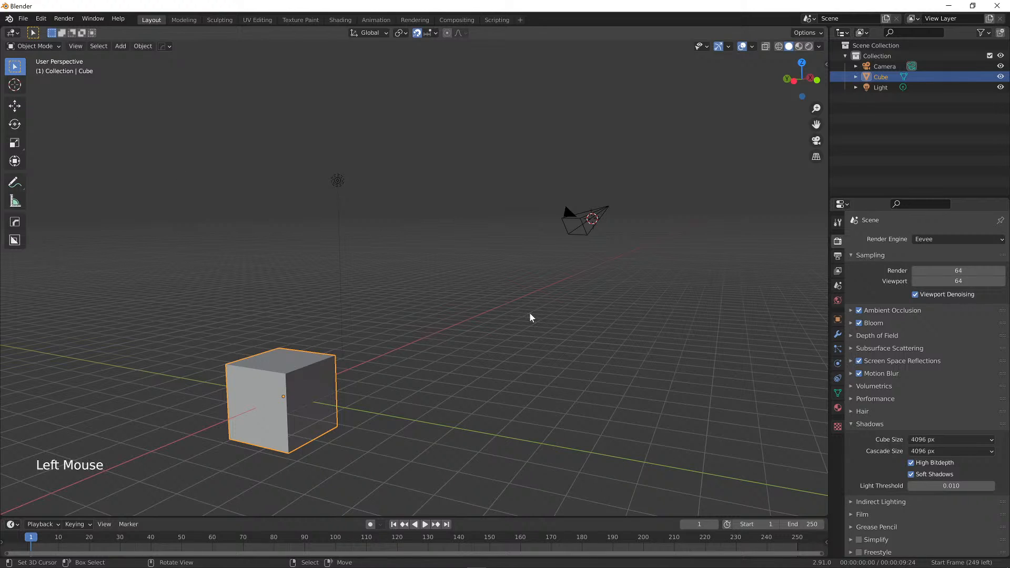
left_click(454, 310)
left_click(467, 358)
left_click(558, 329)
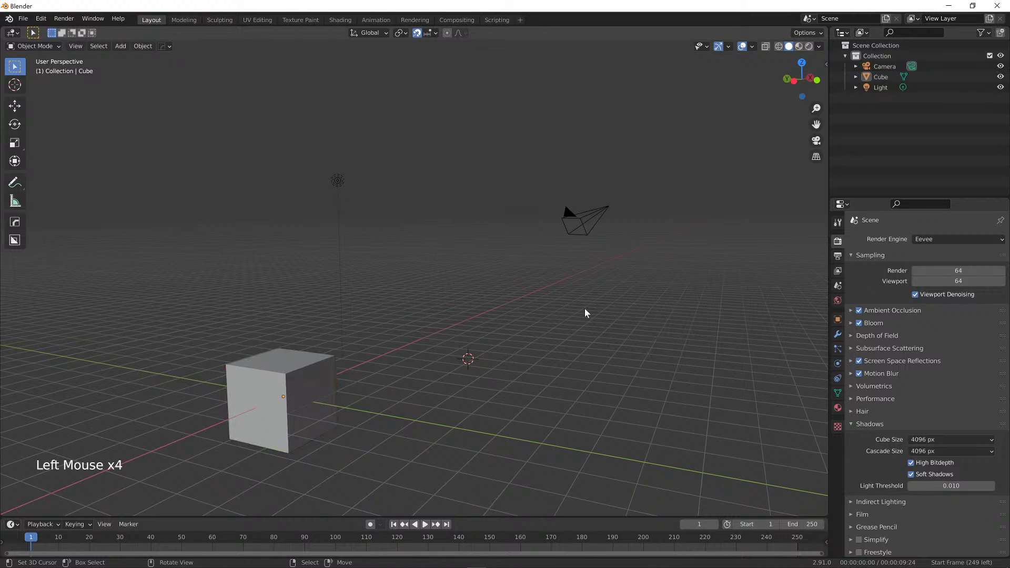
left_click(589, 301)
left_click(475, 309)
left_click(365, 289)
left_click(235, 288)
left_click(154, 309)
left_click(147, 354)
left_click(388, 308)
left_click(490, 332)
left_click(431, 278)
left_click(413, 327)
left_click(476, 345)
key("ctrl")
left_click(491, 256)
left_click(409, 292)
left_click(504, 311)
left_click(499, 322)
left_click(462, 291)
left_click(504, 356)
middle_click_drag(409, 289, 380, 280, "alt")
left_click(475, 306)
left_click(505, 366)
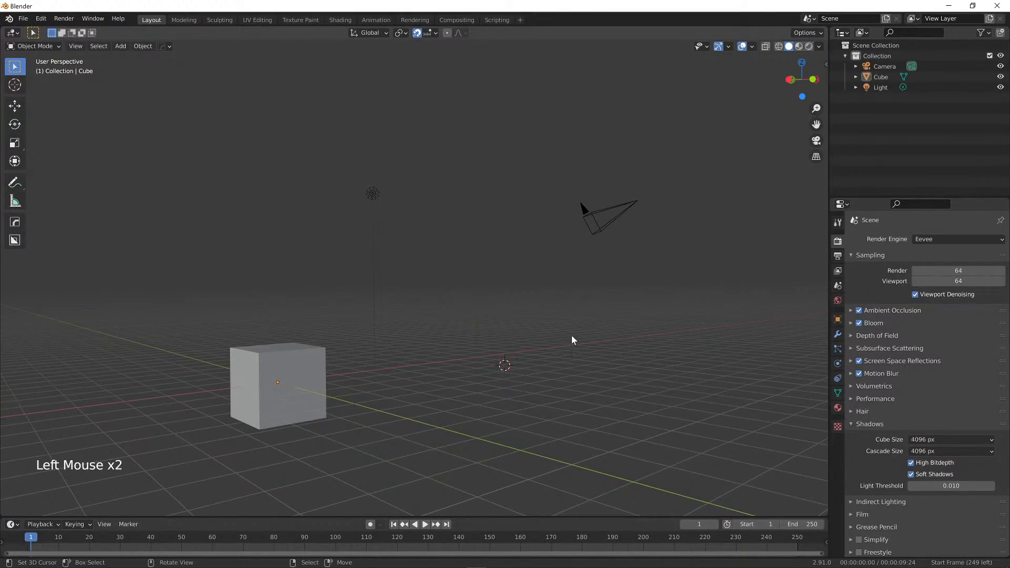
middle_click_drag(572, 337, 537, 329, "alt")
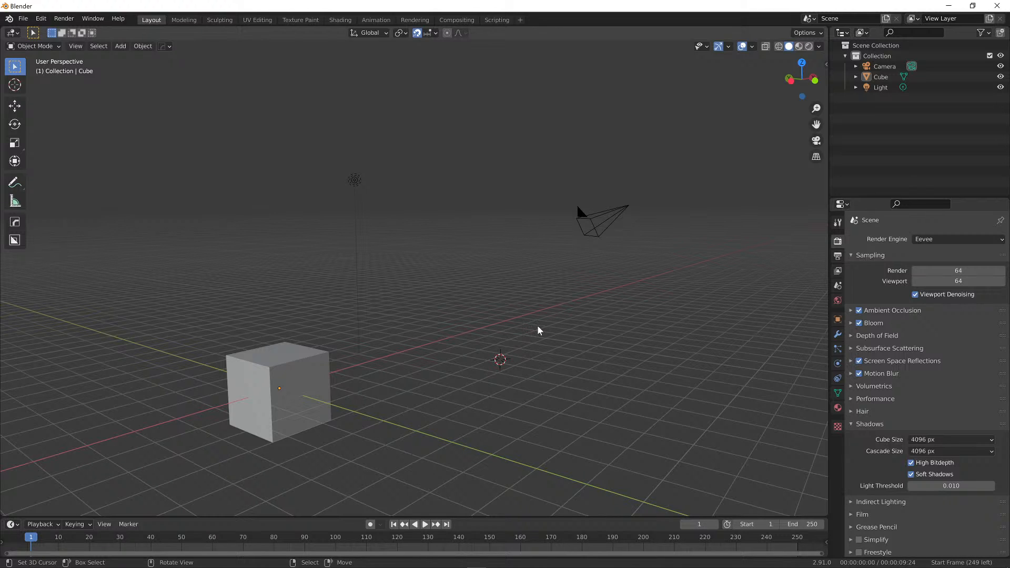
Place the 3D cursor in the empty space between the light and the camera and add a plane mesh there
left_click(412, 276)
middle_click_drag(483, 360, 476, 356, "alt")
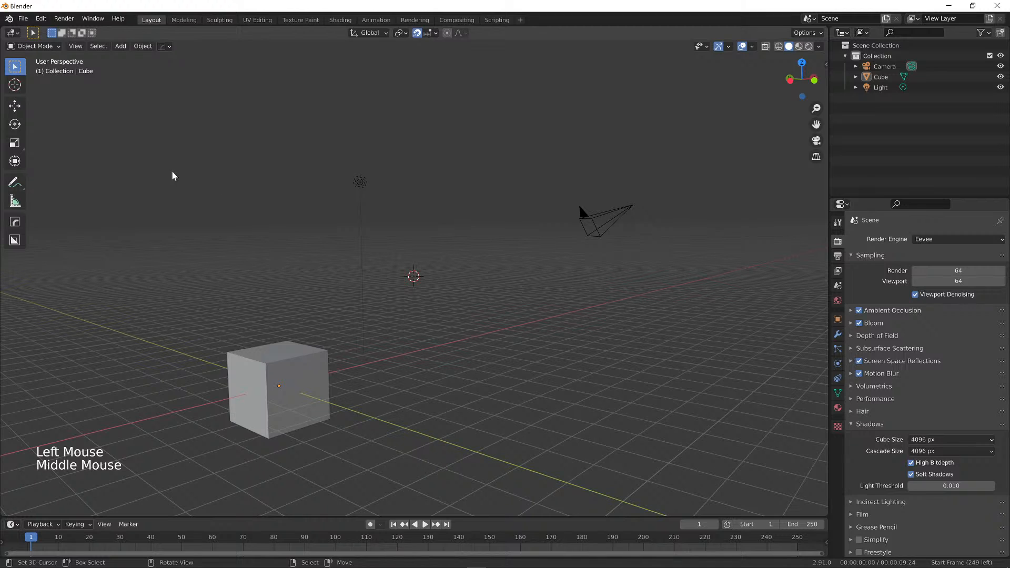
left_click(120, 46)
mouse_move(137, 62)
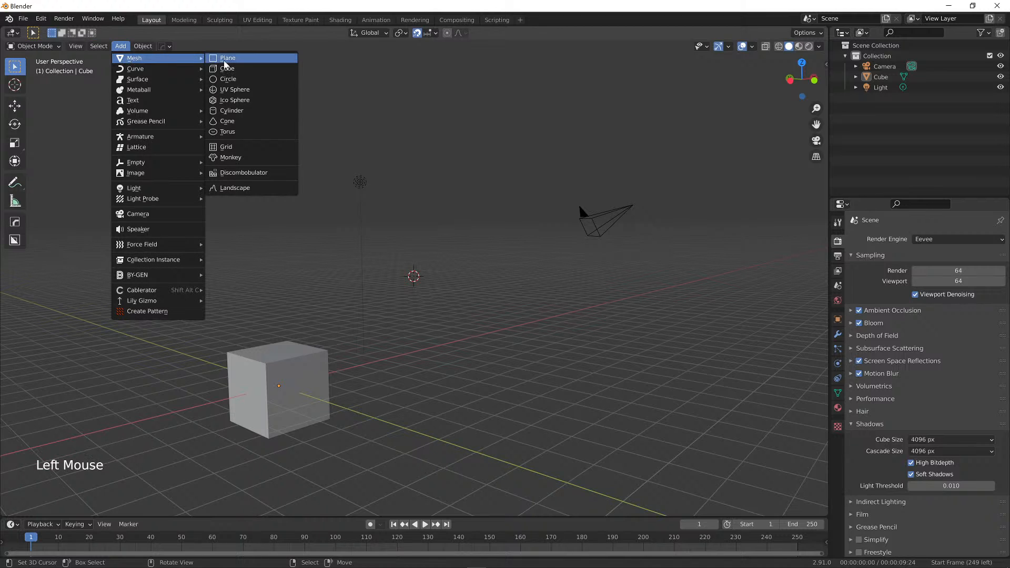
left_click(224, 62)
middle_click_drag(316, 185, 582, 286, "alt")
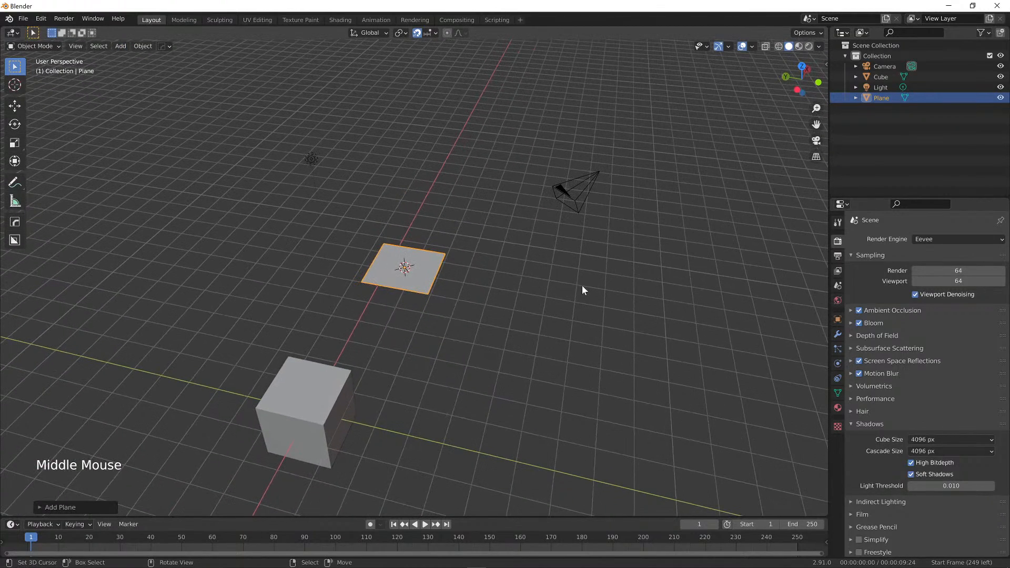
Move the 3D cursor to the empty space below the camera and add a cube mesh there
left_click(582, 286)
middle_click_drag(480, 265, 419, 203, "alt")
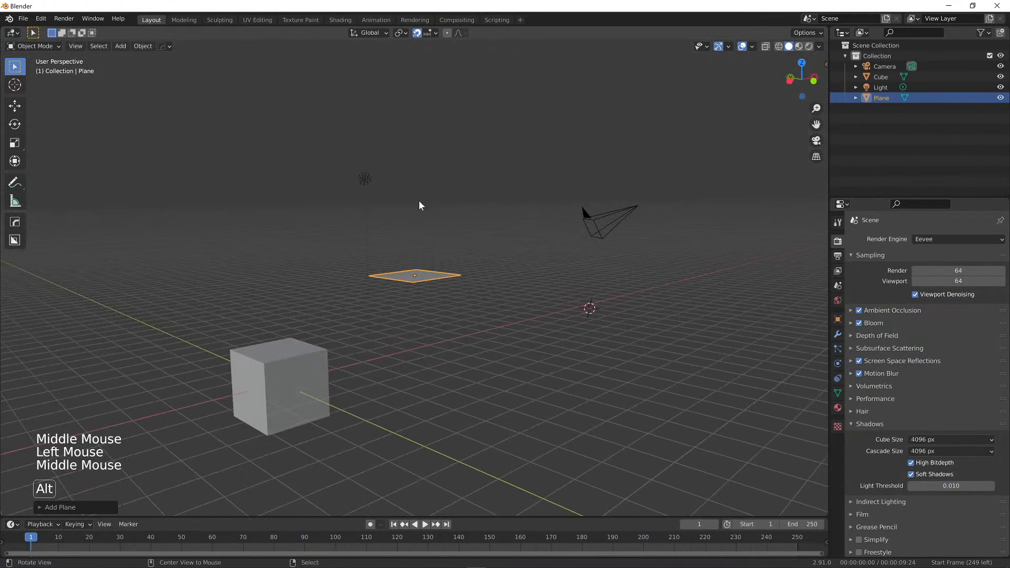
left_click(143, 46)
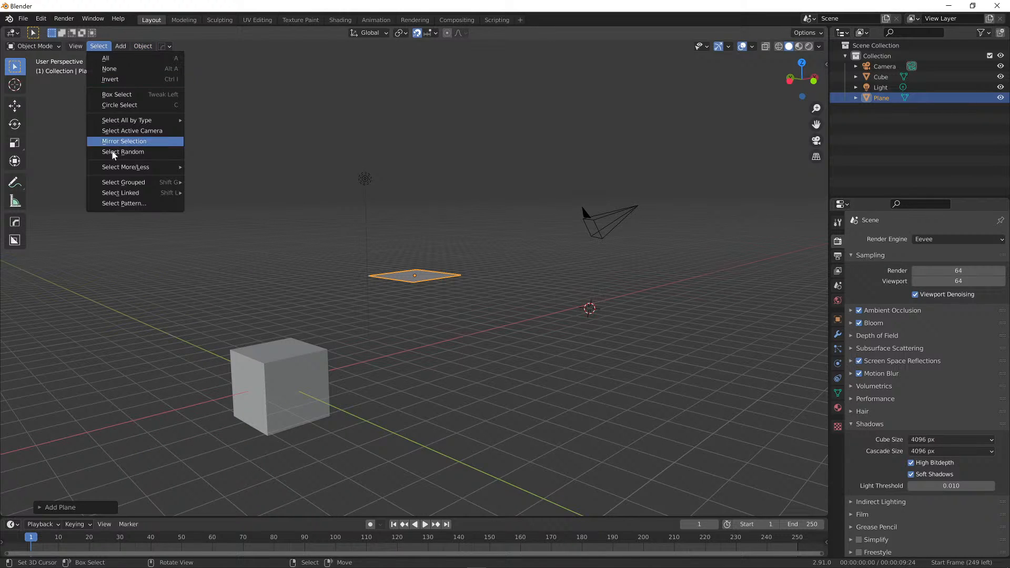
left_click(120, 45)
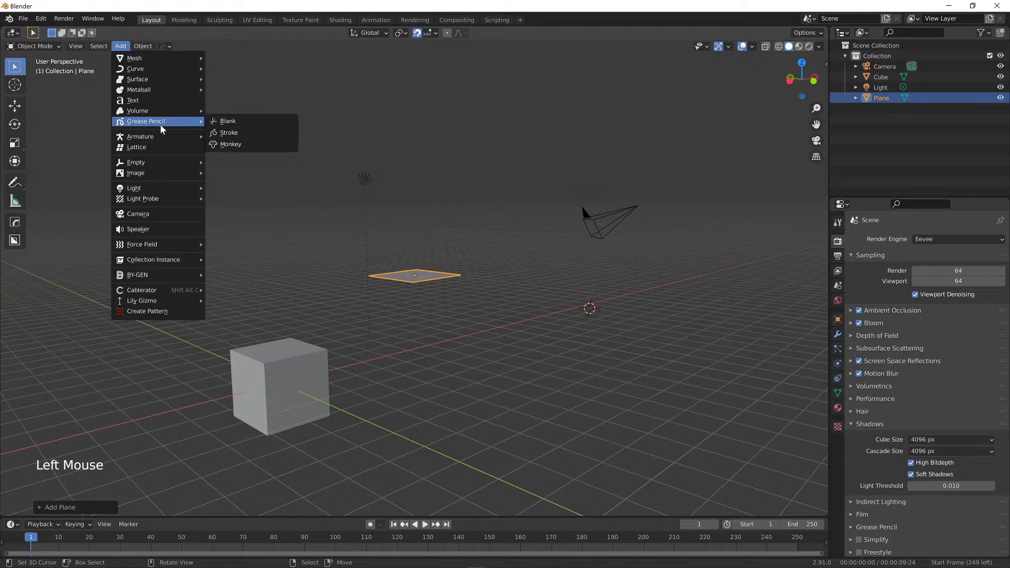
mouse_move(148, 69)
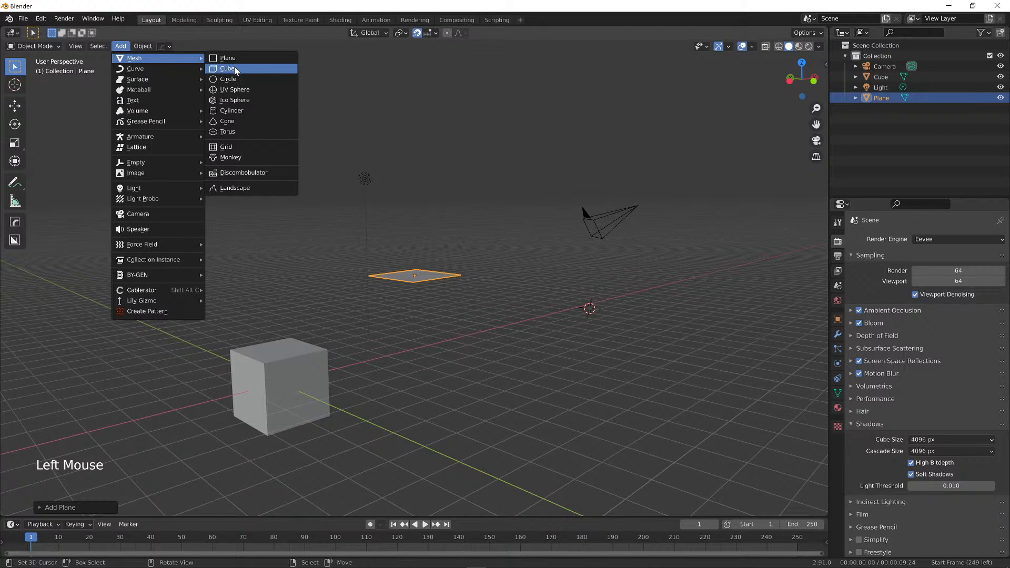
left_click(235, 67)
middle_click_drag(361, 131, 480, 154)
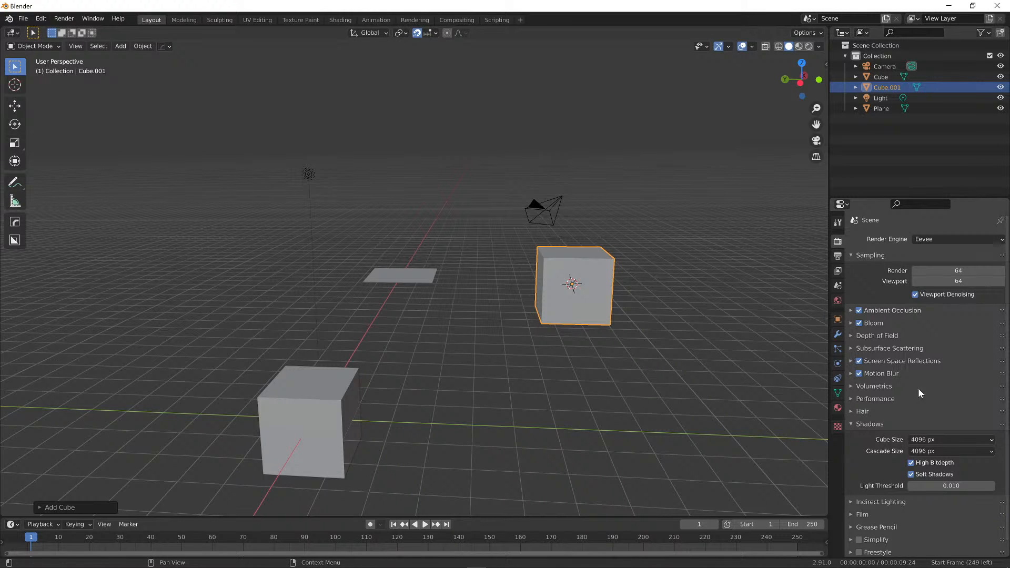
Delete the plane together with the newly added cube
middle_click_drag(616, 337, 591, 313)
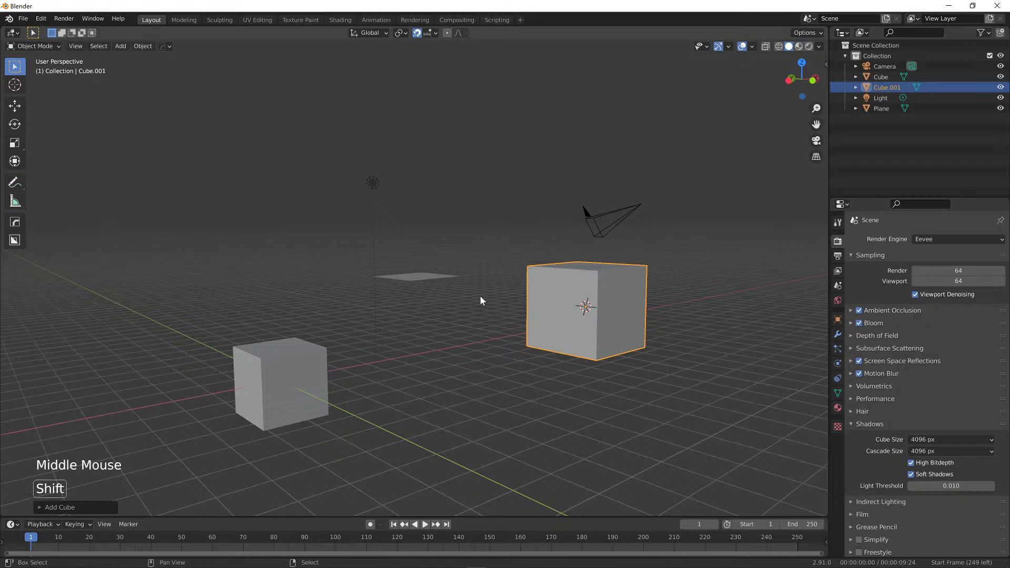
left_click(428, 273, "shift")
right_click(414, 274, "shift")
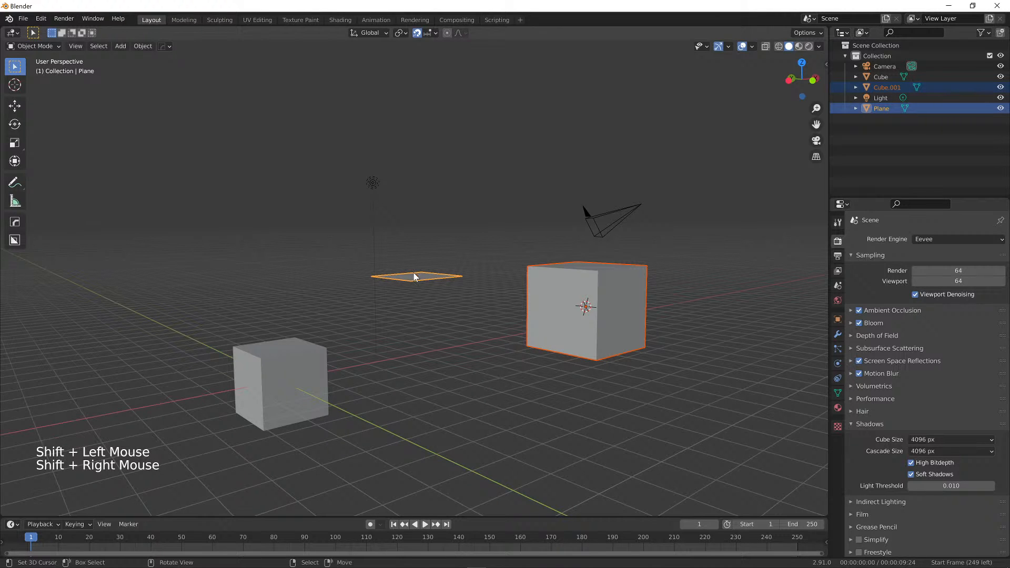
key("Delete")
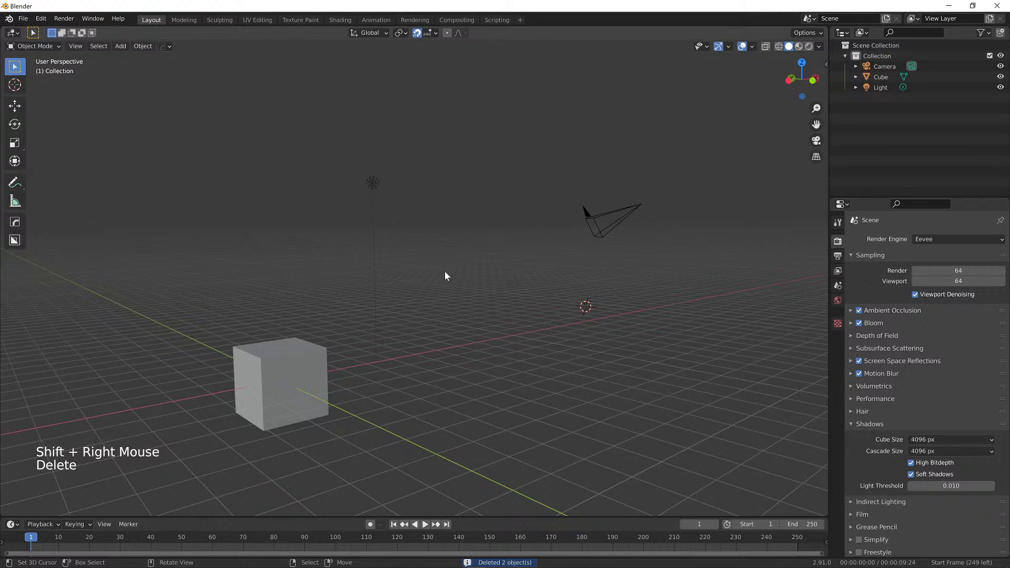
Examine the cube, light and camera from different angles and distances by orbiting, zooming and panning the view
mouse_move(447, 268)
middle_mouse_down("alt")
mouse_move(481, 266)
mouse_move(457, 324)
mouse_move(473, 239)
mouse_move(453, 340)
mouse_move(449, 252)
mouse_move(460, 343)
mouse_move(401, 208)
mouse_move(354, 291)
mouse_move(449, 318)
mouse_move(520, 260)
mouse_move(434, 285)
mouse_move(496, 295)
mouse_move(502, 332)
mouse_move(453, 284)
middle_mouse_up("alt")
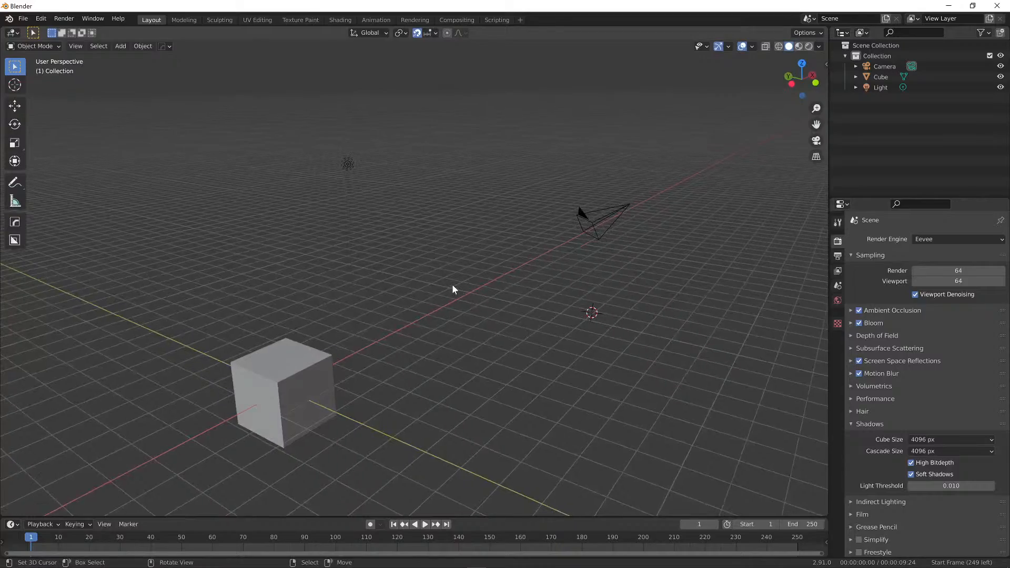
middle_click_drag(431, 367, 475, 357)
key("ctrl")
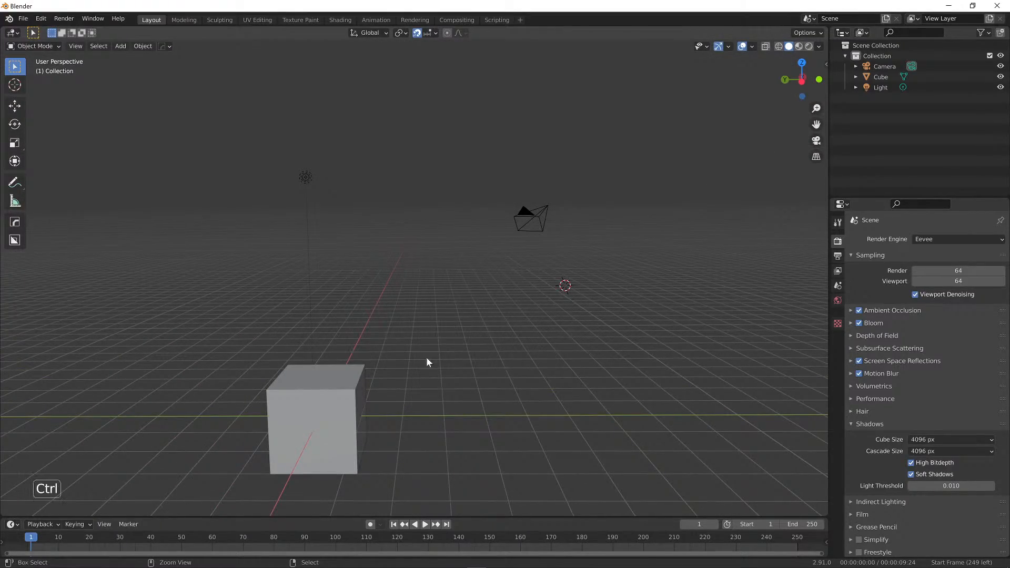
middle_click_drag(428, 406, 400, 412, "ctrl")
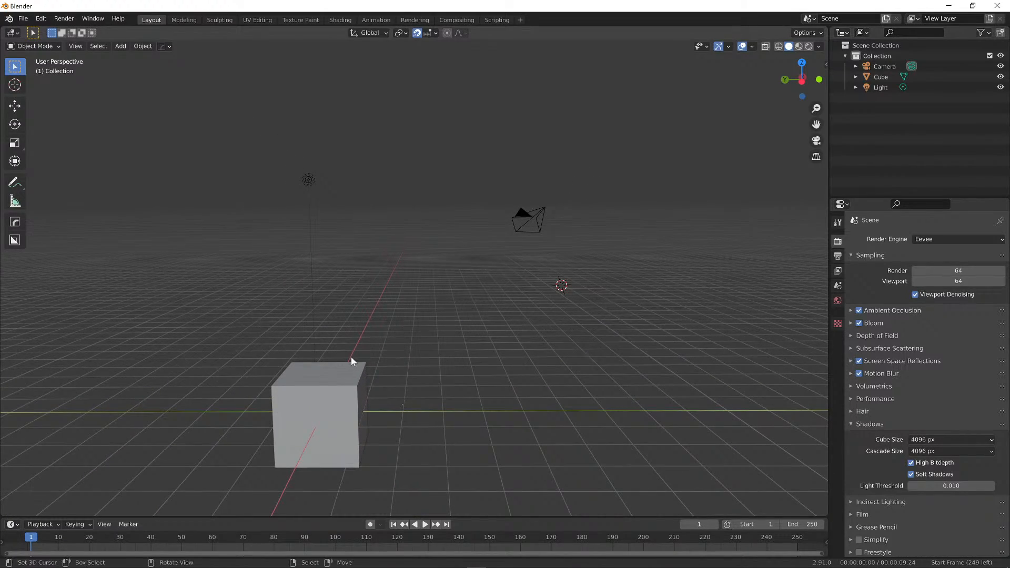
scroll(442, 357, "down", 1, "shift")
middle_click_drag(469, 358, 632, 345, "shift")
middle_click_drag(527, 326, 464, 332)
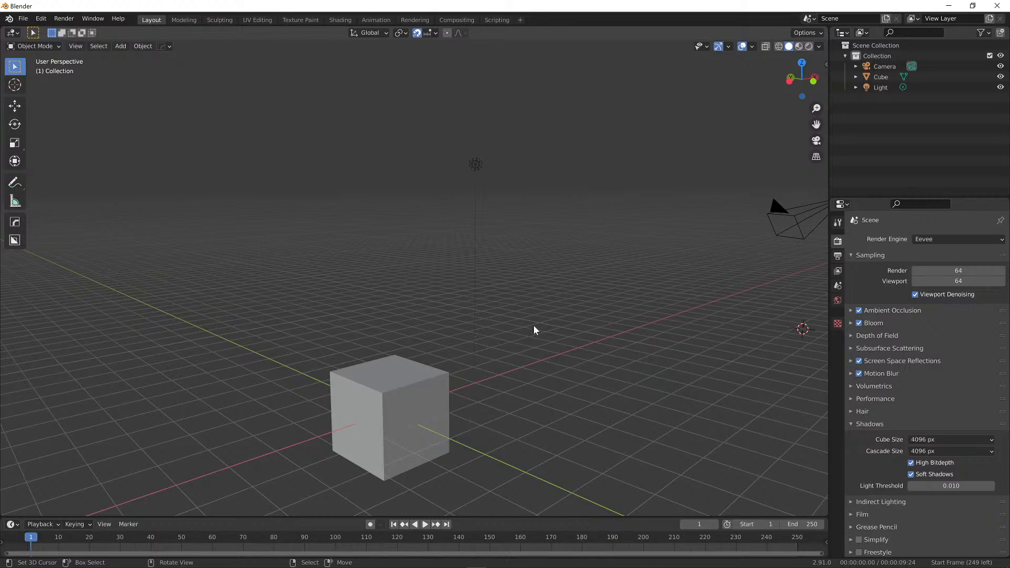
middle_click_drag(471, 327, 558, 332)
middle_click_drag(653, 333, 531, 315, "shift")
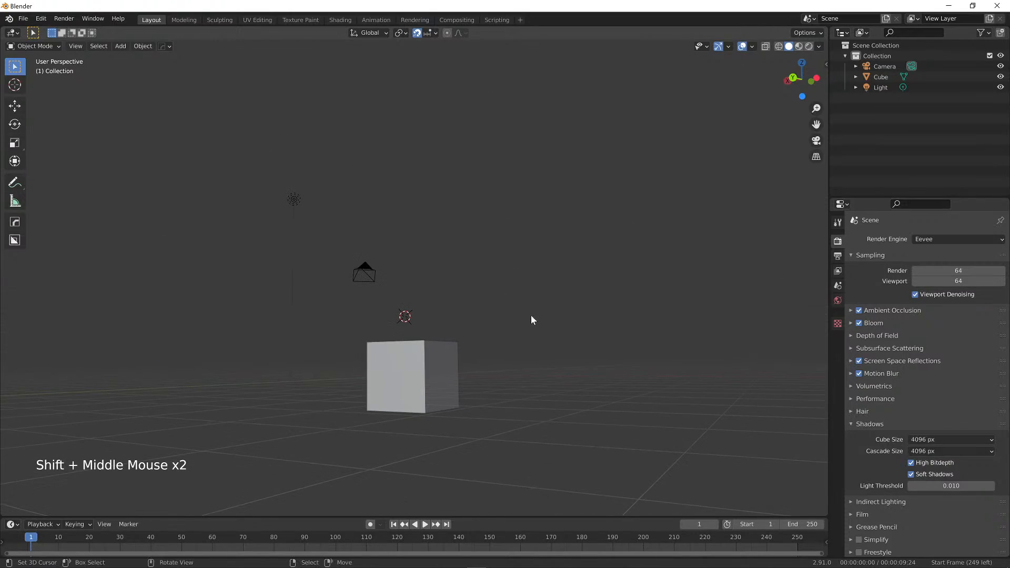
middle_click_drag(551, 246, 509, 274, "ctrl")
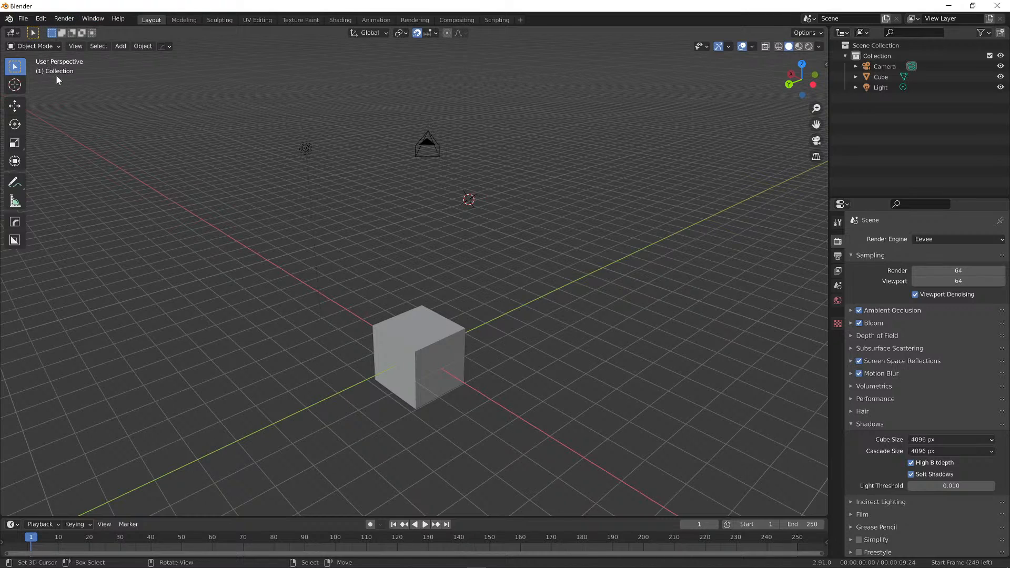
left_click(31, 19)
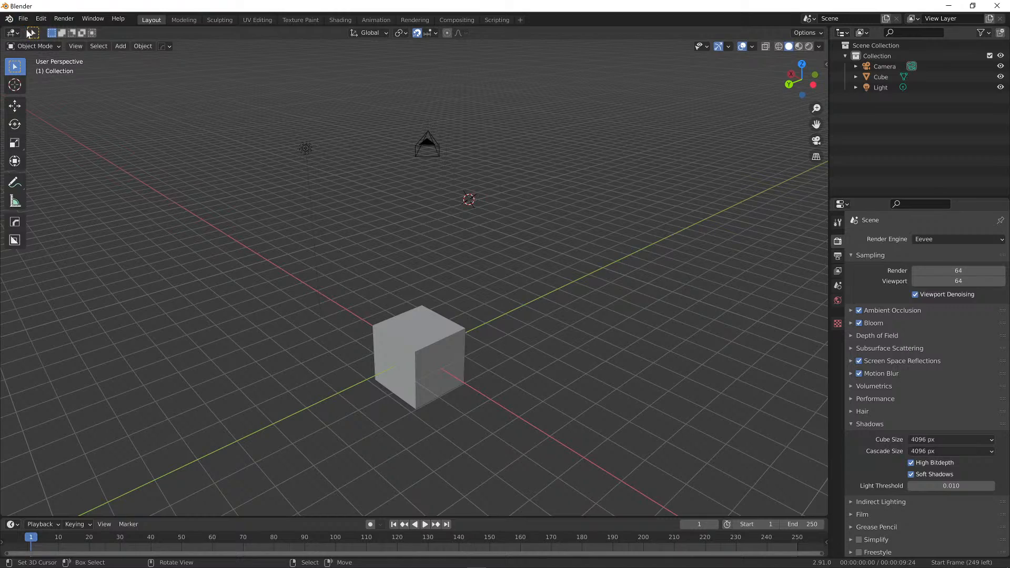
key("ctrl")
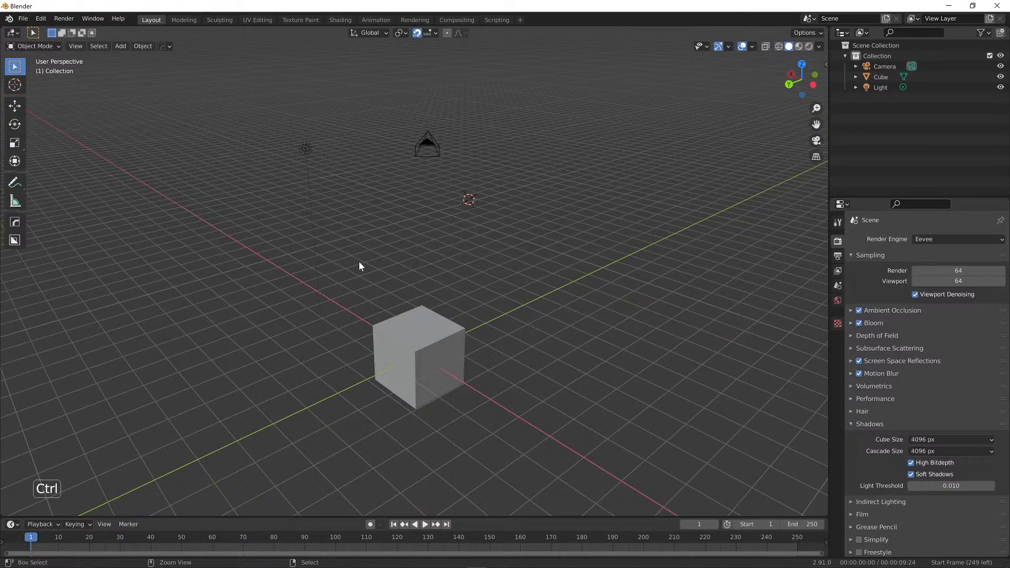
middle_click_drag(359, 266, 223, 143, "ctrl")
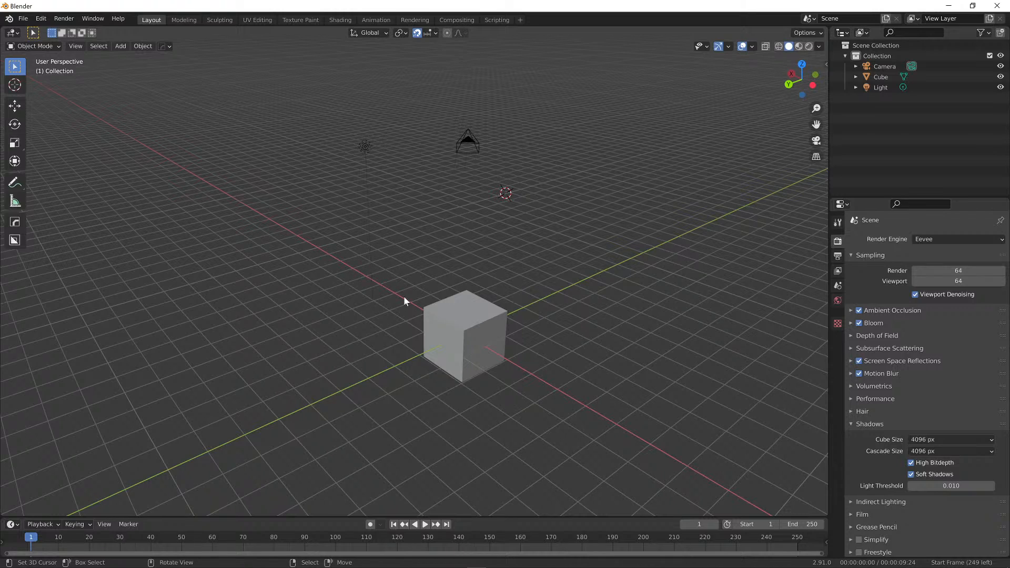
Open the preferences window and show the Interface settings
left_click(24, 20)
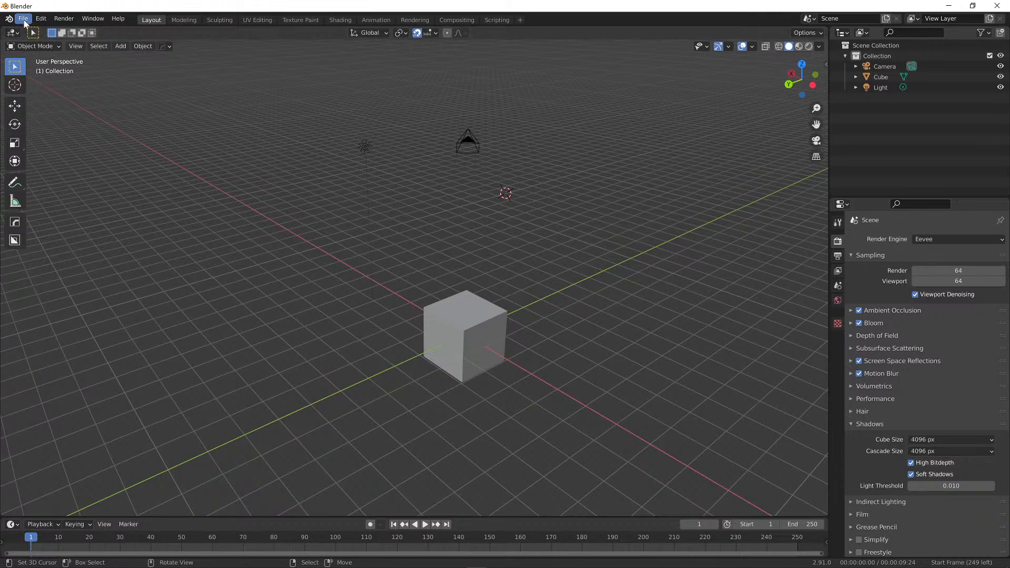
left_click(24, 20)
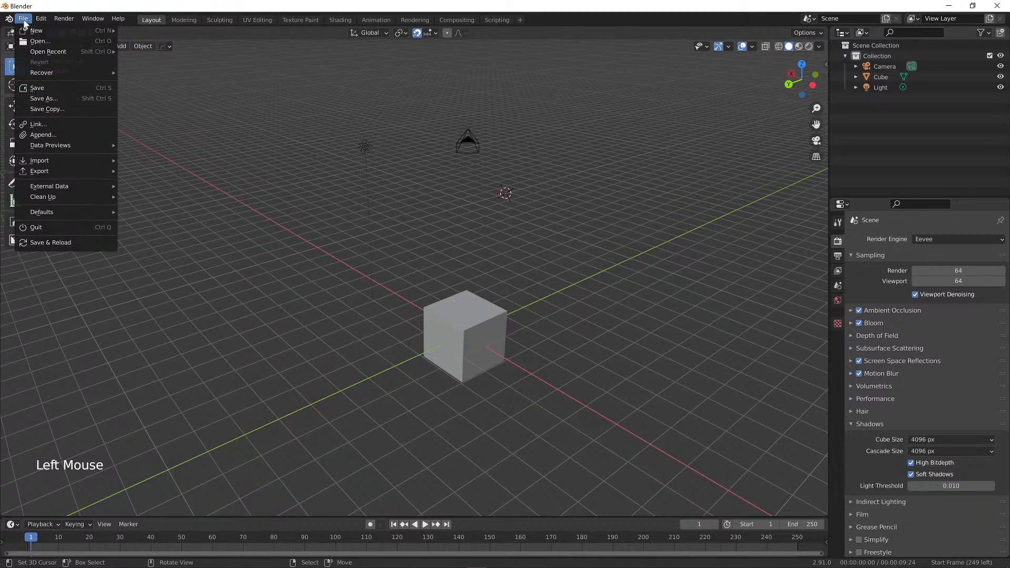
mouse_move(39, 23)
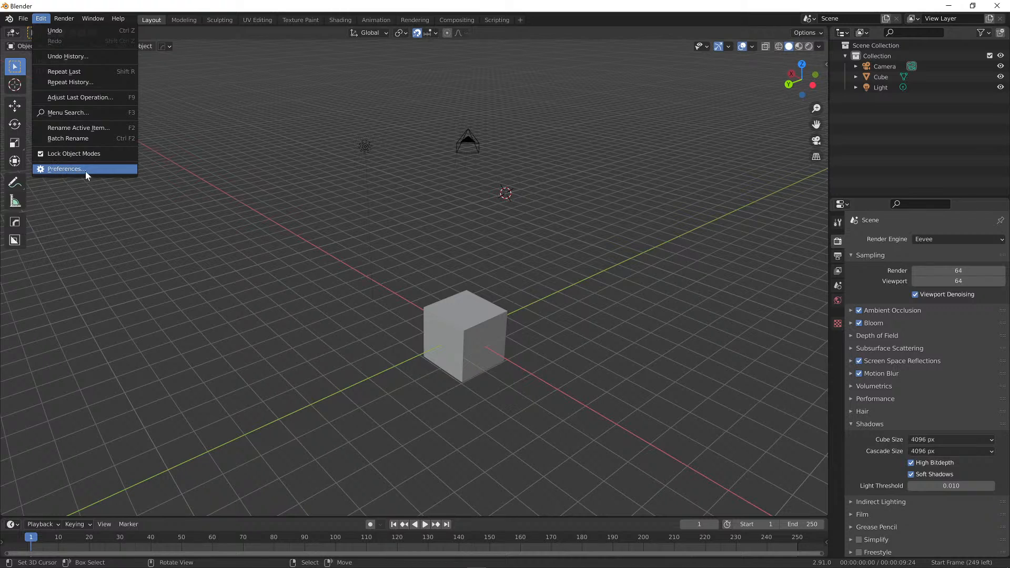
left_click(69, 171)
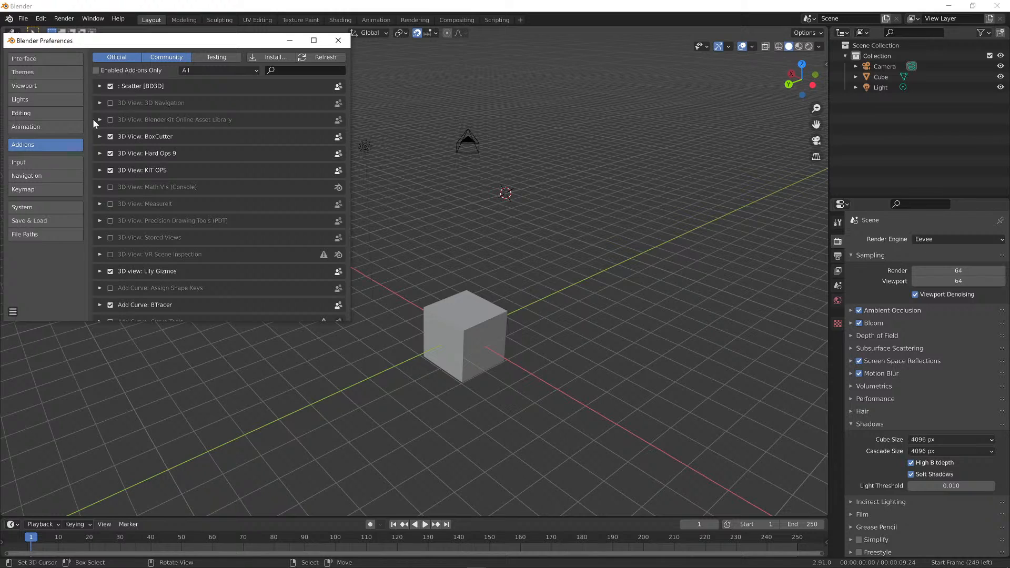
left_click(34, 60)
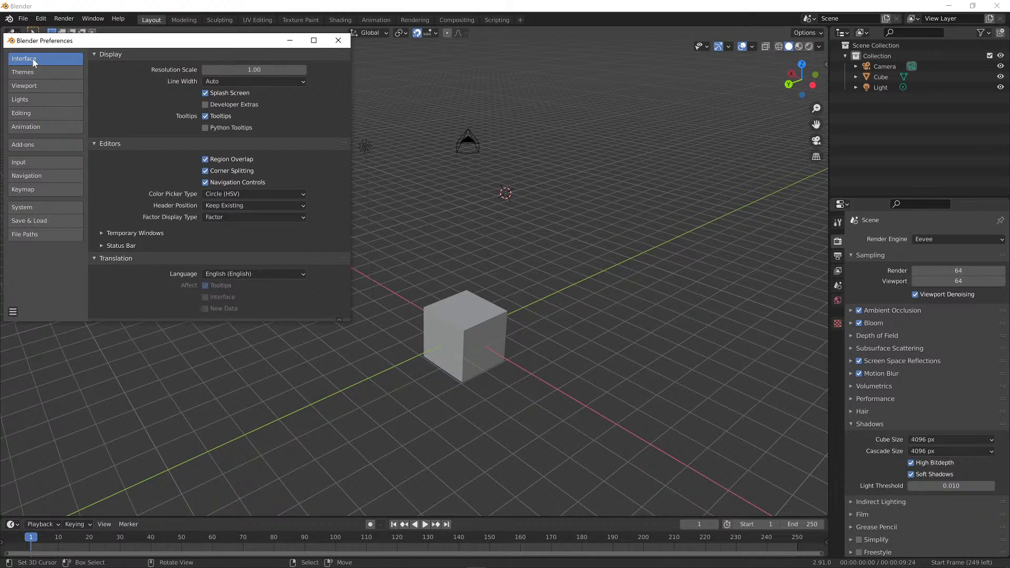
Look through the Interface settings and the Emulate 3 Button Mouse option in the Input settings, and close the preferences
scroll(165, 136, "down", 2)
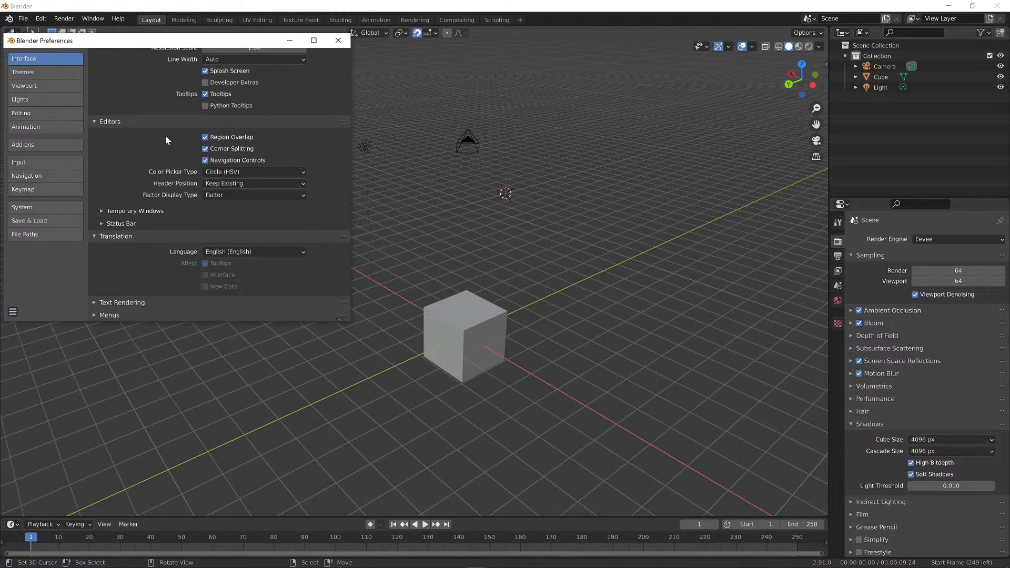
scroll(166, 134, "up", 2)
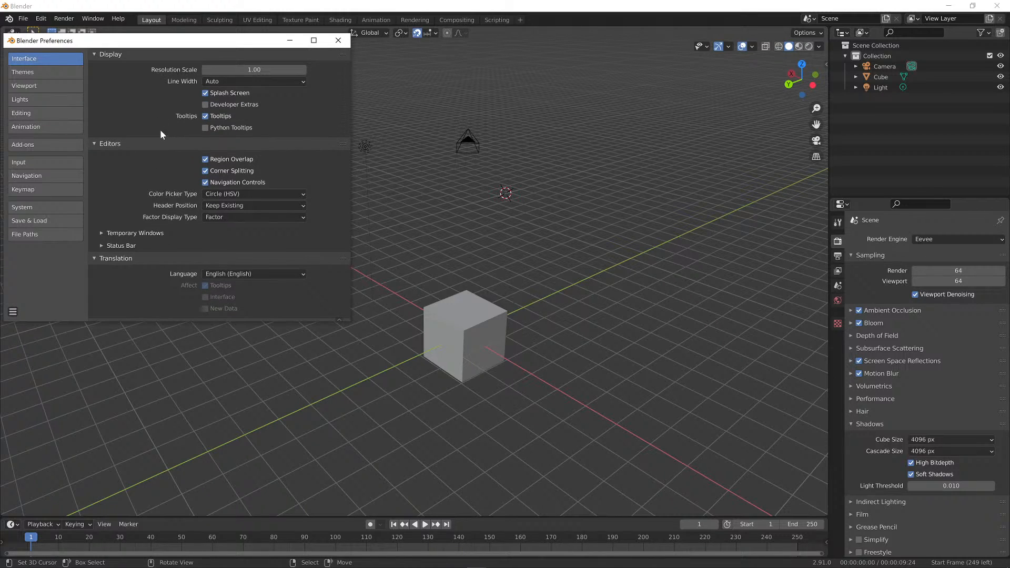
left_click(49, 163)
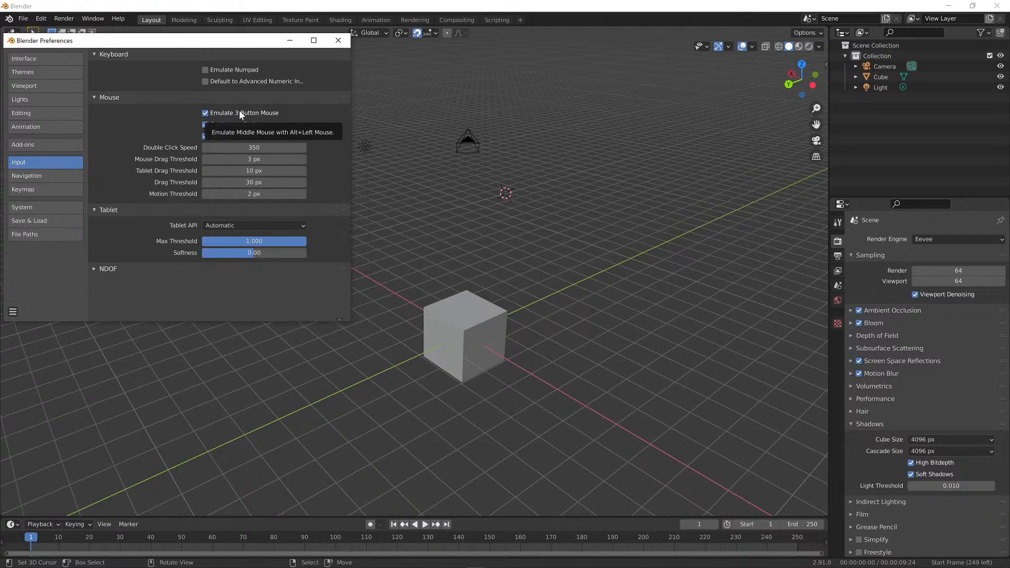
left_click(338, 41)
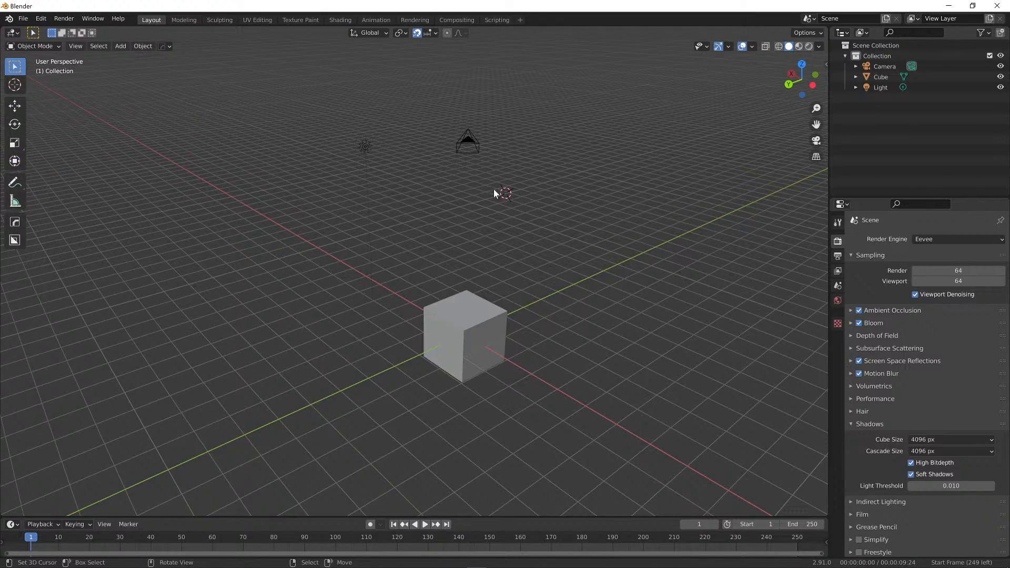
Select the cube at the centre of the scene and delete it
mouse_move(524, 235)
middle_mouse_down()
mouse_move(546, 259)
mouse_move(580, 260)
mouse_move(518, 227)
mouse_move(542, 229)
mouse_move(529, 240)
mouse_move(543, 242)
mouse_move(555, 266)
mouse_move(572, 232)
mouse_move(587, 258)
mouse_move(570, 275)
mouse_move(580, 284)
mouse_move(560, 257)
mouse_move(564, 241)
mouse_move(566, 284)
mouse_move(571, 246)
mouse_move(582, 268)
mouse_move(523, 230)
mouse_move(558, 280)
mouse_move(540, 241)
middle_mouse_up()
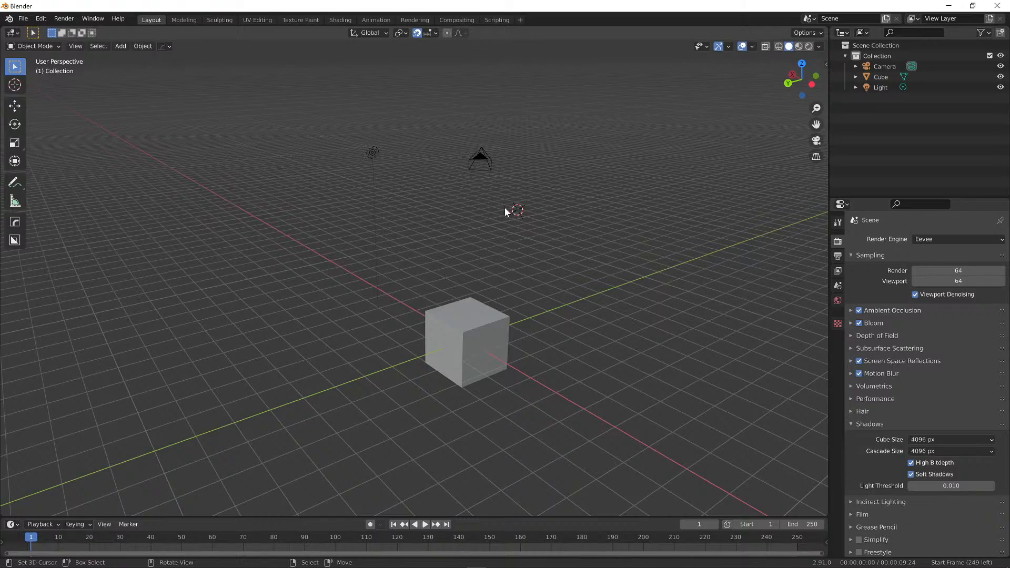
middle_click_drag(505, 207, 572, 237, "ctrl")
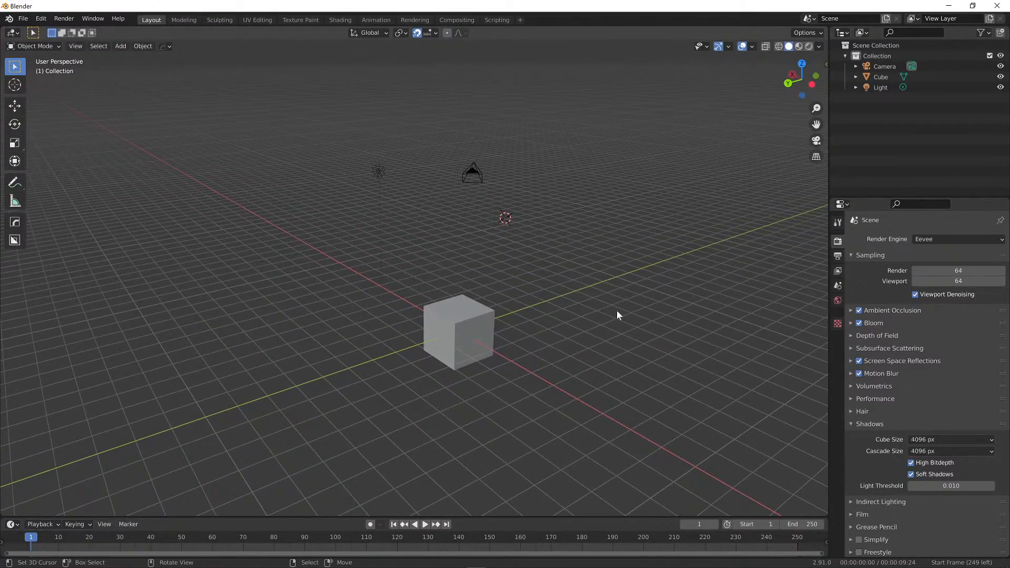
middle_click_drag(655, 307, 446, 262, "shift")
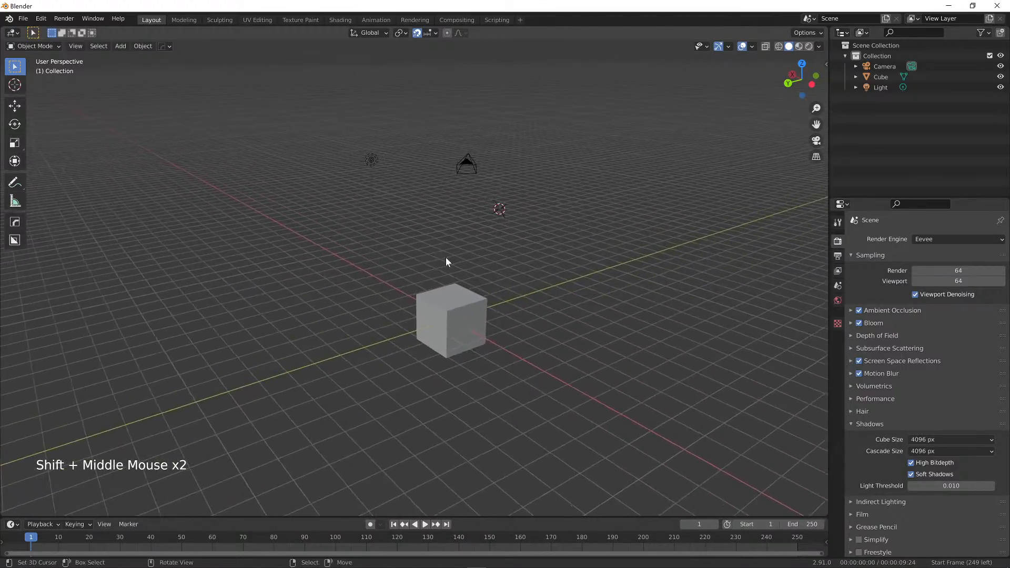
scroll(452, 259, "up", 6)
middle_click_drag(547, 259, 485, 220, "shift")
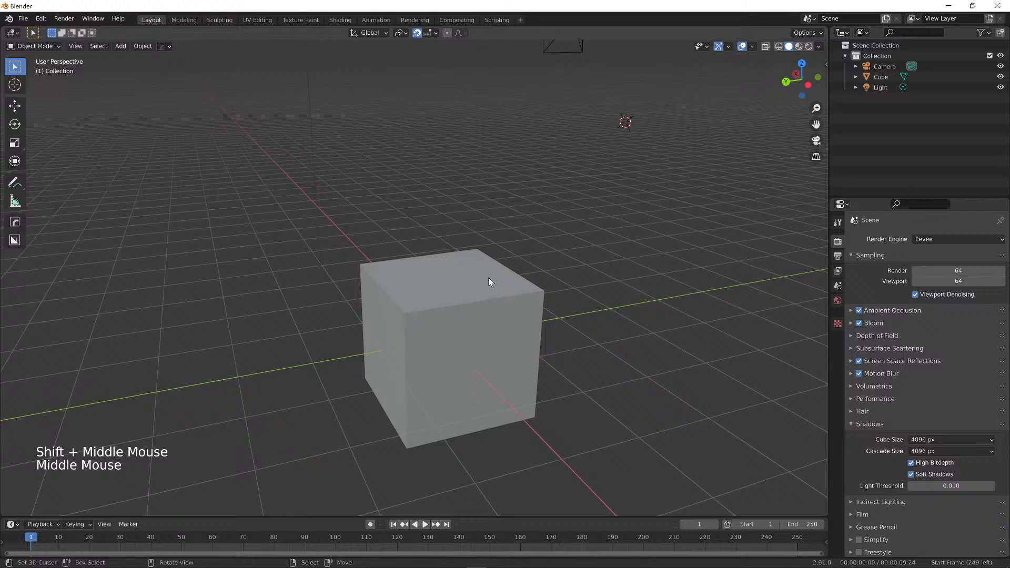
right_click(489, 294)
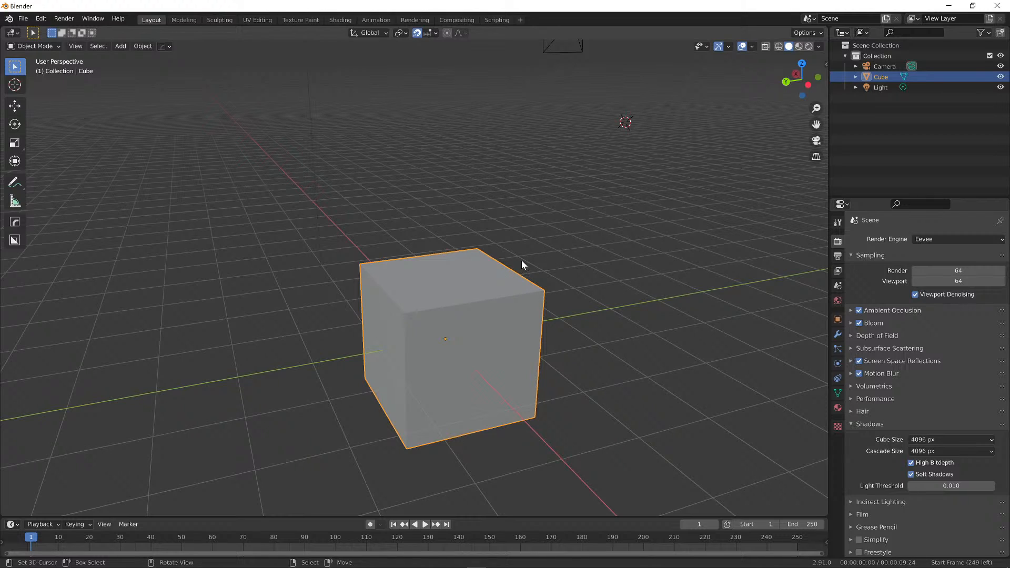
key("x")
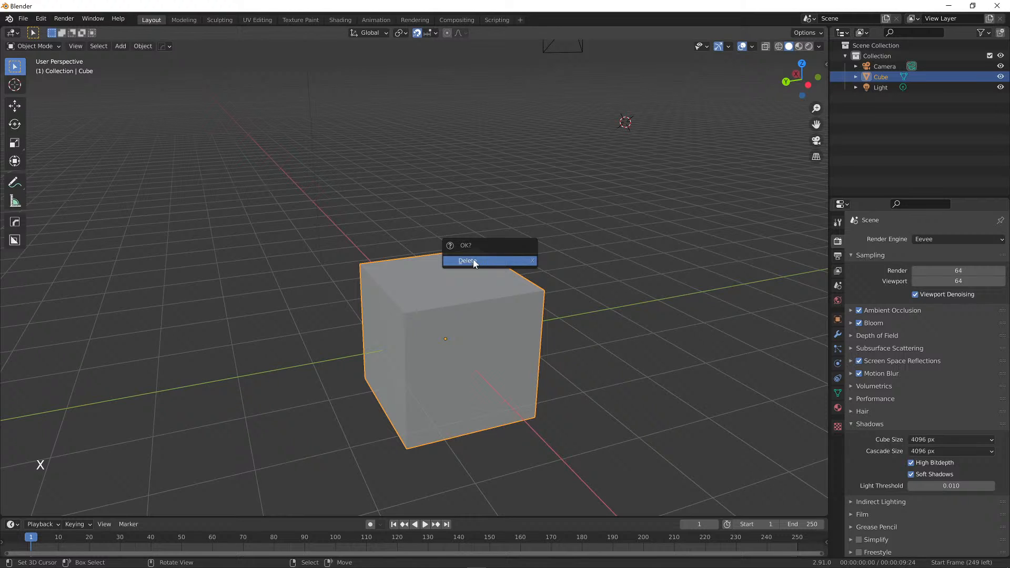
left_click(504, 261)
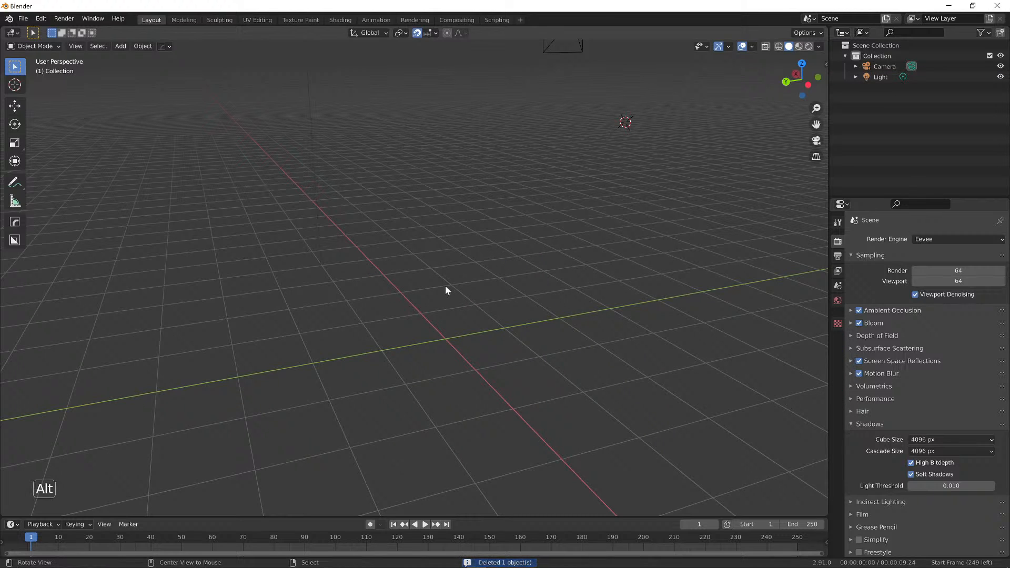
Try to place the 3D cursor by eye where the red and green axes cross, checking it from several angles
middle_click_drag(445, 289, 471, 285, "alt")
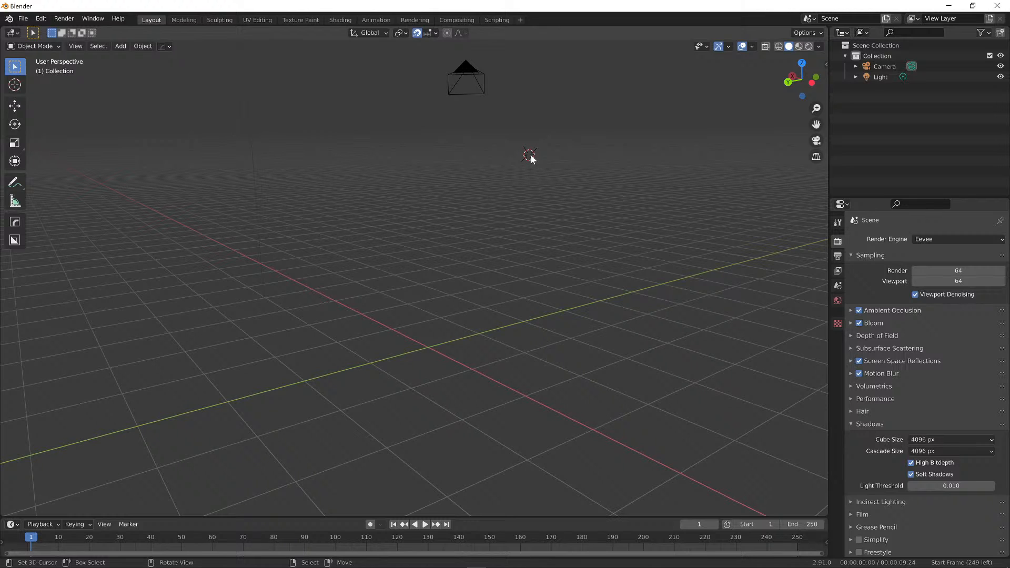
left_click(467, 343)
middle_click_drag(467, 343, 528, 336, "alt")
left_click(367, 361)
left_click(437, 346)
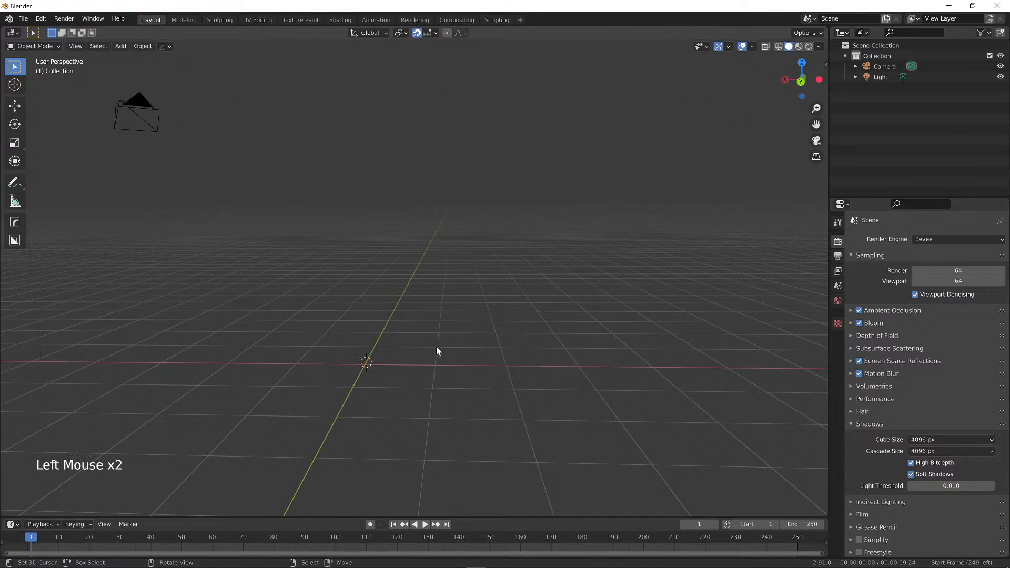
left_click(358, 363)
middle_click_drag(367, 363, 524, 392, "alt")
left_click(459, 368)
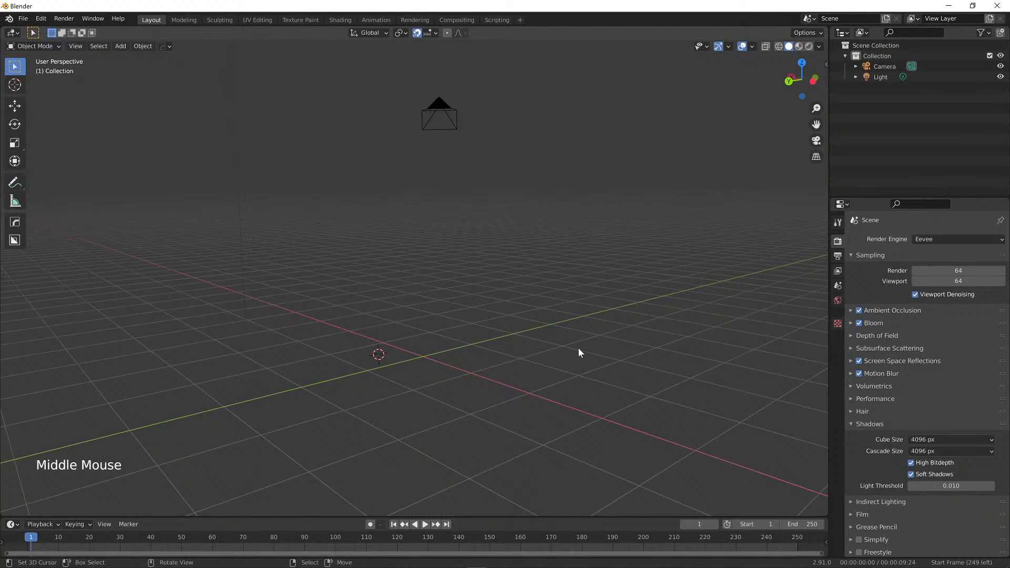
Show the View settings in the sidebar and set the 3D cursor's X, Y and Z location to 0 m all at once
key("n")
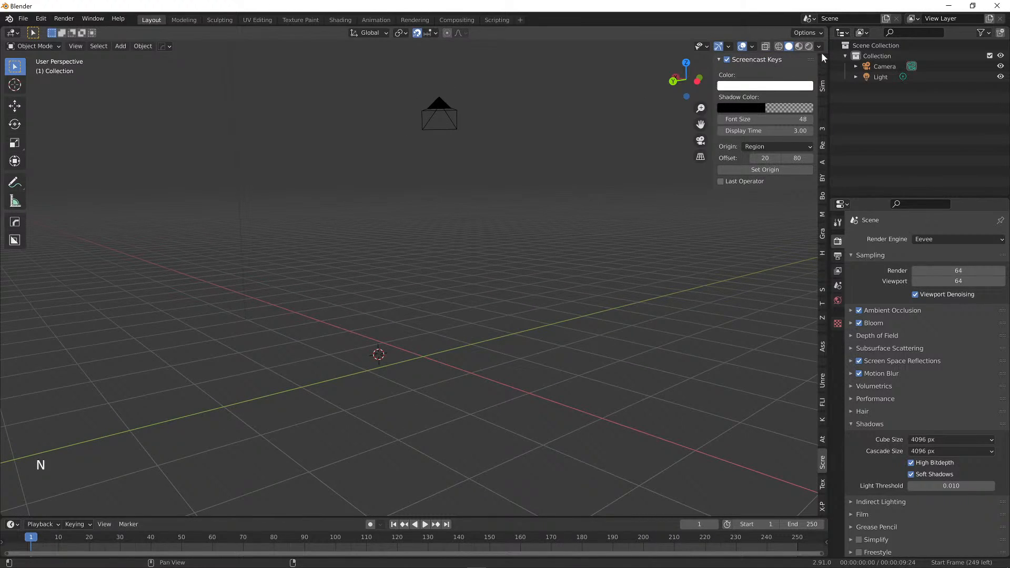
left_click(823, 70)
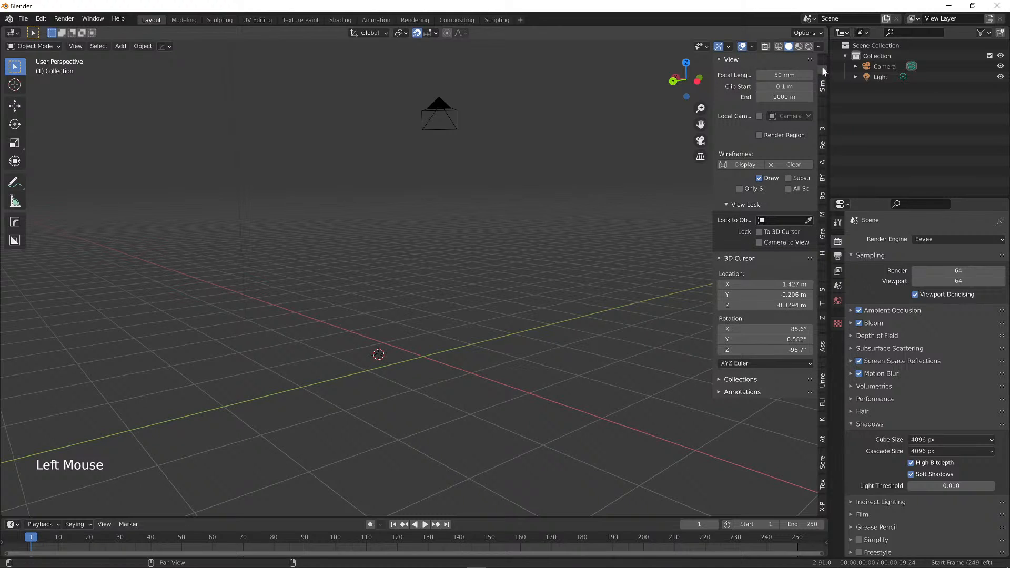
left_click(821, 57)
scroll(822, 56, "up", 2)
scroll(822, 55, "down", 1)
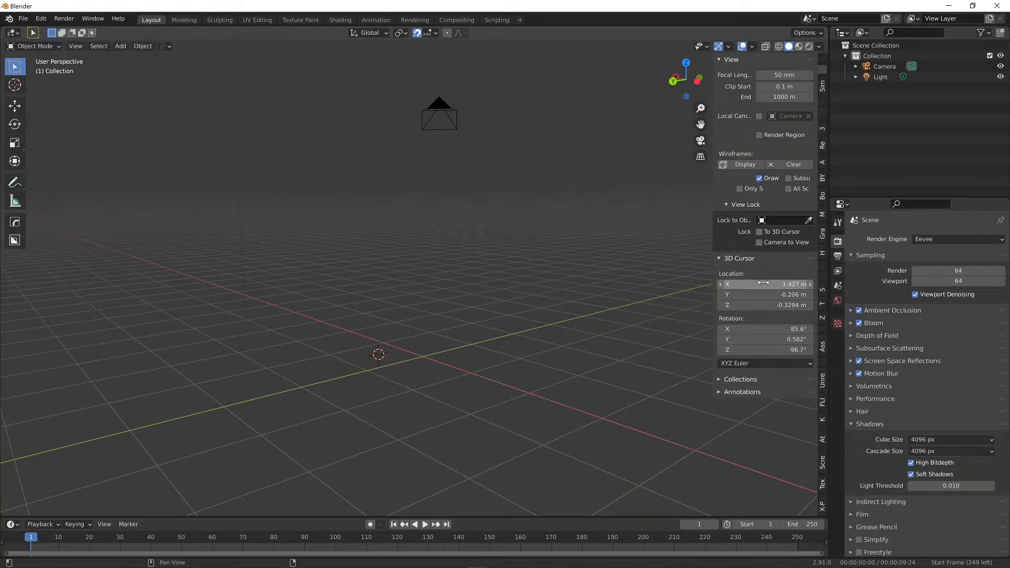
left_click_drag(769, 285, 769, 306)
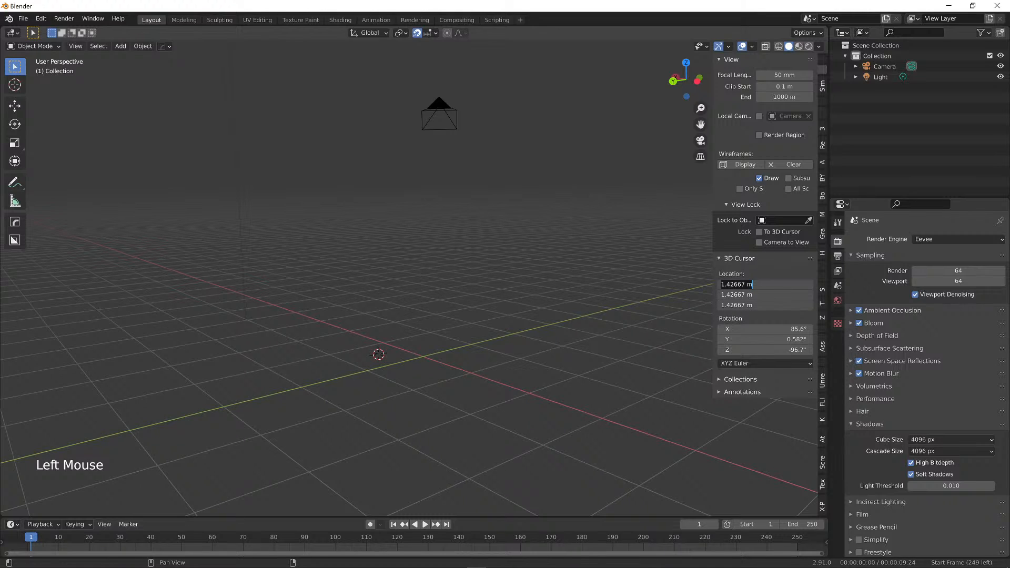
type("0")
key("Return")
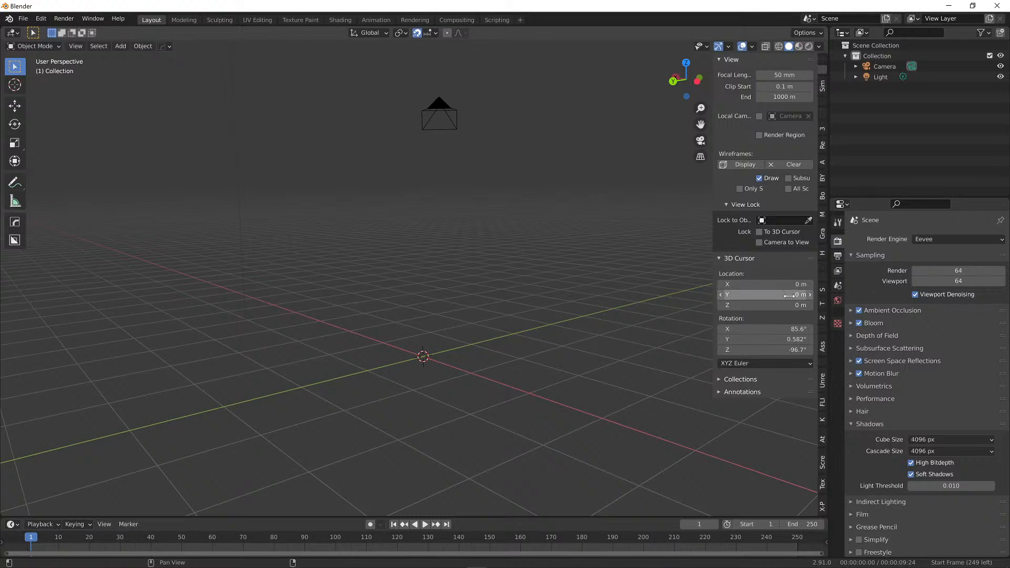
Place the 3D cursor away from the origin at about X -1.4 m, Y -1.96 m, Z 0.88 m and view it from several angles
left_click(497, 316)
double_click(467, 351)
left_click(586, 295)
middle_click_drag(551, 280, 418, 314)
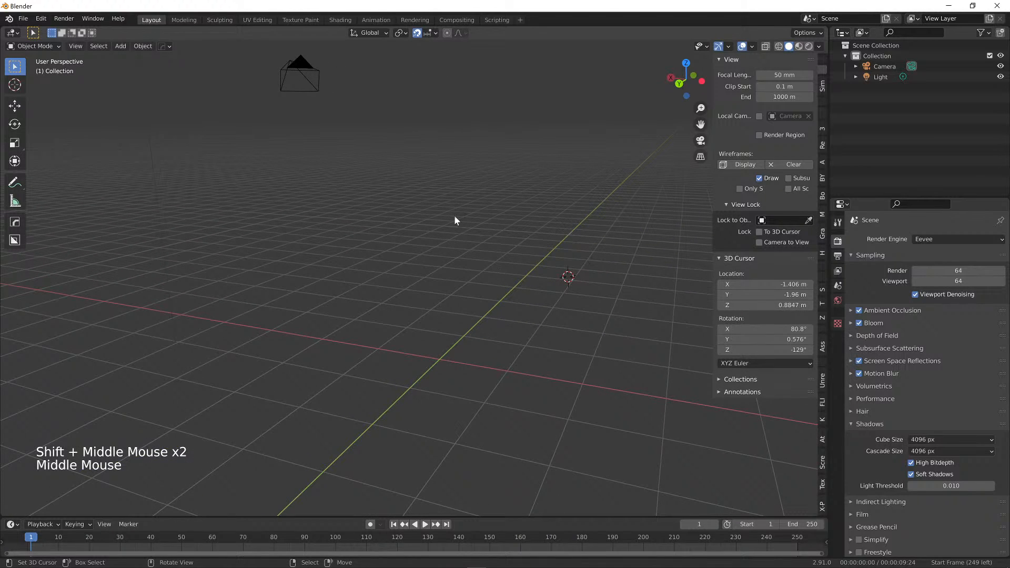
middle_click_drag(499, 227, 500, 225, "shift")
middle_click_drag(473, 296, 482, 219)
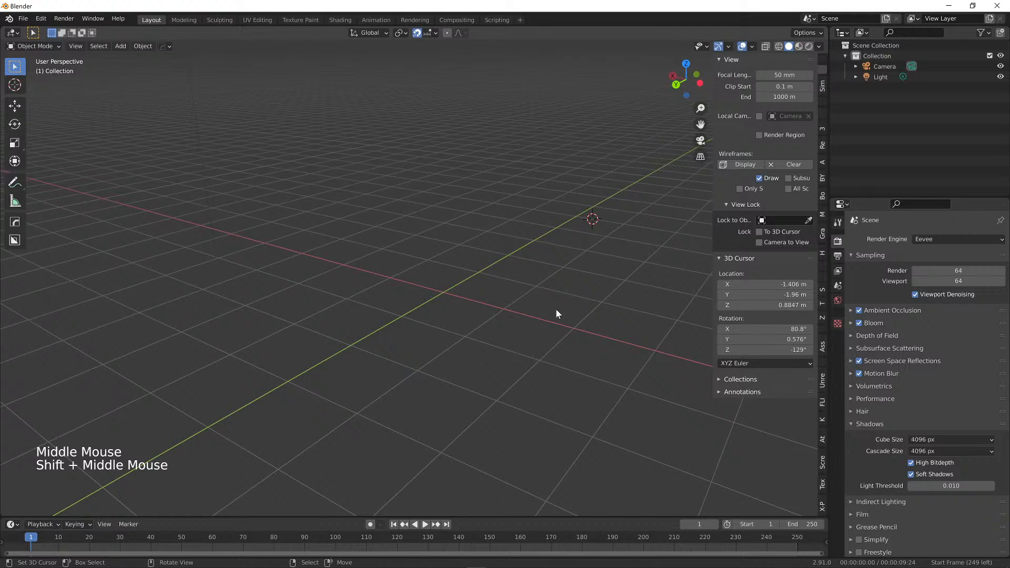
middle_click_drag(557, 314, 386, 347)
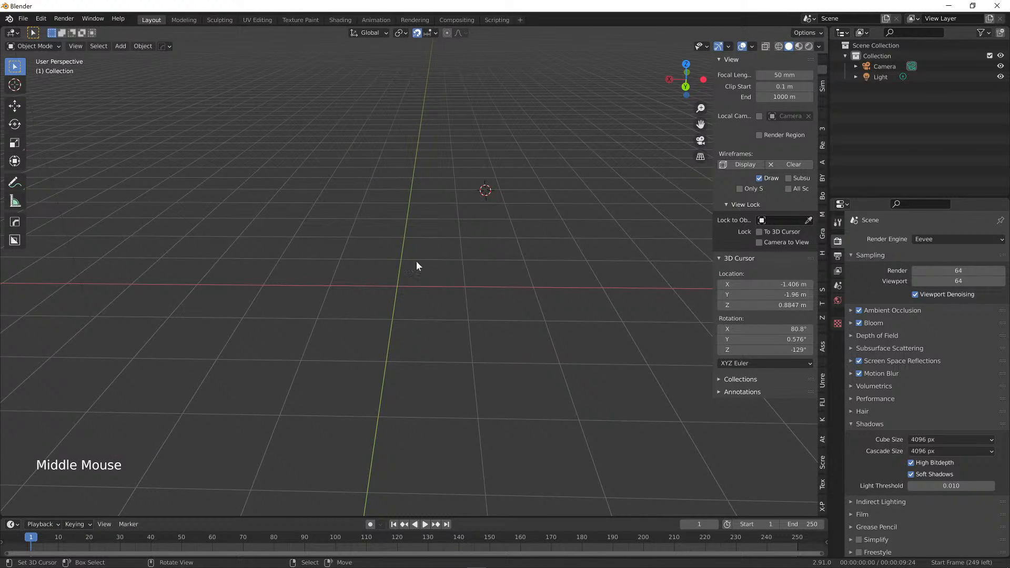
middle_click_drag(401, 308, 402, 330)
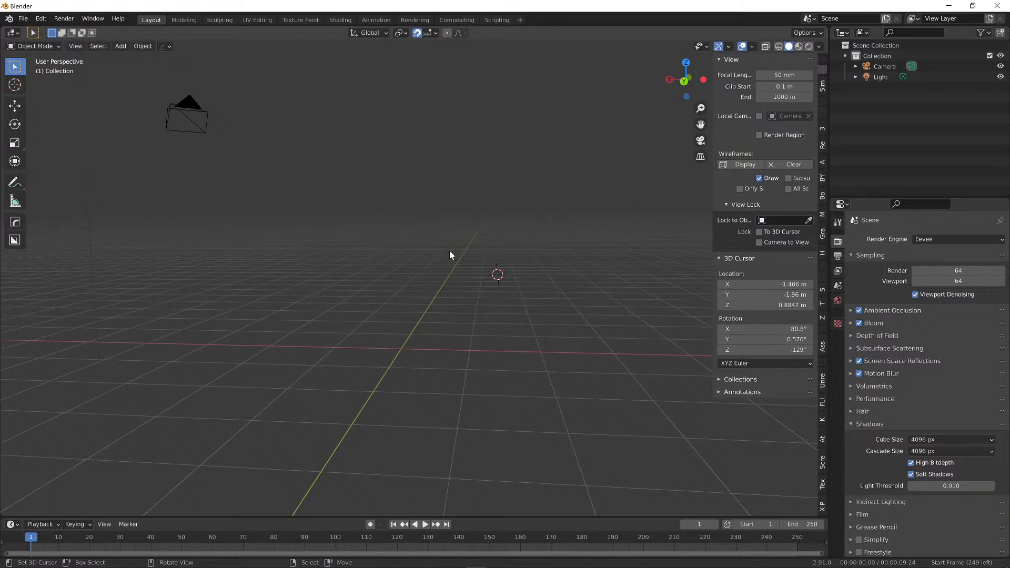
scroll(443, 279, "down", 1)
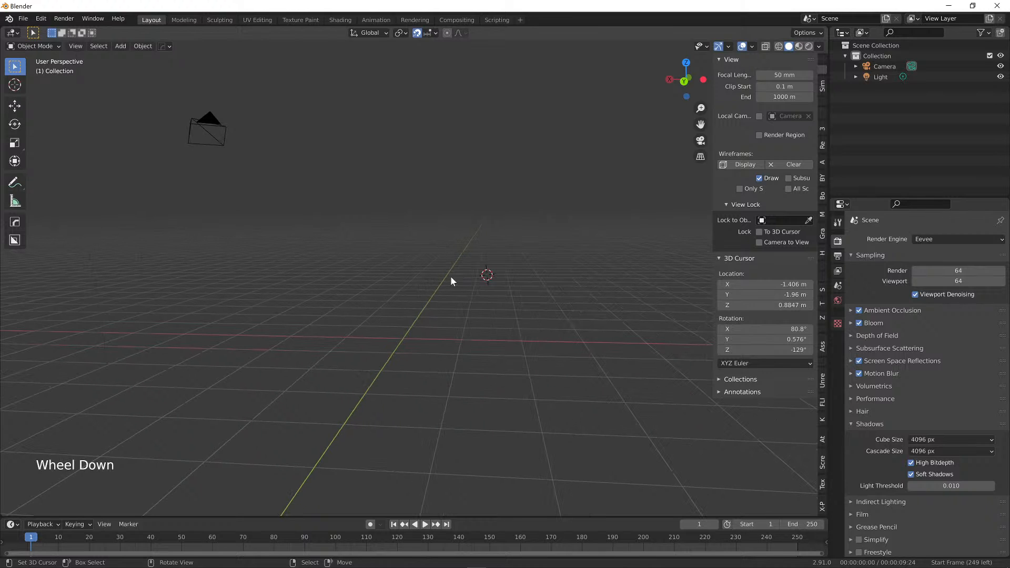
Set the 3D cursor's location to 0 m on X, Y and Z, one axis at a time
left_click(784, 285)
type("0")
key("Return")
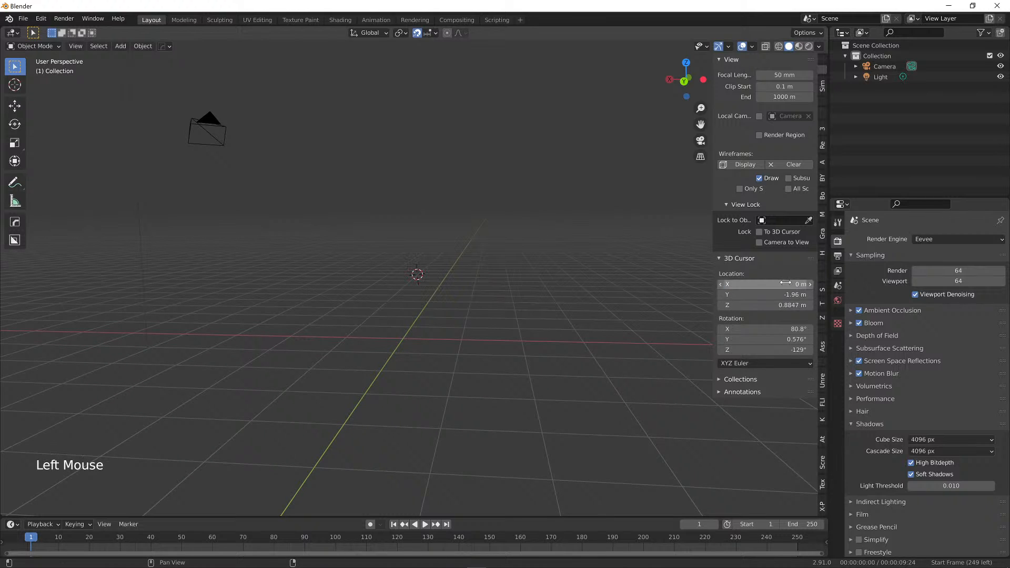
middle_click_drag(462, 295, 440, 253)
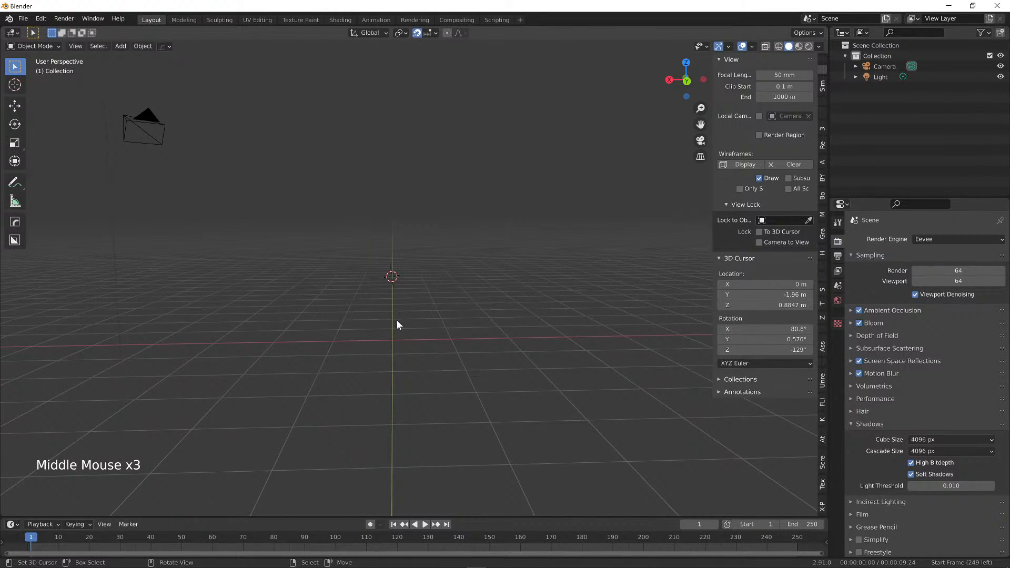
left_click(772, 295)
type("0")
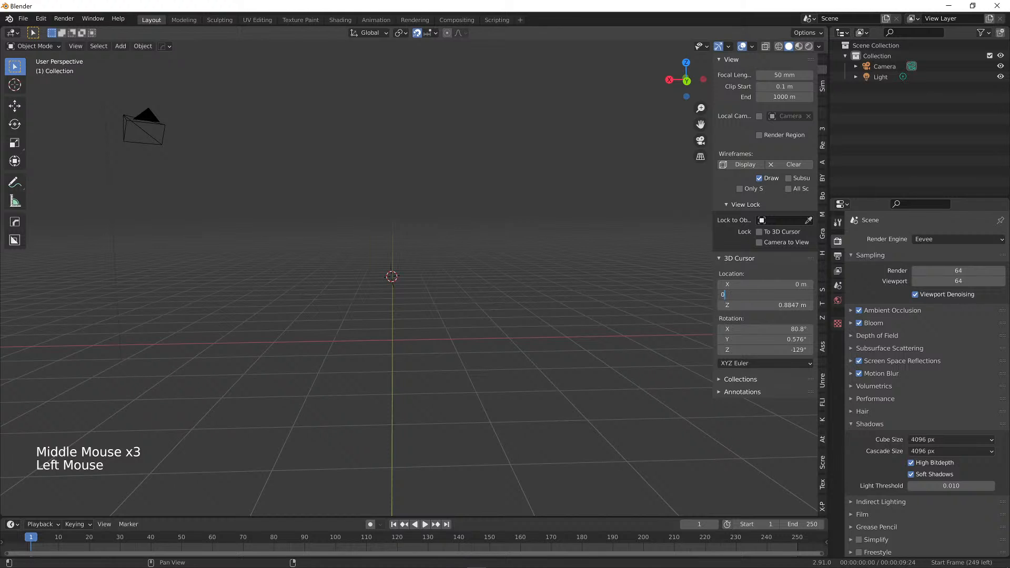
key("Return")
middle_click_drag(552, 306, 523, 319)
left_click(769, 305)
type("0")
key("Return")
Place the 3D cursor at several empty spots, each time resetting it to the world origin and framing the whole scene
left_click(531, 246)
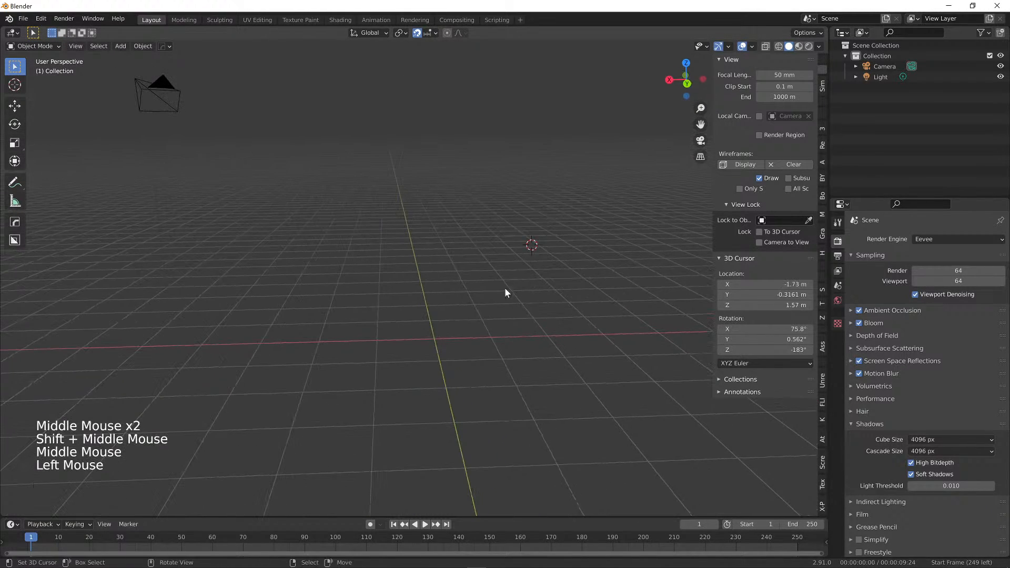
key("shift+c")
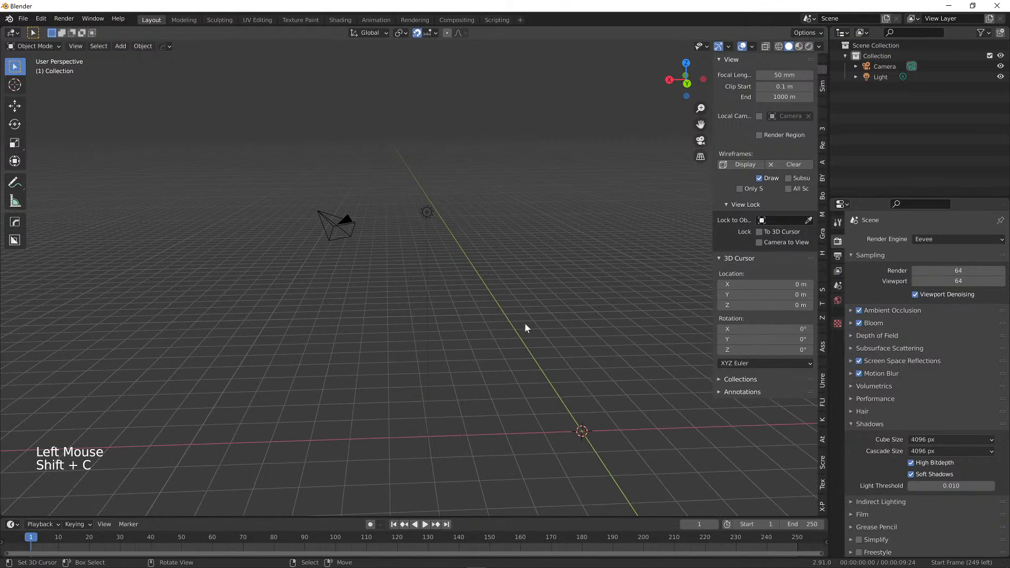
middle_click_drag(567, 388, 600, 394, "shift")
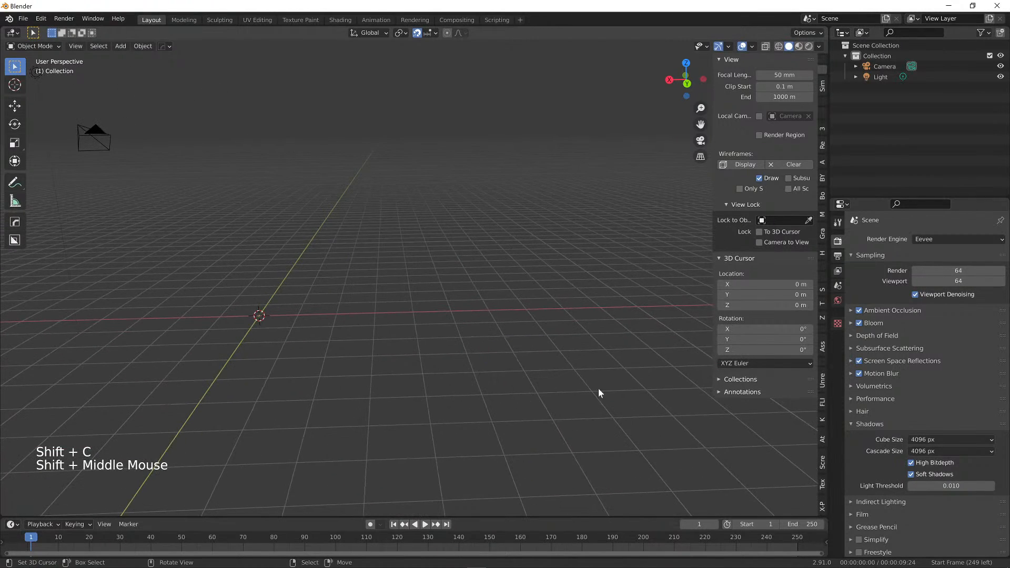
left_click(671, 409)
key("shift+c")
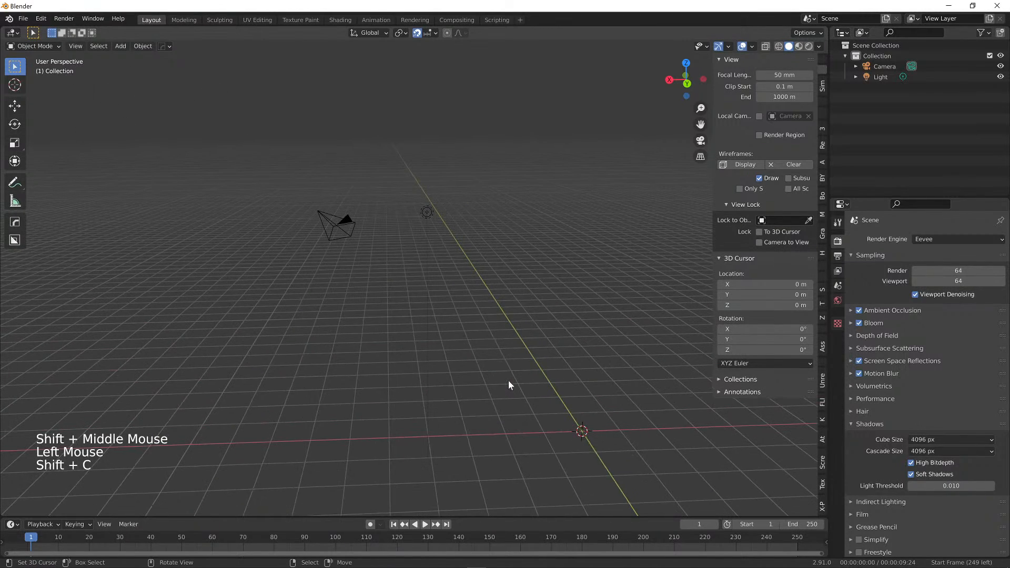
left_click(217, 298)
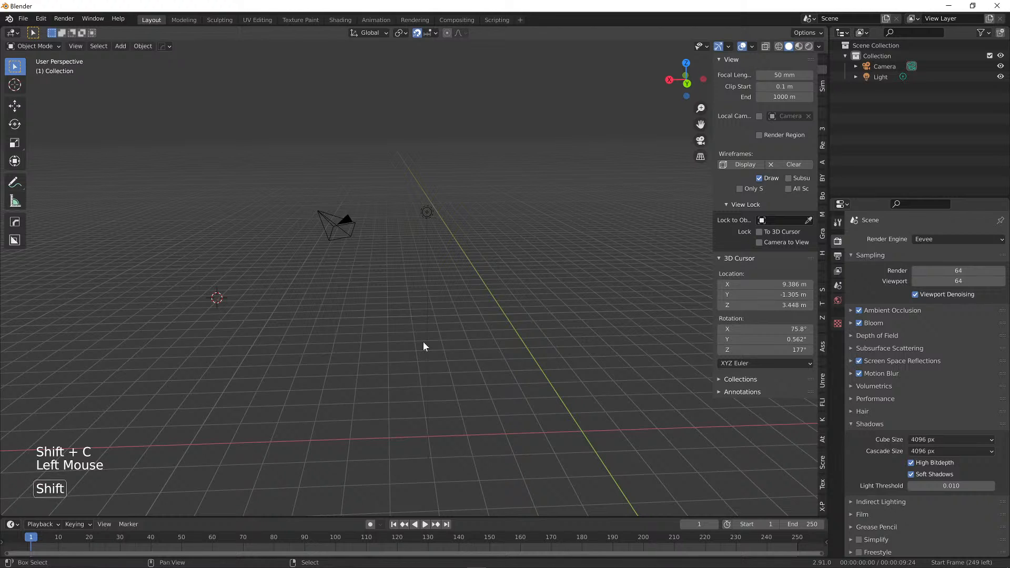
key("shift+c")
middle_click_drag(562, 365, 436, 323, "shift")
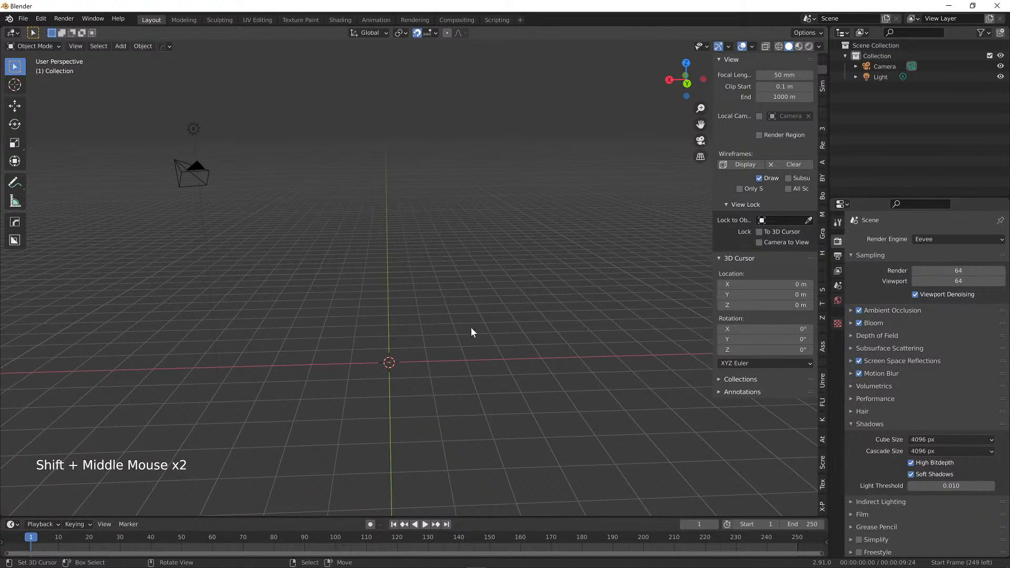
Place the 3D cursor at about X -4.04 m, Y -0.54 m, Z 2.89 m, and snap it back to the world origin
key("ctrl")
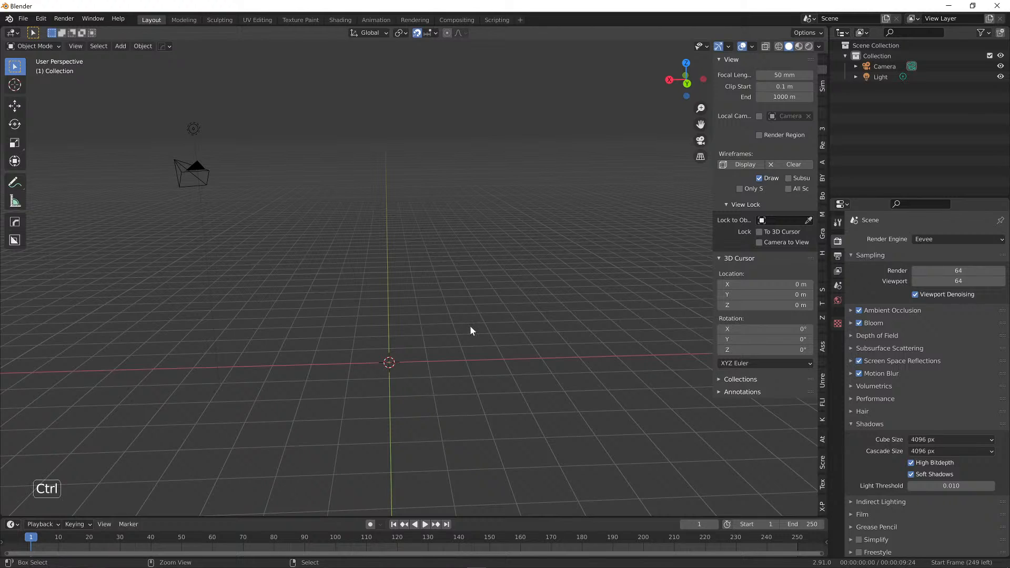
key("shift+s")
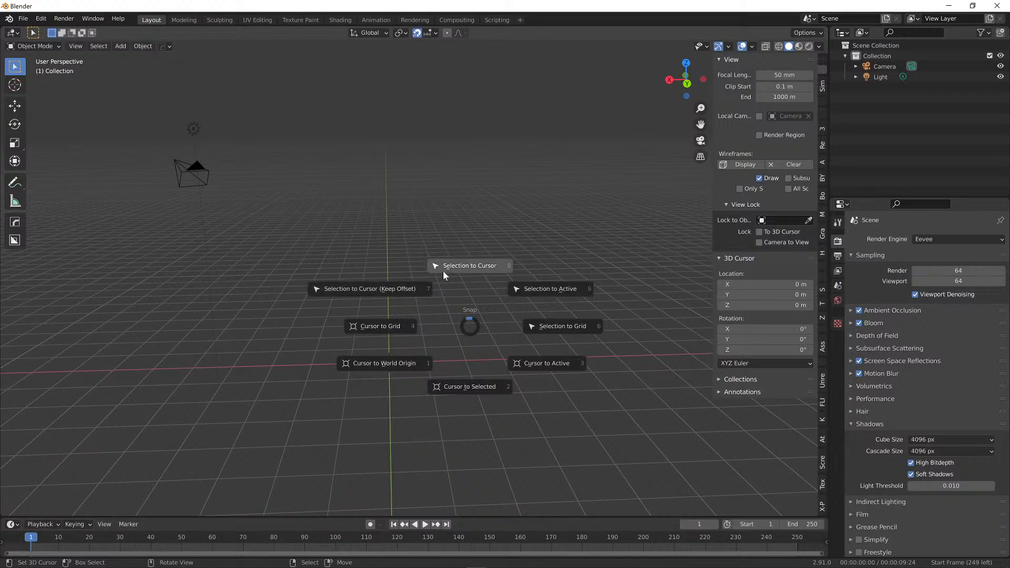
left_click(384, 368)
left_click(542, 247)
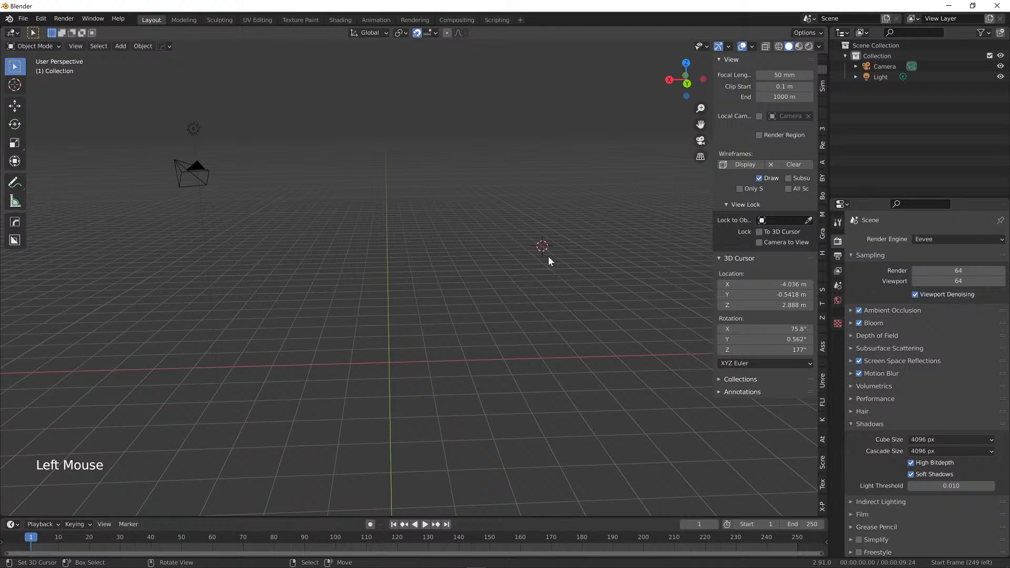
key("shift+s")
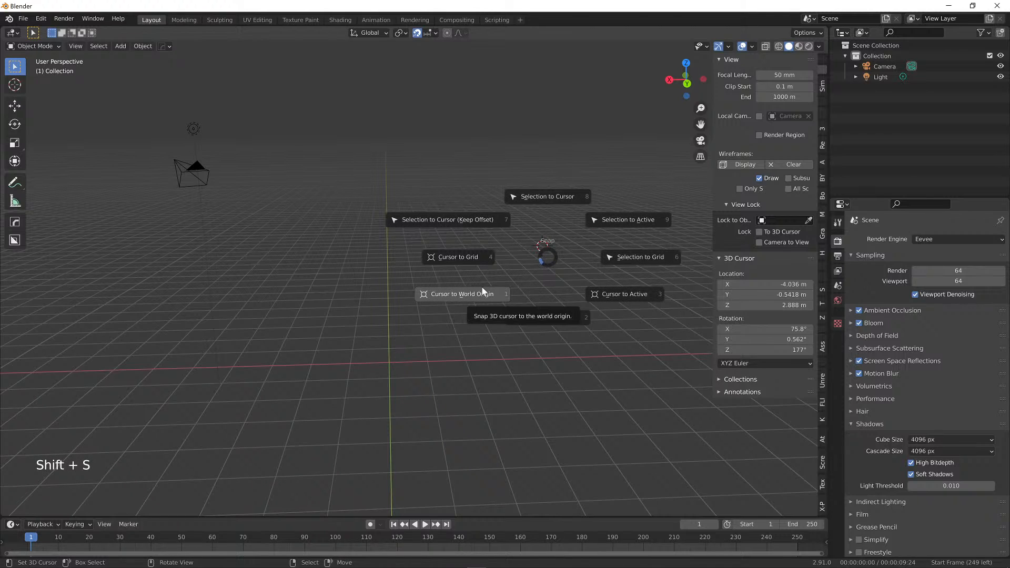
left_click(437, 318)
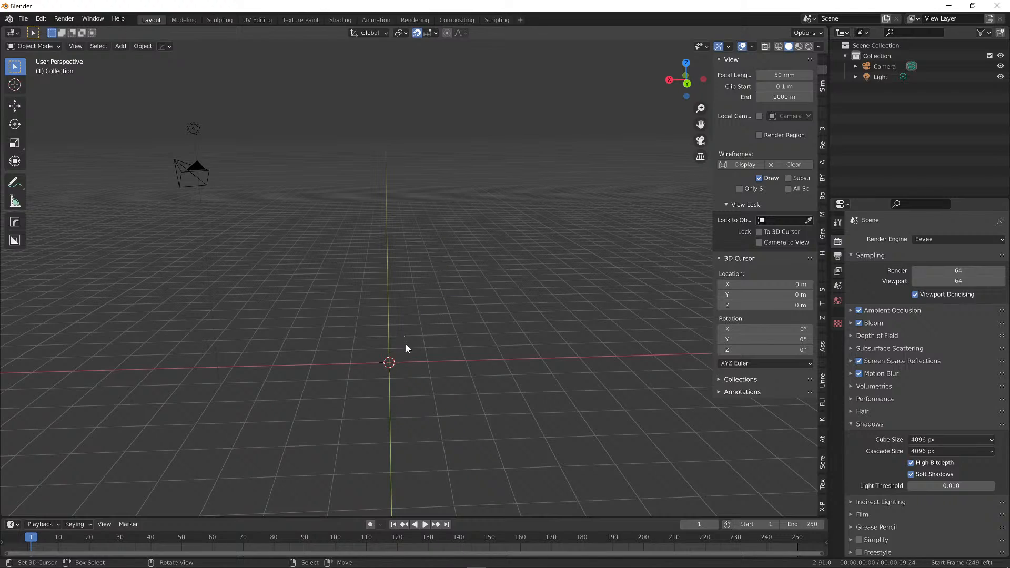
mouse_move(412, 337)
middle_mouse_down("alt")
mouse_move(544, 352)
mouse_move(415, 345)
middle_mouse_up("alt")
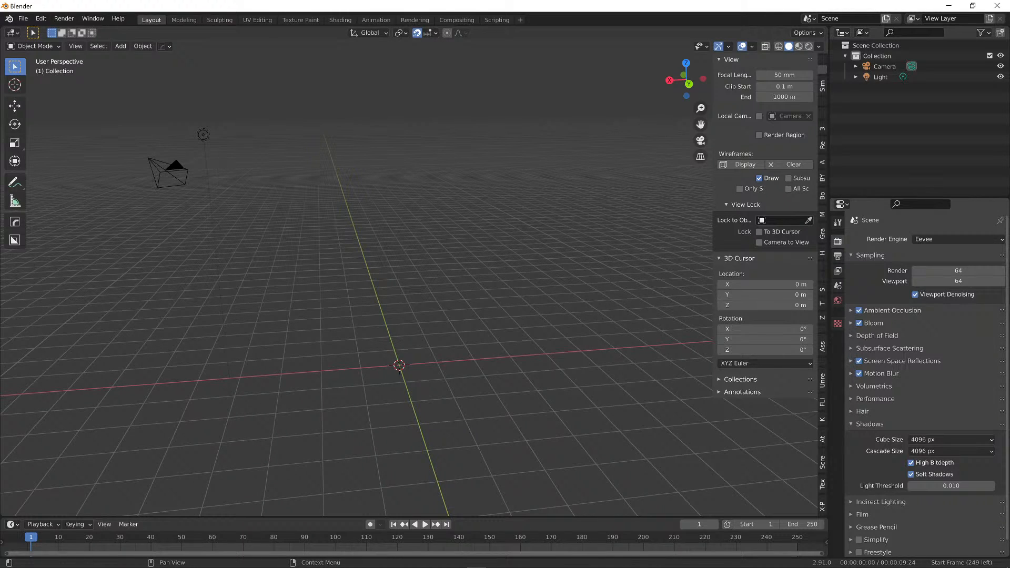
middle_click_drag(598, 390, 518, 379, "alt")
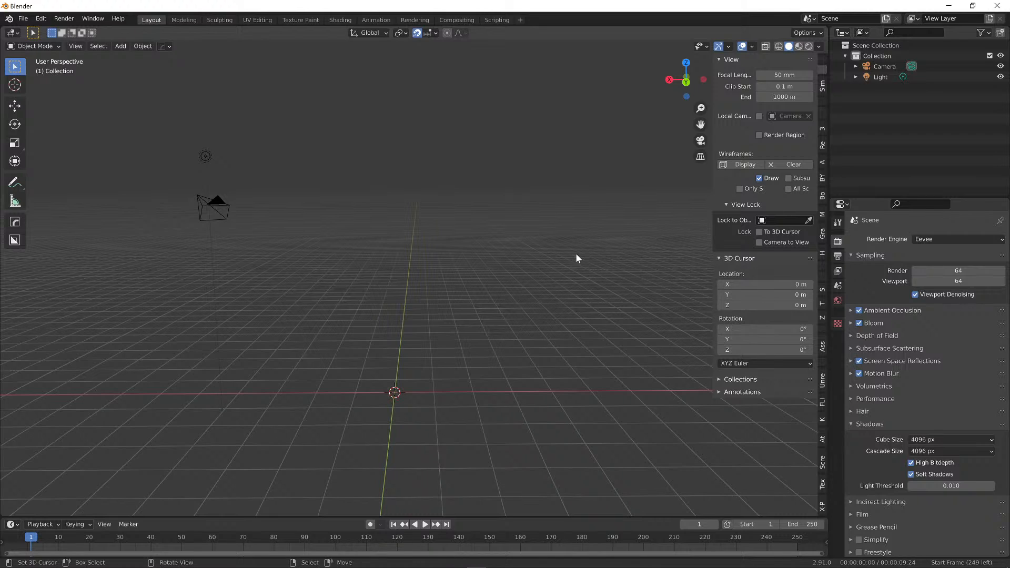
Hide and reshow the sidebar, look through its tool and add-on pages, and return to the View settings
key("n")
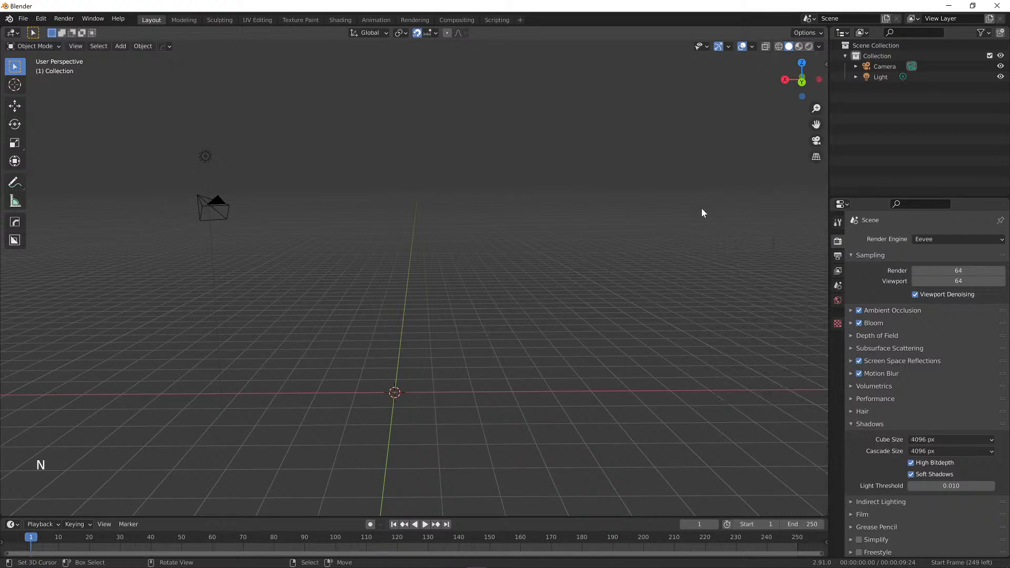
left_click(825, 66)
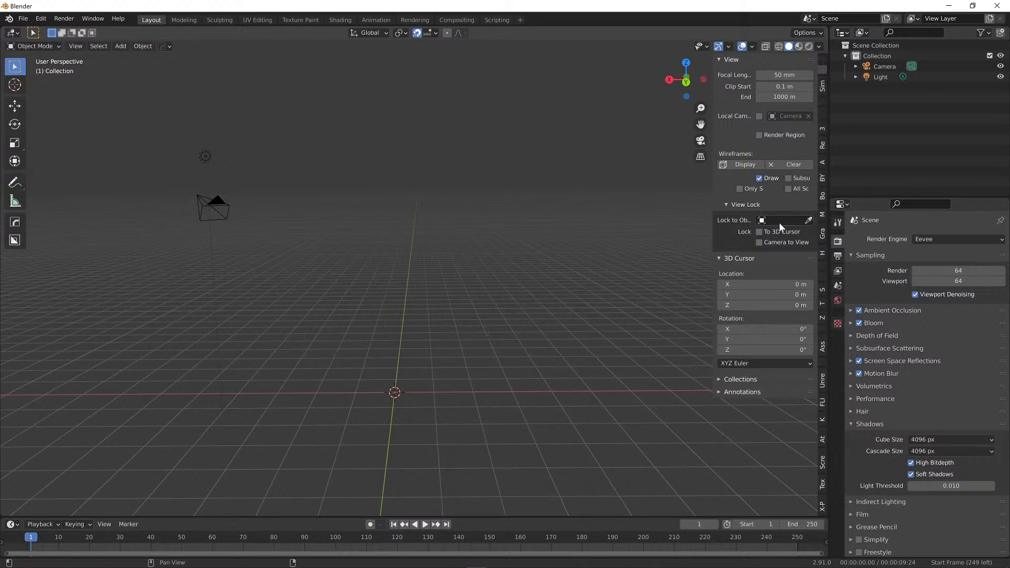
left_click(823, 59)
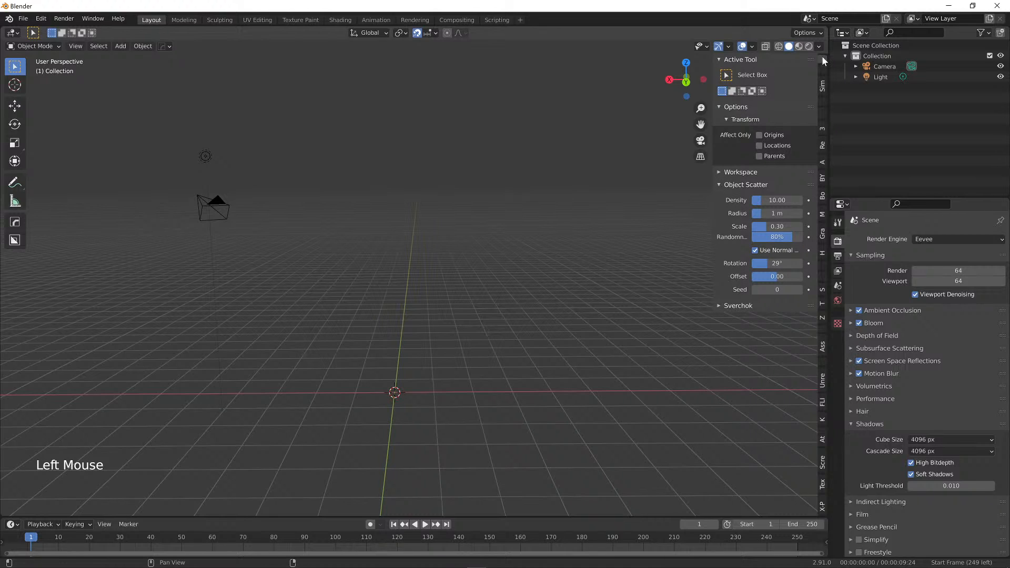
scroll(822, 55, "up", 1)
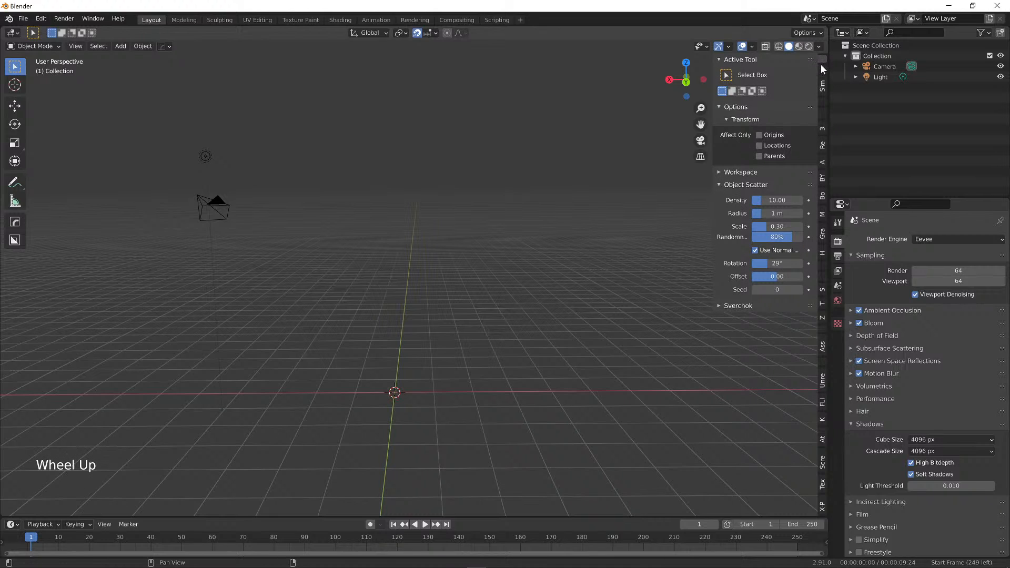
scroll(821, 65, "down", 11)
scroll(822, 70, "up", 3)
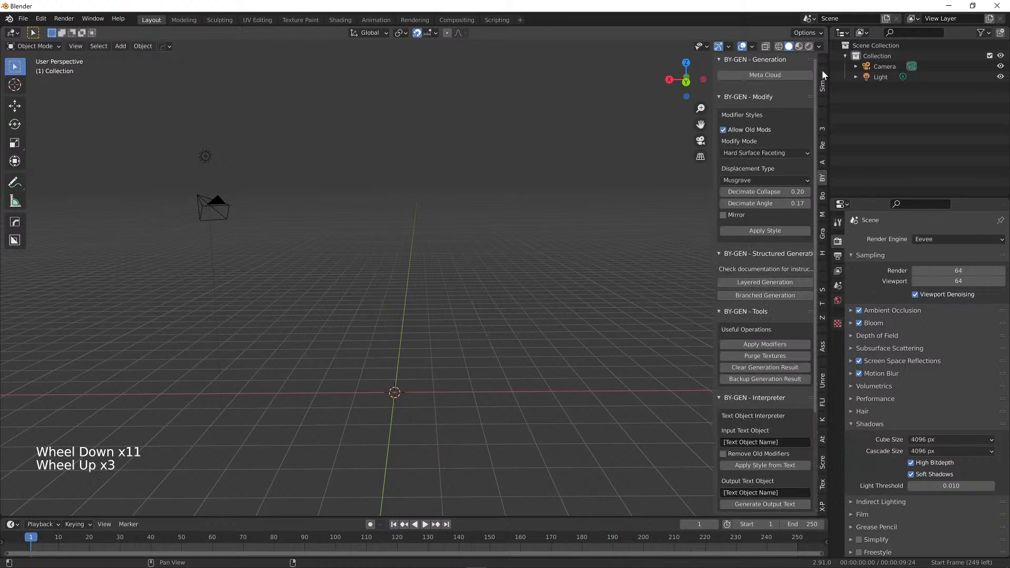
scroll(823, 71, "up", 9)
scroll(822, 71, "down", 6)
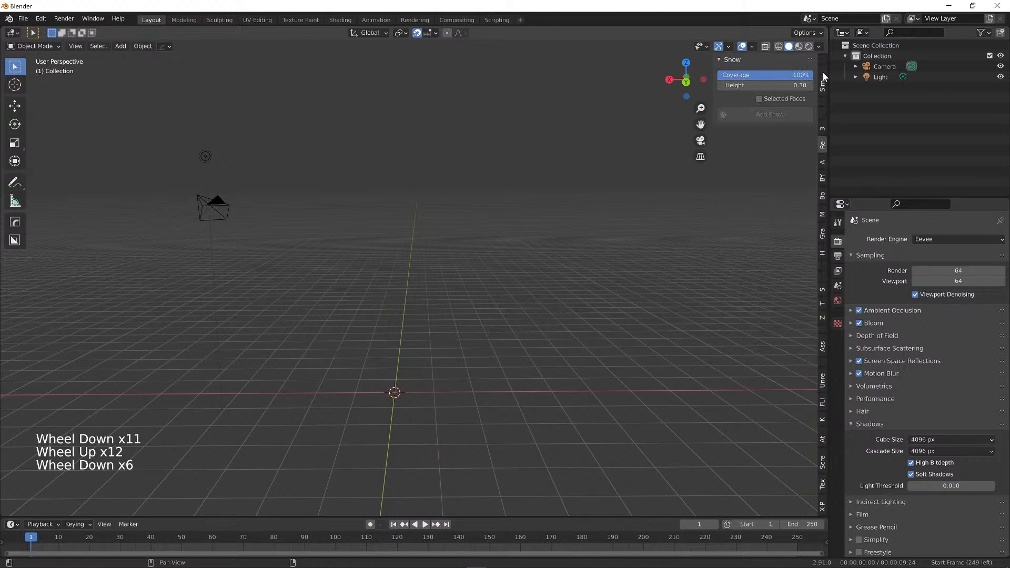
scroll(823, 72, "down", 11)
scroll(822, 72, "up", 6)
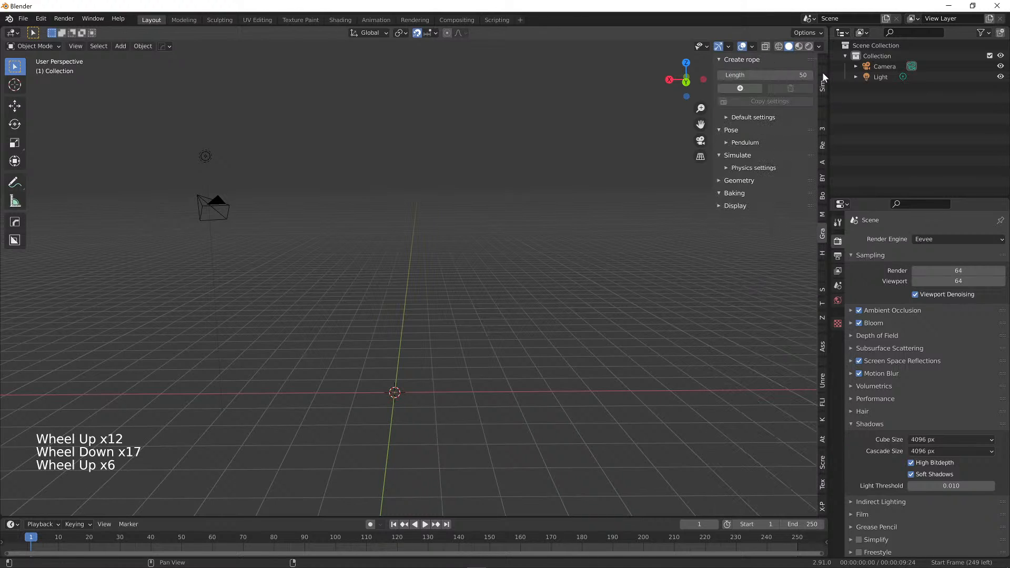
scroll(823, 71, "up", 16)
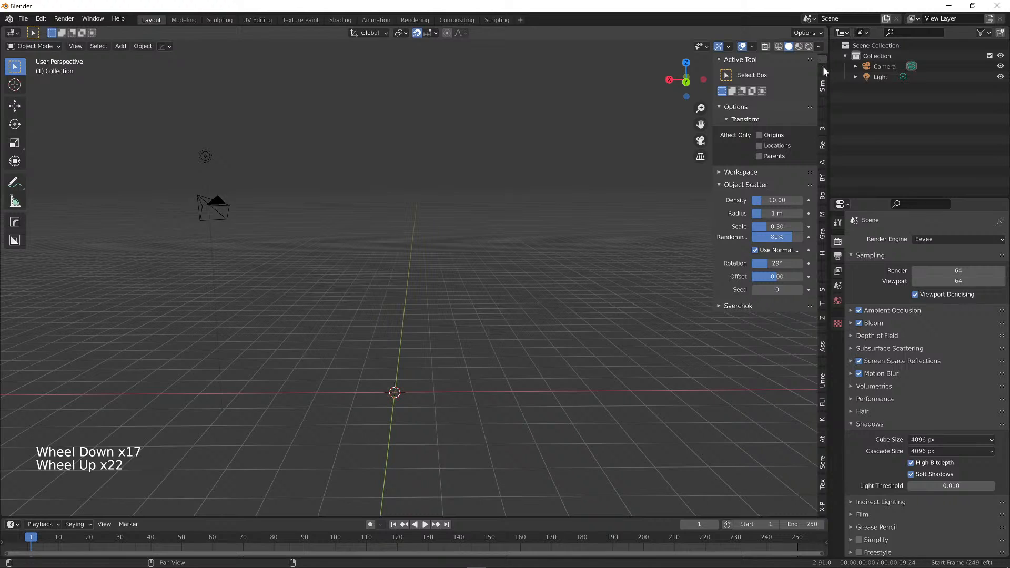
scroll(823, 65, "down", 1)
left_click(822, 60)
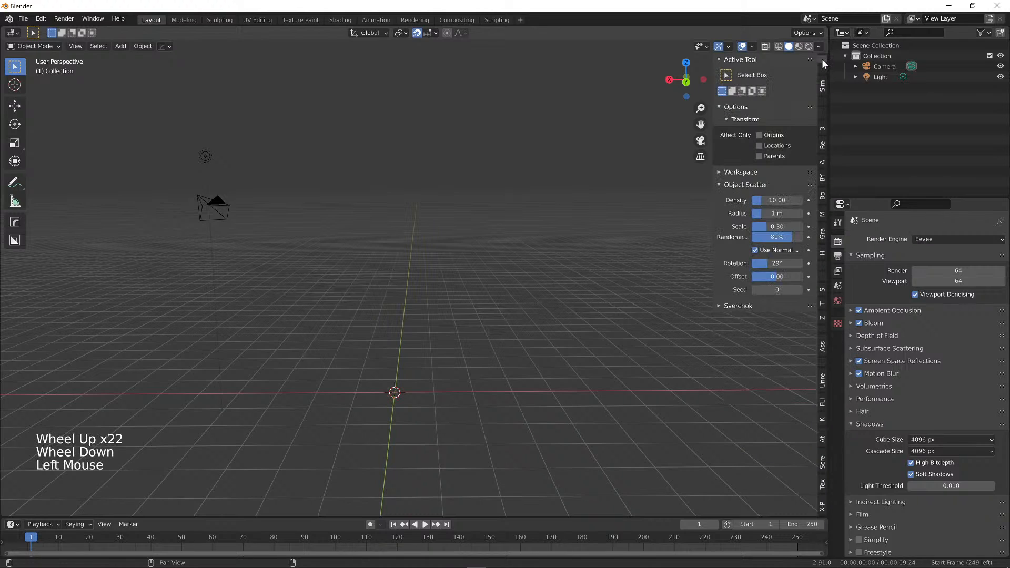
left_click(823, 68)
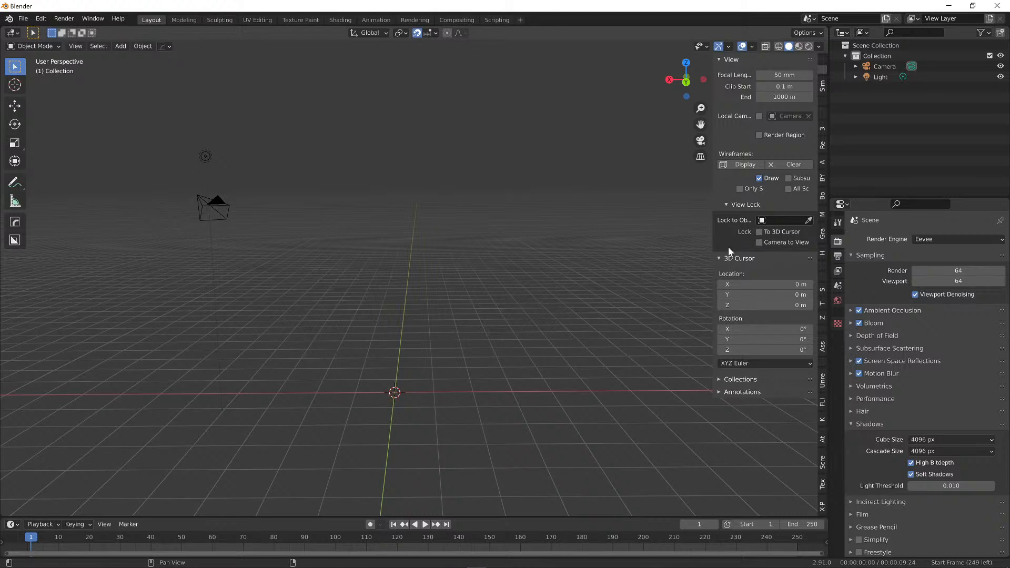
Set the 3D cursor's X, Y and Z location to 5 m all at once
left_click_drag(780, 285, 765, 305)
type("0")
key("Return")
type("1")
key("Return")
type("5")
key("Return")
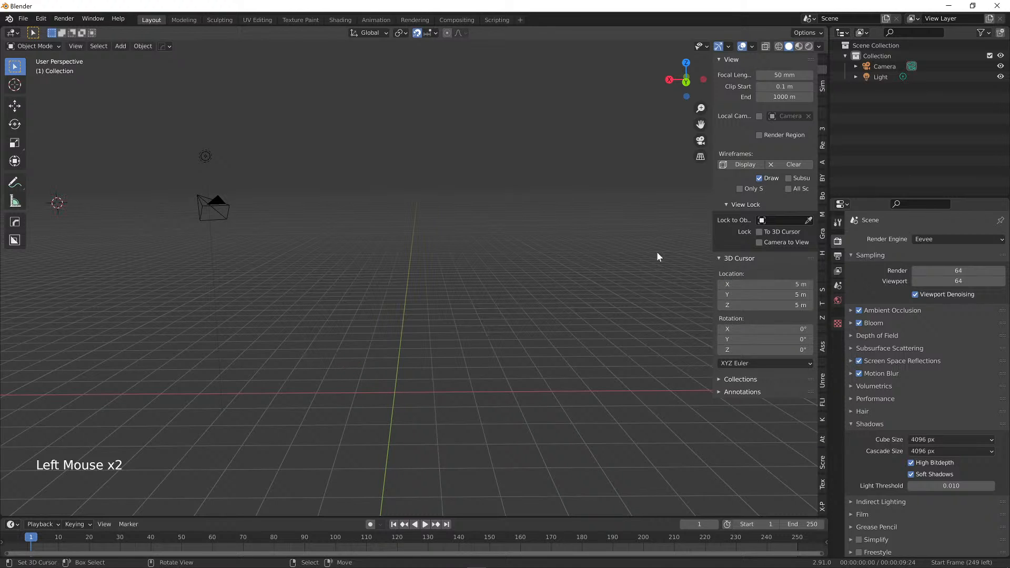
Set the 3D cursor's X, Y and Z location to 0 m all at once
scroll(456, 204, "down", 4)
middle_click_drag(457, 204, 541, 212)
left_click_drag(764, 284, 773, 305)
type("1")
key("Return")
type("0")
key("Return")
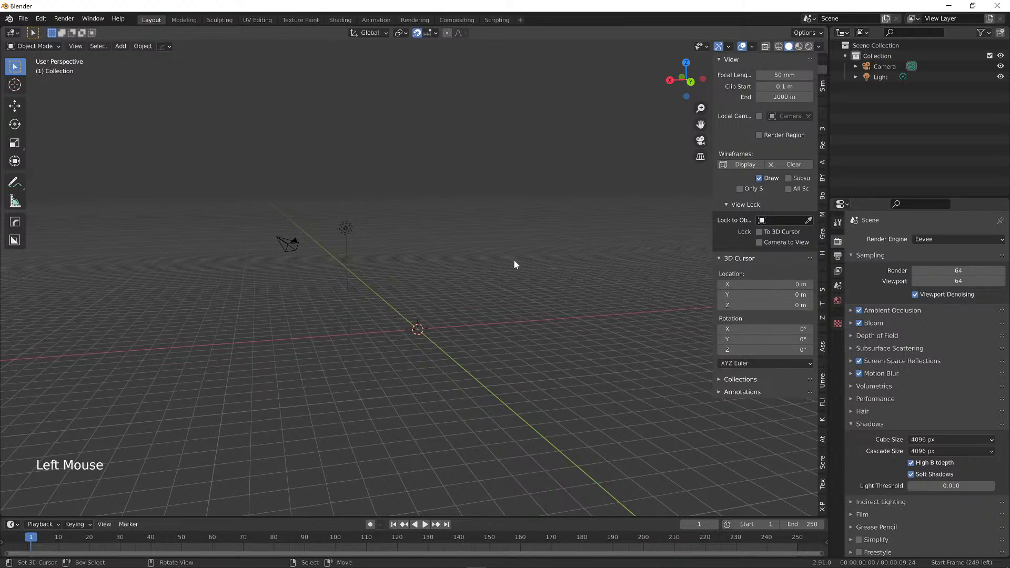
Place the 3D cursor at about X -4.02 m, Y -1.11 m, Z 5.55 m, and reset it to the world origin with the whole scene framed
middle_click_drag(509, 235, 532, 246)
scroll(531, 246, "up", 2)
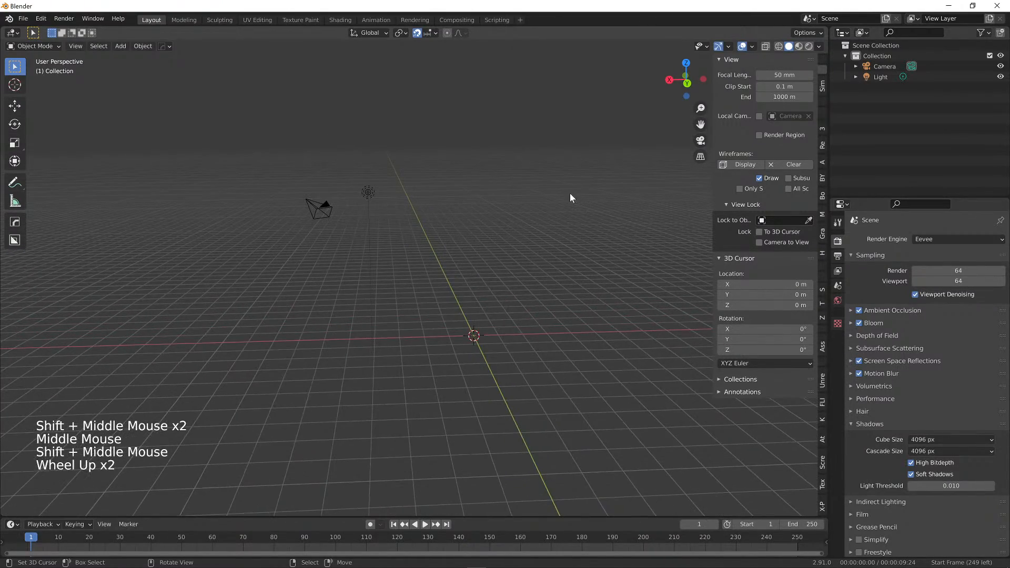
left_click(570, 194)
middle_click_drag(605, 245, 523, 255, "shift")
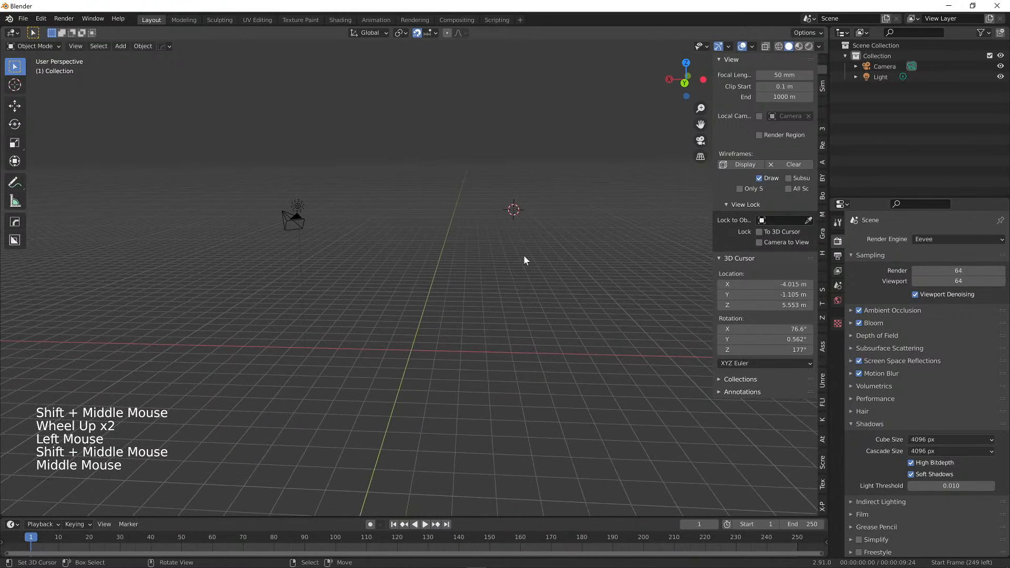
key("shift+c")
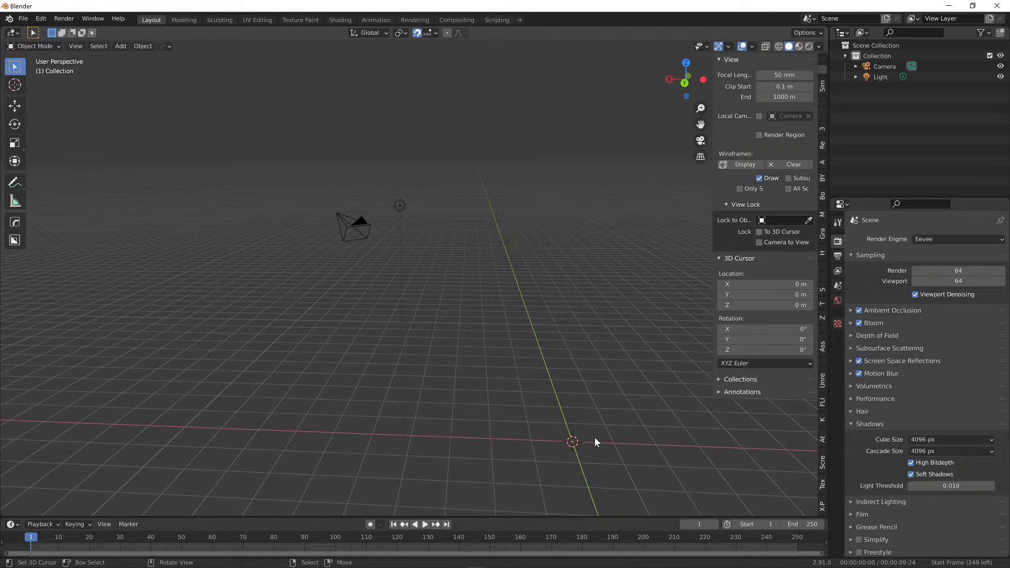
middle_click_drag(594, 437, 574, 396, "shift")
Place the 3D cursor at about X -1.11 m, Y -1.09 m, Z 4.52 m, and select the camera, trying the light in between
left_click(627, 257)
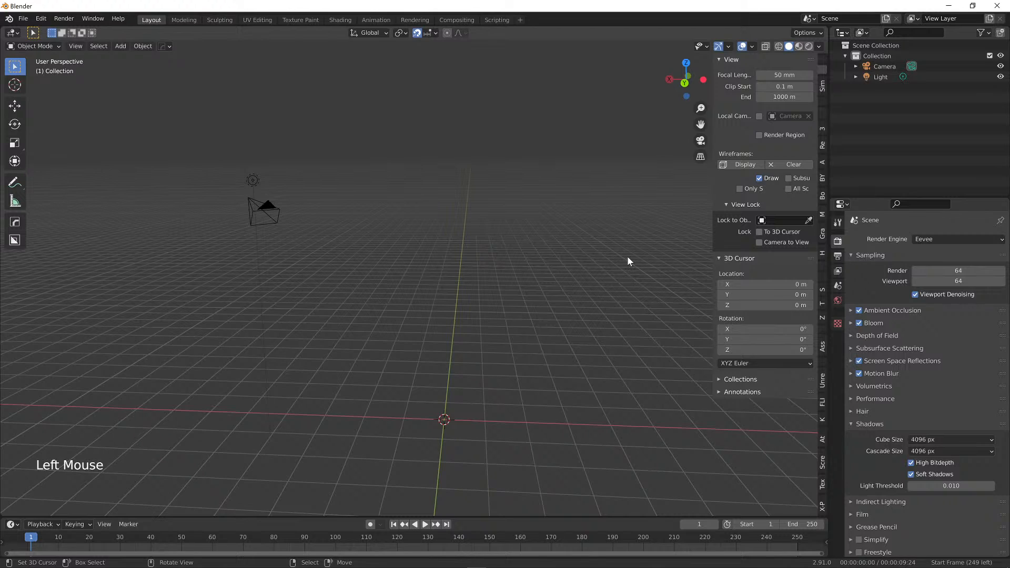
left_click(492, 232)
right_click(263, 207)
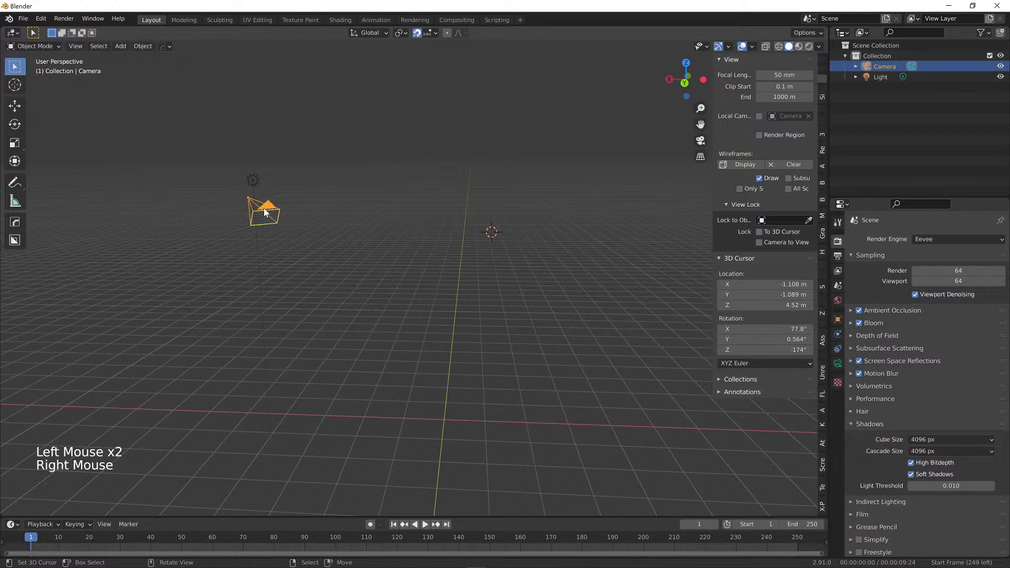
right_click(257, 186)
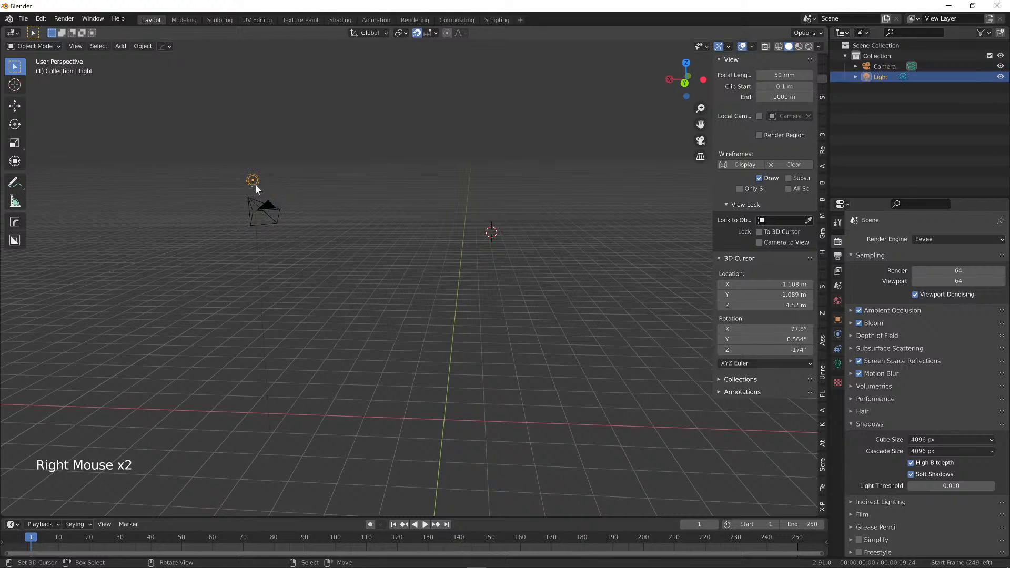
right_click(265, 210)
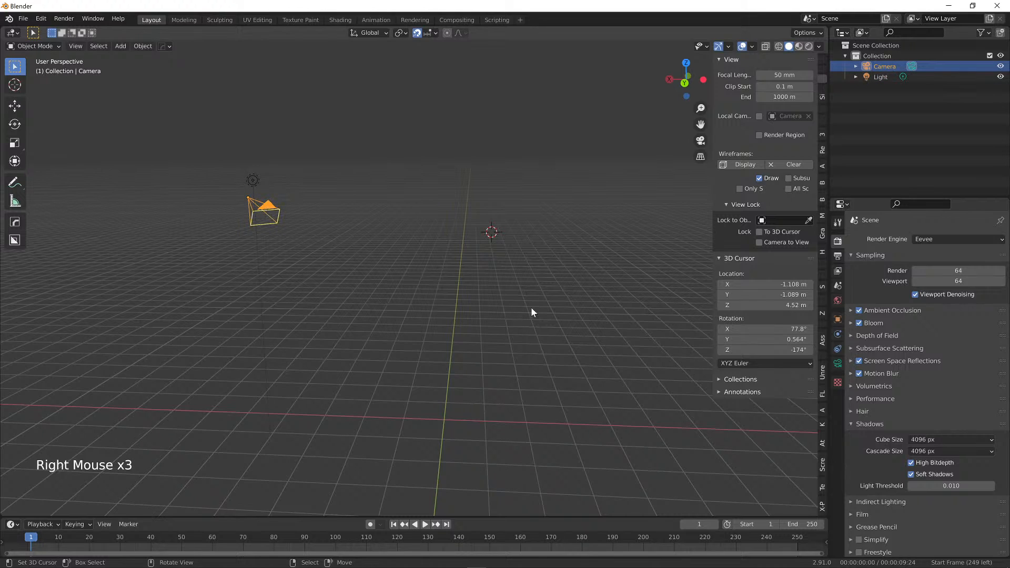
Snap the 3D cursor first to the world origin and from there to the selected camera
key("shift")
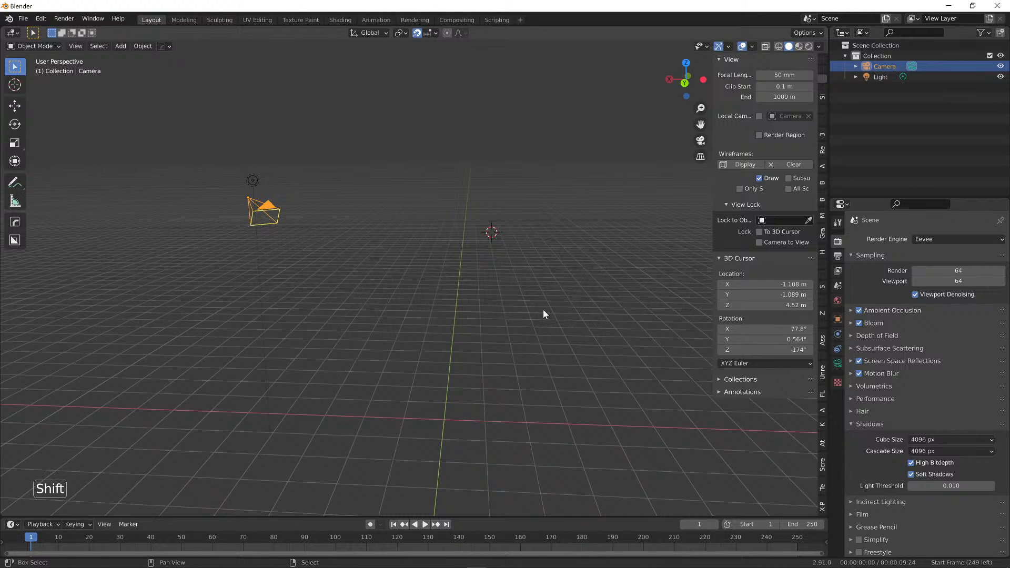
key("shift+s")
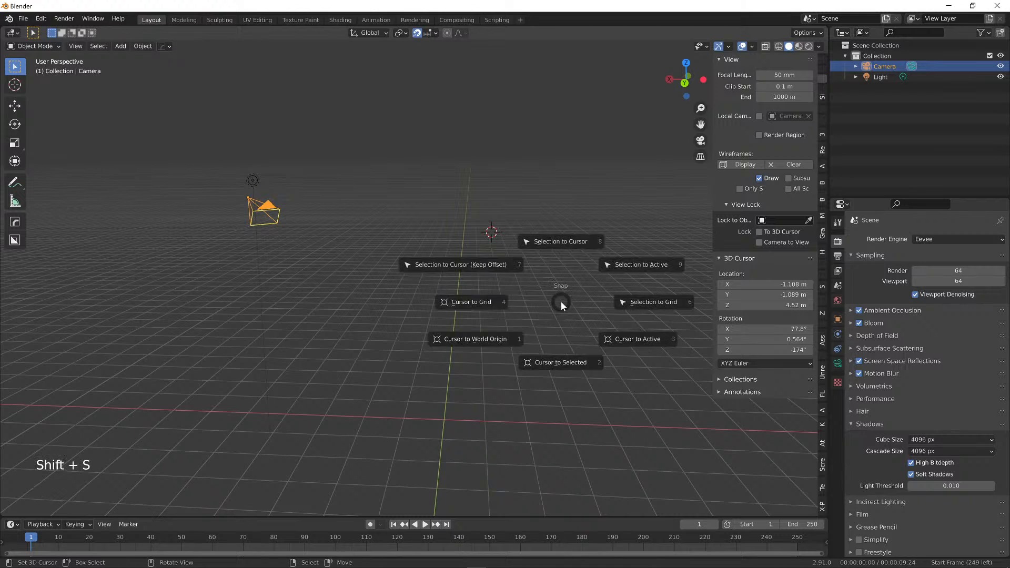
left_click(485, 341)
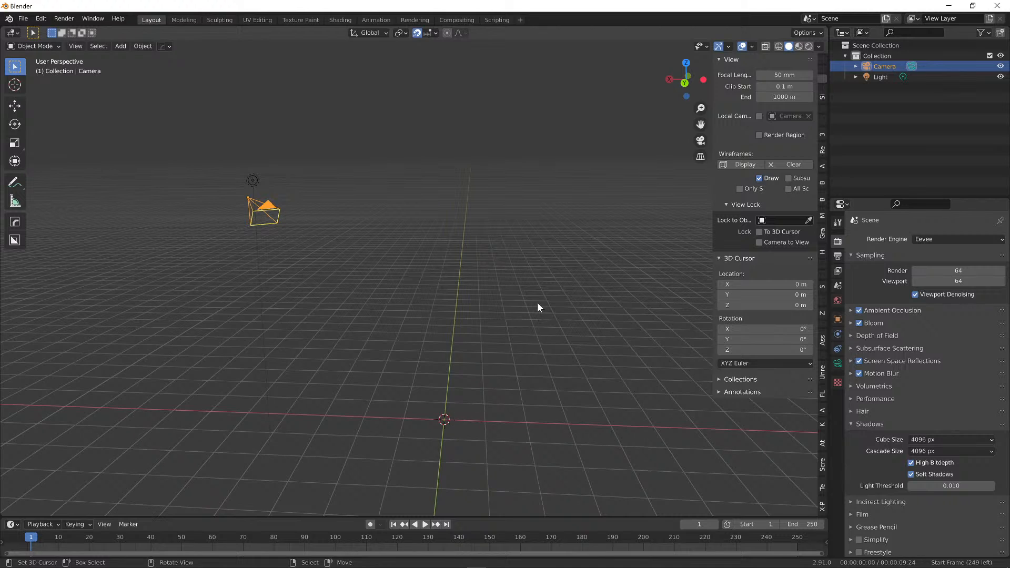
key("shift+s")
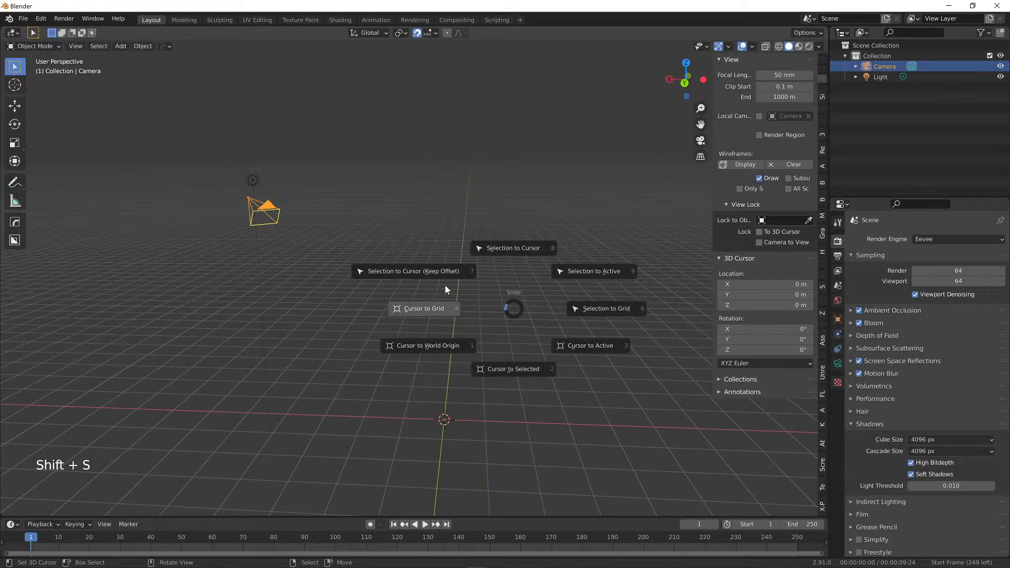
left_click(519, 370)
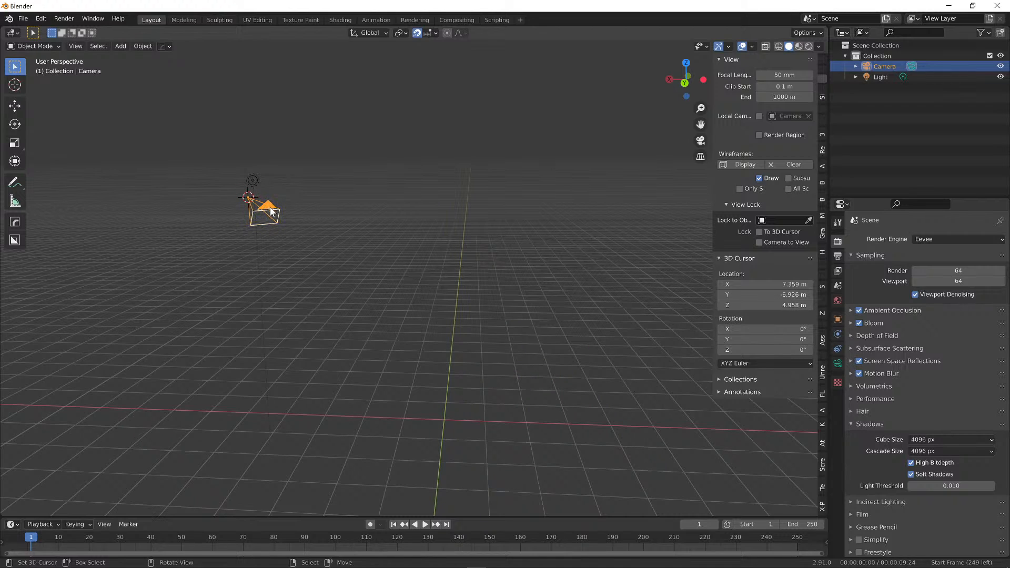
Return the 3D cursor to the world origin and snap the selected camera to the cursor
key("shift+s")
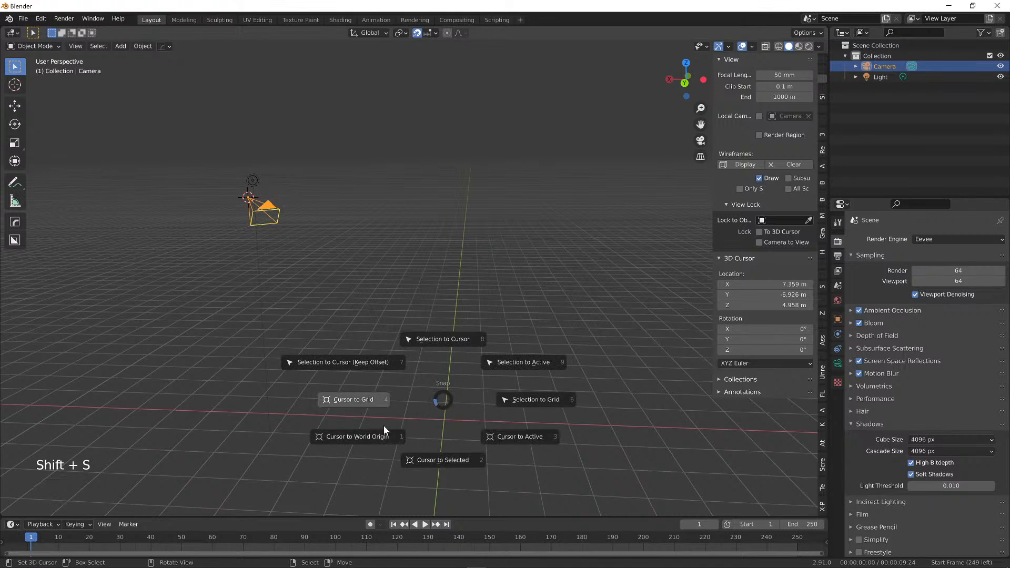
left_click(384, 426)
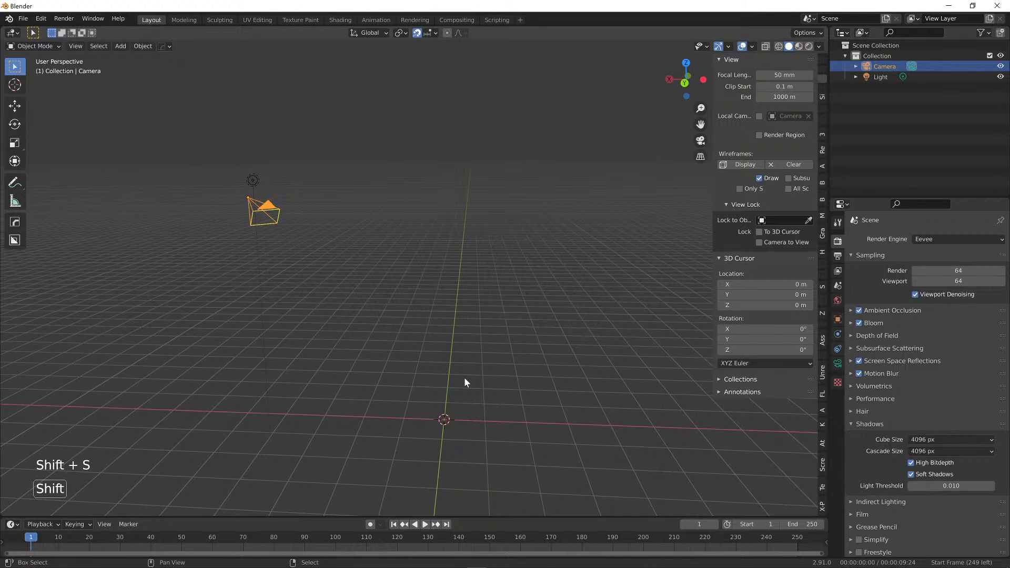
key("shift+s")
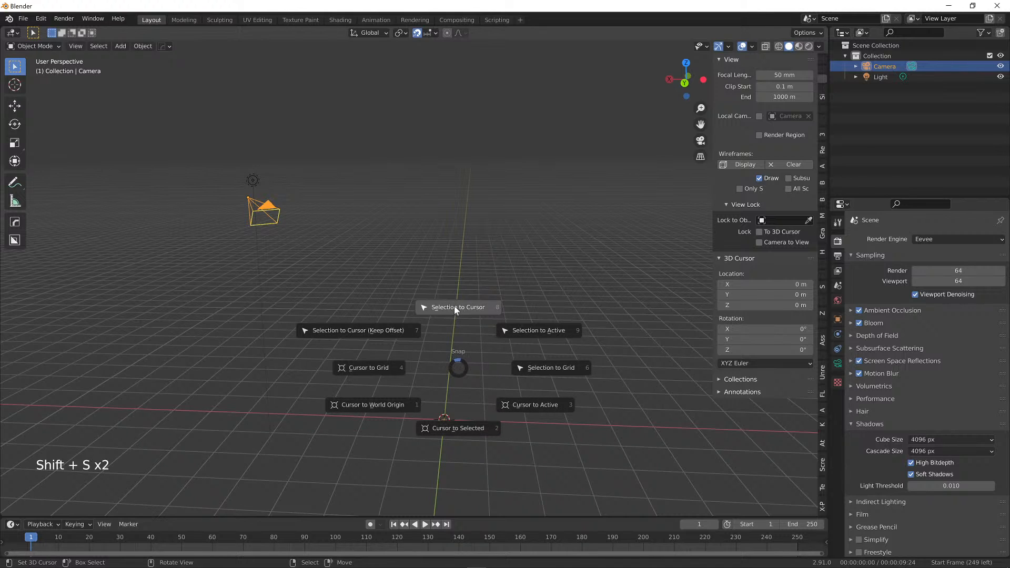
left_click(461, 309)
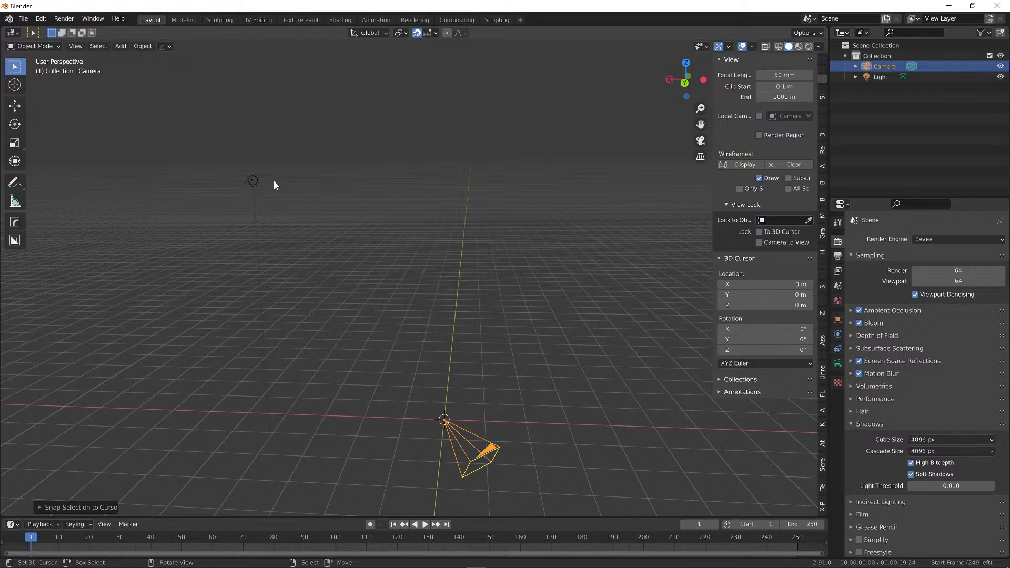
Undo the camera's snap to the 3D cursor, and hide the sidebar
middle_click_drag(473, 438, 434, 336, "alt")
key("ctrl+z")
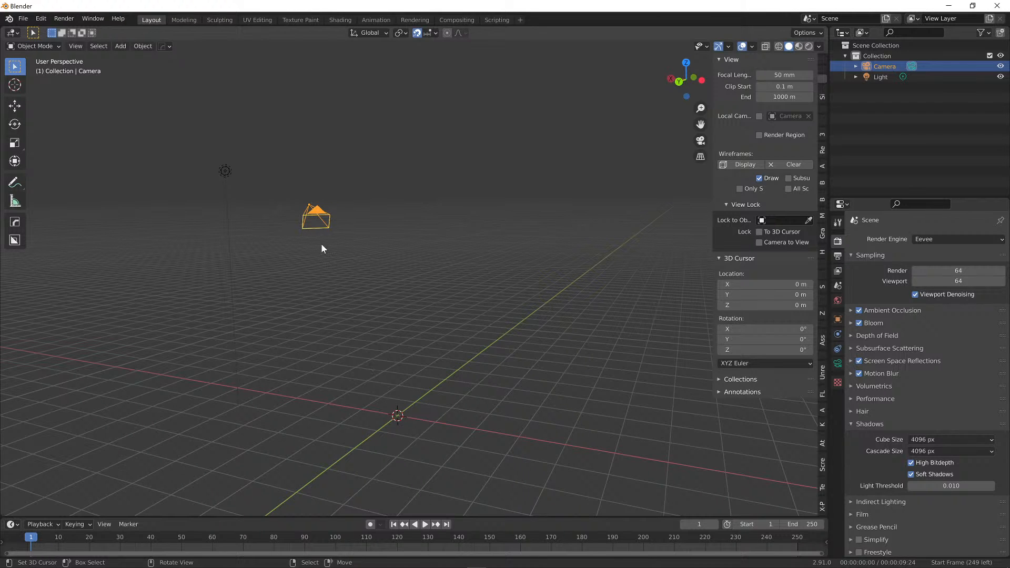
middle_click_drag(419, 342, 369, 355, "alt")
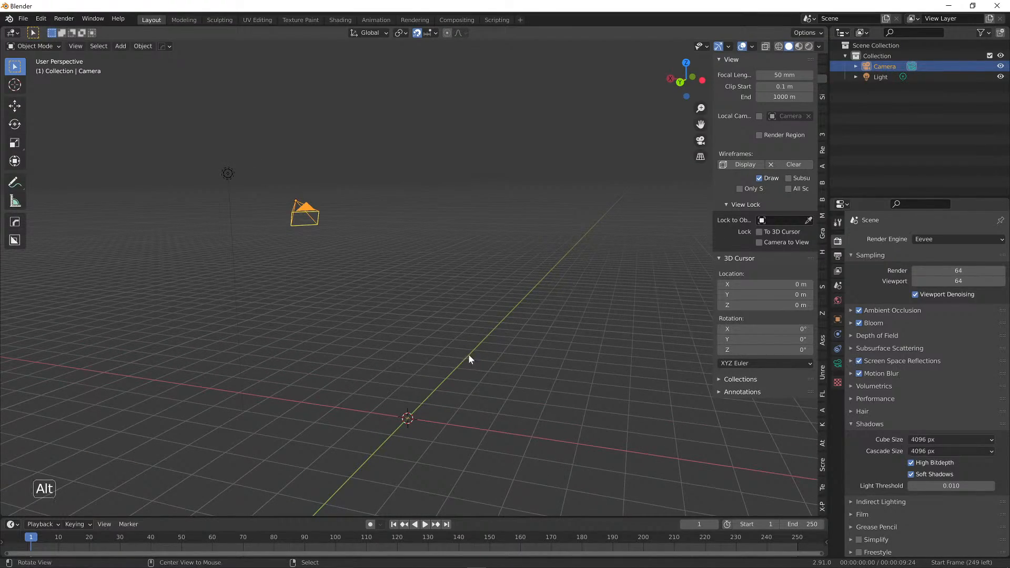
middle_click_drag(470, 356, 409, 350, "alt")
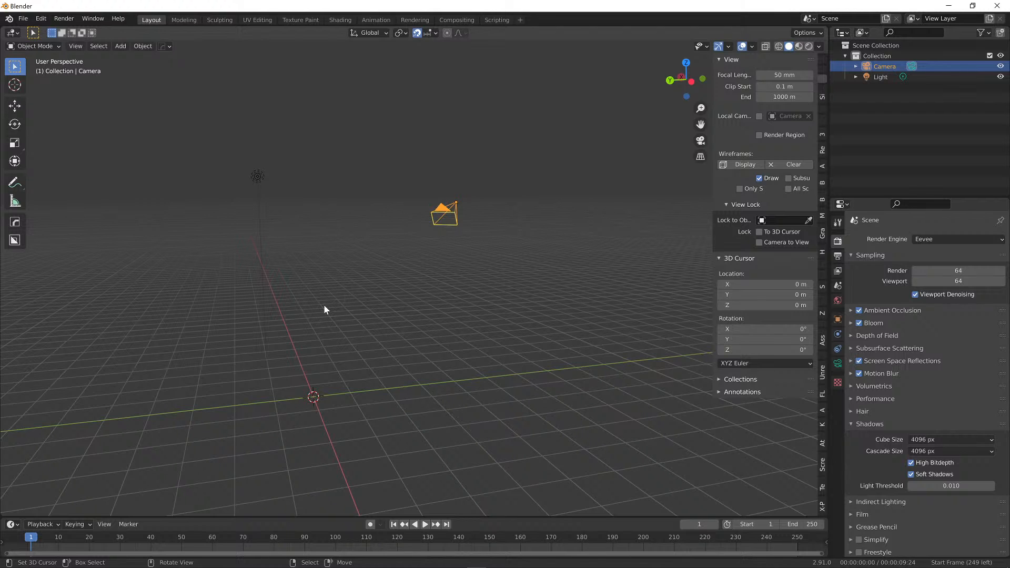
middle_click_drag(311, 355, 421, 355)
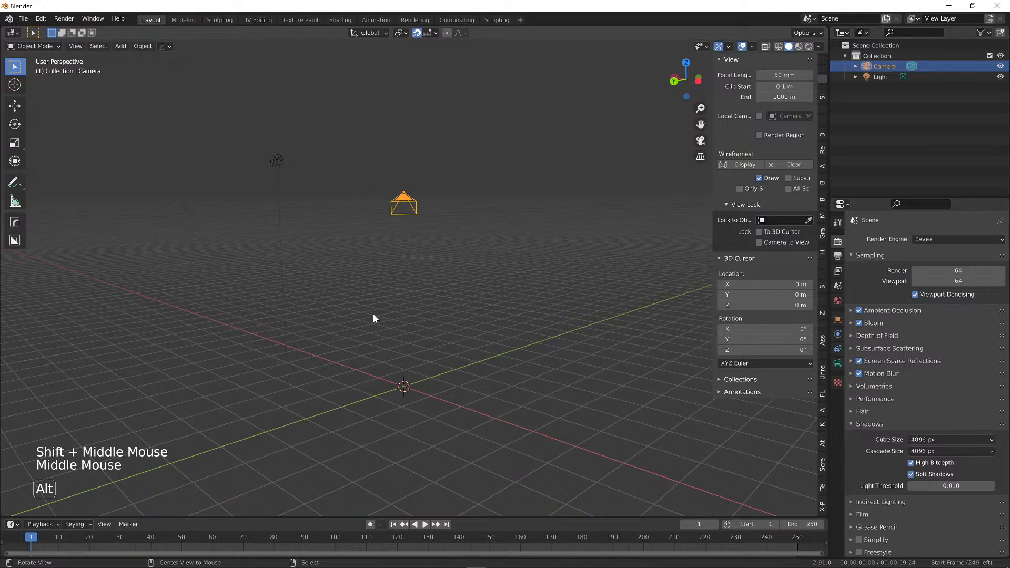
mouse_move(361, 316)
middle_mouse_down()
mouse_move(264, 327)
mouse_move(348, 330)
middle_mouse_up()
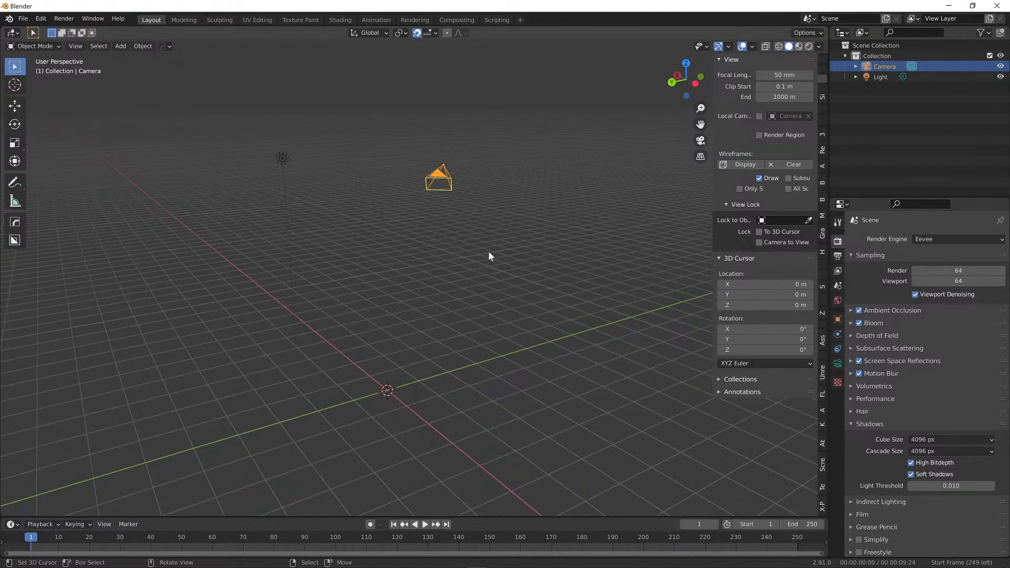
key("n")
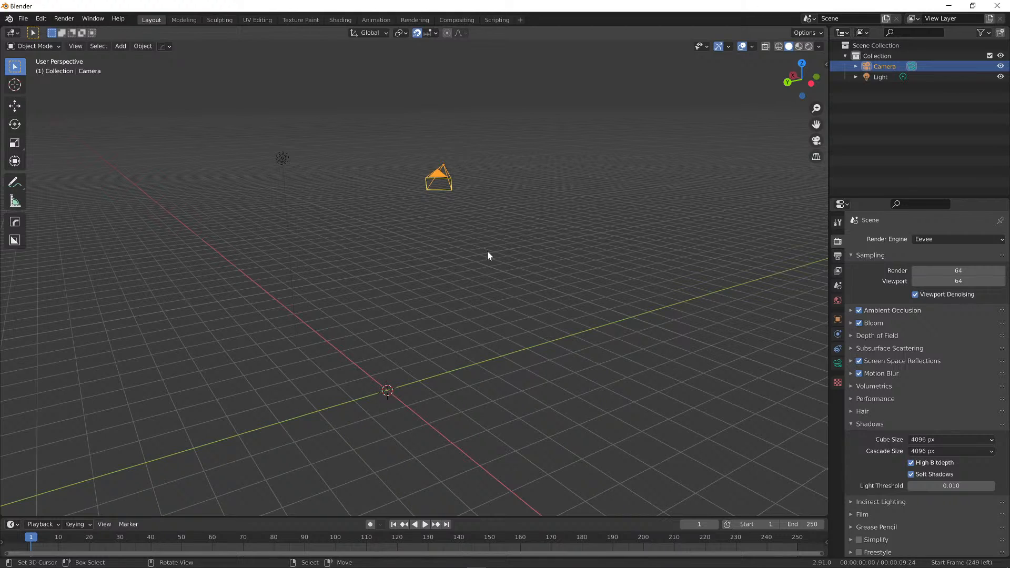
Alternate the selection between the light and the camera several times, ending with the camera selected
right_click(280, 159)
right_click(429, 171)
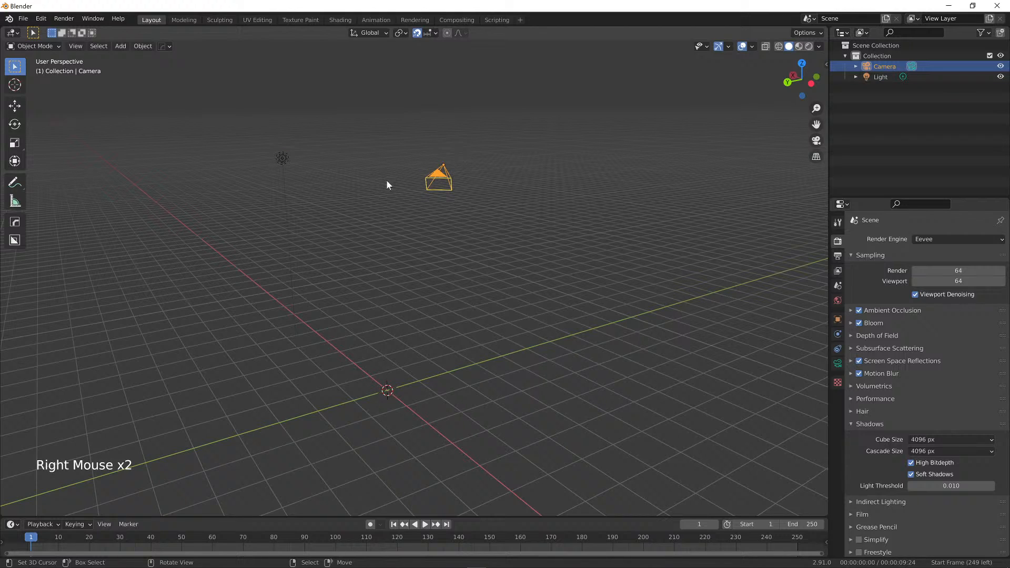
right_click(283, 159)
right_click(439, 172)
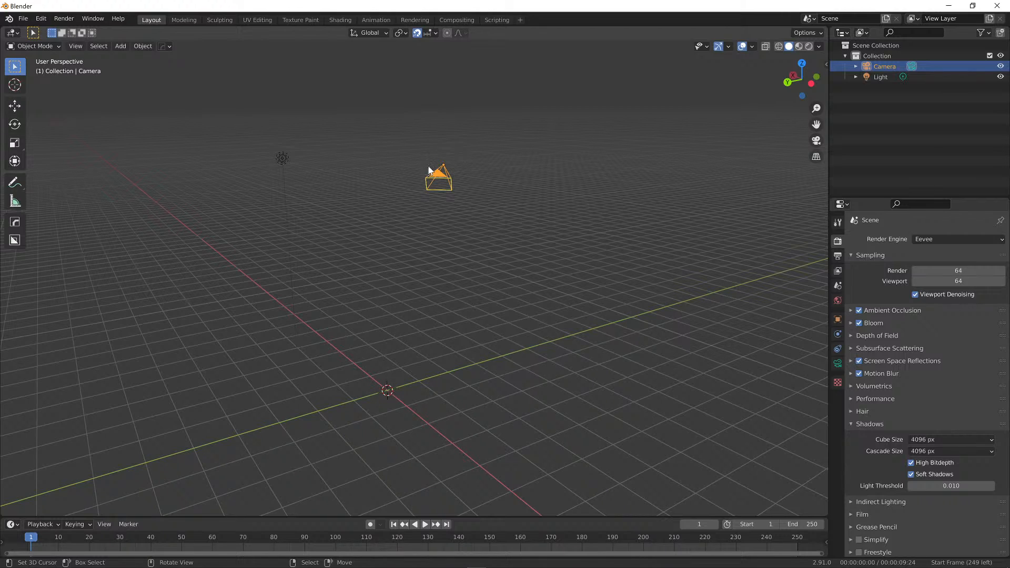
right_click(282, 159)
right_click(422, 168)
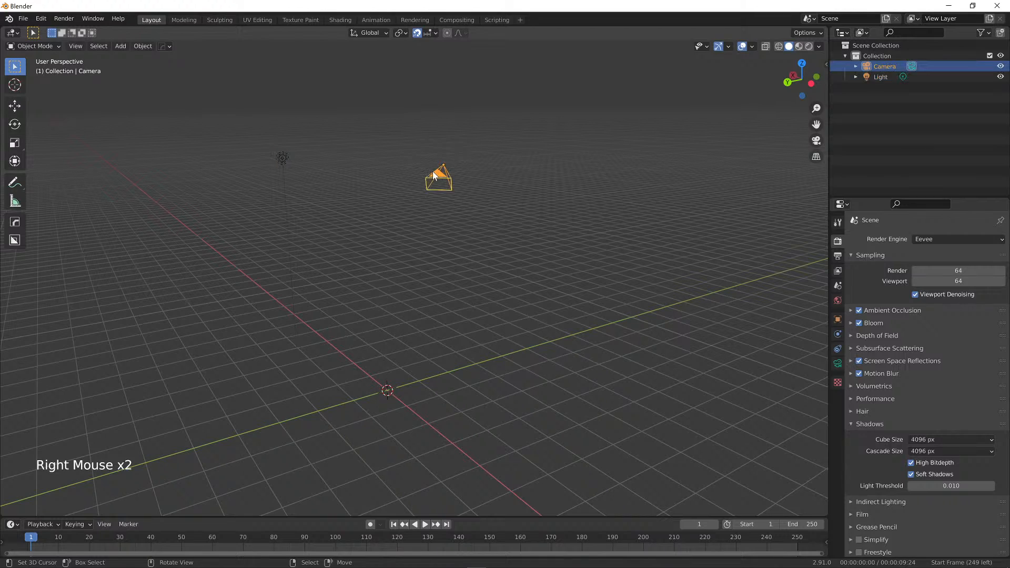
right_click(282, 158)
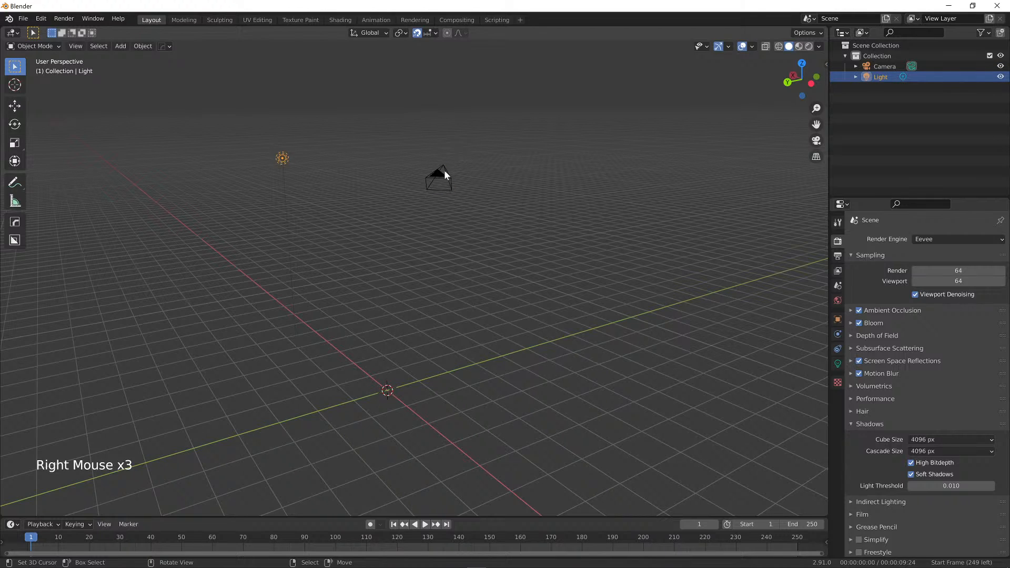
right_click(445, 170)
right_click(282, 159)
right_click(421, 169)
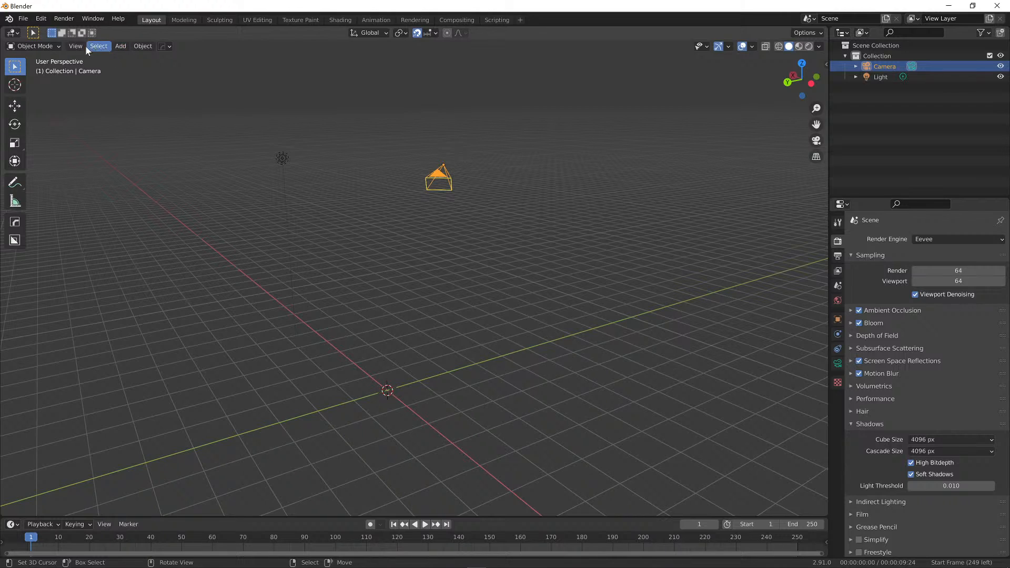
Add a blank Grease Pencil object at the world origin
left_click(120, 48)
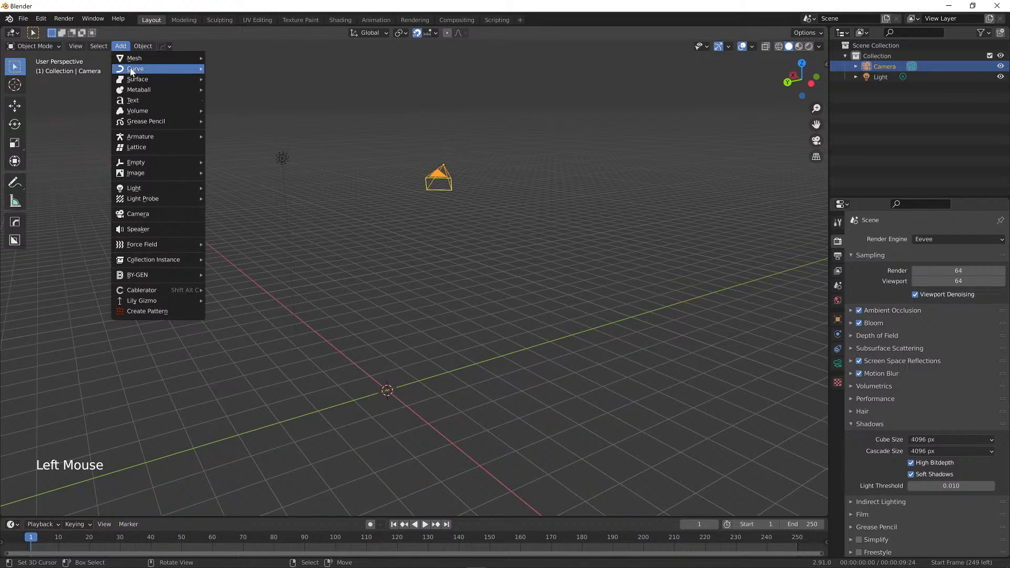
mouse_move(163, 122)
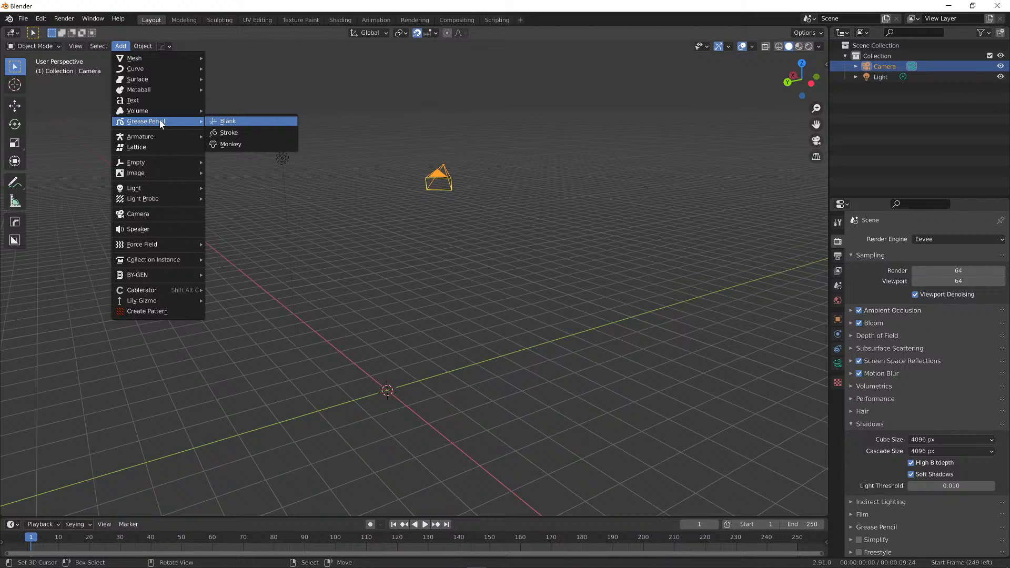
left_click(239, 121)
middle_click_drag(266, 153, 388, 157)
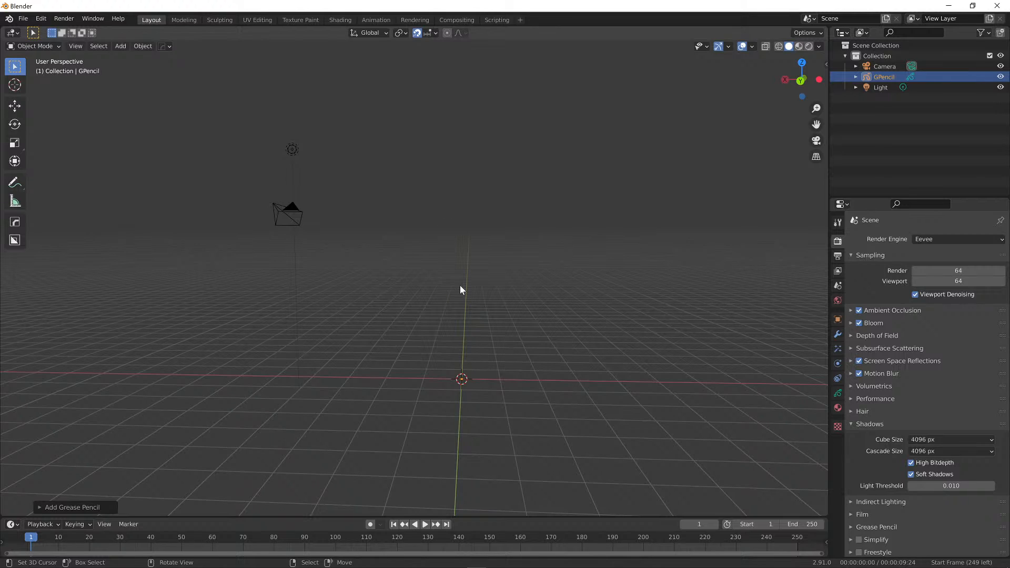
Try to draw strokes in the viewport while still in Object Mode, and check the interaction modes
mouse_move(403, 261)
left_mouse_down()
mouse_move(440, 222)
mouse_move(573, 279)
left_mouse_up()
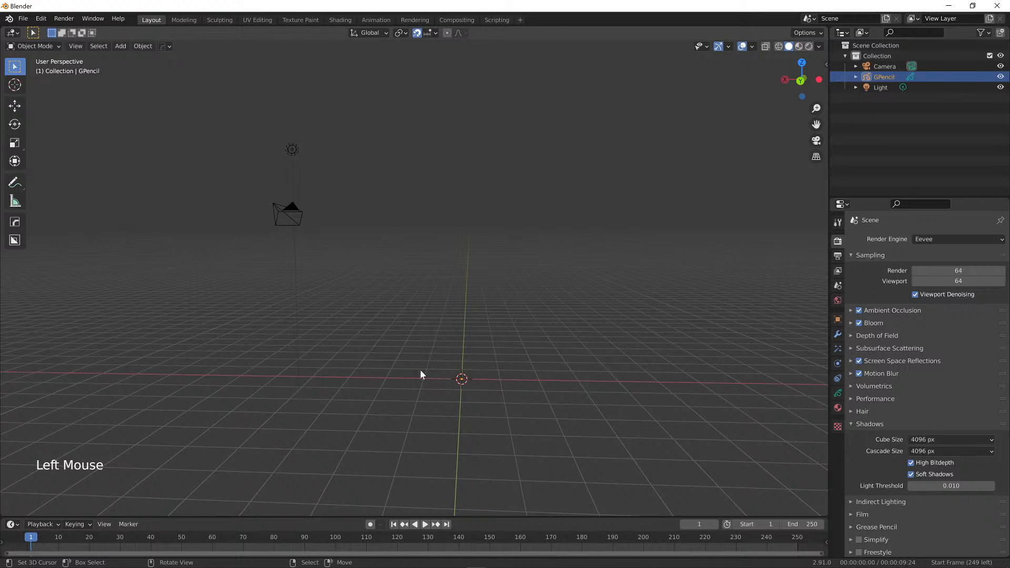
left_click_drag(420, 374, 531, 263)
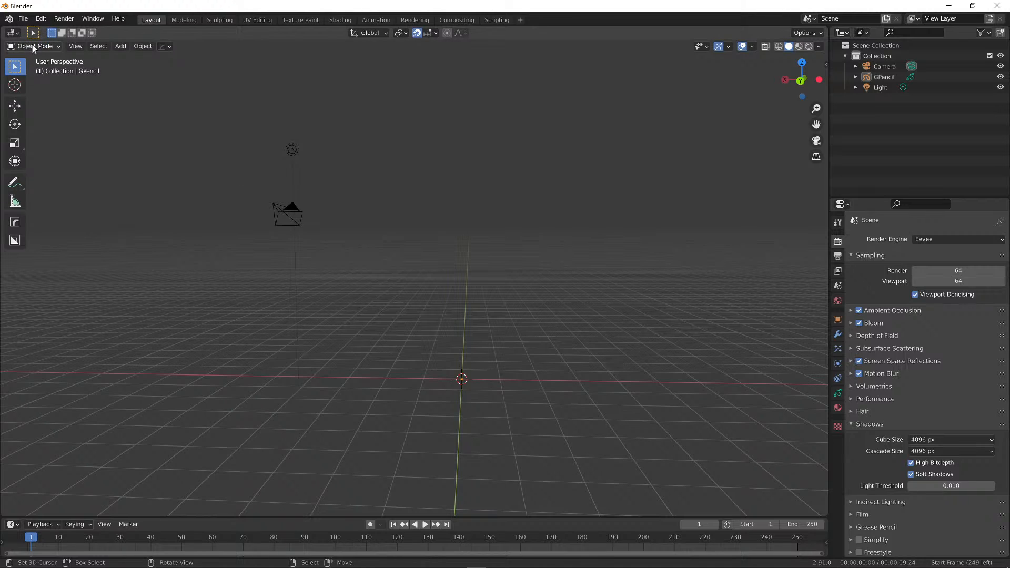
left_click(46, 45)
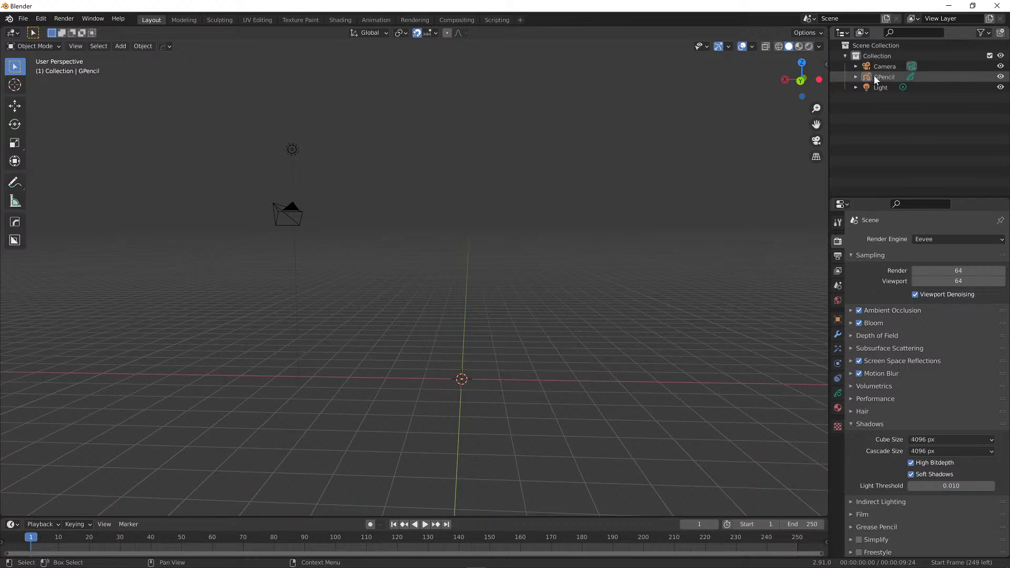
Select the Grease Pencil object after trying the camera and the light, and switch it to Draw mode
left_click(888, 66)
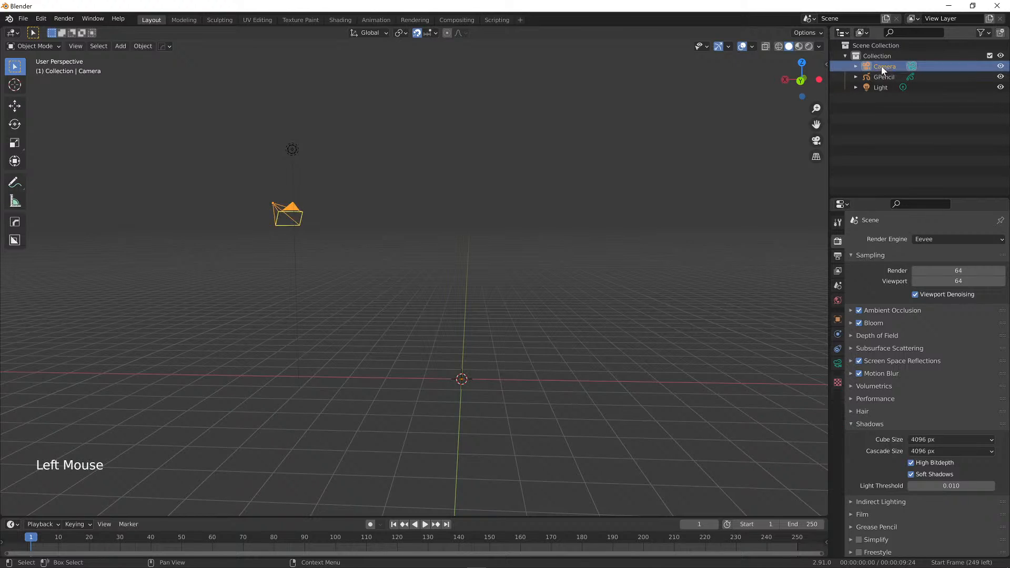
left_click(889, 77)
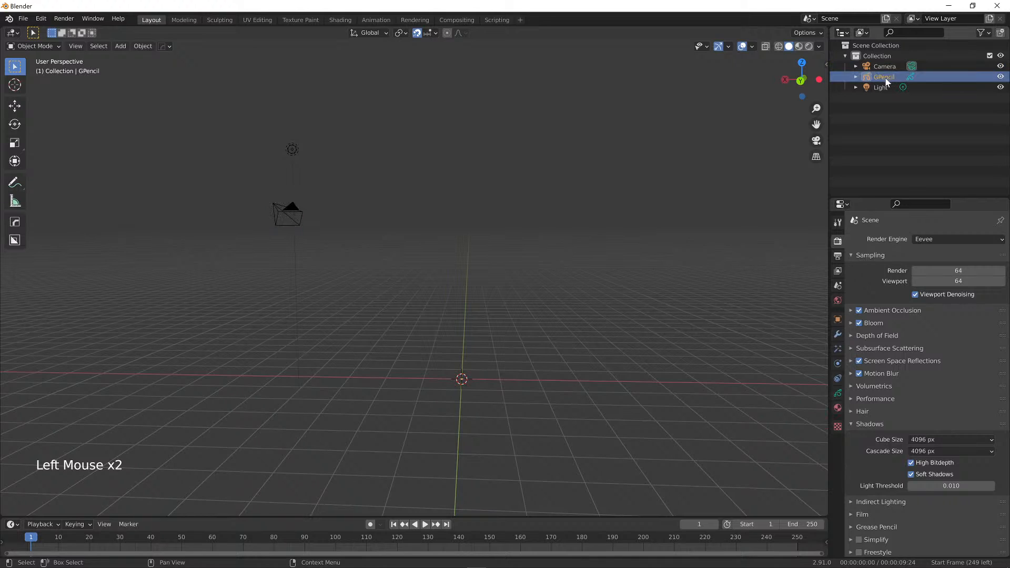
left_click(880, 89)
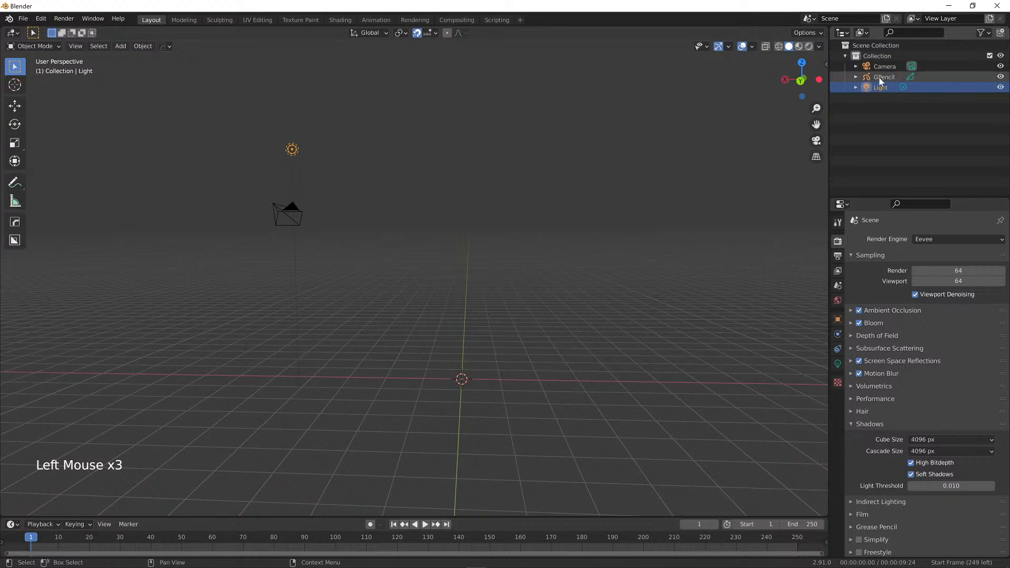
left_click(894, 77)
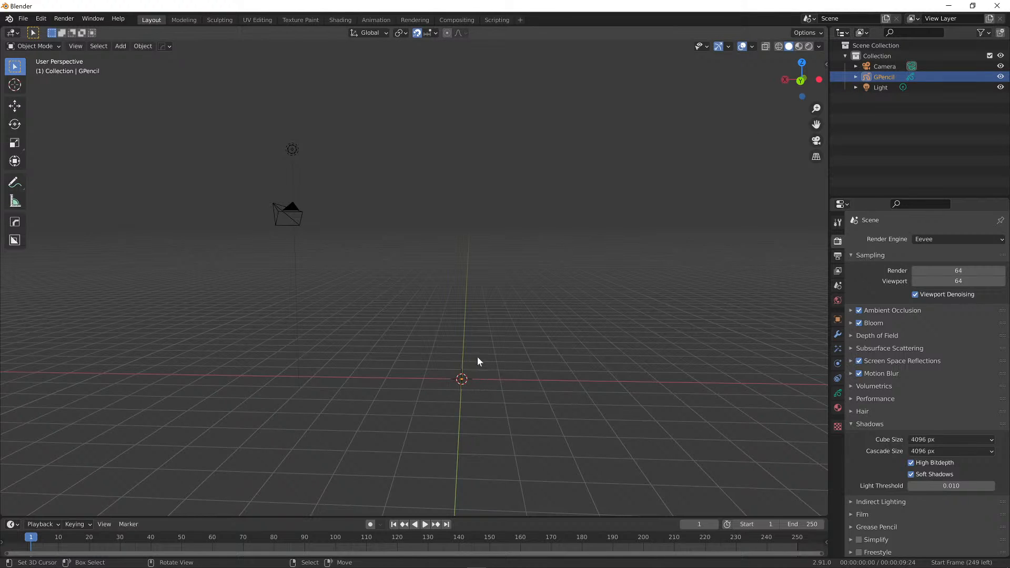
left_click(36, 46)
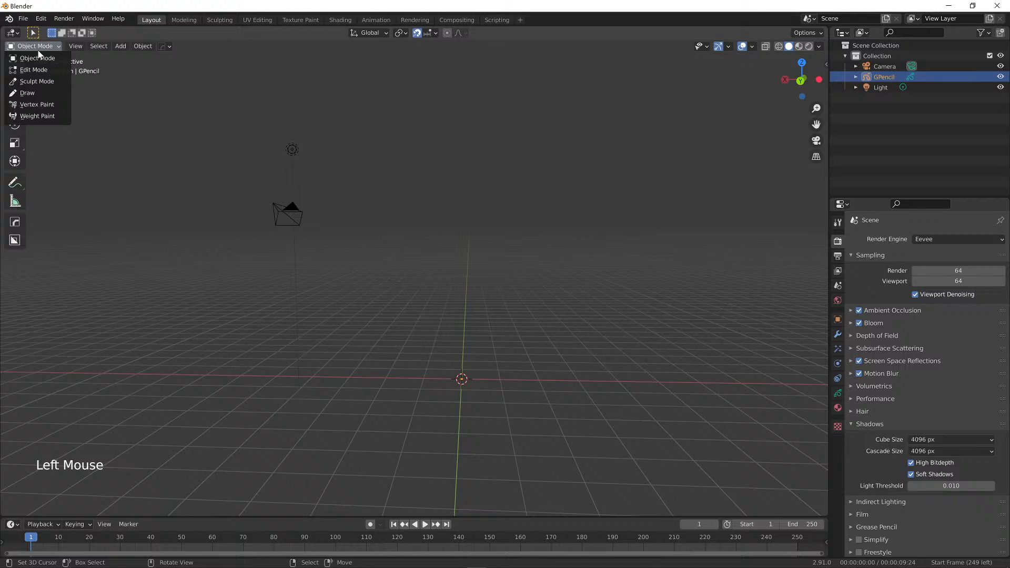
left_click(62, 93)
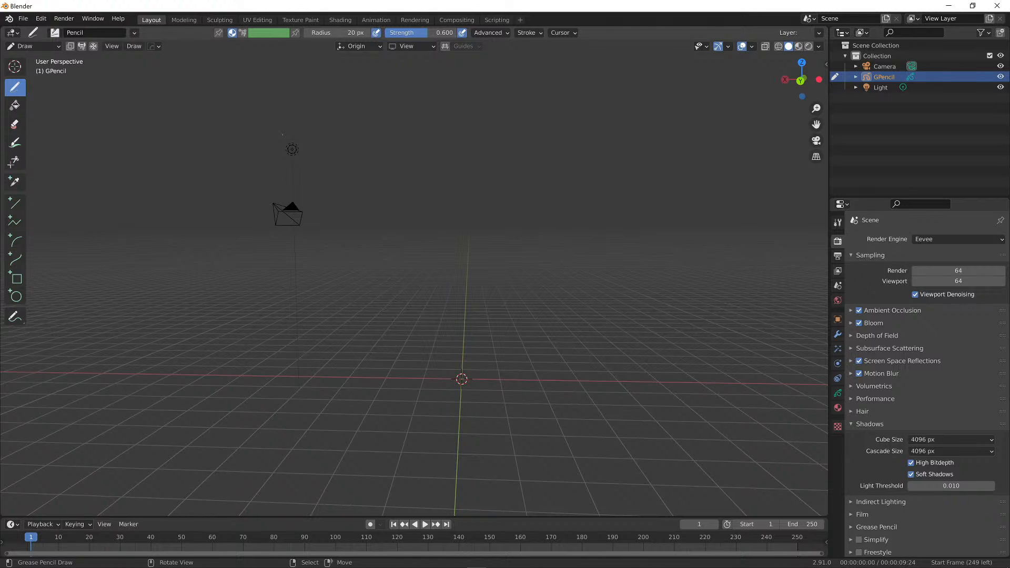
Draw loose zigzag test strokes around the world origin and undo them
mouse_move(383, 358)
left_mouse_down()
mouse_move(379, 334)
mouse_move(423, 305)
mouse_move(545, 273)
mouse_move(618, 286)
left_mouse_up()
mouse_move(568, 330)
left_mouse_down()
mouse_move(490, 463)
mouse_move(758, 329)
left_mouse_up()
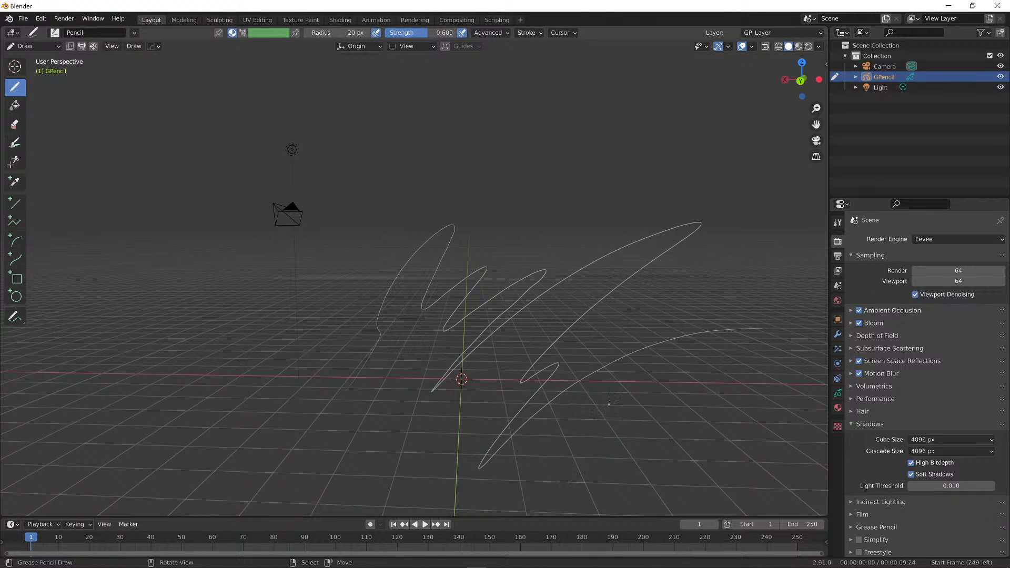
mouse_move(610, 400)
middle_mouse_down("alt")
mouse_move(493, 364)
mouse_move(589, 373)
mouse_move(494, 361)
mouse_move(520, 350)
middle_mouse_up("alt")
key("ctrl+z")
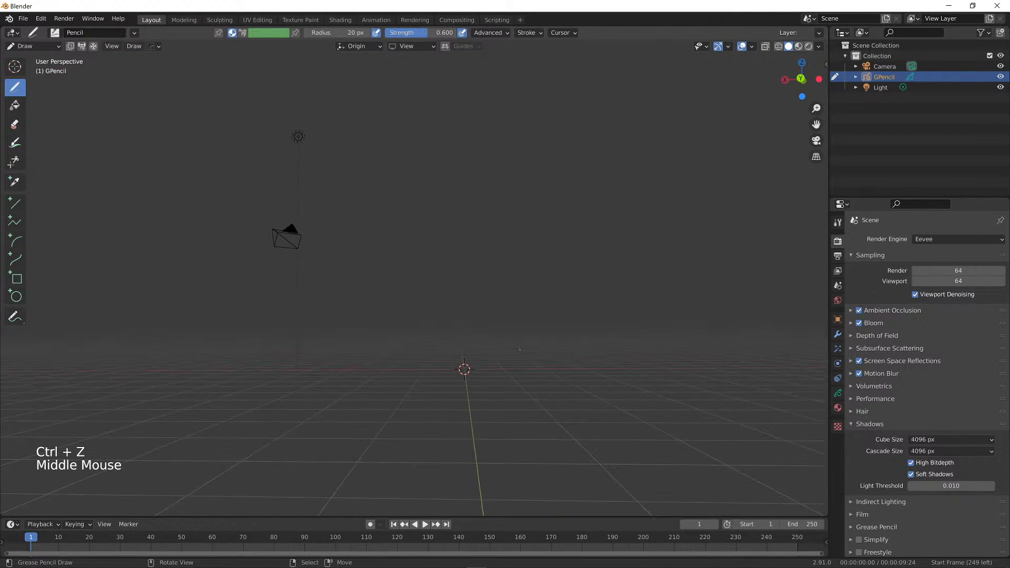
Draw a cartoon face above the horizon: a round head outline, two short vertical eyes and a wide toothy grin
mouse_move(393, 259)
left_mouse_down()
mouse_move(377, 249)
mouse_move(416, 272)
mouse_move(489, 200)
left_mouse_up()
mouse_move(378, 151)
left_mouse_down()
mouse_move(379, 167)
mouse_move(396, 162)
left_mouse_up()
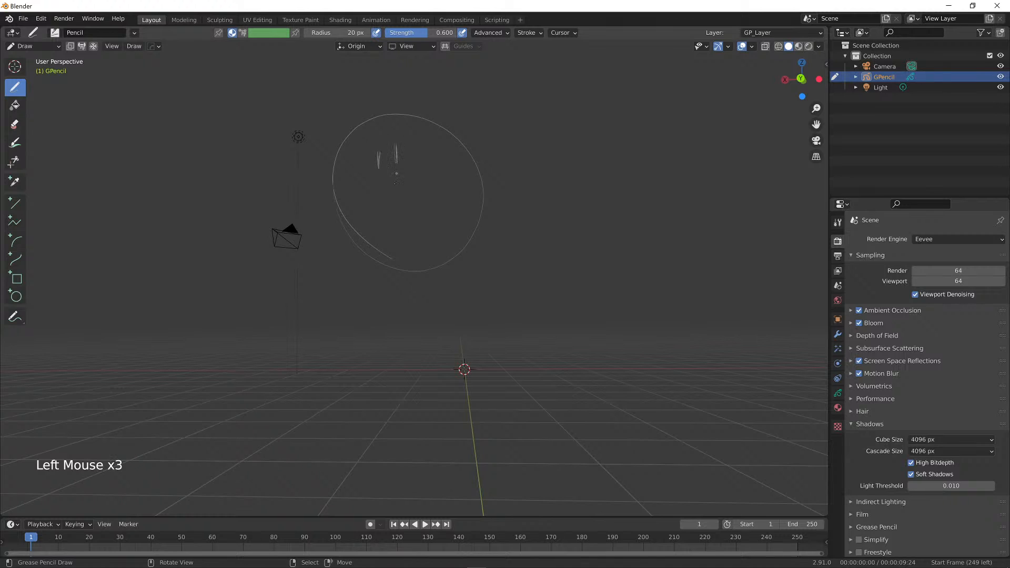
mouse_move(385, 202)
left_mouse_down()
mouse_move(402, 204)
mouse_move(417, 154)
left_mouse_up()
mouse_move(359, 172)
left_mouse_down()
mouse_move(389, 224)
mouse_move(429, 168)
left_mouse_up()
left_click_drag(416, 141, 428, 163)
left_click_drag(416, 142, 428, 166)
left_click(400, 199)
mouse_move(382, 204)
left_mouse_down()
mouse_move(388, 223)
mouse_move(414, 232)
left_mouse_up()
left_click_drag(405, 193, 424, 215)
left_click_drag(418, 174, 431, 186)
Draw an ear on each side of the head and two short eyebrows above the eyes
mouse_move(418, 142)
left_mouse_down()
mouse_move(485, 133)
mouse_move(475, 178)
left_mouse_up()
mouse_move(338, 187)
left_mouse_down()
mouse_move(350, 223)
mouse_move(333, 172)
left_mouse_up()
left_click(339, 188)
left_click_drag(370, 141, 394, 132)
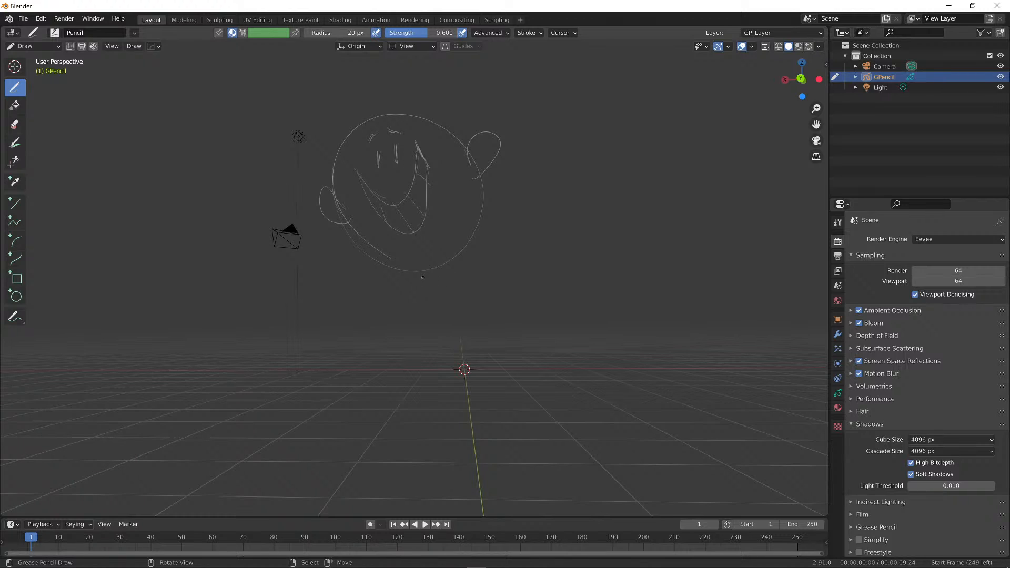
Draw simple body lines below the head: two long downward strokes, a foot stroke and a curve crossing the body
left_click_drag(426, 272, 441, 373)
left_click_drag(480, 224, 567, 366)
mouse_move(428, 284)
left_mouse_down()
mouse_move(445, 389)
mouse_move(485, 413)
left_mouse_up()
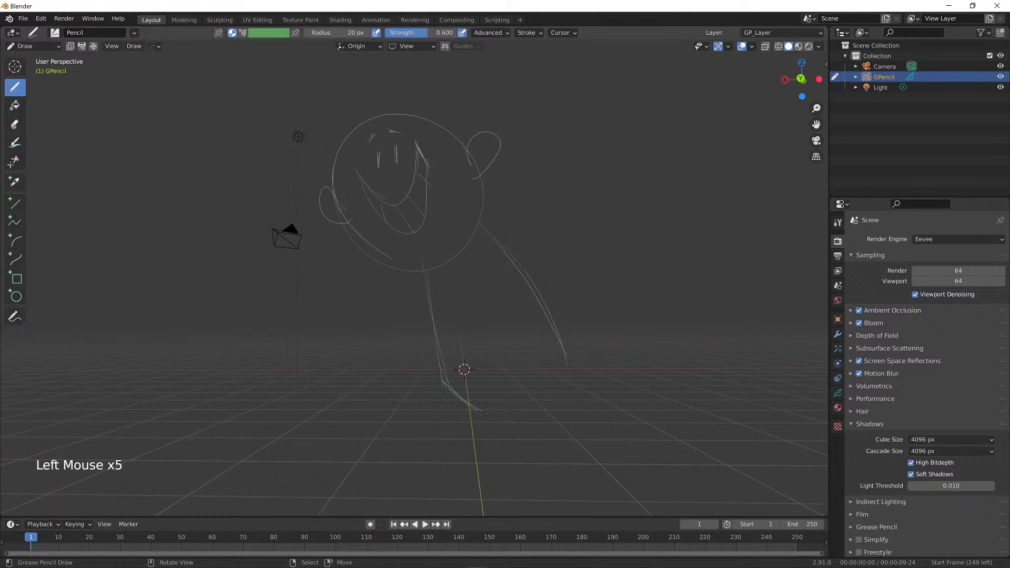
left_click_drag(410, 318, 563, 282)
Draw a nose below the eyes and shade it with short hatching strokes
mouse_move(383, 152)
left_mouse_down()
mouse_move(395, 177)
mouse_move(376, 188)
left_mouse_up()
left_click_drag(374, 176, 378, 190)
left_click_drag(377, 175, 381, 187)
left_click_drag(379, 175, 384, 186)
left_click_drag(382, 175, 389, 183)
left_click_drag(388, 172, 394, 179)
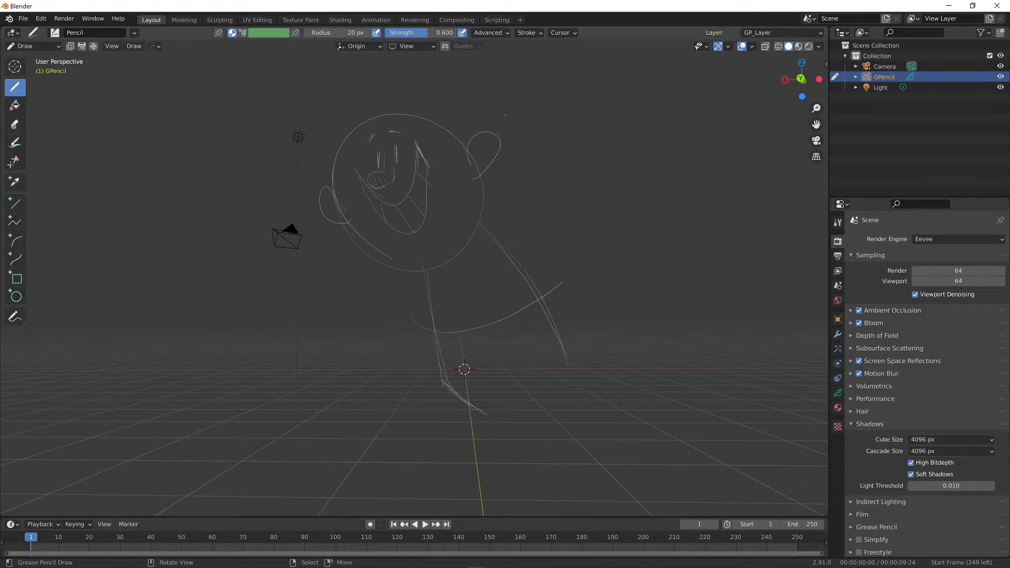
Show the Grease Pencil canvas grid in the viewport overlays and hide it again
left_click(23, 19)
mouse_move(58, 30)
left_click(751, 48)
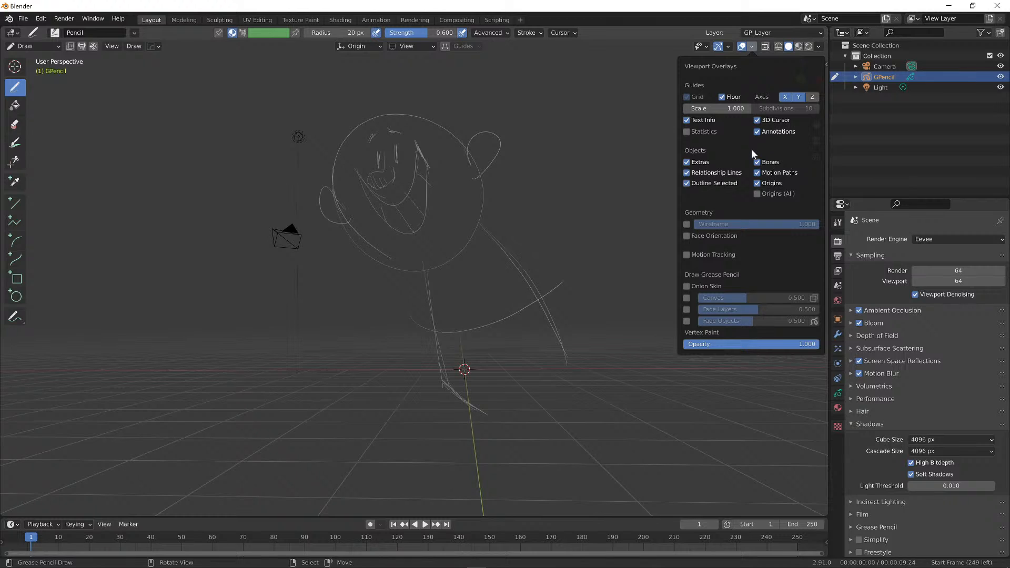
left_click(687, 298)
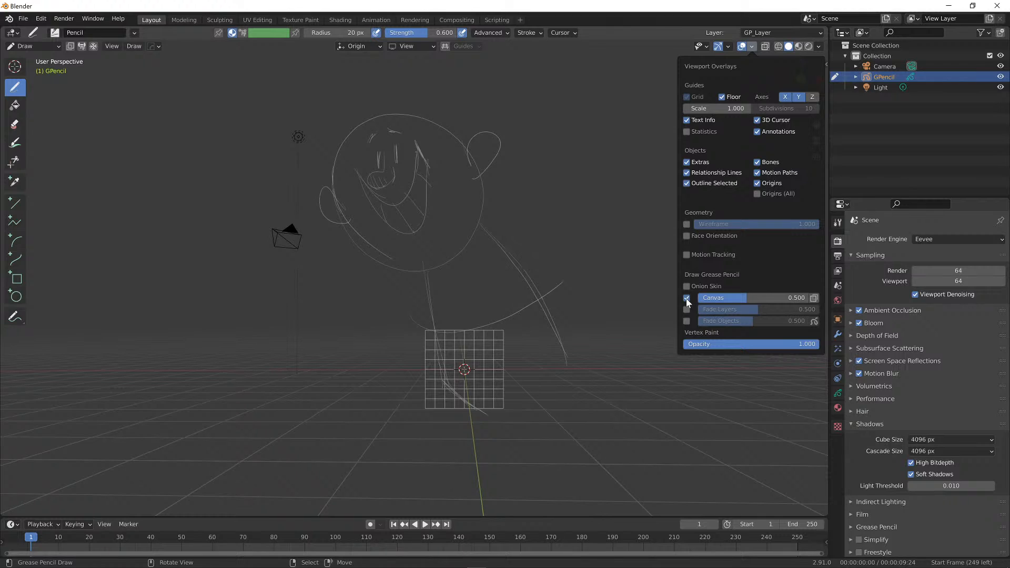
left_click(687, 298)
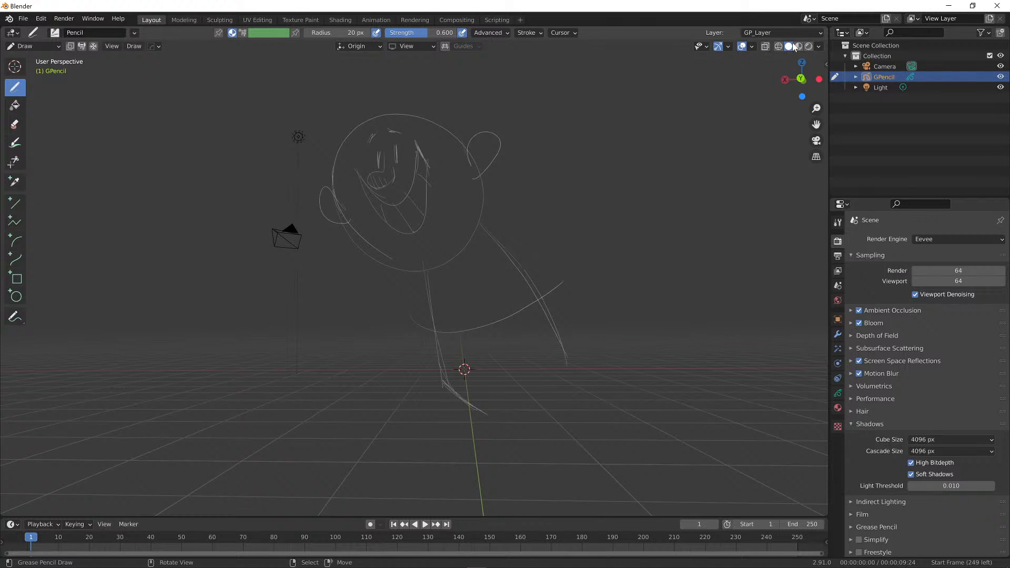
Switch the viewport shading background to the custom Viewport colour and lighten it to a value of about 0.85
left_click(819, 46)
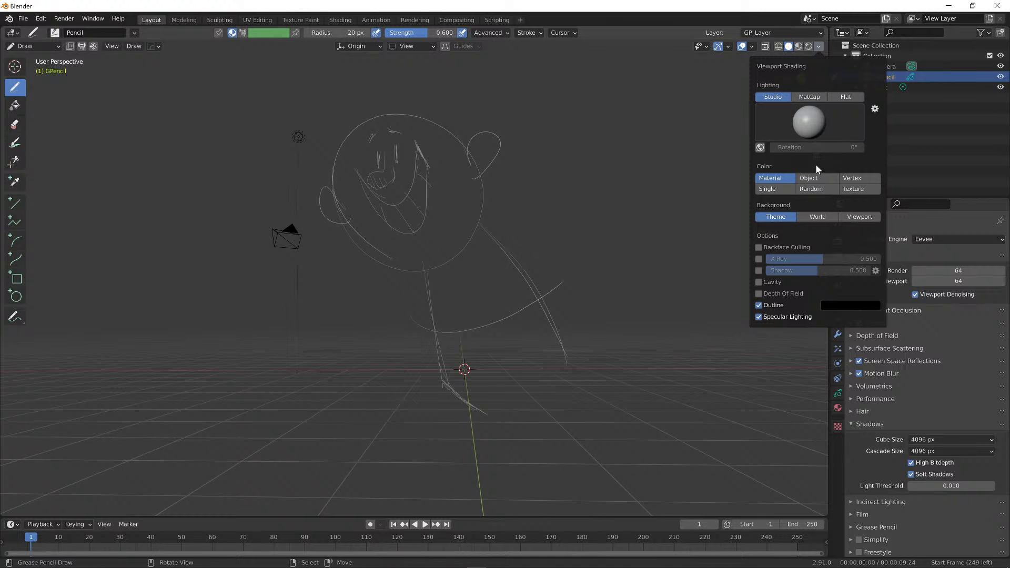
left_click(817, 218)
left_click(846, 218)
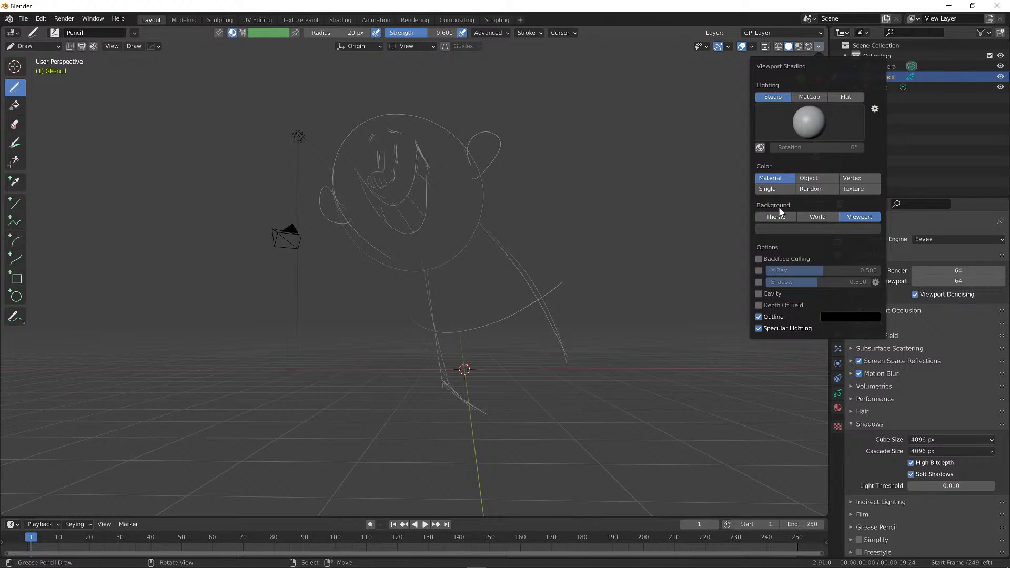
left_click(836, 228)
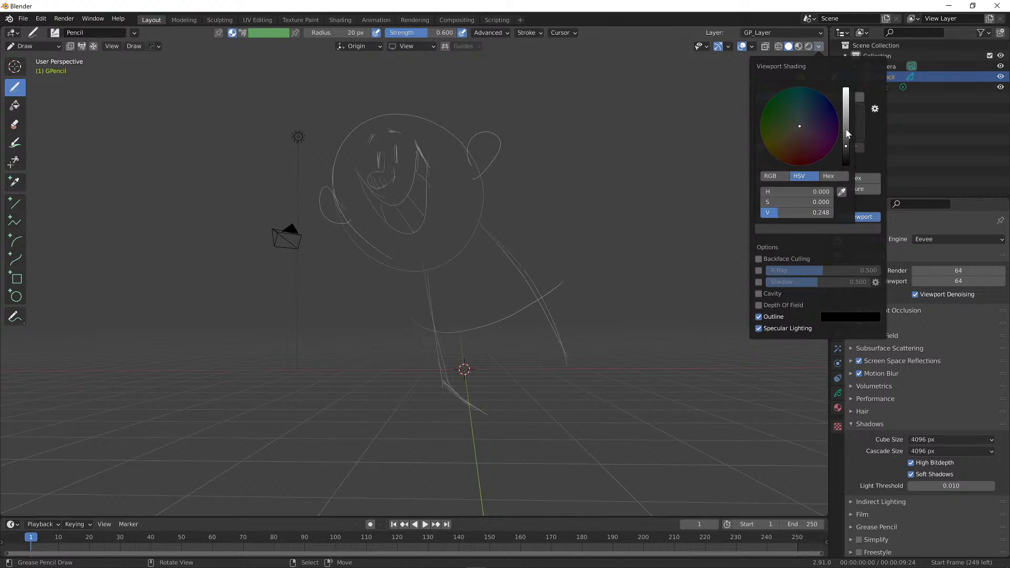
mouse_move(846, 134)
left_mouse_down()
mouse_move(847, 88)
mouse_move(847, 165)
mouse_move(846, 100)
left_mouse_up()
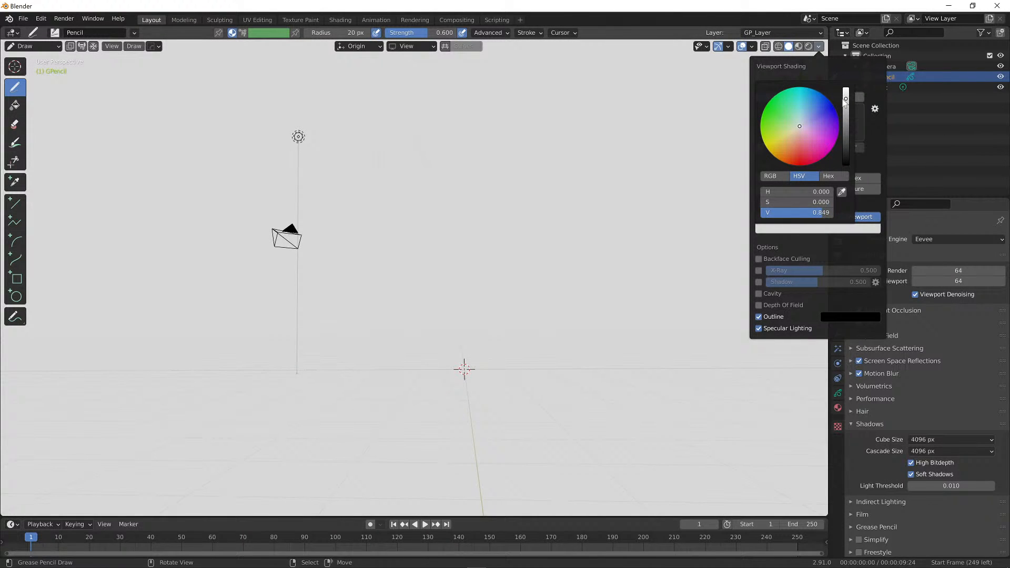
middle_click_drag(577, 147, 645, 157)
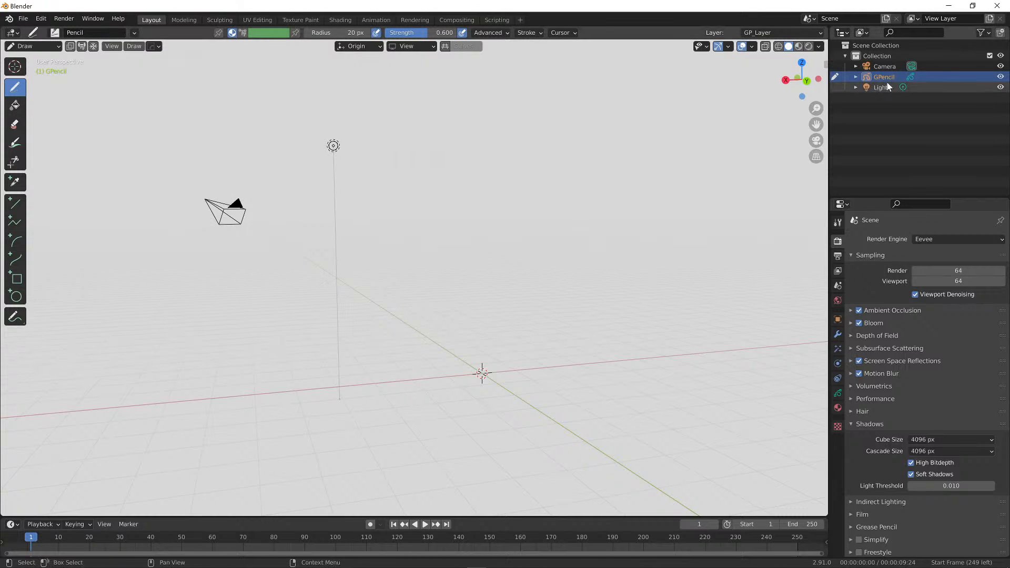
Change the Properties editor area into a 3D Viewport and widen it to about half the window
left_click(30, 48)
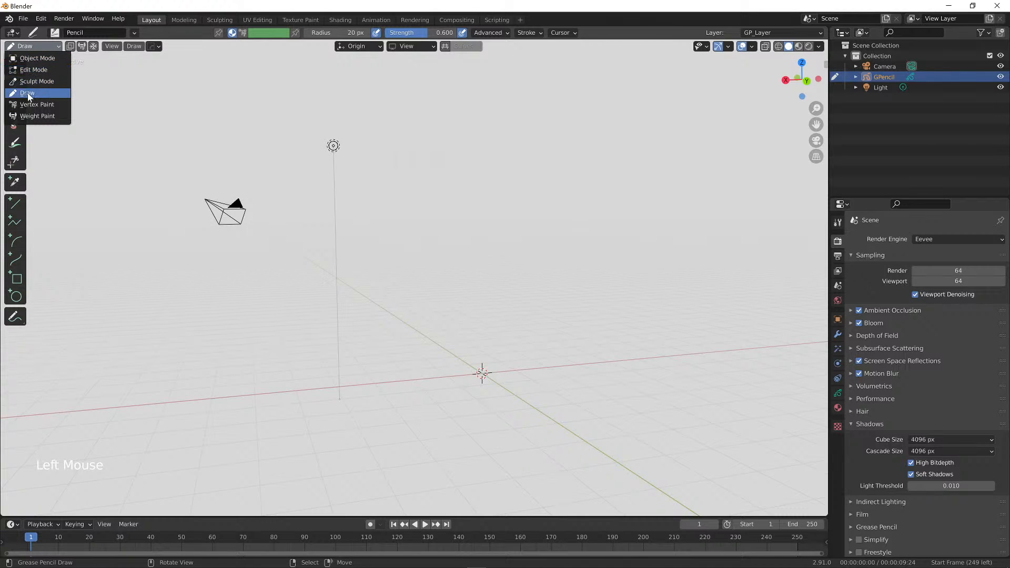
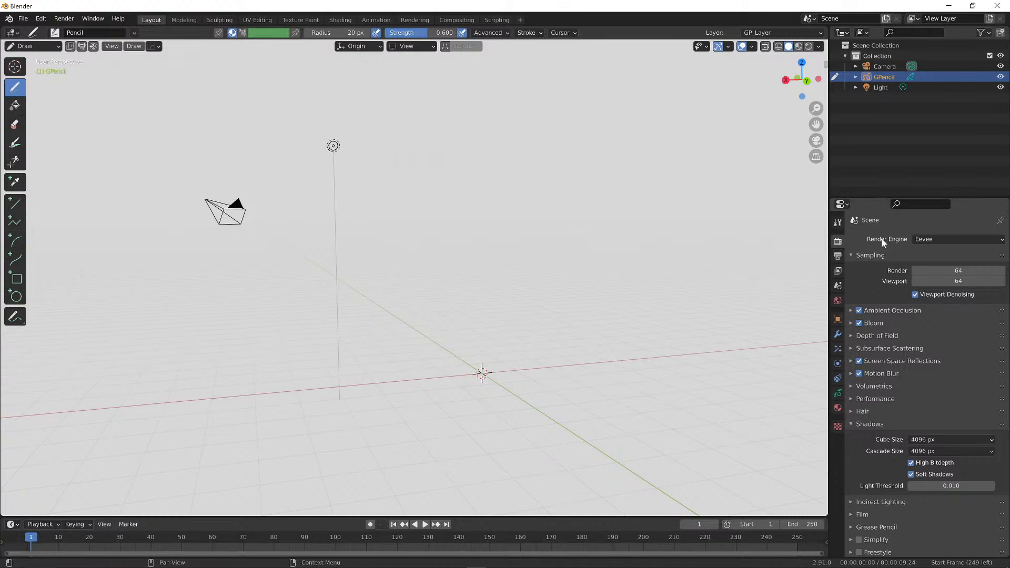
left_click(841, 205)
left_click(842, 204)
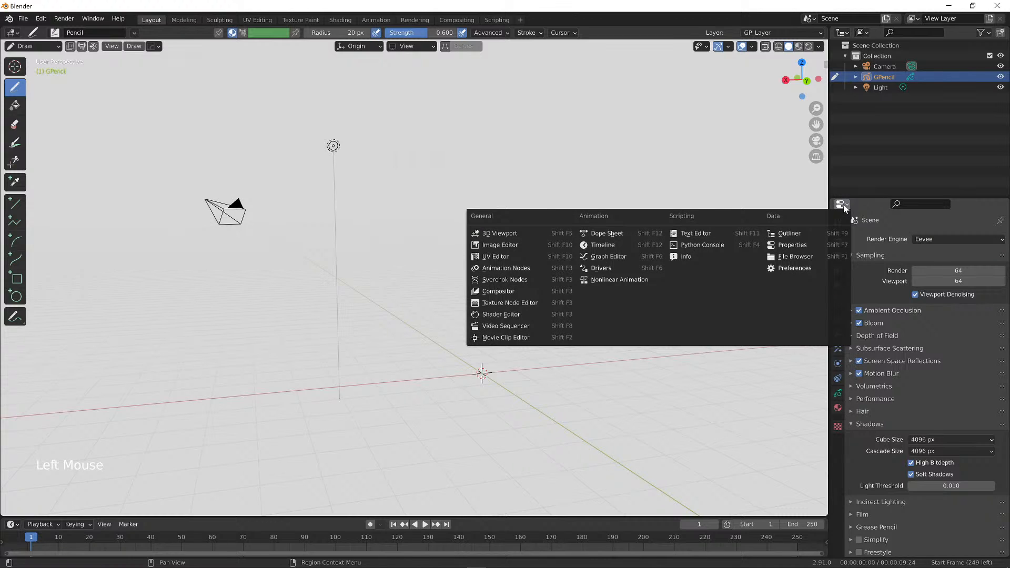
left_click(843, 203)
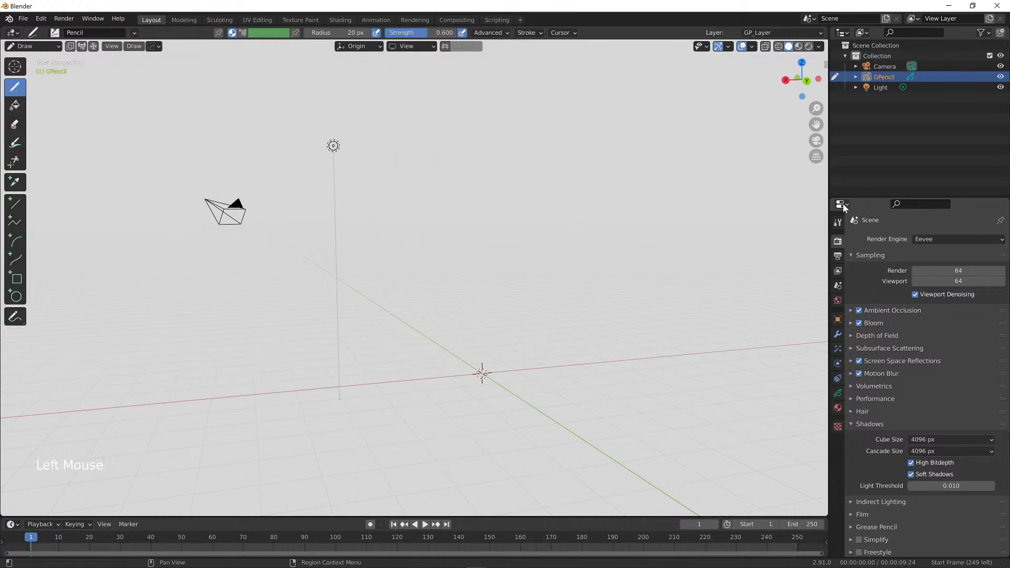
left_click(843, 204)
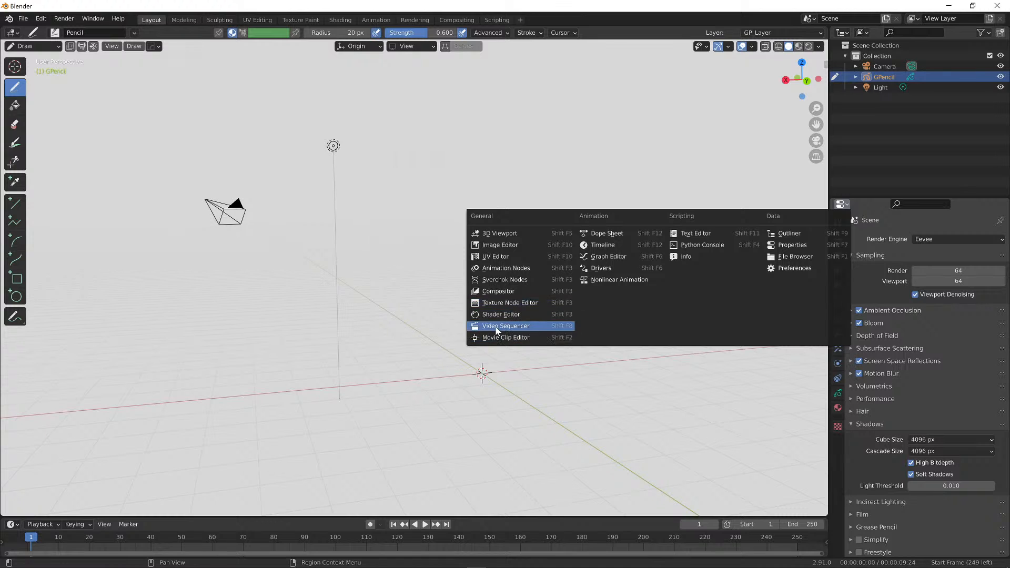
left_click(510, 233)
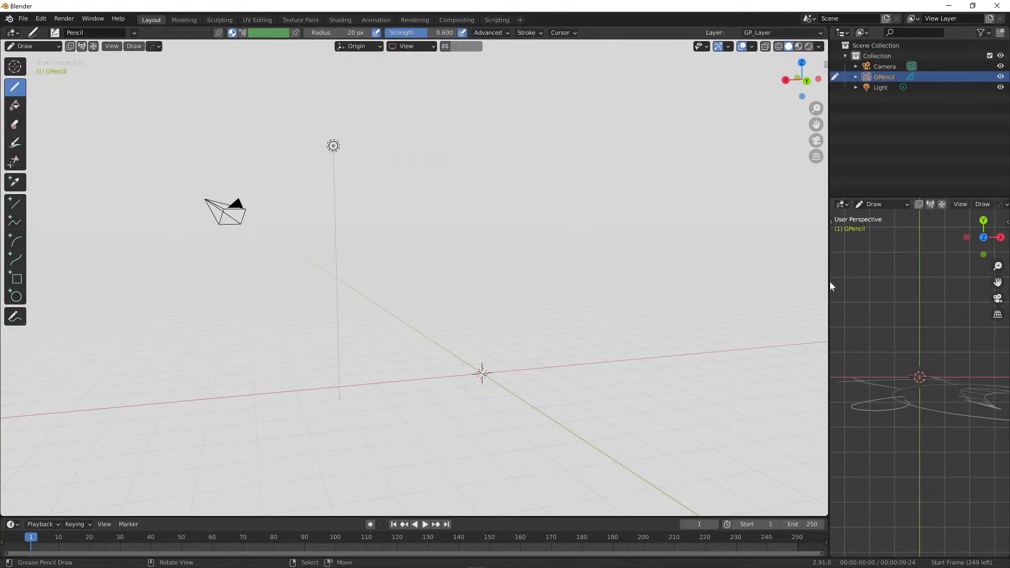
left_click_drag(829, 286, 496, 286)
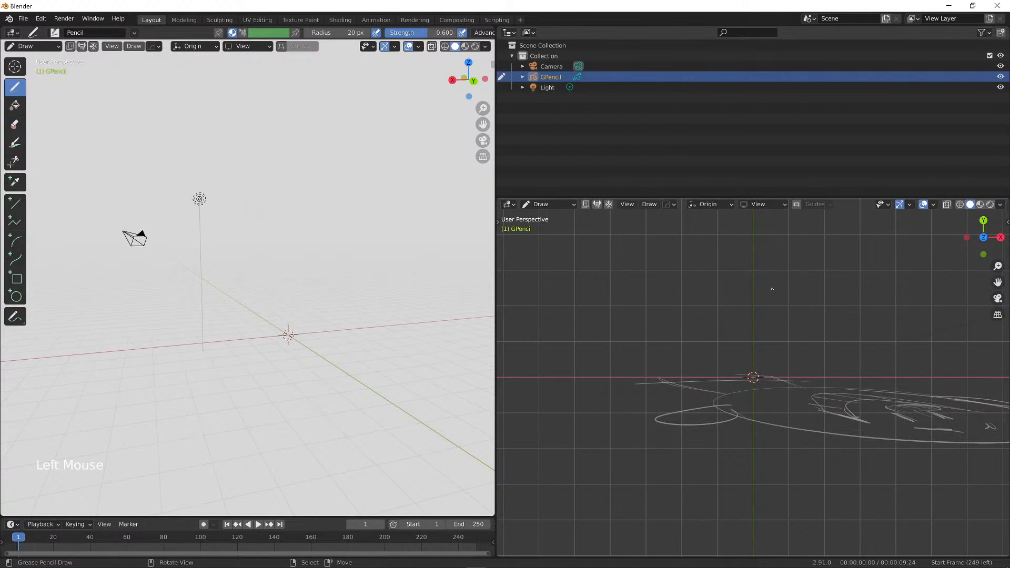
Orbit and pan the second 3D viewport until the drawn character is seen upright above the grid
middle_click_drag(773, 289, 843, 321)
right_click(805, 282, "alt")
mouse_move(843, 284)
middle_mouse_down()
mouse_move(756, 250)
mouse_move(758, 271)
mouse_move(782, 269)
middle_mouse_up()
middle_click_drag(737, 231, 730, 313, "shift")
middle_click_drag(684, 311, 708, 265)
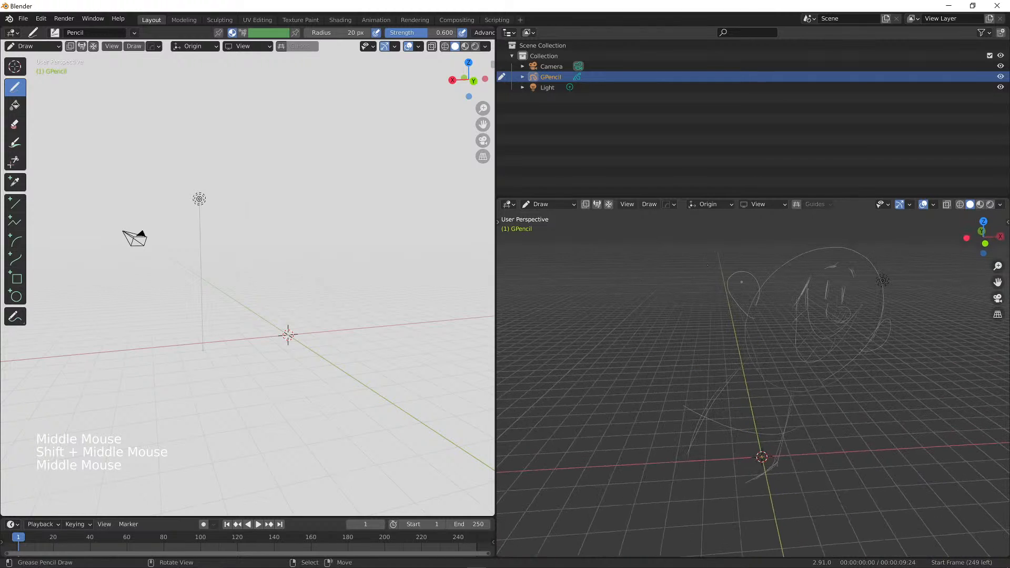
Change the second 3D viewport back to the Properties editor and narrow its area, making the Outliner slightly taller
left_click(507, 206)
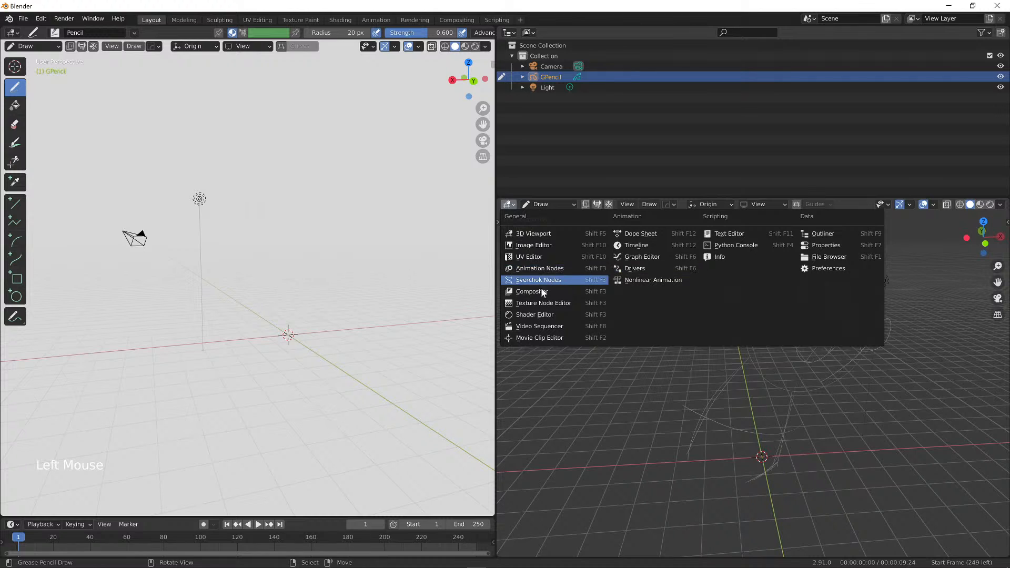
left_click(839, 247)
left_click_drag(497, 221, 544, 220)
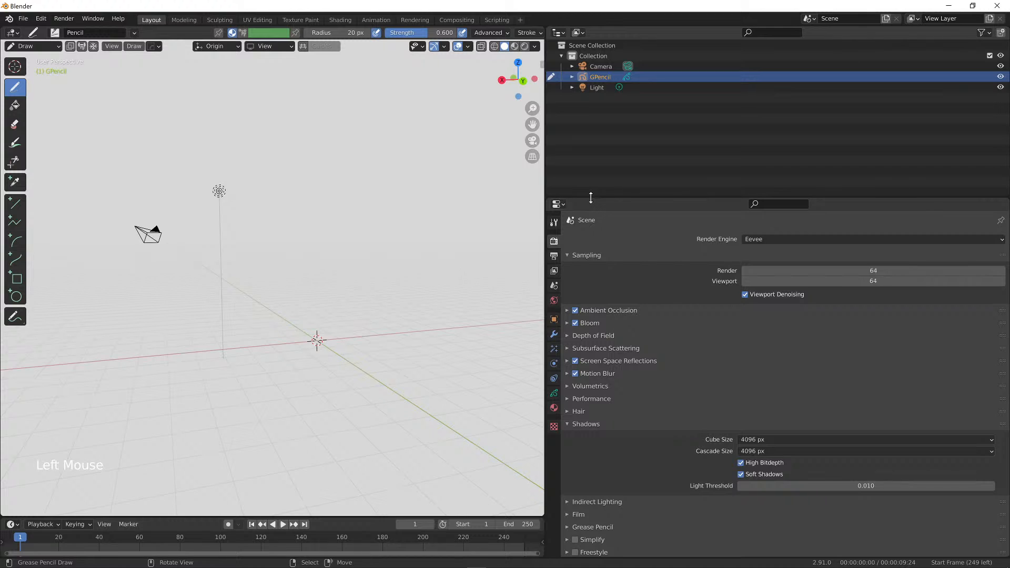
left_click_drag(602, 199, 774, 245)
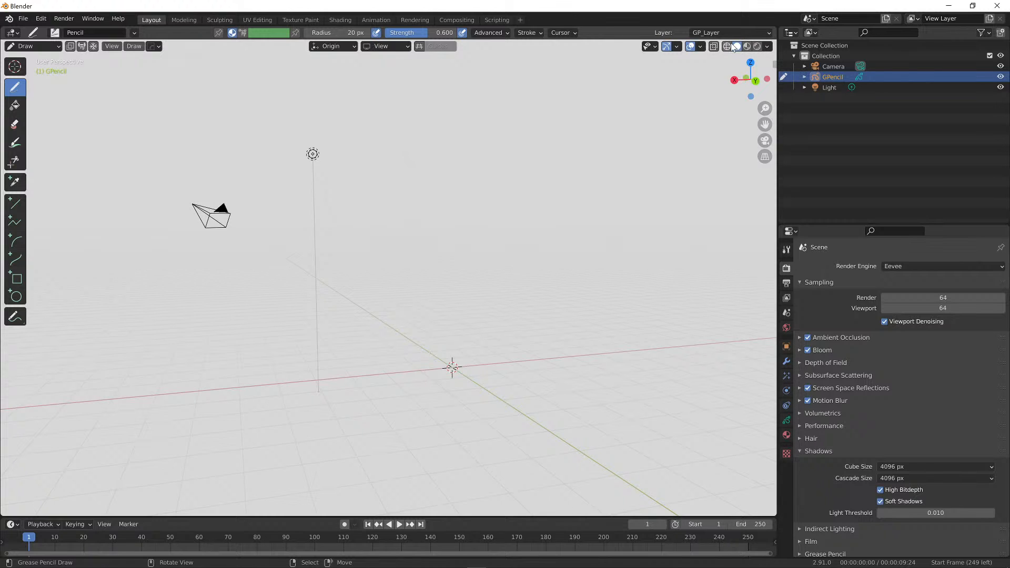
Compare the Theme background with the custom Viewport background, and tint the custom colour a pale blue-grey
left_click(769, 47)
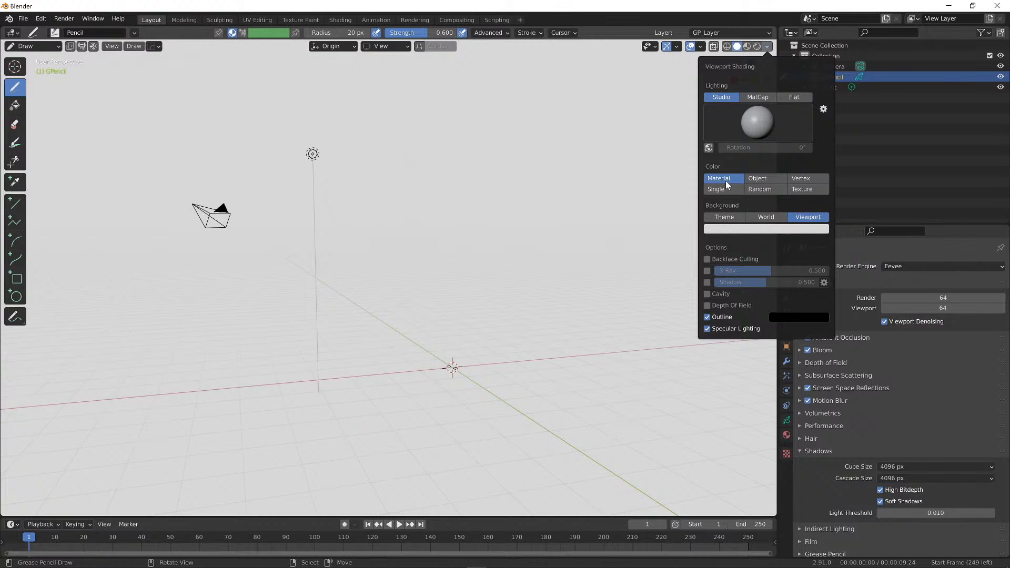
left_click(728, 218)
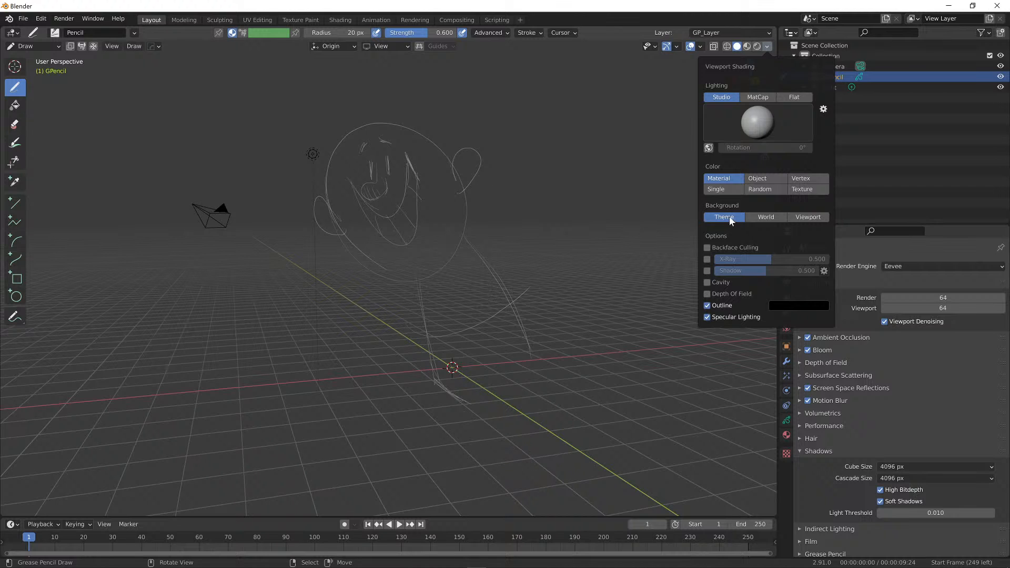
left_click(807, 218)
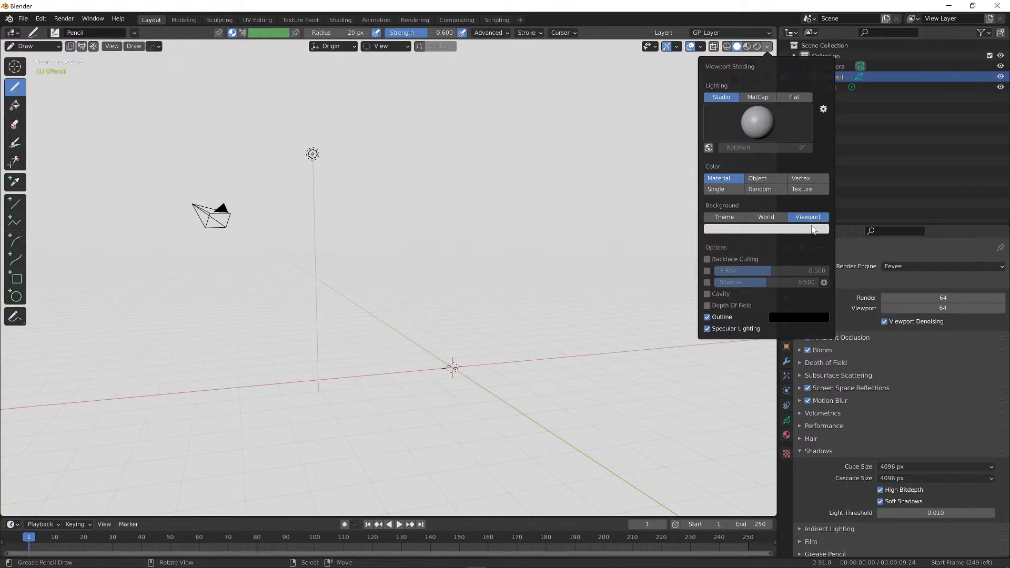
left_click(794, 230)
left_click_drag(781, 143, 794, 99)
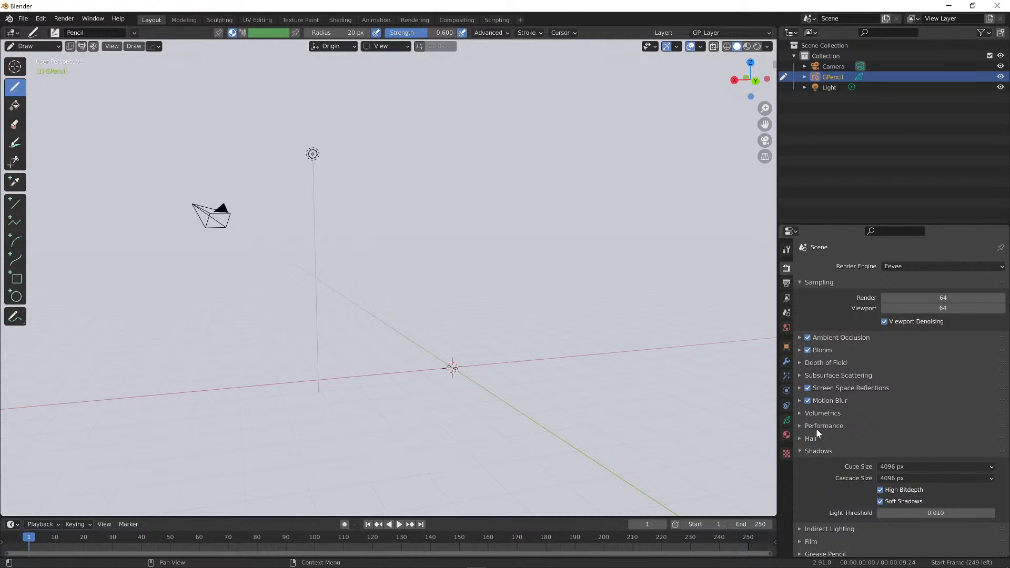
Add a new material to the Grease Pencil object so its strokes are drawn in black
scroll(870, 432, "up", 2)
middle_click_drag(458, 327, 483, 313)
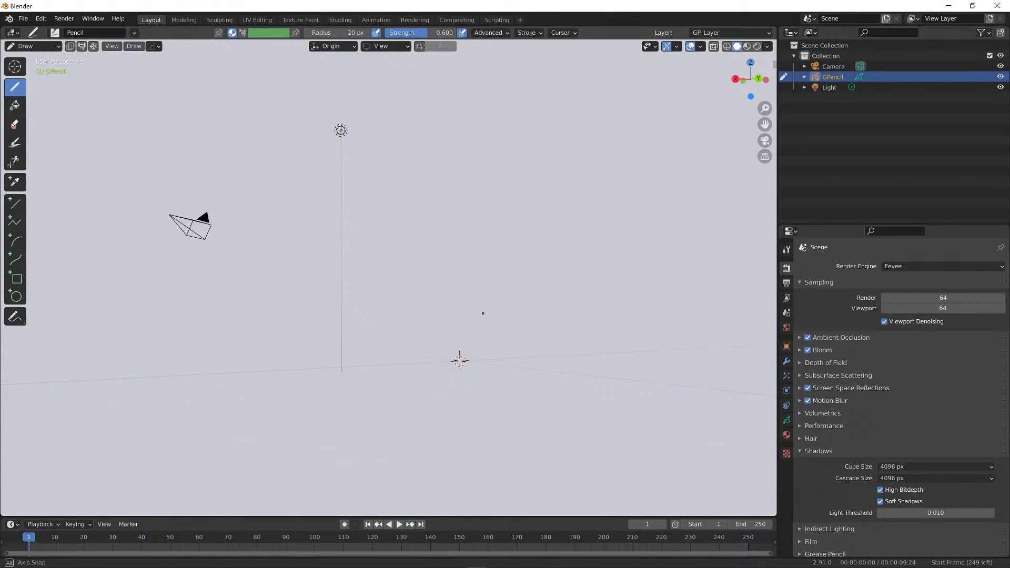
middle_click_drag(484, 314, 536, 361)
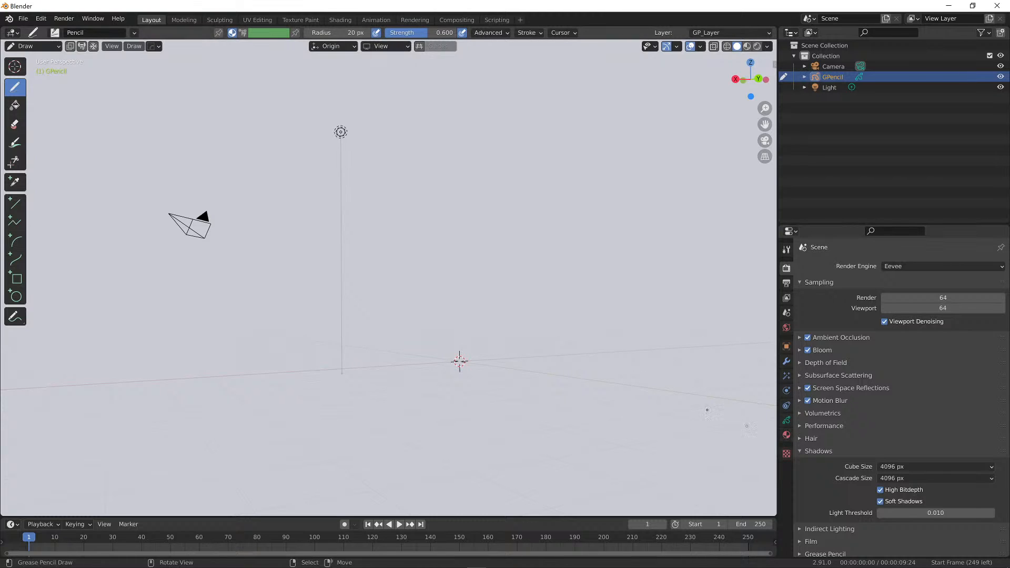
middle_click_drag(354, 200, 511, 270)
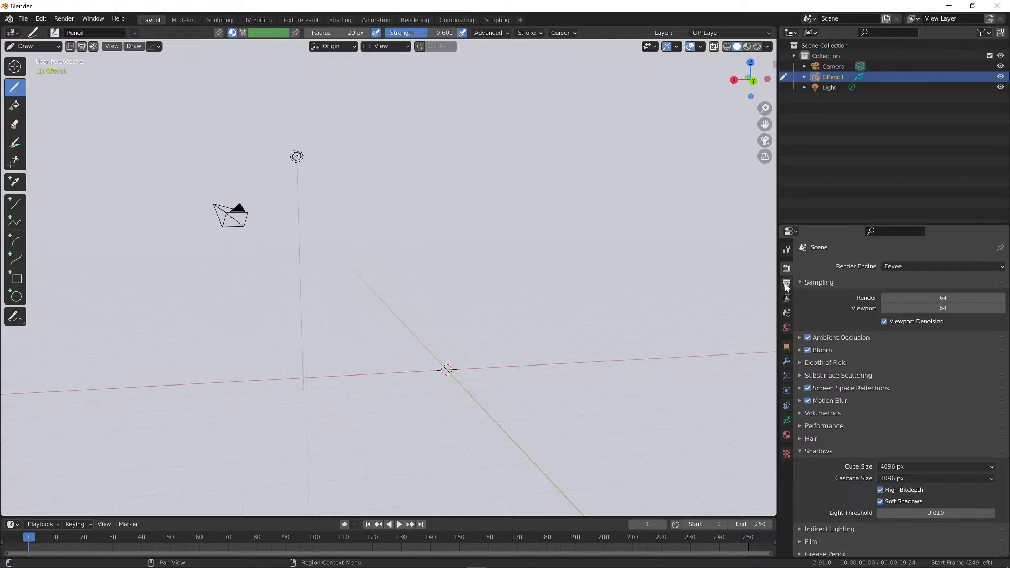
left_click(787, 435)
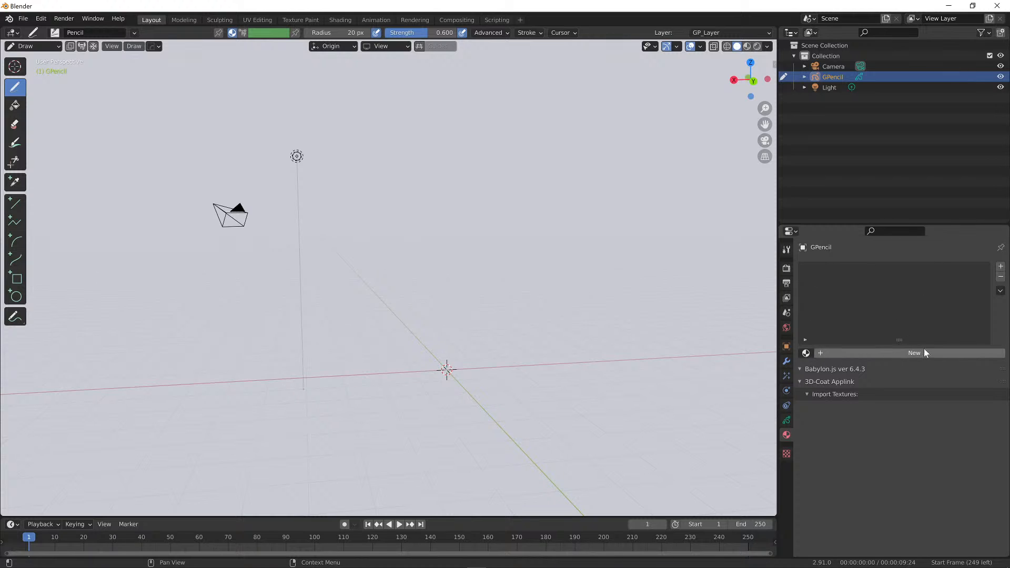
left_click(903, 352)
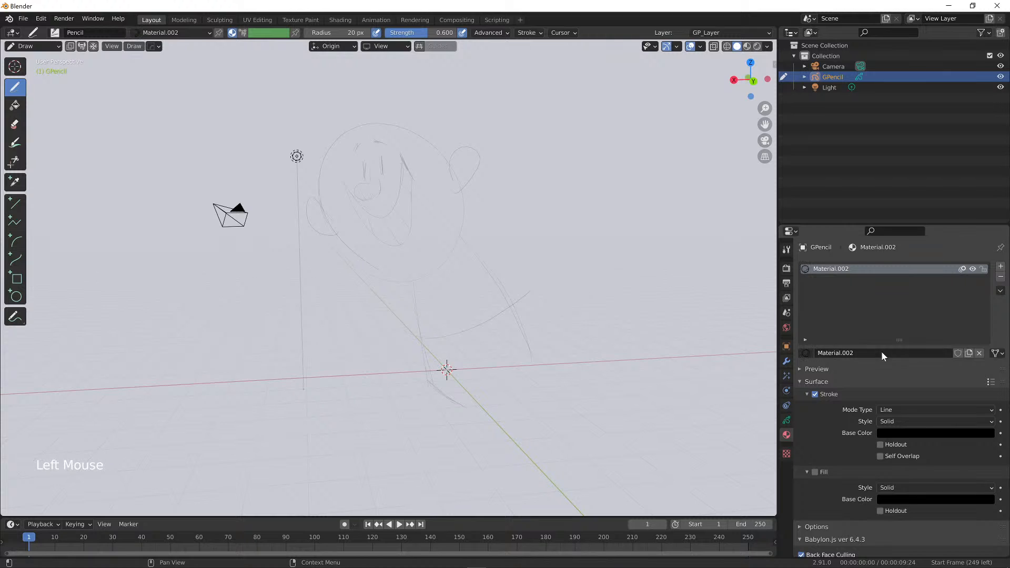
mouse_move(422, 225)
middle_mouse_down()
mouse_move(491, 225)
mouse_move(415, 228)
middle_mouse_up()
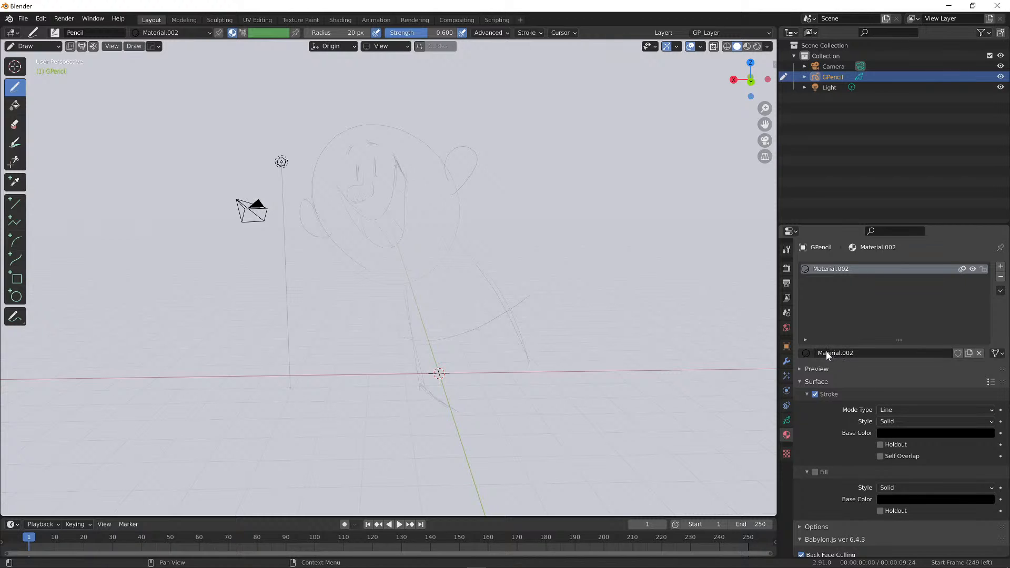
Rename the Grease Pencil object's new material to Line
left_click(846, 353)
key("ctrl+a")
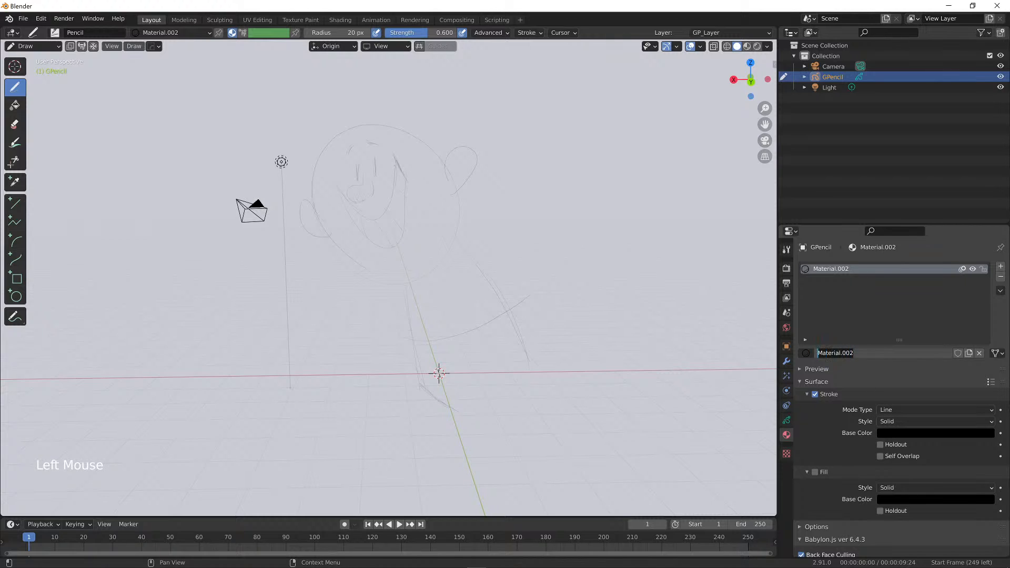
type("Line")
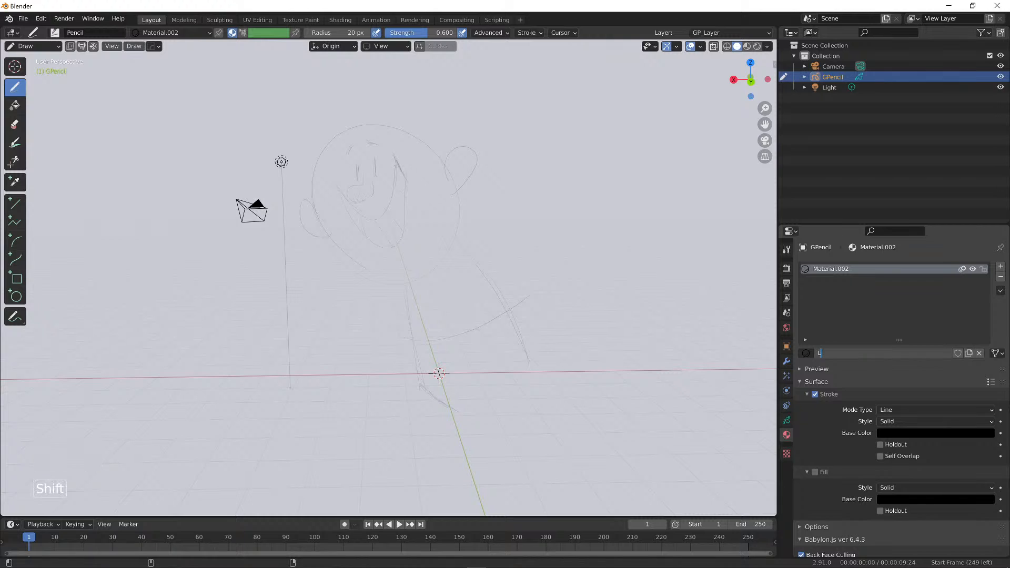
key("BackSpace")
key("BackSpace")
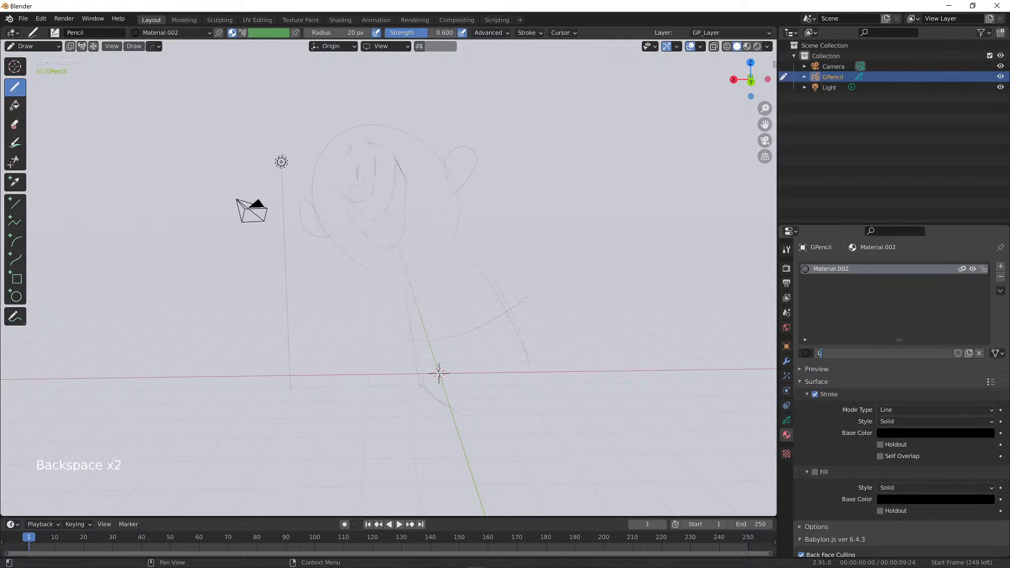
type("L")
left_click(810, 355)
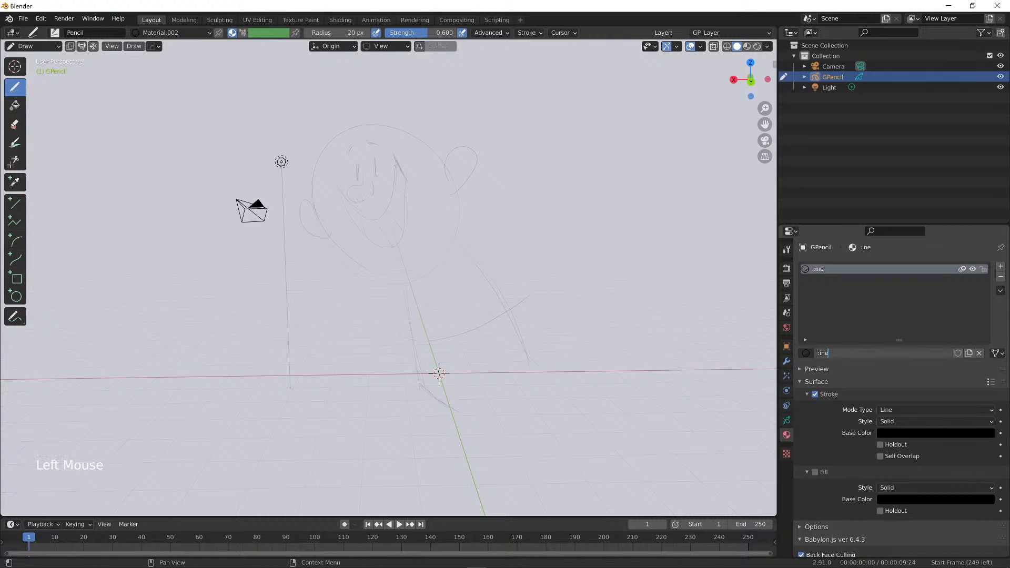
left_click_drag(832, 353, 815, 354)
type("Line")
left_click(809, 351)
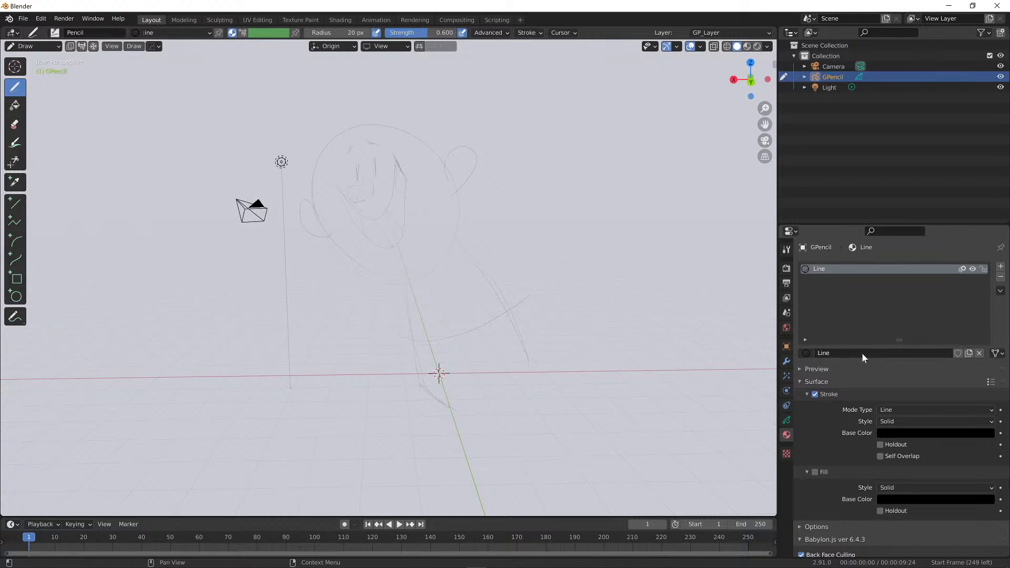
Set the Line material's stroke mode type to Dots and its stroke style to Texture
left_click(900, 410)
left_click(898, 435)
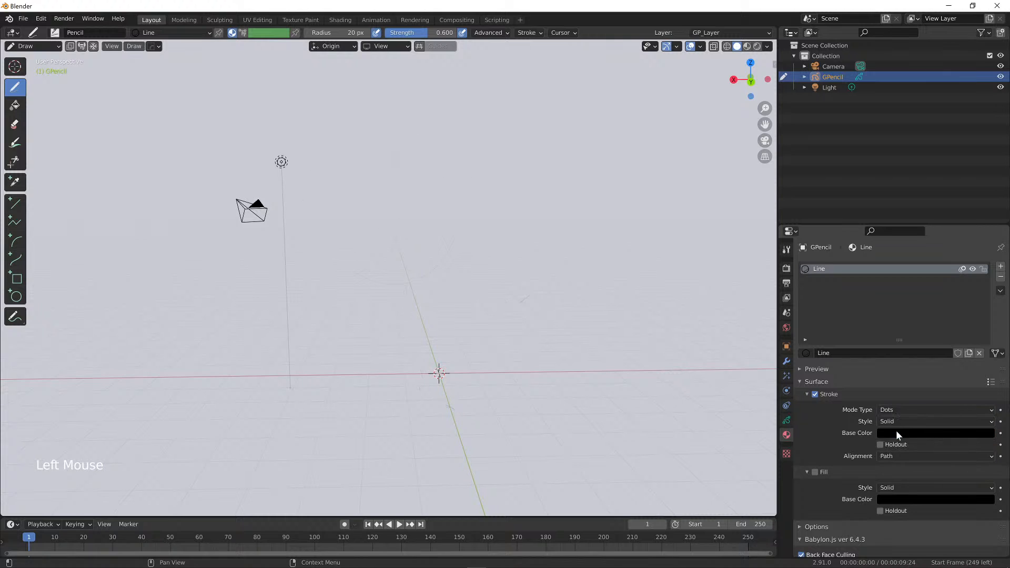
mouse_move(398, 196)
middle_mouse_down("ctrl")
mouse_move(474, 136)
mouse_move(507, 253)
mouse_move(568, 200)
mouse_move(456, 259)
mouse_move(456, 274)
mouse_move(483, 282)
mouse_move(494, 214)
mouse_move(535, 243)
middle_mouse_up("ctrl")
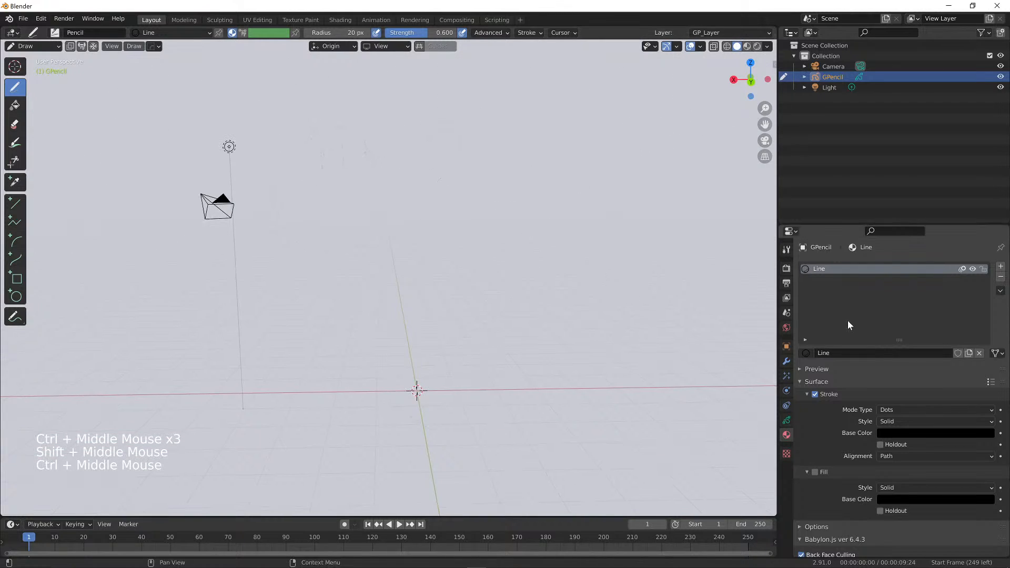
left_click_drag(895, 409, 900, 432)
left_click(908, 421)
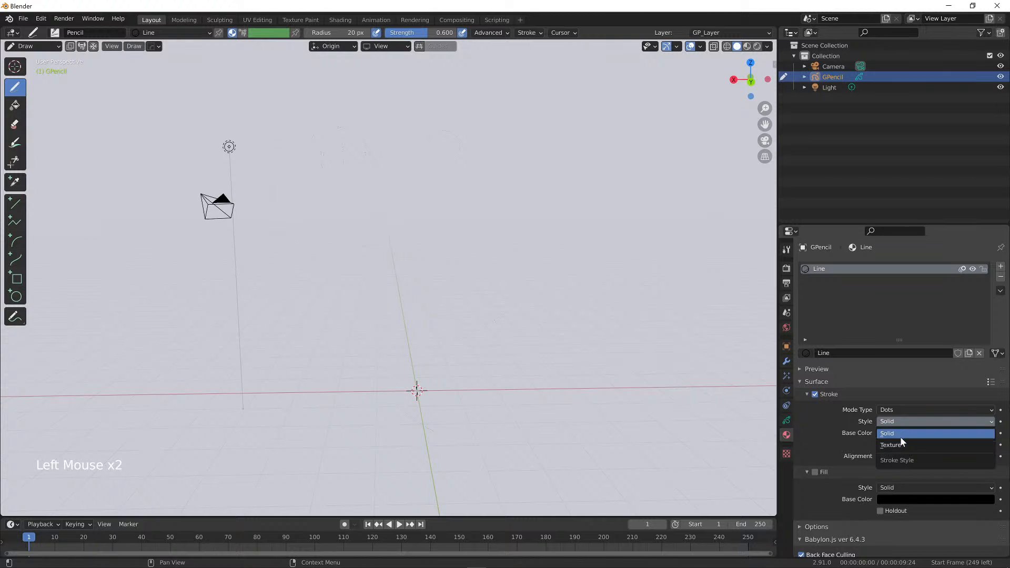
left_click(901, 445)
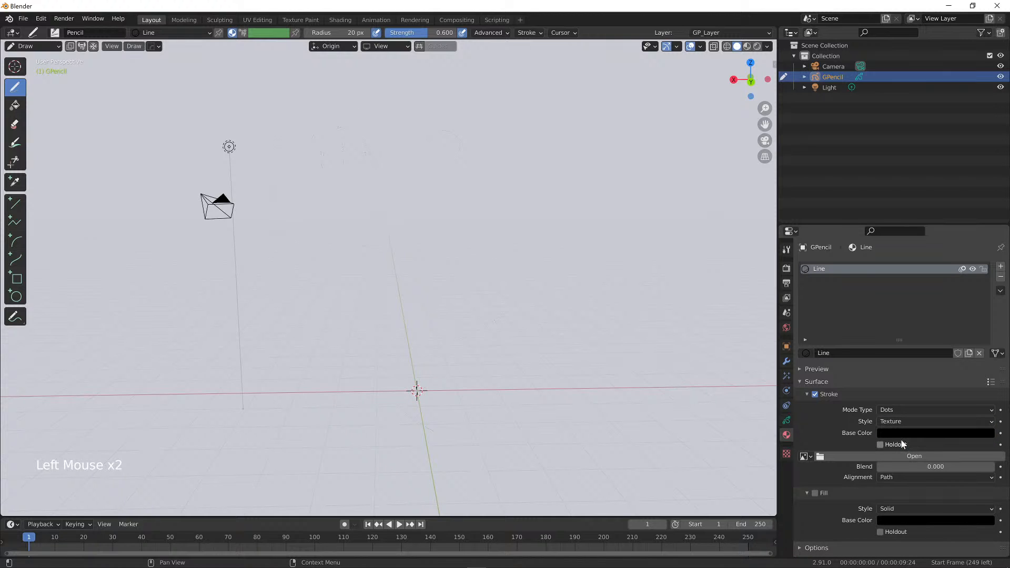
Set the Line material's stroke mode type to Line and its stroke style to Solid
mouse_move(429, 163)
middle_mouse_down("ctrl")
mouse_move(483, 149)
mouse_move(466, 247)
mouse_move(460, 223)
mouse_move(494, 161)
mouse_move(494, 221)
mouse_move(429, 194)
middle_mouse_up("ctrl")
left_click(946, 412)
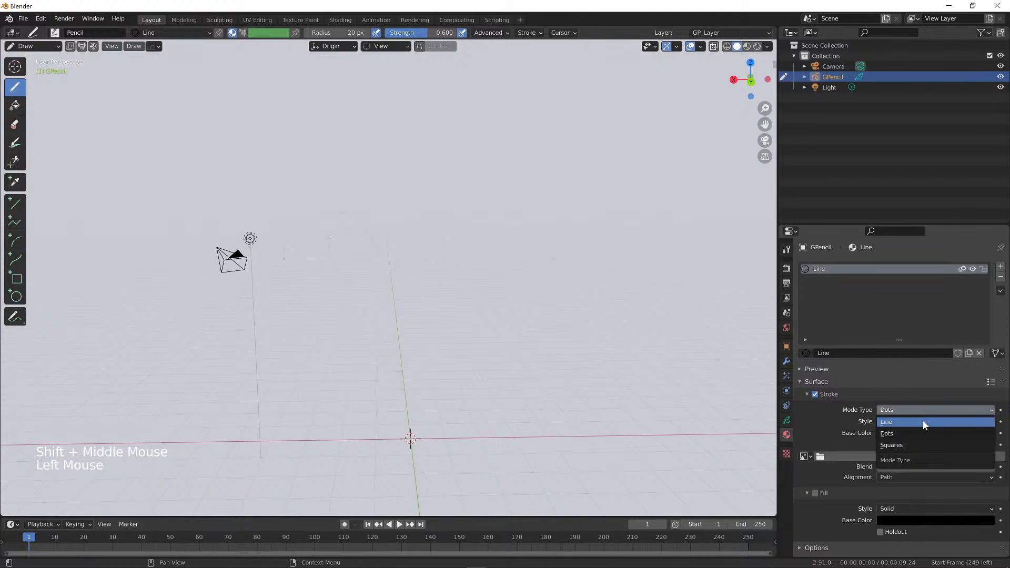
left_click(918, 424)
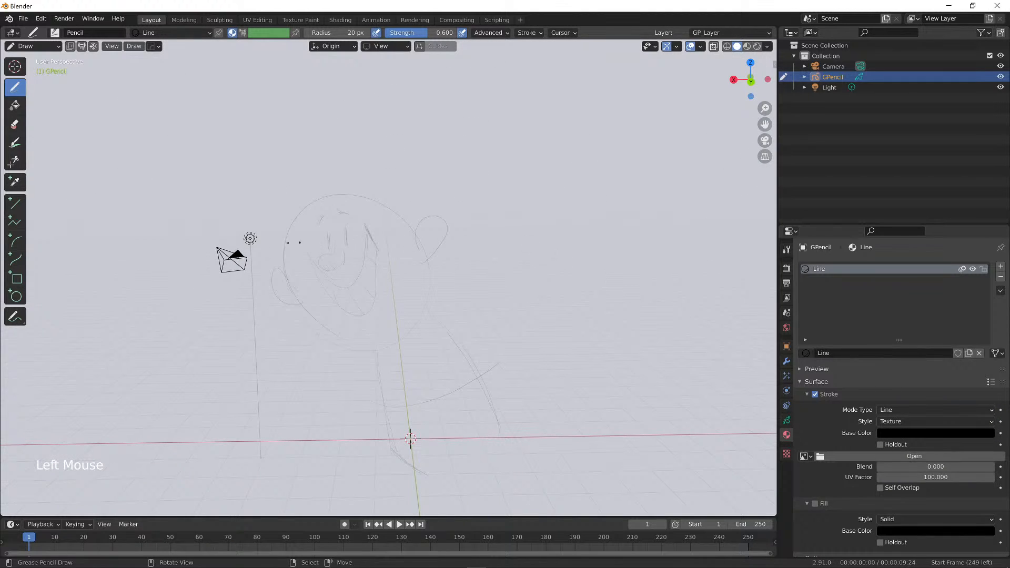
mouse_move(419, 253)
middle_mouse_down("ctrl")
mouse_move(414, 188)
mouse_move(427, 158)
mouse_move(500, 307)
mouse_move(487, 263)
middle_mouse_up("ctrl")
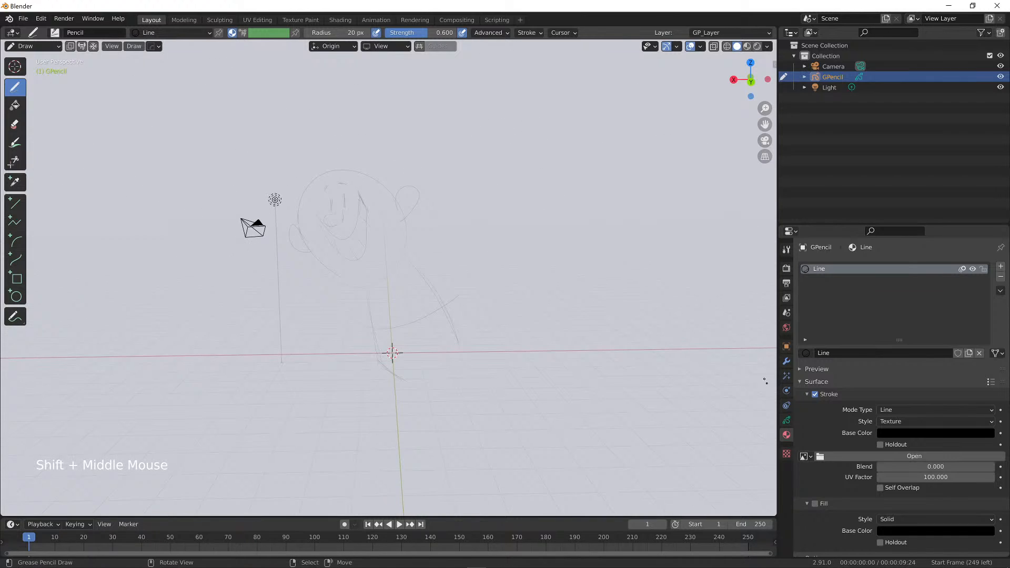
left_click(920, 421)
left_click(910, 433)
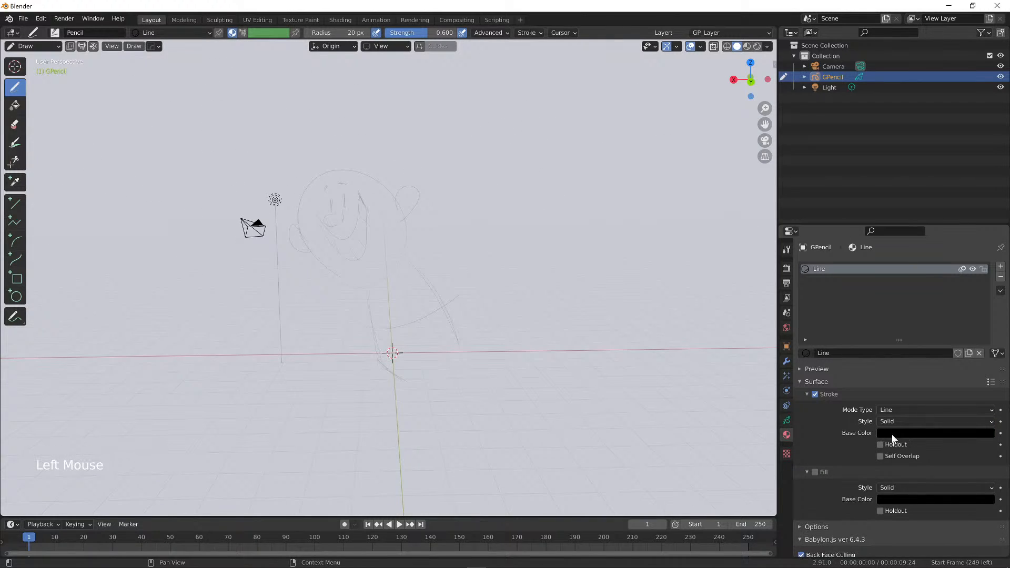
Try a pink stroke base colour on the Line material, and return it to black
left_click(908, 434)
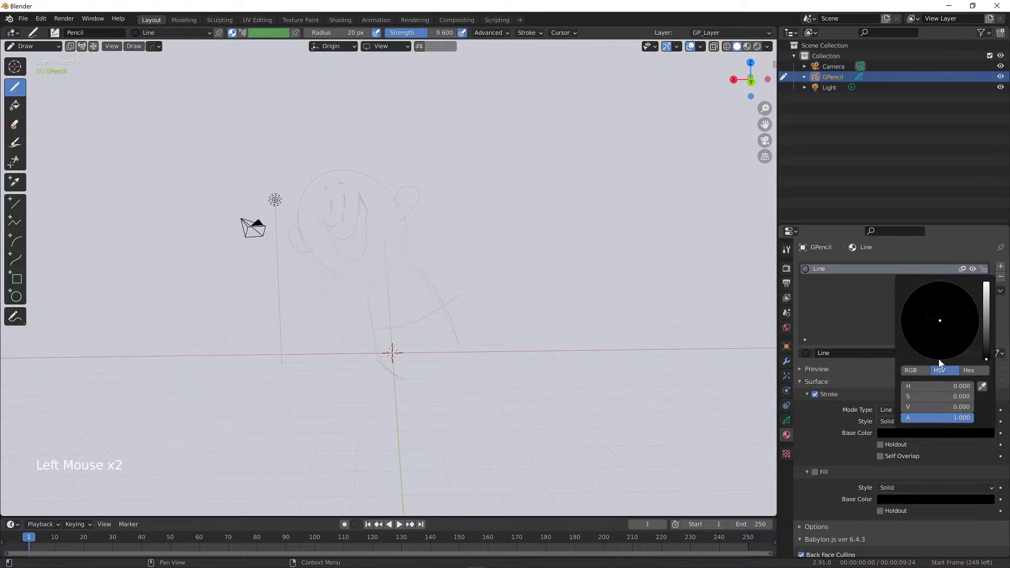
left_click(940, 370)
mouse_move(986, 319)
left_mouse_down()
mouse_move(987, 293)
mouse_move(943, 307)
mouse_move(951, 331)
left_mouse_up()
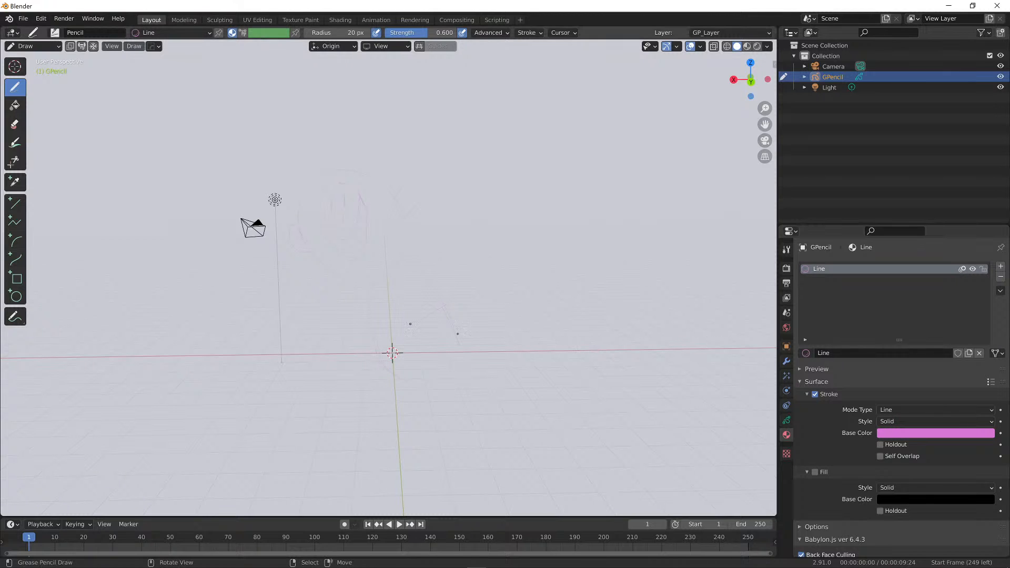
mouse_move(347, 268)
middle_mouse_down("ctrl")
mouse_move(377, 207)
mouse_move(469, 345)
mouse_move(463, 298)
mouse_move(477, 310)
middle_mouse_up("ctrl")
mouse_move(476, 310)
middle_mouse_down()
mouse_move(492, 321)
mouse_move(439, 297)
mouse_move(413, 320)
mouse_move(473, 348)
mouse_move(533, 316)
mouse_move(532, 300)
middle_mouse_up()
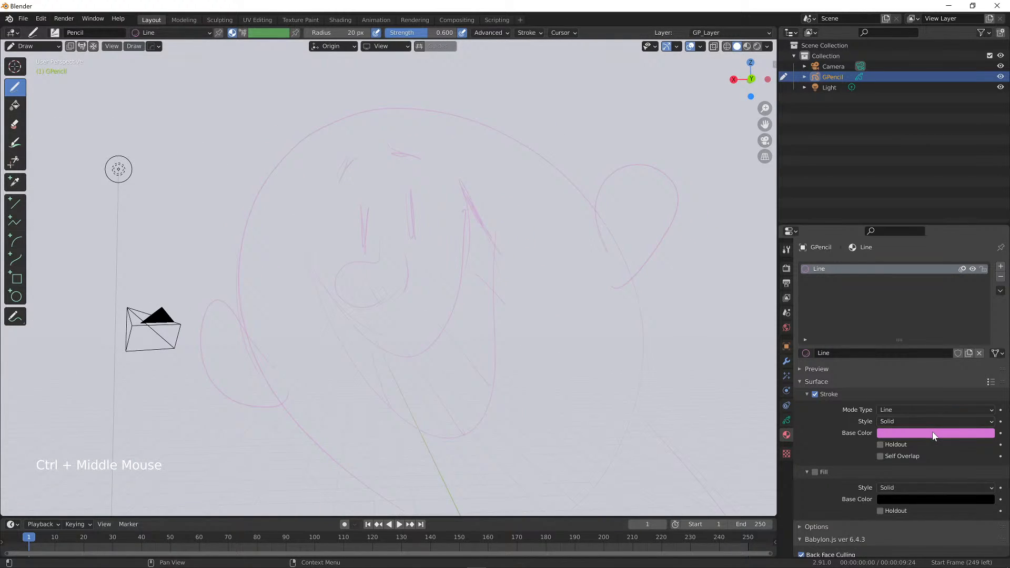
left_click(906, 433)
left_click_drag(989, 306, 988, 363)
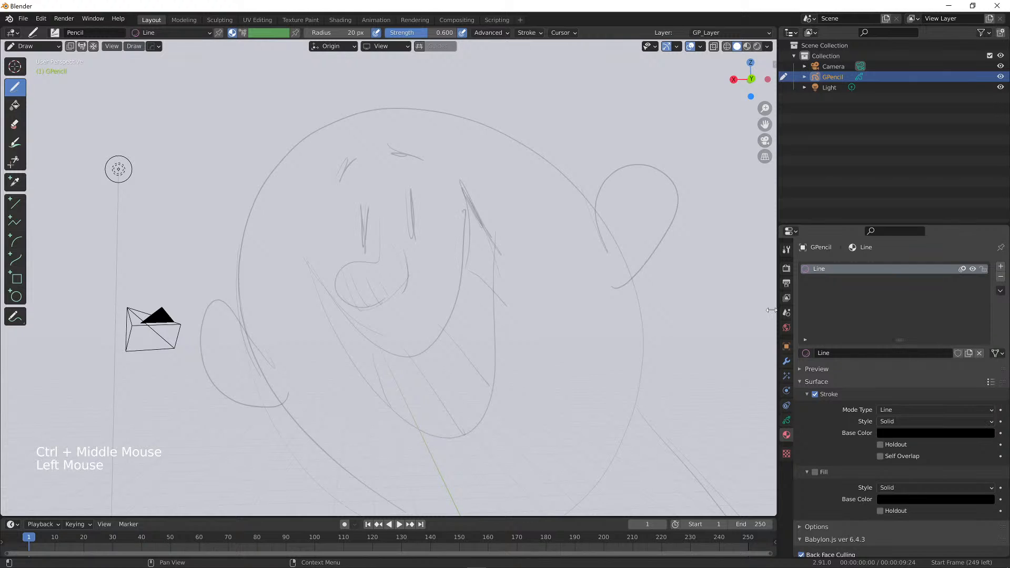
mouse_move(566, 288)
middle_mouse_down("ctrl")
mouse_move(546, 323)
mouse_move(555, 334)
mouse_move(551, 282)
mouse_move(595, 284)
mouse_move(571, 381)
mouse_move(598, 276)
mouse_move(568, 316)
middle_mouse_up("ctrl")
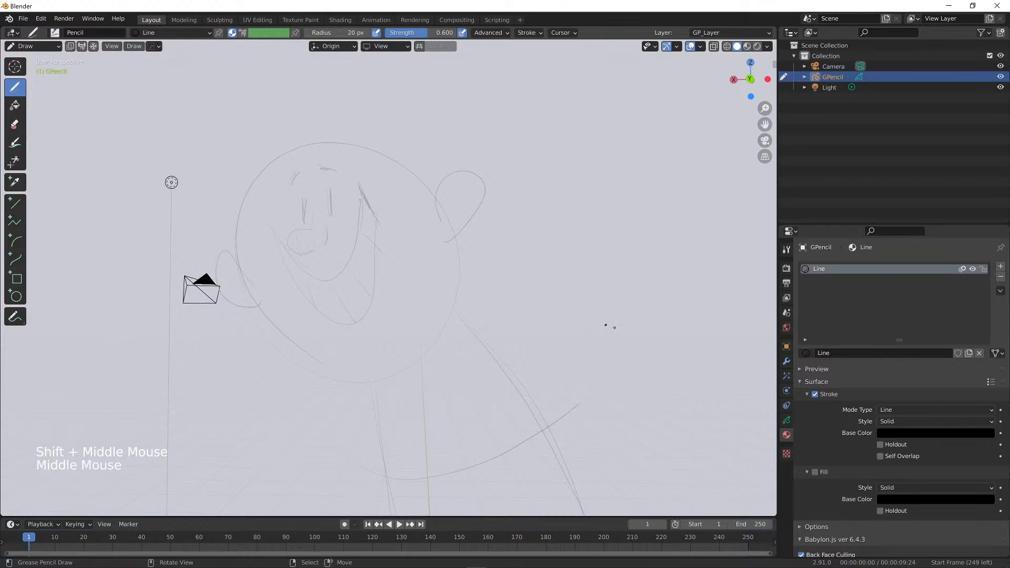
Add a second material to the Grease Pencil object below the Line material
scroll(885, 400, "down", 10)
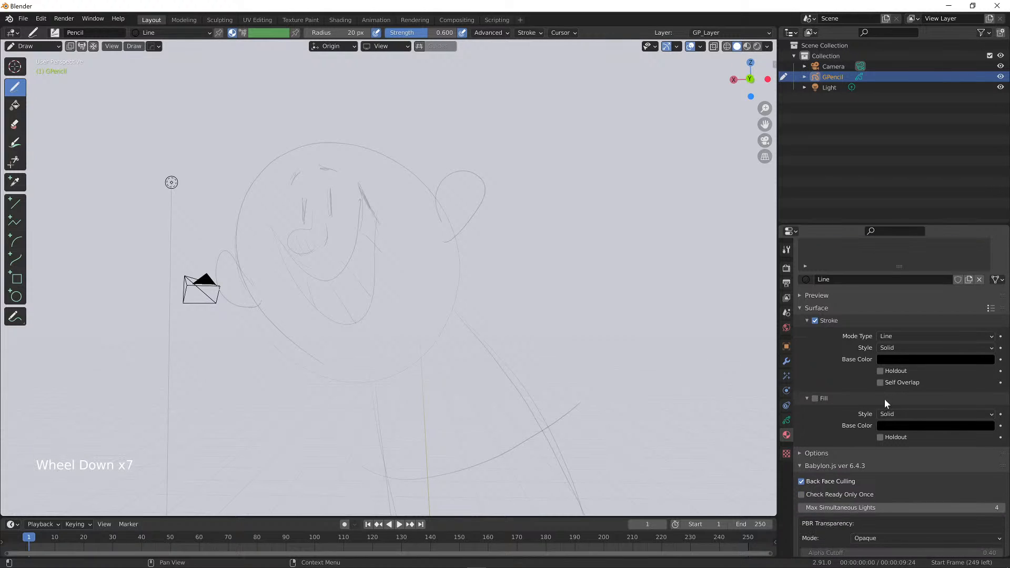
scroll(886, 397, "up", 6)
scroll(886, 397, "up", 10)
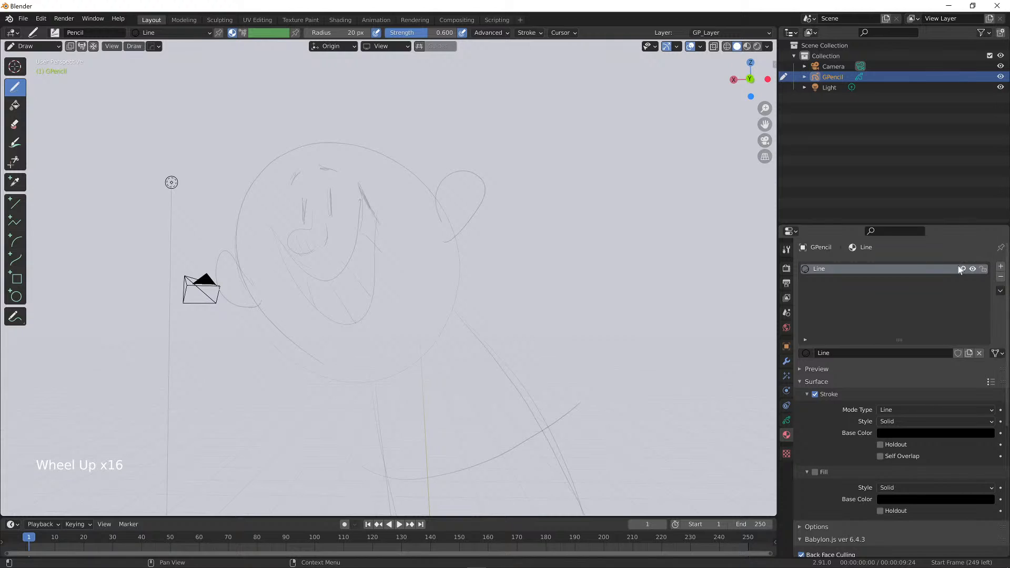
left_click(1001, 267)
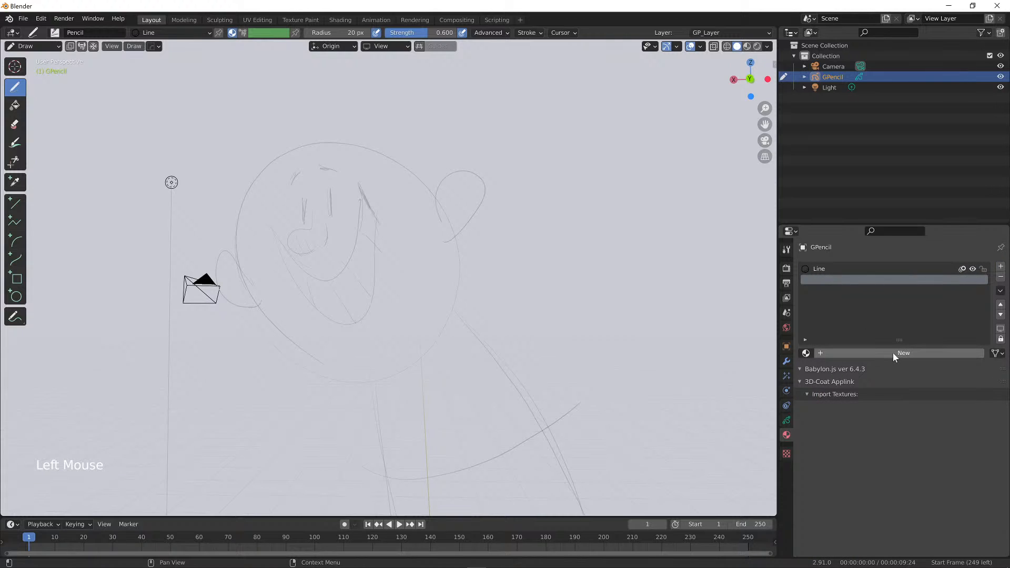
left_click(893, 353)
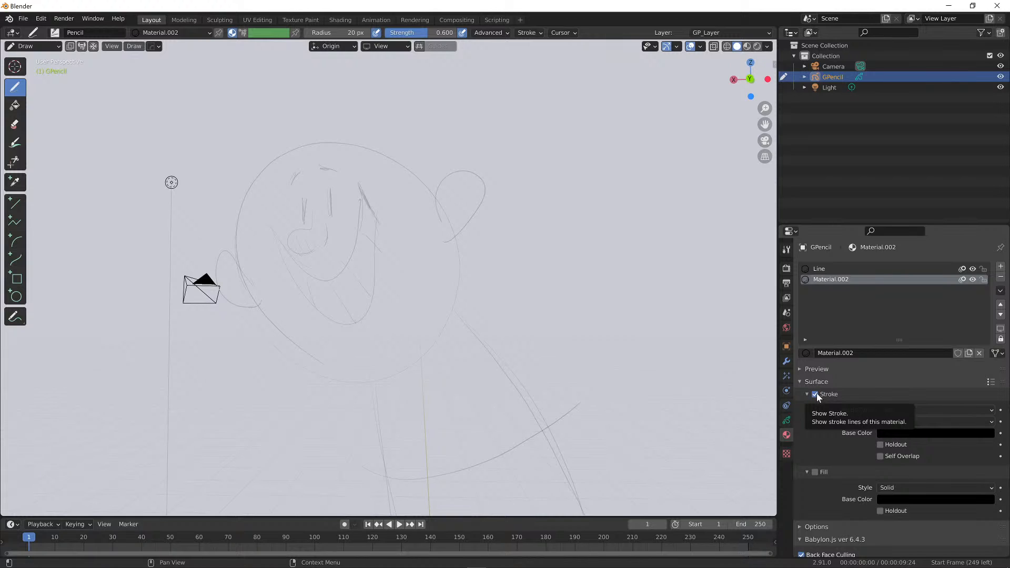
Enable Fill on the second material and give the fill a purple base colour
left_click(816, 473)
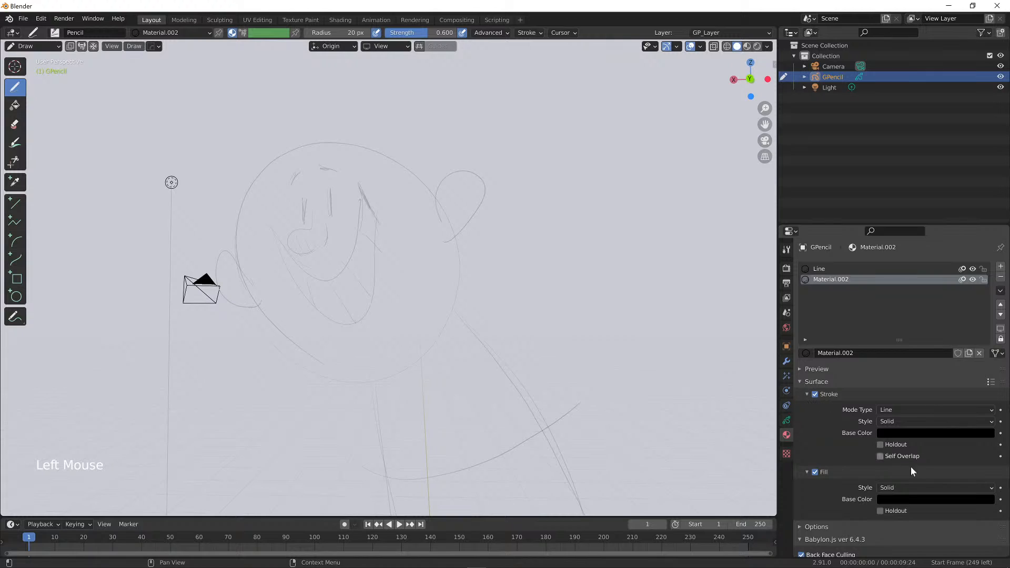
left_click(899, 498)
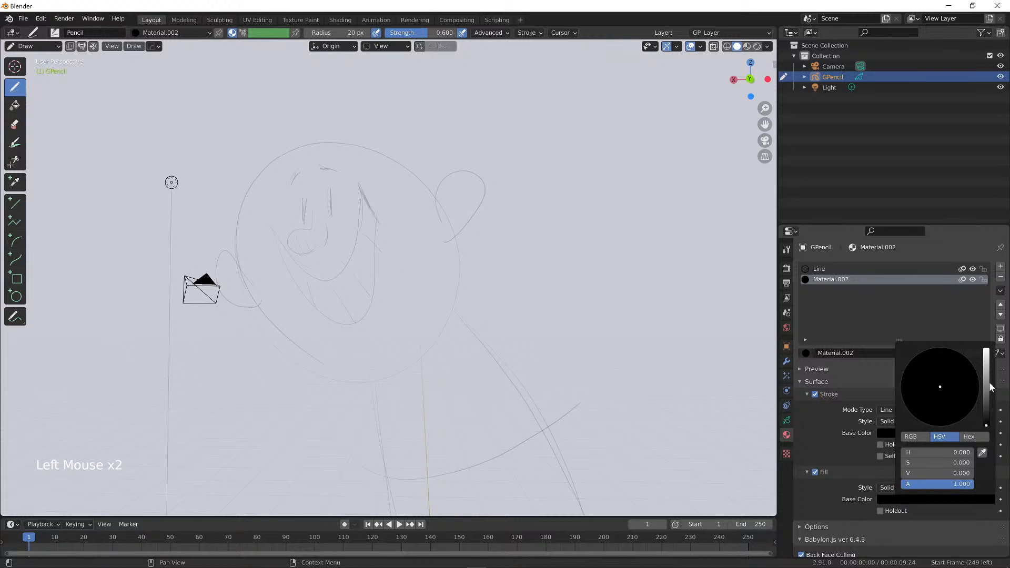
left_click(988, 384)
mouse_move(949, 389)
left_mouse_down()
mouse_move(954, 376)
mouse_move(958, 394)
left_mouse_up()
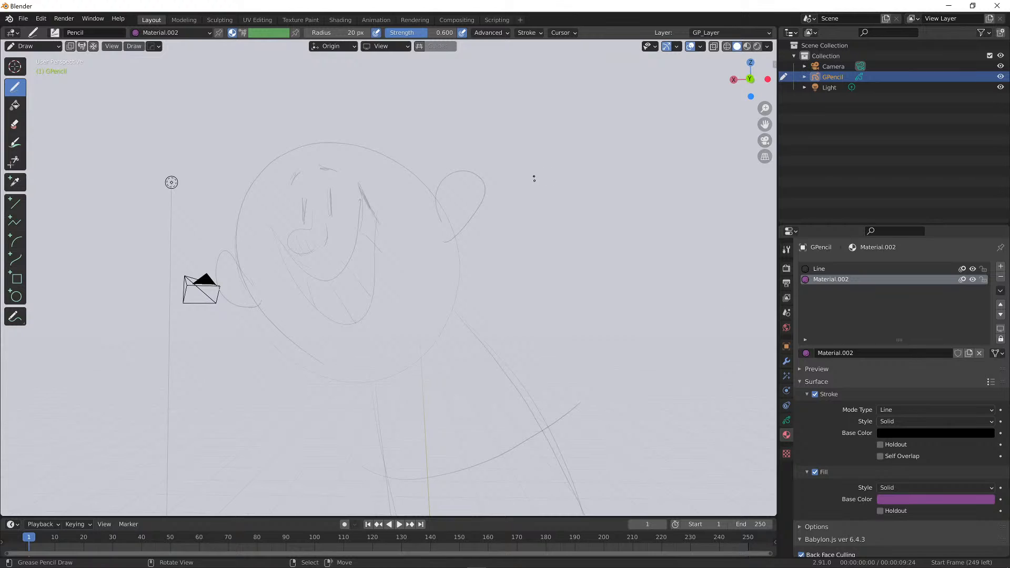
Draw one large and several small filled blobs beside the character's head with the second material
mouse_move(613, 125)
left_mouse_down()
mouse_move(589, 130)
mouse_move(625, 361)
mouse_move(613, 126)
left_mouse_up()
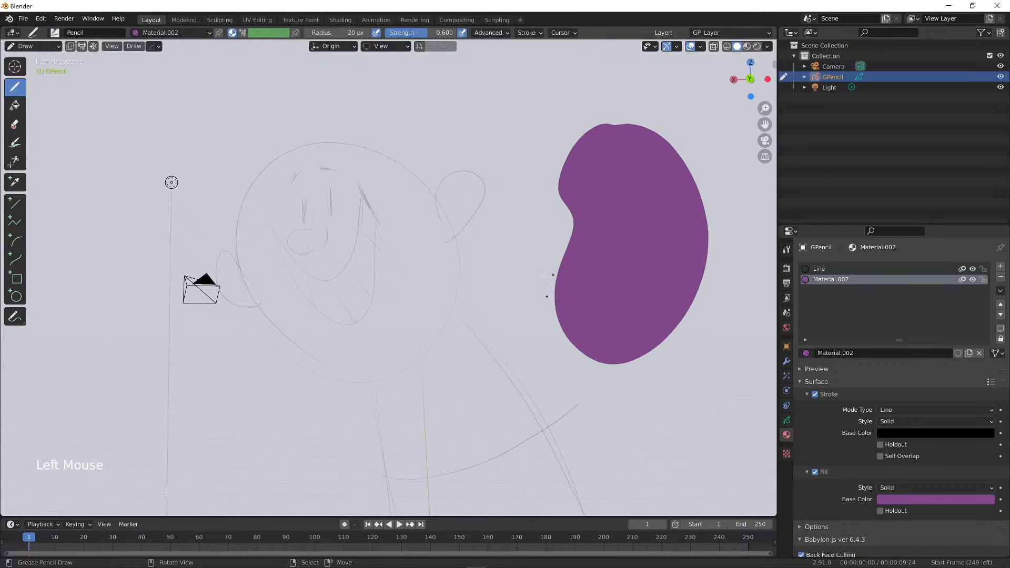
mouse_move(552, 126)
left_mouse_down()
mouse_move(553, 117)
mouse_move(519, 114)
left_mouse_up()
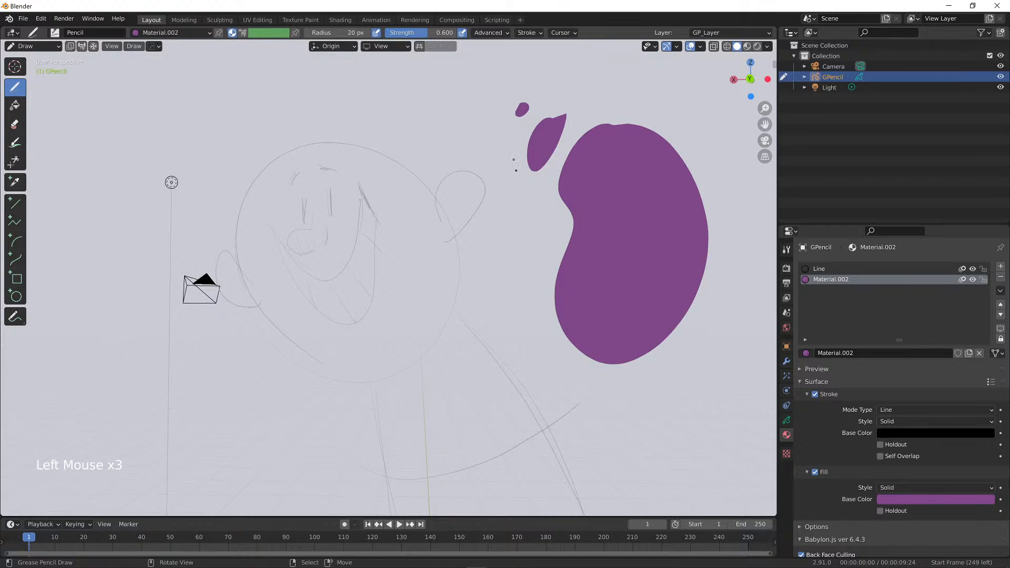
mouse_move(514, 159)
left_mouse_down()
mouse_move(540, 221)
mouse_move(514, 161)
left_mouse_up()
mouse_move(453, 114)
left_mouse_down()
mouse_move(481, 127)
mouse_move(471, 98)
left_mouse_up()
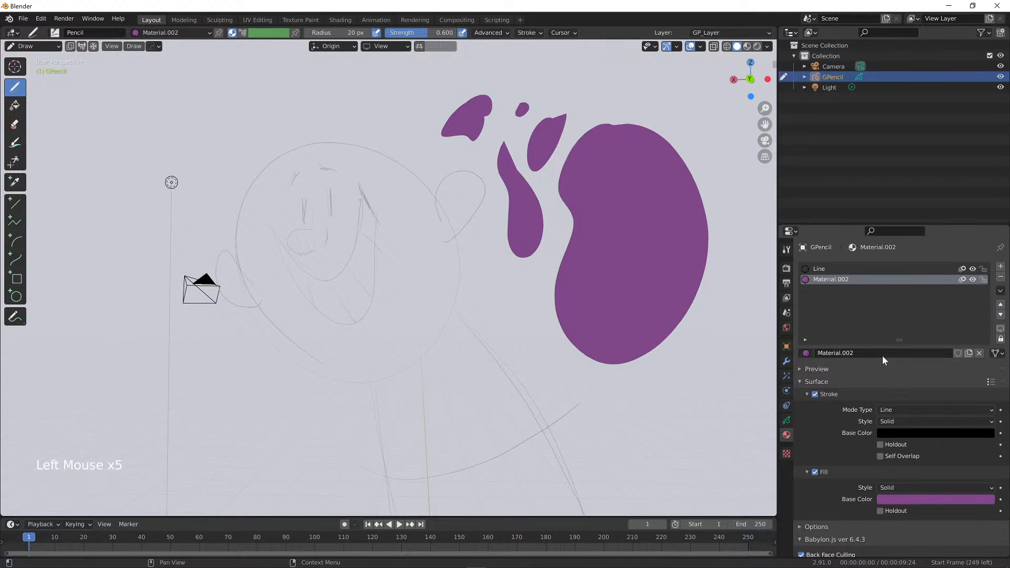
Rename the Grease Pencil object's second material to Fill
triple_click(832, 279)
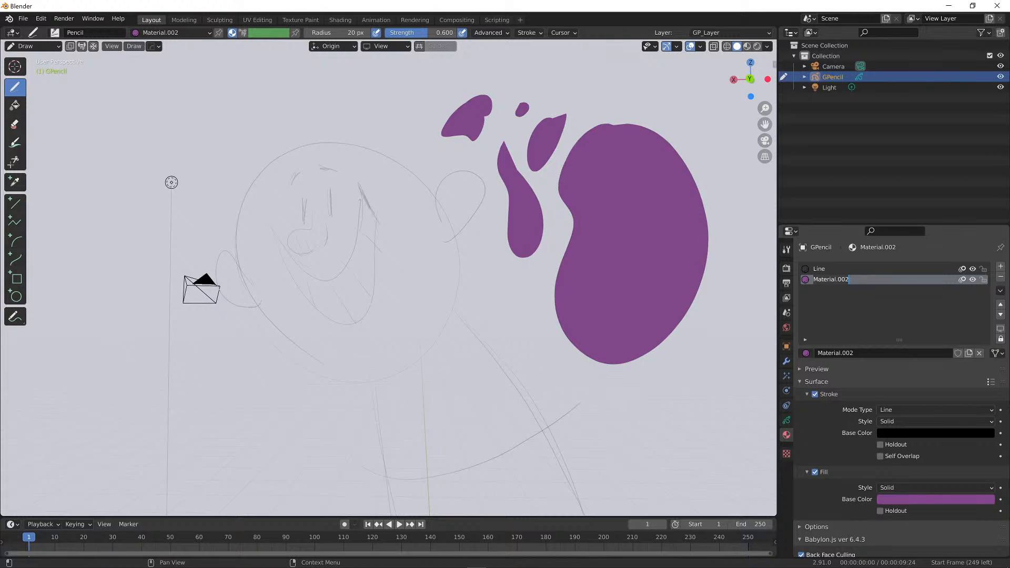
key("Return")
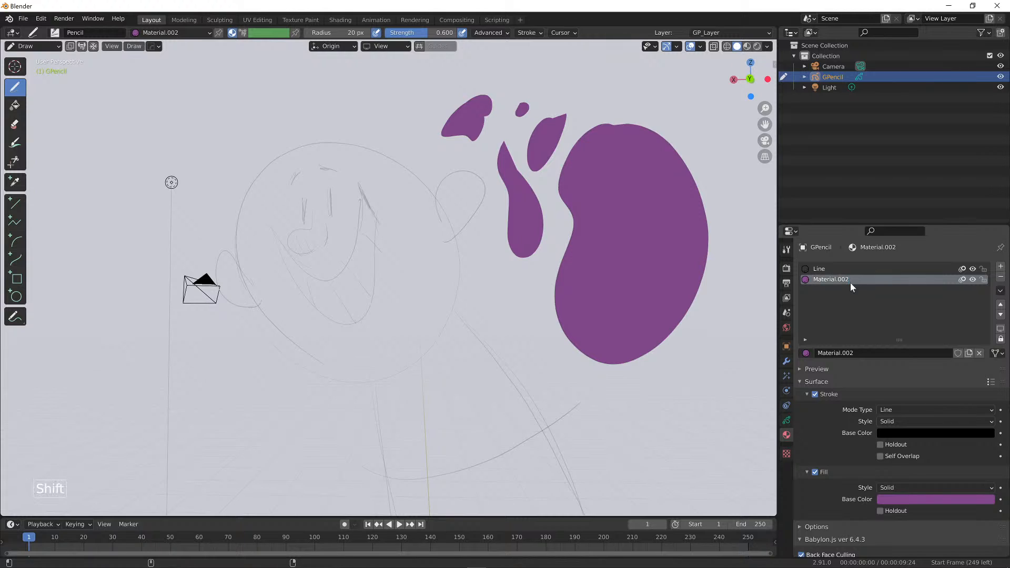
key("shift+f")
key("i")
key("l")
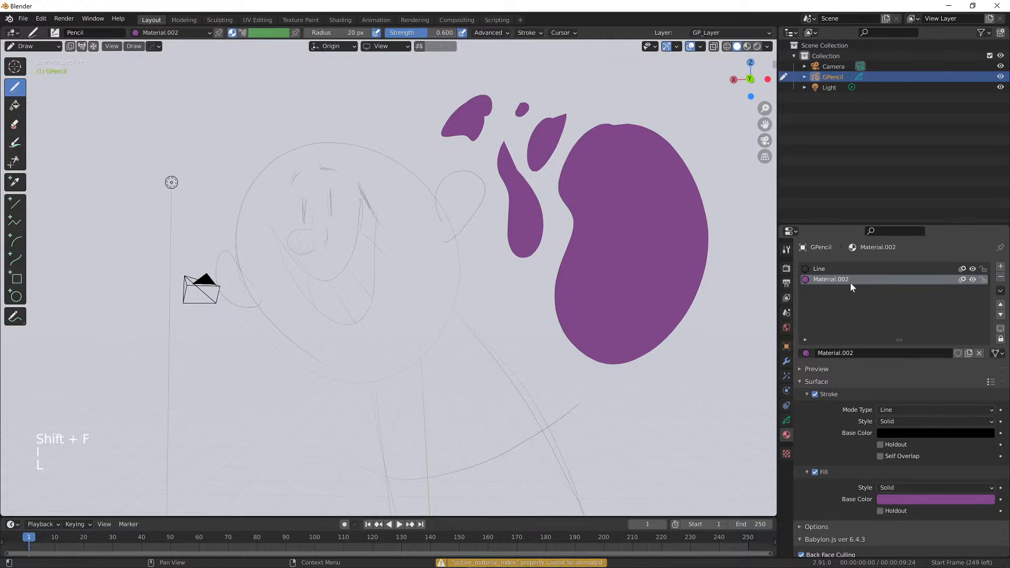
double_click(848, 283)
type("Fill")
key("Return")
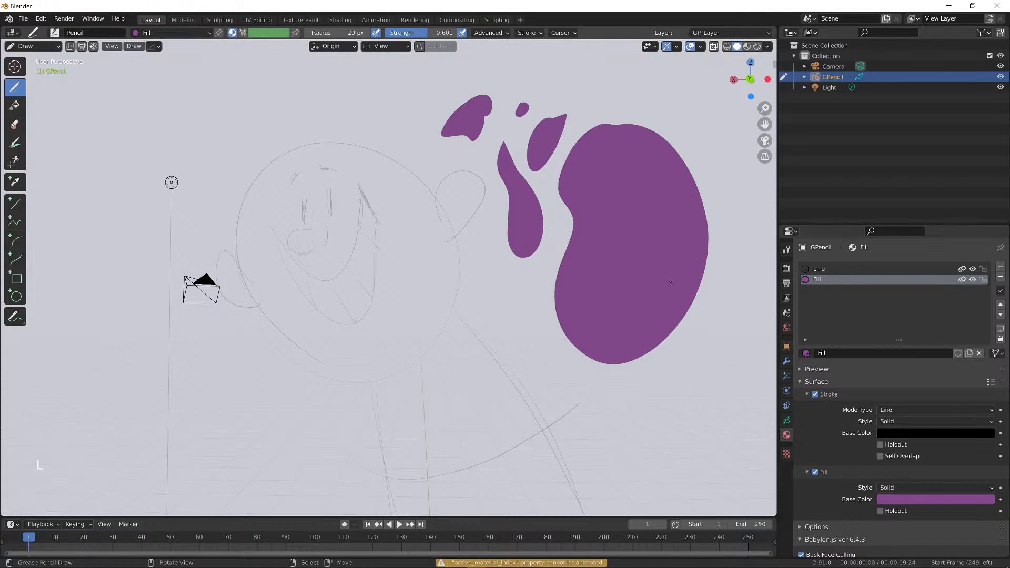
Change the Fill material's fill base colour to a pale teal with hue 0.500, saturation 0.147 and value 0.700
middle_click_drag(655, 256, 566, 262)
left_click(919, 499)
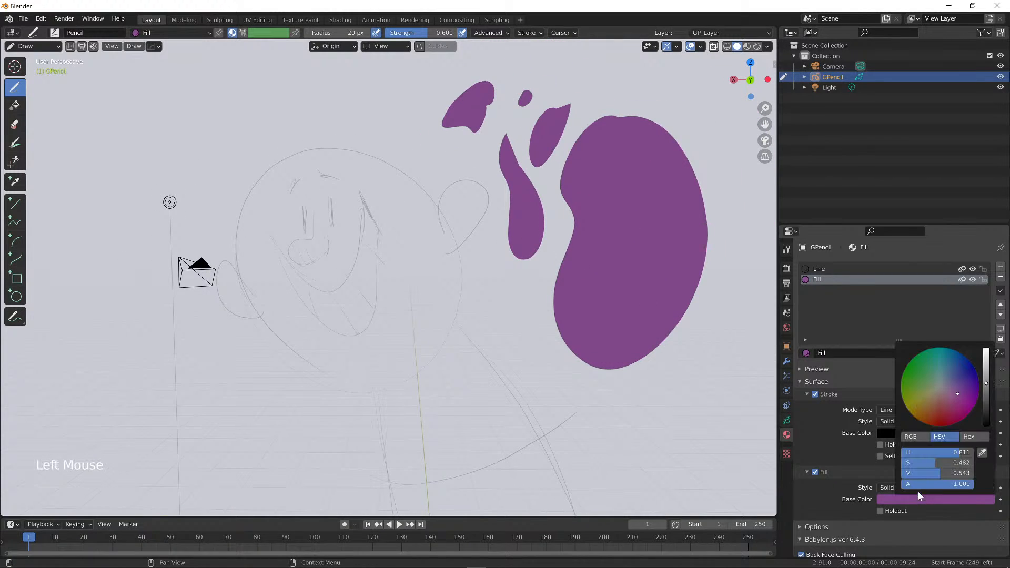
left_click_drag(929, 366, 988, 368)
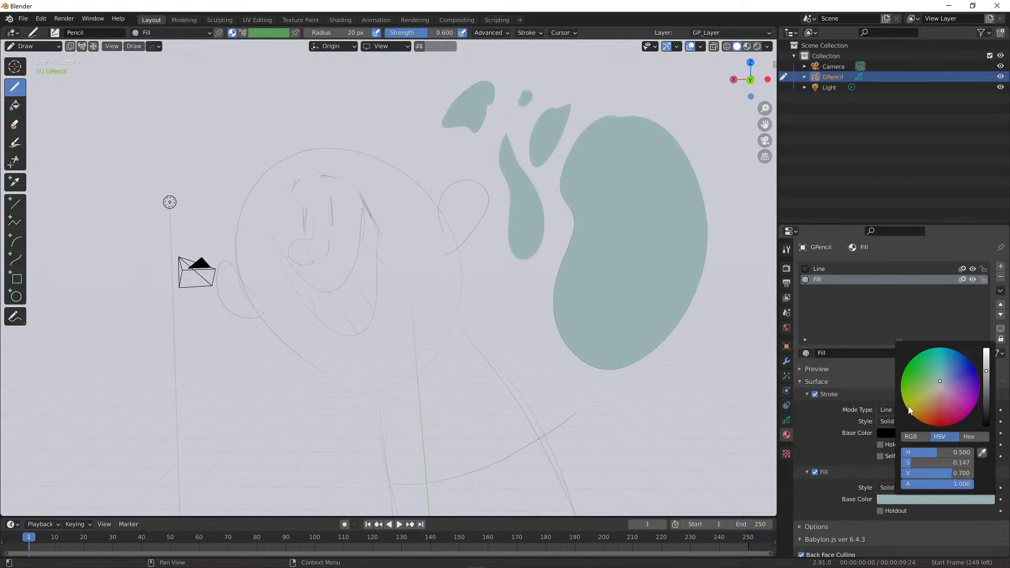
Try the Fill tool on the character's head with the Fill material, and undo the fill
middle_click_drag(605, 334, 557, 347)
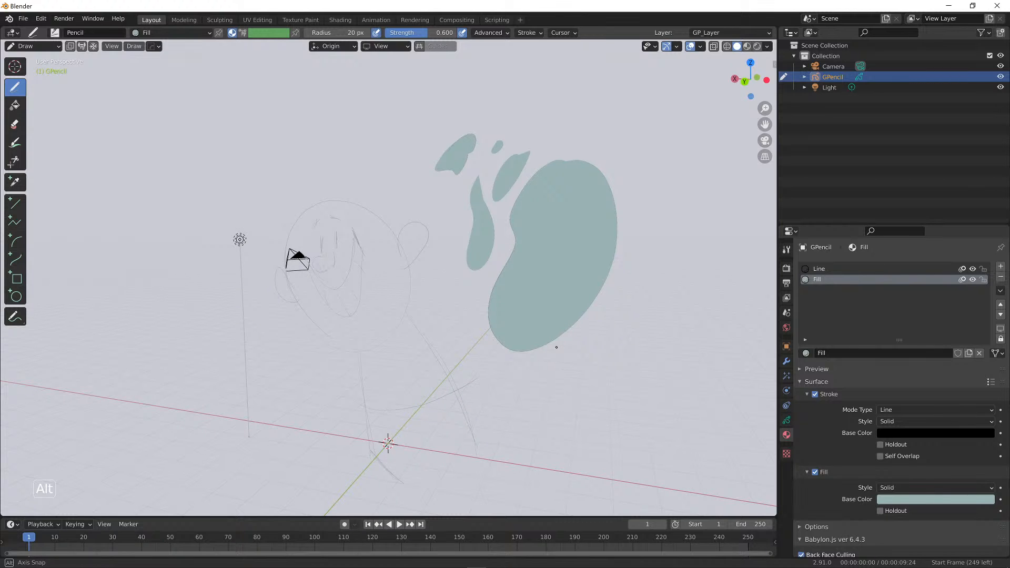
middle_click_drag(557, 348, 620, 332, "ctrl")
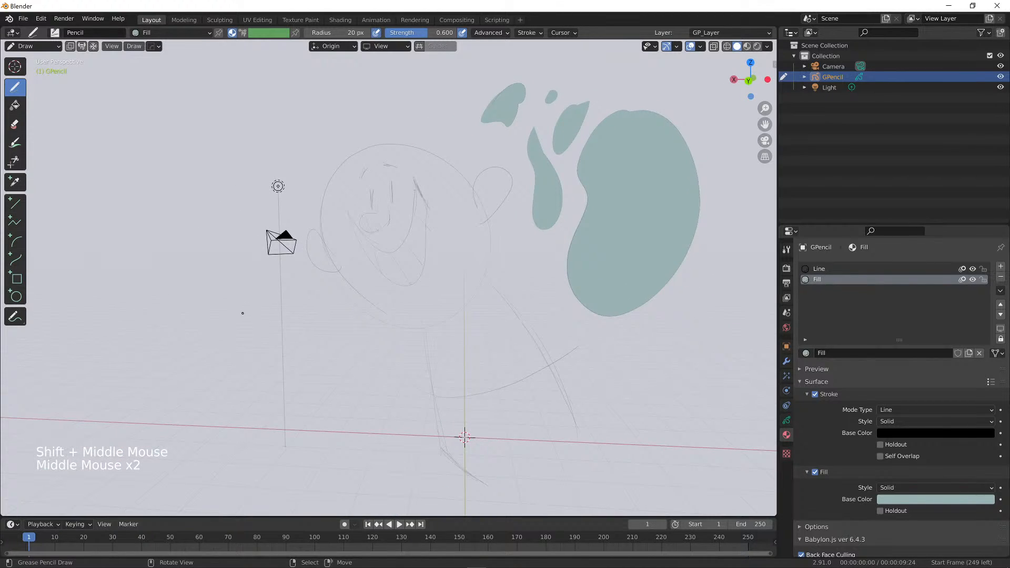
left_click(14, 106)
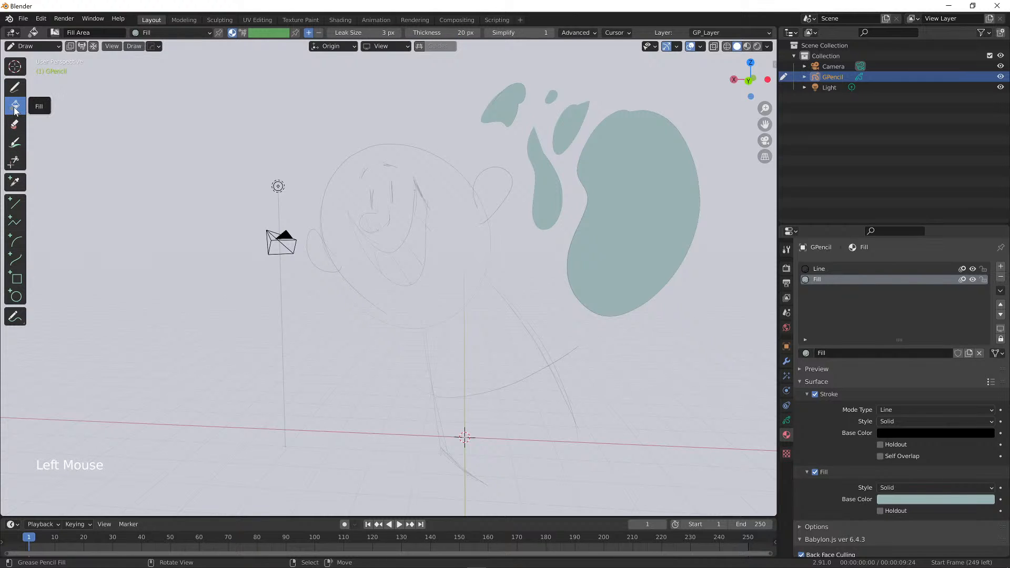
left_click(455, 252)
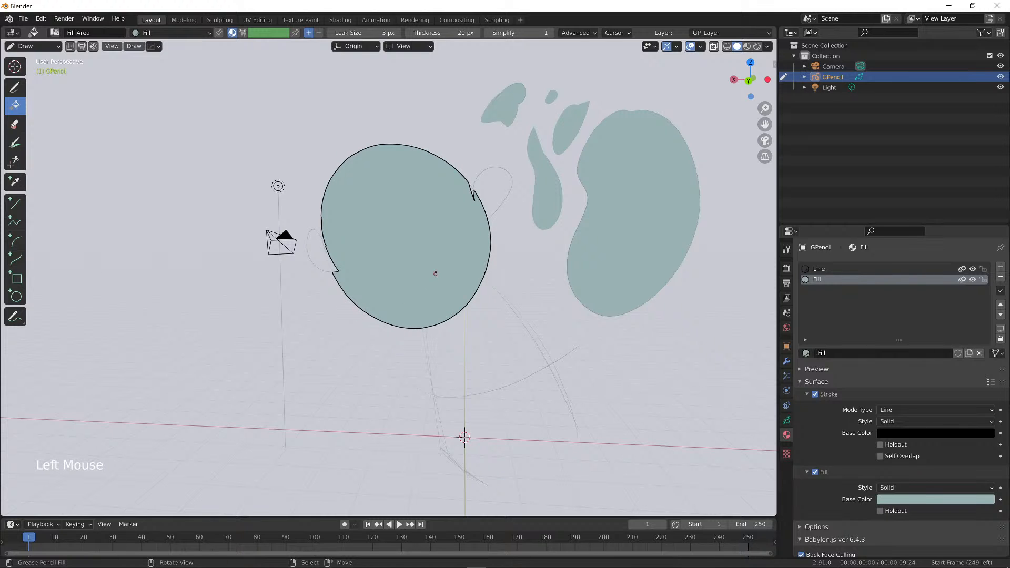
mouse_move(435, 273)
middle_mouse_down("alt")
mouse_move(532, 275)
mouse_move(321, 277)
mouse_move(383, 270)
mouse_move(410, 226)
mouse_move(361, 311)
mouse_move(425, 304)
mouse_move(397, 293)
mouse_move(428, 285)
middle_mouse_up("alt")
key("ctrl+z")
middle_click_drag(427, 285, 443, 261, "ctrl")
middle_click_drag(443, 261, 445, 263, "alt")
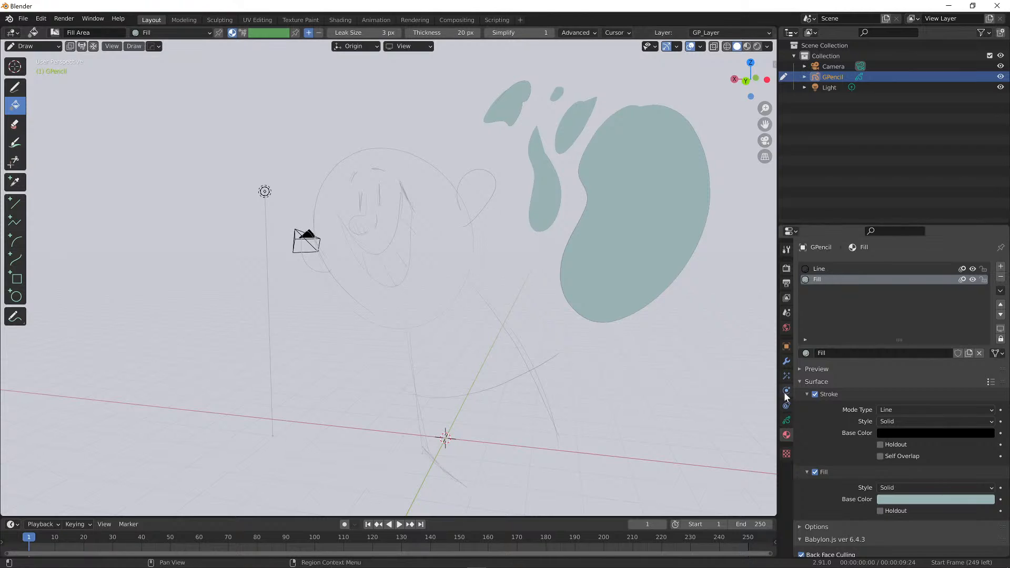
Add a third material named NoLineFill to the Grease Pencil object and turn off its stroke
left_click(1001, 268)
left_click(883, 355)
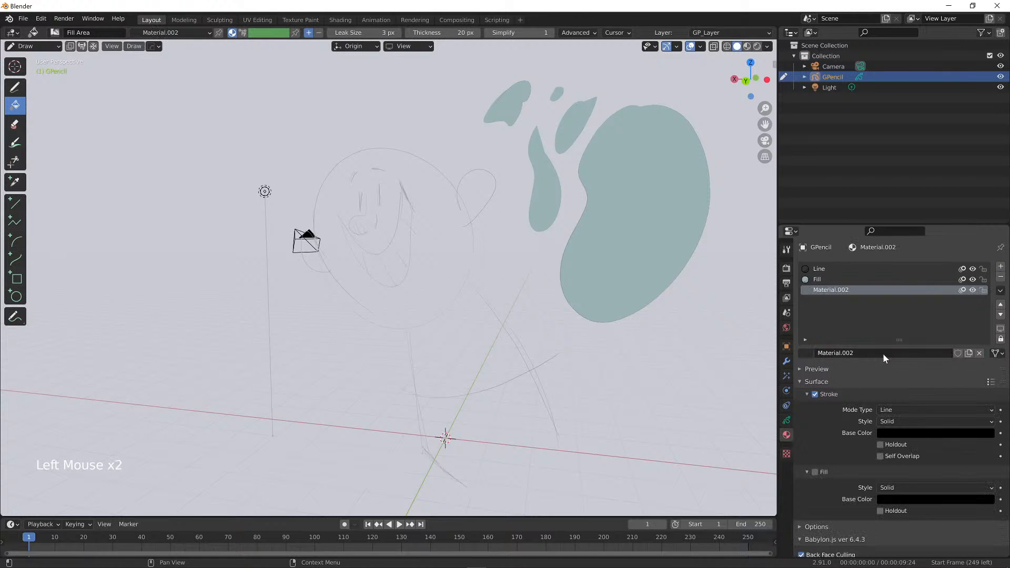
left_click(883, 353)
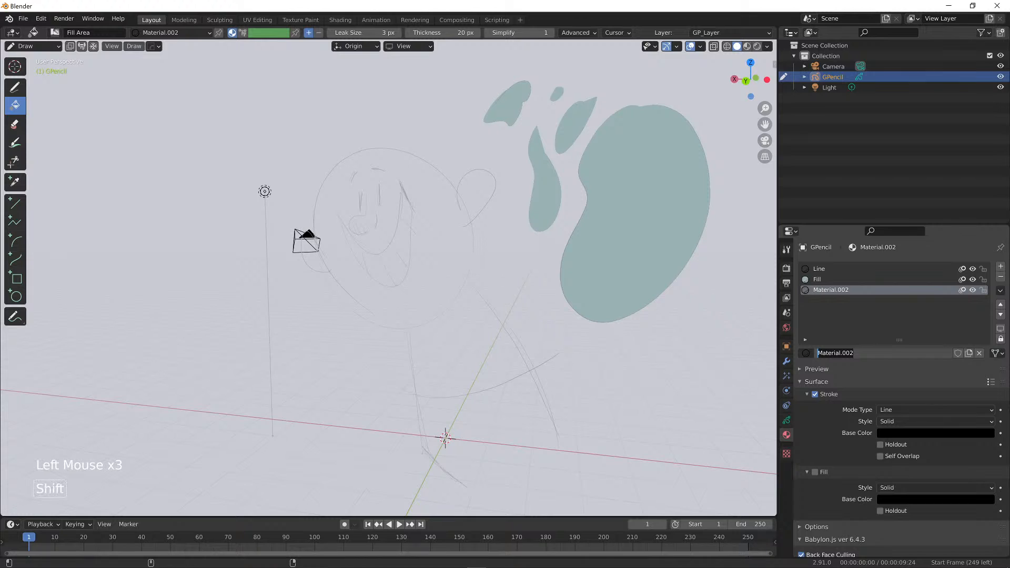
type("NoLineFill")
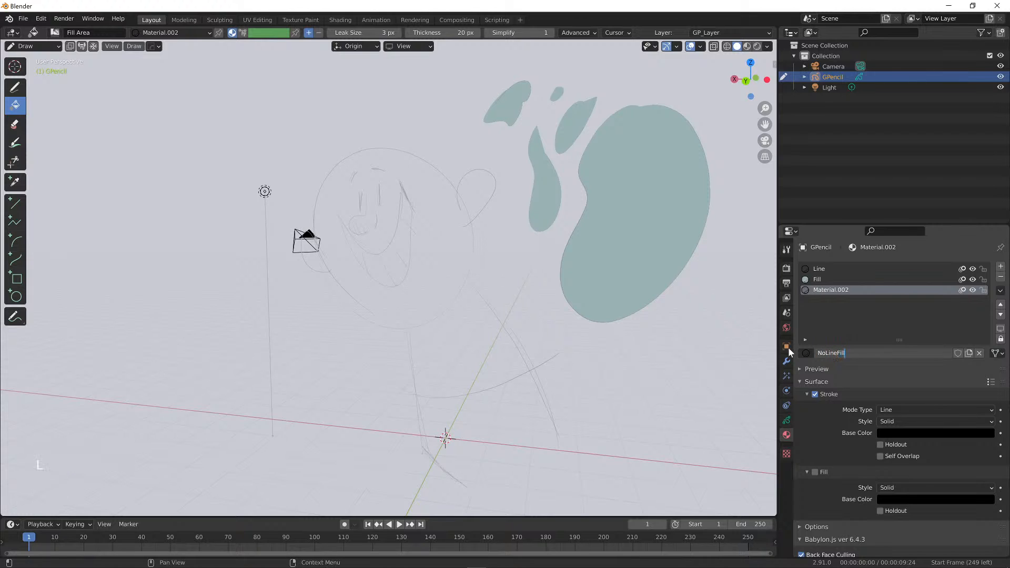
key("Return")
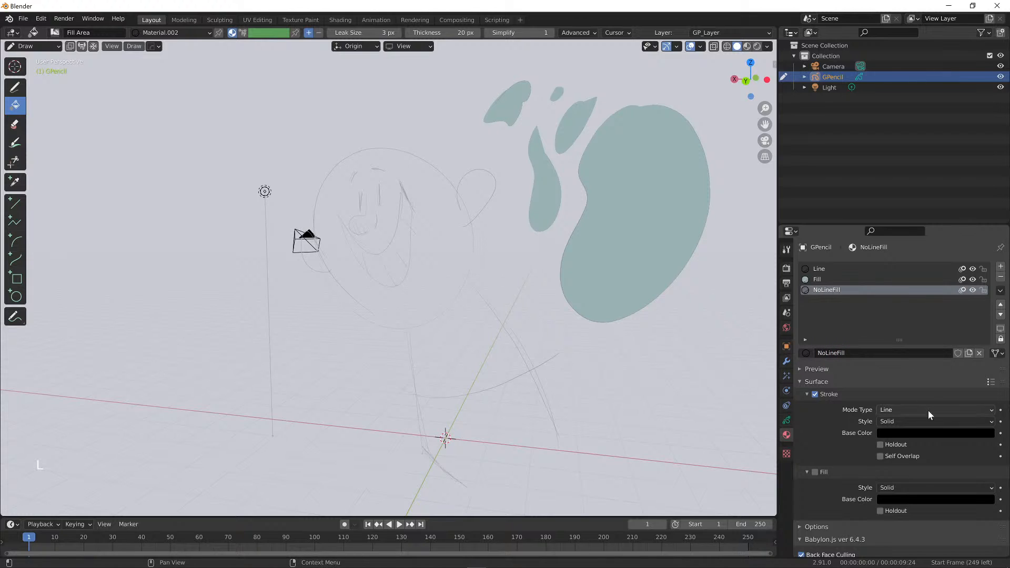
left_click(815, 394)
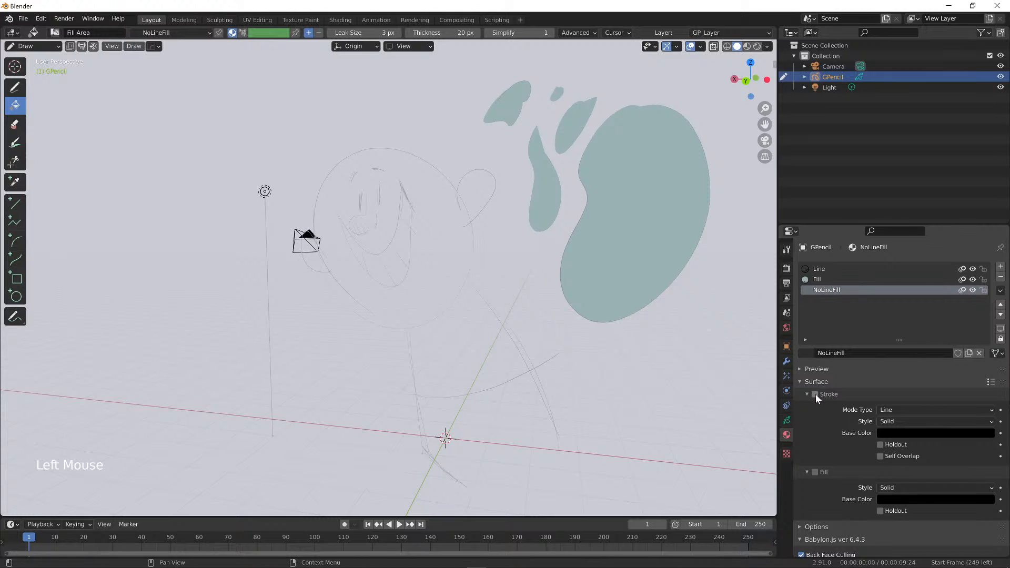
Enable the fill on the NoLineFill material and set its fill base colour to a pale green
left_click(816, 472)
left_click(892, 499)
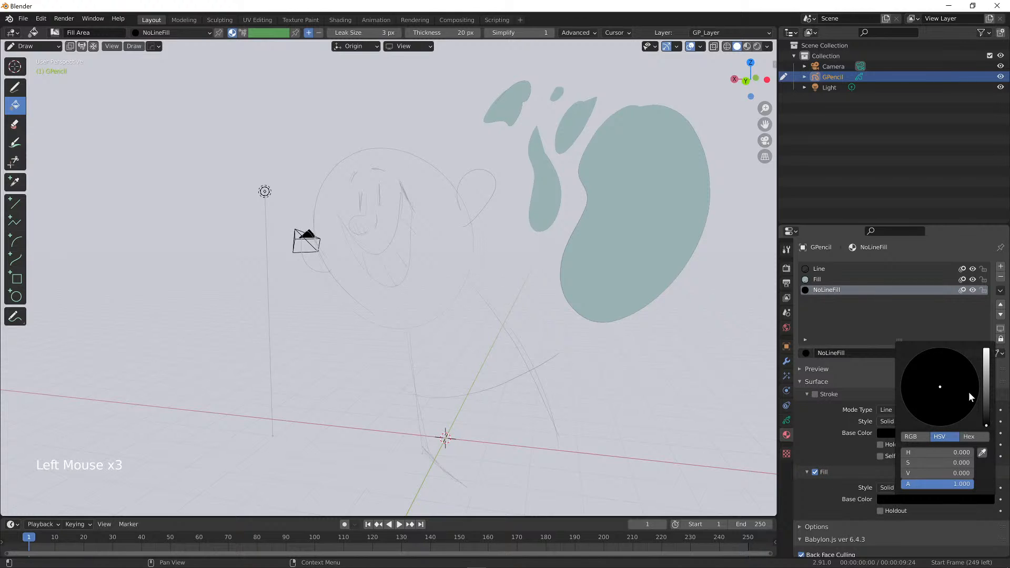
scroll(971, 397, "up", 10)
left_click_drag(956, 388, 946, 391)
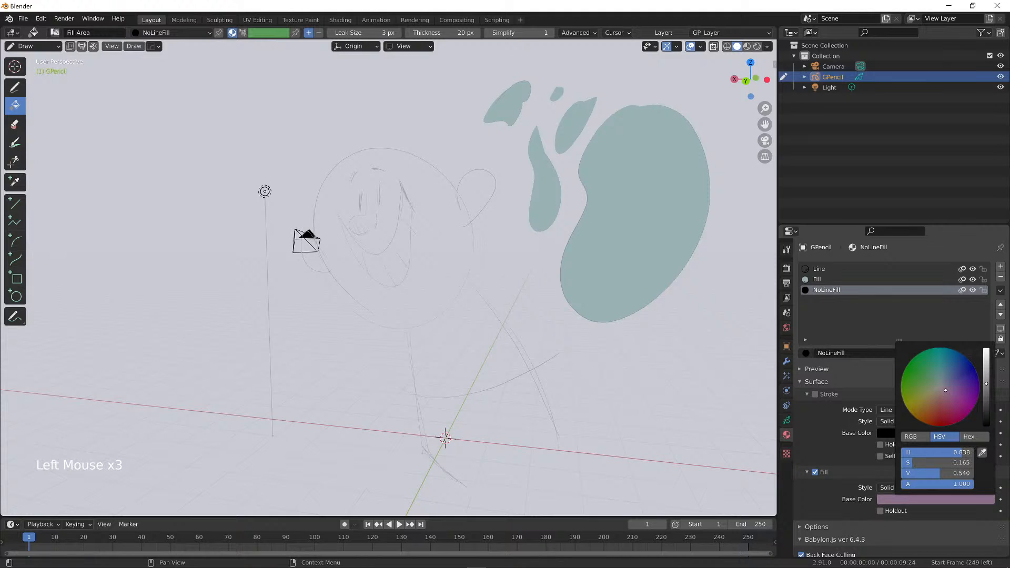
scroll(971, 397, "up", 6)
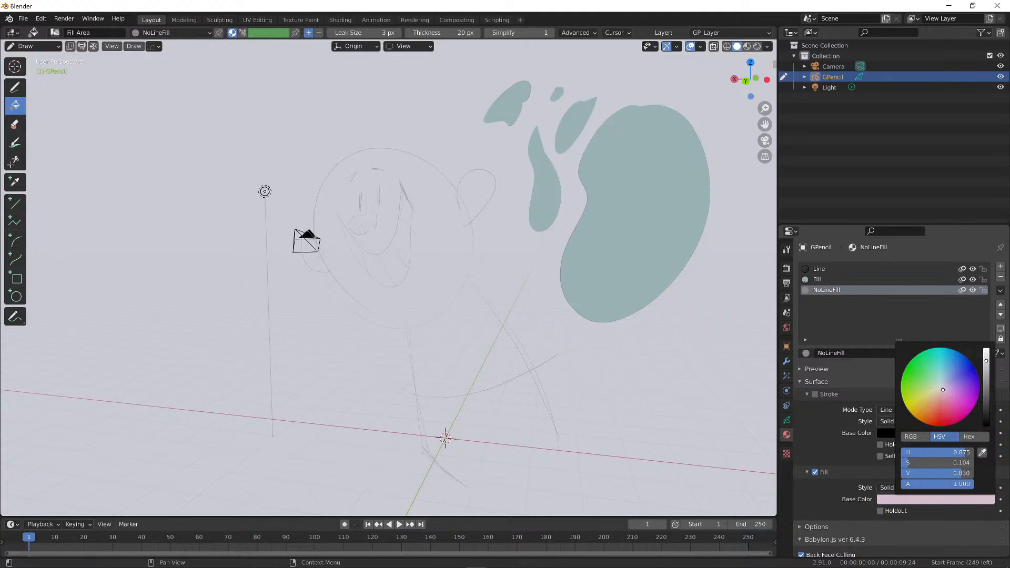
left_click_drag(939, 391, 935, 383)
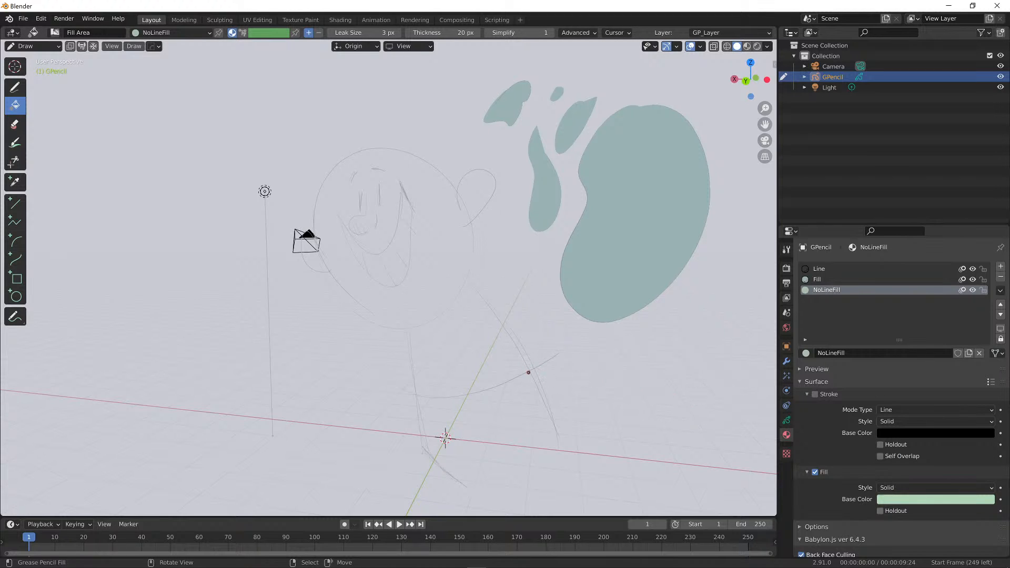
Change the Fill material's fill base colour to a medium blue
mouse_move(529, 372)
middle_mouse_down()
mouse_move(510, 363)
mouse_move(526, 356)
mouse_move(526, 384)
mouse_move(552, 384)
middle_mouse_up()
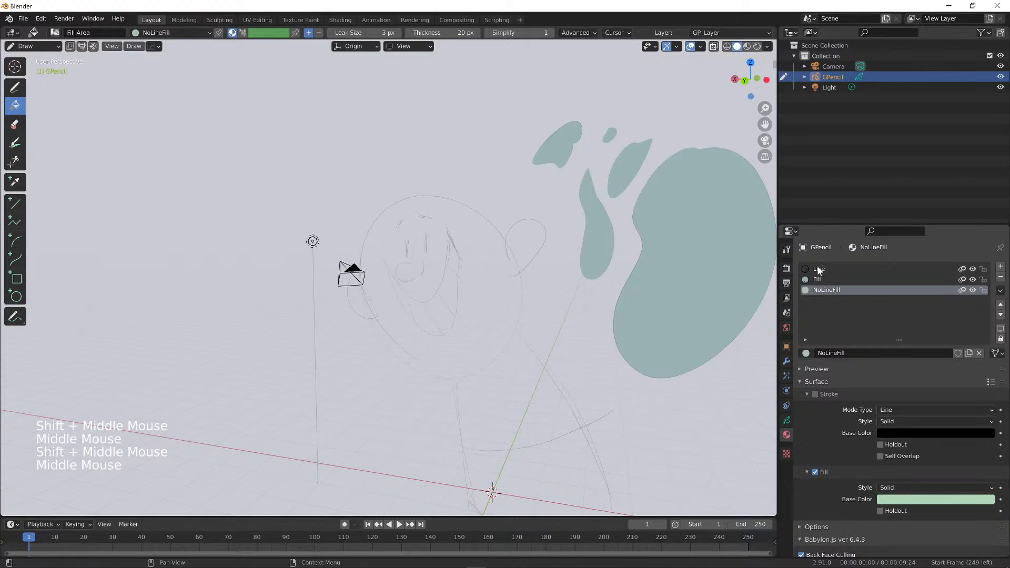
left_click(821, 278)
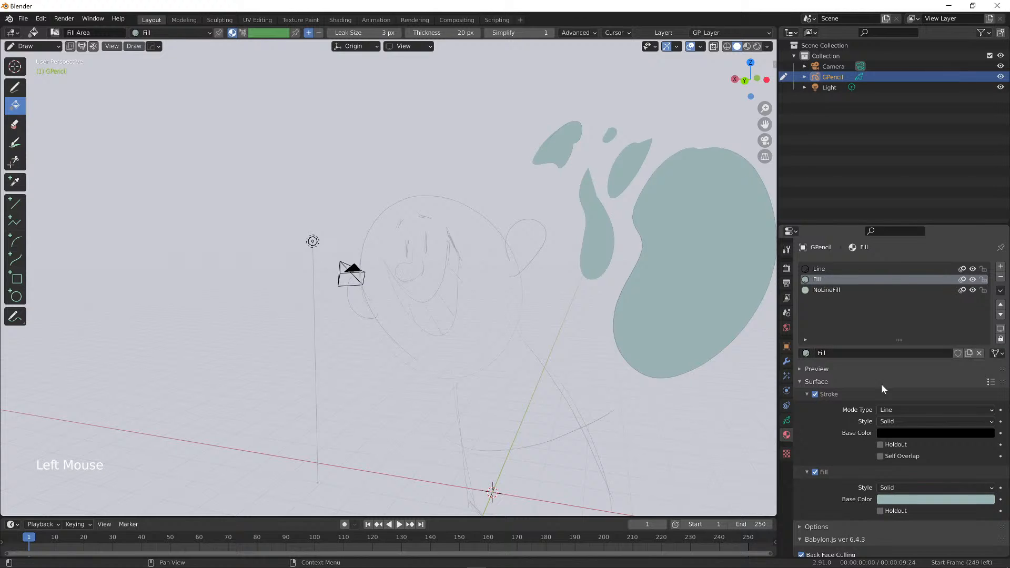
left_click(909, 500)
left_click(951, 373)
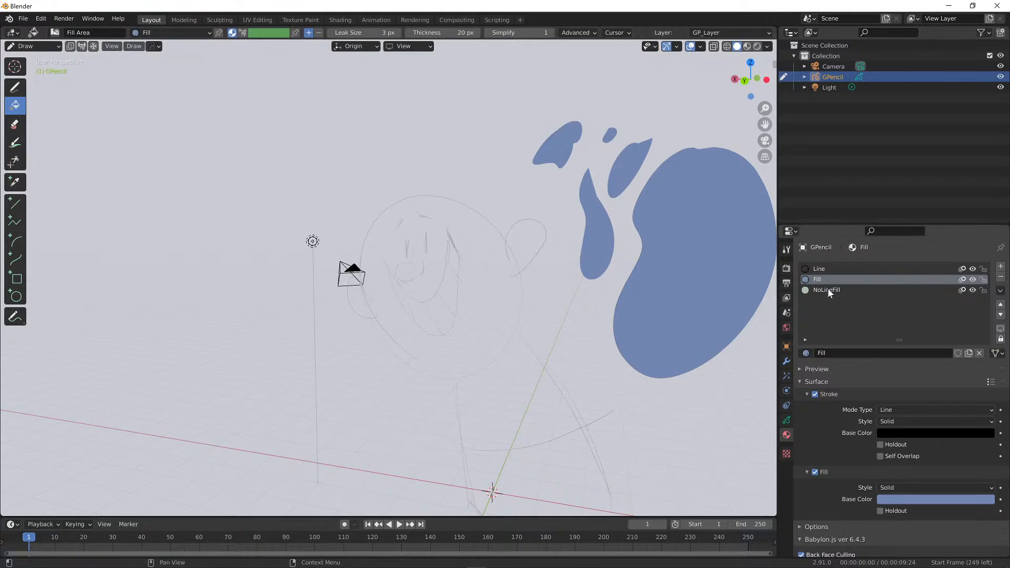
Try a near-white fill with value 0.887 on the Line material, and turn the fill off again
middle_click_drag(462, 371, 497, 371)
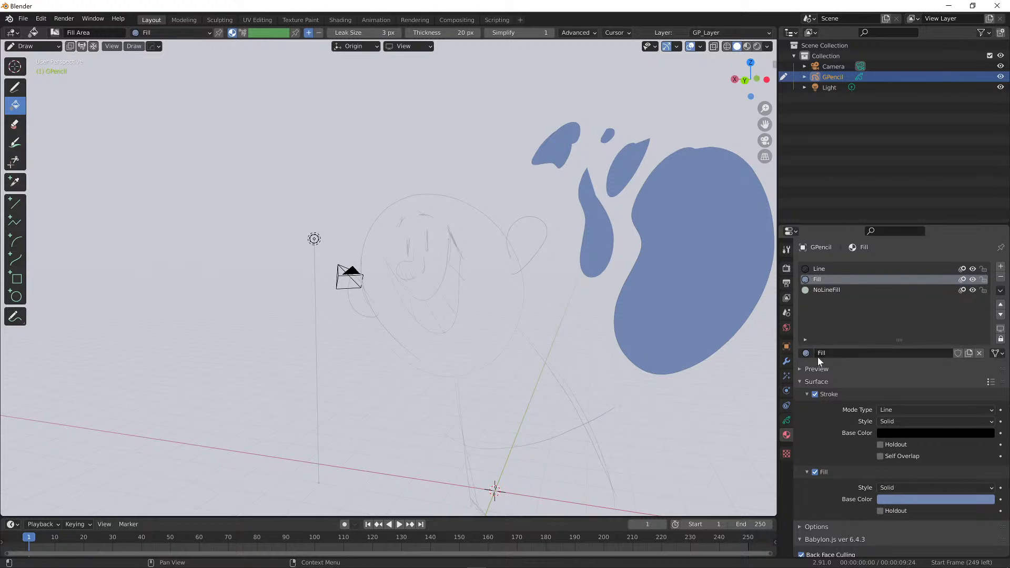
left_click(826, 270)
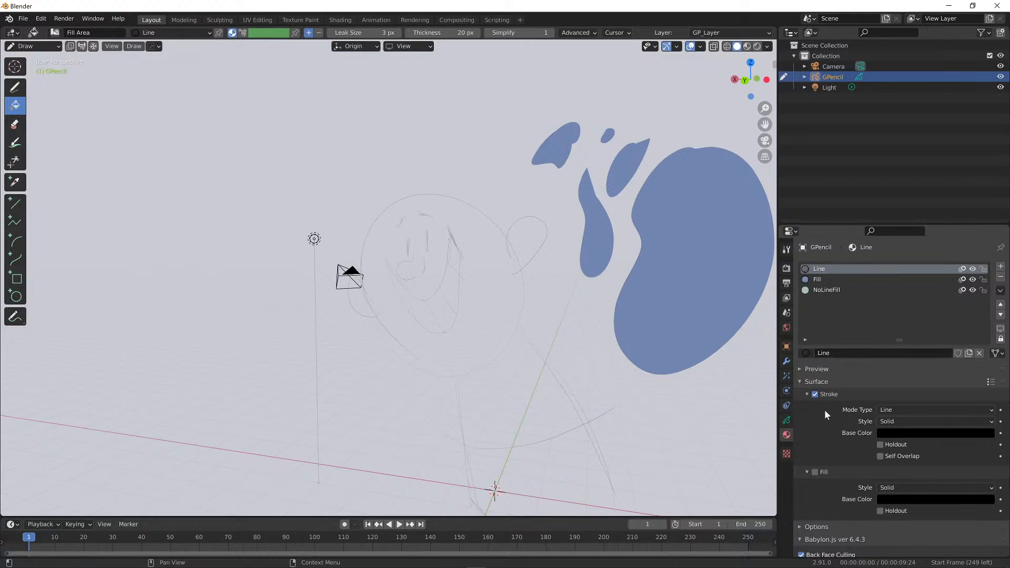
left_click(804, 380)
left_click(813, 382)
left_click(815, 472)
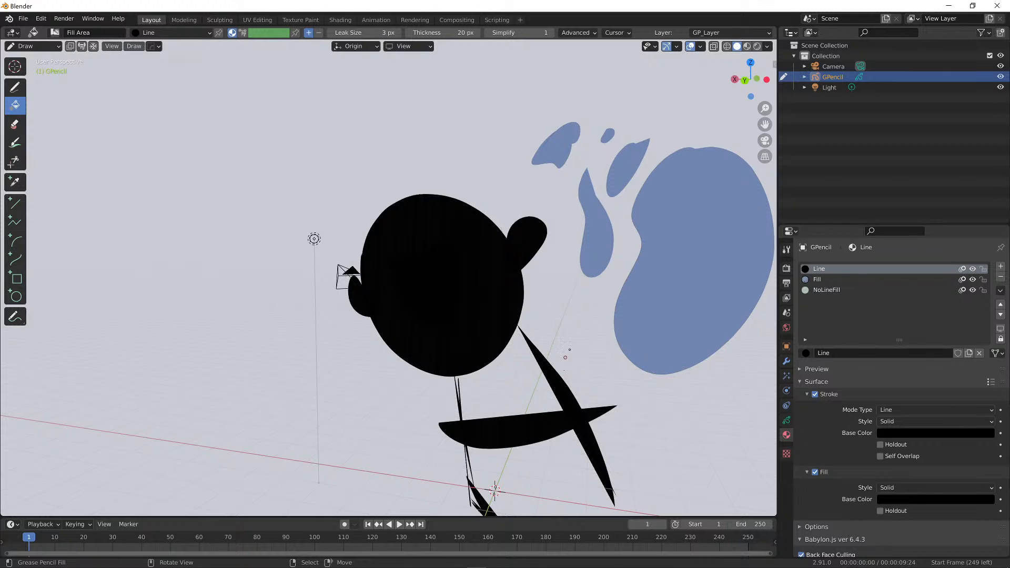
left_click(942, 434)
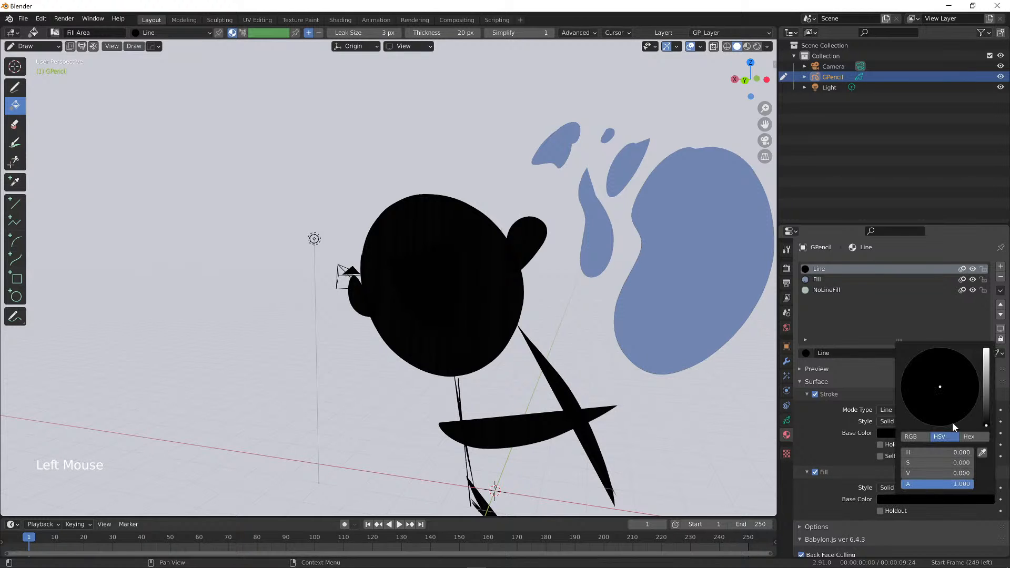
left_click_drag(983, 388, 987, 355)
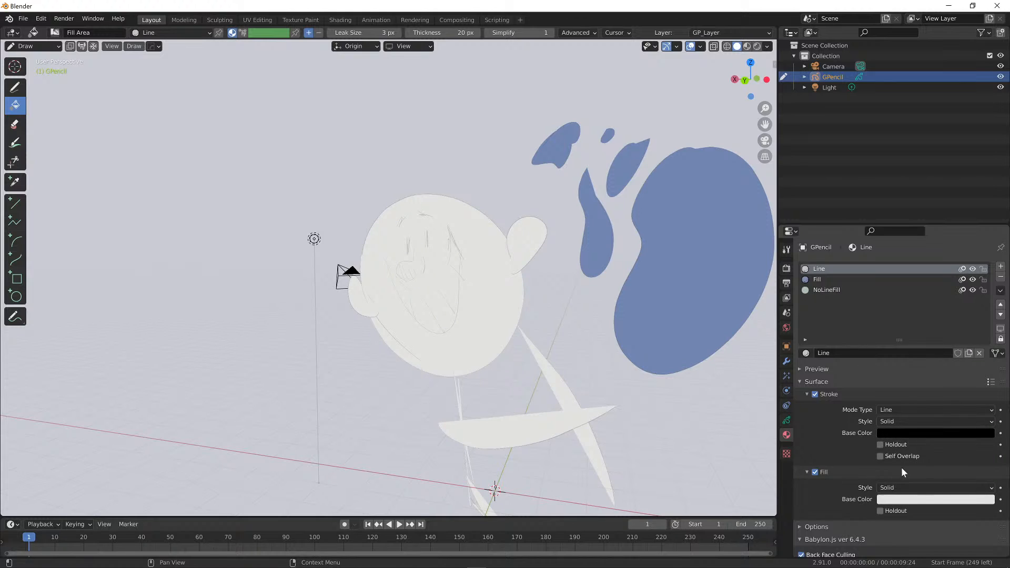
left_click(904, 488)
left_click(816, 472)
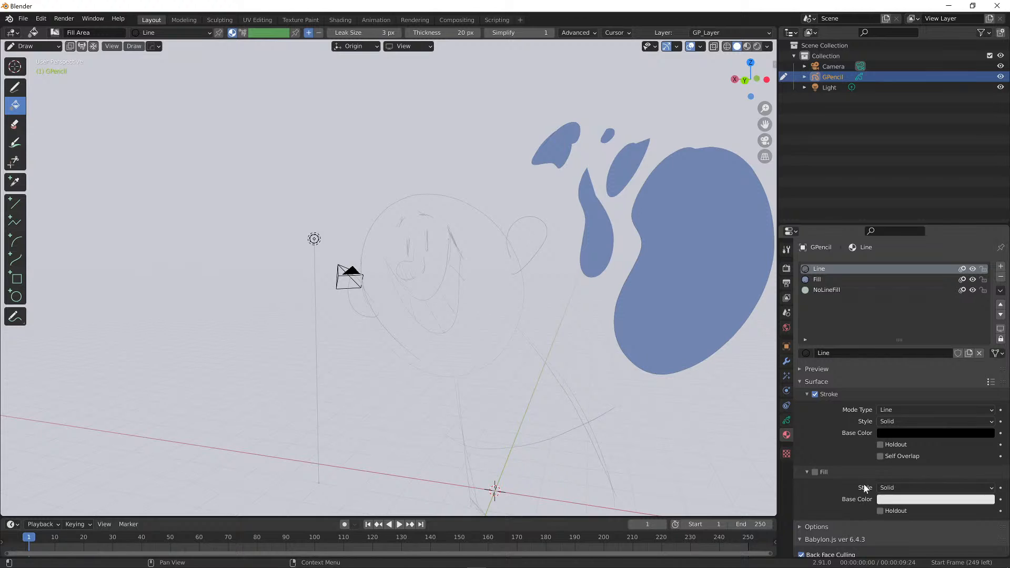
Re-enable the Line material's fill to tint its base colour a pale grey-green, leaving the fill turned off
left_click(814, 472)
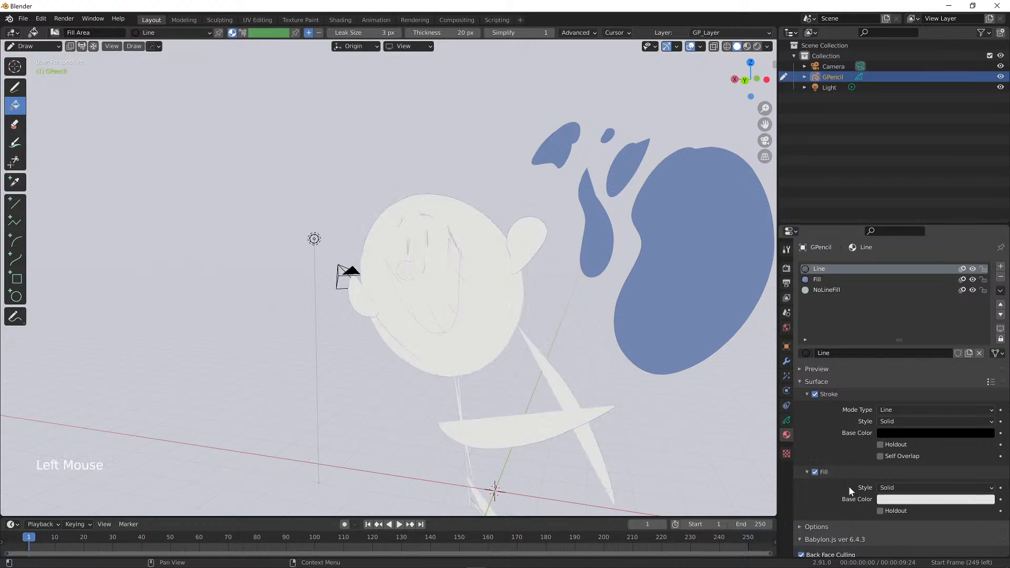
left_click(893, 500)
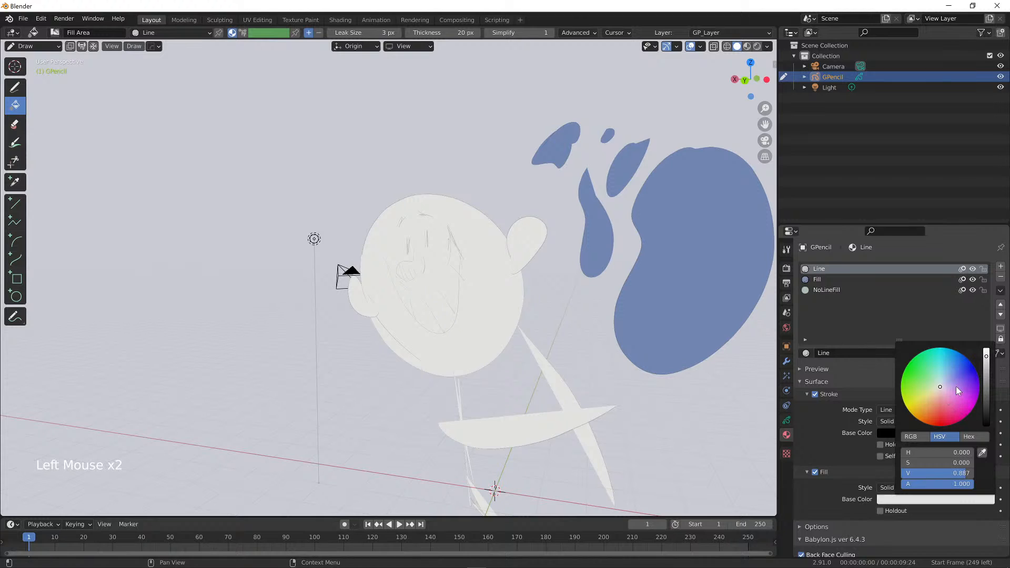
left_click_drag(987, 358, 939, 386)
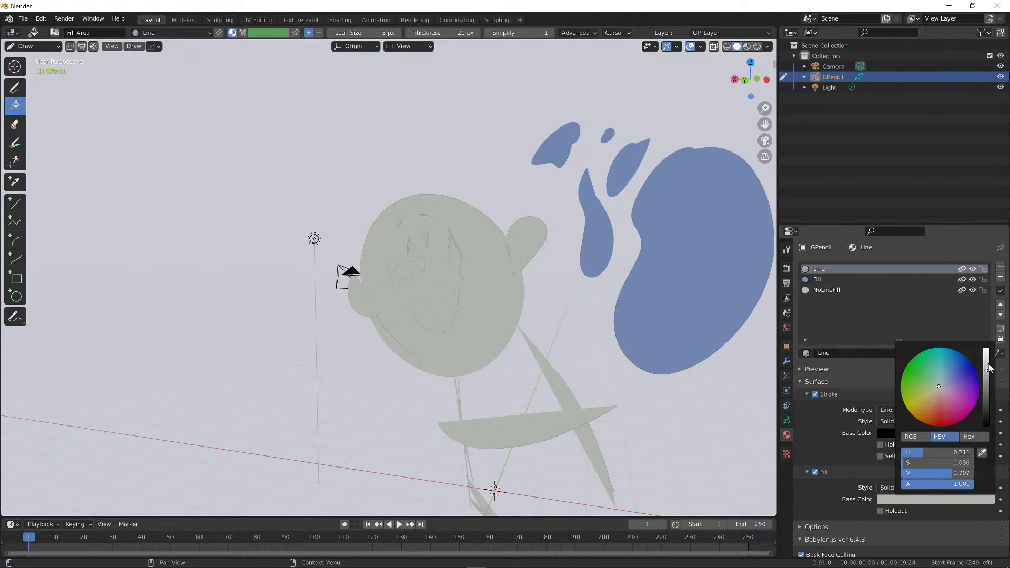
left_click(987, 367)
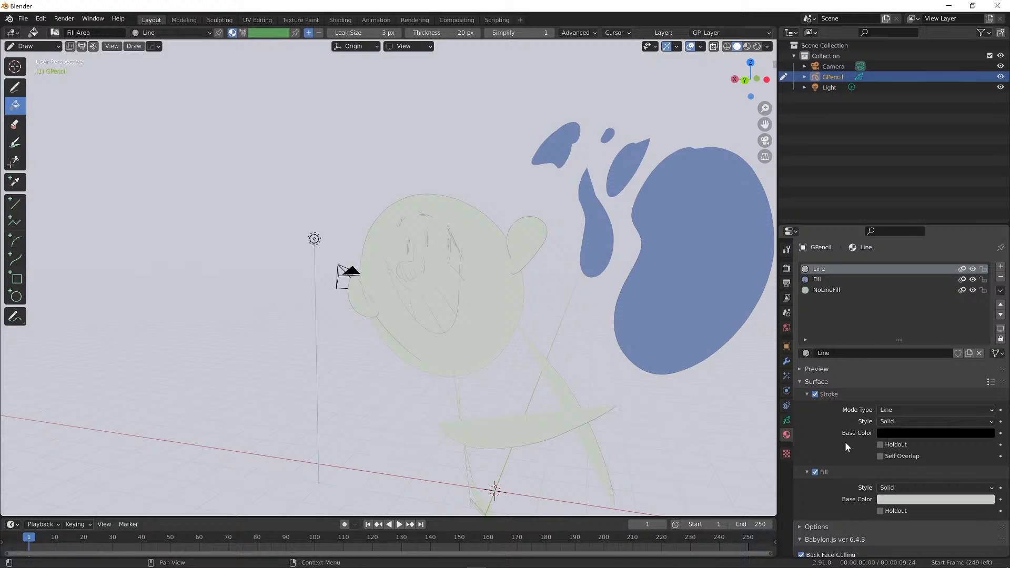
left_click(815, 472)
Show the Grease Pencil object's layers and toggle the visibility of GP_Layer off and on
left_click(787, 421)
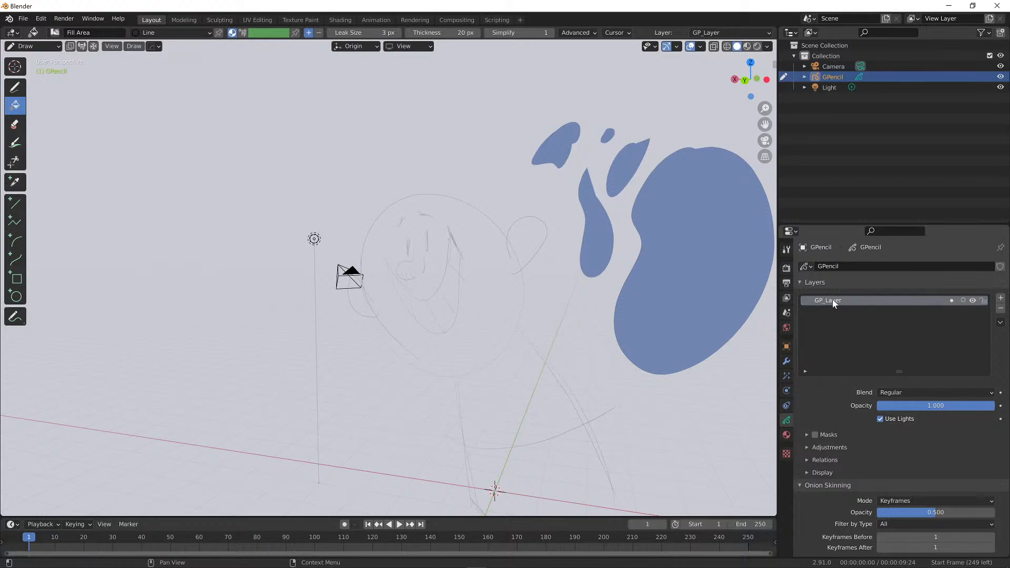
left_click(974, 299)
left_click(974, 300)
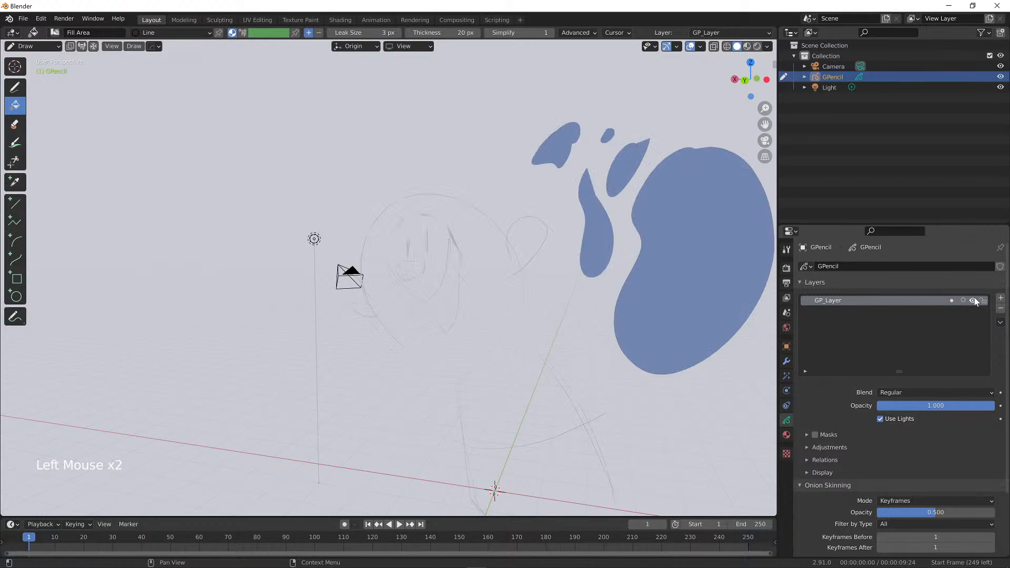
left_click(973, 300)
left_click(974, 300)
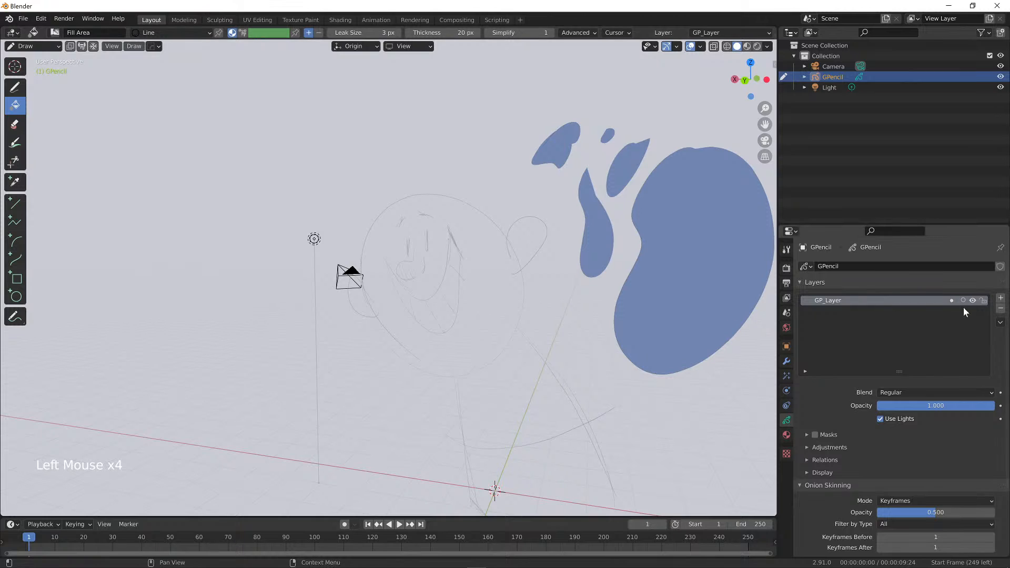
left_click(974, 301)
left_click(974, 300)
Rename the Grease Pencil object's existing layer to FG Test
double_click(833, 301)
key("ctrl+a")
type("Test")
key("Return")
triple_click(829, 301)
key("Home")
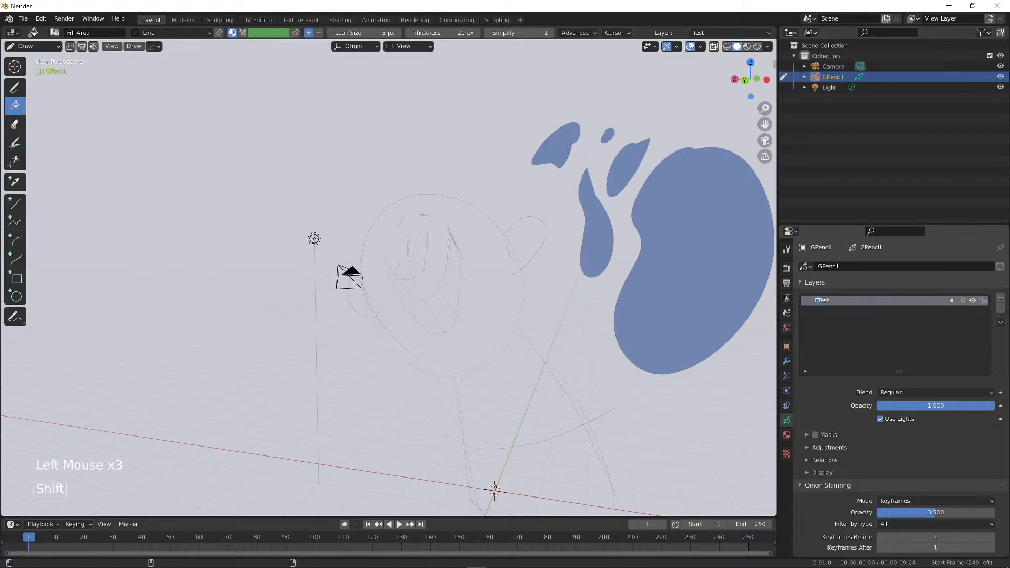
type("FG")
key("Return")
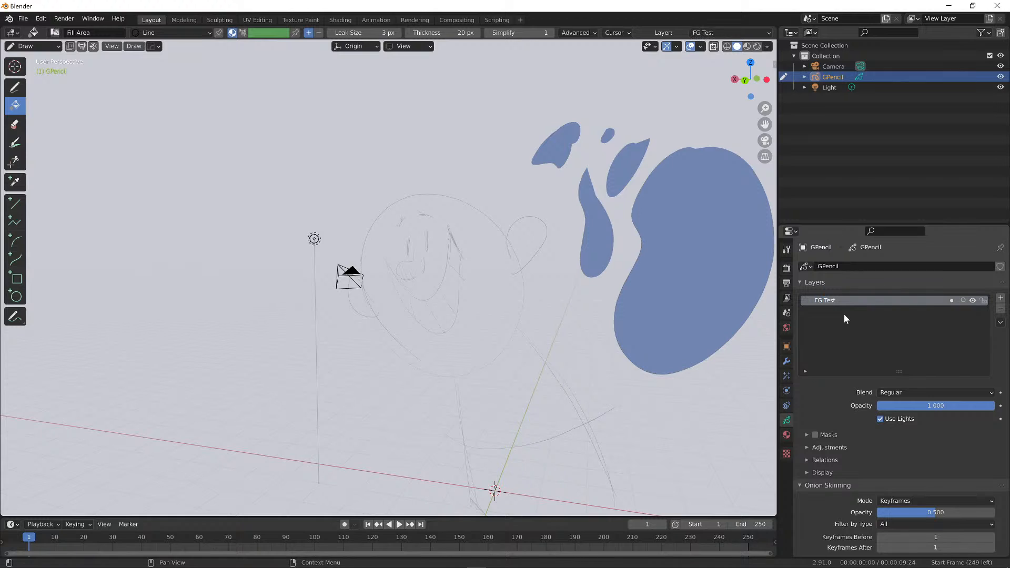
Add a second layer to the Grease Pencil object and name it BG Test
left_click(1000, 299)
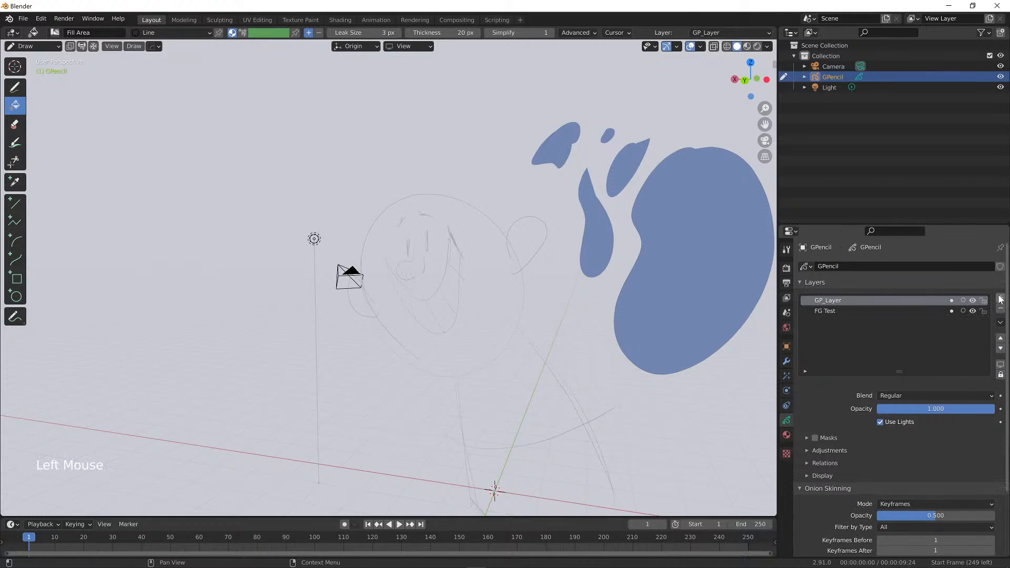
double_click(871, 301)
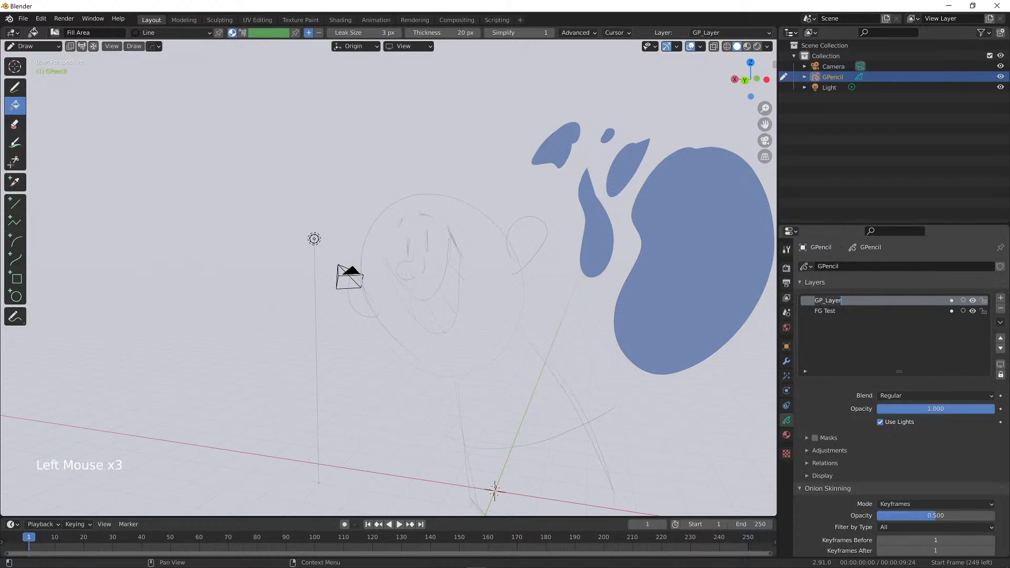
type("BG Test")
key("Return")
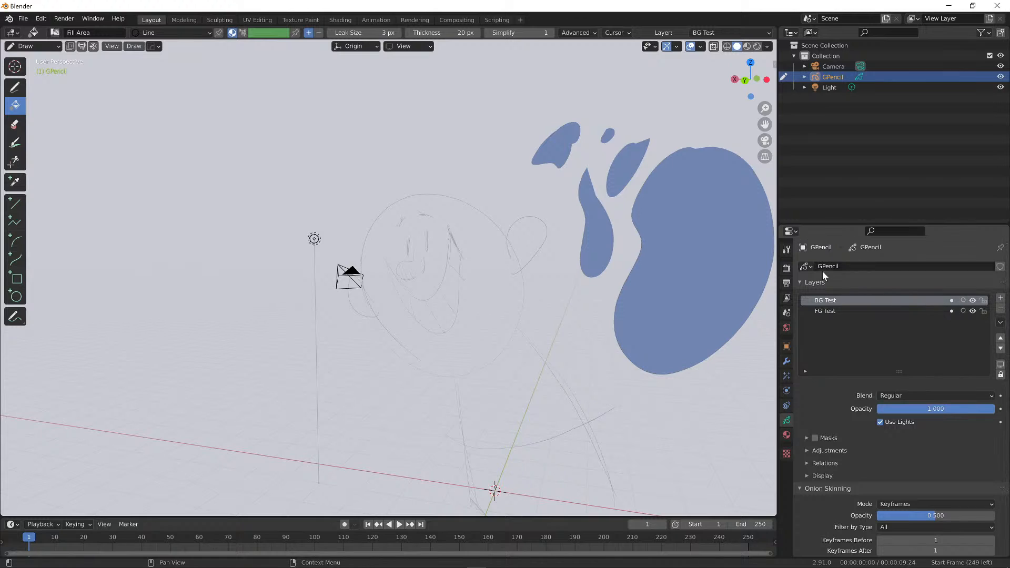
Move the BG Test layer below FG Test in the layer order
left_click(788, 435)
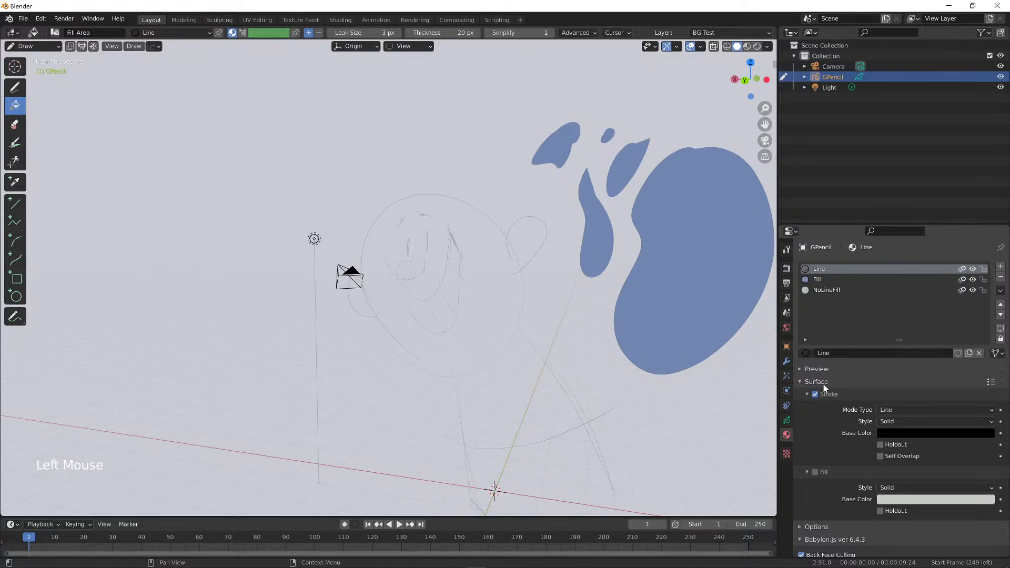
left_click(786, 421)
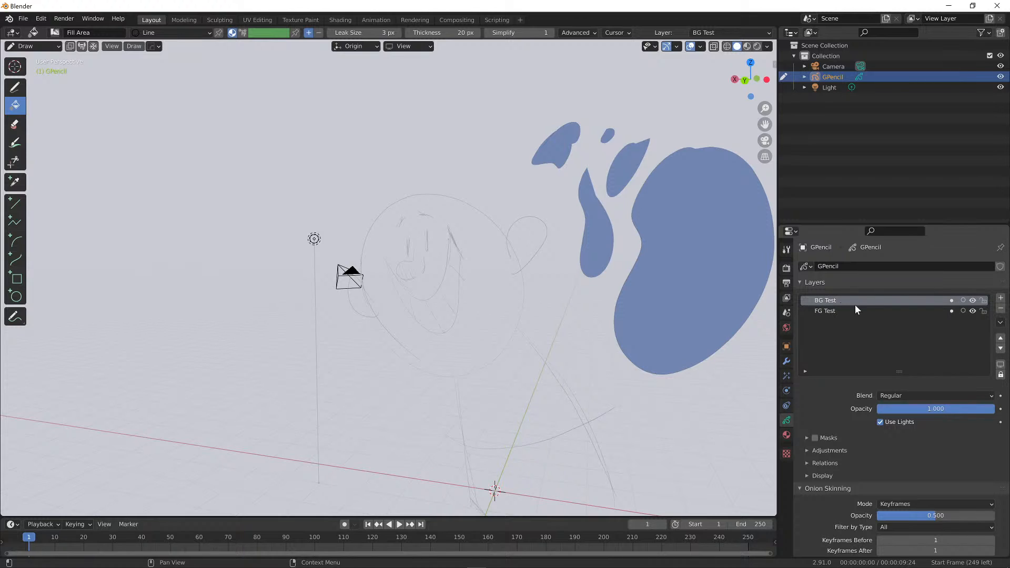
left_click(935, 303)
left_click(934, 304)
left_click(931, 300)
left_click(932, 301)
left_click(1002, 348)
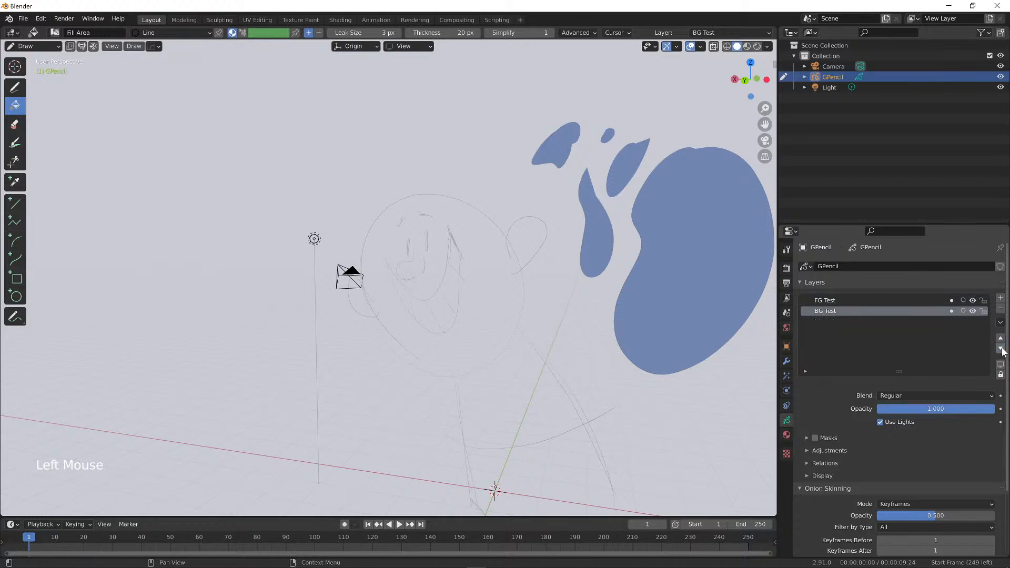
left_click(1001, 348)
left_click(1002, 349)
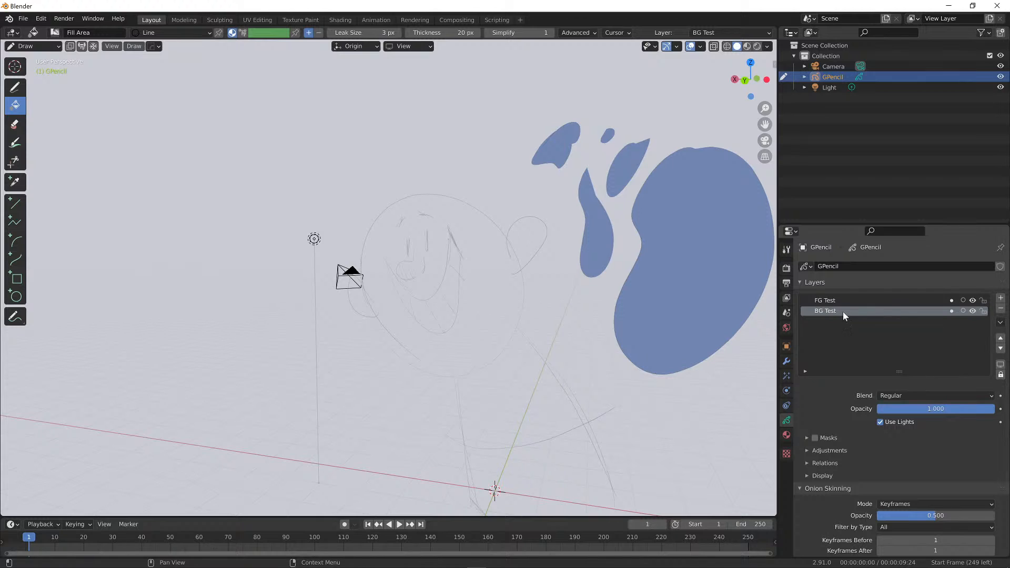
Toggle the FG Test layer's visibility off and on repeatedly, and try adjusting its opacity
left_click(821, 310)
left_click(973, 301)
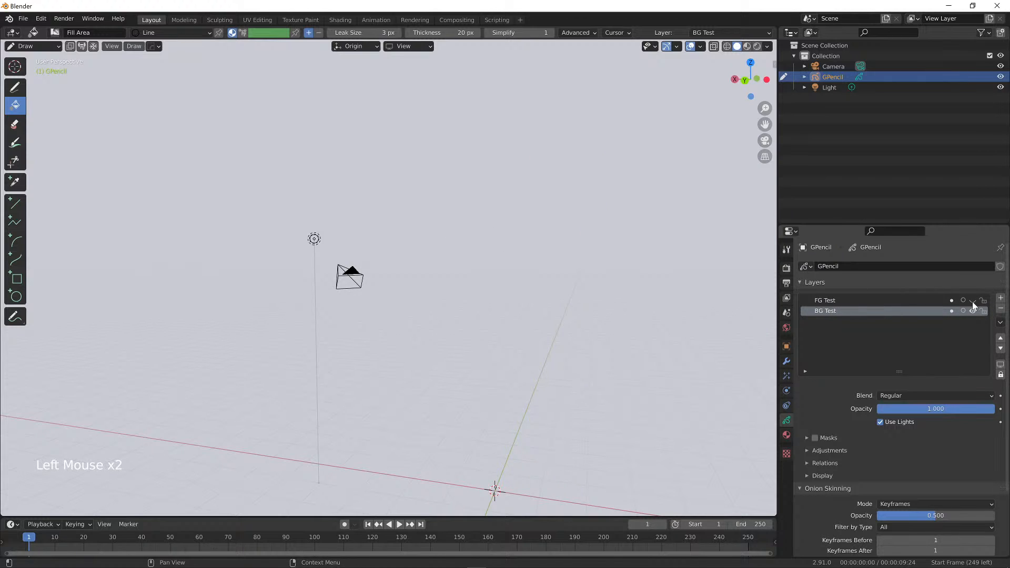
left_click(973, 300)
left_click(973, 300)
left_click(973, 300)
left_click(973, 300)
left_click(972, 299)
left_click(973, 299)
left_click(973, 299)
left_click(972, 300)
left_click(973, 299)
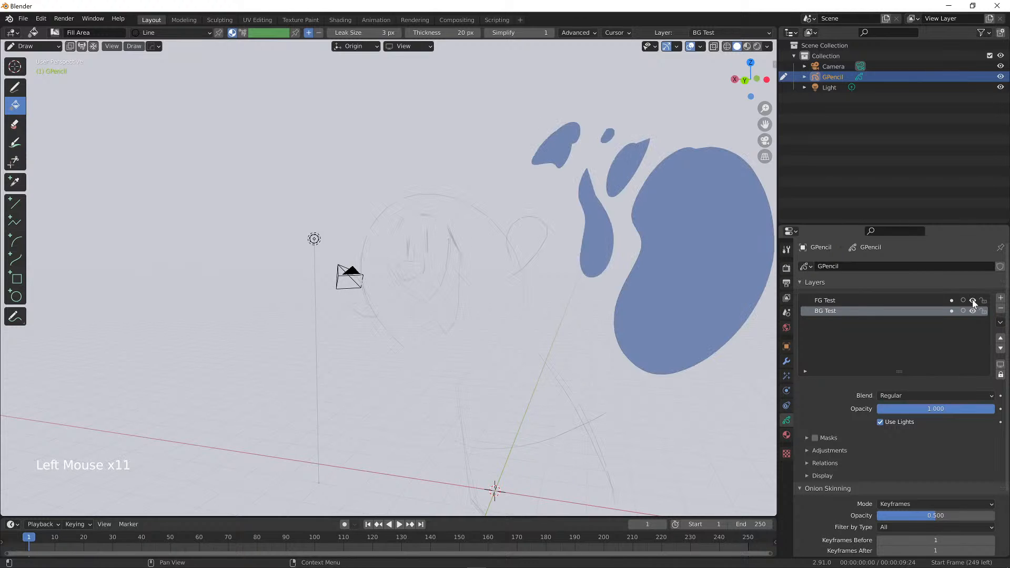
left_click(973, 300)
left_click(973, 300)
left_click(973, 300)
left_click(973, 300)
left_click(897, 303)
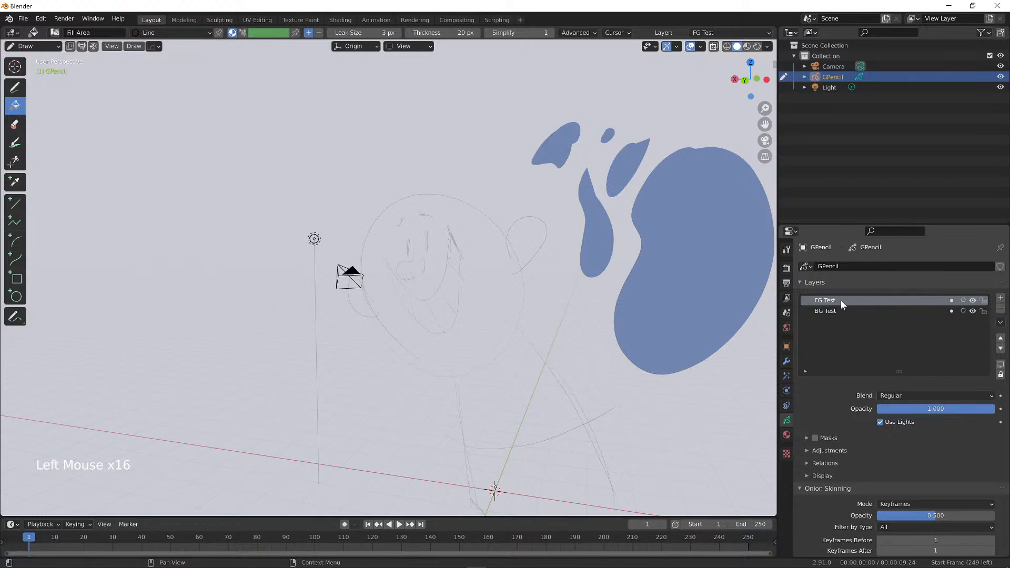
left_click_drag(964, 409, 992, 409)
Make BG Test the active layer and NoLineFill the active material
left_click(837, 312)
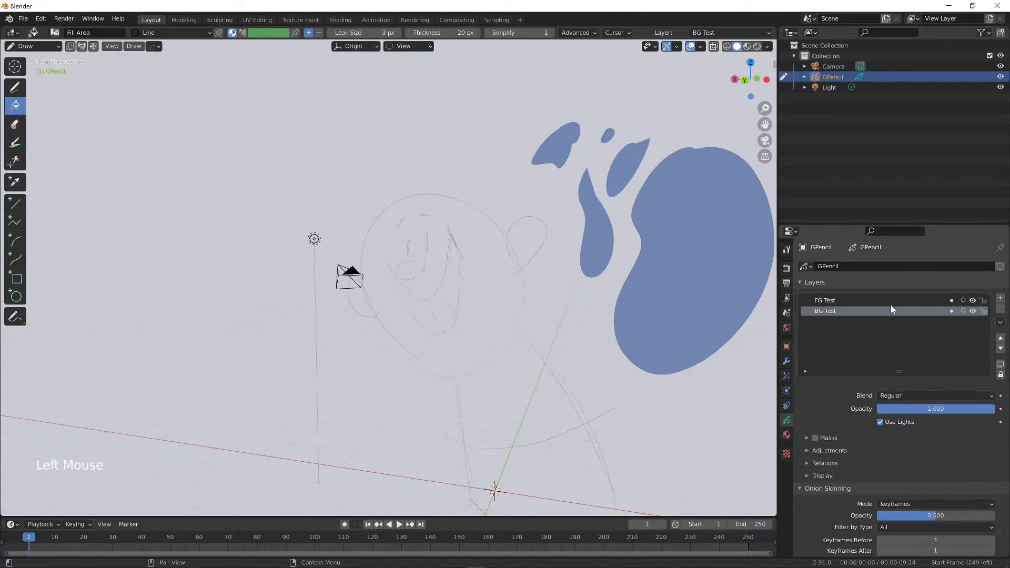
double_click(837, 312)
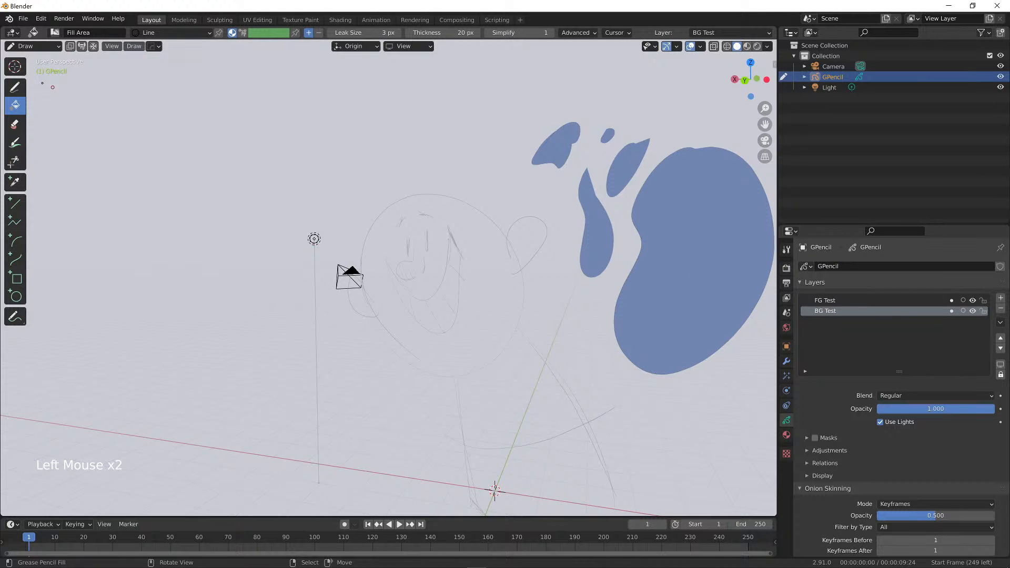
left_click(787, 435)
left_click(826, 289)
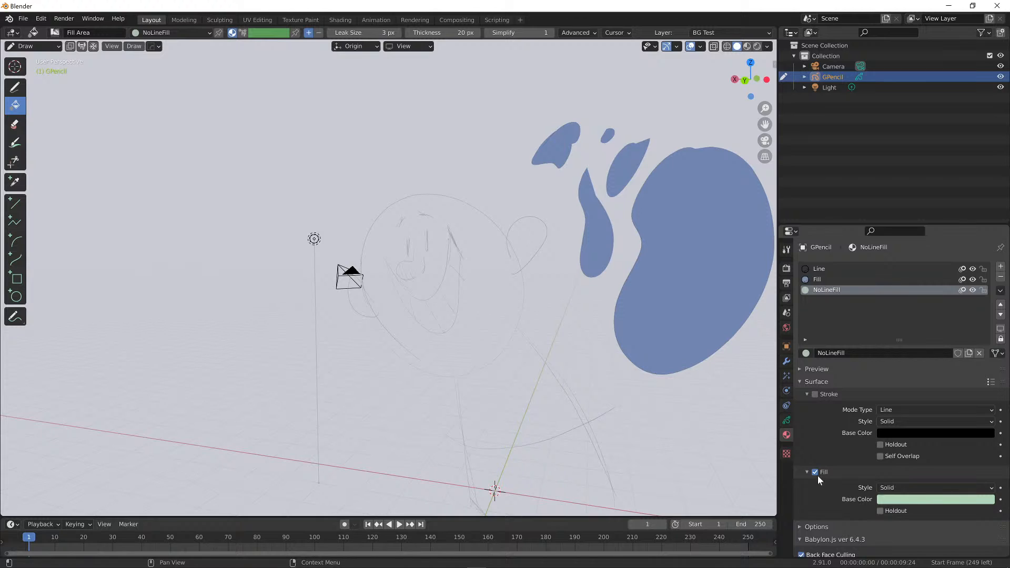
Fill the cartoon character's head, both ears and neck on the BG Test layer with the NoLineFill material
left_click(787, 421)
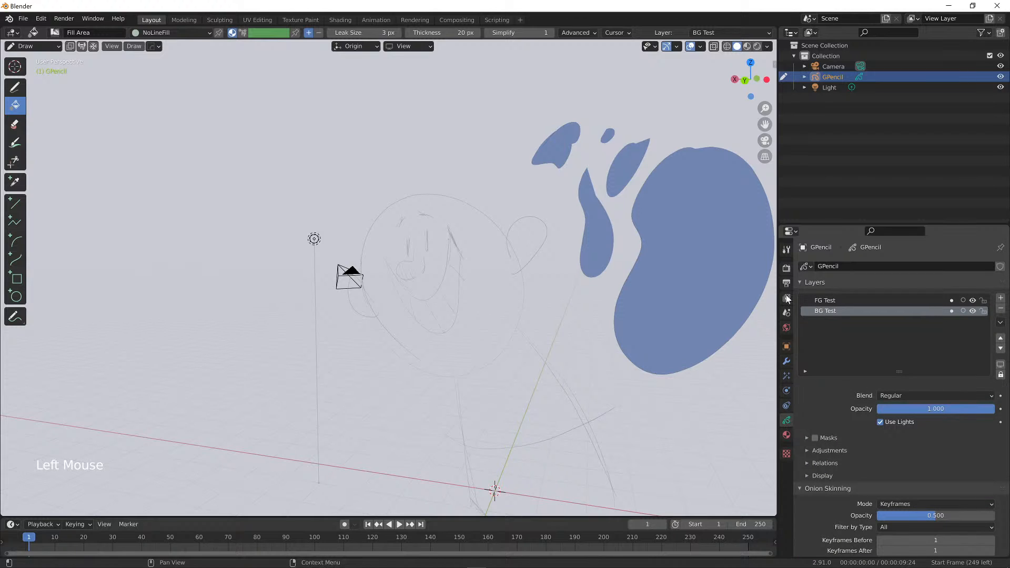
left_click(506, 325)
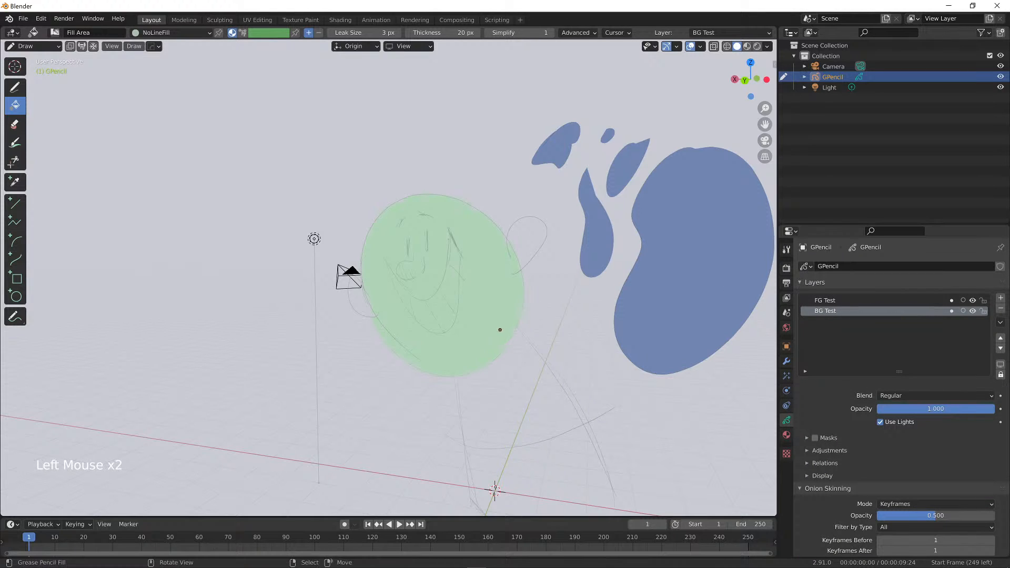
left_click(514, 251)
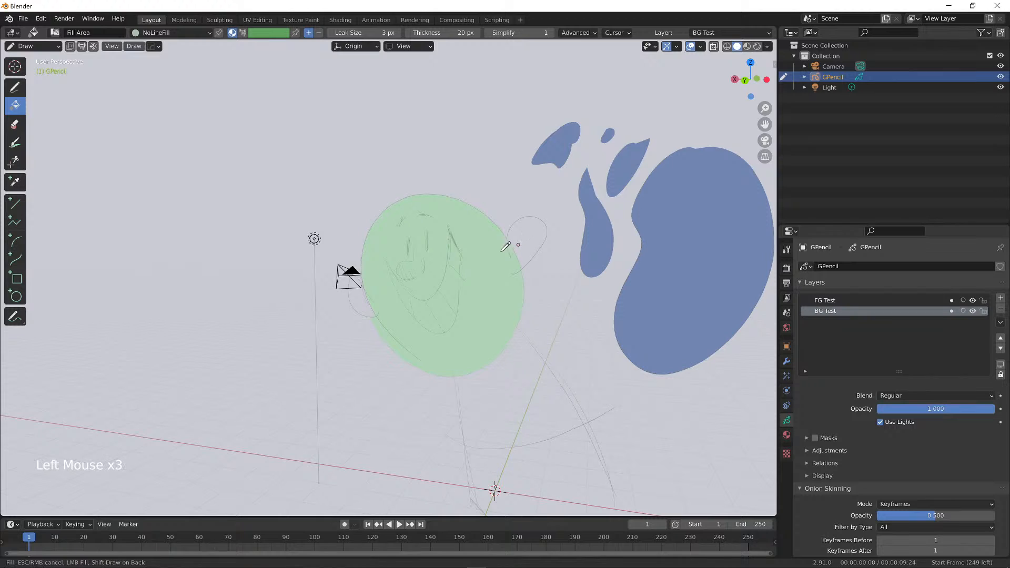
left_click(363, 298)
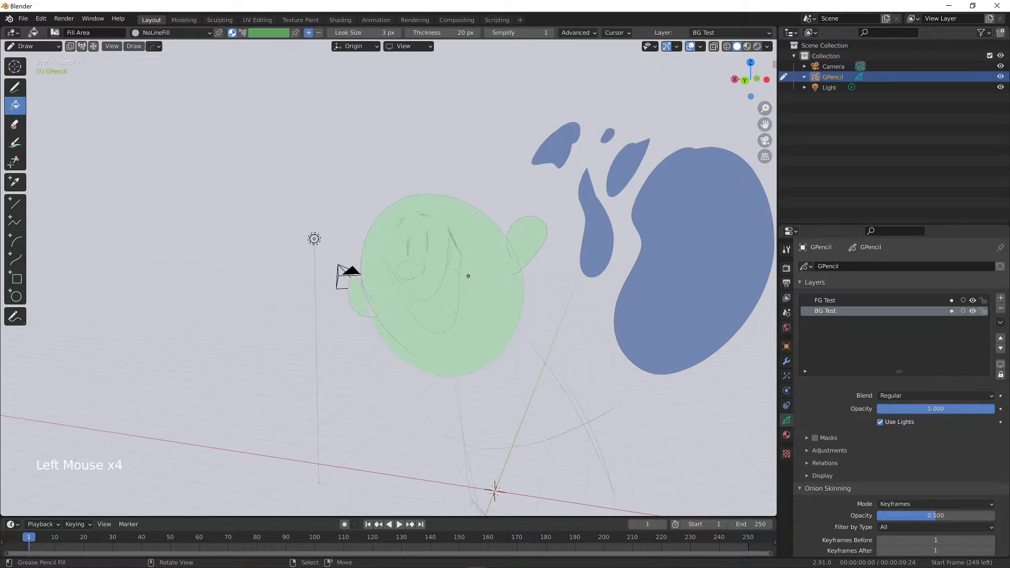
left_click(371, 310)
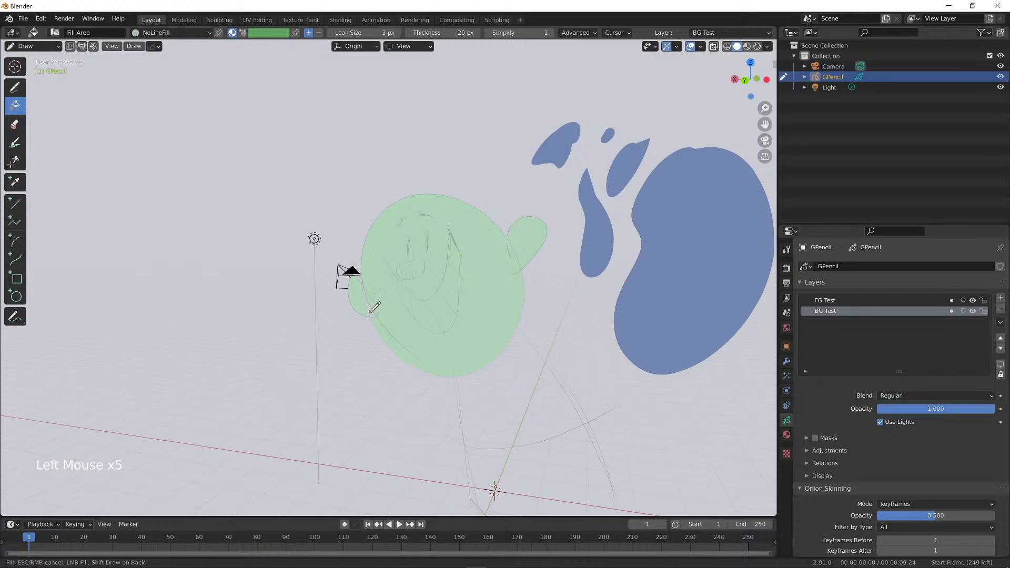
left_click(533, 396)
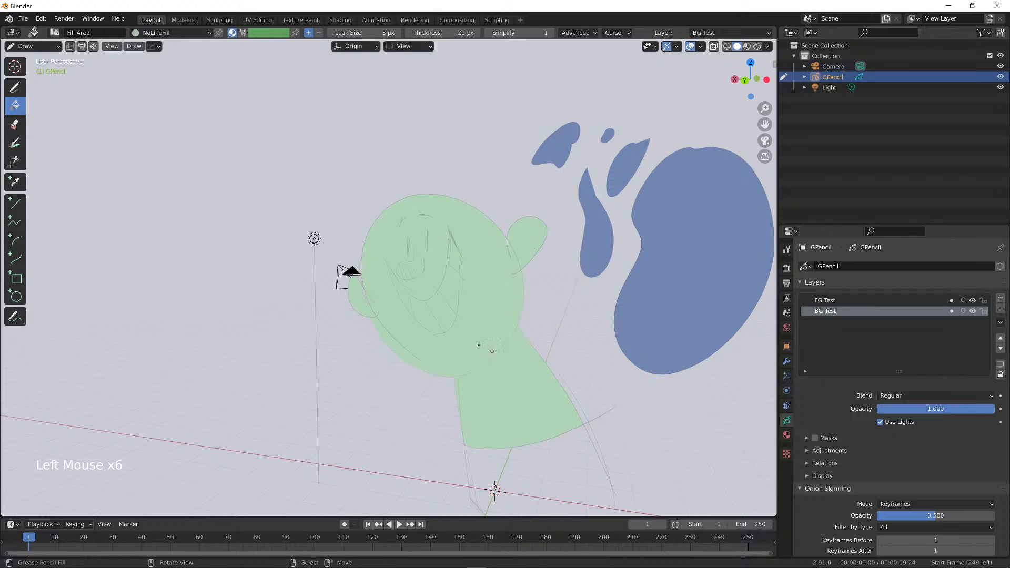
Examine from other angles how the fills sit against the outlines, and view the stroke placement and drawing plane options
mouse_move(492, 351)
middle_mouse_down("alt")
mouse_move(494, 309)
mouse_move(504, 309)
mouse_move(479, 325)
mouse_move(595, 323)
mouse_move(278, 324)
mouse_move(284, 368)
mouse_move(315, 305)
mouse_move(379, 293)
mouse_move(562, 305)
mouse_move(532, 316)
mouse_move(544, 307)
mouse_move(544, 268)
mouse_move(531, 296)
mouse_move(476, 255)
mouse_move(534, 218)
mouse_move(419, 263)
middle_mouse_up("alt")
left_click(405, 258)
middle_click_drag(419, 274, 400, 270)
middle_click_drag(399, 270, 413, 211, "shift")
left_click(397, 288)
mouse_move(484, 343)
middle_mouse_down()
mouse_move(474, 333)
mouse_move(523, 332)
mouse_move(534, 343)
mouse_move(430, 329)
middle_mouse_up()
scroll(528, 338, "down", 3)
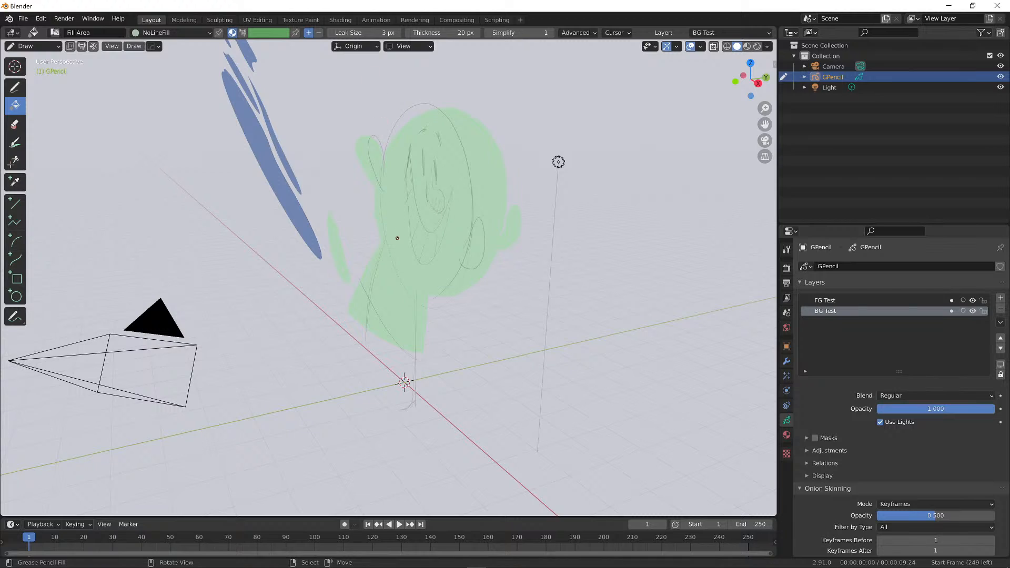
left_click(356, 47)
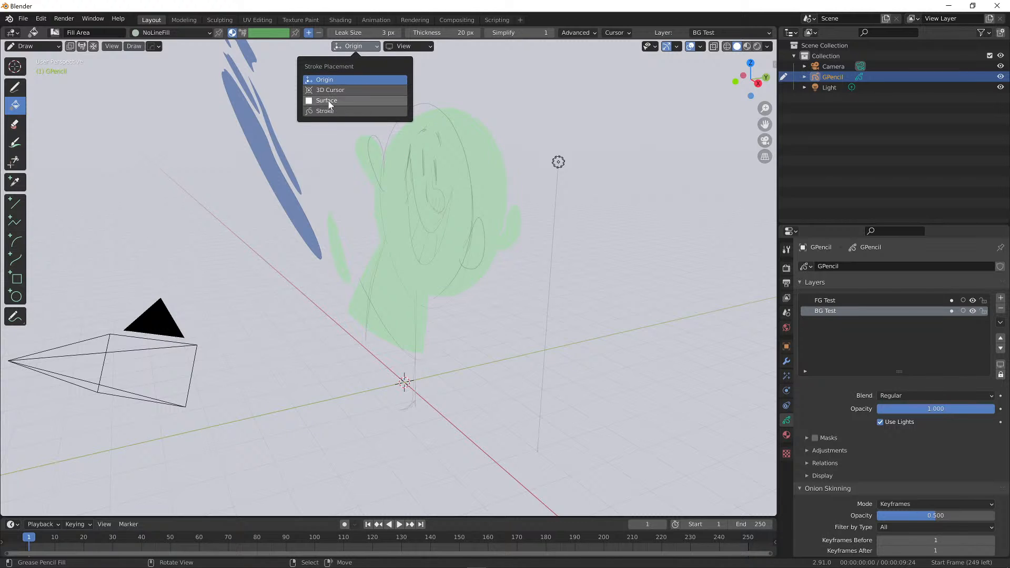
mouse_move(408, 47)
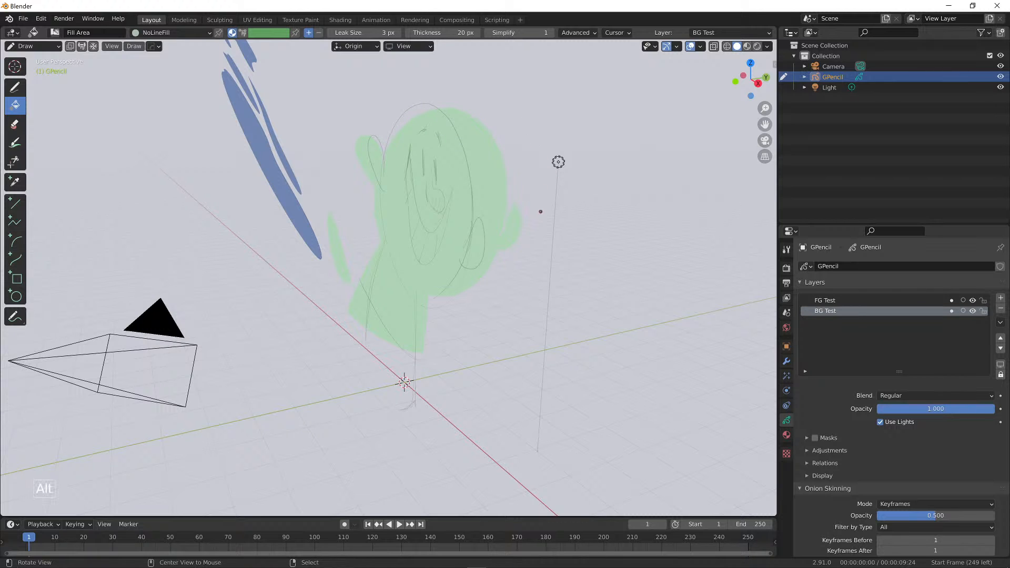
From a new viewing angle, fill the remaining gaps in the head and both ears with NoLineFill
mouse_move(559, 162)
middle_mouse_down("alt")
mouse_move(286, 147)
mouse_move(301, 142)
middle_mouse_up("alt")
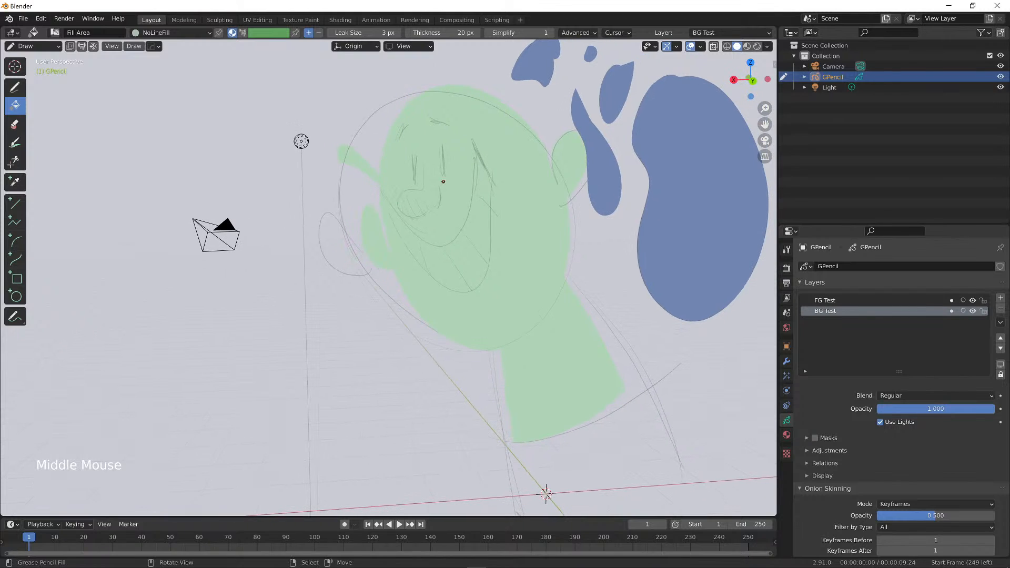
left_click(384, 139)
left_click(363, 189)
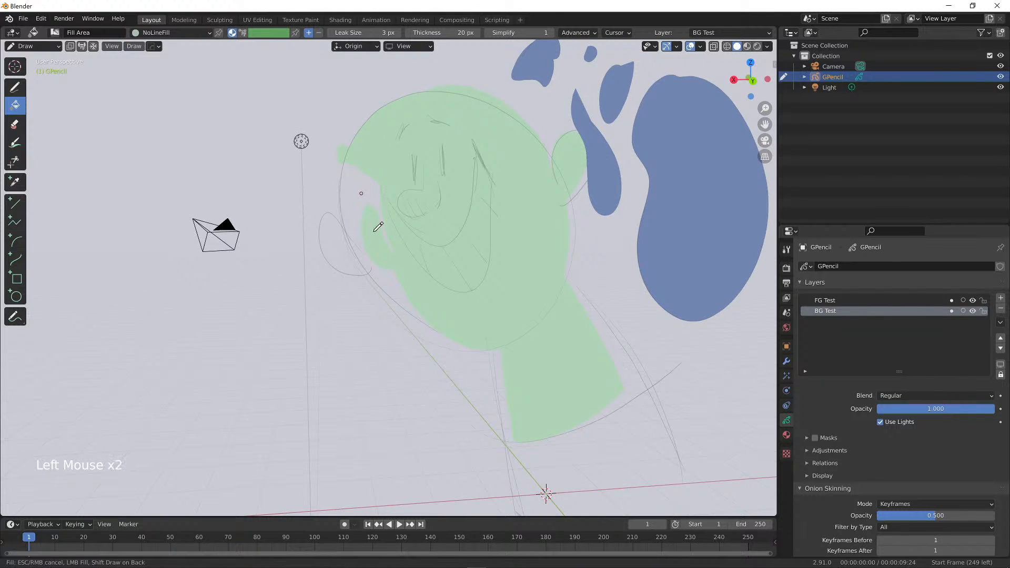
left_click(367, 217)
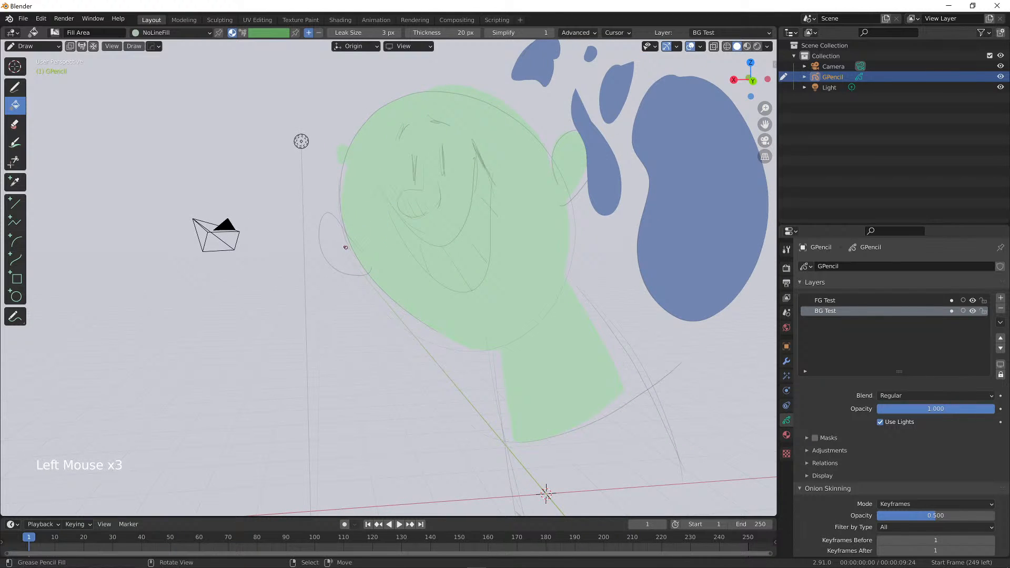
left_click(349, 245)
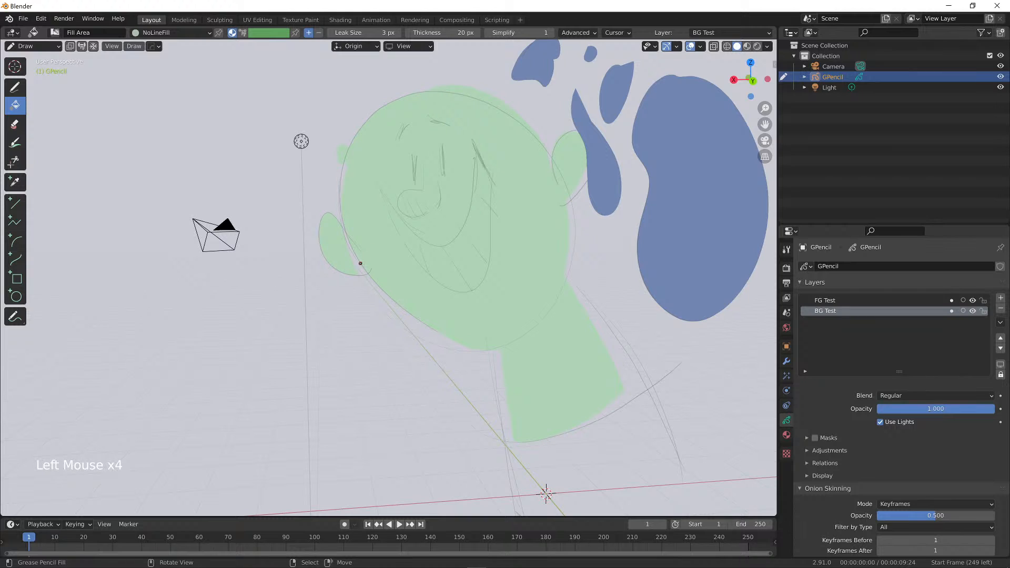
left_click(360, 263)
left_click(581, 185)
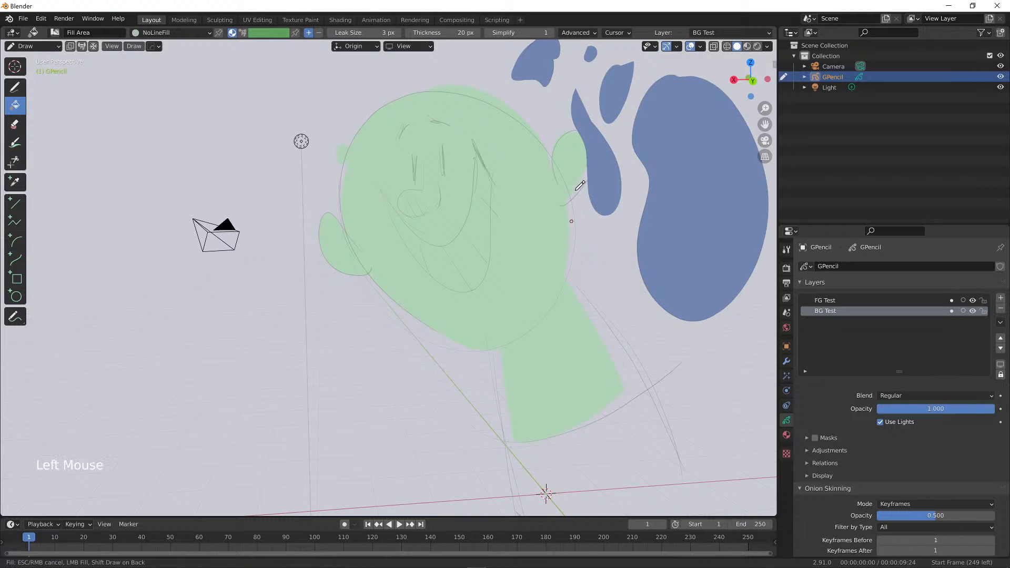
left_click(581, 183)
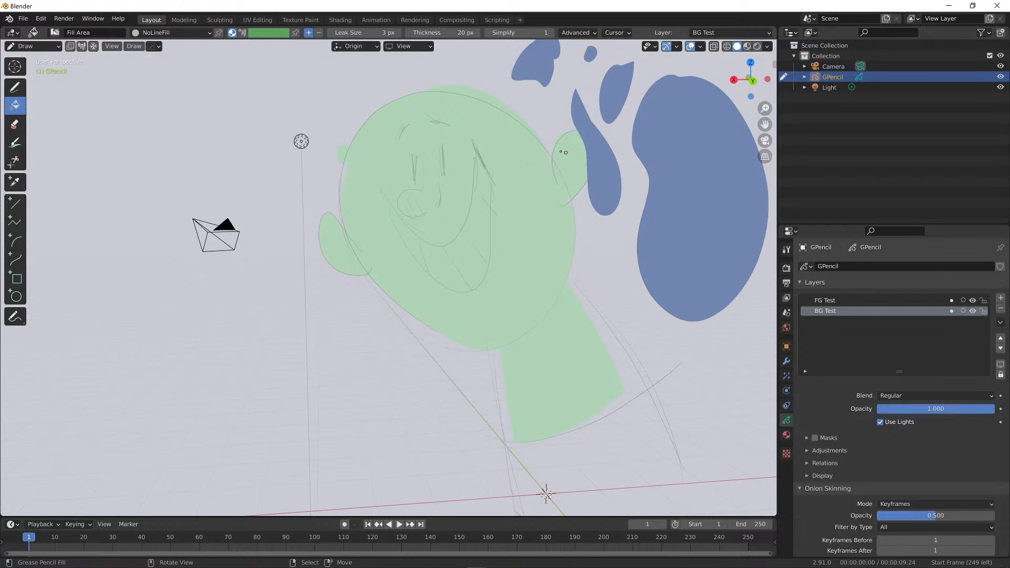
Examine the filled head from several angles and distances to compare fill and outline depth, and view the material settings
mouse_move(301, 141)
middle_mouse_down("alt")
mouse_move(451, 129)
mouse_move(523, 138)
mouse_move(346, 136)
middle_mouse_up("alt")
mouse_move(566, 220)
middle_mouse_down("alt")
mouse_move(453, 234)
mouse_move(480, 232)
mouse_move(478, 282)
mouse_move(462, 248)
mouse_move(357, 252)
middle_mouse_up("alt")
scroll(498, 225, "down", 7)
scroll(498, 225, "down", 1, "alt")
scroll(318, 223, "up", 6)
scroll(504, 259, "up", 2)
middle_click_drag(505, 258, 513, 257)
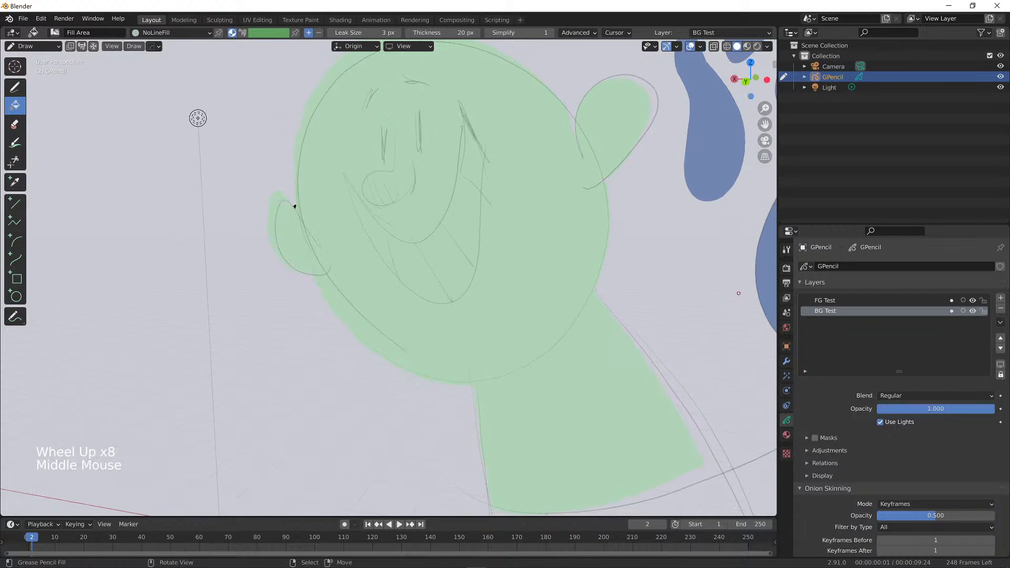
scroll(851, 320, "down", 3)
scroll(639, 298, "down", 4)
mouse_move(634, 285)
middle_mouse_down()
mouse_move(555, 286)
mouse_move(735, 288)
mouse_move(599, 293)
mouse_move(596, 275)
mouse_move(582, 275)
mouse_move(602, 303)
mouse_move(593, 286)
mouse_move(569, 298)
mouse_move(613, 284)
mouse_move(548, 296)
mouse_move(552, 281)
middle_mouse_up()
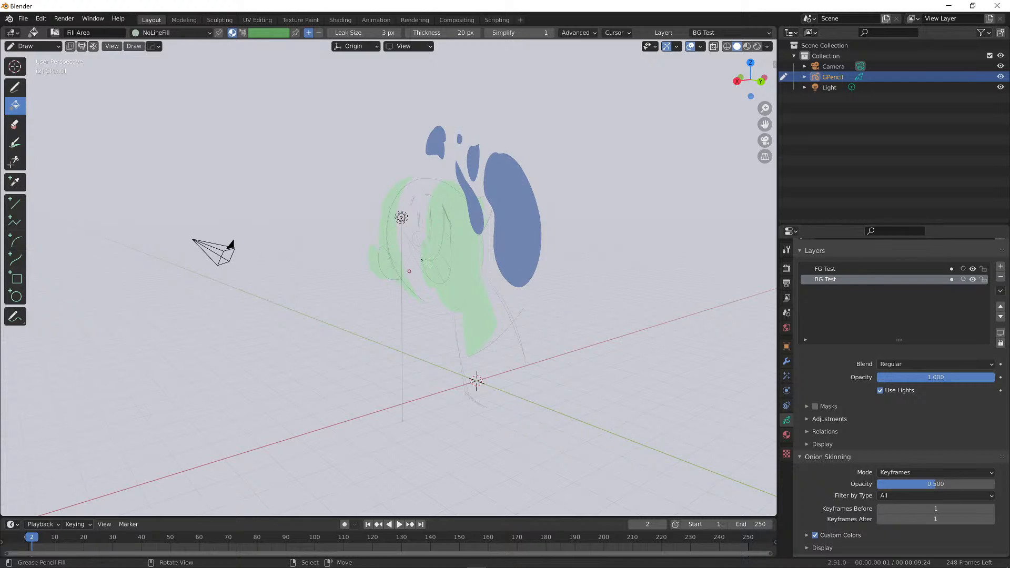
mouse_move(424, 265)
middle_mouse_down("alt")
mouse_move(481, 268)
mouse_move(449, 261)
mouse_move(458, 264)
middle_mouse_up("alt")
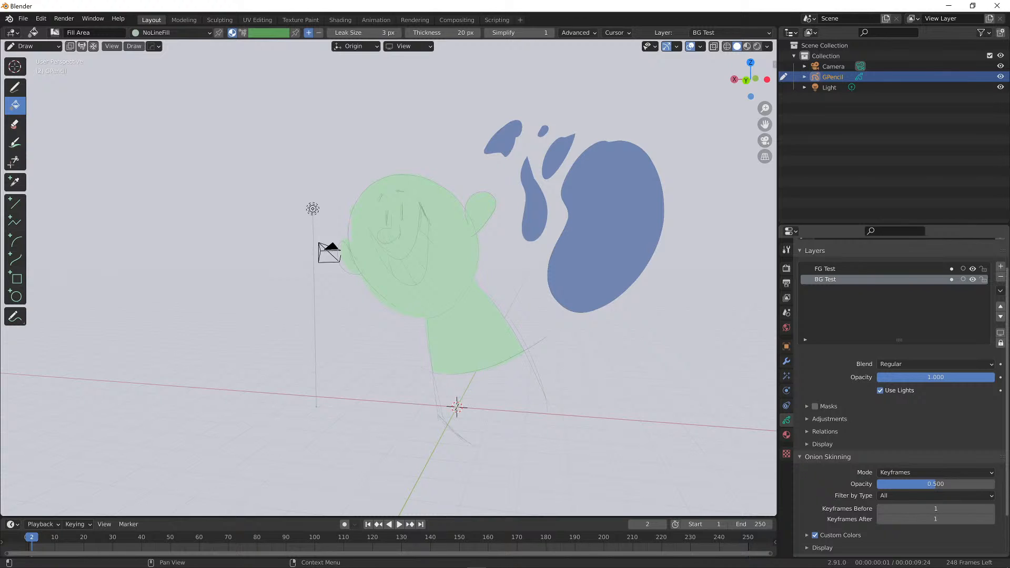
left_click(787, 435)
scroll(818, 277, "up", 2)
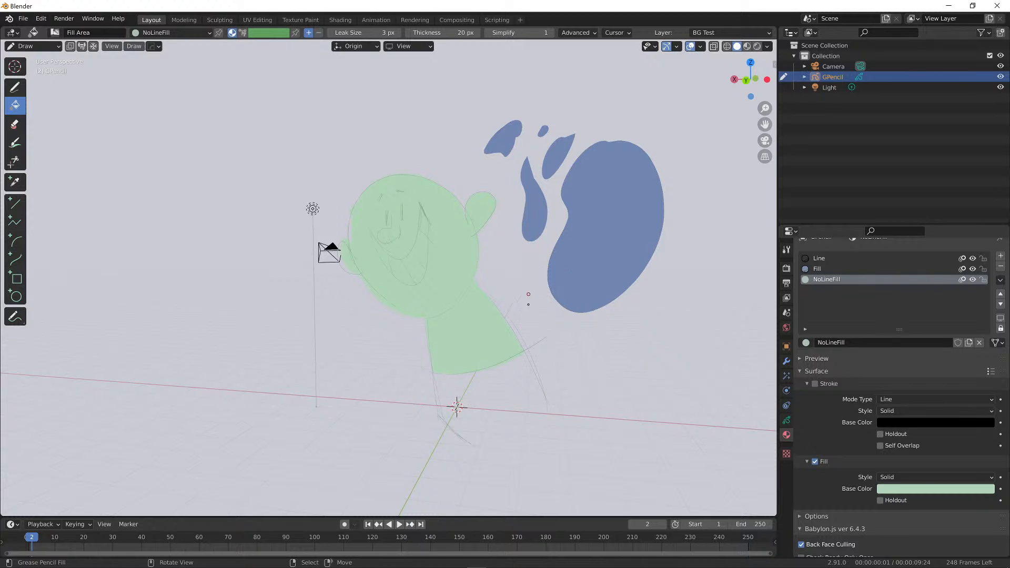
mouse_move(528, 294)
middle_mouse_down()
mouse_move(456, 322)
mouse_move(631, 315)
mouse_move(467, 287)
mouse_move(419, 302)
mouse_move(408, 323)
mouse_move(426, 345)
mouse_move(476, 350)
mouse_move(680, 345)
mouse_move(435, 324)
mouse_move(454, 323)
middle_mouse_up()
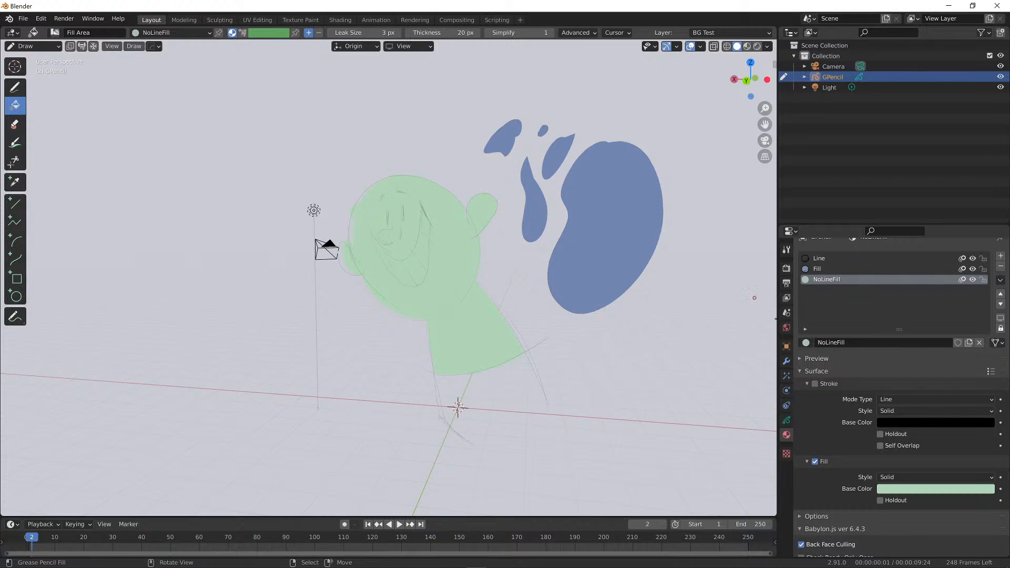
Toggle the visibility of the FG Test and BG Test layers off and on, and try their onion skinning toggles
left_click(787, 420)
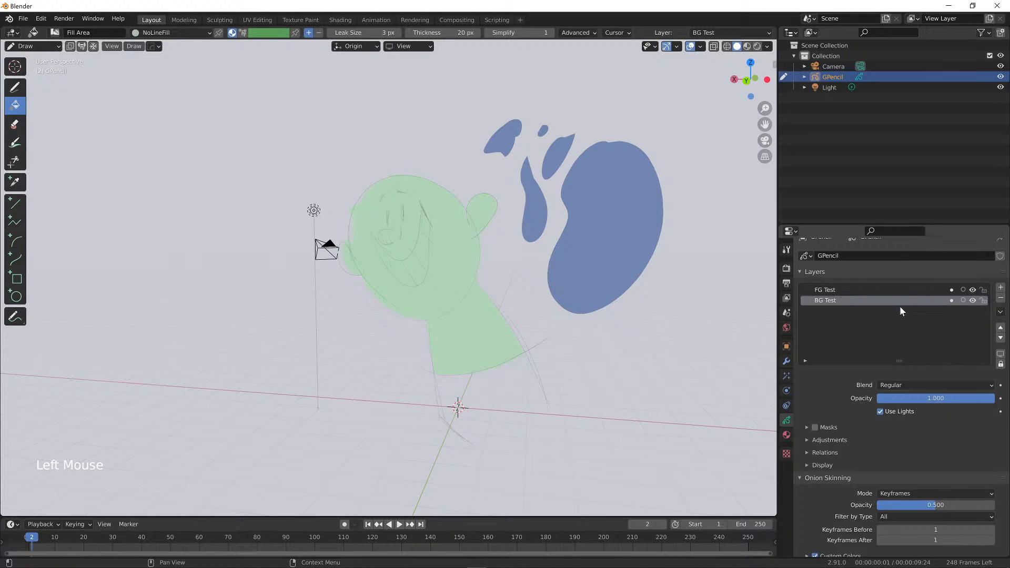
scroll(900, 307, "up", 3)
left_click(973, 300)
left_click(973, 311)
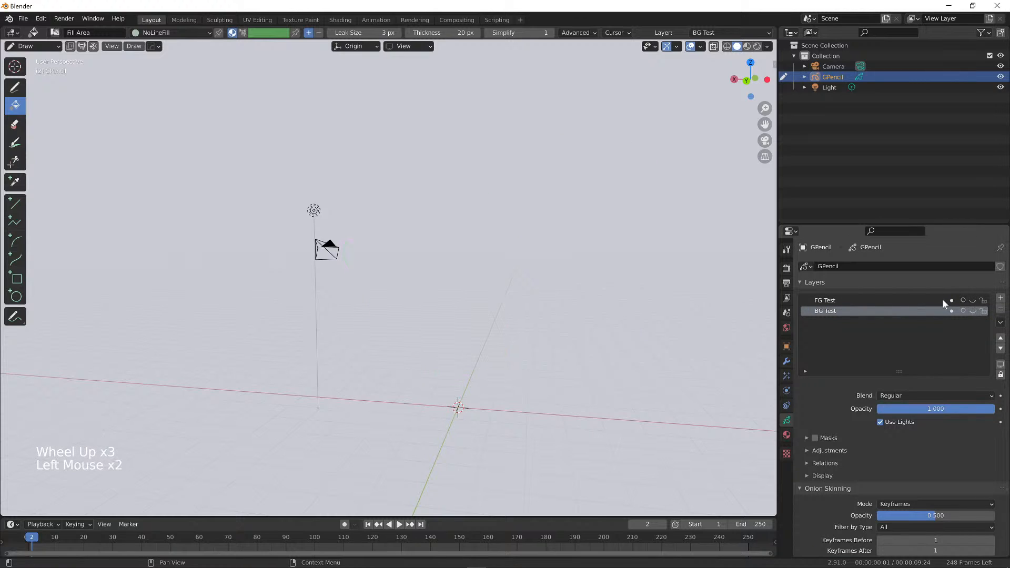
left_click(937, 300)
left_click(899, 311)
left_click(973, 300)
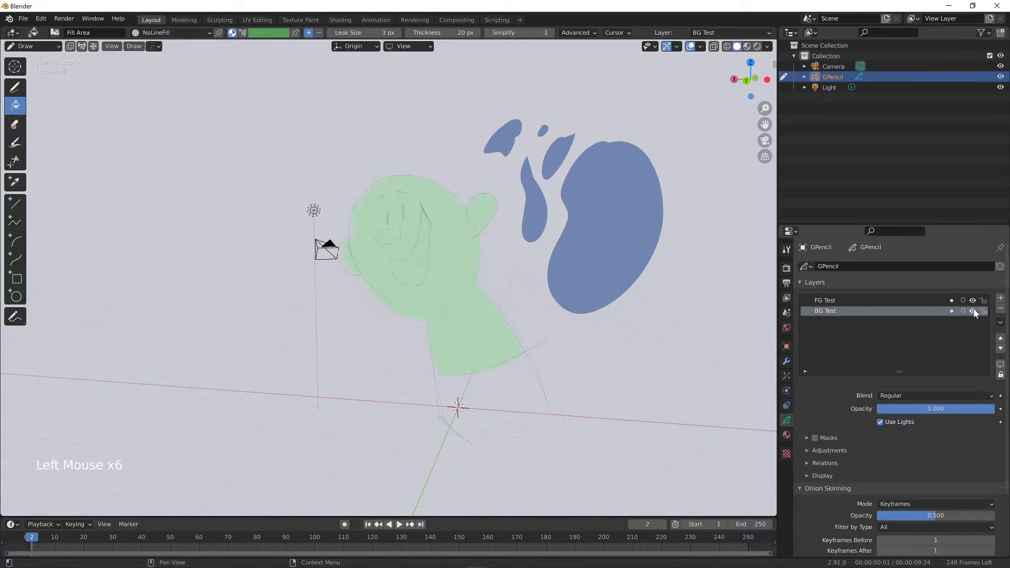
left_click(973, 299)
left_click(973, 300)
left_click(973, 300)
left_click(973, 300)
left_click(983, 300)
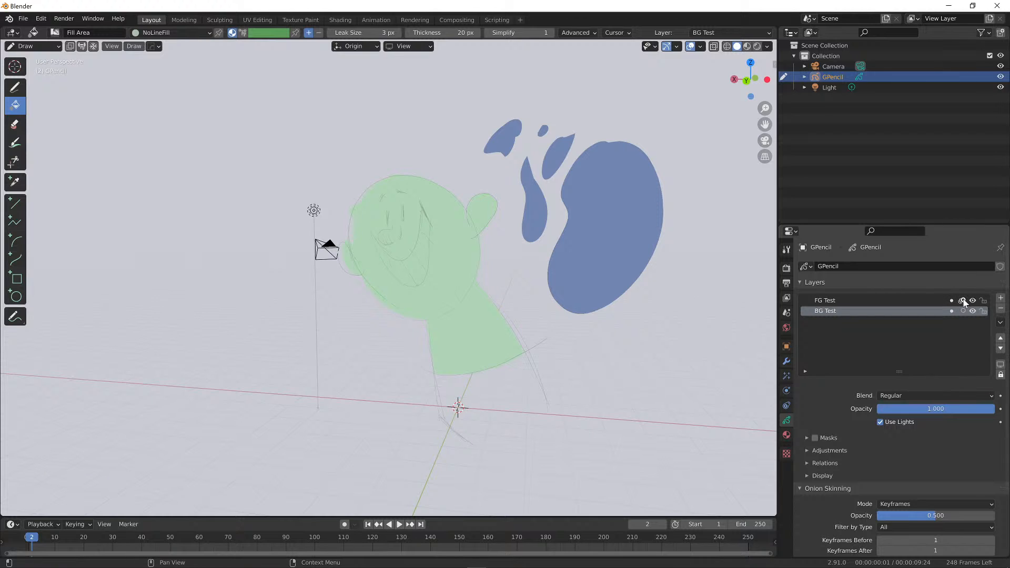
left_click_drag(962, 301, 963, 312)
Hide both the FG Test and BG Test layers, keeping BG Test as the active layer
left_click(973, 301)
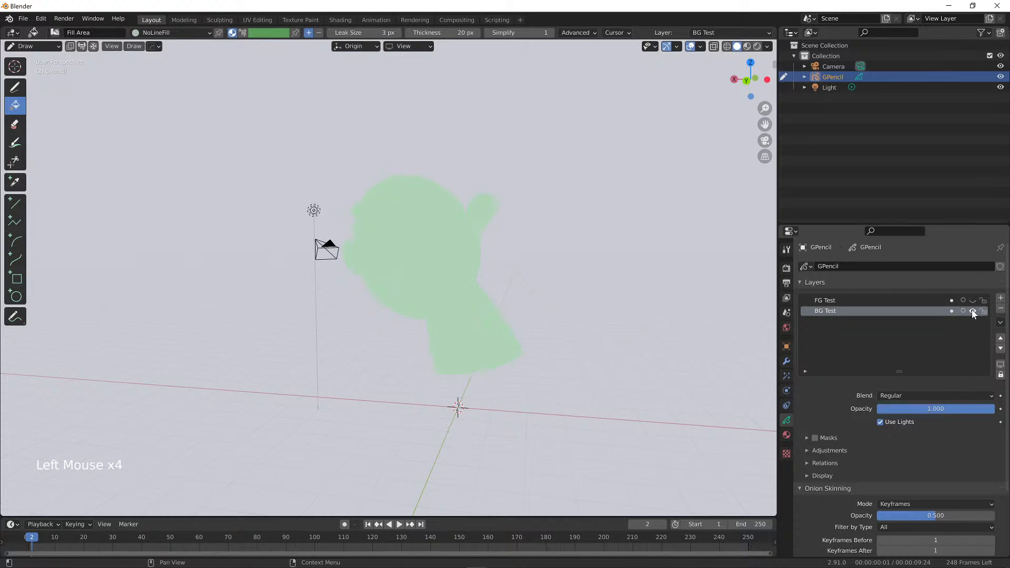
left_click(973, 311)
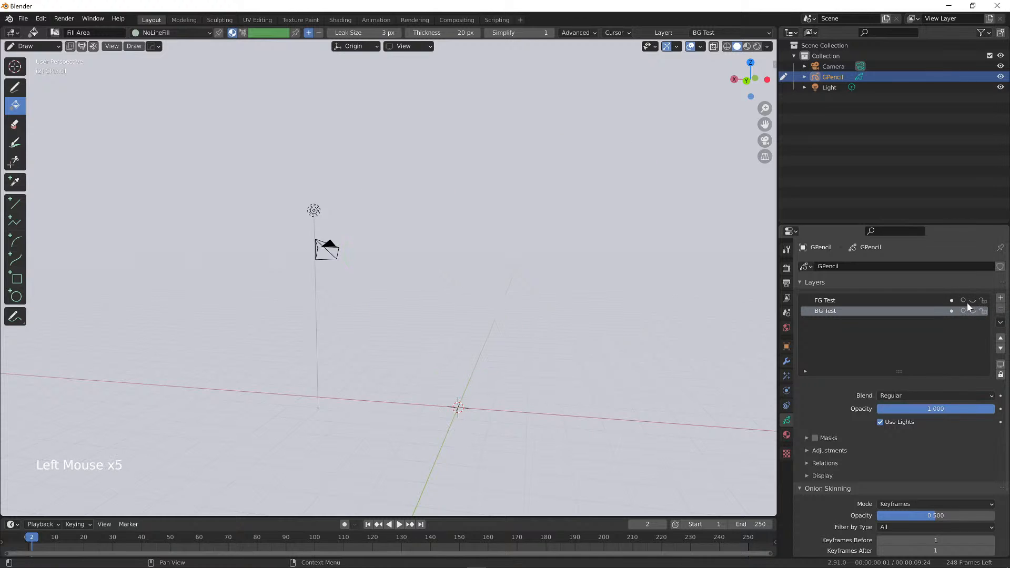
left_click(901, 303)
left_click(904, 312)
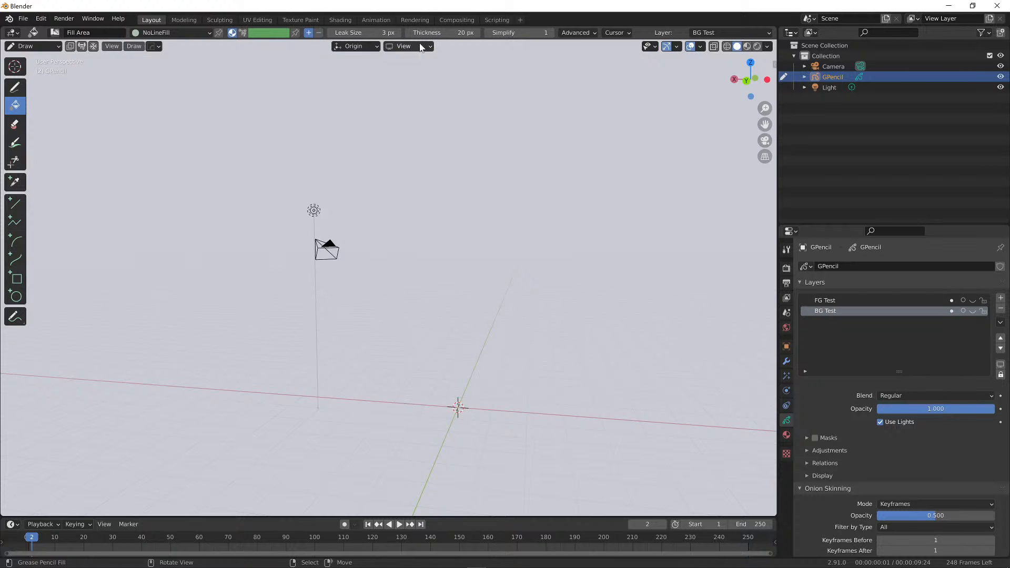
Keep the stroke placement at Origin and set the drawing plane to Front (X-Z)
left_click(361, 48)
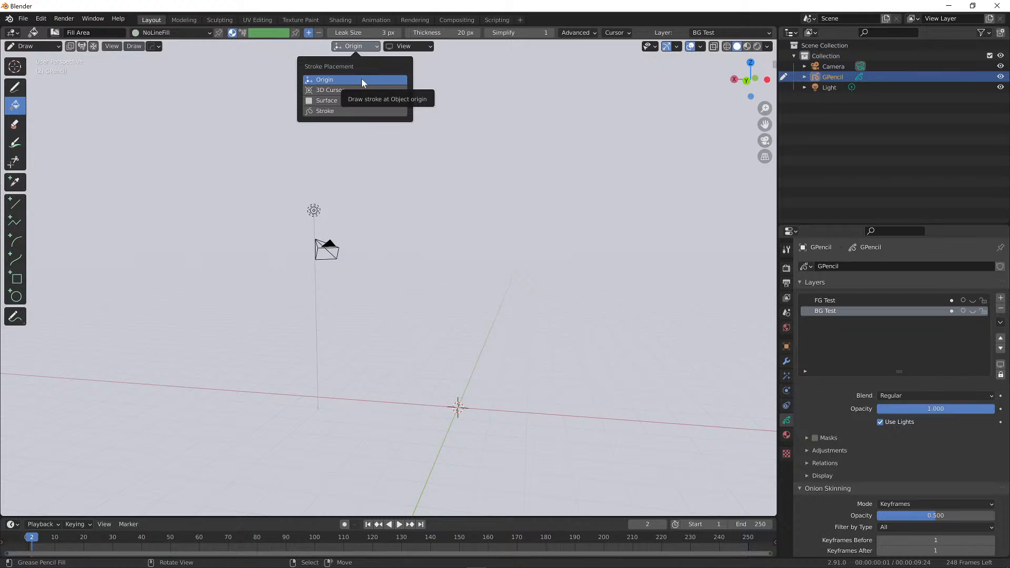
mouse_move(425, 47)
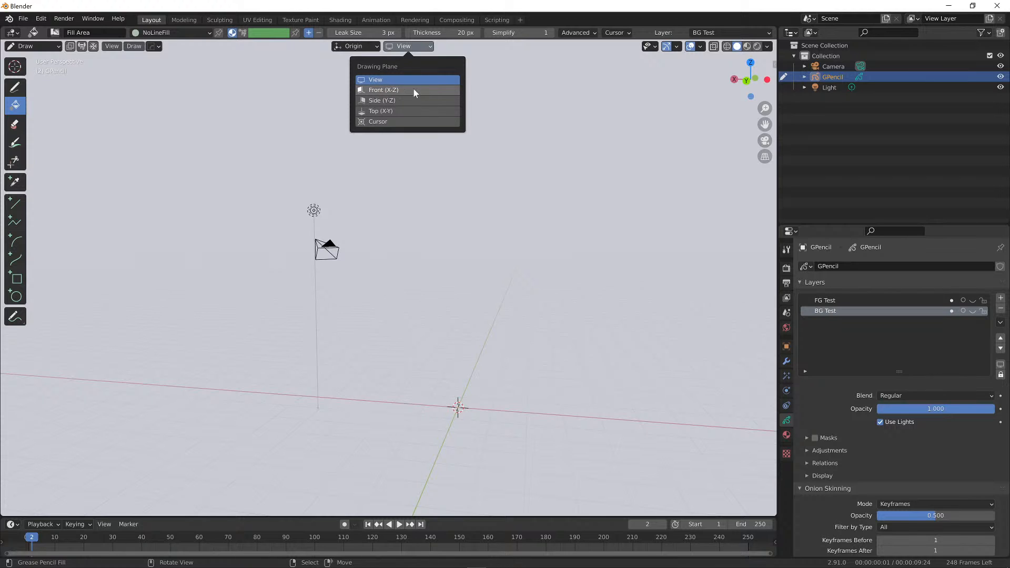
left_click(378, 90)
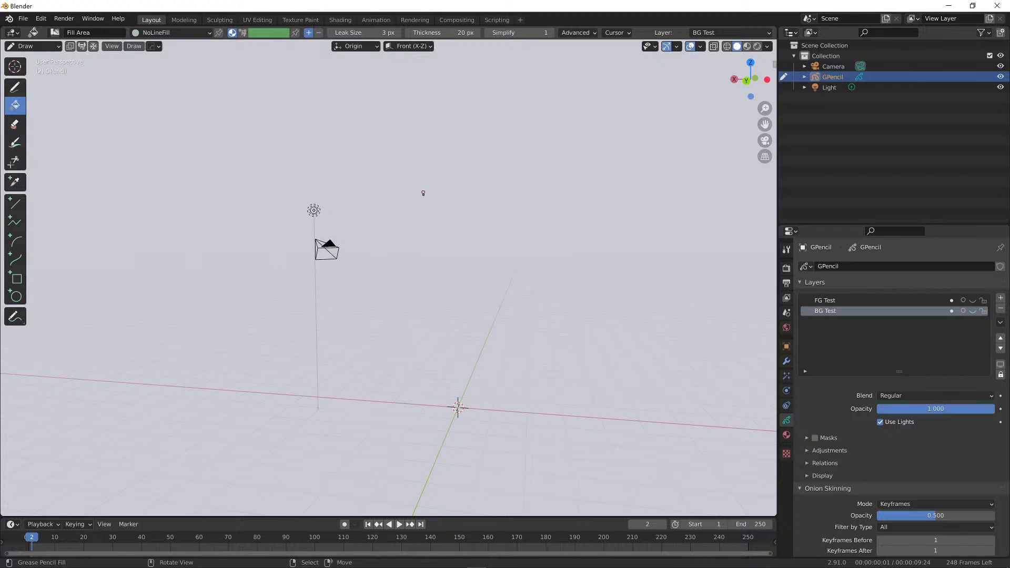
Add a new Grease Pencil layer above FG Test and make Line the active material
middle_click_drag(413, 255, 489, 248)
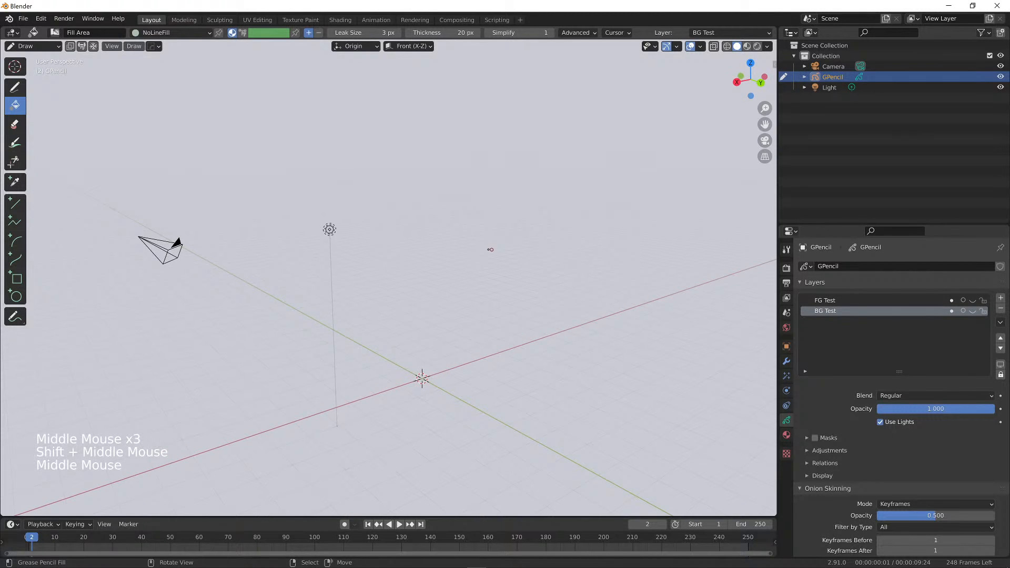
left_click(843, 299)
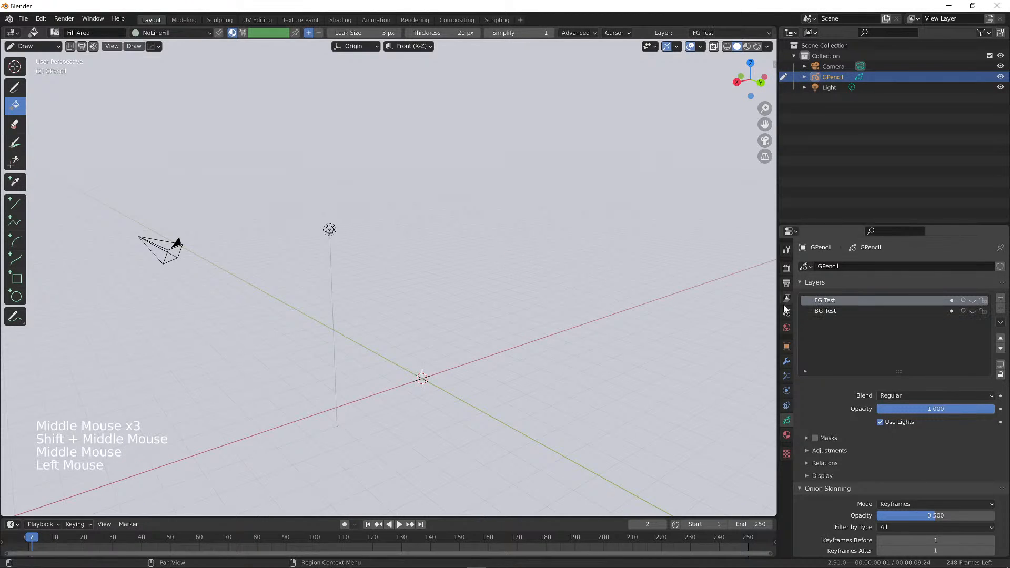
left_click(1001, 299)
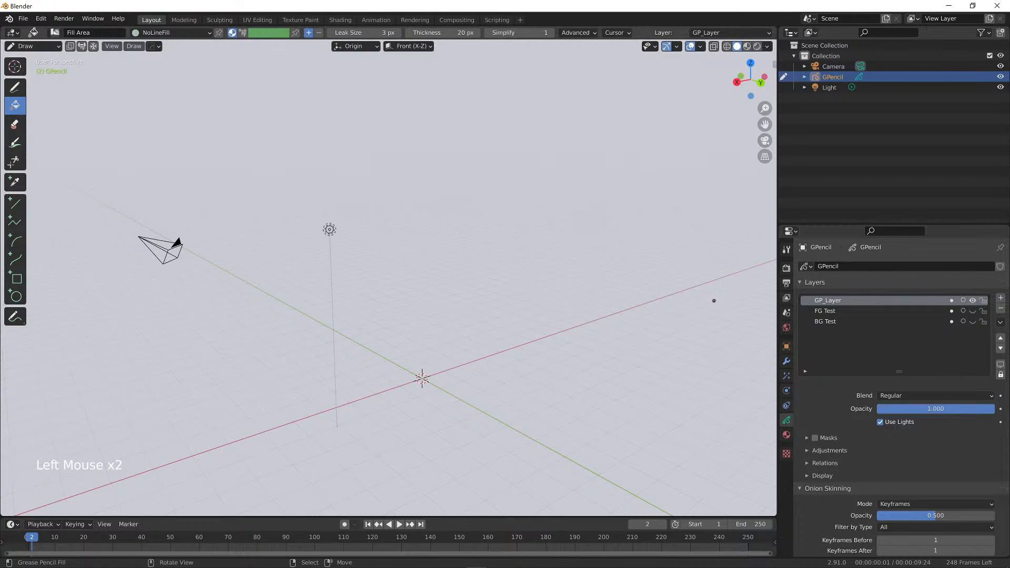
middle_click_drag(634, 295, 593, 295)
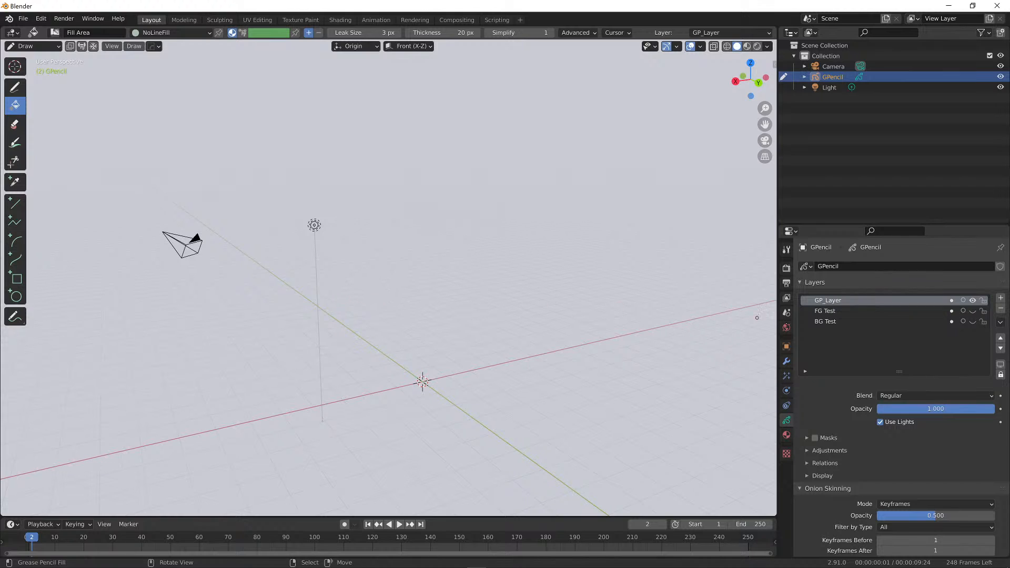
left_click(787, 436)
left_click(835, 269)
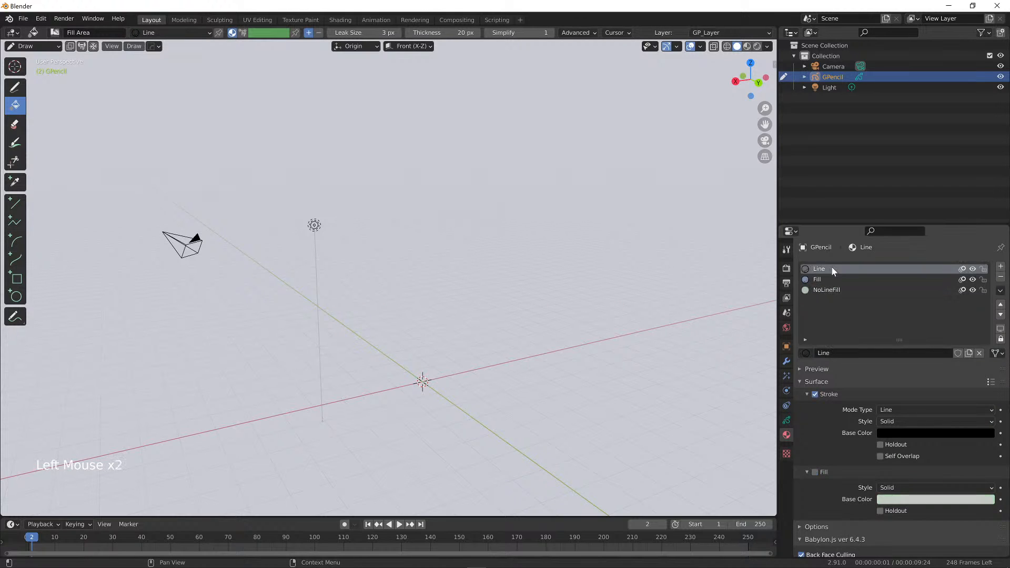
Switch to the Draw tool, set the pencil radius to 194 px, and sketch three loose curved strokes above the origin
left_click(15, 87)
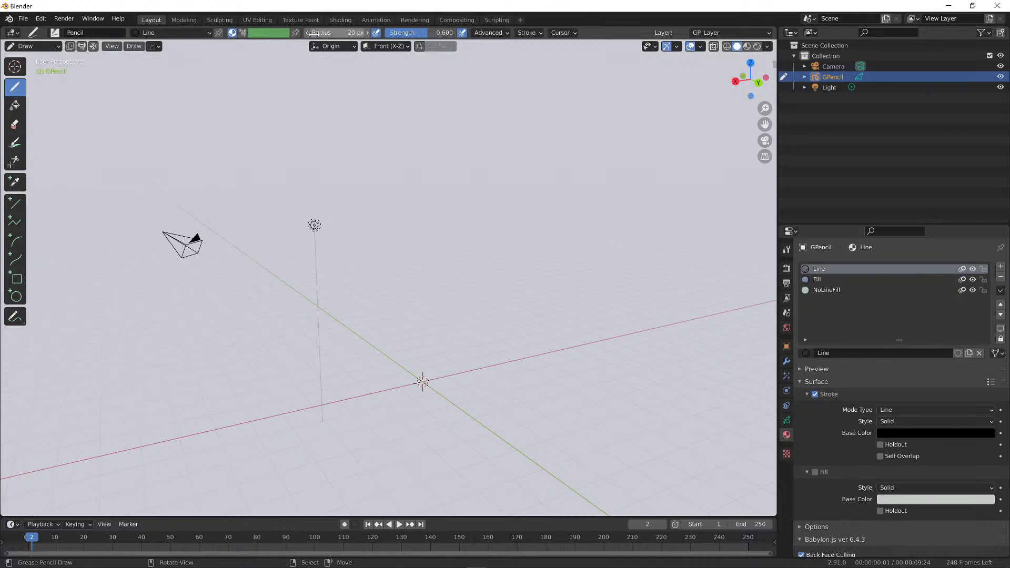
left_click_drag(313, 32, 363, 40)
mouse_move(416, 136)
left_mouse_down()
mouse_move(397, 153)
mouse_move(342, 336)
left_mouse_up()
mouse_move(353, 353)
left_mouse_down()
mouse_move(435, 289)
mouse_move(498, 311)
left_mouse_up()
left_click_drag(529, 169, 471, 364)
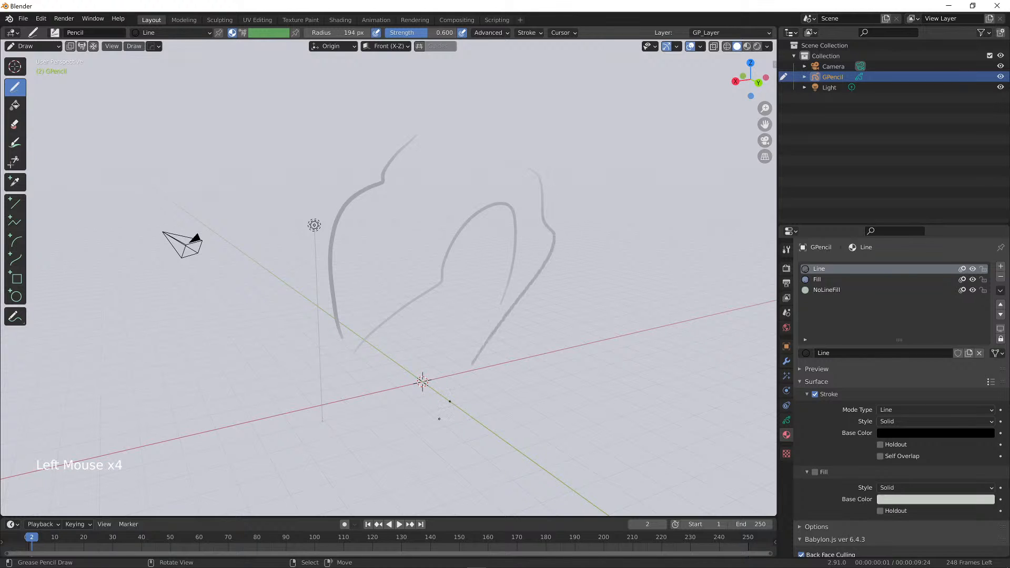
Set the pencil strength to 1.000 and add more curved strokes inside the existing sketch on the front plane
left_click_drag(407, 37, 456, 38)
mouse_move(485, 122)
left_mouse_down()
mouse_move(470, 182)
mouse_move(390, 268)
left_mouse_up()
mouse_move(423, 175)
left_mouse_down()
mouse_move(385, 245)
mouse_move(367, 319)
left_mouse_up()
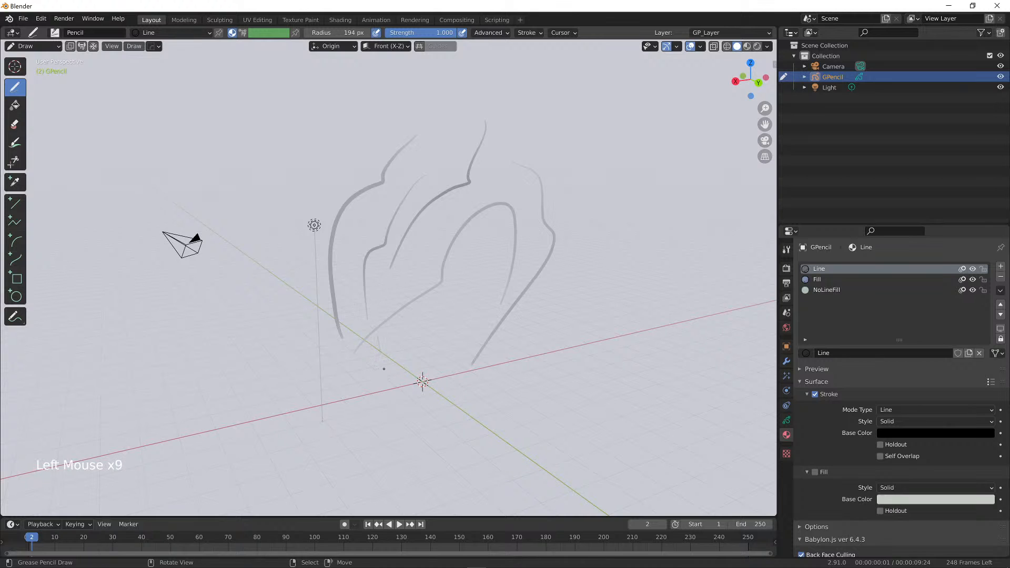
left_click(384, 369)
Draw a near-vertical line beside the sketch and a large angular outline around it, with a curve descending from its upper corner
mouse_move(409, 406)
middle_mouse_down()
mouse_move(523, 386)
mouse_move(500, 409)
mouse_move(435, 390)
mouse_move(292, 400)
mouse_move(429, 350)
middle_mouse_up()
left_click_drag(579, 166, 581, 342)
key("ctrl+z")
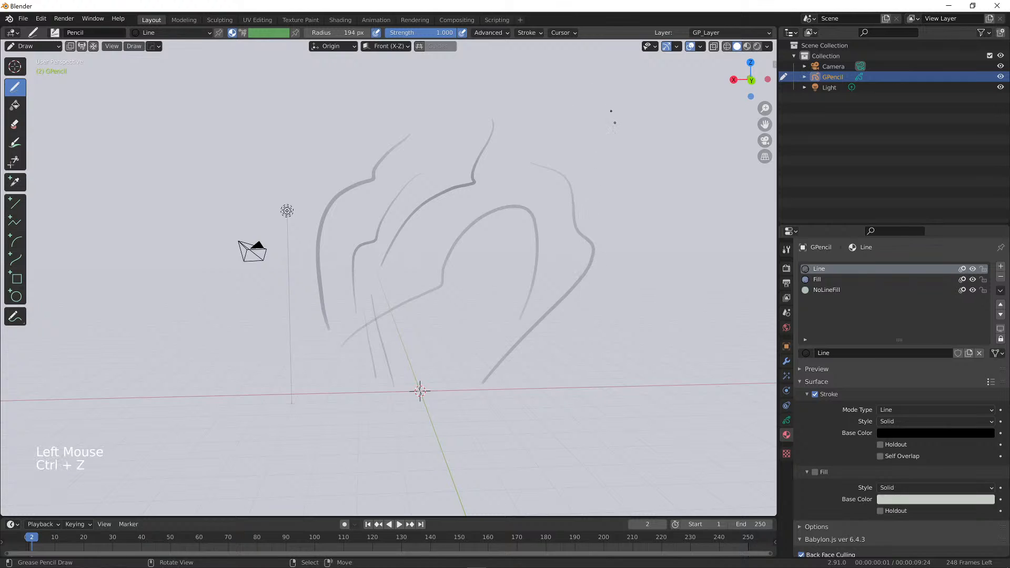
left_click_drag(615, 123, 650, 364)
mouse_move(656, 331)
middle_mouse_down("ctrl")
mouse_move(663, 361)
mouse_move(684, 373)
mouse_move(370, 401)
mouse_move(371, 426)
middle_mouse_up("ctrl")
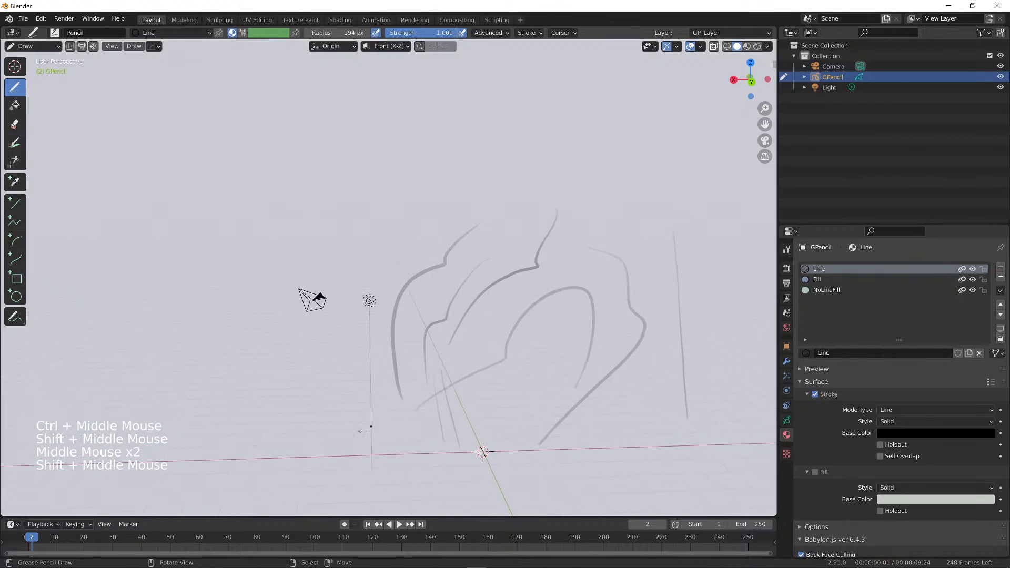
mouse_move(323, 449)
left_mouse_down()
mouse_move(351, 218)
mouse_move(634, 131)
mouse_move(653, 243)
left_mouse_up()
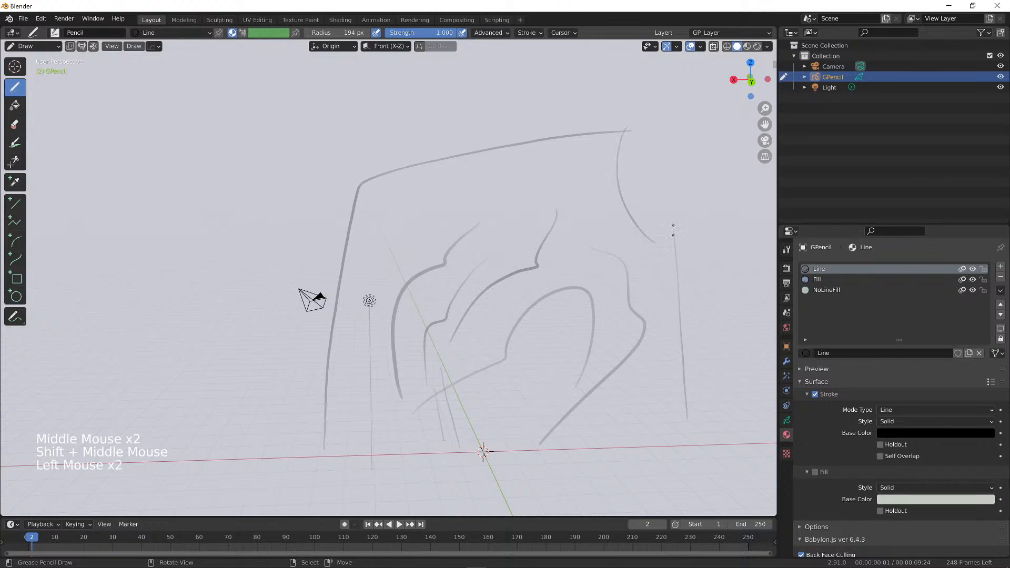
left_click_drag(625, 139, 681, 255)
Draw a leaf-like loop of two curves crossing the near-vertical line, and add two slanted strokes at its far edge
mouse_move(691, 249)
middle_mouse_down()
mouse_move(680, 256)
mouse_move(593, 238)
mouse_move(589, 248)
middle_mouse_up()
mouse_move(589, 247)
middle_mouse_down("shift")
mouse_move(584, 261)
mouse_move(569, 259)
mouse_move(499, 222)
middle_mouse_up("shift")
mouse_move(472, 120)
left_mouse_down()
mouse_move(509, 269)
mouse_move(559, 254)
left_mouse_up()
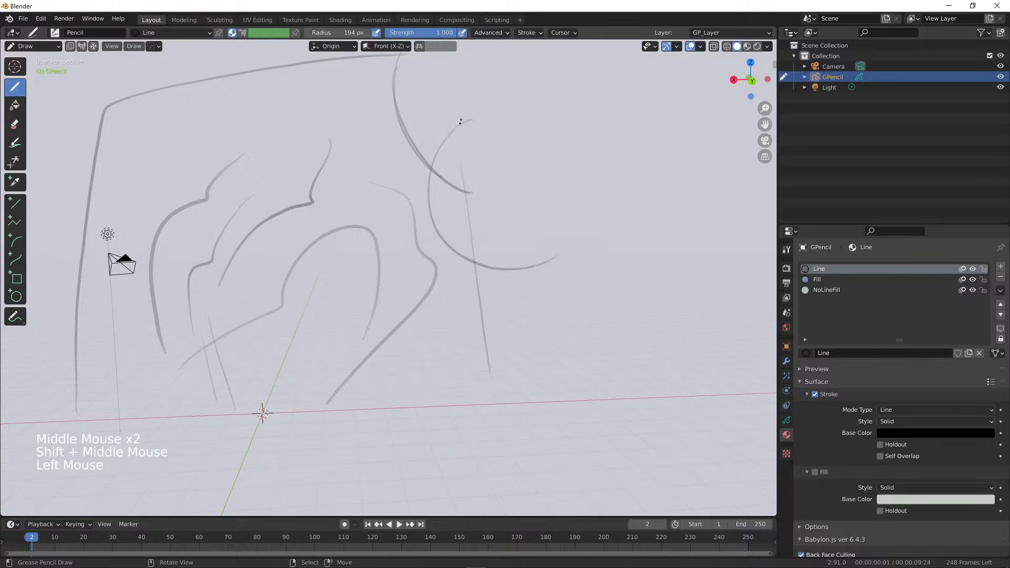
left_click_drag(470, 102, 551, 258)
left_click_drag(526, 168, 562, 303)
left_click_drag(513, 184, 563, 322)
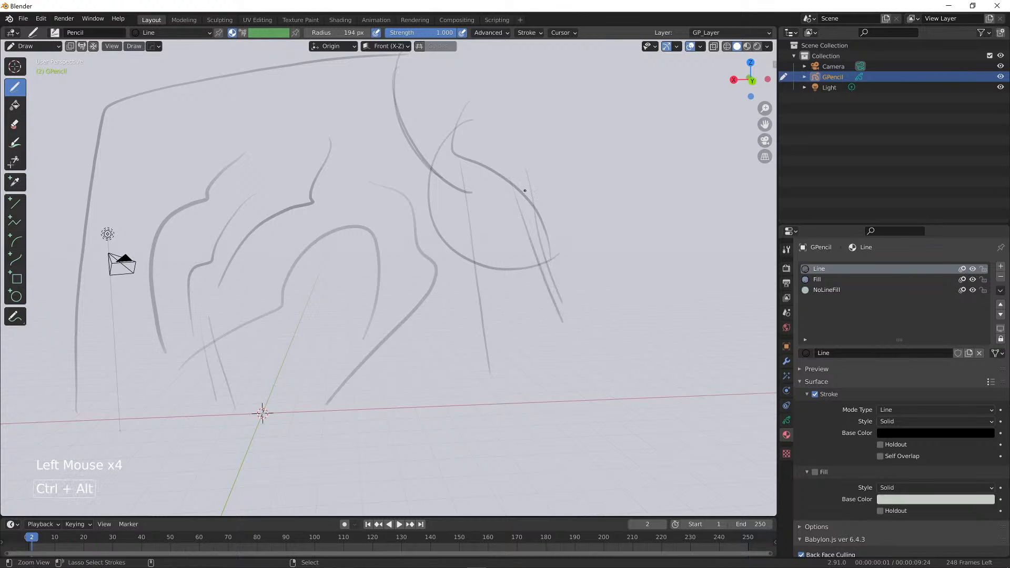
Add pairs of short curved strokes near the ground on both sides of the large outline
middle_click_drag(523, 190, 532, 218, "ctrl")
middle_click_drag(532, 218, 621, 263, "shift")
middle_click_drag(529, 243, 548, 247)
middle_click_drag(548, 247, 536, 197, "shift")
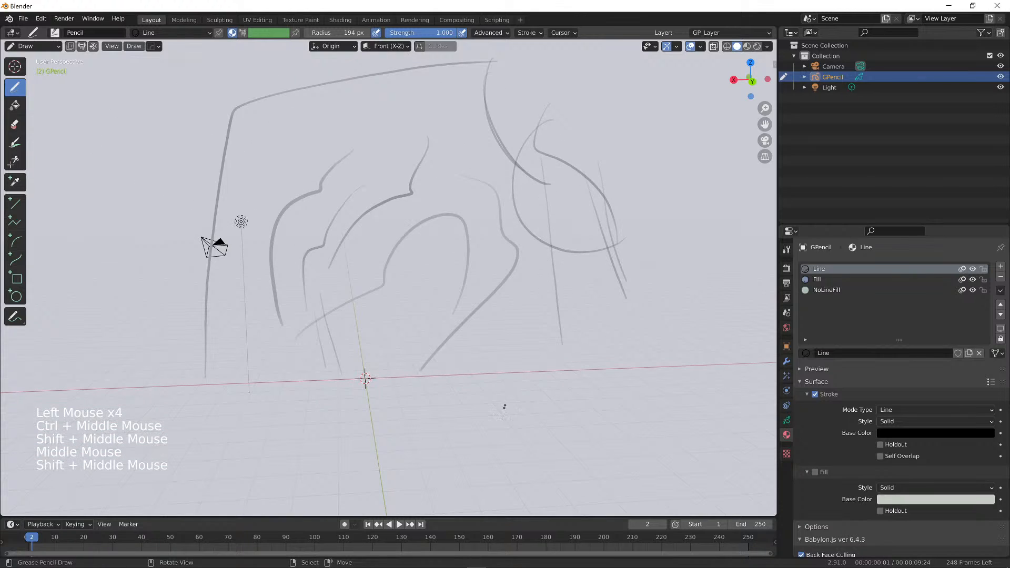
left_click_drag(501, 407, 590, 310)
mouse_move(529, 367)
left_mouse_down()
mouse_move(590, 310)
mouse_move(567, 360)
left_mouse_up()
middle_click_drag(570, 340, 663, 367, "shift")
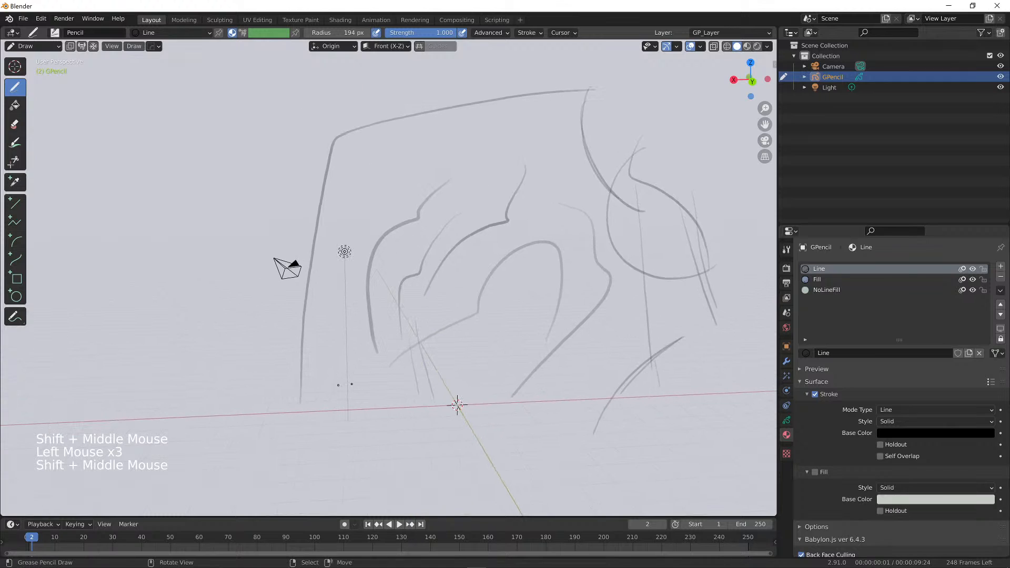
mouse_move(273, 291)
left_mouse_down()
mouse_move(316, 387)
mouse_move(322, 432)
left_mouse_up()
left_click_drag(307, 338, 329, 437)
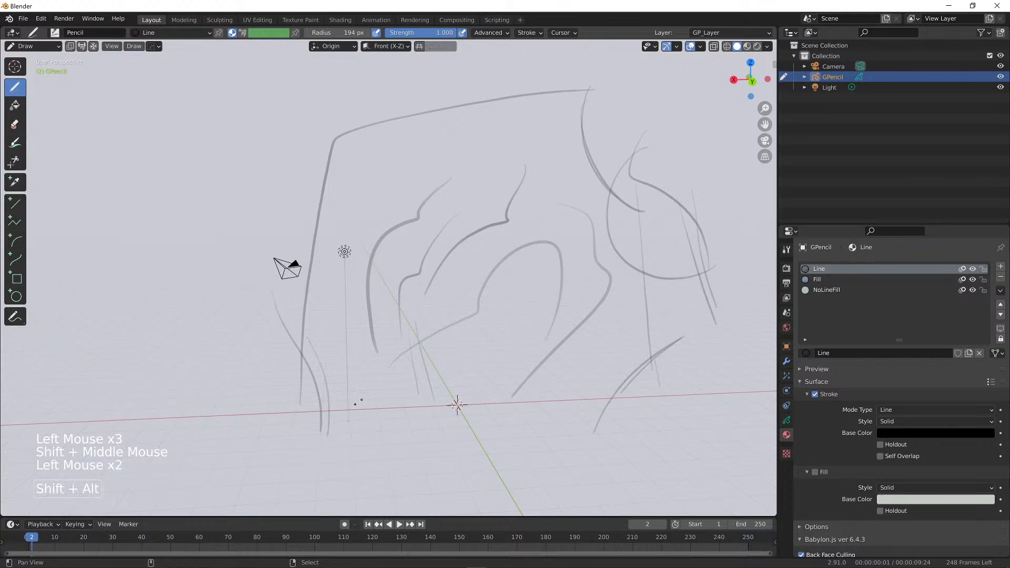
Draw a second, outer contour following the large outline from the ground up and over its top edge
middle_click_drag(362, 401, 352, 424, "shift")
mouse_move(379, 422)
middle_mouse_down("shift")
mouse_move(368, 462)
mouse_move(404, 378)
middle_mouse_up("shift")
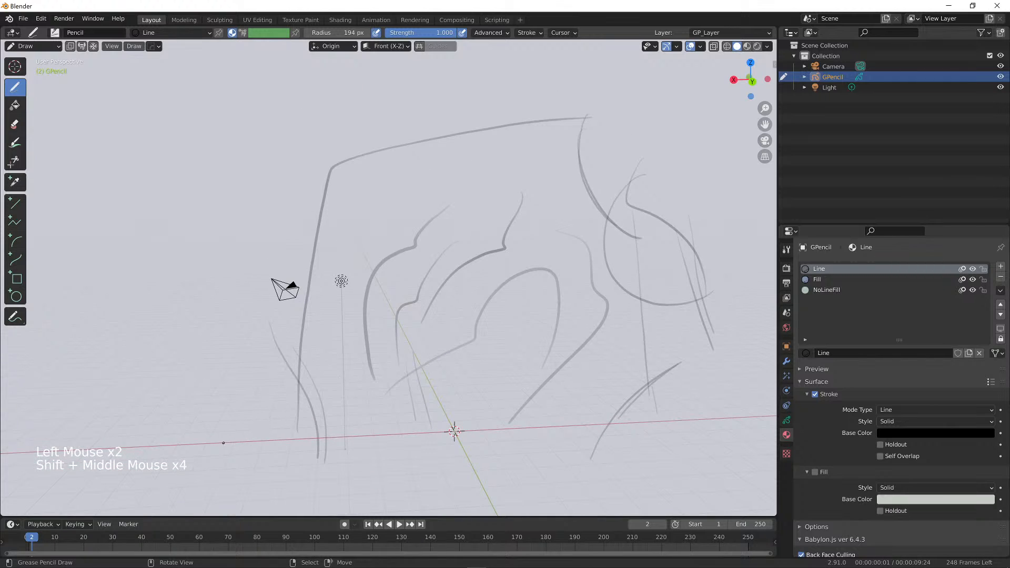
mouse_move(237, 431)
left_mouse_down()
mouse_move(323, 141)
mouse_move(551, 85)
mouse_move(602, 298)
left_mouse_up()
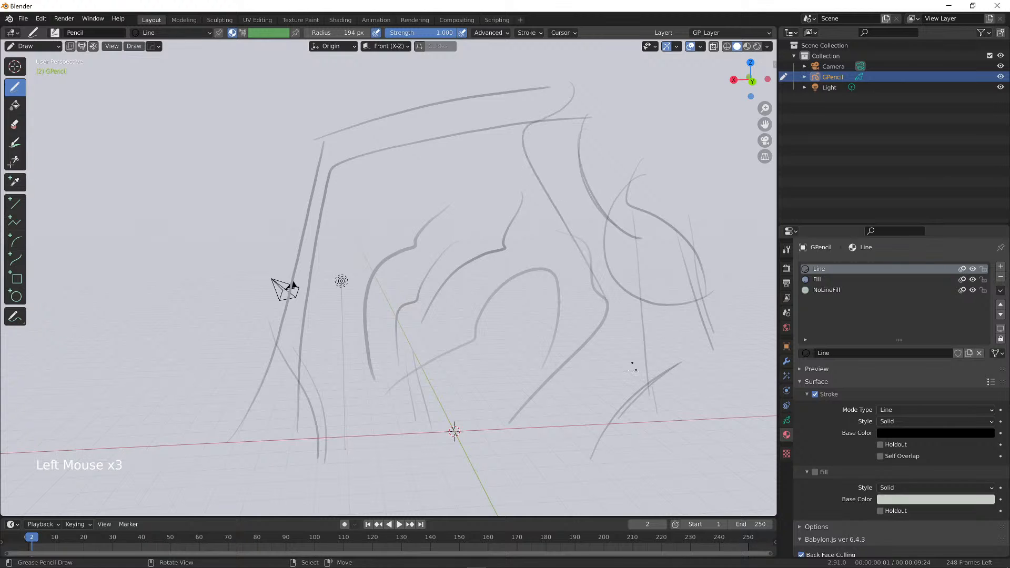
Set the drawing plane to Top (X-Y)
mouse_move(635, 367)
middle_mouse_down("shift")
mouse_move(555, 333)
mouse_move(579, 363)
mouse_move(698, 313)
mouse_move(523, 357)
mouse_move(566, 347)
middle_mouse_up("shift")
mouse_move(565, 347)
middle_mouse_down("shift")
mouse_move(582, 352)
mouse_move(544, 351)
middle_mouse_up("shift")
mouse_move(545, 350)
middle_mouse_down()
mouse_move(463, 379)
mouse_move(418, 117)
middle_mouse_up()
left_click(403, 47)
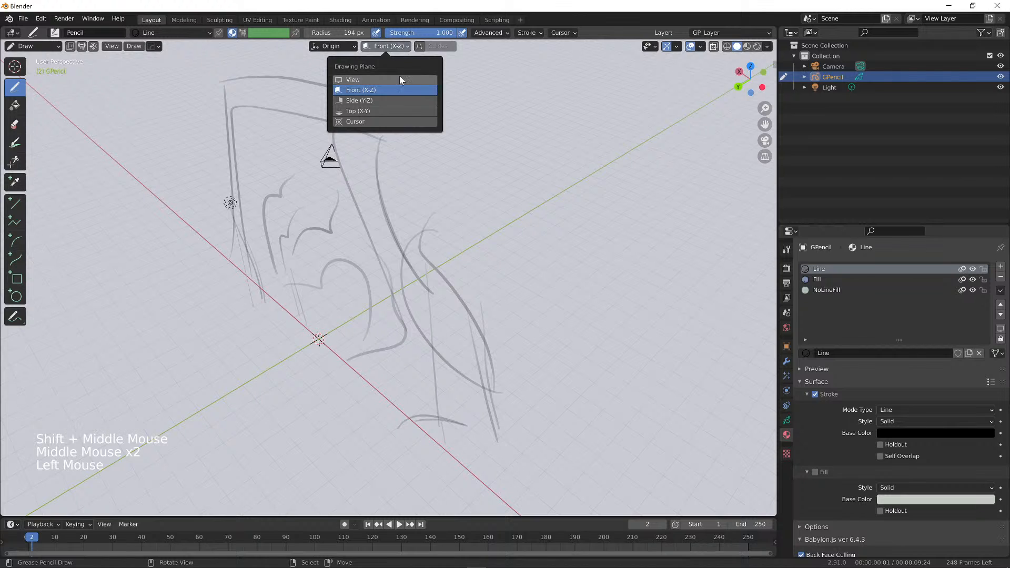
left_click(378, 113)
Draw winding bank lines of a river on the ground plane, running away from the origin
mouse_move(500, 290)
middle_mouse_down()
mouse_move(542, 305)
mouse_move(524, 341)
middle_mouse_up()
mouse_move(523, 342)
middle_mouse_down("shift")
mouse_move(537, 368)
mouse_move(525, 428)
mouse_move(384, 377)
middle_mouse_up("shift")
mouse_move(397, 386)
left_mouse_down()
mouse_move(421, 328)
mouse_move(448, 173)
mouse_move(495, 104)
left_mouse_up()
mouse_move(563, 94)
left_mouse_down()
mouse_move(558, 141)
mouse_move(437, 232)
mouse_move(445, 288)
mouse_move(617, 283)
left_mouse_up()
mouse_move(565, 334)
left_mouse_down()
mouse_move(455, 378)
mouse_move(427, 405)
left_mouse_up()
mouse_move(587, 277)
middle_mouse_down("shift")
mouse_move(549, 307)
mouse_move(518, 355)
middle_mouse_up("shift")
Extend both river banks into a further bend and add small pebble and cloud-like outlines along the banks
left_click_drag(589, 284, 559, 322)
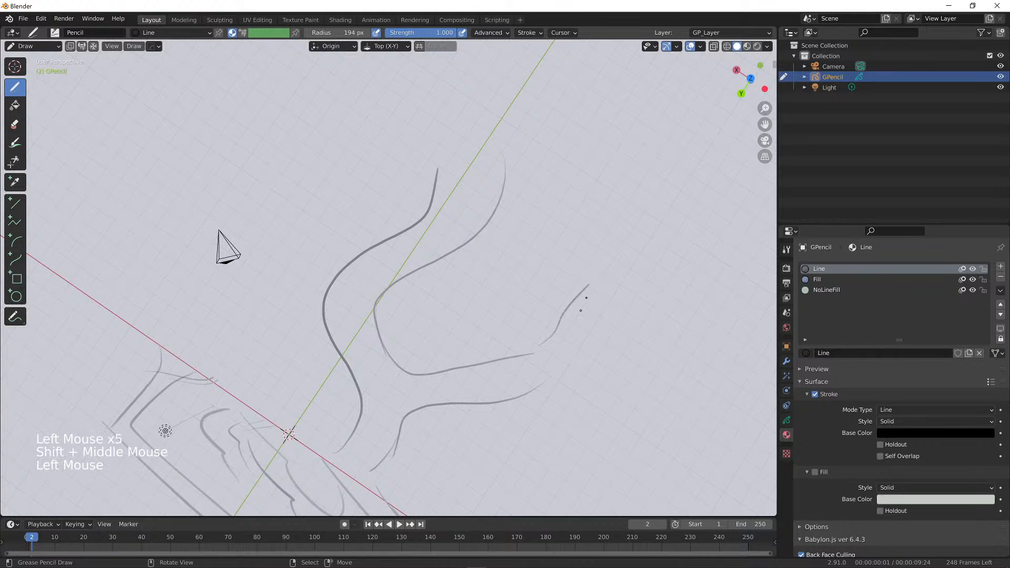
mouse_move(559, 371)
left_mouse_down()
mouse_move(594, 337)
mouse_move(645, 243)
mouse_move(577, 153)
mouse_move(657, 108)
left_mouse_up()
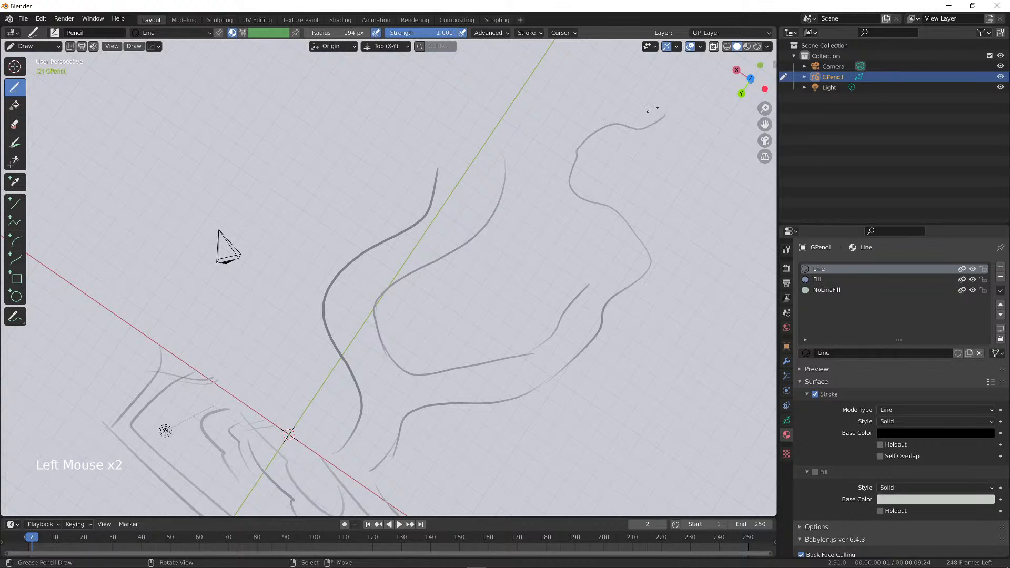
mouse_move(589, 284)
left_mouse_down()
mouse_move(559, 198)
mouse_move(610, 107)
left_mouse_up()
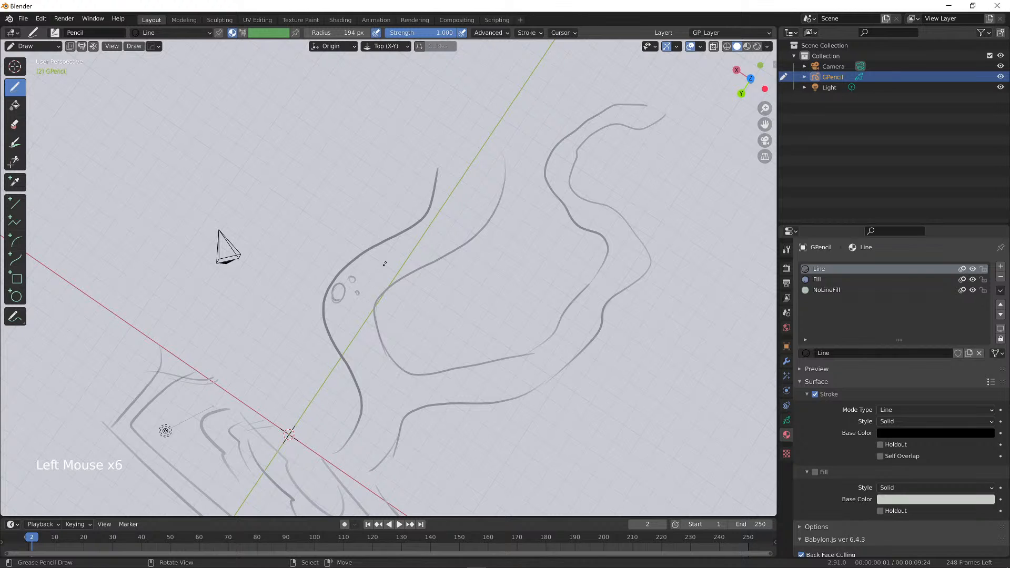
mouse_move(376, 194)
left_mouse_down()
mouse_move(403, 191)
mouse_move(373, 195)
left_mouse_up()
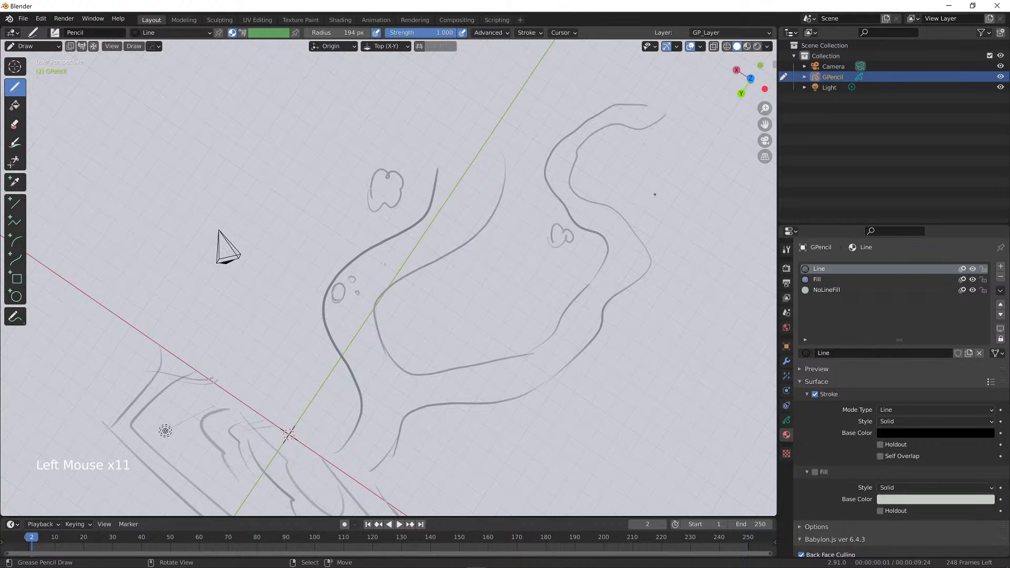
Draw two nested closed contours inside the river bend and another nested pair beyond the opposite bank on the ground plane
middle_click_drag(577, 344, 542, 161)
middle_click_drag(575, 256, 668, 263)
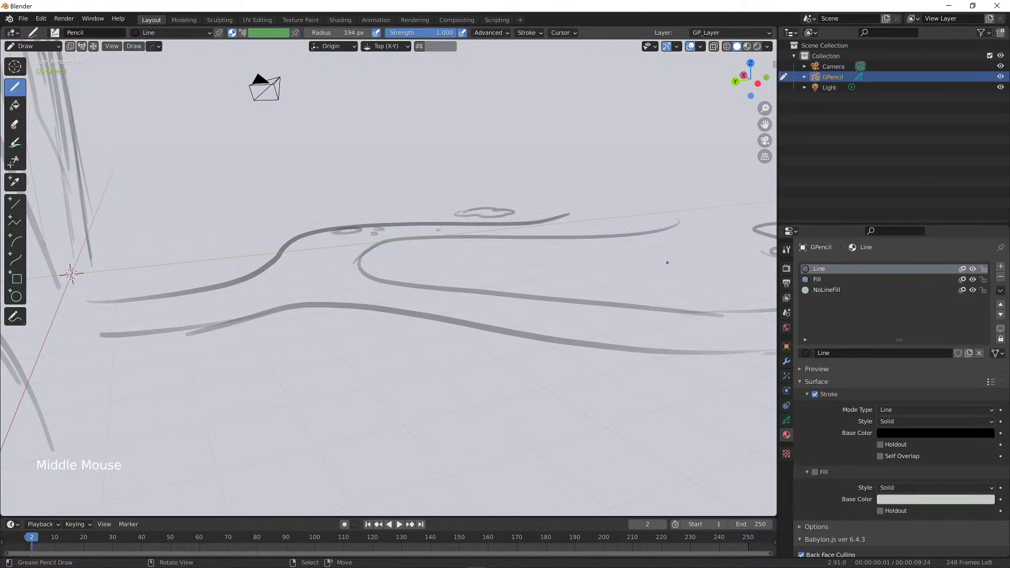
middle_click_drag(651, 213, 643, 288)
middle_click_drag(643, 289, 629, 286)
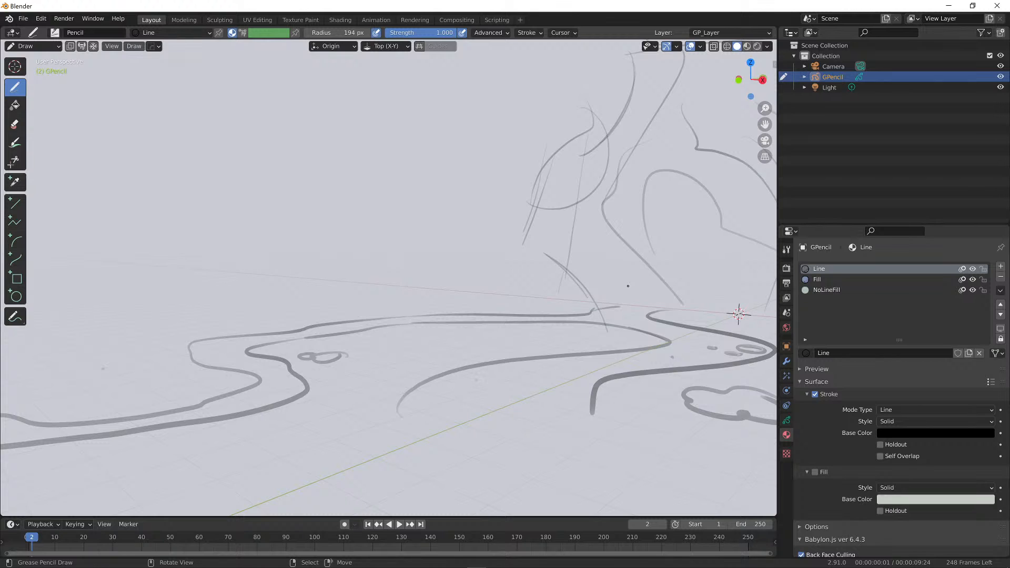
middle_click_drag(530, 282, 481, 340)
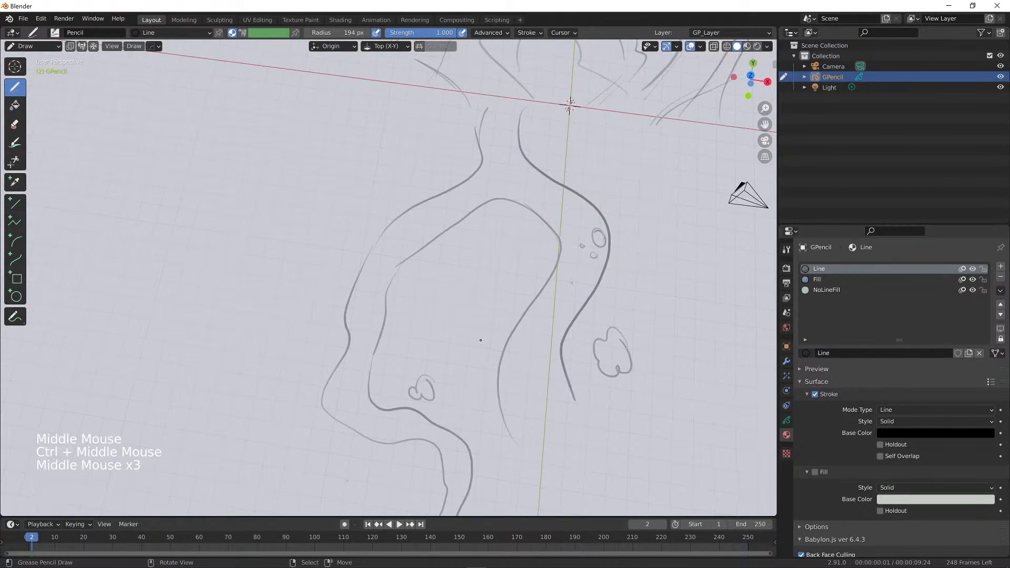
left_click(506, 227)
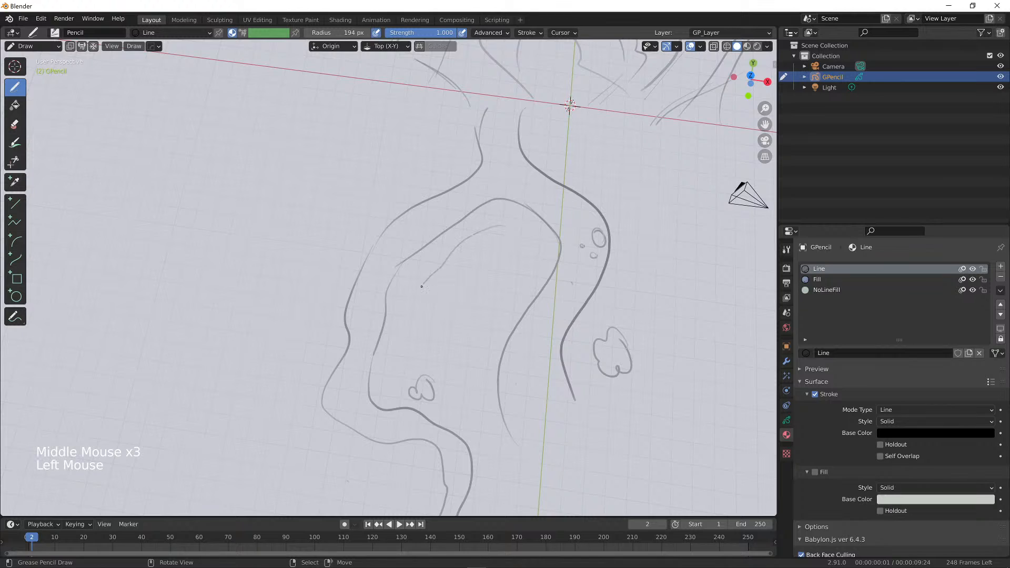
mouse_move(421, 287)
left_mouse_down()
mouse_move(402, 352)
mouse_move(500, 318)
mouse_move(494, 230)
left_mouse_up()
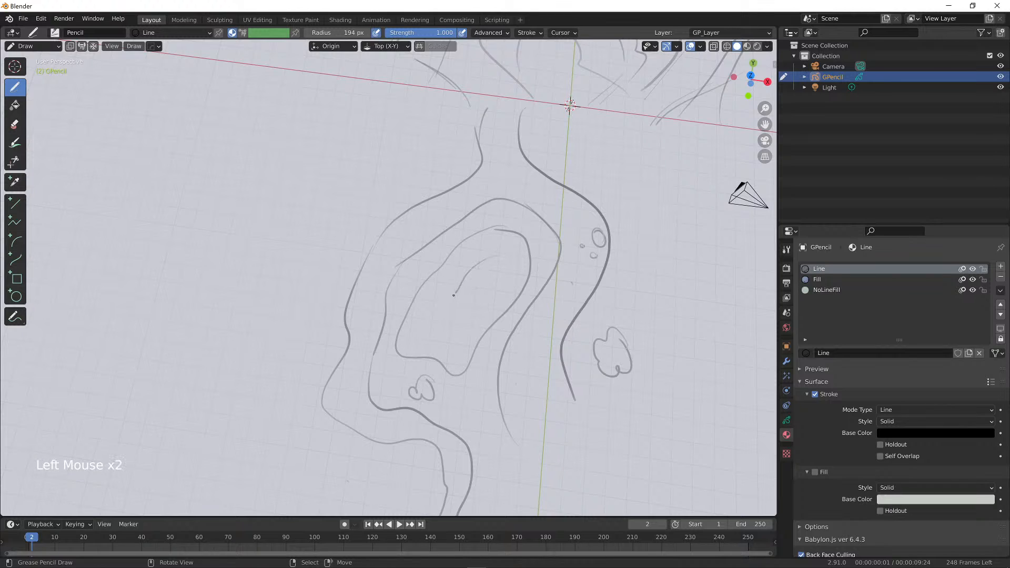
mouse_move(453, 296)
left_mouse_down()
mouse_move(476, 321)
mouse_move(495, 257)
left_mouse_up()
mouse_move(599, 133)
left_mouse_down()
mouse_move(586, 170)
mouse_move(721, 242)
mouse_move(630, 133)
left_mouse_up()
mouse_move(682, 167)
left_mouse_down()
mouse_move(634, 167)
mouse_move(659, 164)
left_mouse_up()
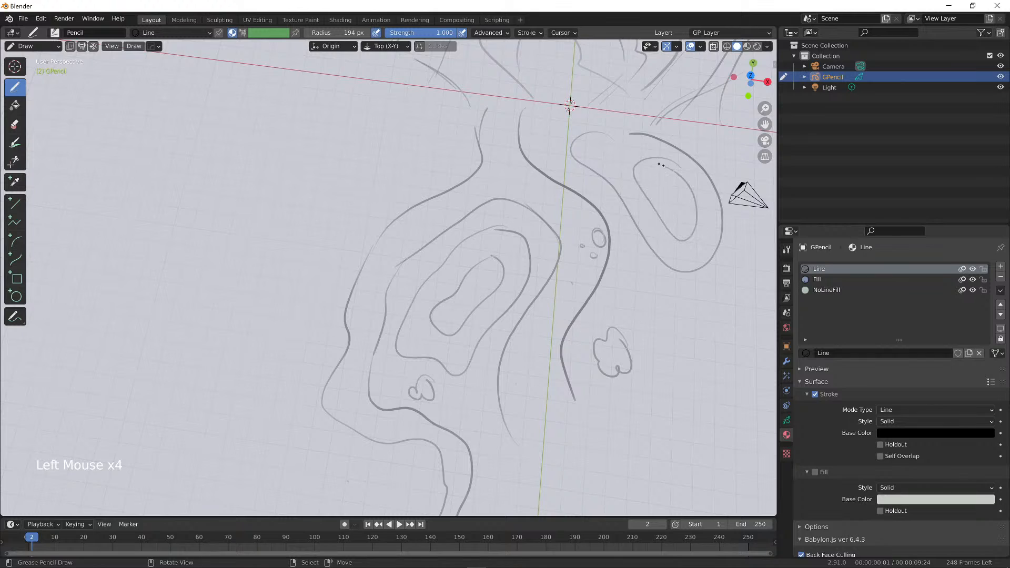
Draw nested contour loops on the Top (X-Y) plane for the hills flanking the winding river, undoing the last unwanted stroke
mouse_move(616, 301)
left_mouse_down()
mouse_move(632, 440)
mouse_move(671, 279)
mouse_move(621, 395)
mouse_move(669, 304)
left_mouse_up()
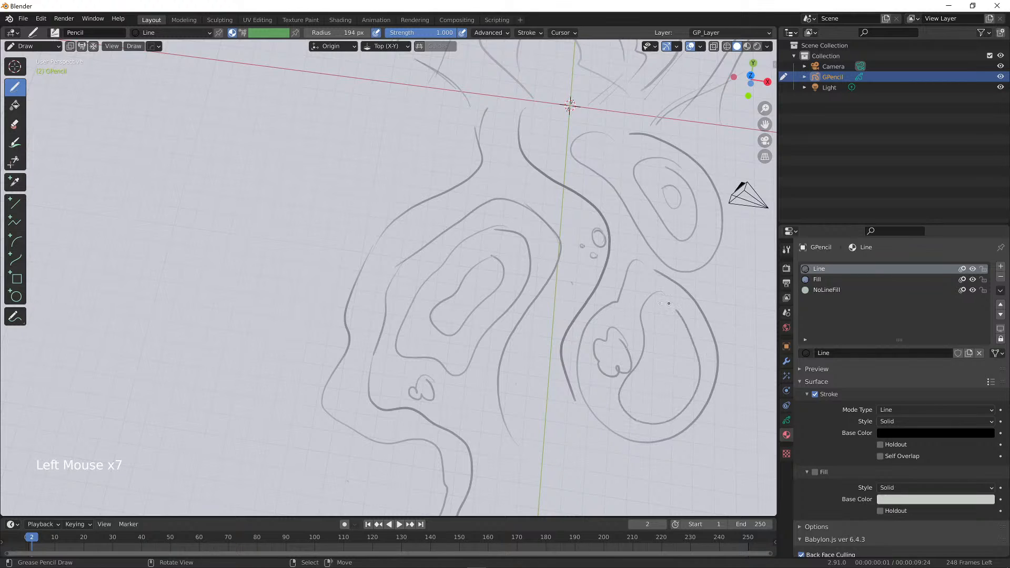
left_click_drag(661, 367, 665, 345)
mouse_move(445, 139)
left_mouse_down()
mouse_move(345, 298)
mouse_move(221, 366)
mouse_move(368, 116)
mouse_move(434, 133)
mouse_move(274, 156)
mouse_move(297, 361)
mouse_move(434, 133)
left_mouse_up()
key("ctrl+z")
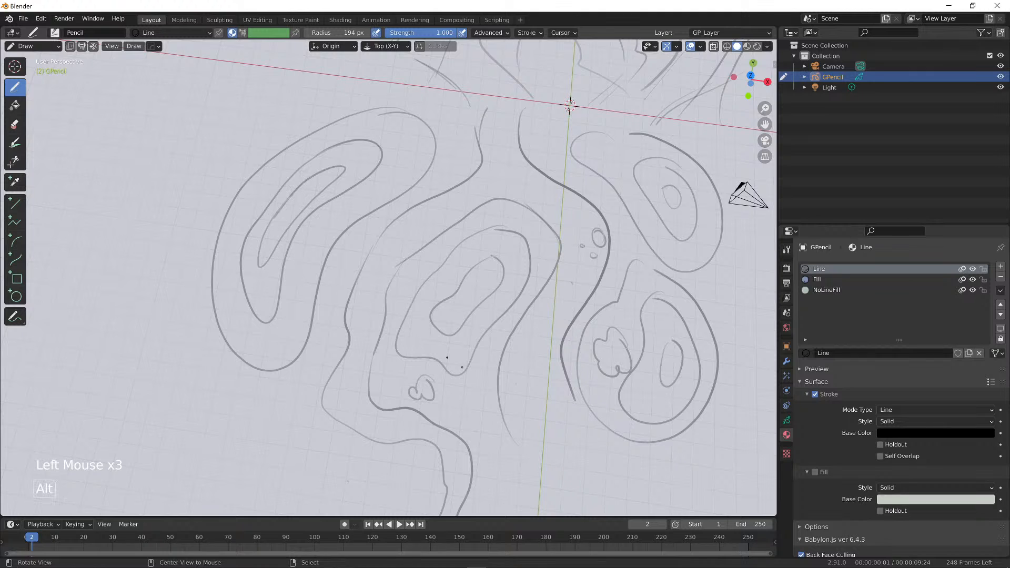
Switch the grease pencil drawing to Sculpt Mode and choose the Grab brush with a radius of 381 px
mouse_move(342, 166)
middle_mouse_down("alt")
mouse_move(460, 293)
mouse_move(476, 275)
mouse_move(504, 286)
mouse_move(574, 240)
middle_mouse_up("alt")
middle_click_drag(574, 240, 563, 240)
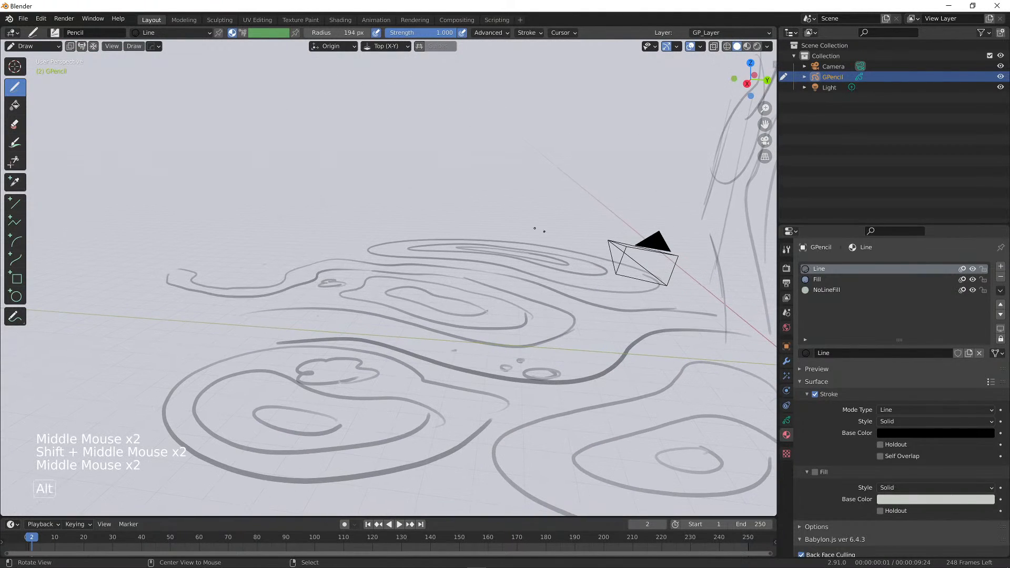
left_click(49, 48)
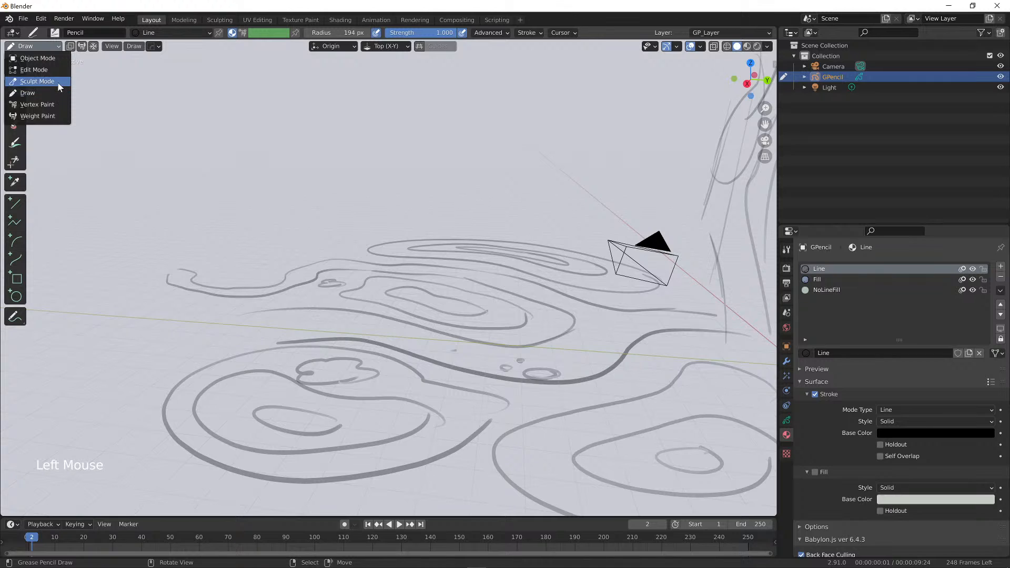
left_click(59, 85)
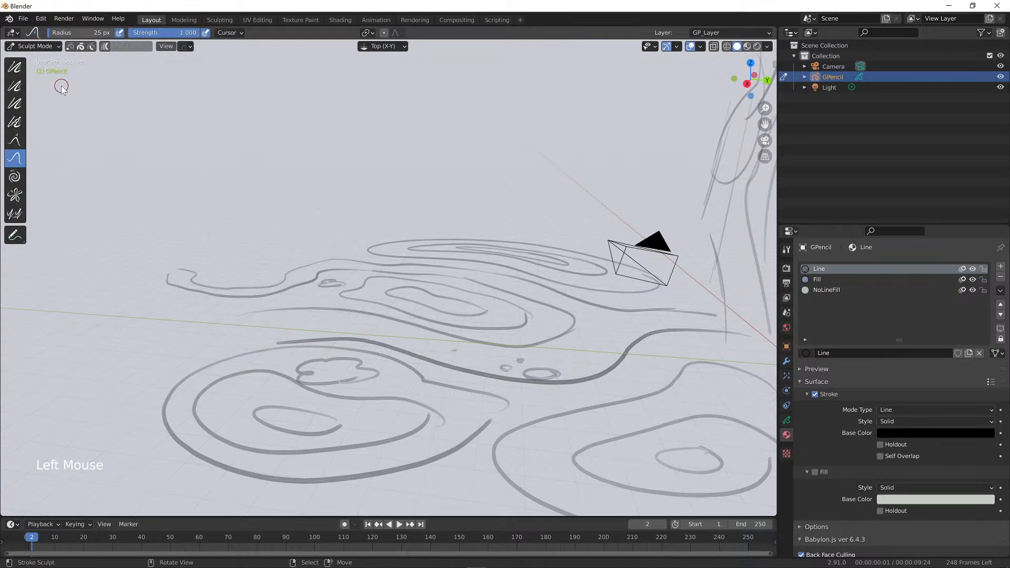
left_click(15, 142)
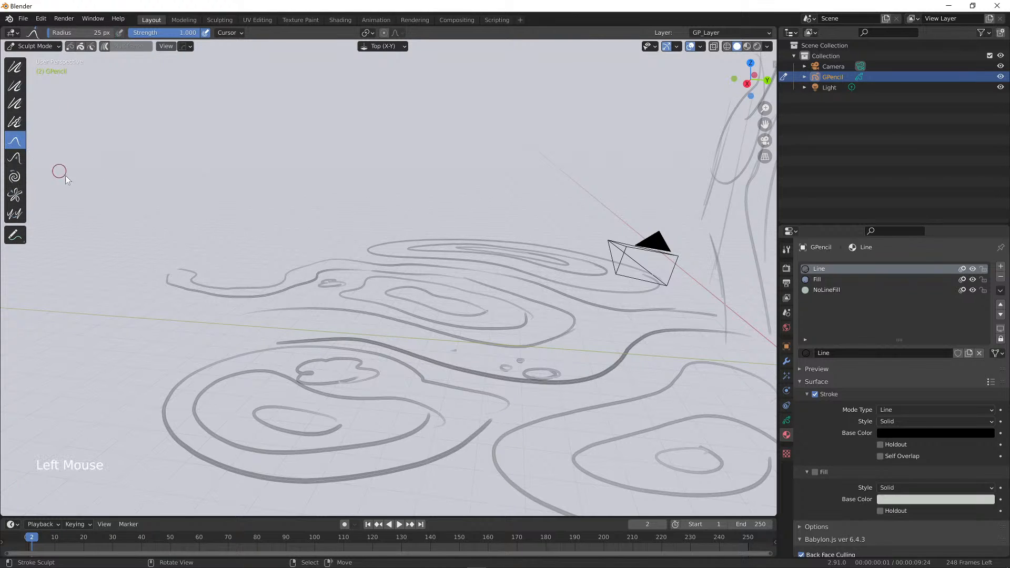
key("f")
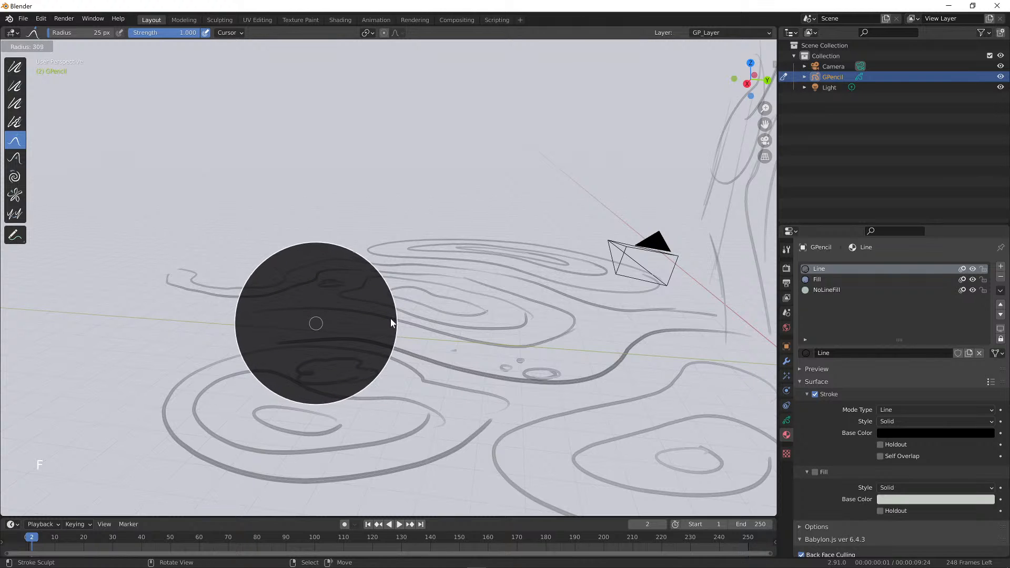
left_click(415, 321)
Try to lift the ground contour lines with the Grab brush at strength 1.000 on the Top (X-Y) drawing plane
middle_click_drag(526, 256, 523, 257)
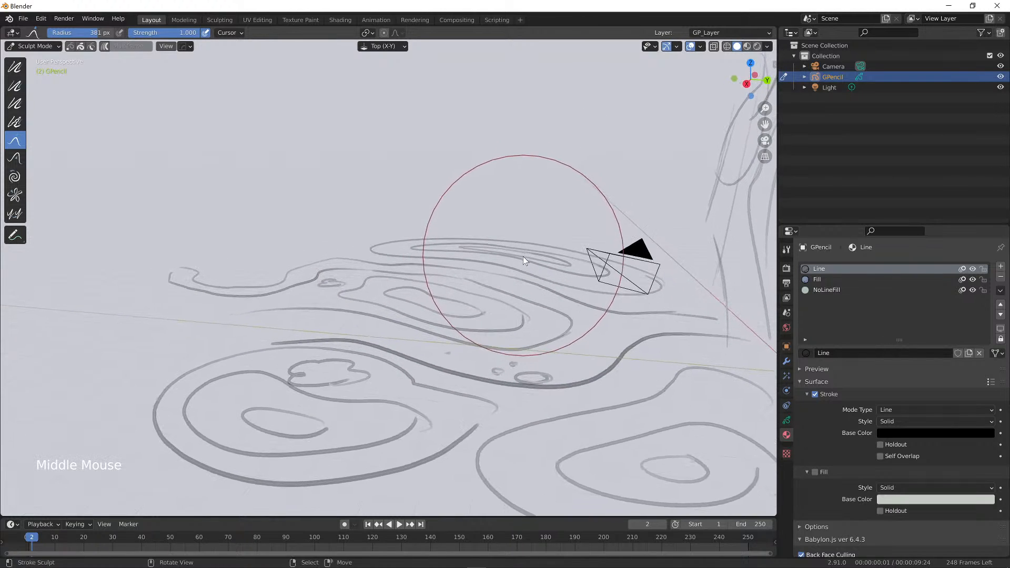
mouse_move(518, 256)
left_mouse_down()
mouse_move(517, 135)
mouse_move(510, 264)
left_mouse_up()
middle_click_drag(511, 264, 521, 257)
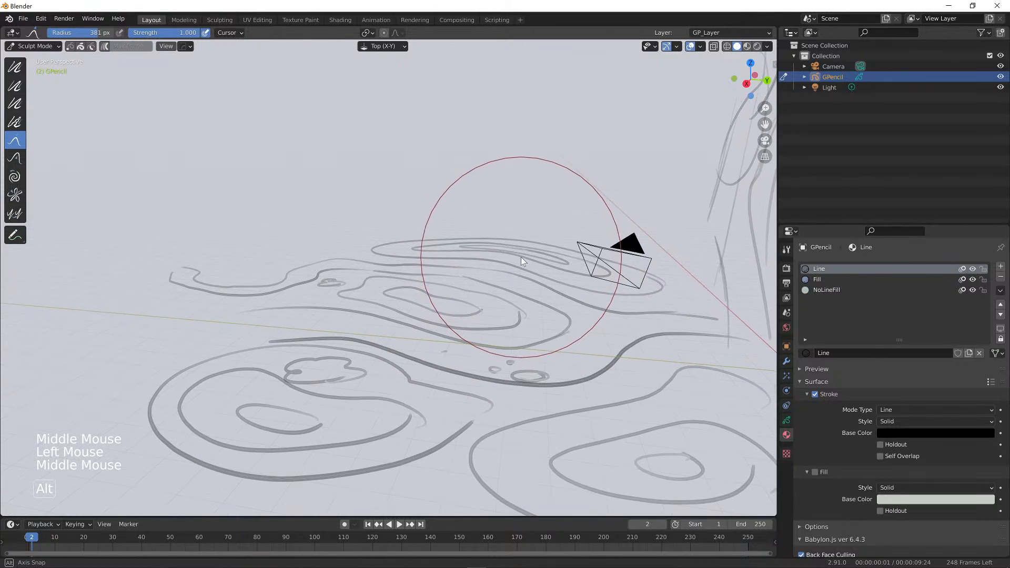
key("shift+f")
left_click(518, 267)
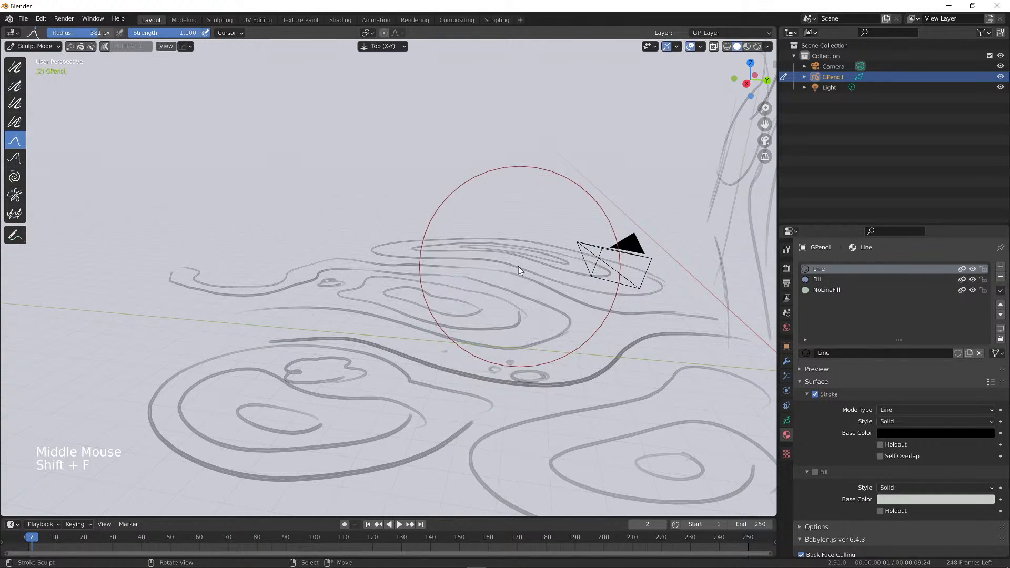
left_click_drag(509, 268, 517, 169)
mouse_move(544, 306)
middle_mouse_down()
mouse_move(505, 306)
mouse_move(514, 307)
middle_mouse_up()
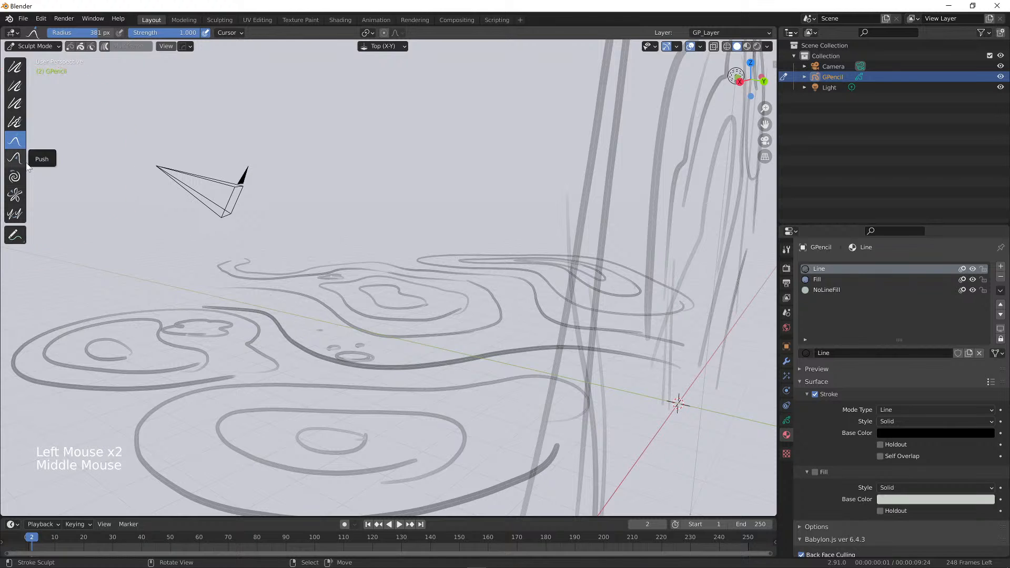
middle_click_drag(225, 298, 324, 302)
left_click_drag(337, 366, 338, 231)
left_click_drag(337, 266, 371, 271)
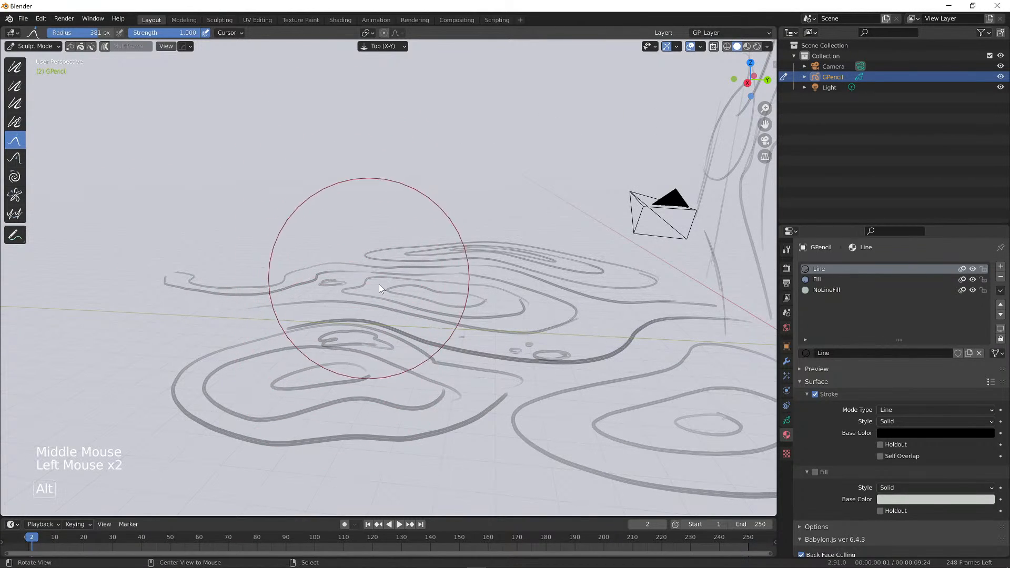
mouse_move(371, 271)
middle_mouse_down()
mouse_move(655, 261)
mouse_move(556, 271)
mouse_move(590, 261)
middle_mouse_up()
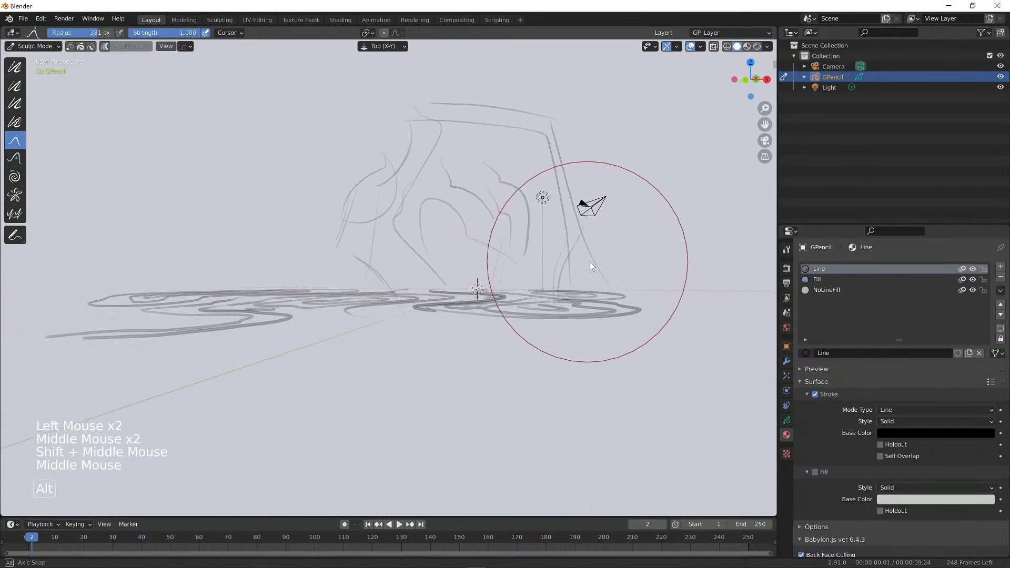
mouse_move(590, 261)
left_mouse_down()
mouse_move(567, 300)
mouse_move(570, 260)
left_mouse_up()
mouse_move(570, 260)
middle_mouse_down()
mouse_move(561, 321)
mouse_move(475, 132)
middle_mouse_up()
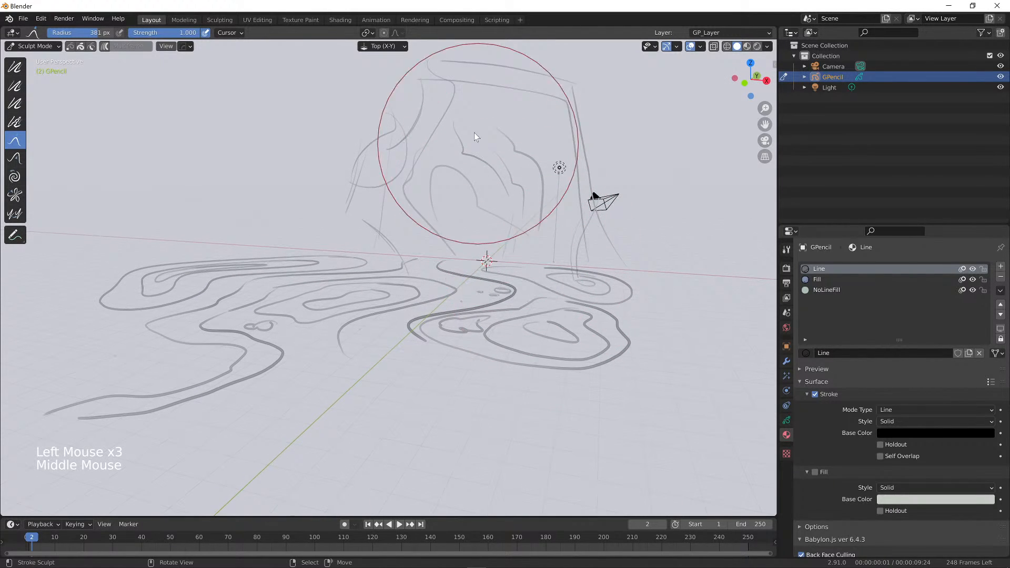
Set the drawing plane to View and pull the contour lines of the two long hills upward with the Grab brush
left_click(394, 47)
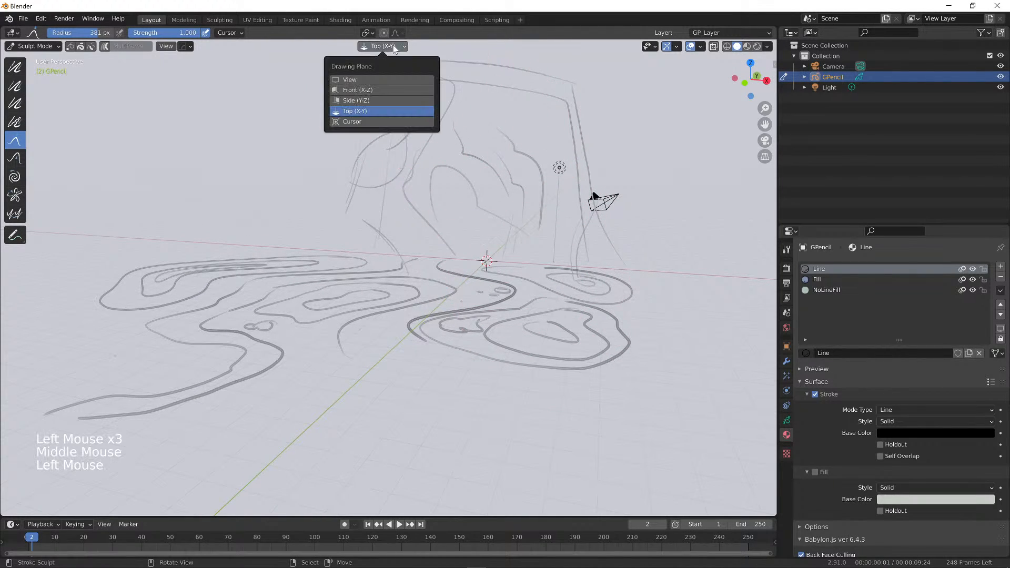
left_click(399, 80)
middle_click_drag(521, 255, 561, 280)
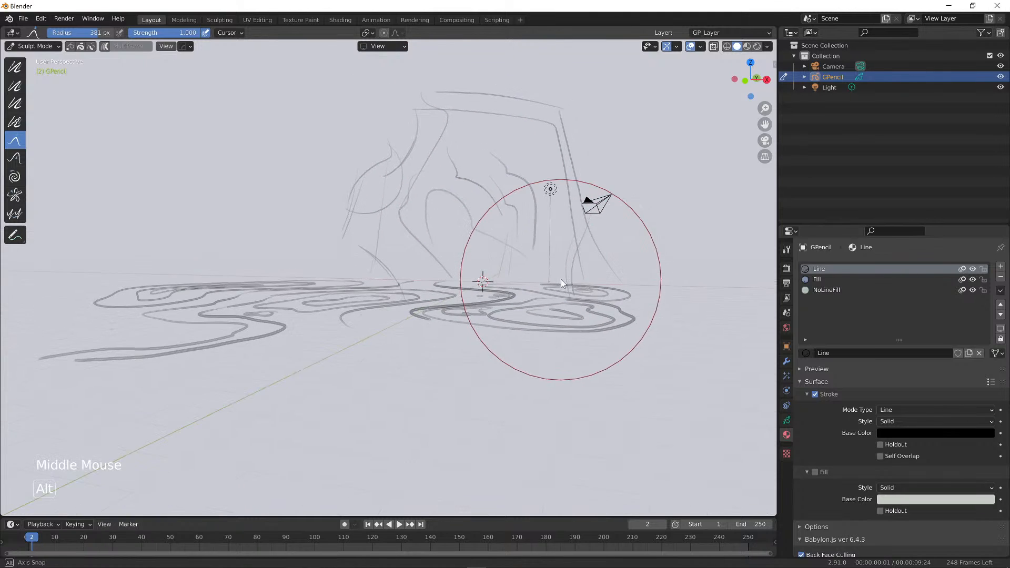
mouse_move(561, 280)
left_mouse_down()
mouse_move(560, 292)
mouse_move(537, 291)
left_mouse_up()
middle_click_drag(438, 288, 338, 305)
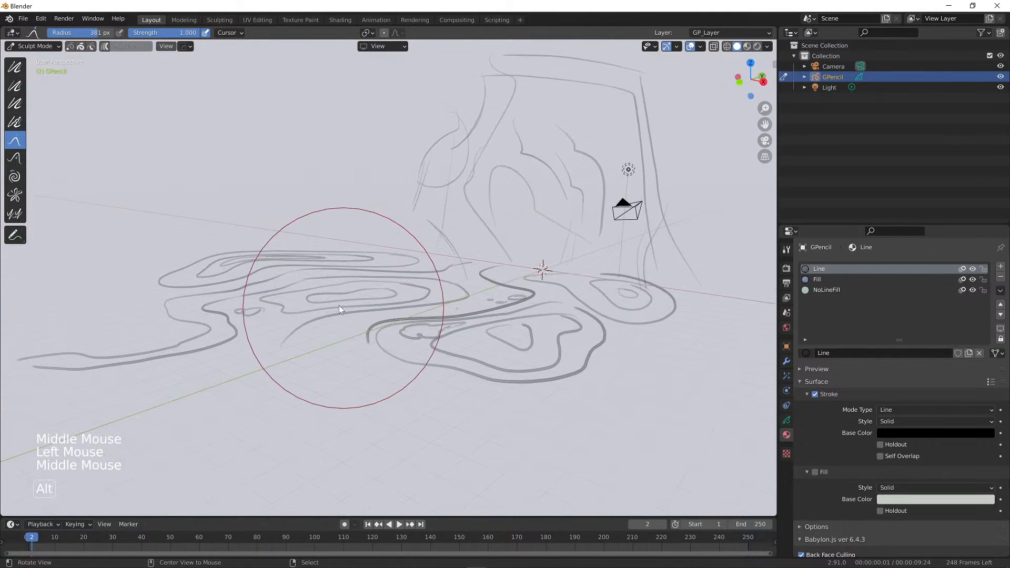
left_click_drag(287, 253, 285, 237)
left_click_drag(328, 301, 332, 291)
left_click_drag(374, 324, 376, 312)
left_click_drag(383, 327, 383, 320)
Raise the river lines near the world origin and the contour loops of the rounder hills with the Grab brush
middle_click_drag(482, 286, 494, 292)
left_click_drag(475, 276, 478, 260)
left_click_drag(503, 262, 506, 248)
left_click_drag(535, 271, 540, 261)
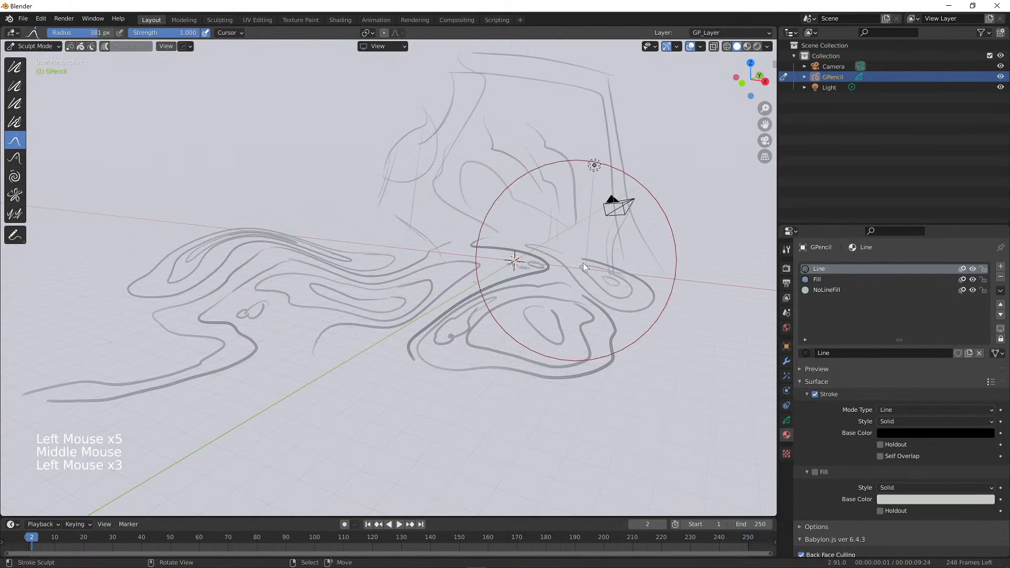
middle_click_drag(632, 285, 635, 274)
left_click_drag(643, 273, 644, 263)
middle_click_drag(641, 281, 649, 267)
middle_click_drag(606, 279, 626, 276)
middle_click_drag(579, 280, 652, 267)
middle_click_drag(535, 299, 609, 309)
left_click_drag(612, 342, 613, 323)
left_click_drag(597, 331, 593, 326)
mouse_move(594, 325)
middle_mouse_down()
mouse_move(578, 368)
mouse_move(637, 349)
mouse_move(498, 409)
mouse_move(461, 400)
middle_mouse_up()
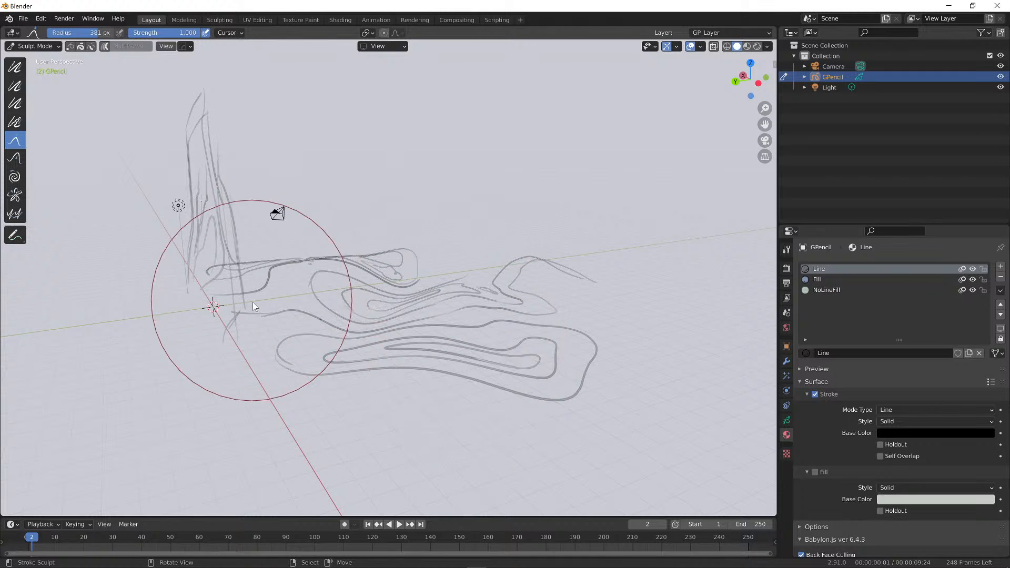
left_click(32, 540)
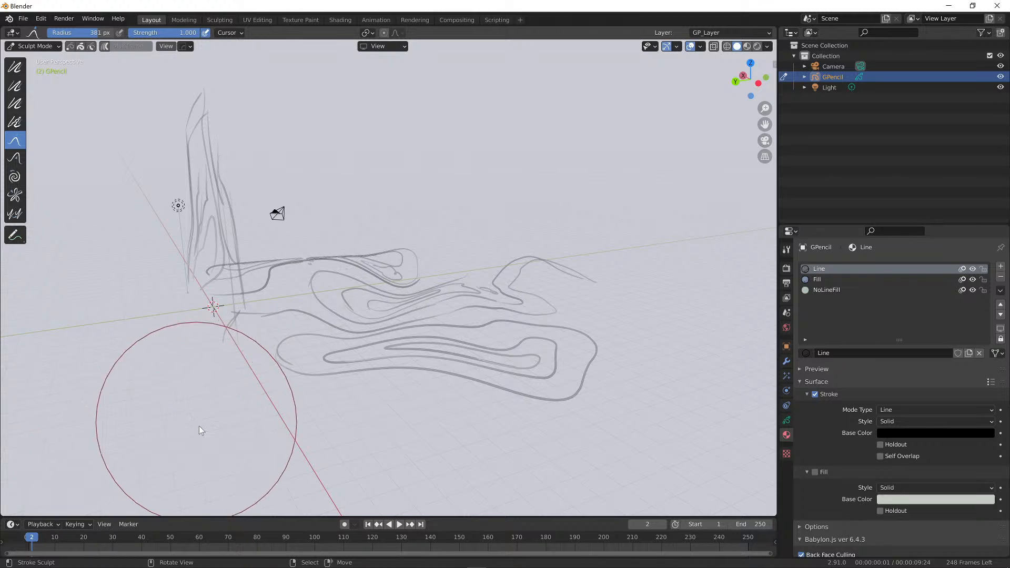
mouse_move(361, 334)
middle_mouse_down()
mouse_move(412, 339)
mouse_move(485, 309)
mouse_move(431, 345)
mouse_move(383, 353)
mouse_move(425, 348)
mouse_move(411, 358)
middle_mouse_up()
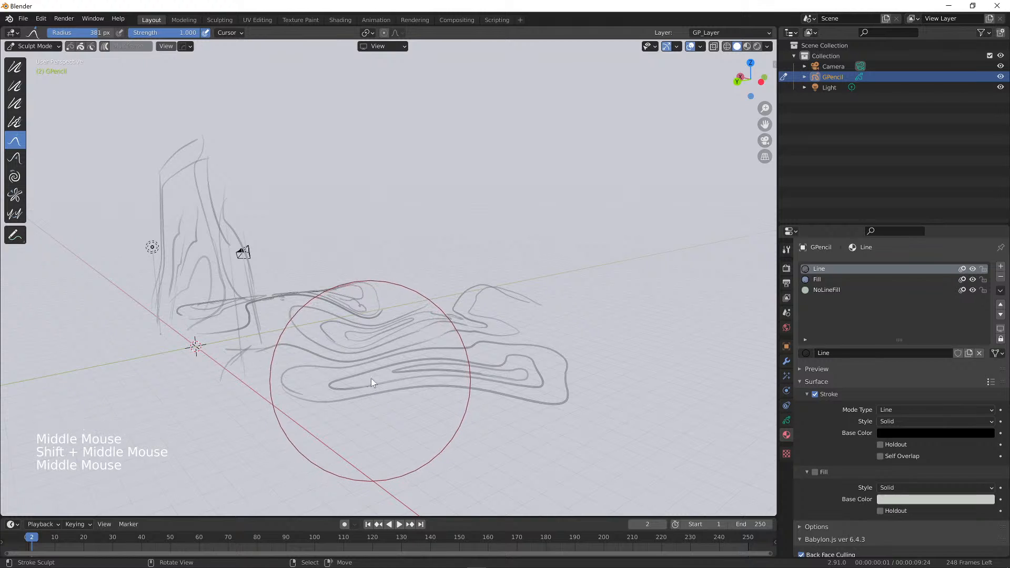
left_click(51, 52)
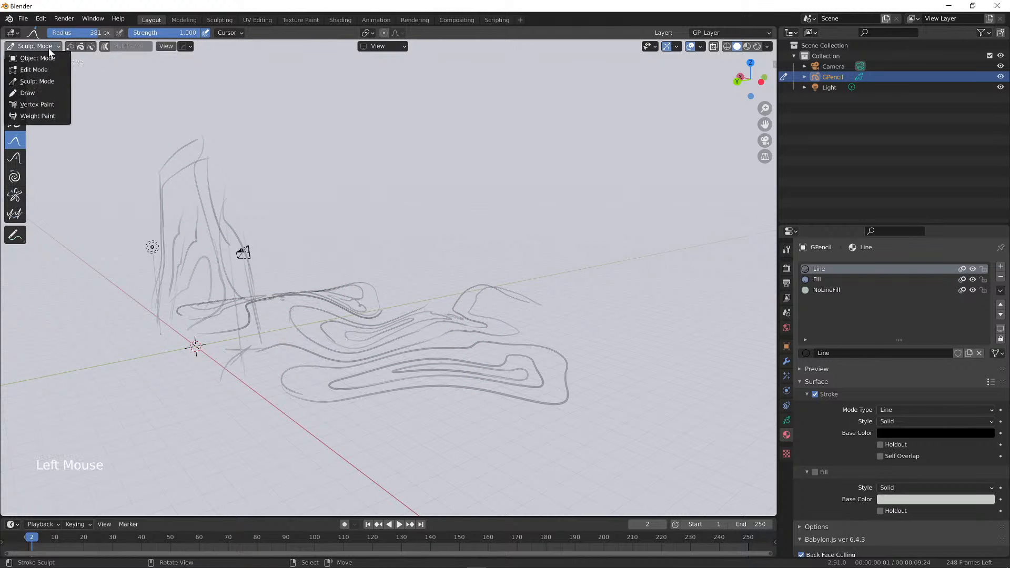
left_click(42, 81)
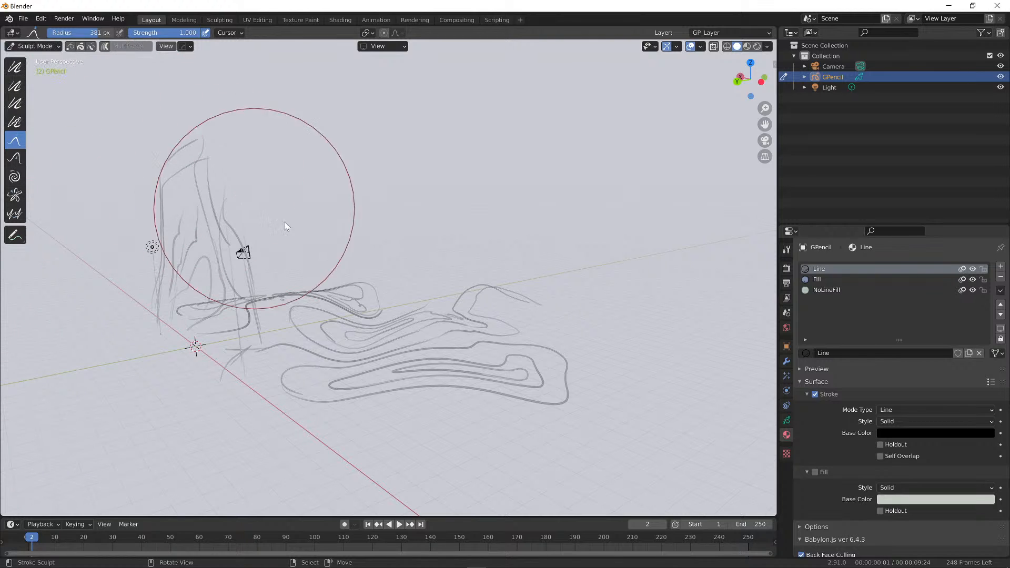
mouse_move(285, 222)
middle_mouse_down("alt")
mouse_move(350, 225)
mouse_move(377, 241)
mouse_move(372, 232)
middle_mouse_up("alt")
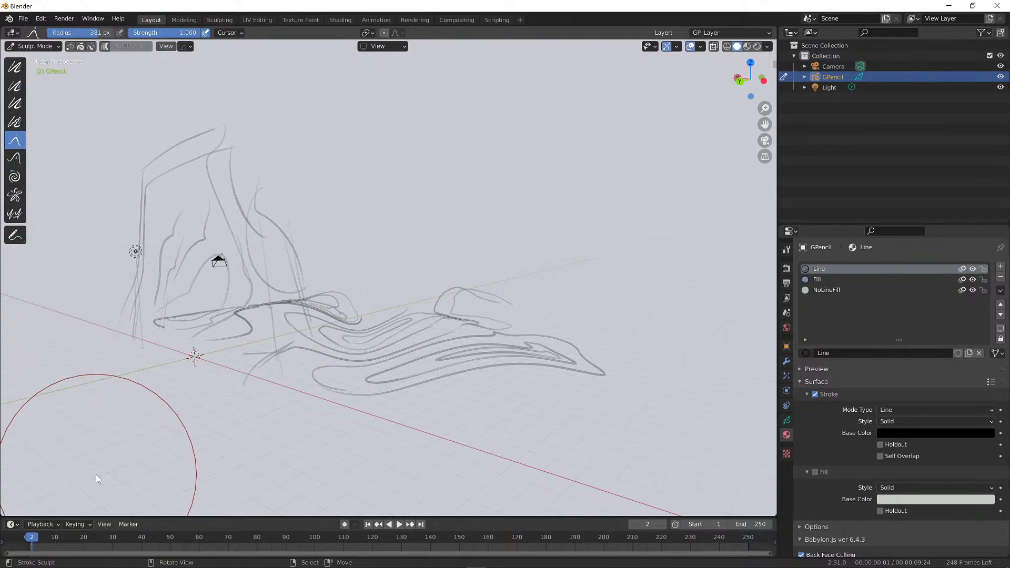
Step back and forth through the first frames of the timeline to examine on which frames the sketch appears
key("Right")
key("Right")
key("Right")
key("Right")
key("Right")
key("Right")
key("Left")
key("Left")
key("Left")
key("Left")
key("Left")
key("Left")
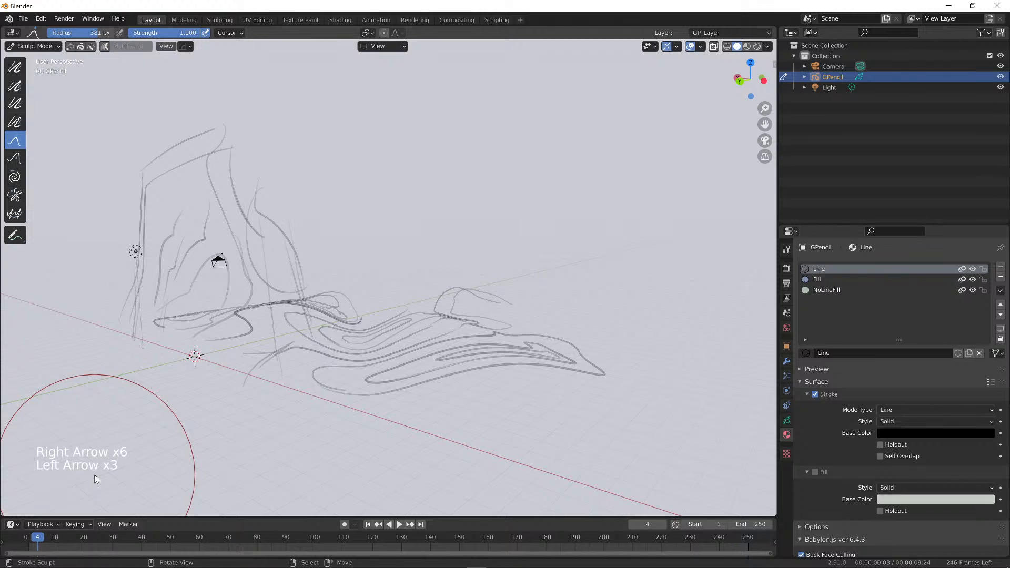
key("Right")
key("Right")
key("Right")
key("Right")
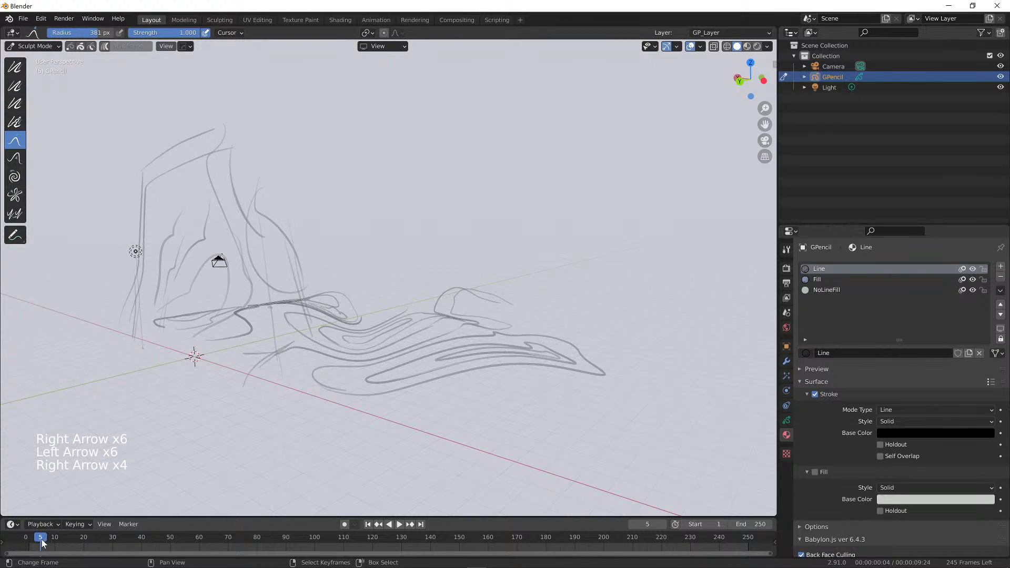
key("Left")
key("Left")
key("Left")
key("Left")
key("Left")
key("Left")
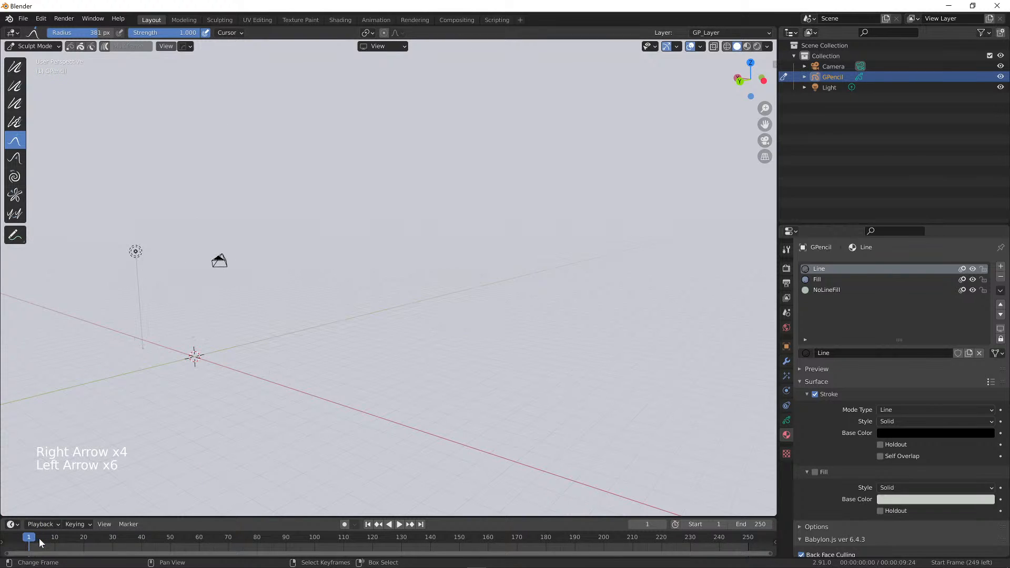
At frame 10, grab the ground contour lines and pull the end farthest from the upright cliff sketch up into a hump
key("Right")
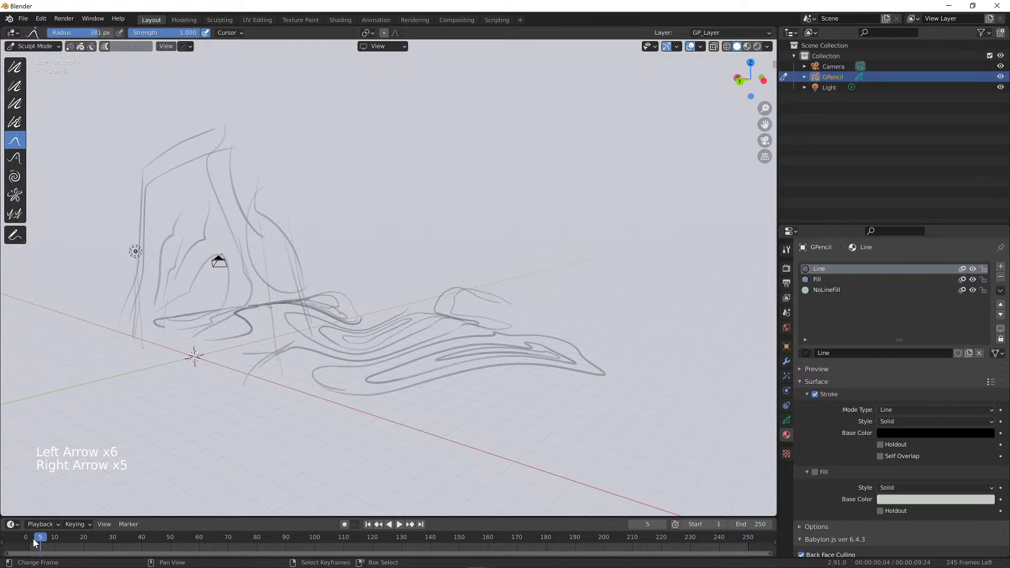
key("Right")
key("Right")
key("Right")
key("Right")
key("Right")
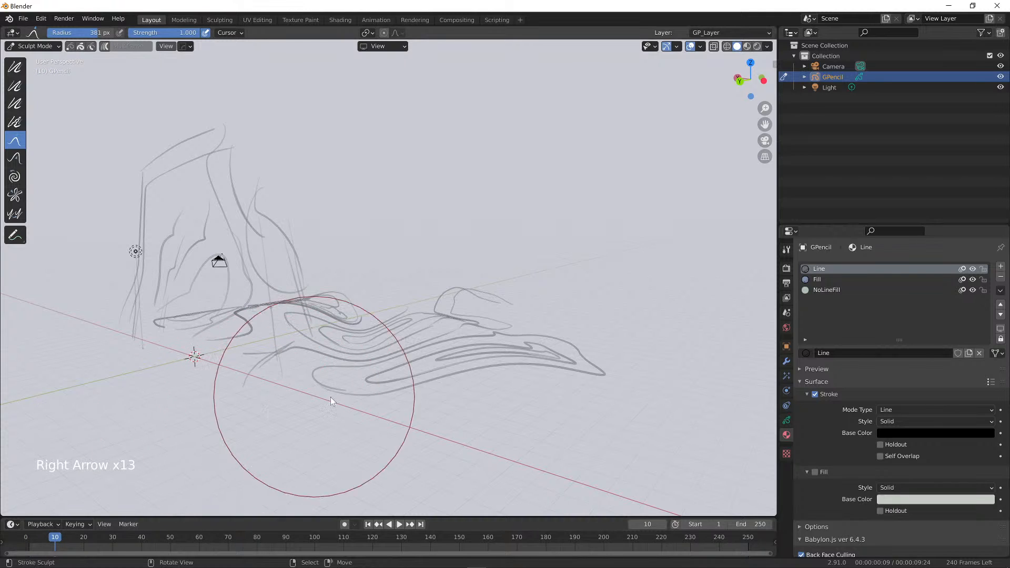
left_click_drag(485, 354, 495, 318)
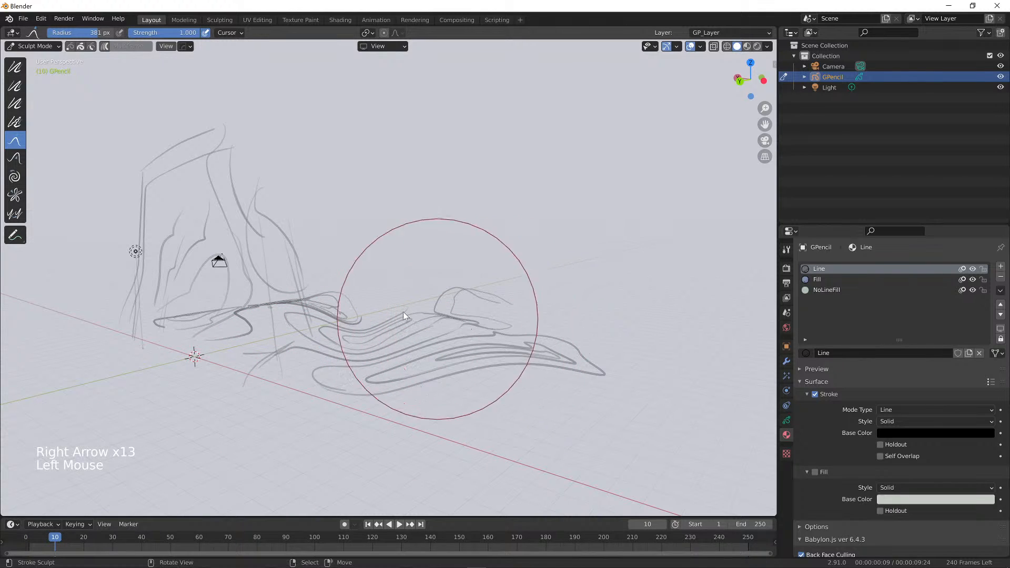
middle_click_drag(470, 326, 475, 317)
mouse_move(476, 317)
left_mouse_down()
mouse_move(498, 317)
mouse_move(506, 295)
left_mouse_up()
left_click_drag(563, 323, 581, 312)
mouse_move(421, 321)
left_mouse_down()
mouse_move(419, 308)
mouse_move(393, 339)
left_mouse_up()
left_click_drag(358, 331, 288, 338)
mouse_move(337, 327)
middle_mouse_down()
mouse_move(310, 334)
mouse_move(279, 312)
middle_mouse_up()
mouse_move(278, 313)
left_mouse_down()
mouse_move(270, 326)
mouse_move(286, 330)
left_mouse_up()
mouse_move(286, 330)
middle_mouse_down()
mouse_move(342, 335)
mouse_move(352, 318)
middle_mouse_up()
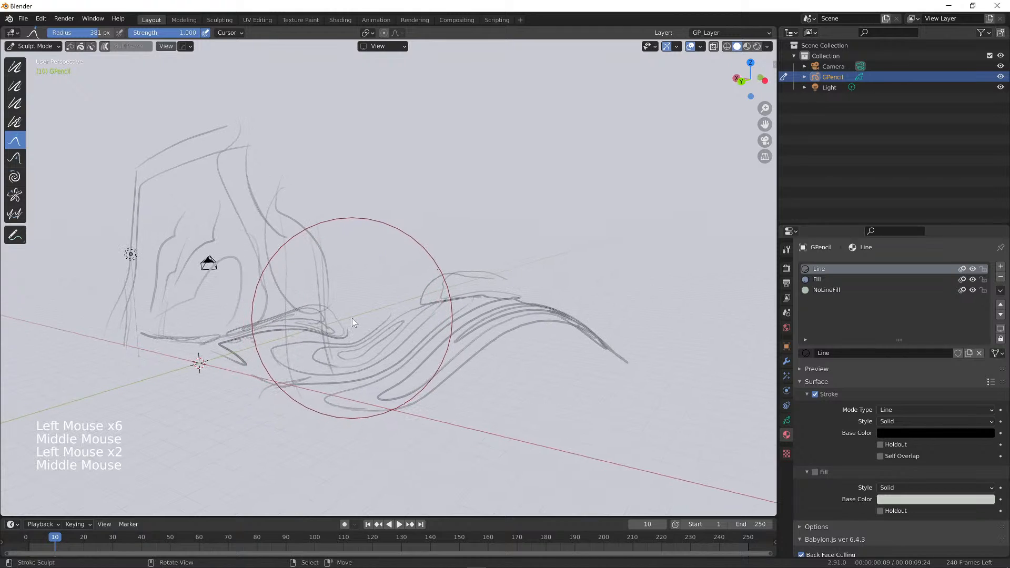
At frame 20, pull the hump of contour lines farthest from the cliff sketch downward with the Grab brush
key("Right")
key("Right")
key("Right")
key("Right")
key("Right")
key("Right")
key("Right")
key("Right")
key("Right")
key("Right")
key("Right")
key("Right")
key("Right")
key("Right")
key("Right")
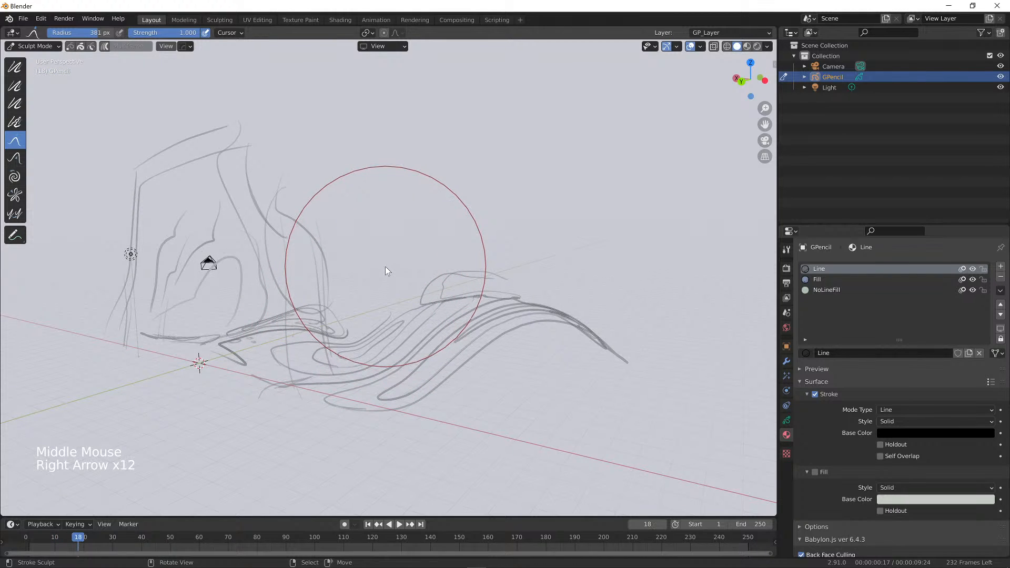
left_click(535, 344)
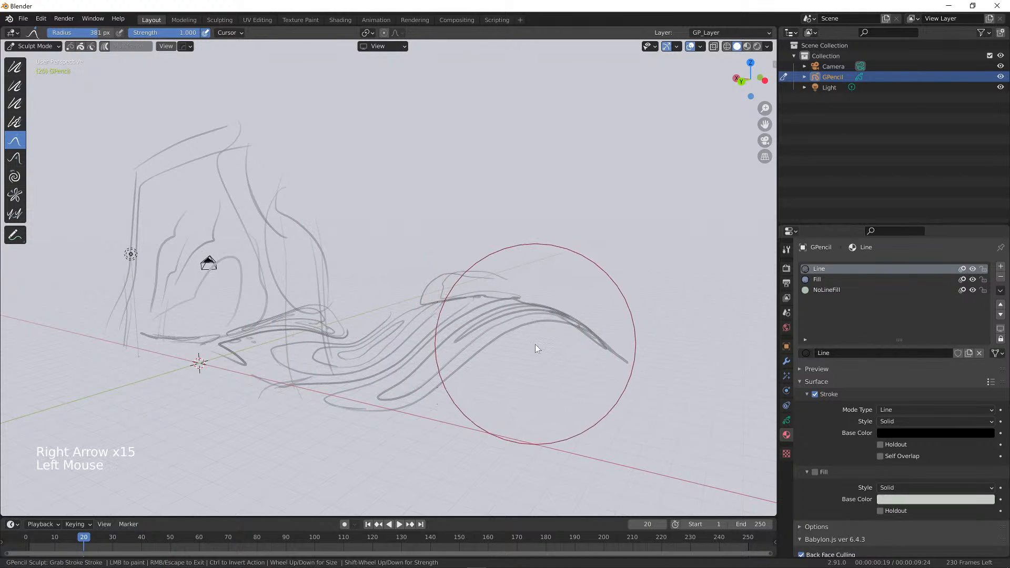
middle_click_drag(512, 319, 517, 324)
left_click_drag(517, 323, 515, 352)
middle_click_drag(598, 355, 566, 356)
mouse_move(566, 356)
left_mouse_down()
mouse_move(596, 387)
mouse_move(653, 390)
mouse_move(561, 371)
left_mouse_up()
left_click_drag(501, 353, 499, 370)
Lower the middle contour lines slightly and pull the lines nearest the cliff sketch up into a tall peak at frame 20
middle_click_drag(469, 350, 507, 356)
left_click_drag(427, 337, 420, 347)
left_click_drag(348, 339, 344, 346)
left_click_drag(286, 329, 278, 311)
left_click_drag(198, 312, 195, 295)
middle_click_drag(174, 296, 260, 318)
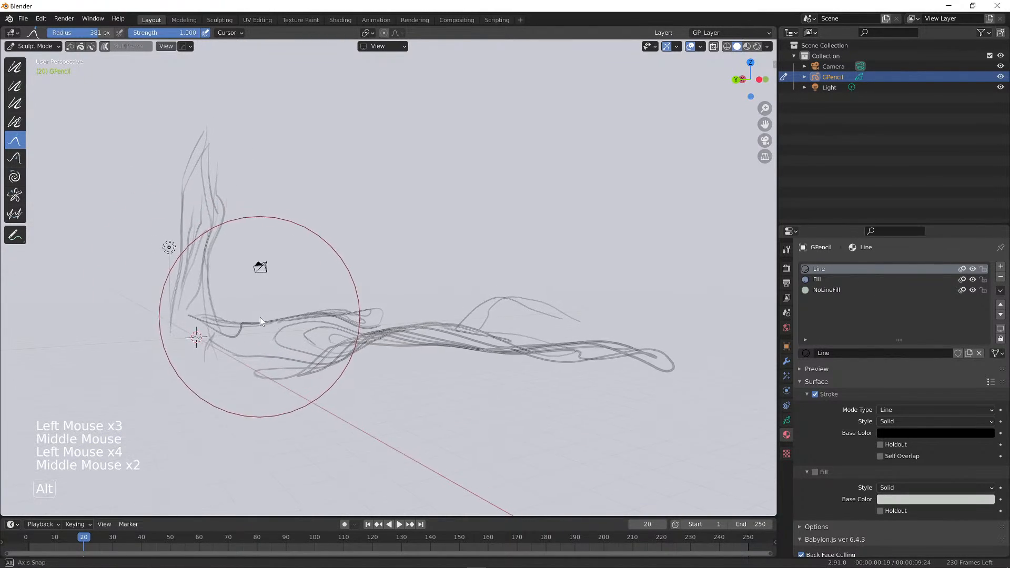
left_click_drag(296, 310, 287, 186)
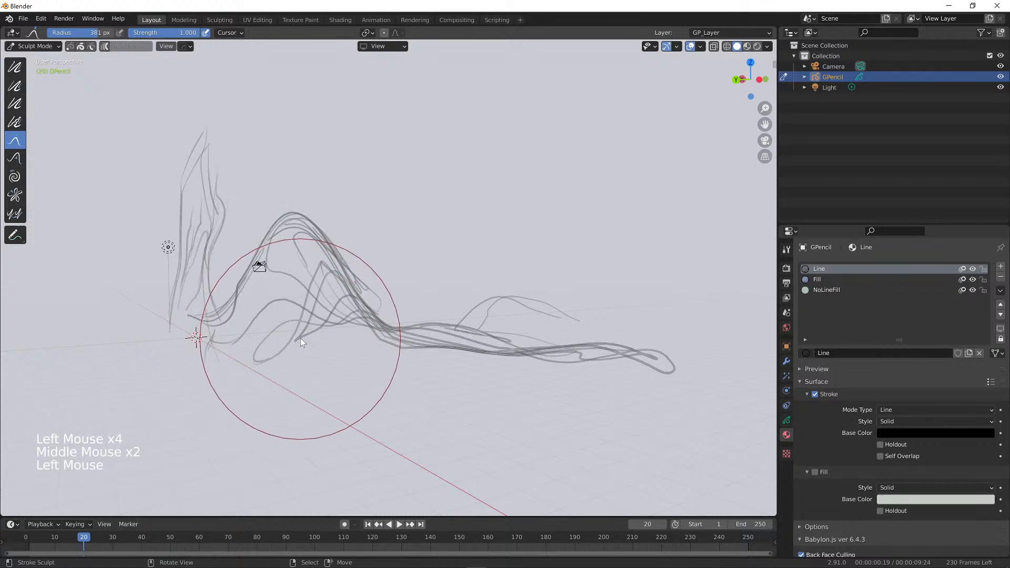
At frame 30, set the Grab brush radius to 500 px and pull the contour lines nearest the cliff sketch up into a much taller peak
key("Right")
key("Right")
key("Right")
key("Right")
key("Right")
key("Right")
key("Right")
key("Right")
key("Right")
key("Right")
key("Right")
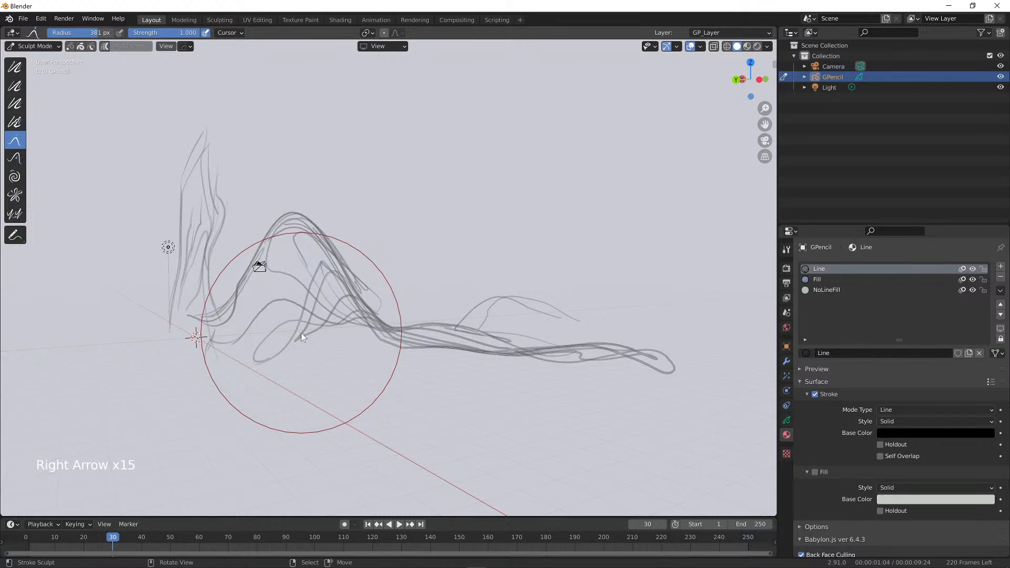
key("f")
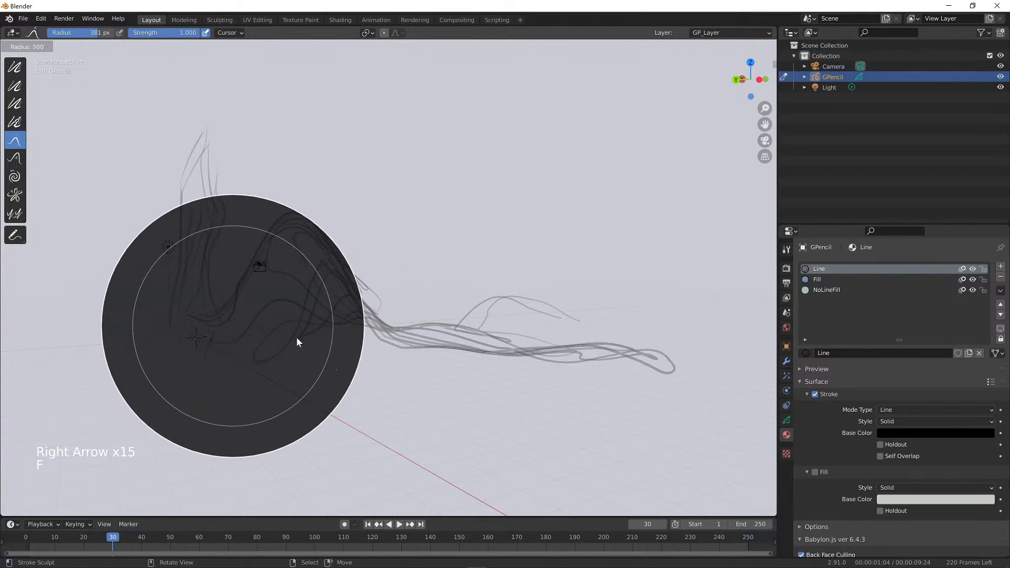
left_click(310, 280)
mouse_move(308, 248)
left_mouse_down()
mouse_move(305, 176)
mouse_move(289, 129)
left_mouse_up()
Scrub the timeline back to frame 6 to review how the landscape sketch changes between frames
middle_click_drag(289, 129, 440, 244)
scroll(419, 226, "down", 5)
mouse_move(117, 538)
left_mouse_down()
mouse_move(61, 540)
mouse_move(140, 544)
mouse_move(43, 538)
left_mouse_up()
mouse_move(261, 434)
middle_mouse_down("ctrl")
mouse_move(355, 370)
mouse_move(472, 364)
mouse_move(421, 359)
mouse_move(499, 374)
mouse_move(484, 368)
middle_mouse_up("ctrl")
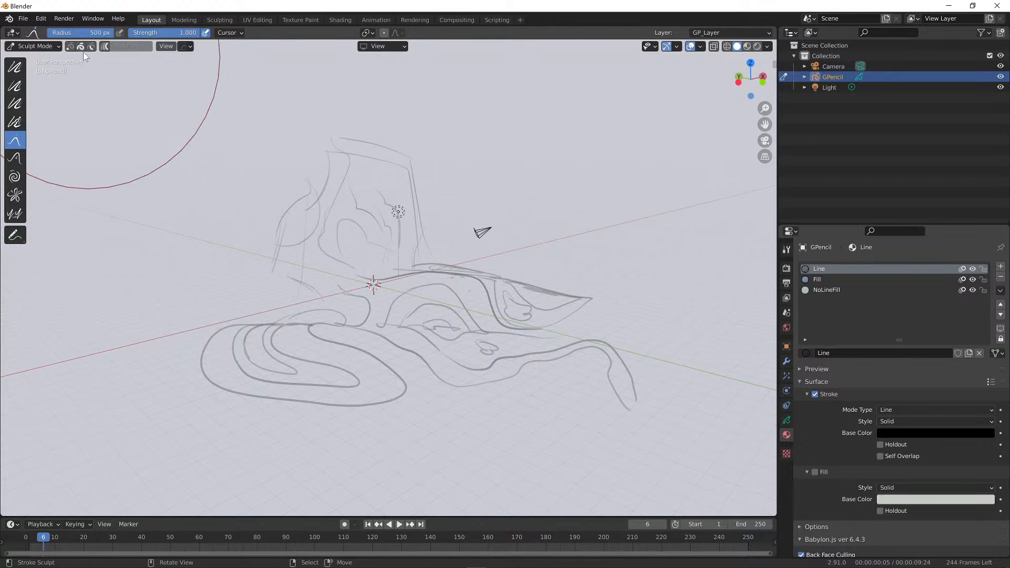
Switch the grease pencil sketch through Object Mode, Sculpt Mode and Draw mode, and return it to Sculpt Mode
left_click(35, 47)
left_click(39, 58)
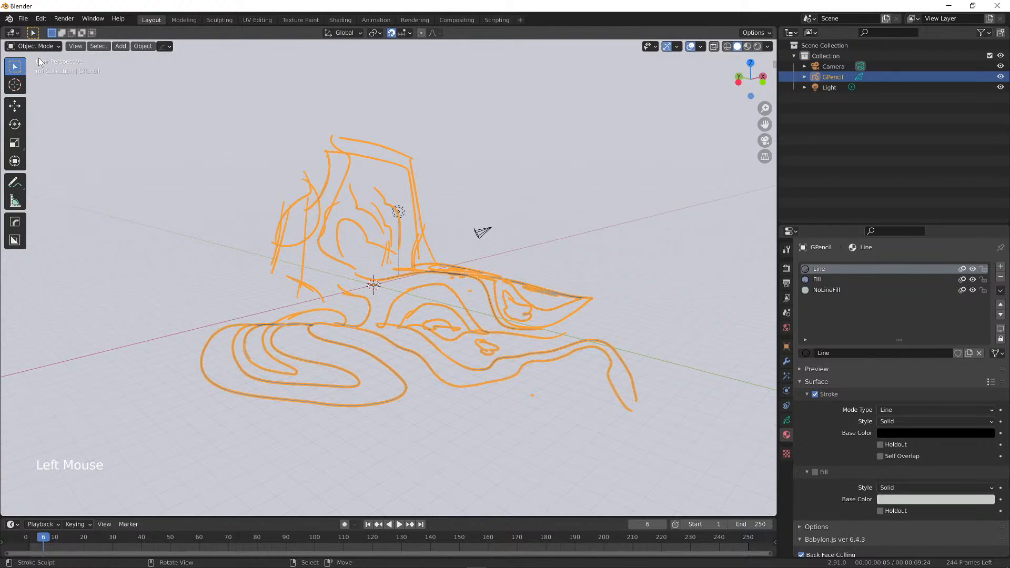
left_click(35, 46)
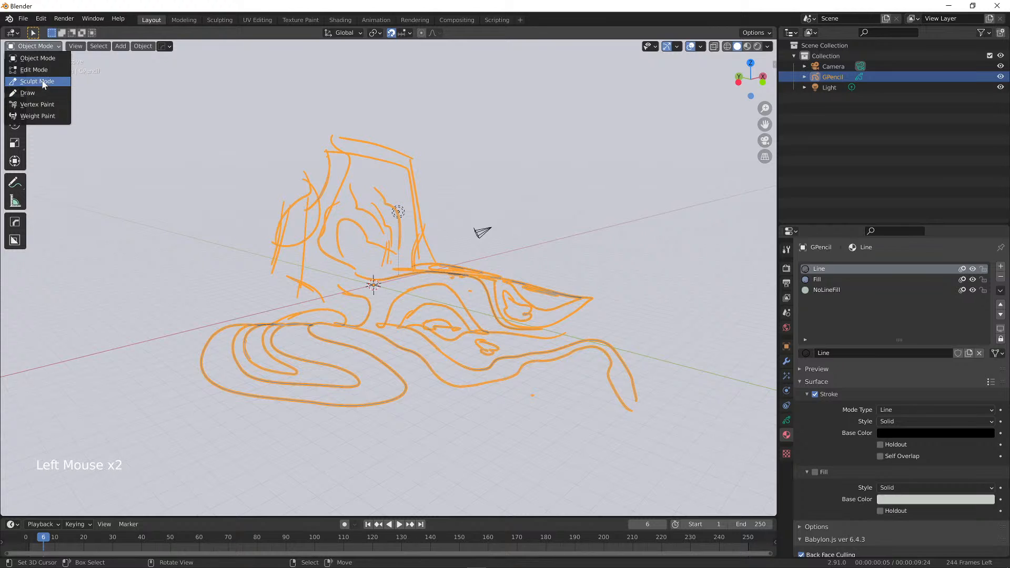
left_click(42, 81)
left_click(35, 46)
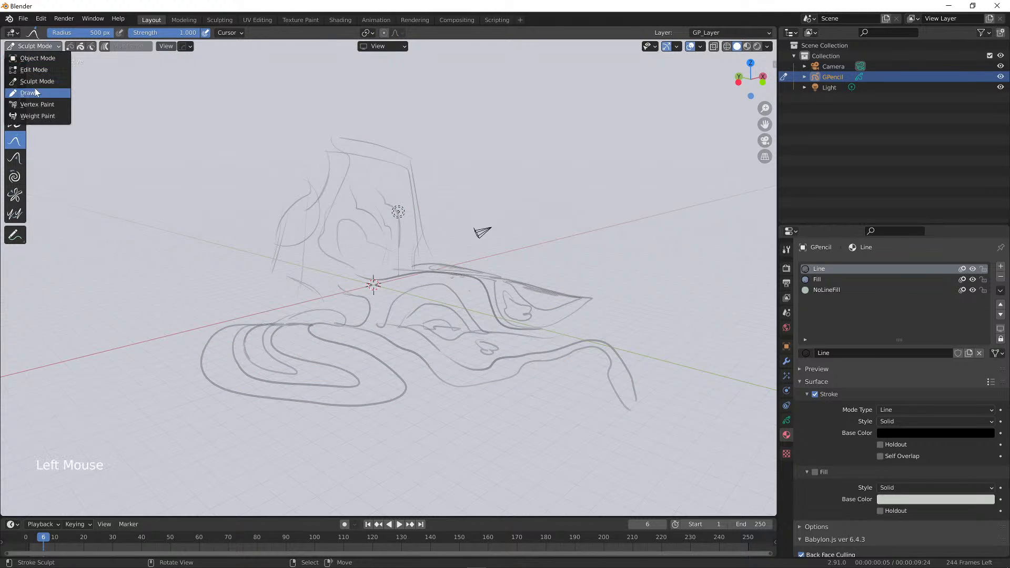
left_click(36, 93)
left_click(35, 47)
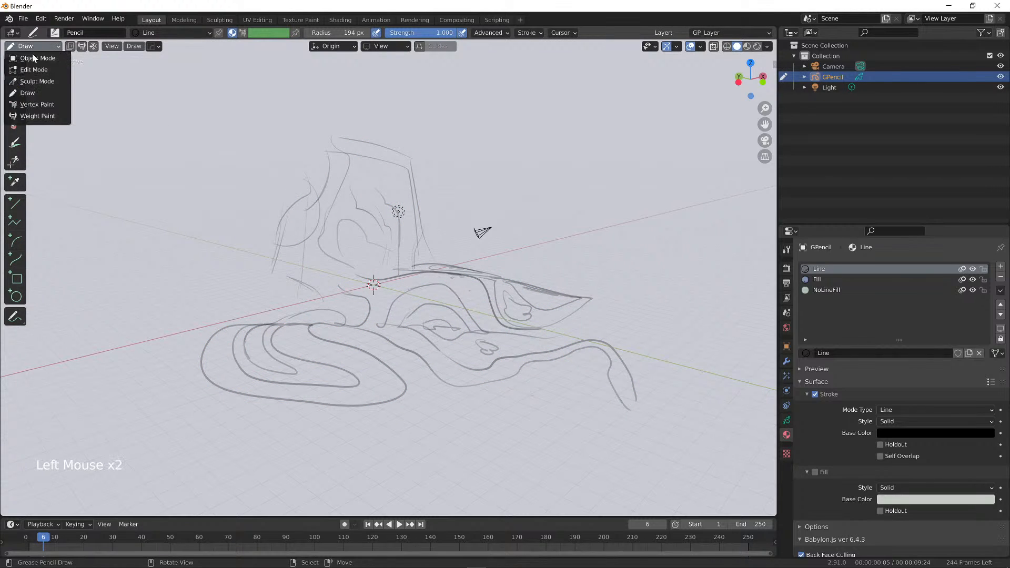
left_click(32, 84)
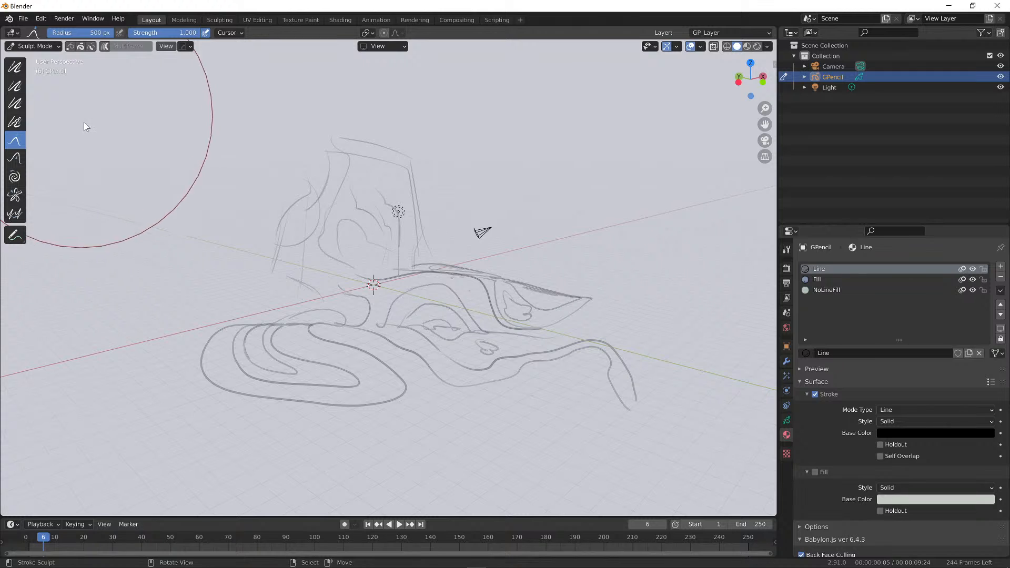
Make the timeline area slightly taller beneath the viewport
mouse_move(292, 234)
middle_mouse_down()
mouse_move(388, 231)
mouse_move(404, 220)
middle_mouse_up()
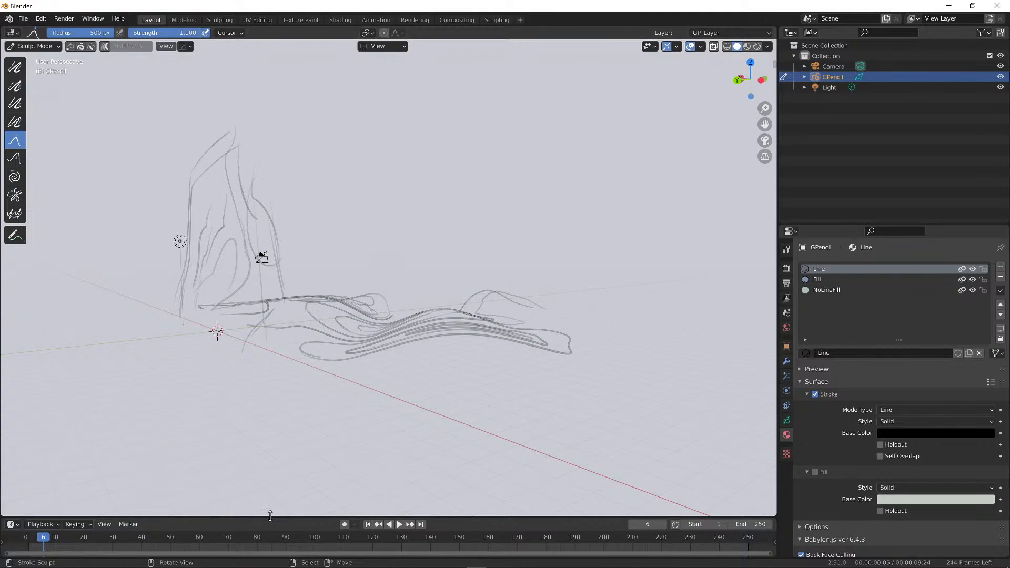
left_click_drag(272, 517, 281, 454)
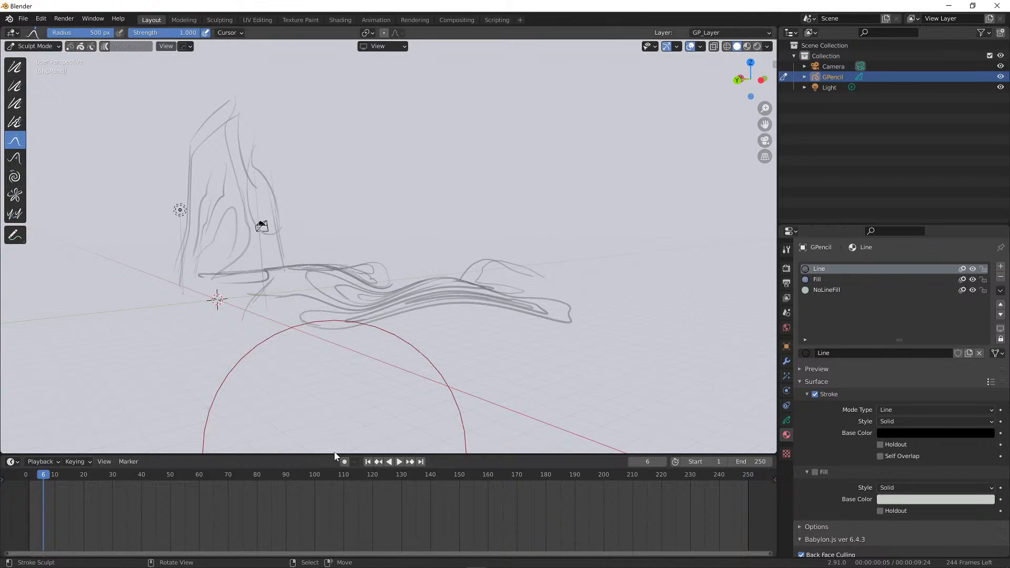
mouse_move(335, 454)
left_mouse_down()
mouse_move(344, 522)
mouse_move(355, 372)
mouse_move(360, 467)
left_mouse_up()
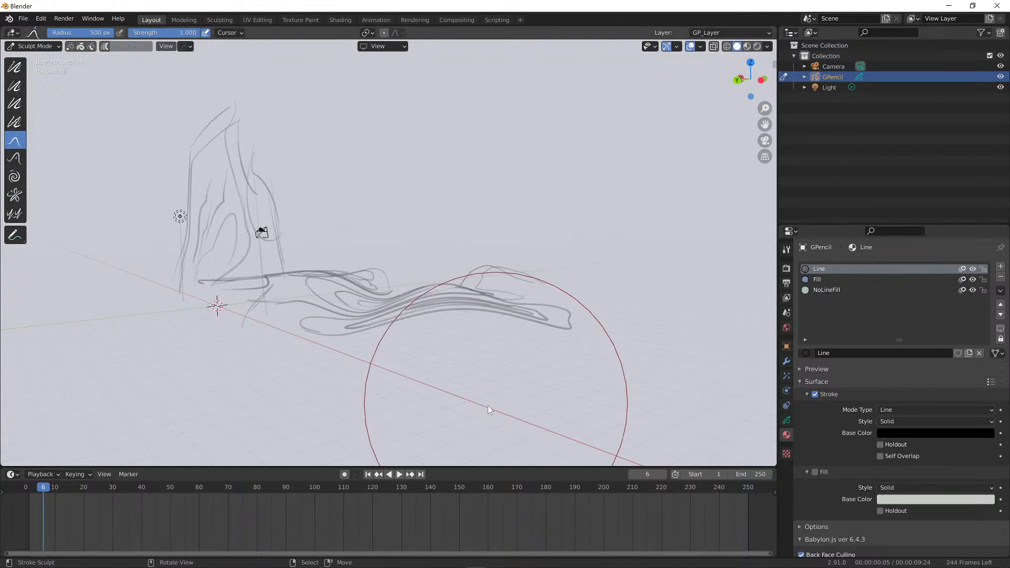
left_click_drag(458, 468, 460, 501)
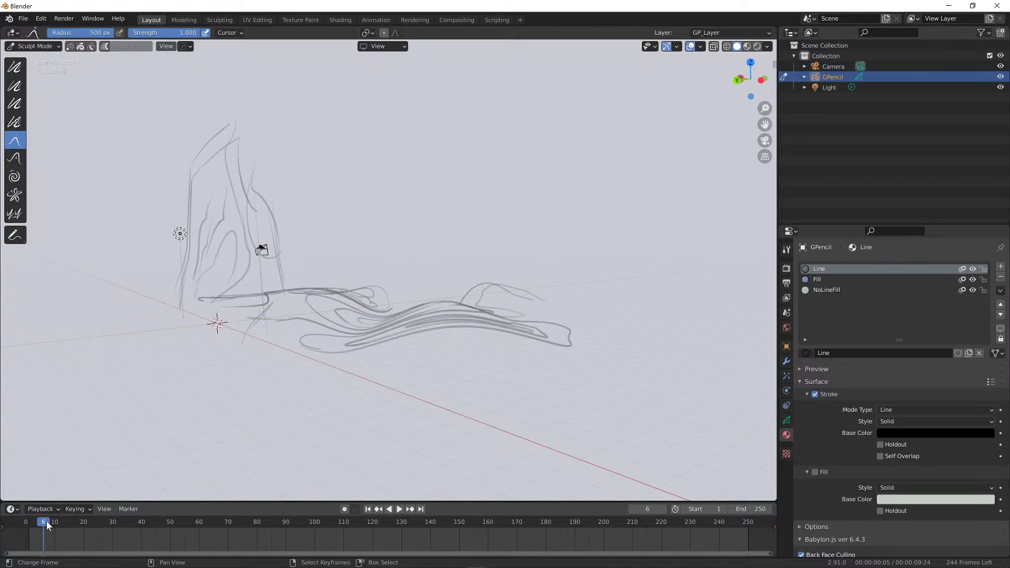
Scrub to frame 77, play the animation briefly, and return to frame 1 to review the sketch's shape changes
left_click_drag(44, 526, 248, 531)
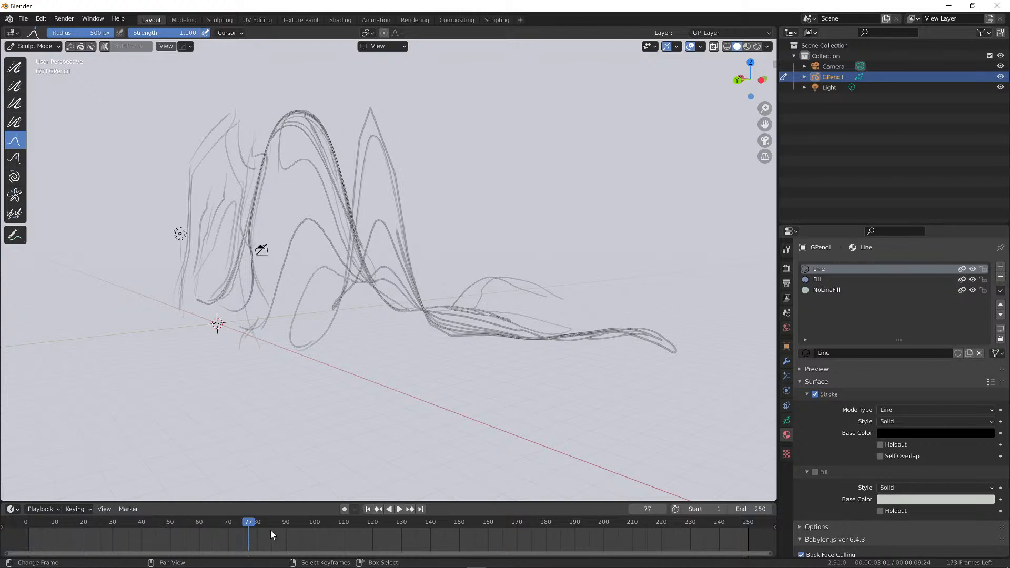
left_click(395, 510)
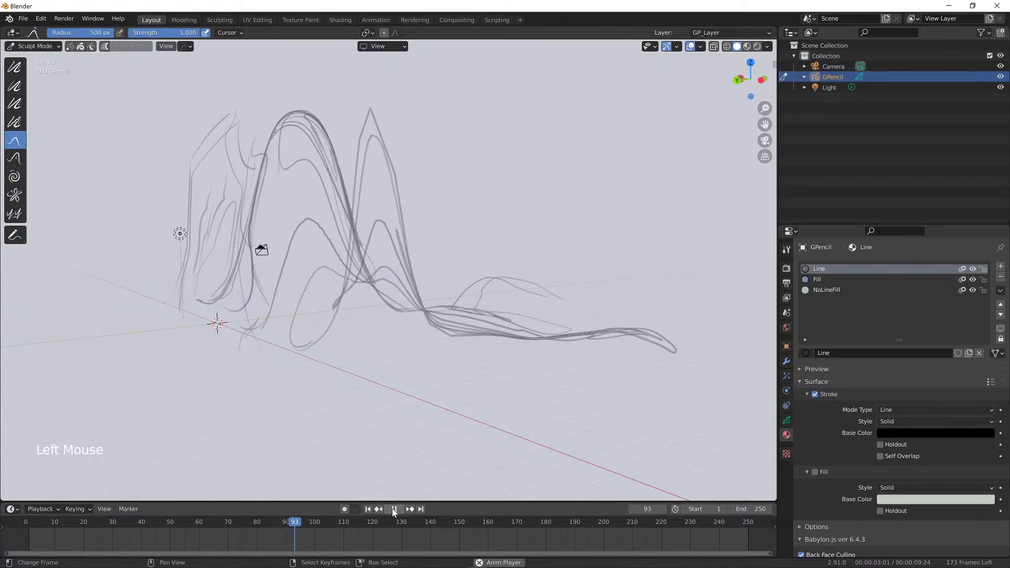
left_click(396, 509)
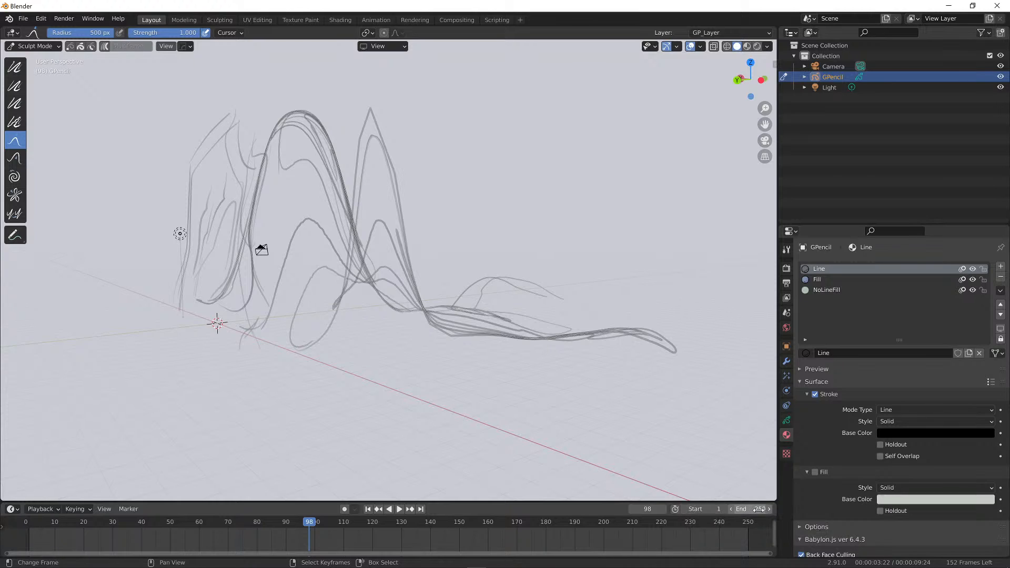
left_click_drag(302, 523, 29, 535)
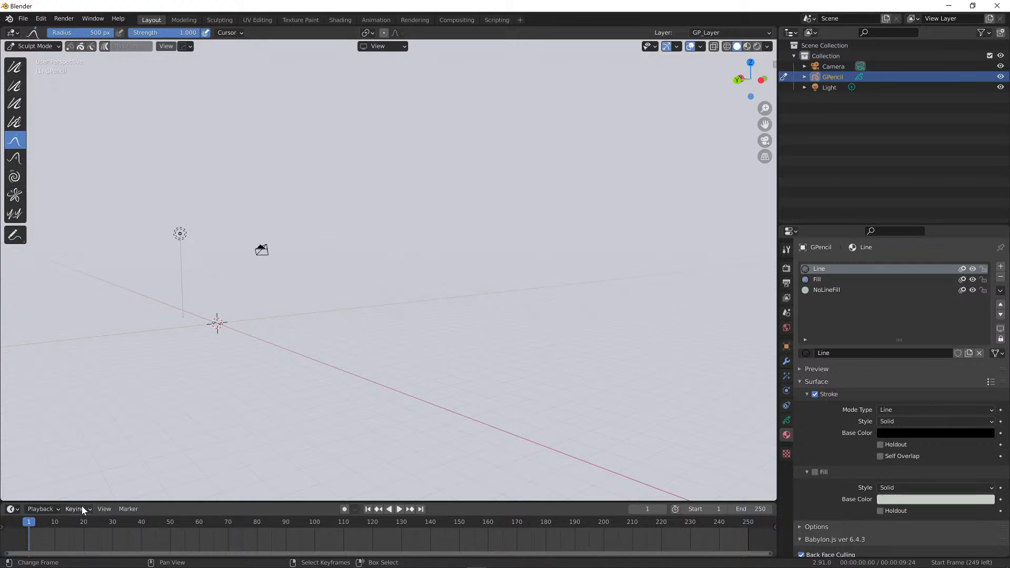
Enlarge the timeline area and change it to a Dope Sheet in Grease Pencil mode
left_click_drag(88, 501, 101, 440)
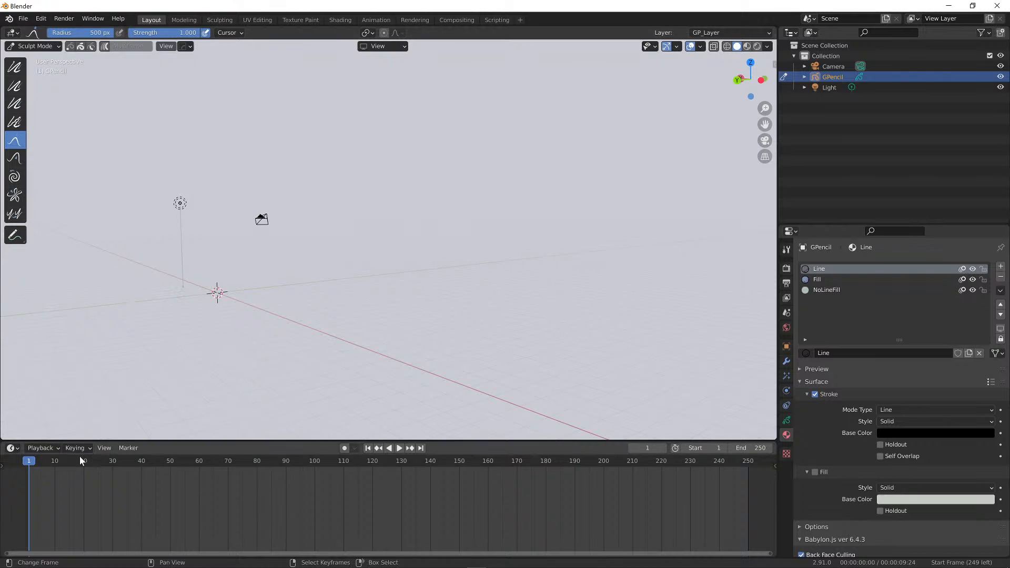
left_click(10, 448)
mouse_move(30, 452)
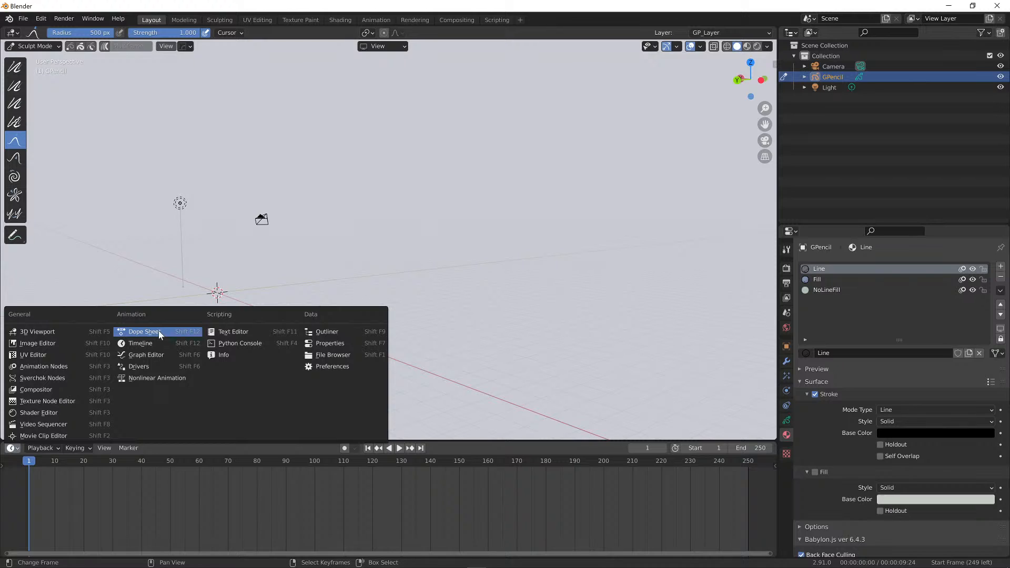
left_click(143, 332)
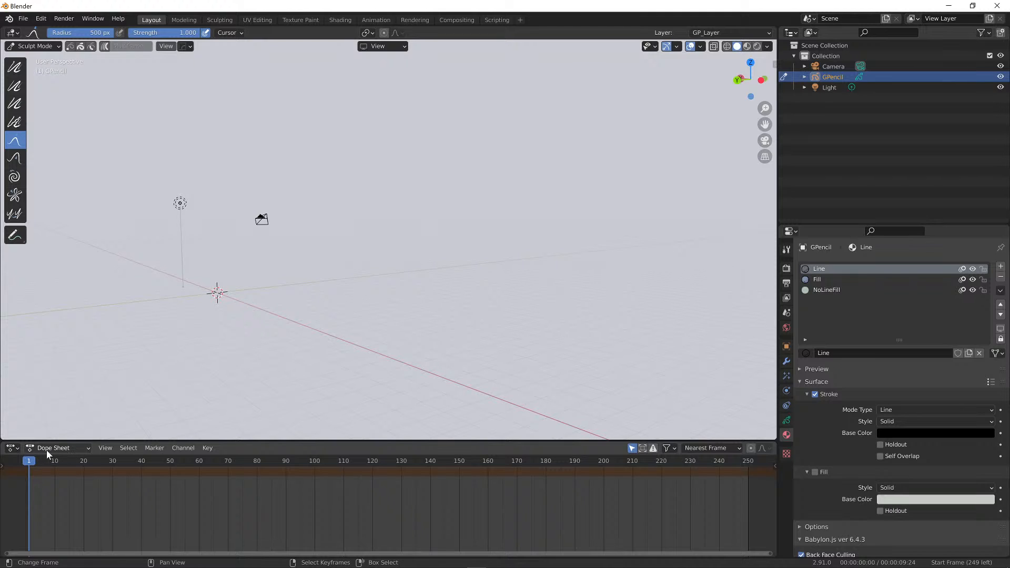
left_click(67, 450)
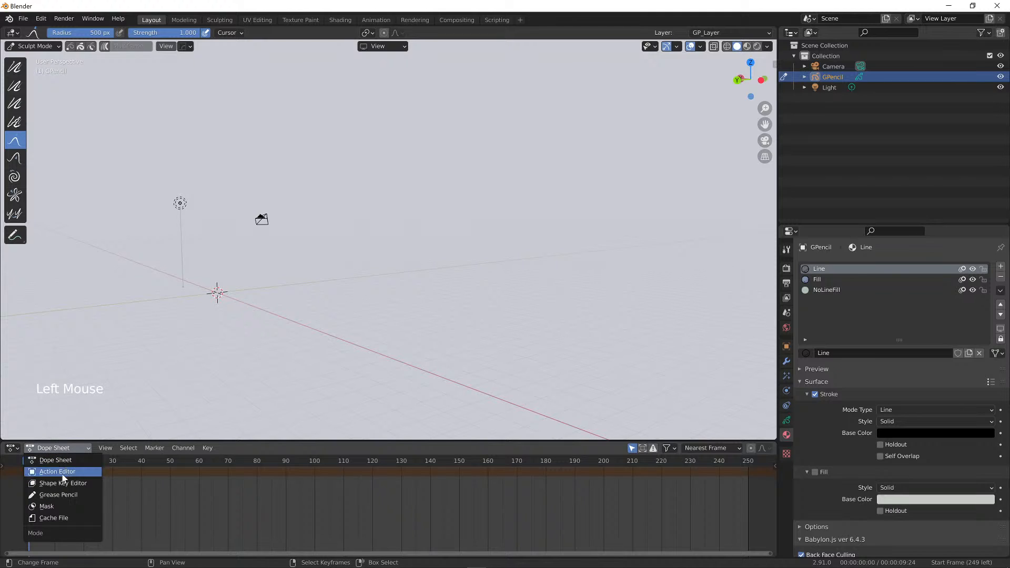
left_click(71, 496)
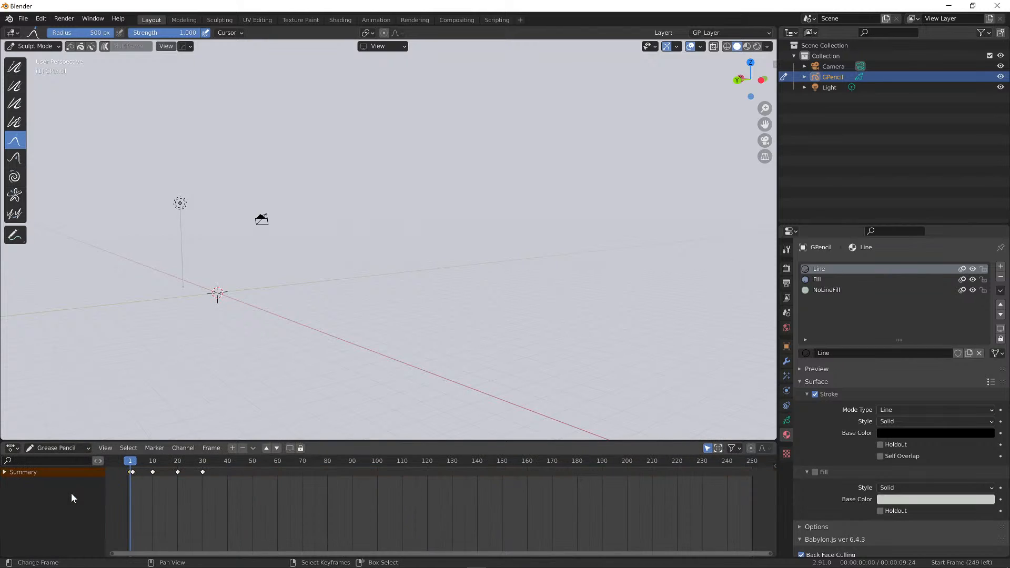
Scrub to frame 11 and select the sketch's first keyframe, near frame 2, in the summary row
left_click(132, 467)
mouse_move(132, 467)
left_mouse_down()
mouse_move(204, 471)
mouse_move(129, 471)
mouse_move(193, 470)
mouse_move(154, 471)
left_mouse_up()
left_click(132, 474)
right_click(134, 472)
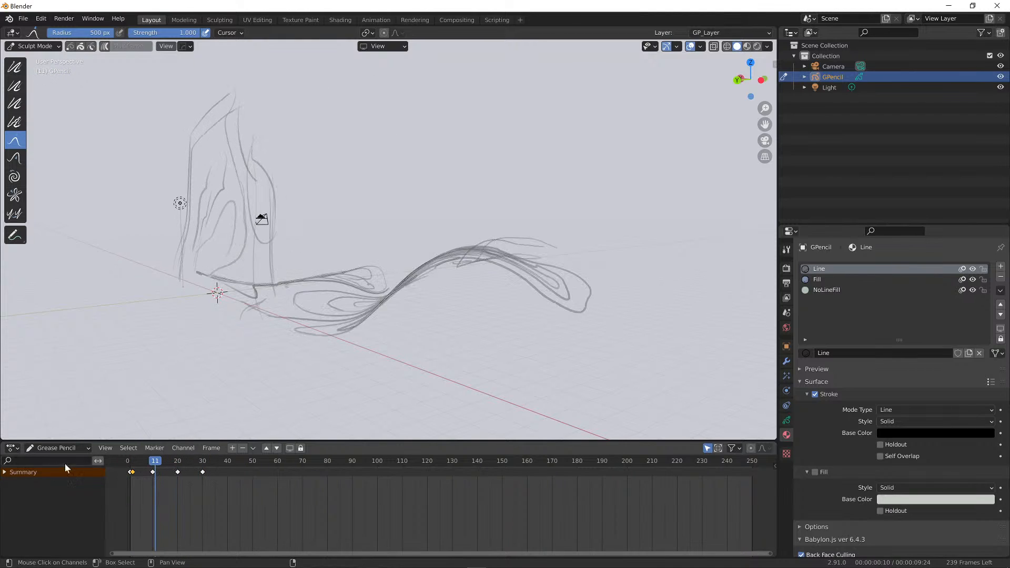
Expand the summary channel and activate the FG Test, BG Test and GP_Layer layers in turn, ending on FG Test
left_click(5, 473)
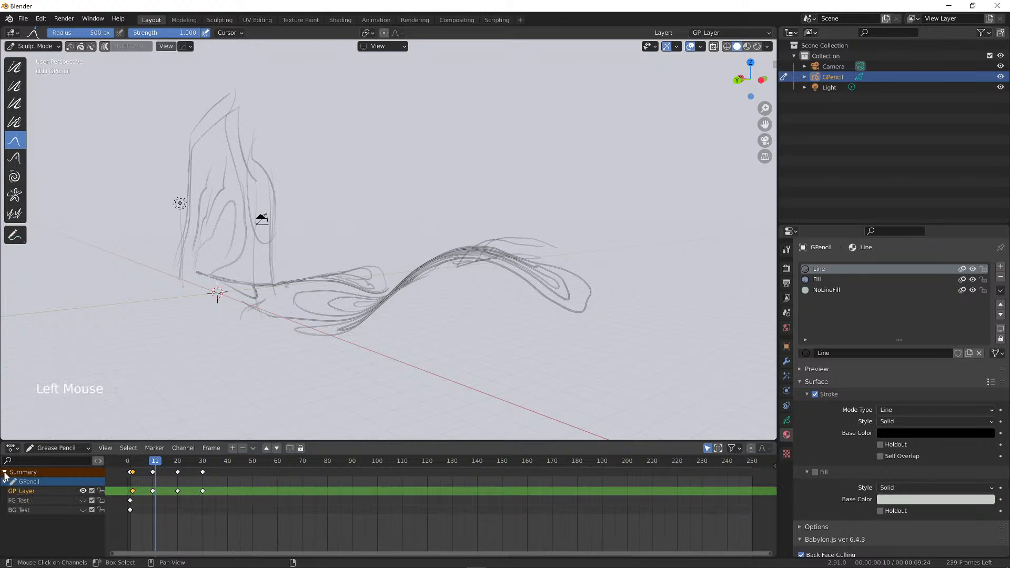
left_click(37, 501)
left_click(36, 510)
left_click(39, 493)
left_click(40, 500)
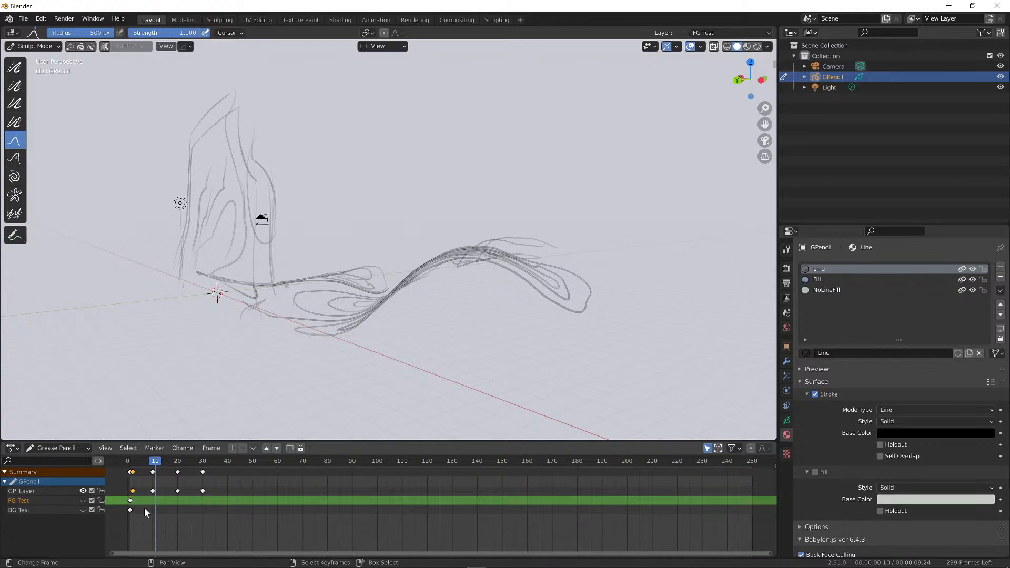
Move the GP_Layer keyframe at frame 30 to about frame 68 and the one at frame 20 to about frame 38
right_click(205, 492)
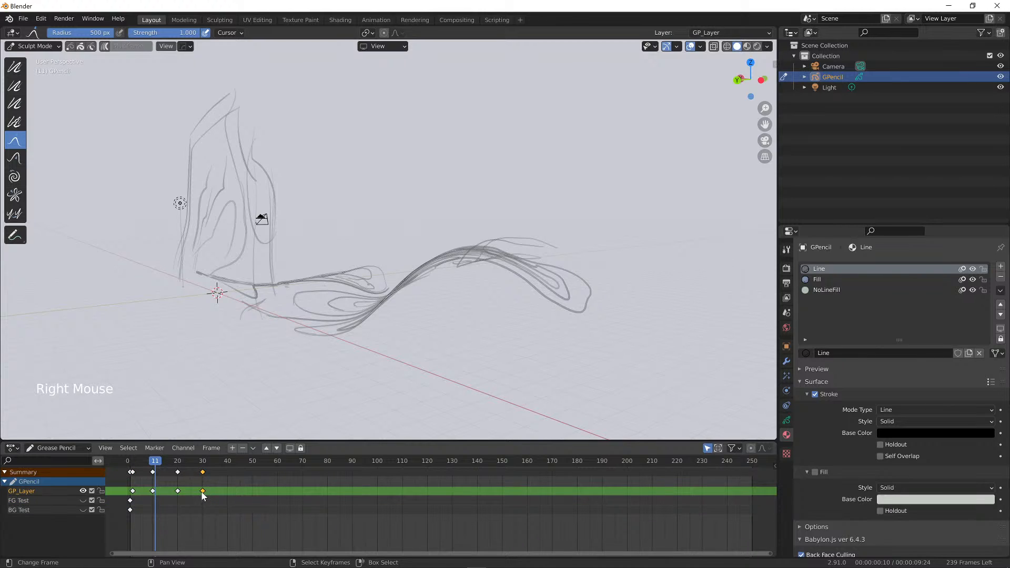
key("g")
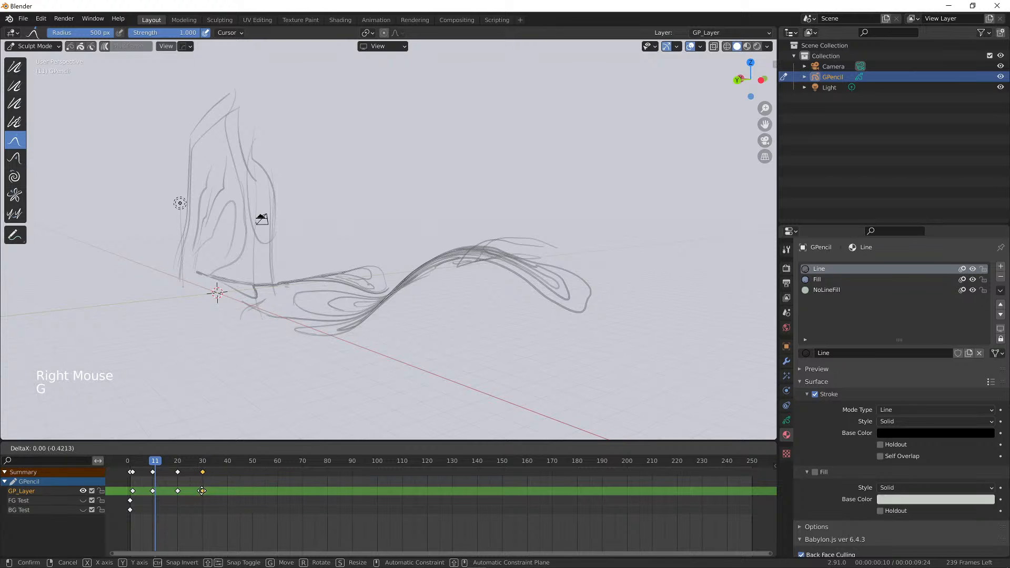
left_click(297, 490)
right_click(178, 492)
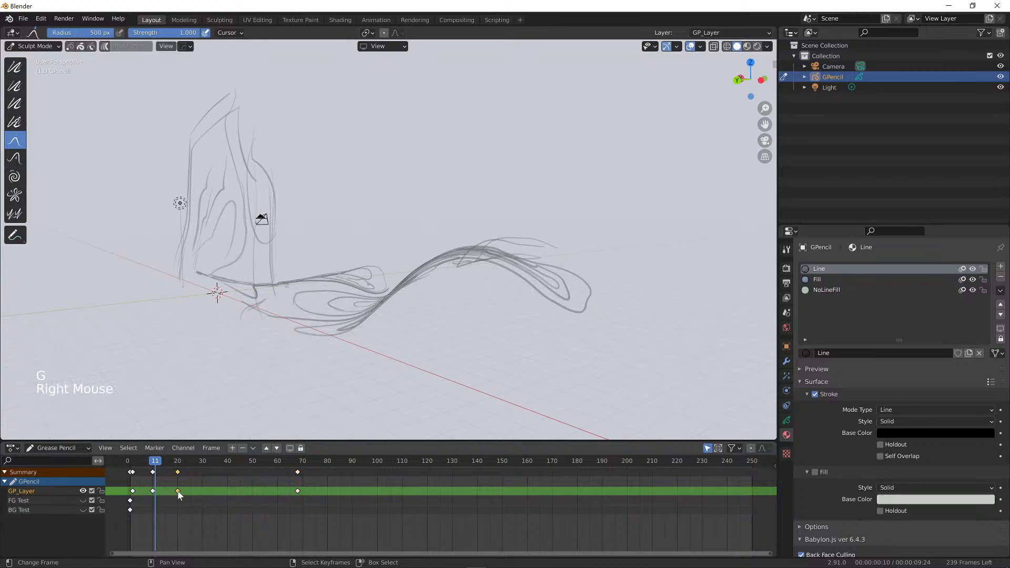
key("g")
left_click(224, 492)
Spread out the second, third and fourth GP_Layer keyframes to about frames 24, 53 and 164
mouse_move(152, 495)
left_mouse_down()
mouse_move(141, 484)
mouse_move(150, 476)
mouse_move(317, 477)
mouse_move(234, 472)
mouse_move(177, 483)
left_mouse_up()
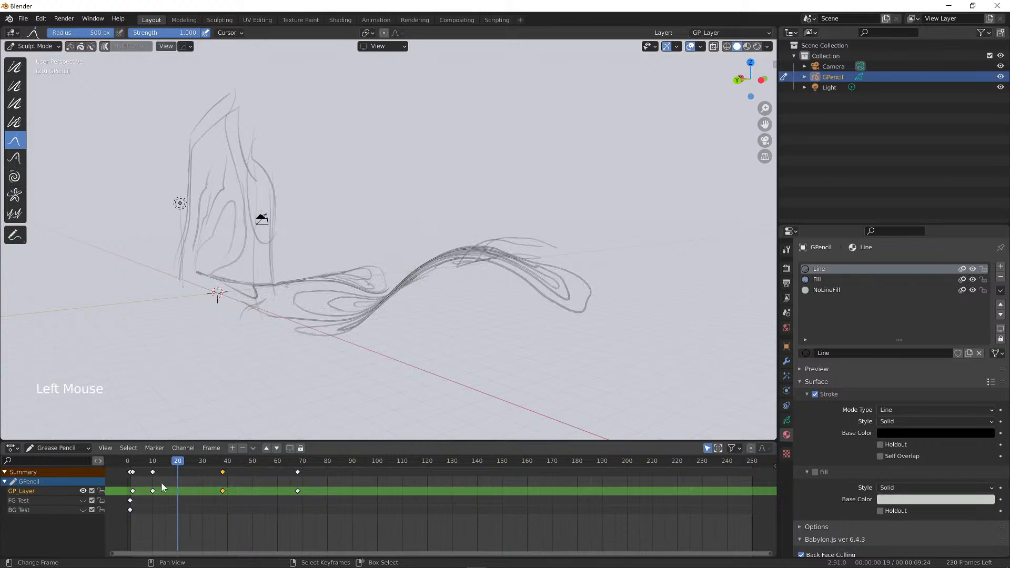
right_click(152, 491)
key("g")
left_click(187, 491)
right_click(223, 491)
key("g")
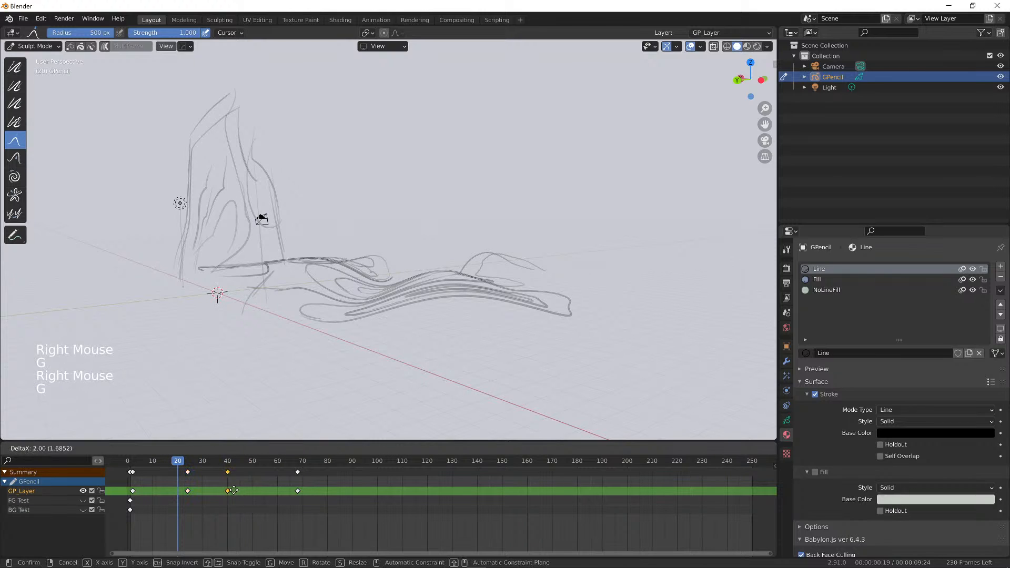
left_click(261, 492)
right_click(298, 491)
key("g")
left_click(536, 496)
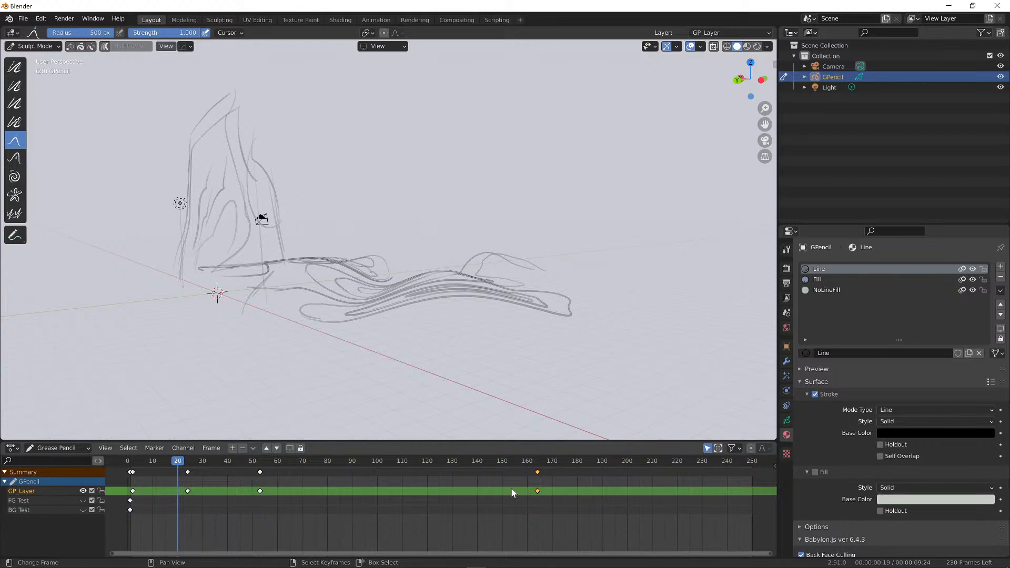
right_click(261, 472)
key("g")
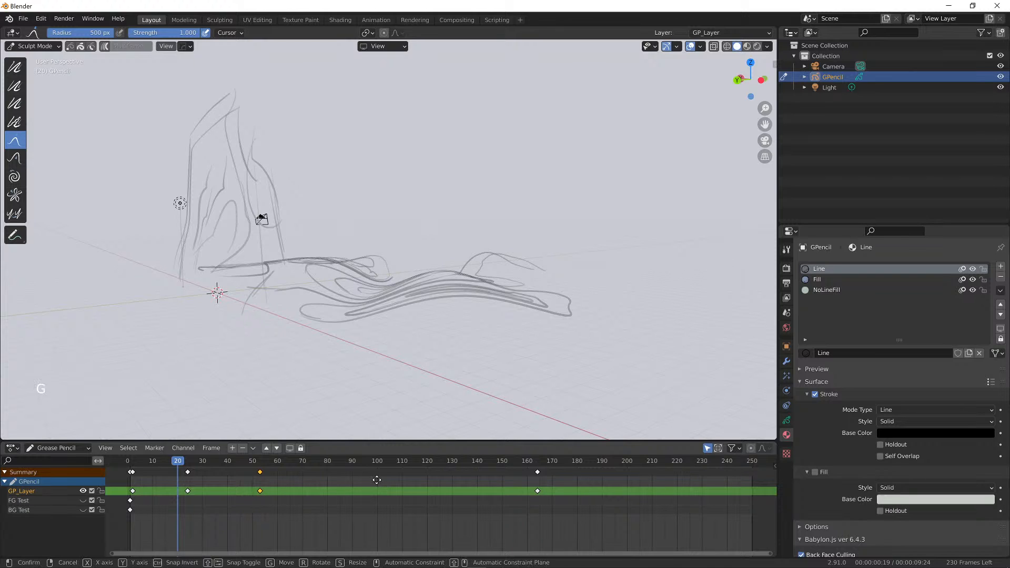
right_click(504, 479)
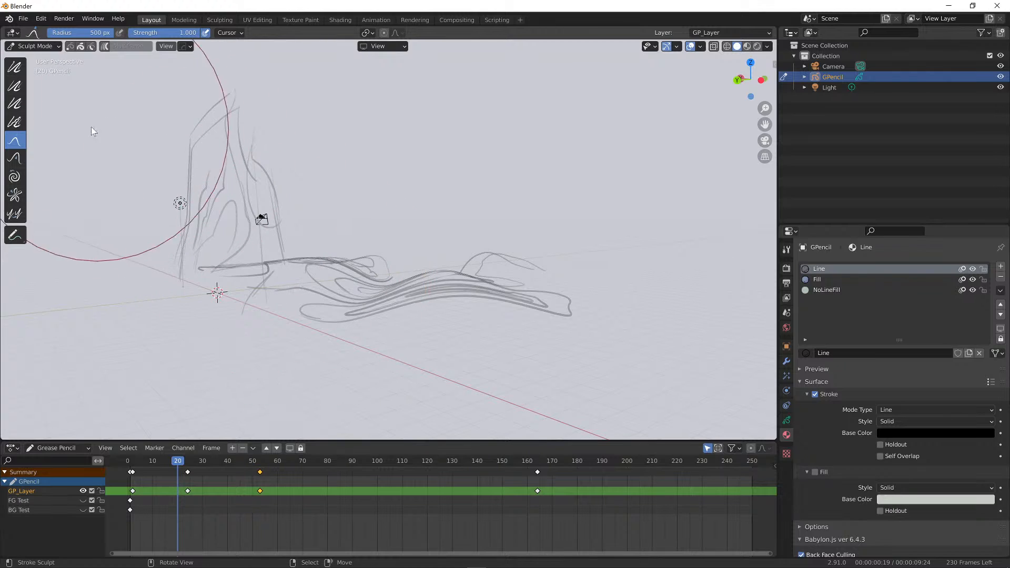
Switch the sketch to Object Mode and try to move the whole grease pencil object
left_click(35, 46)
left_click(38, 59)
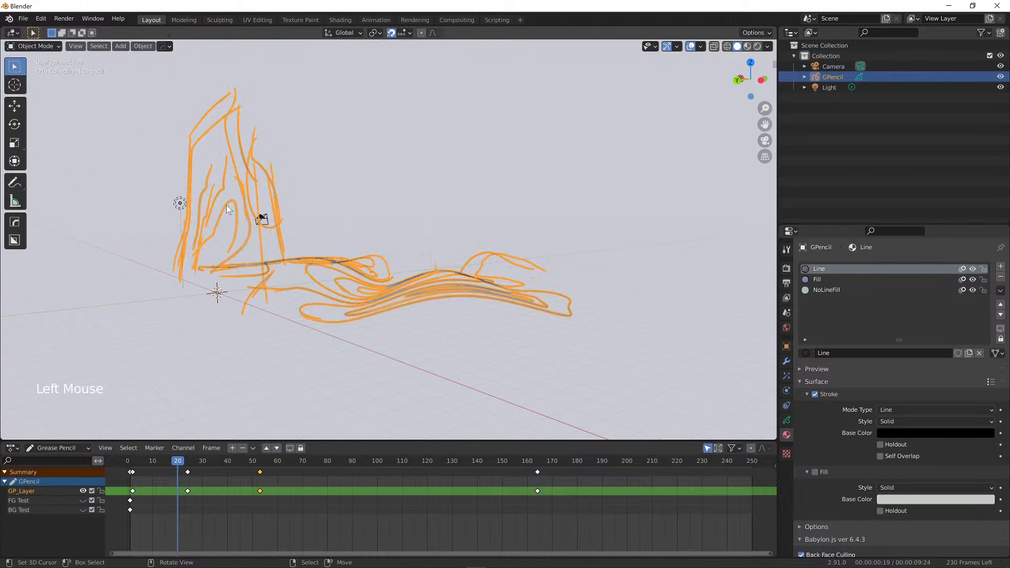
right_click(265, 190)
right_click(279, 196)
key("g")
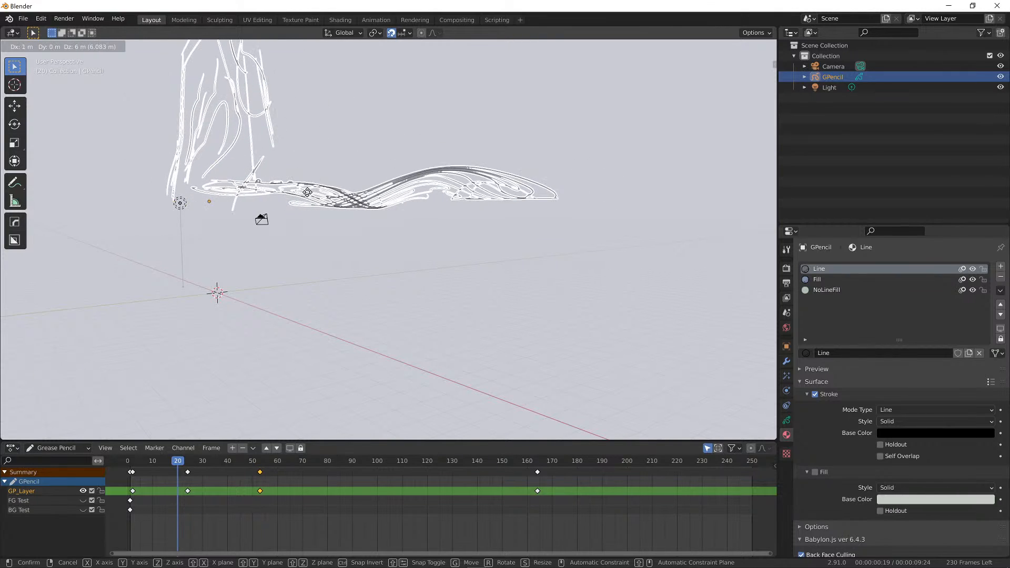
right_click(292, 205)
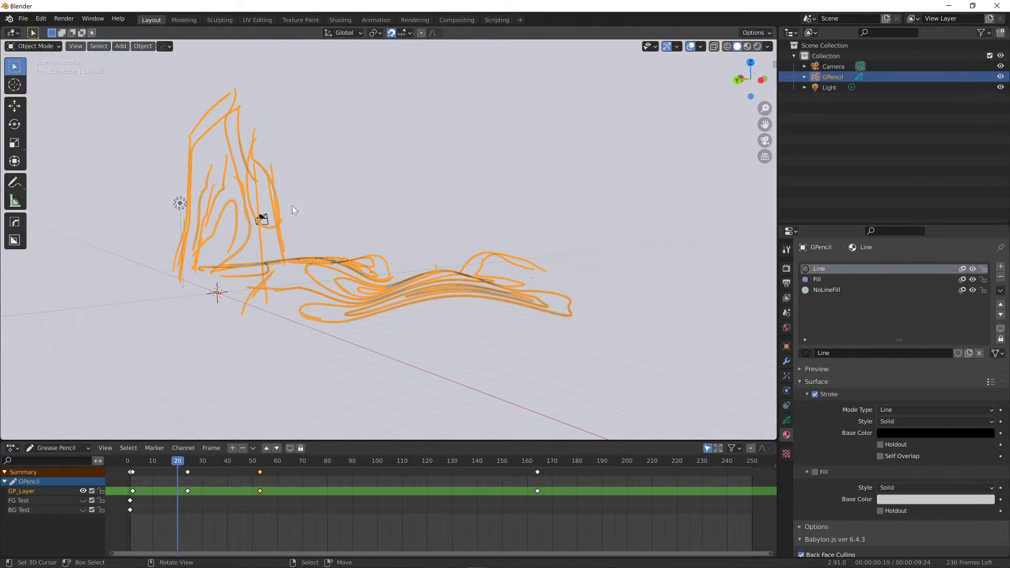
Try to transform the whole grease pencil object by moving, rotating and scaling it
mouse_move(277, 219)
middle_mouse_down()
mouse_move(300, 218)
mouse_move(270, 225)
middle_mouse_up()
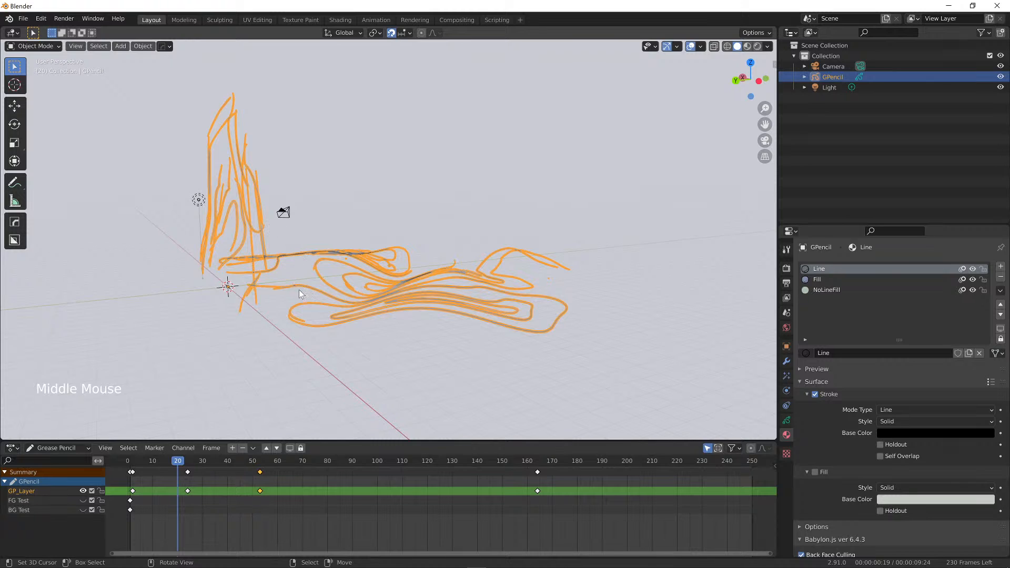
key("g")
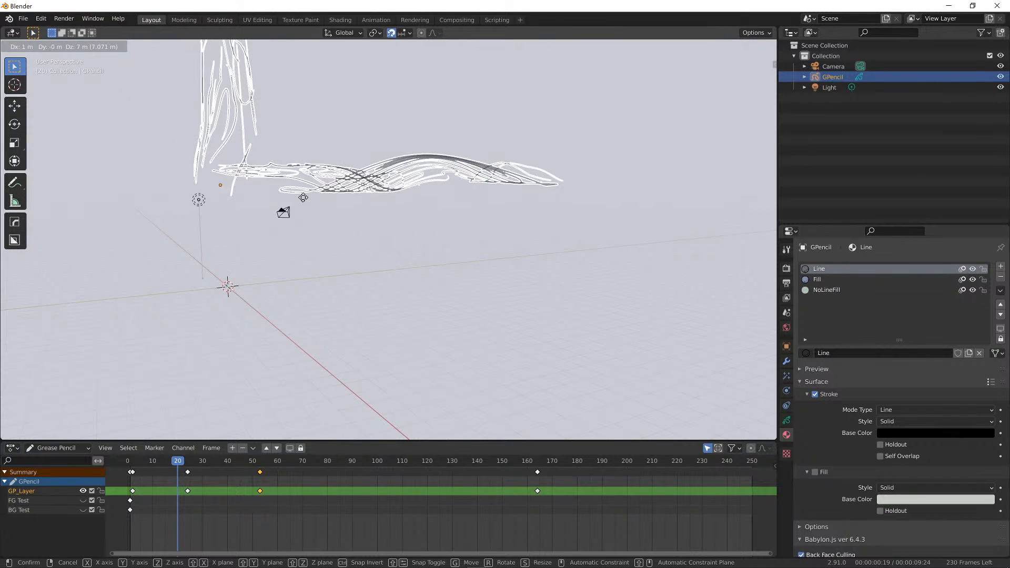
key("Escape")
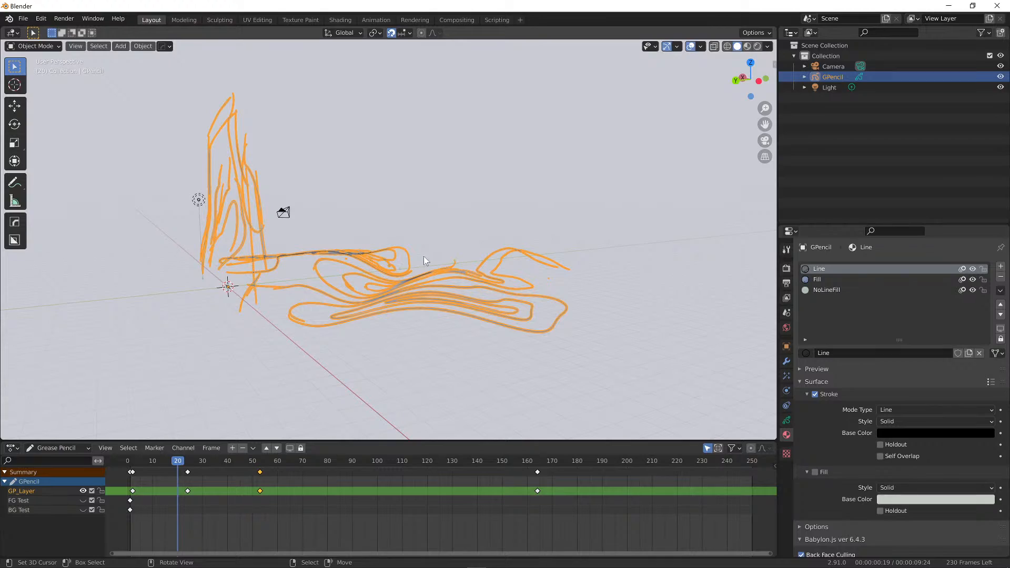
key("r")
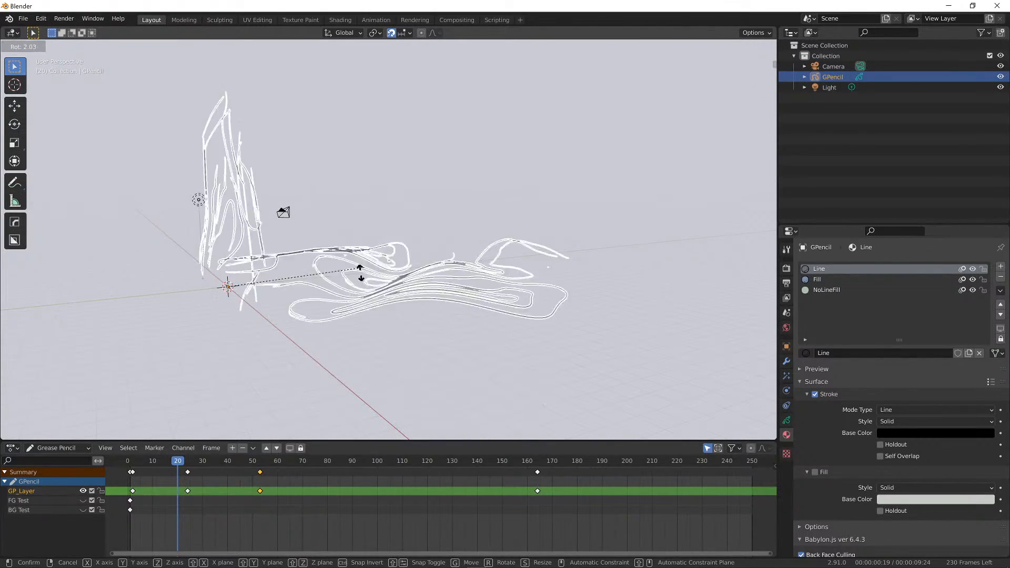
key("Escape")
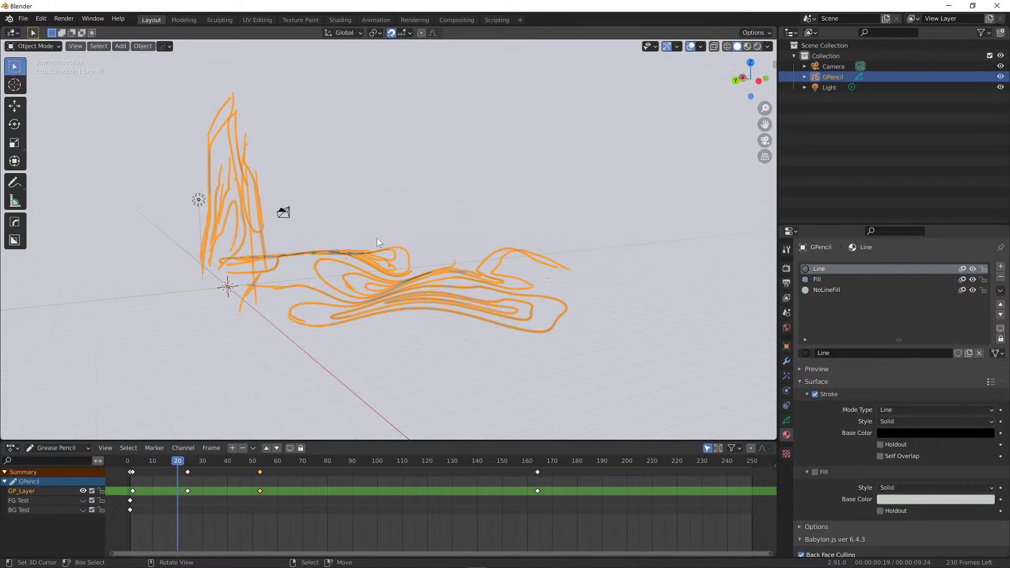
key("s")
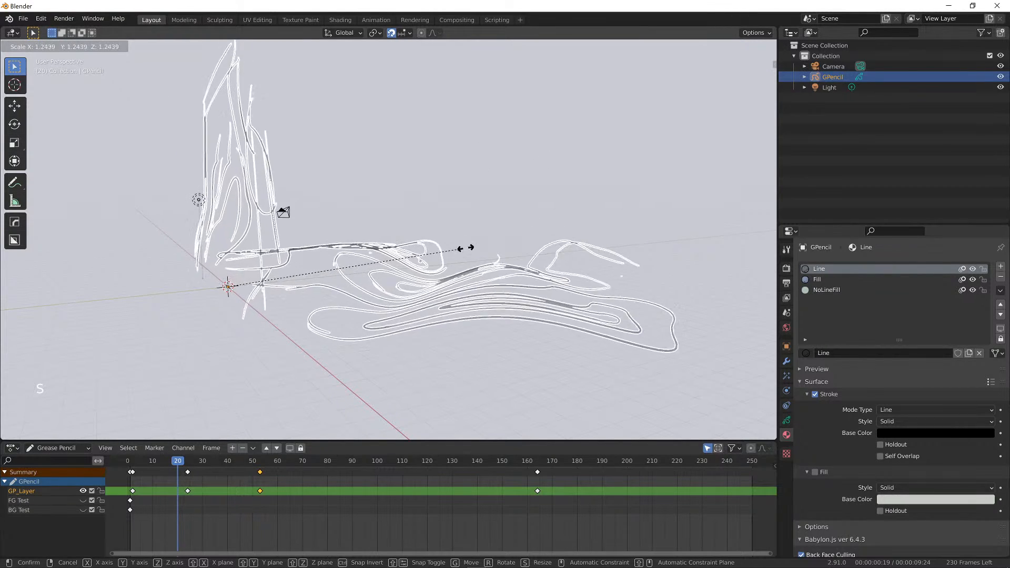
key("Escape")
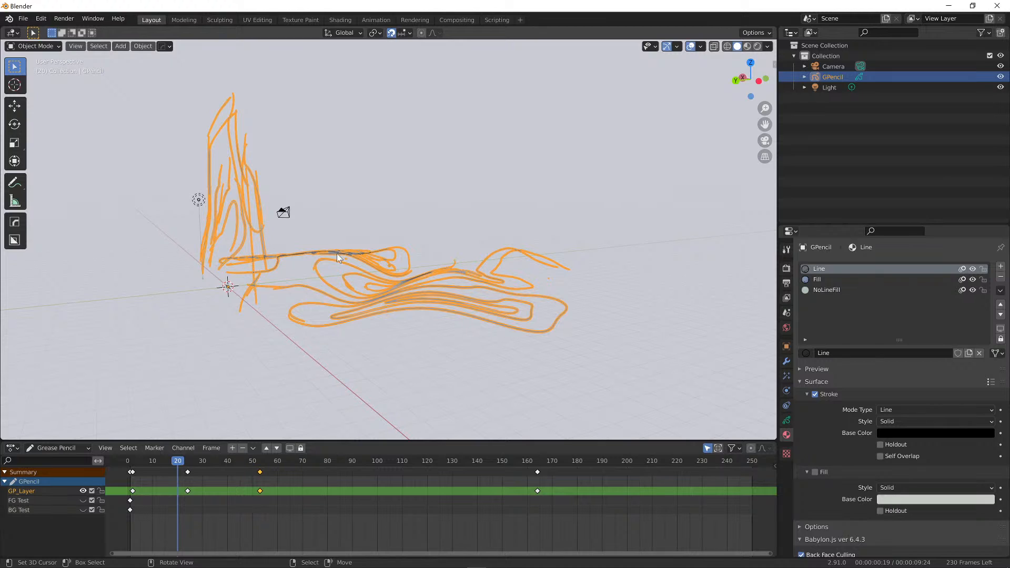
key("s")
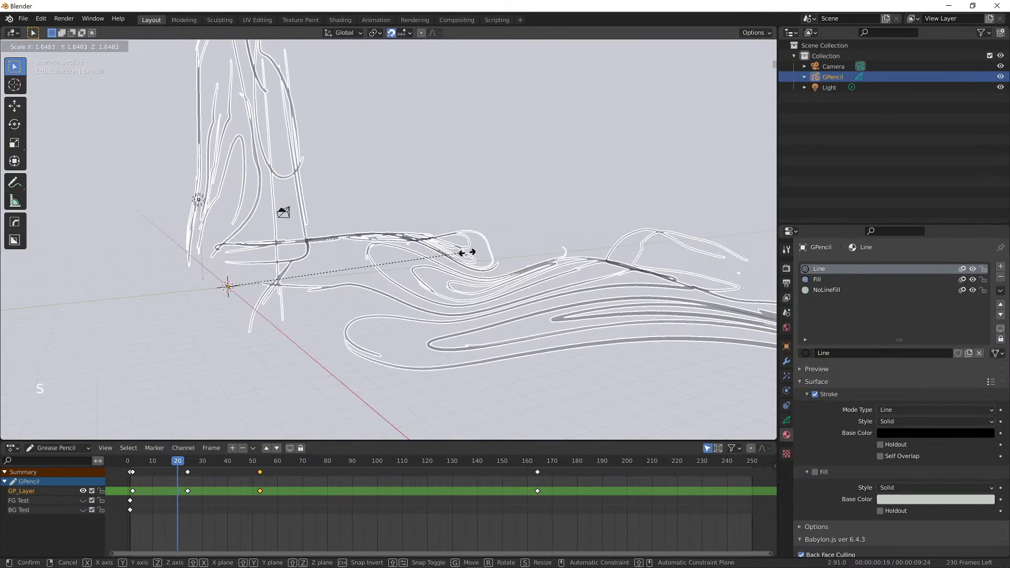
key("Escape")
key("s")
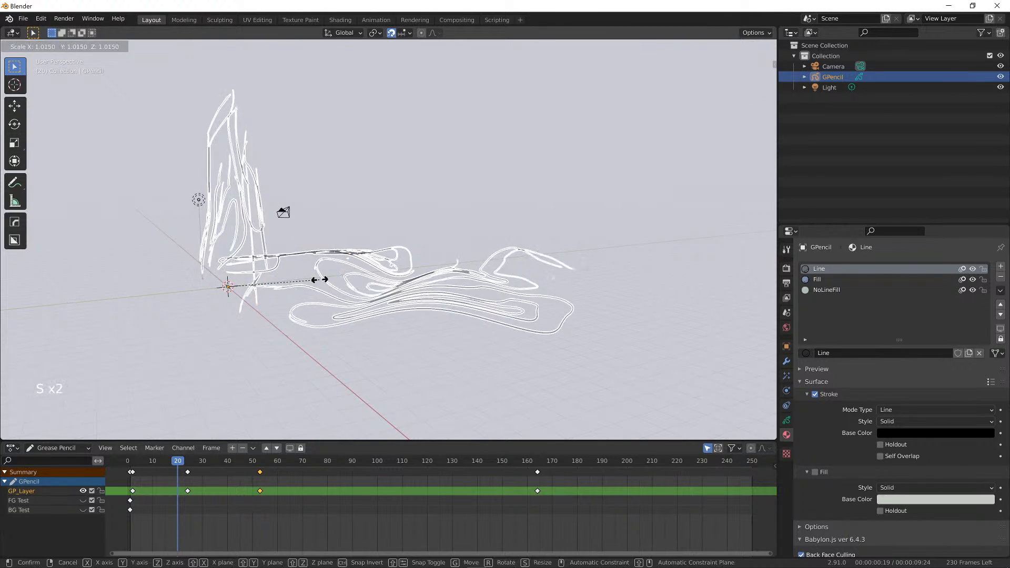
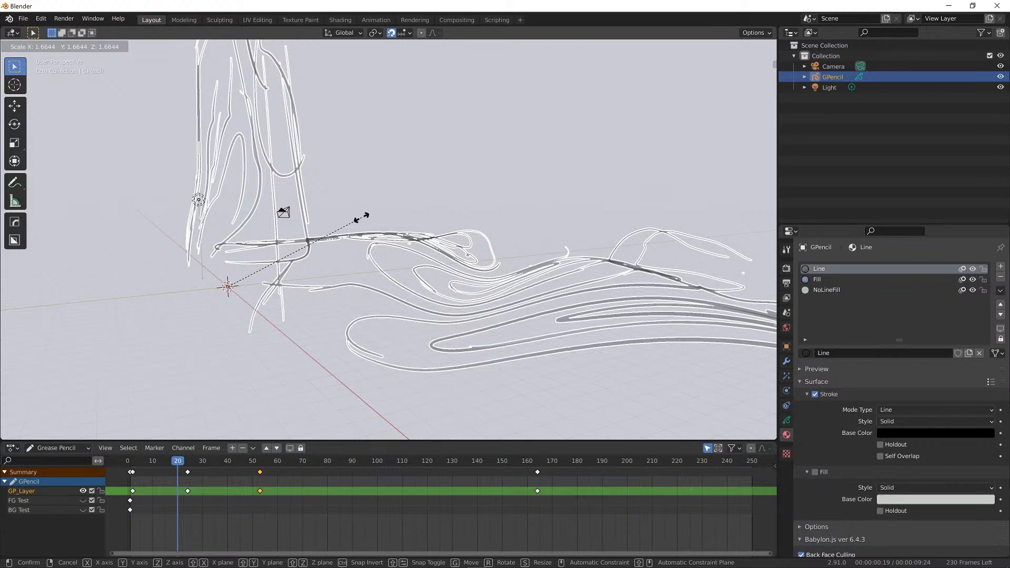
key("Escape")
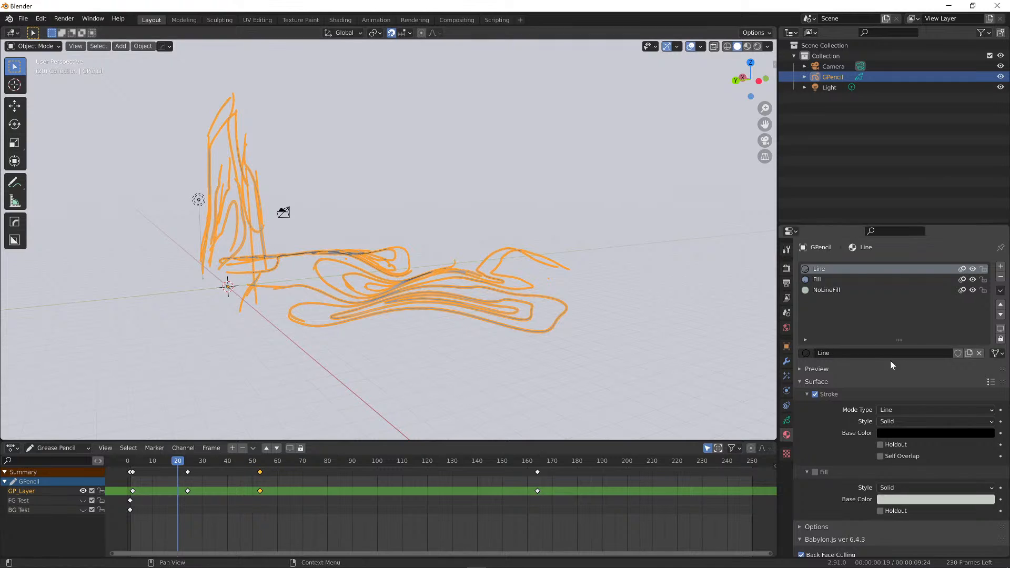
Switch the keyframe editor to the general Dope Sheet mode and back to Grease Pencil mode
left_click(55, 448)
left_click(44, 461)
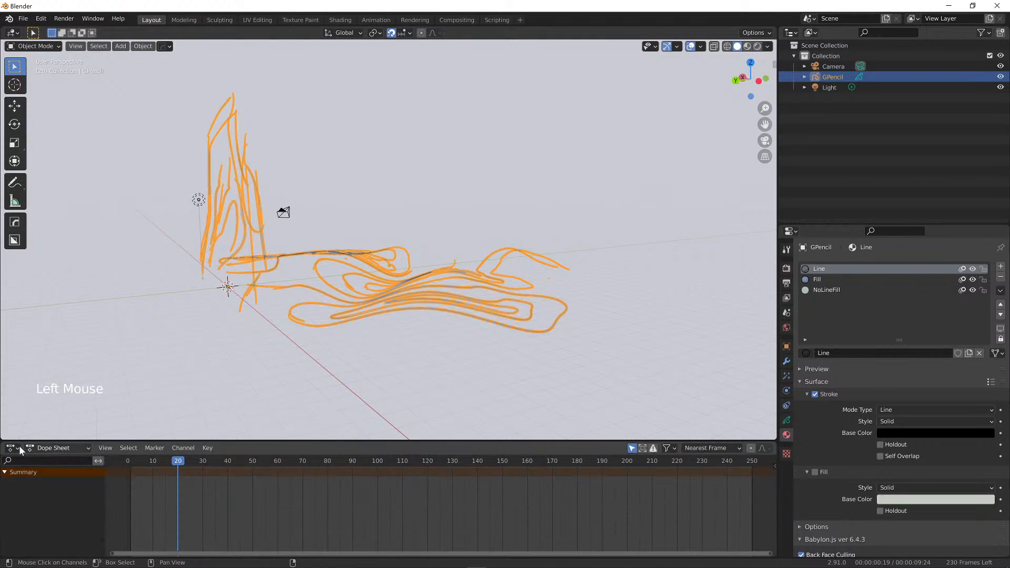
left_click(12, 448)
left_click(6, 448)
left_click(9, 448)
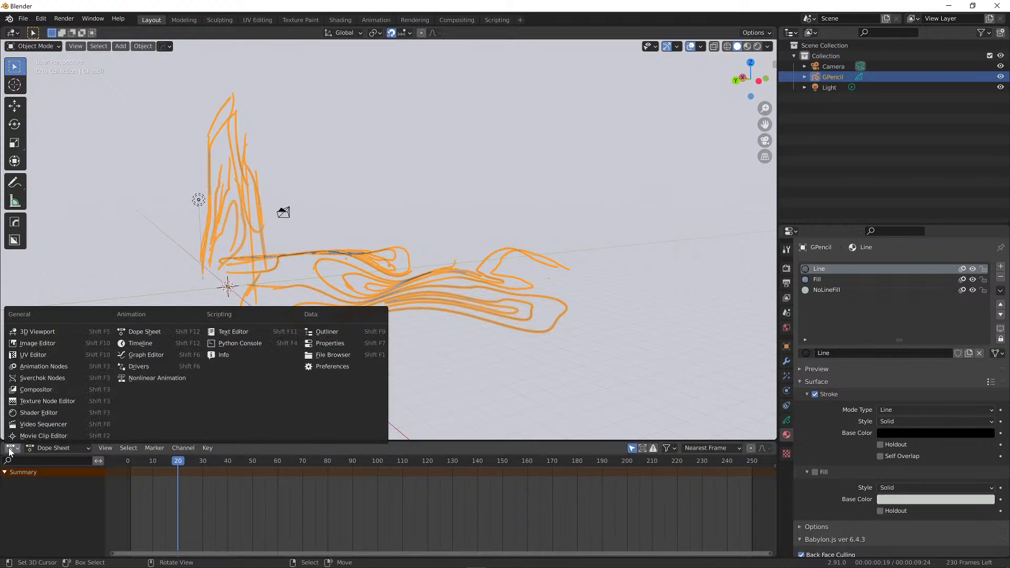
left_click(148, 333)
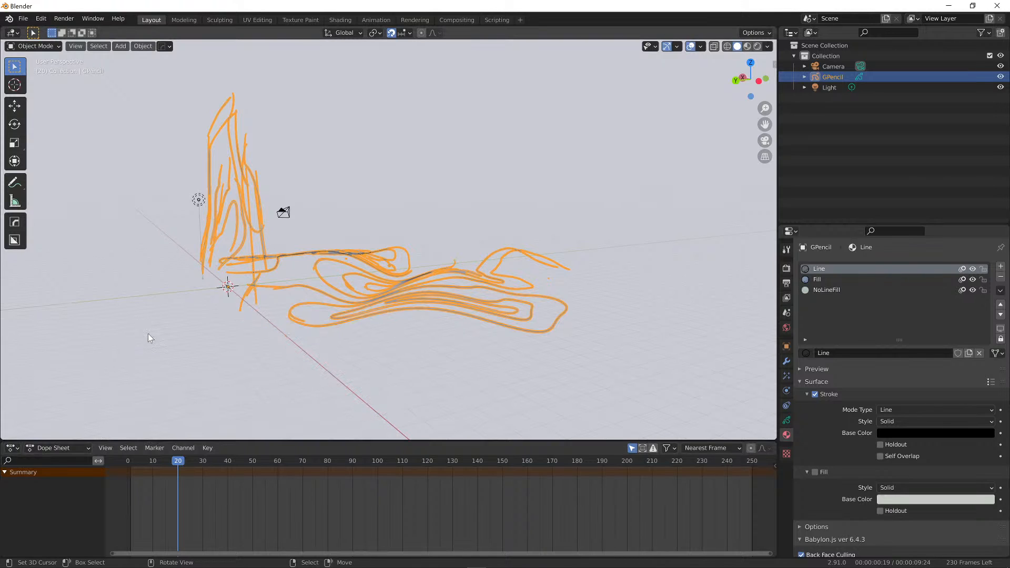
left_click(62, 448)
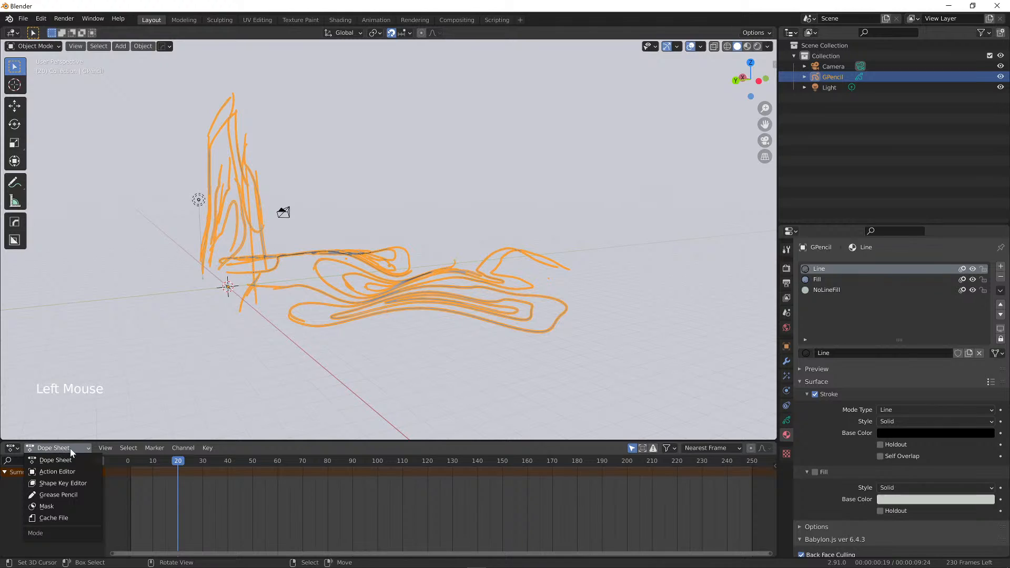
left_click(62, 495)
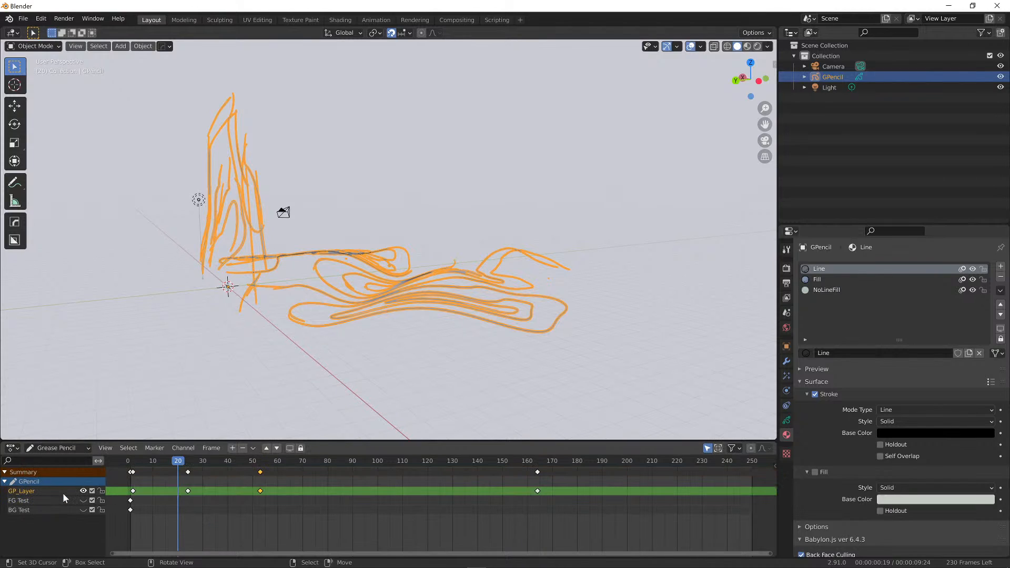
Shift the first GP_Layer keyframe to about frame 8, then bring it back to frame 1
right_click(131, 474)
key("g")
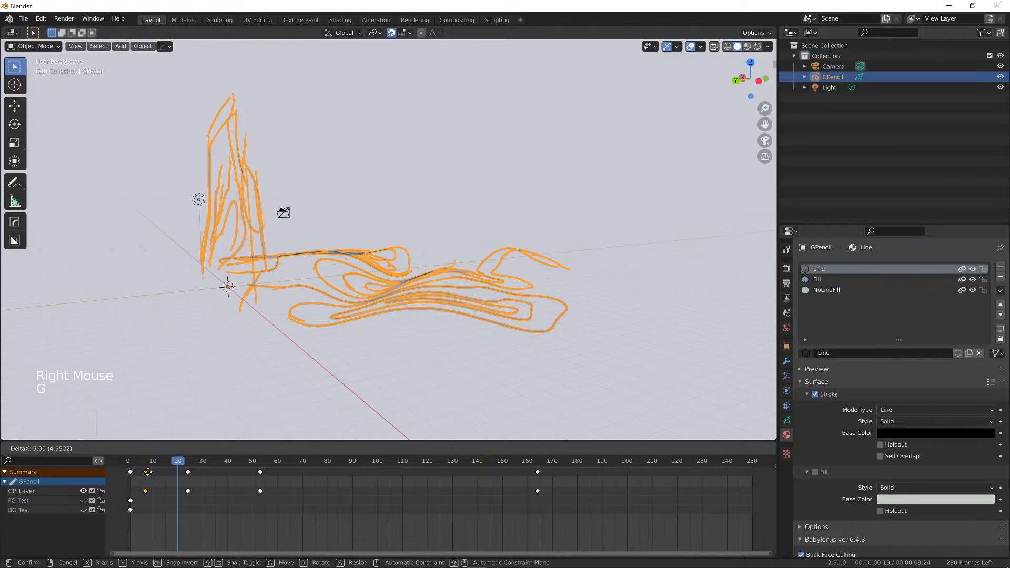
left_click(149, 473)
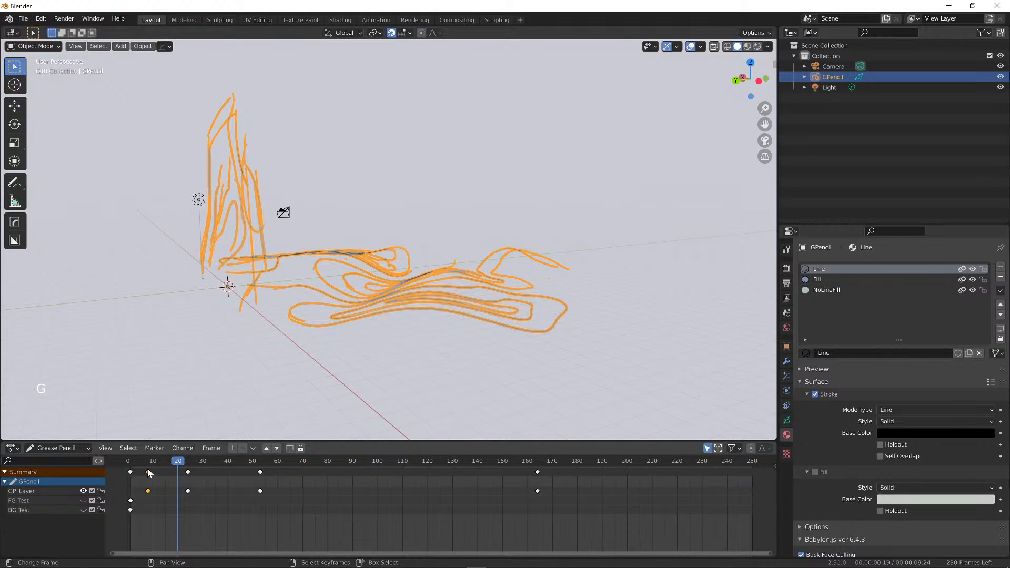
right_click(149, 474)
key("g")
left_click(131, 474)
Collapse and re-expand the Summary channel, leaving the layer channels listed
left_click(4, 472)
left_click(4, 472)
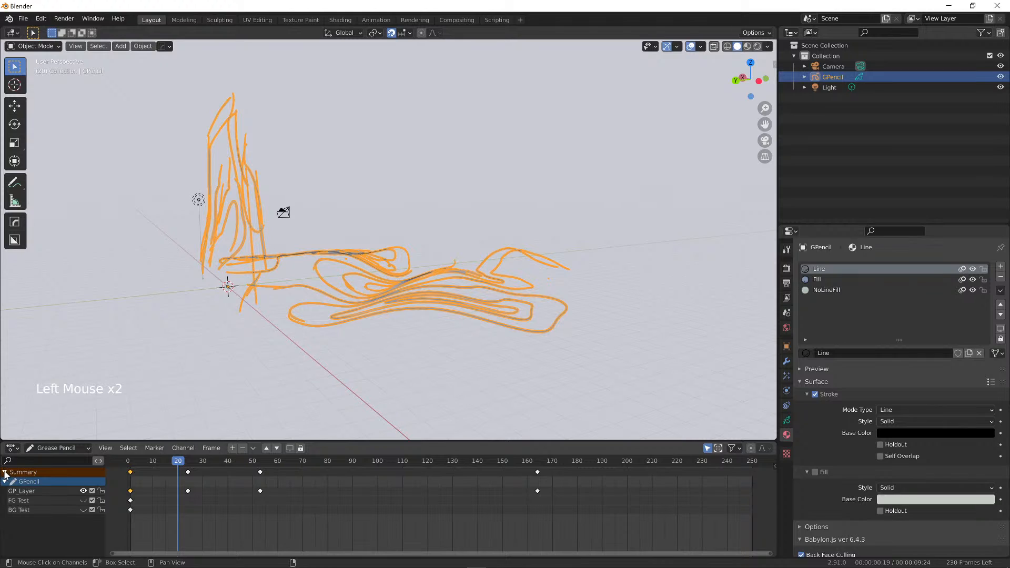
left_click(5, 472)
left_click(5, 472)
left_click(5, 472)
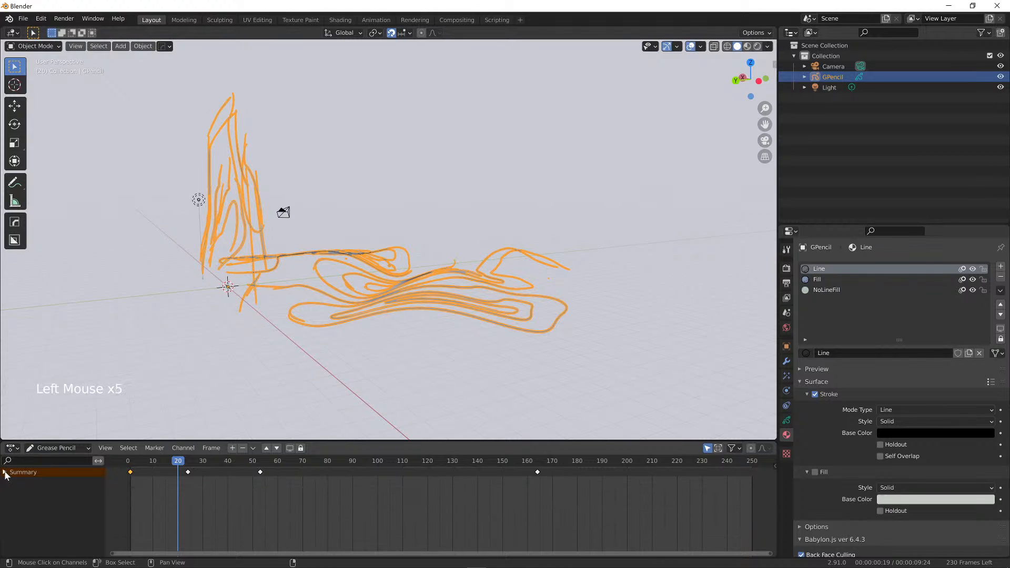
left_click(5, 472)
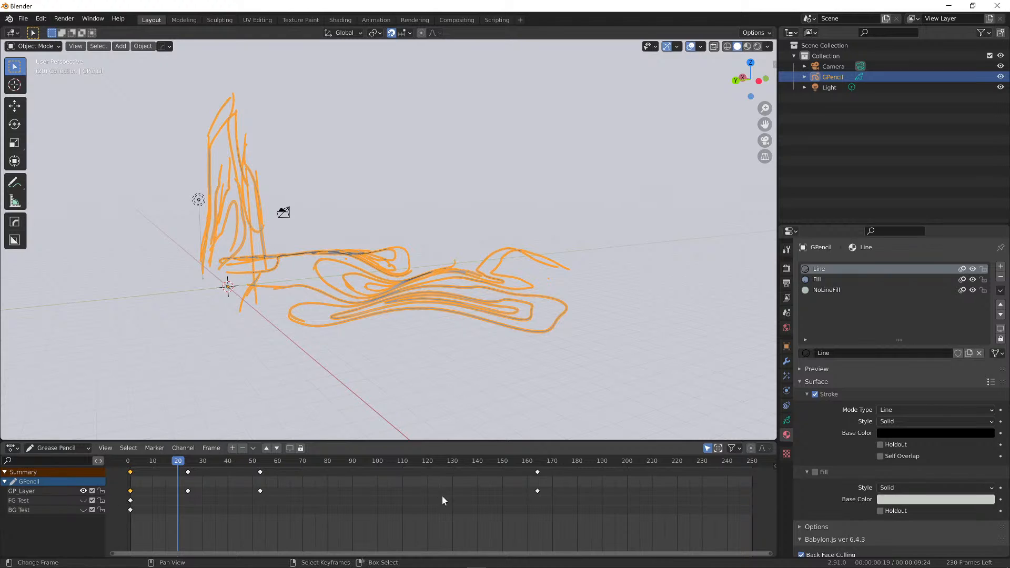
Show the grease pencil object's data properties with its layer list and make the Dope Sheet area taller
left_click(787, 421)
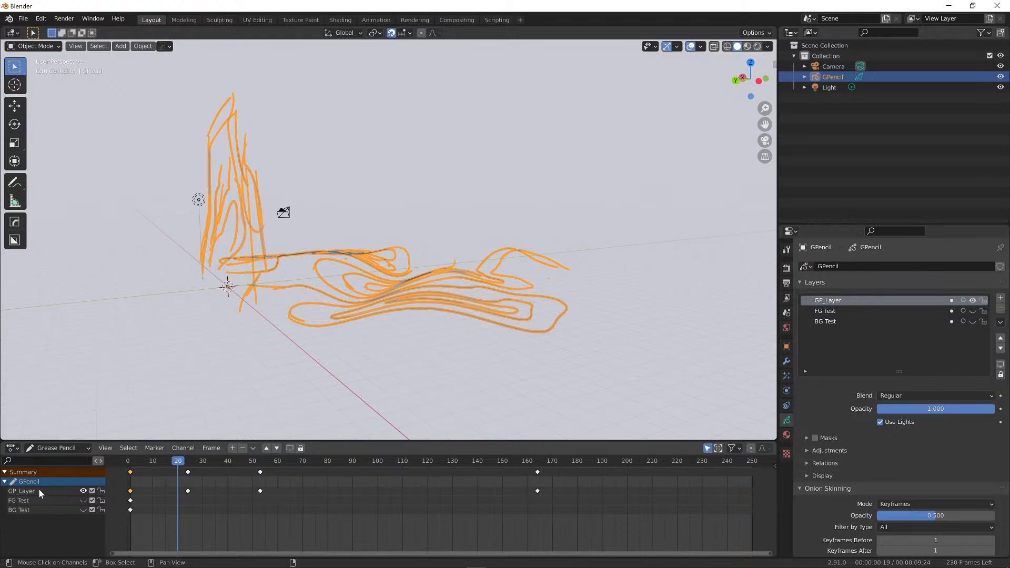
left_click_drag(77, 442, 77, 401)
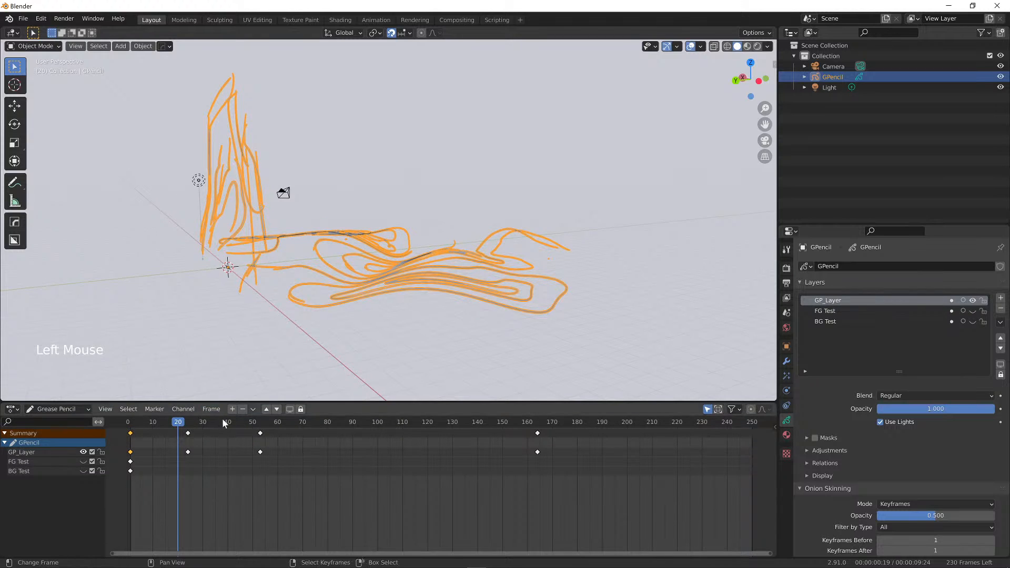
Activate the GP_Layer, FG Test and BG Test channels in turn, ending on GP_Layer
left_click(33, 453)
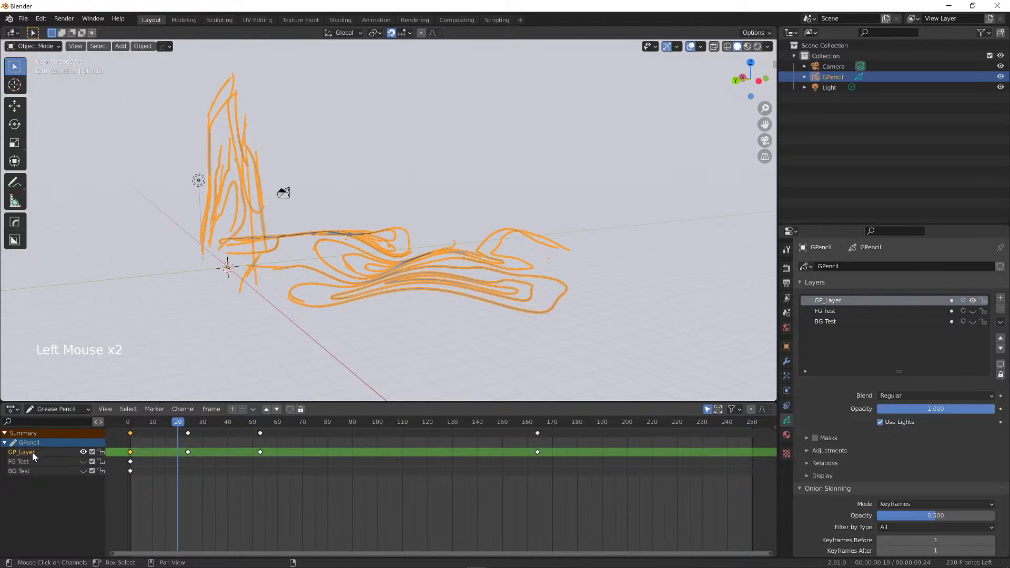
left_click(34, 462)
left_click(34, 470)
left_click(35, 462)
left_click(36, 453)
left_click(36, 463)
left_click(36, 471)
left_click(37, 453)
left_click(36, 463)
left_click(36, 468)
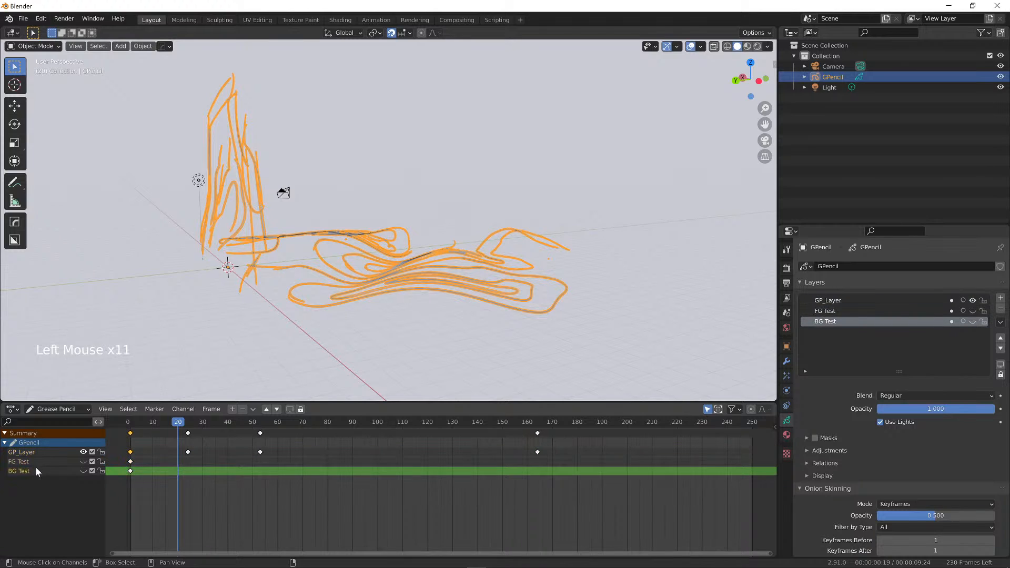
left_click(39, 454)
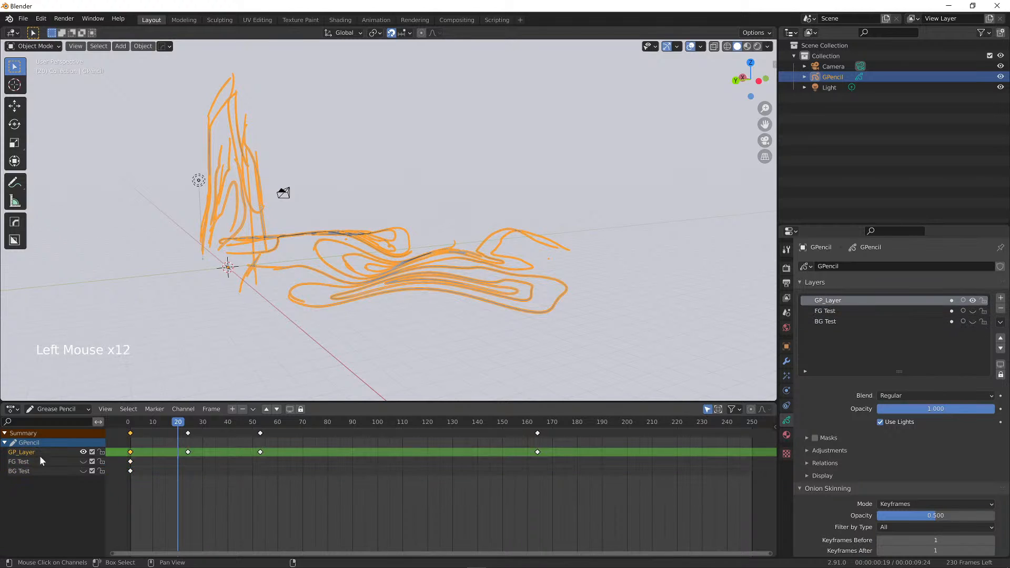
Add a new grease pencil layer above GP_Layer and make GP_Layer the active layer again
left_click(232, 410)
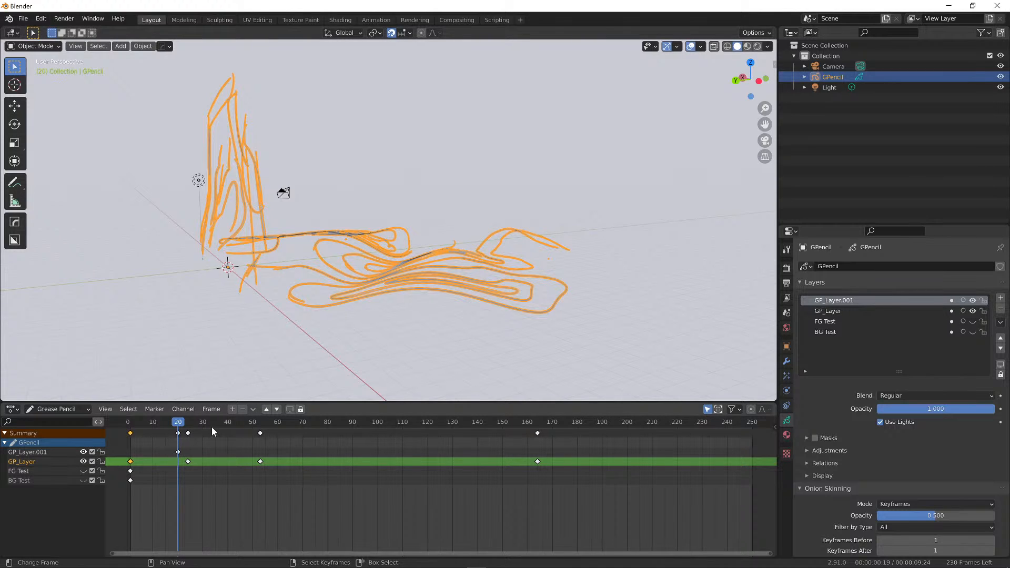
left_click(52, 461)
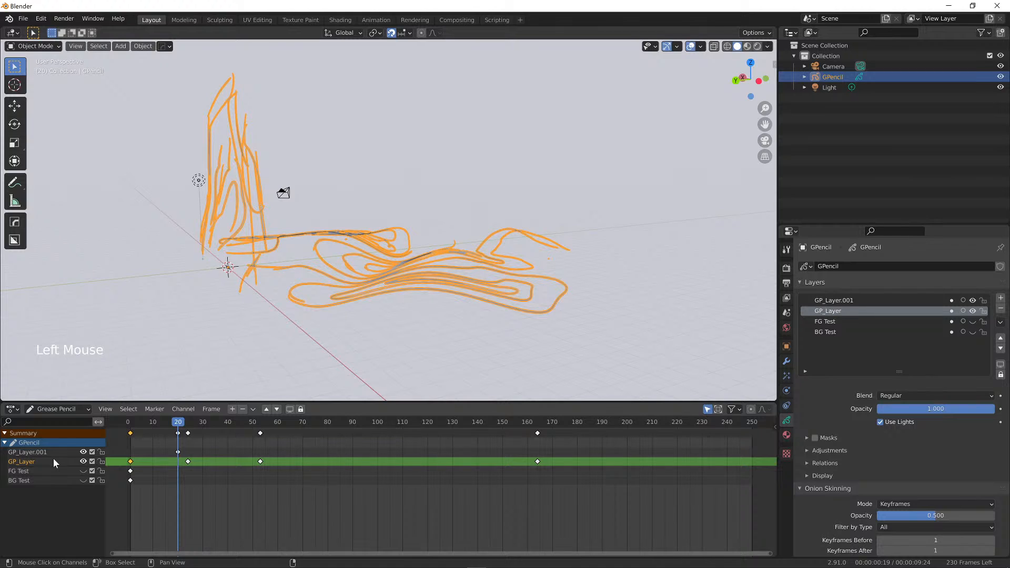
left_click(59, 462)
left_click(21, 460)
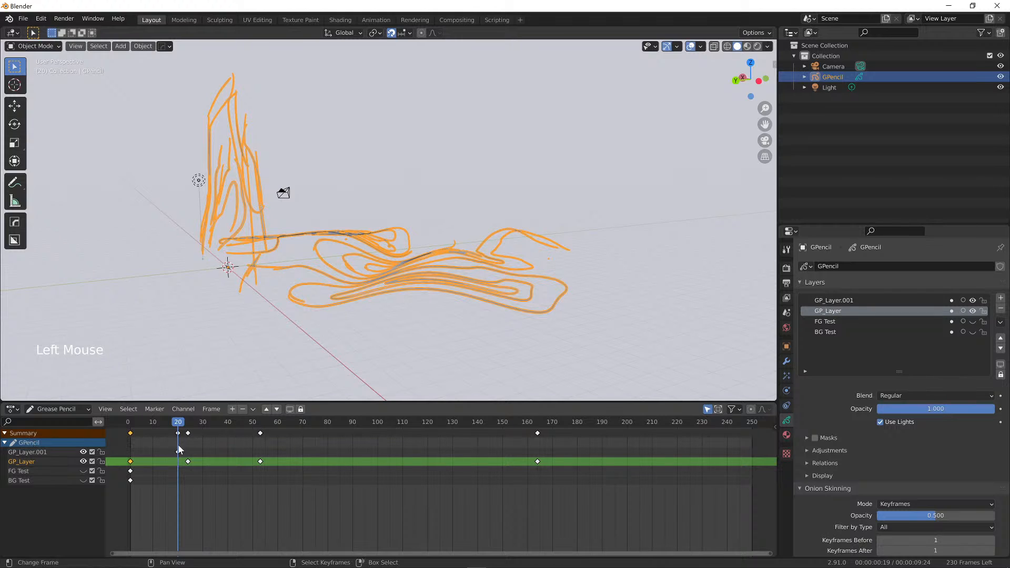
Set the current frame to 13 and widen the channel list in the Dope Sheet
left_click(160, 469)
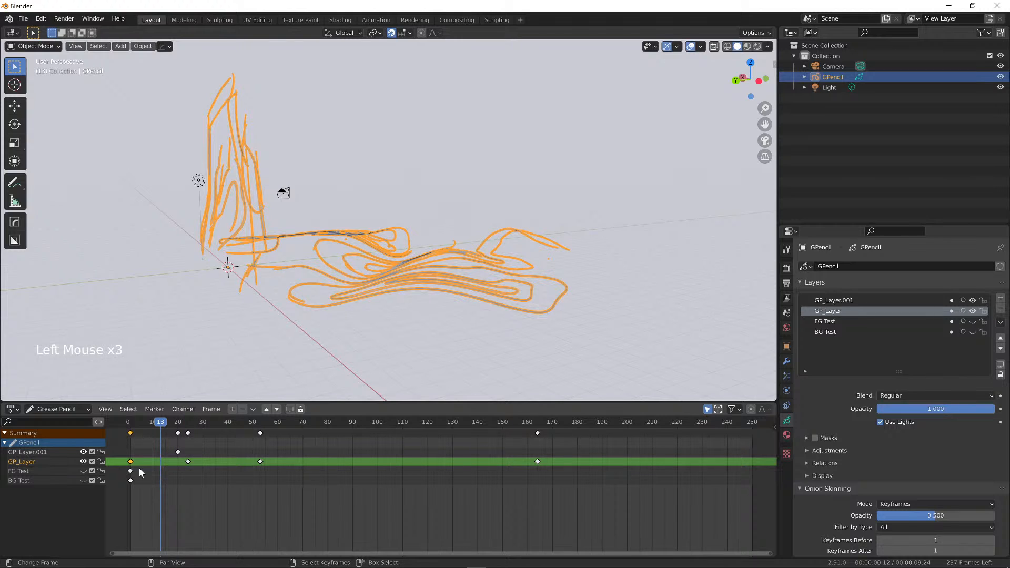
mouse_move(109, 422)
left_mouse_down()
mouse_move(188, 424)
mouse_move(122, 425)
left_mouse_up()
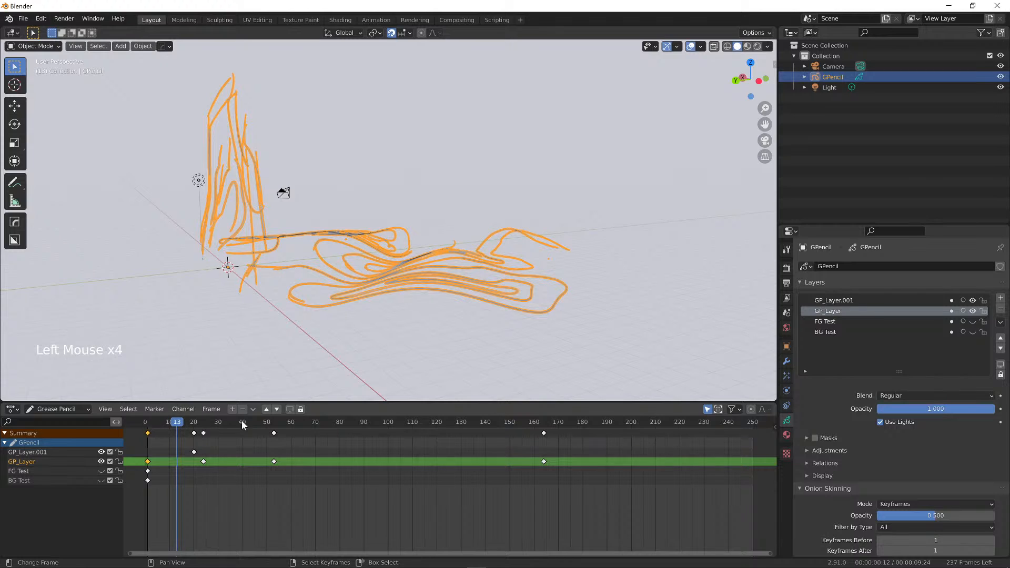
left_click(254, 409)
left_click(342, 413)
Activate FG Test and return to GP_Layer, then isolate GP_Layer by hiding and locking all other layers
left_click(49, 470)
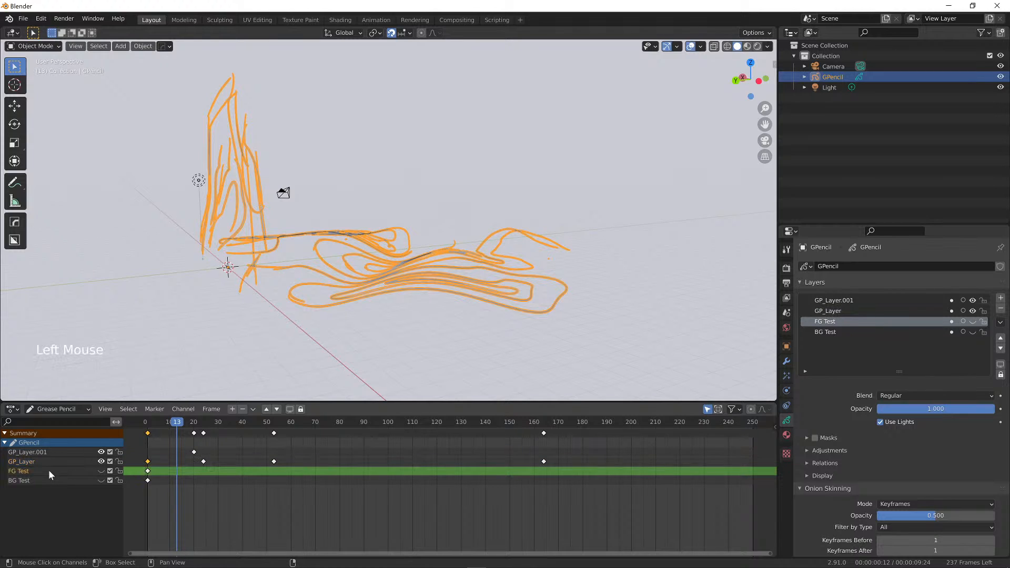
left_click(54, 462)
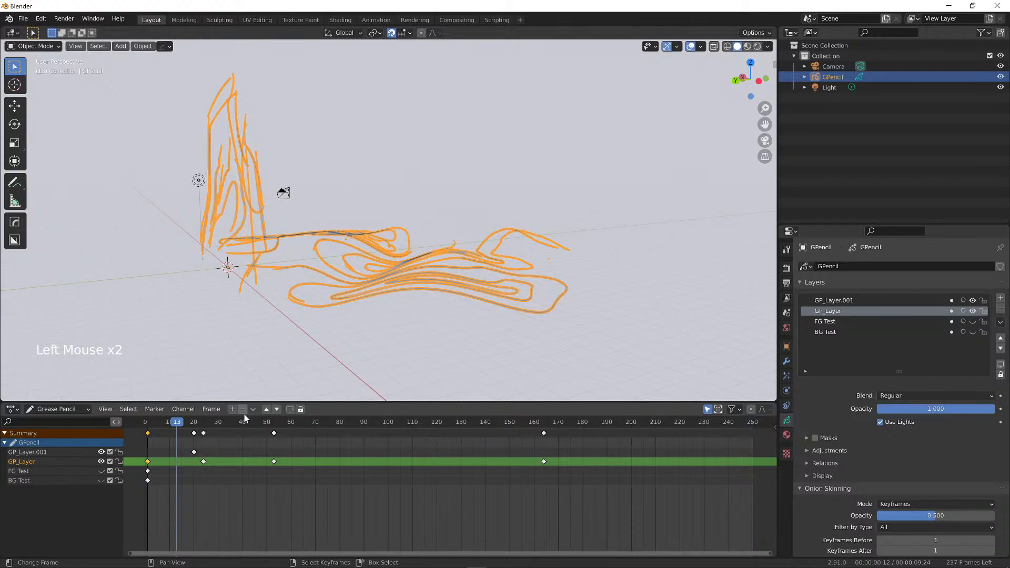
left_click(290, 410)
left_click(290, 410)
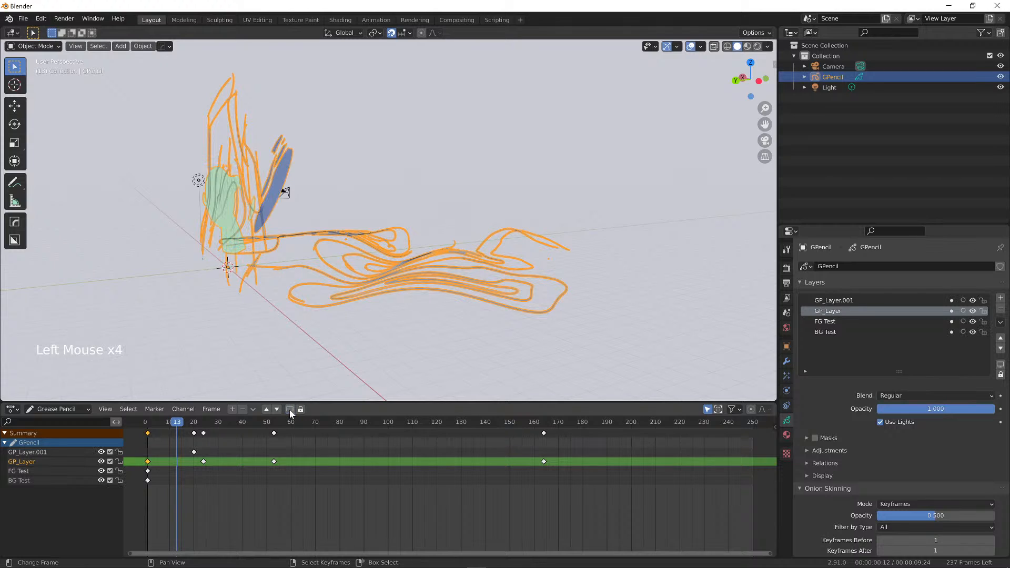
left_click(290, 410)
left_click(290, 410)
left_click(290, 410)
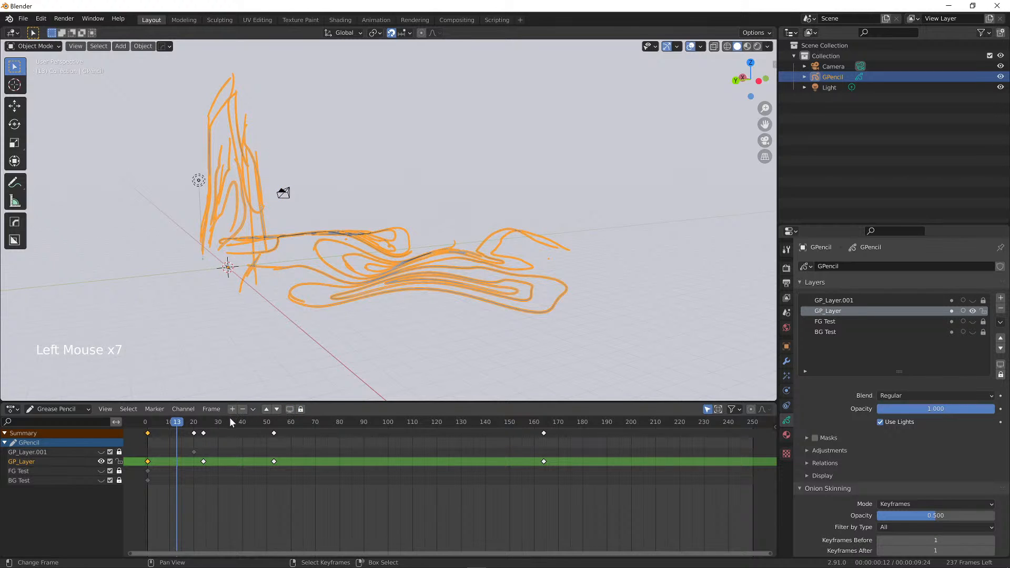
left_click(774, 427)
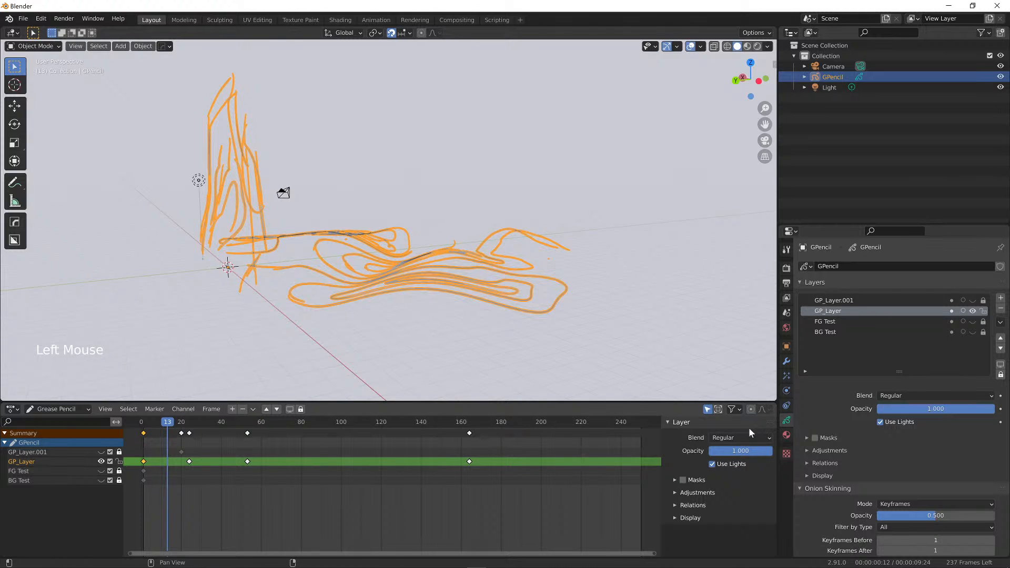
key("n")
key("n")
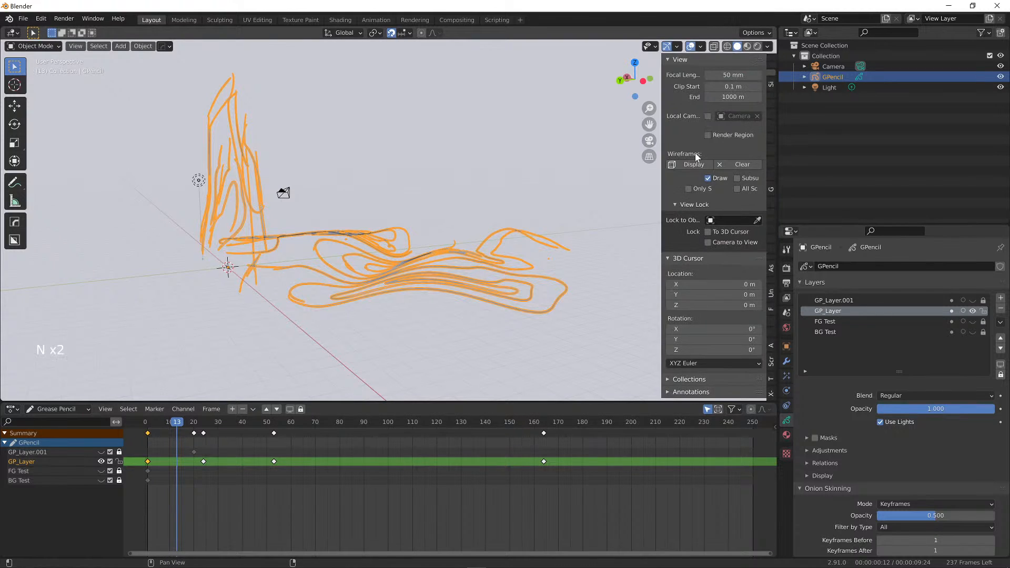
key("n")
key("n")
key("n")
key("n")
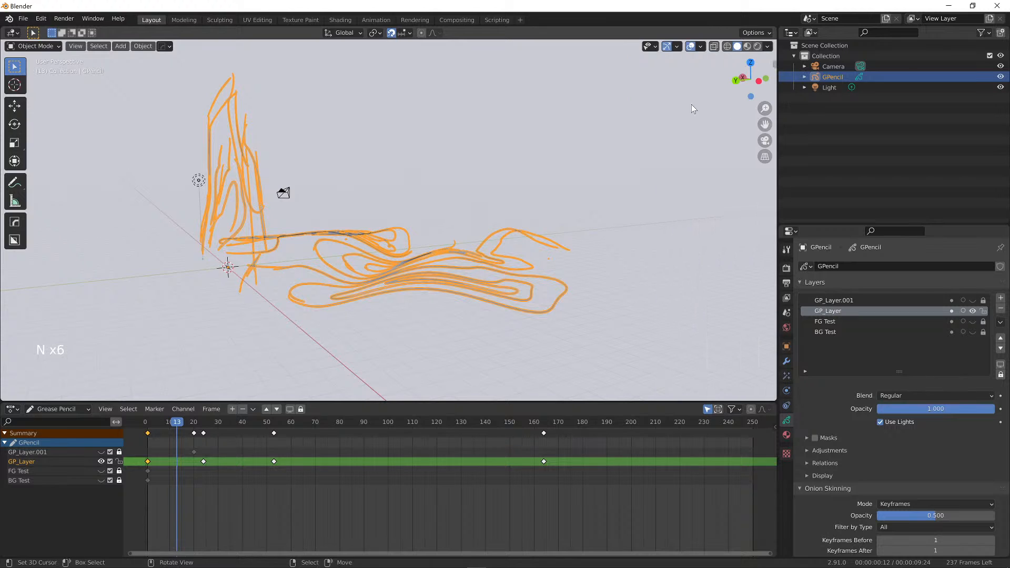
key("n")
key("n")
key("n")
key("n")
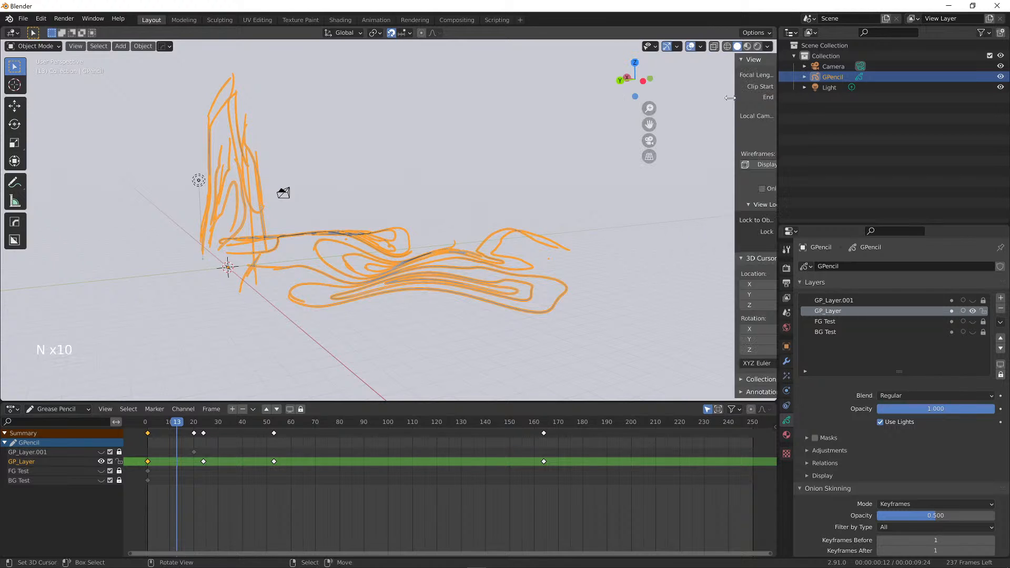
key("n")
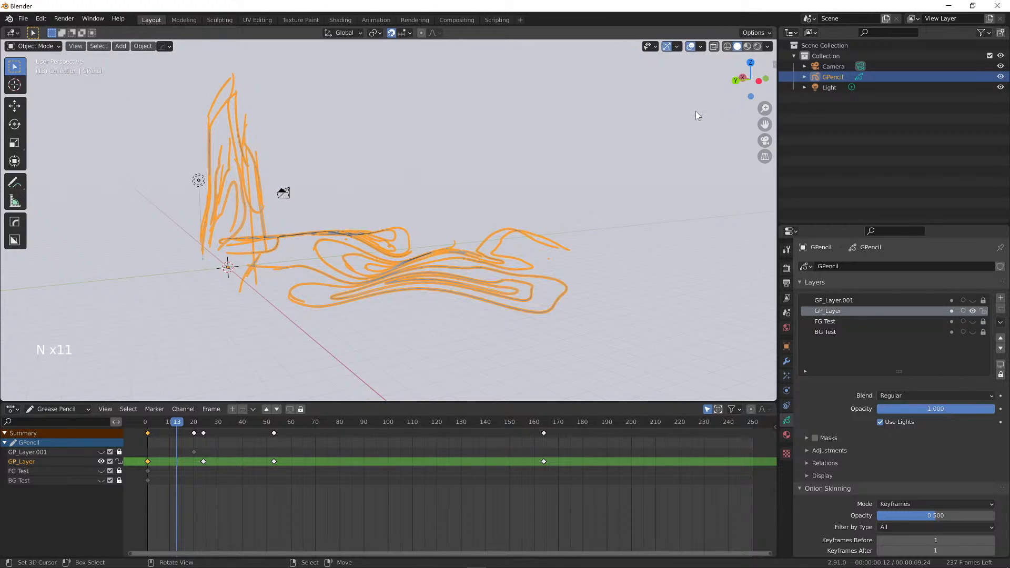
key("n")
key("n")
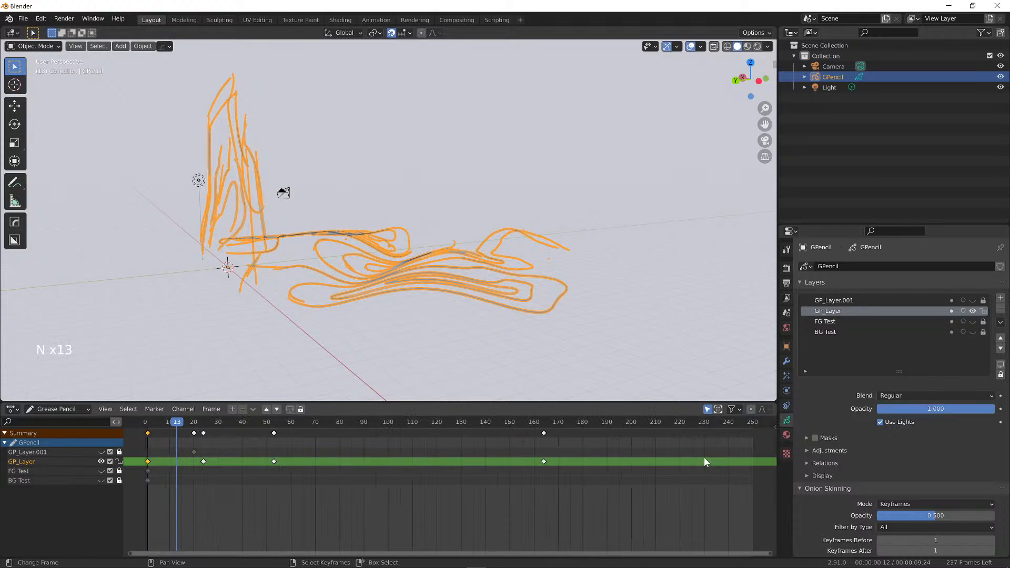
key("t")
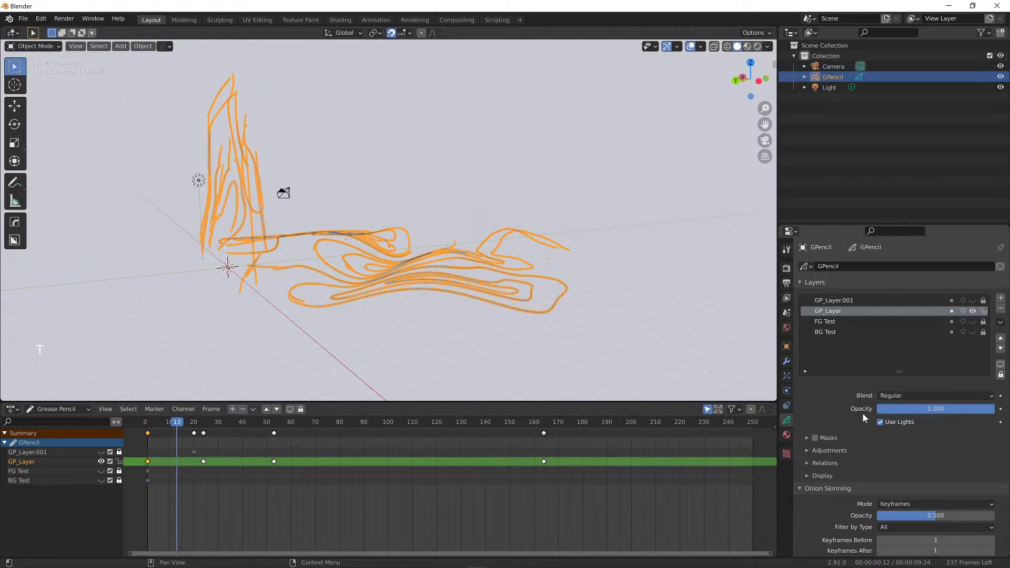
Show the layer settings sidebar in the Dope Sheet, move to frame 42 and make FG Test the active layer
key("n")
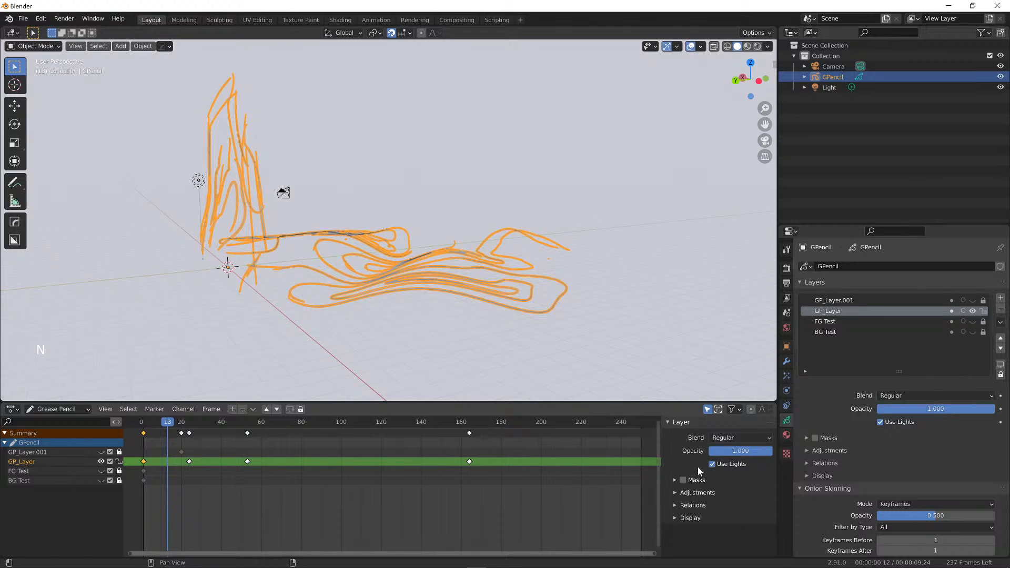
left_click(224, 472)
left_click(55, 472)
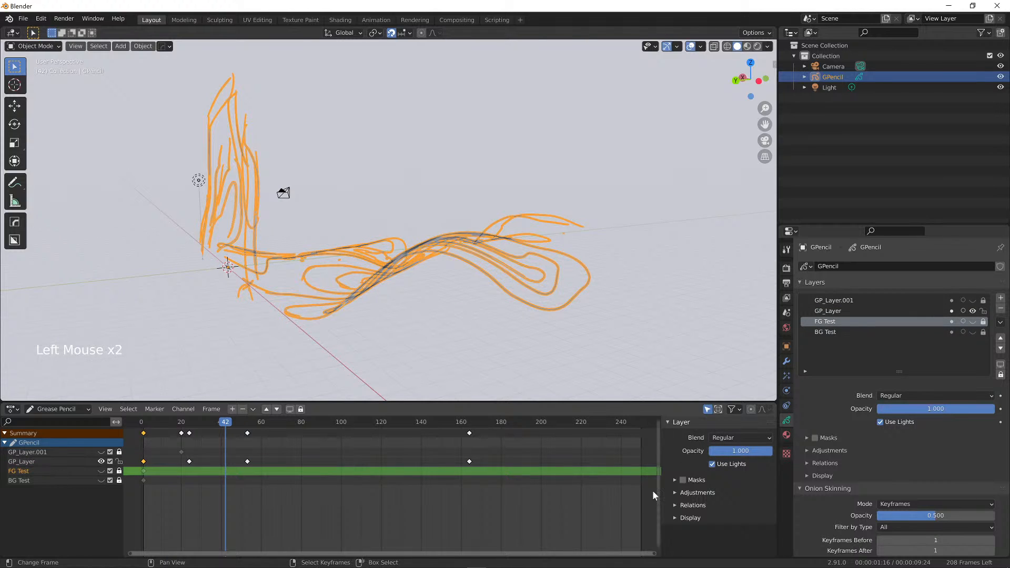
Switch the grease pencil object to Draw mode and try an FG Test opacity of 0.081 before restoring it to 1.000
left_click_drag(760, 457, 701, 457)
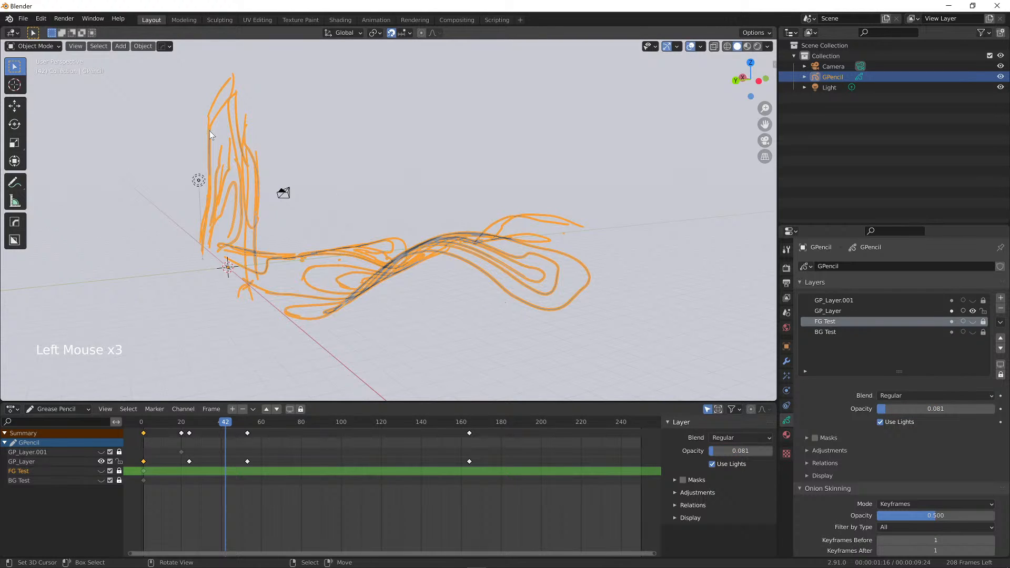
left_click(34, 46)
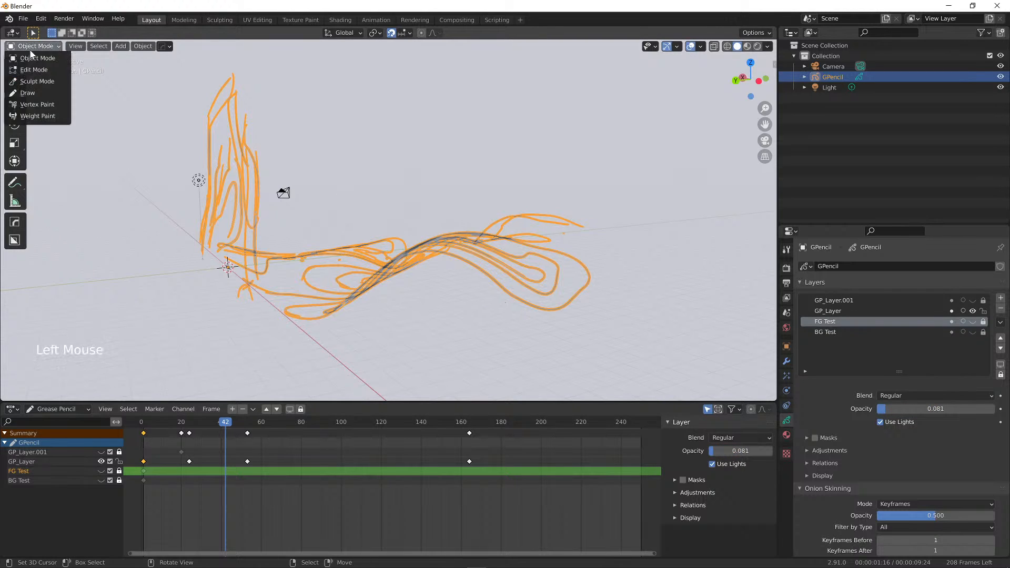
left_click(29, 93)
left_click_drag(737, 451, 773, 451)
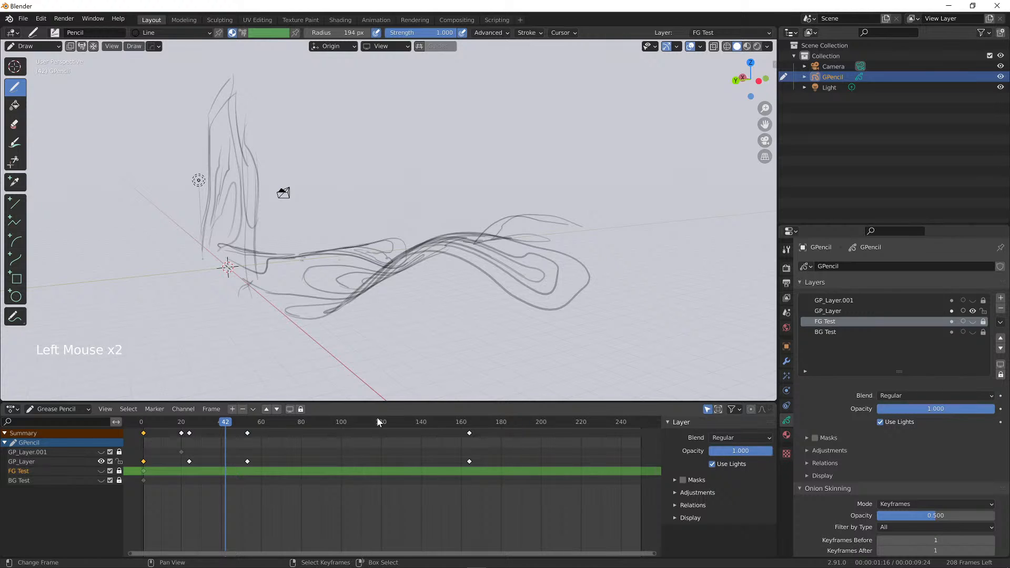
Unhide the FG Test layer, try its opacity at 0.163 and return it to 1.000
left_click(101, 471)
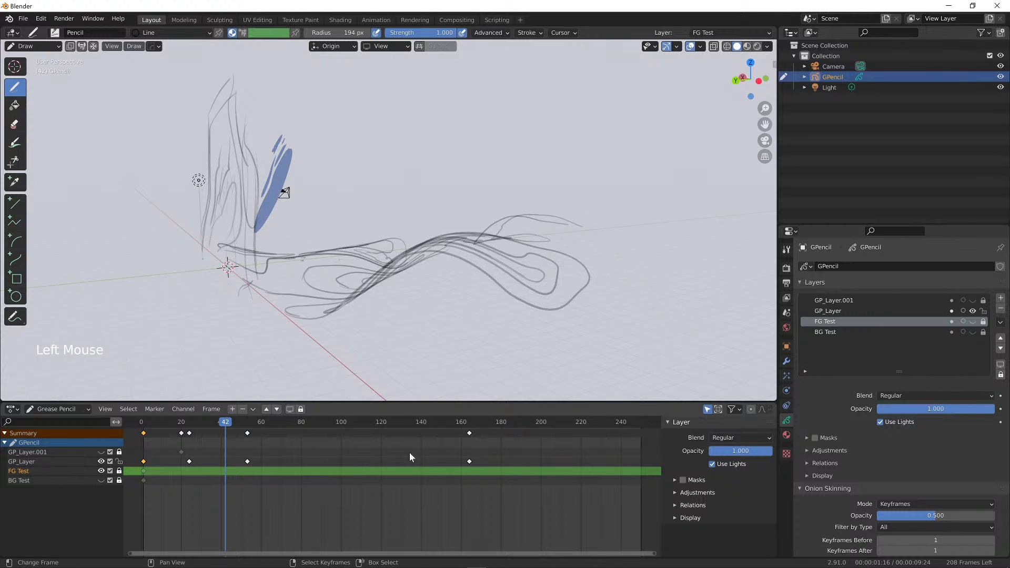
mouse_move(742, 451)
left_mouse_down()
mouse_move(683, 452)
mouse_move(746, 451)
mouse_move(720, 451)
left_mouse_up()
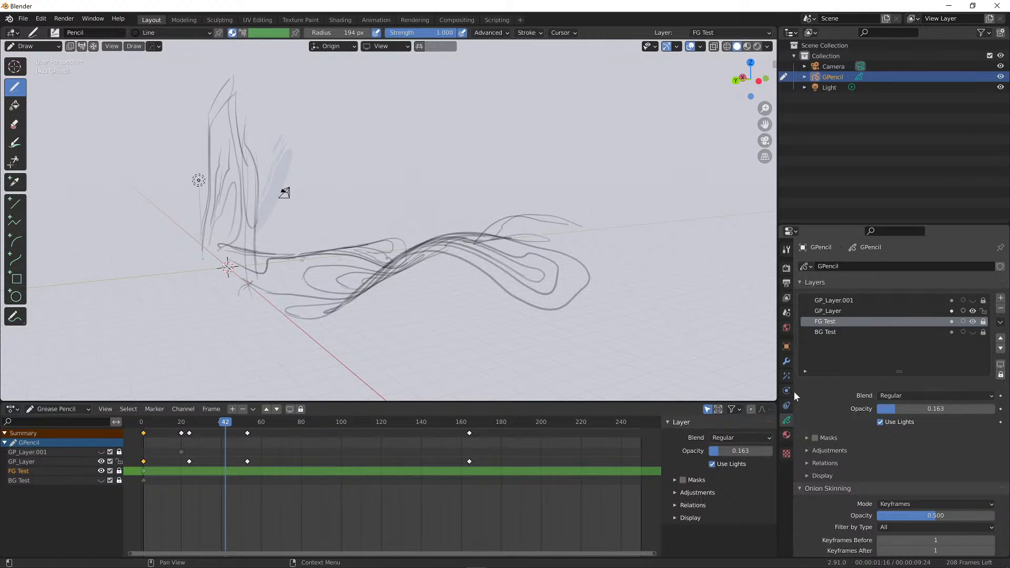
left_click(787, 435)
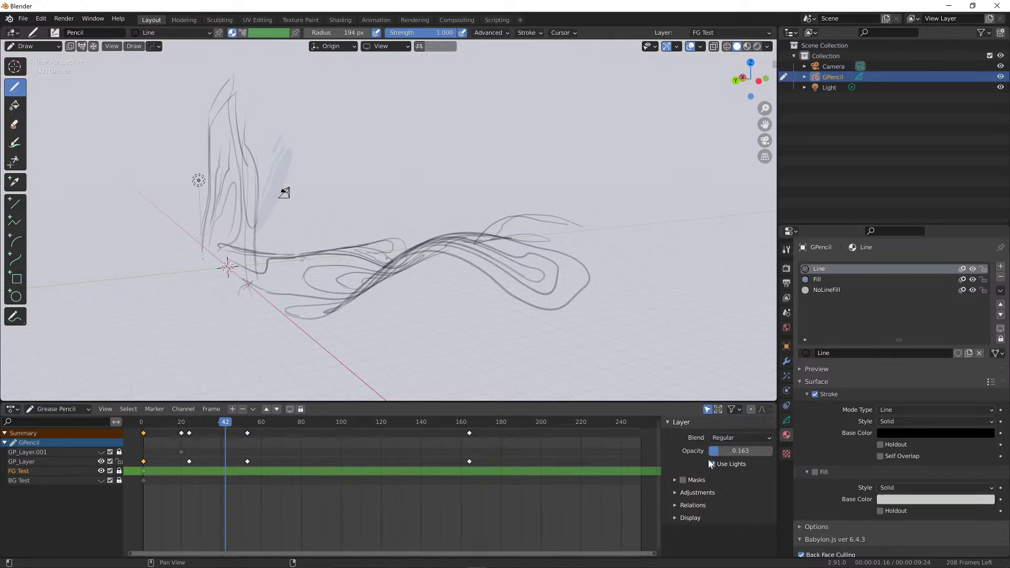
left_click_drag(719, 452, 772, 451)
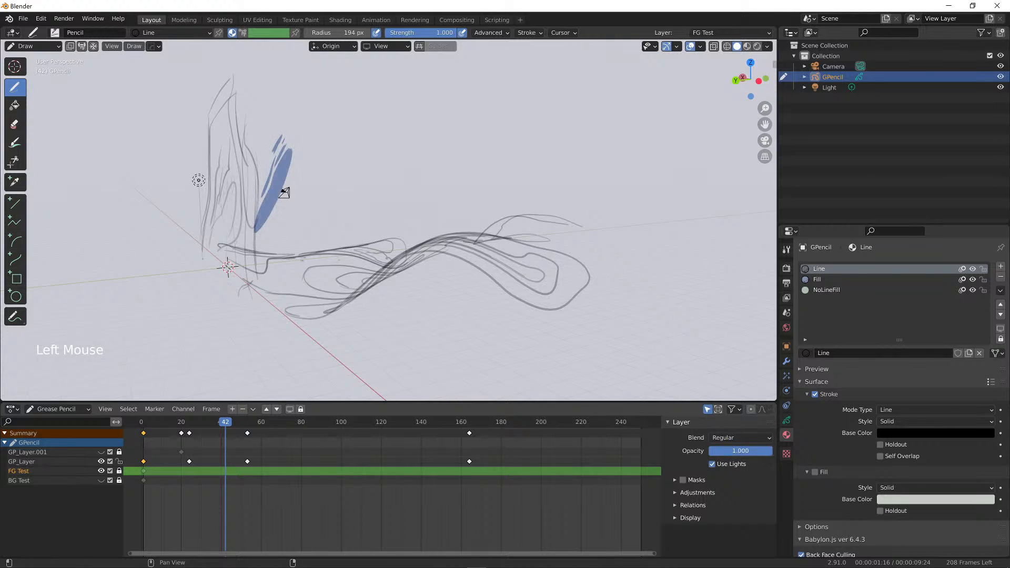
Try the Add blend mode on the FG Test layer and set it back to Regular
left_click(725, 438)
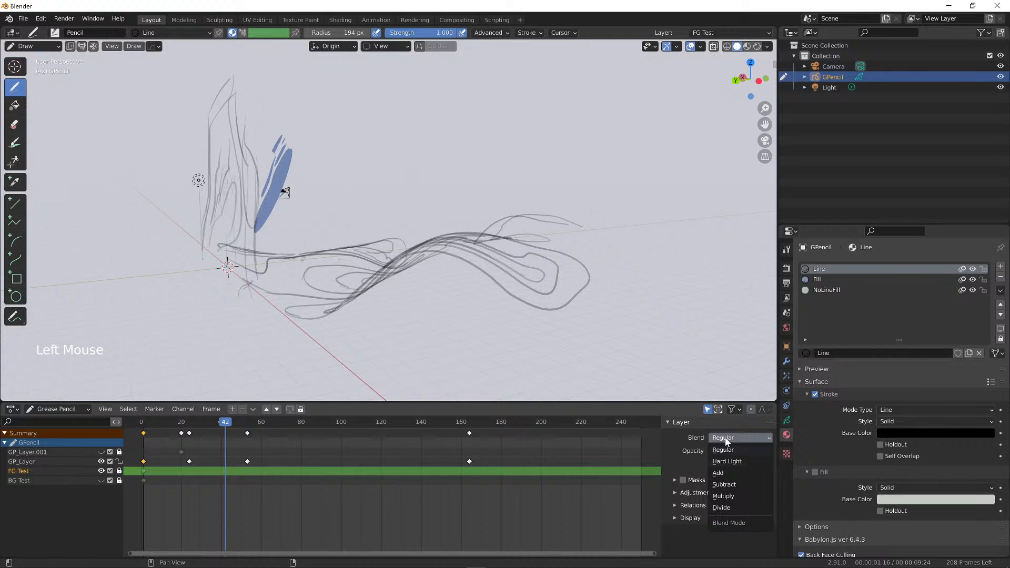
left_click(729, 473)
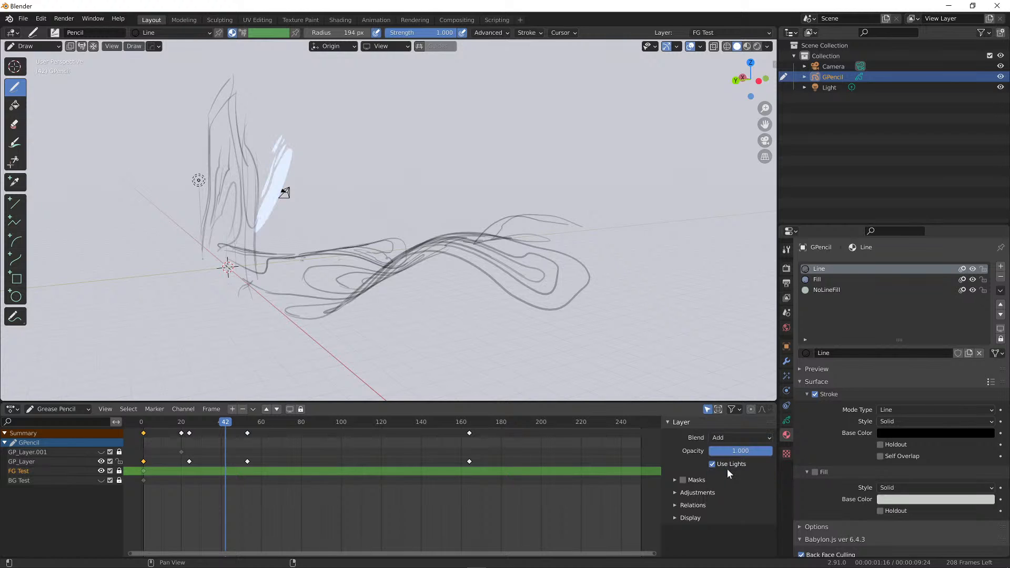
middle_click_drag(376, 246, 632, 232)
left_click(732, 437)
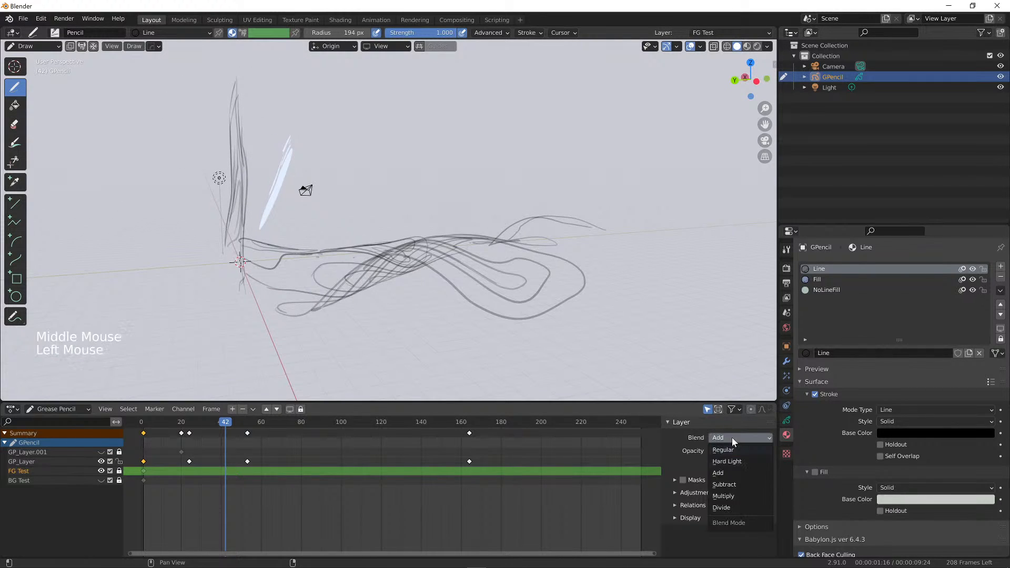
left_click(734, 450)
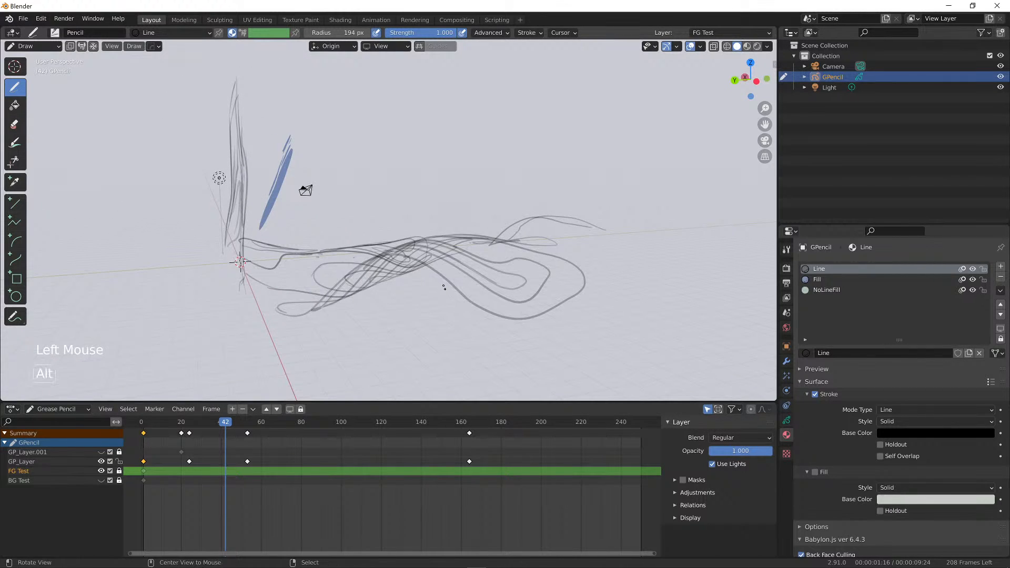
Make GP_Layer the active layer and inspect the drawing from several angles
mouse_move(473, 349)
middle_mouse_down("alt")
mouse_move(334, 280)
mouse_move(282, 290)
middle_mouse_up("alt")
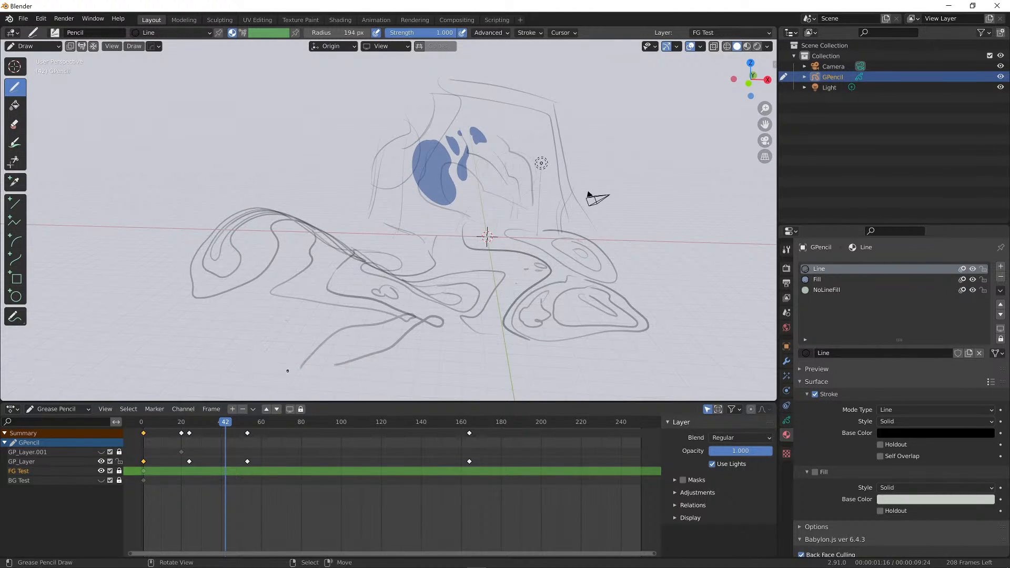
left_click(51, 461)
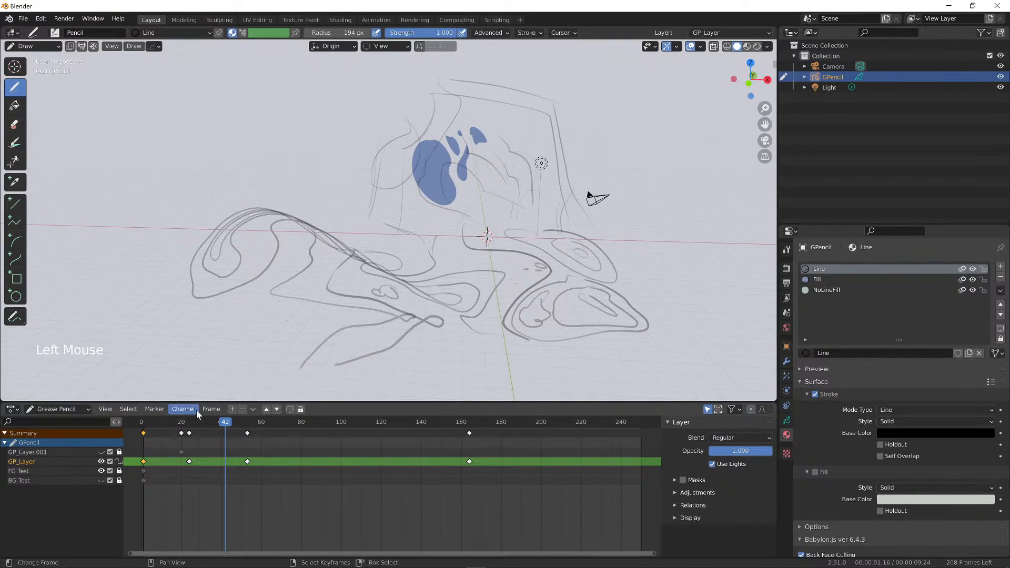
middle_click_drag(369, 249, 413, 245, "alt")
mouse_move(457, 161)
middle_mouse_down("alt")
mouse_move(151, 189)
mouse_move(162, 183)
middle_mouse_up("alt")
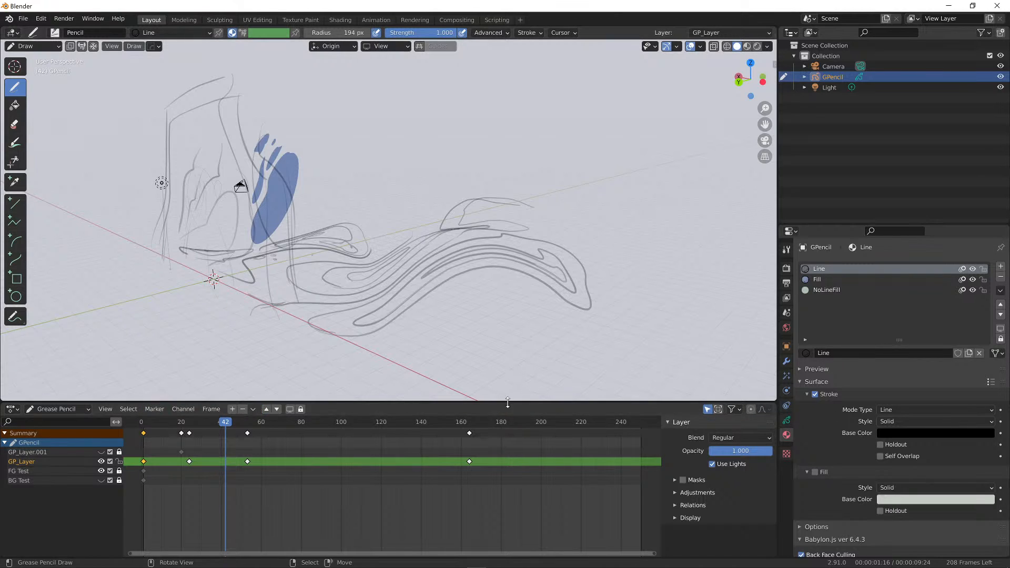
Review the layer list in the Draw mode settings and compare it with the GPencil channels in the Dope Sheet
right_click(589, 412)
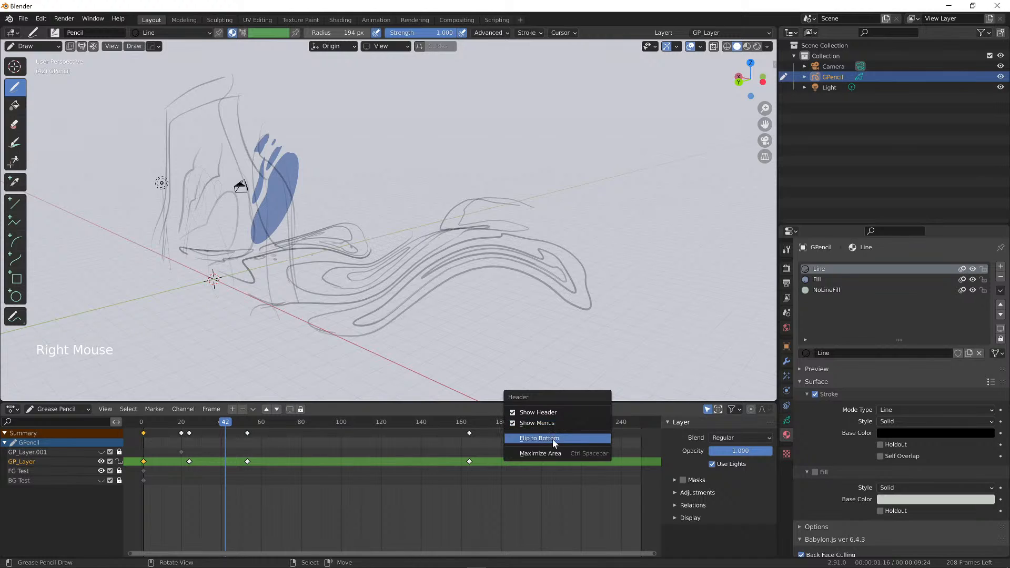
left_click(639, 408)
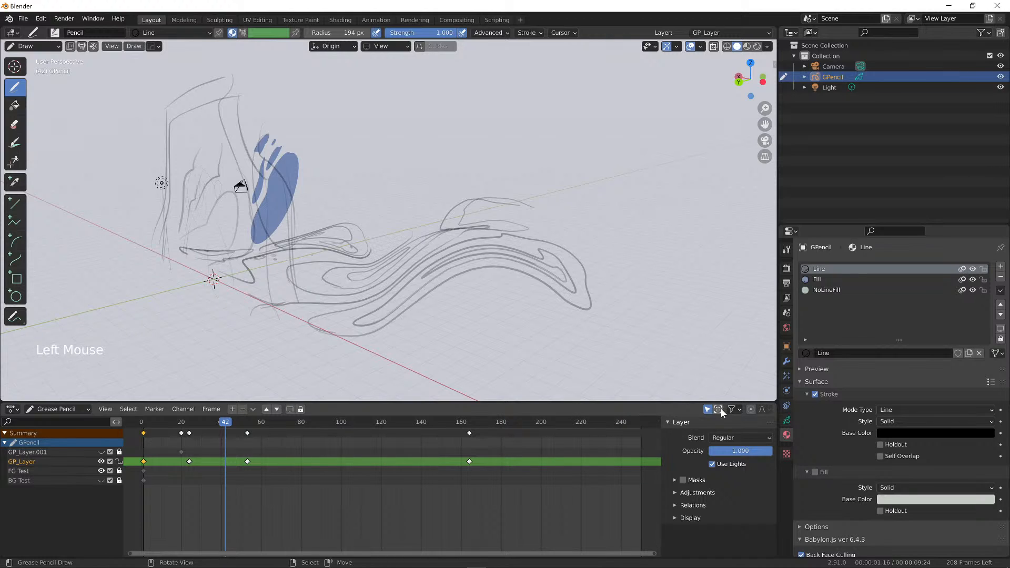
left_click(718, 33)
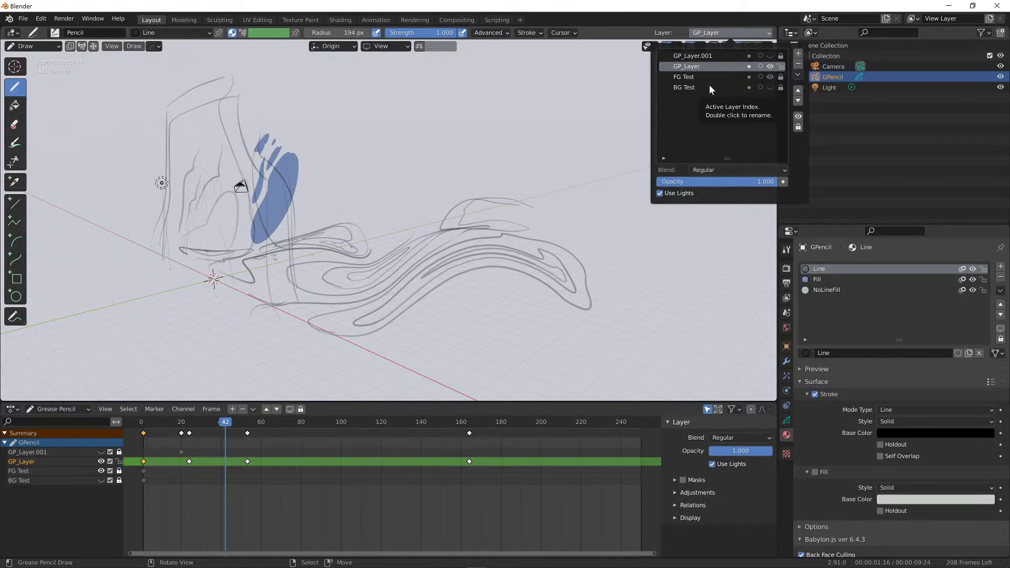
left_click(6, 444)
left_click(5, 445)
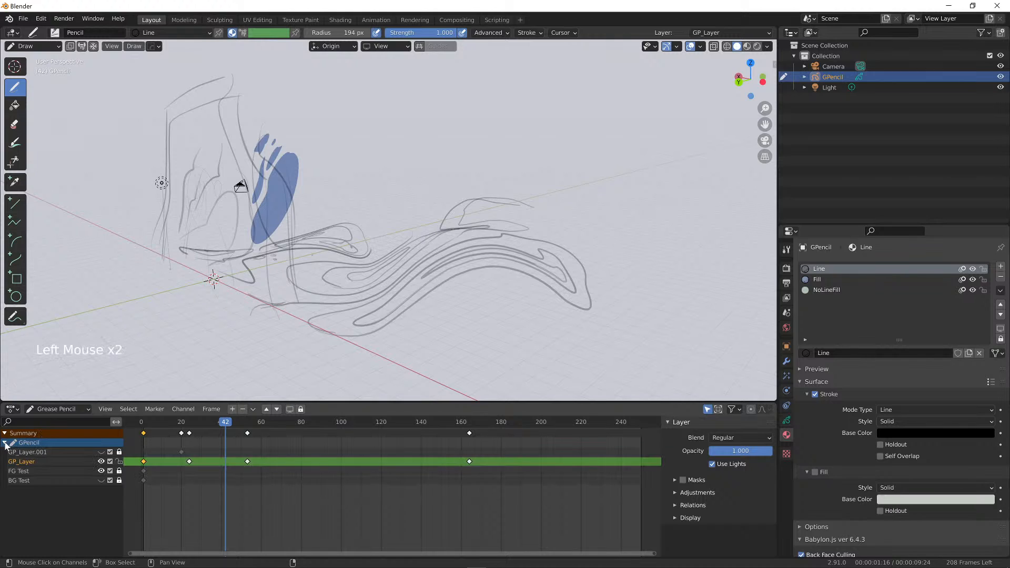
Review the available editor types and Dope Sheet modes, keeping the Dope Sheet in Grease Pencil mode
left_click(56, 410)
left_click(62, 410)
left_click(12, 409)
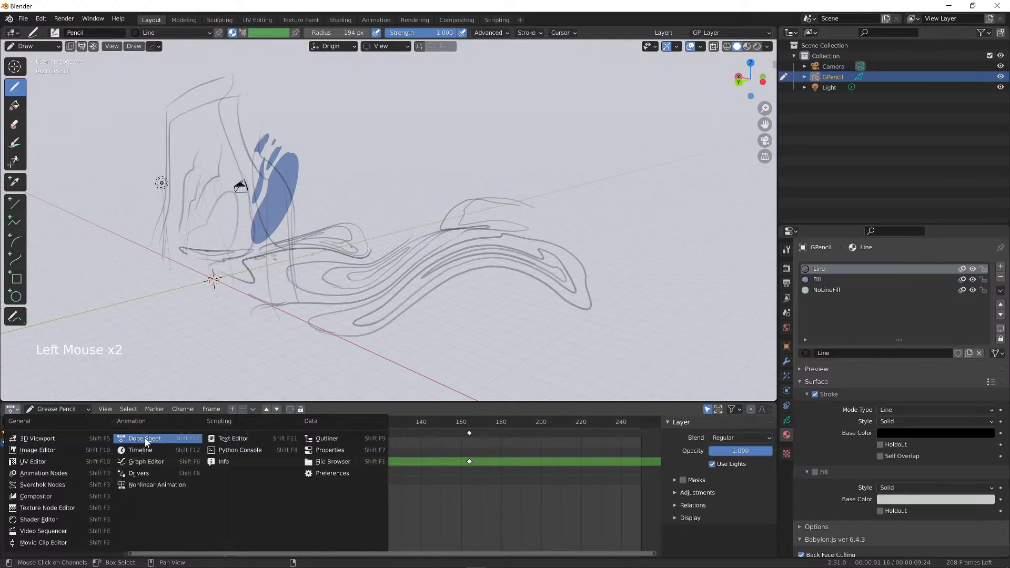
left_click(50, 411)
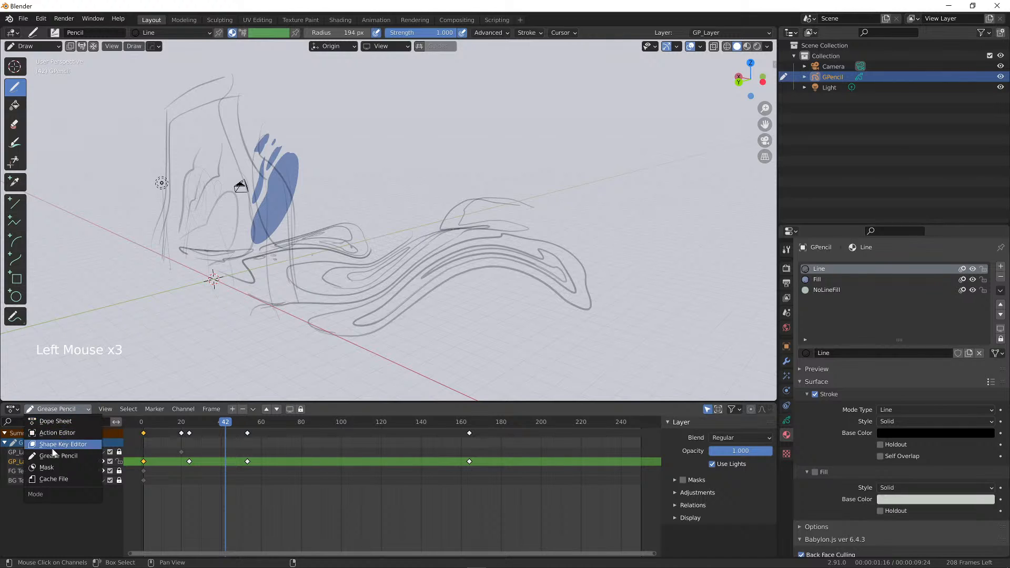
left_click(71, 455)
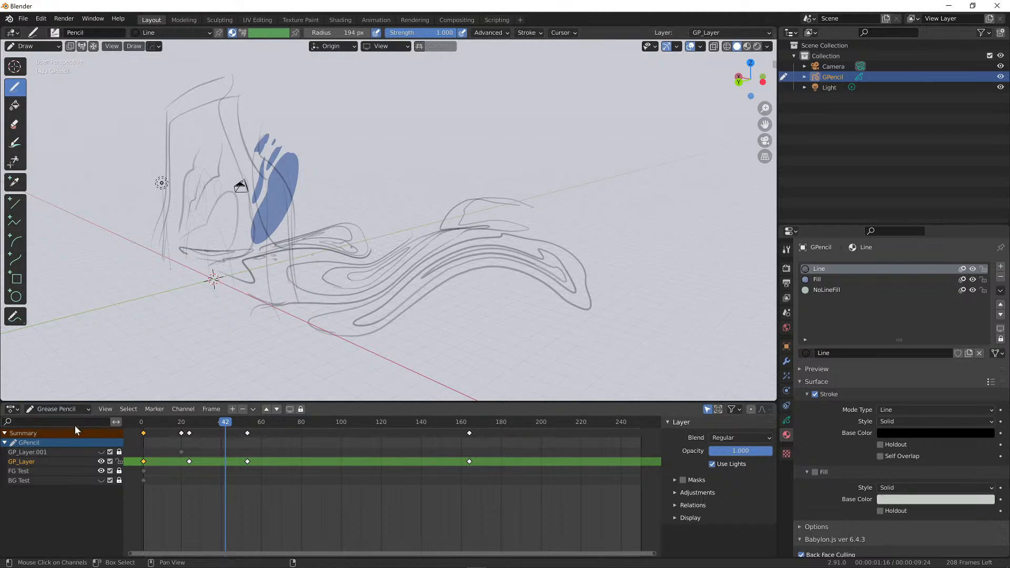
Collapse and re-expand the Summary and GPencil channel groups in the Dope Sheet
left_click(5, 433)
left_click(6, 433)
left_click(5, 433)
left_click(5, 433)
left_click(6, 443)
left_click(7, 443)
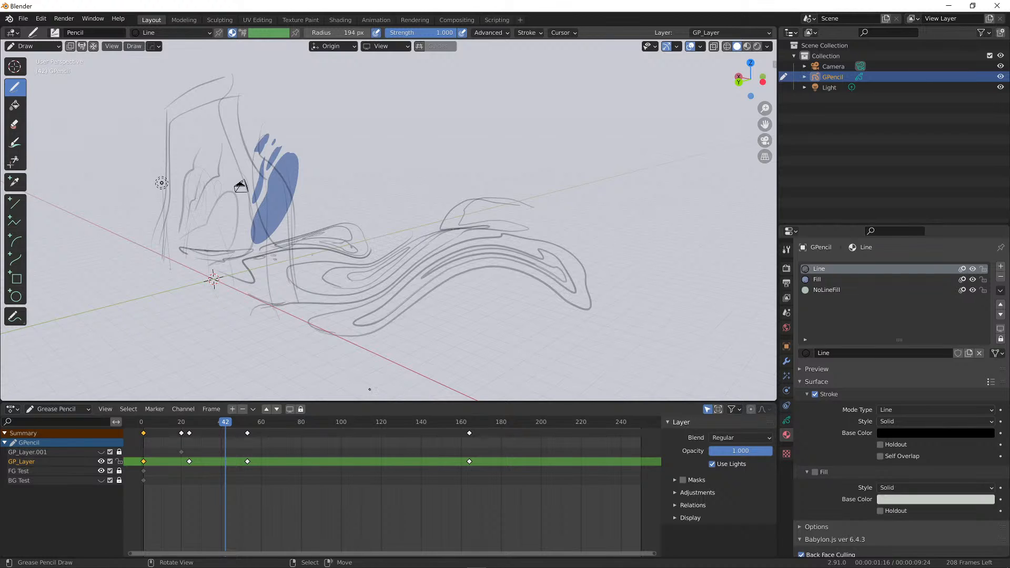
Rename the grease pencil data block to the artist's first name in possessive form followed by "Layer"
left_click(788, 421)
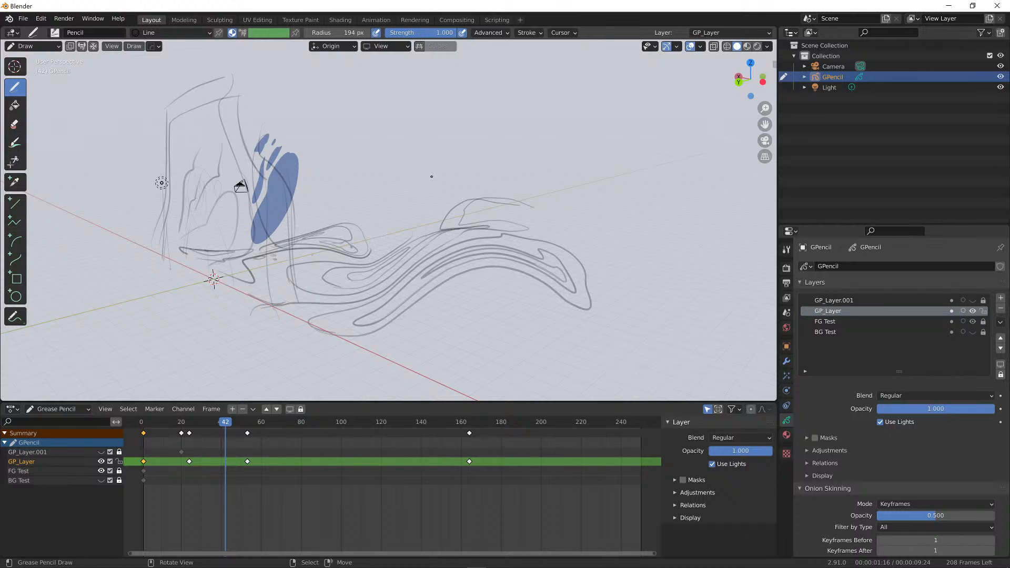
mouse_move(438, 178)
middle_mouse_down()
mouse_move(446, 176)
mouse_move(443, 254)
middle_mouse_up()
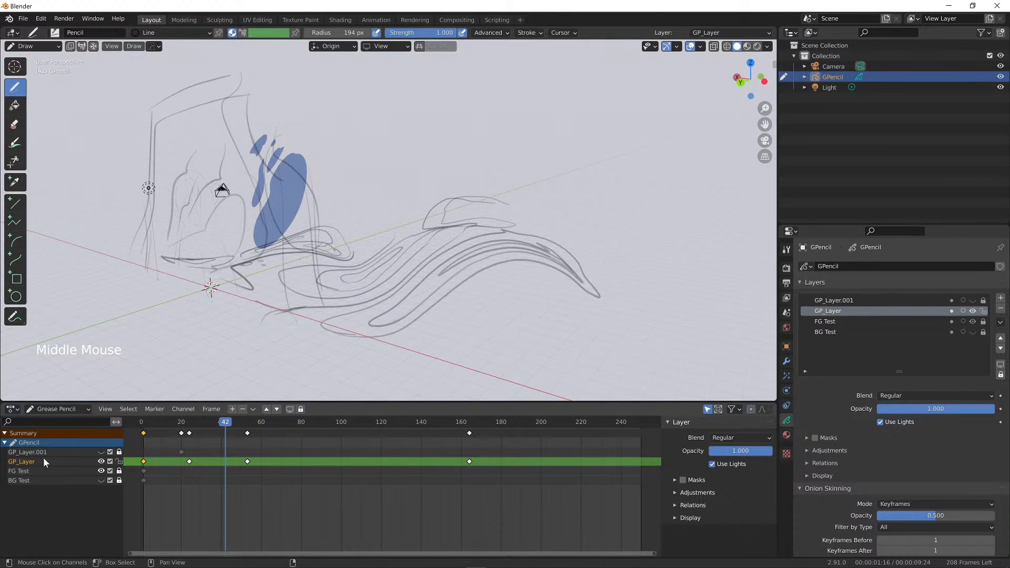
left_click(833, 300)
left_click(838, 266)
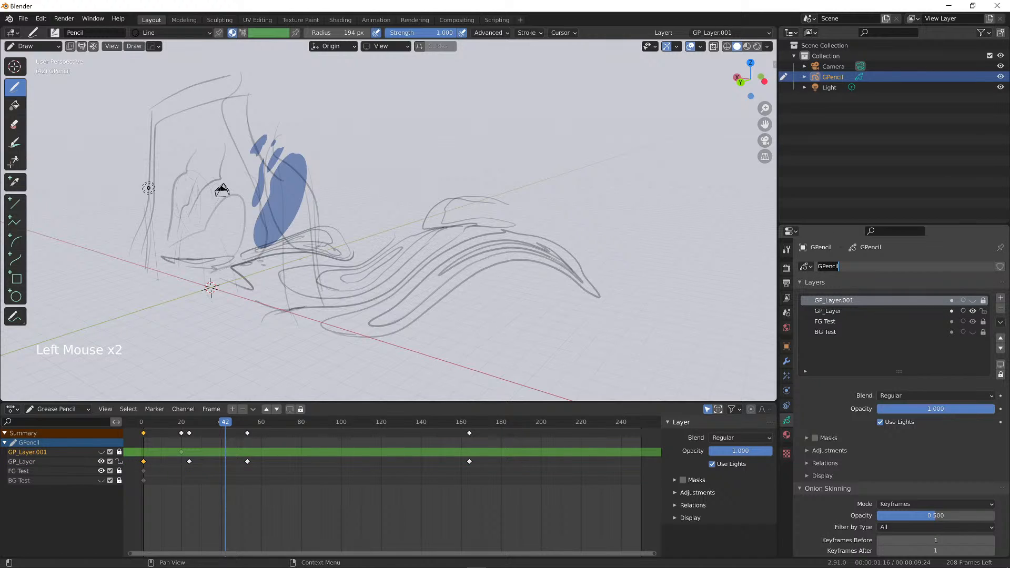
type("Gavin's Layer")
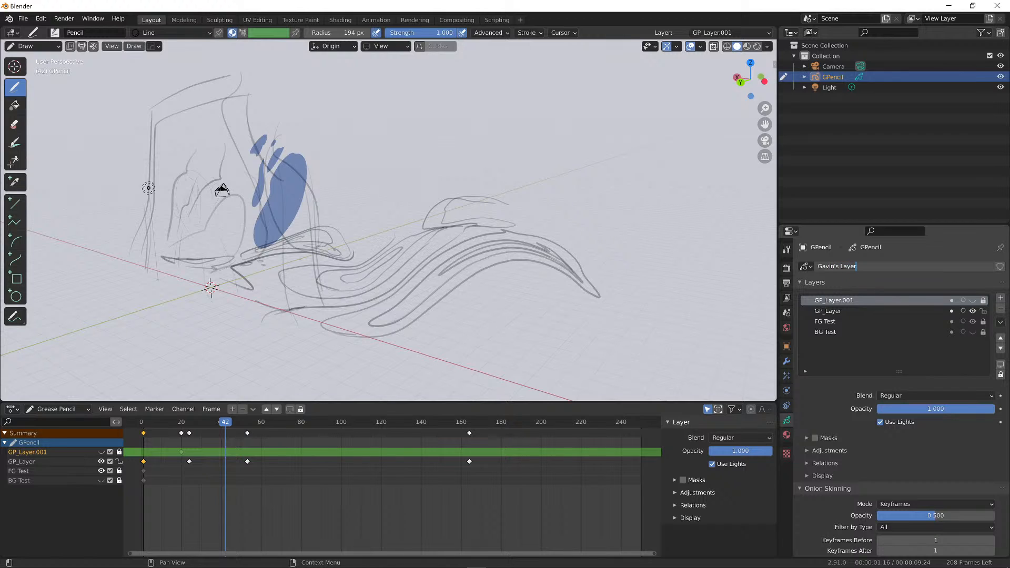
key("Return")
left_click(836, 310)
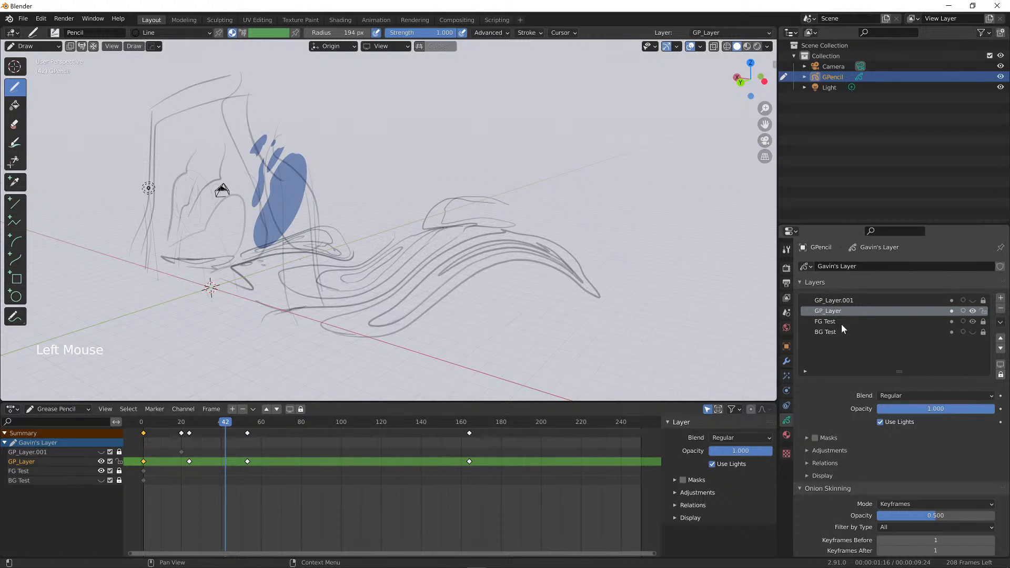
double_click(842, 266)
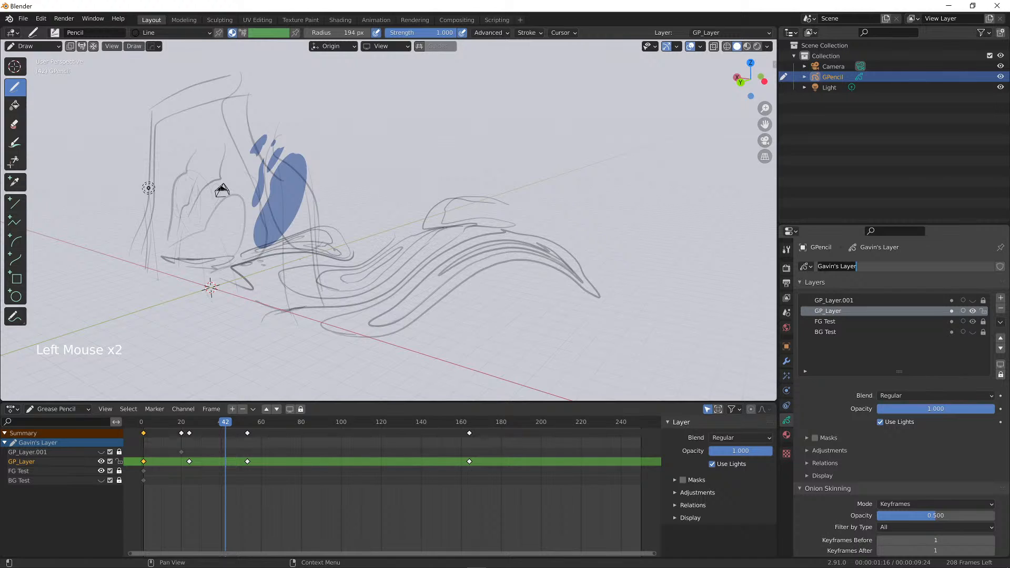
left_click(844, 289)
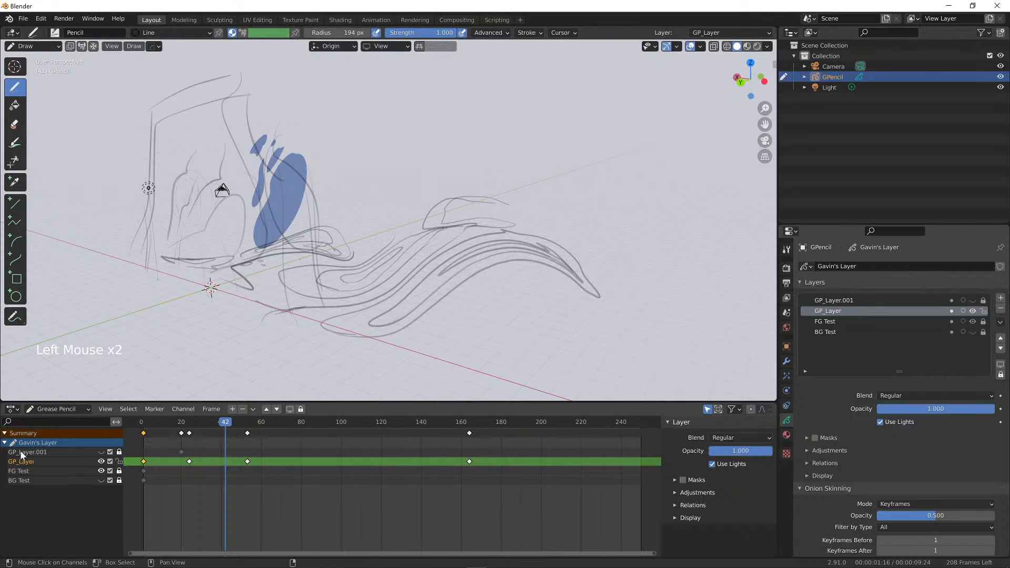
Rename the layer GP_Layer.001 to "Top Layer" in the object data layer list
triple_click(853, 301)
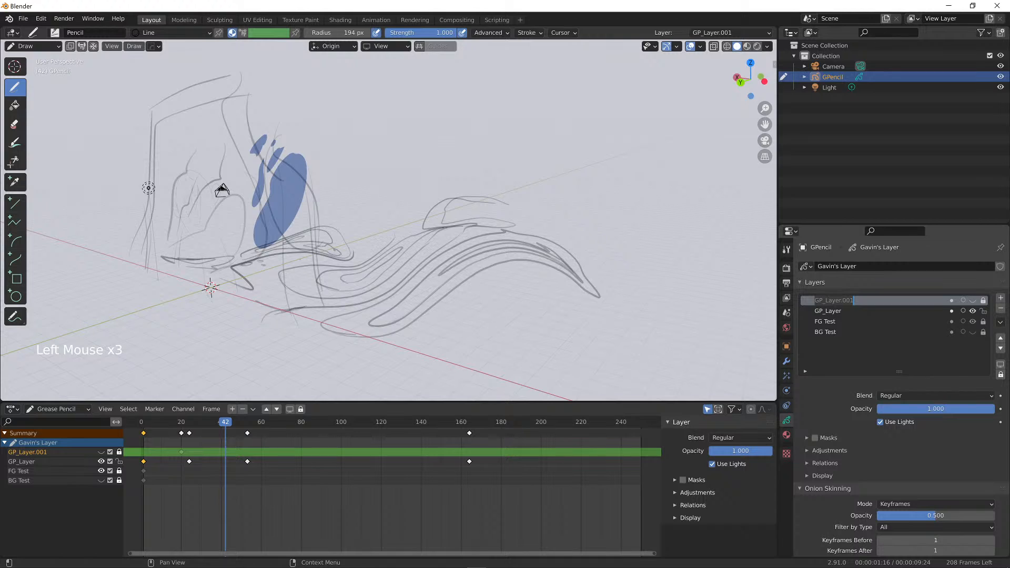
key("shift")
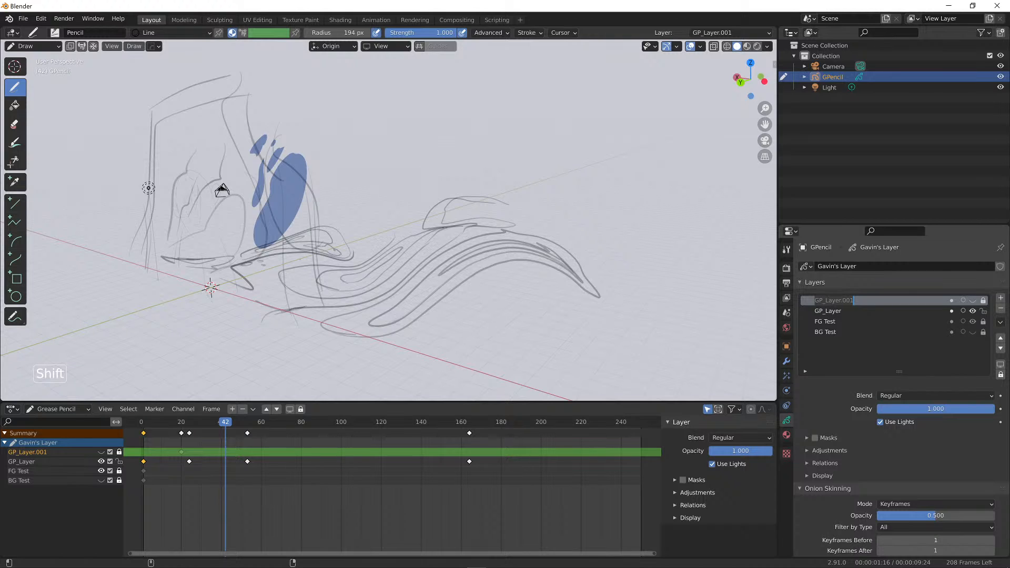
type("Top L")
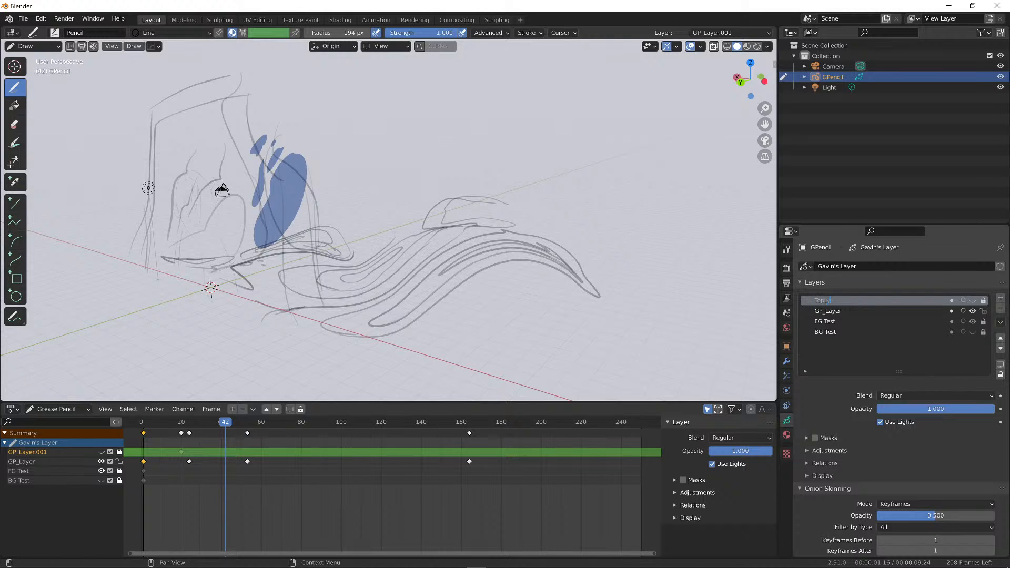
type("a")
key("BackSpace")
key("BackSpace")
type("Layer")
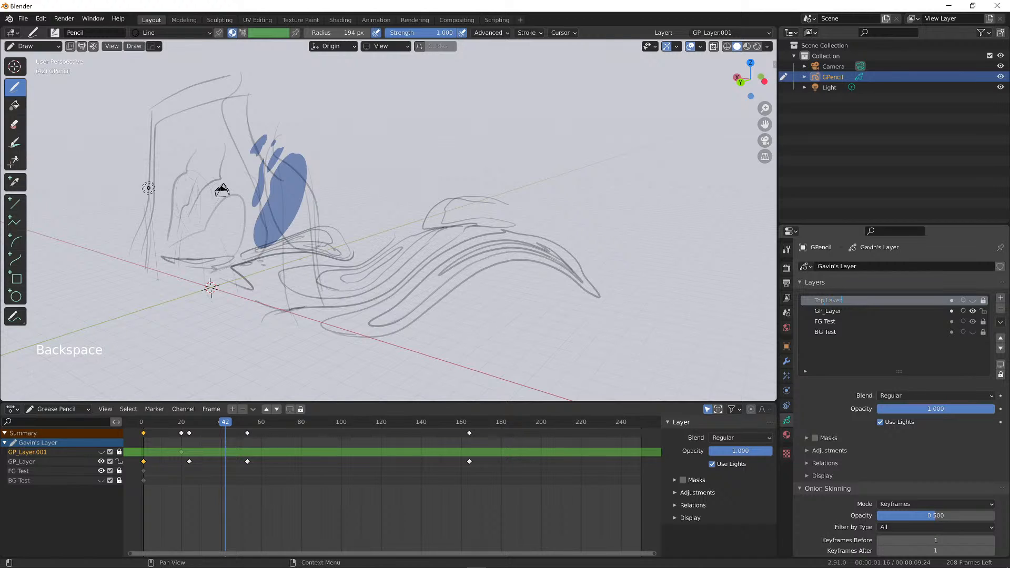
key("Return")
Rename the layer GP_Layer to "Second Layer" in the object data layer list
left_click(838, 309)
double_click(838, 308)
type("Se")
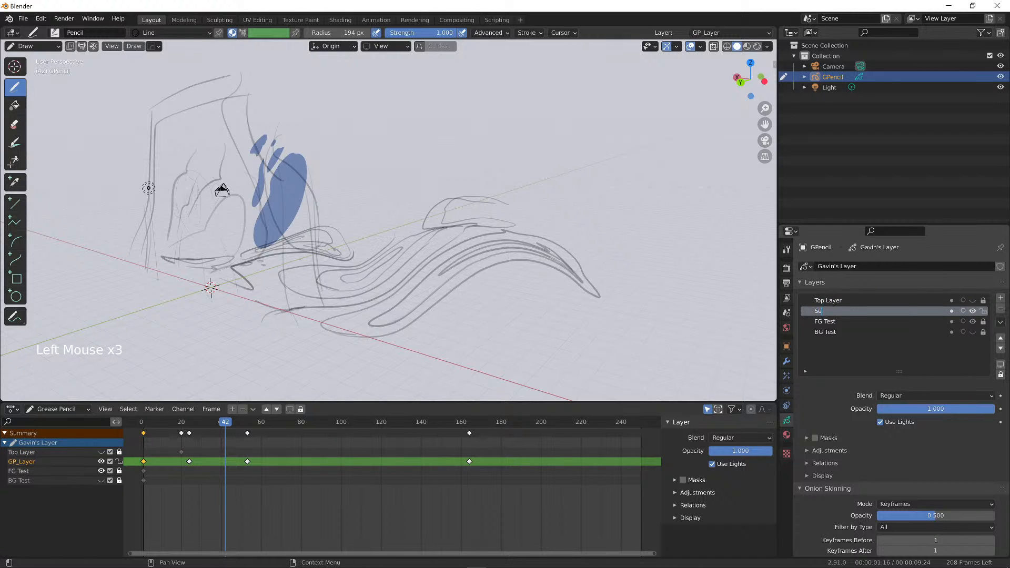
type("cond Layer")
key("Return")
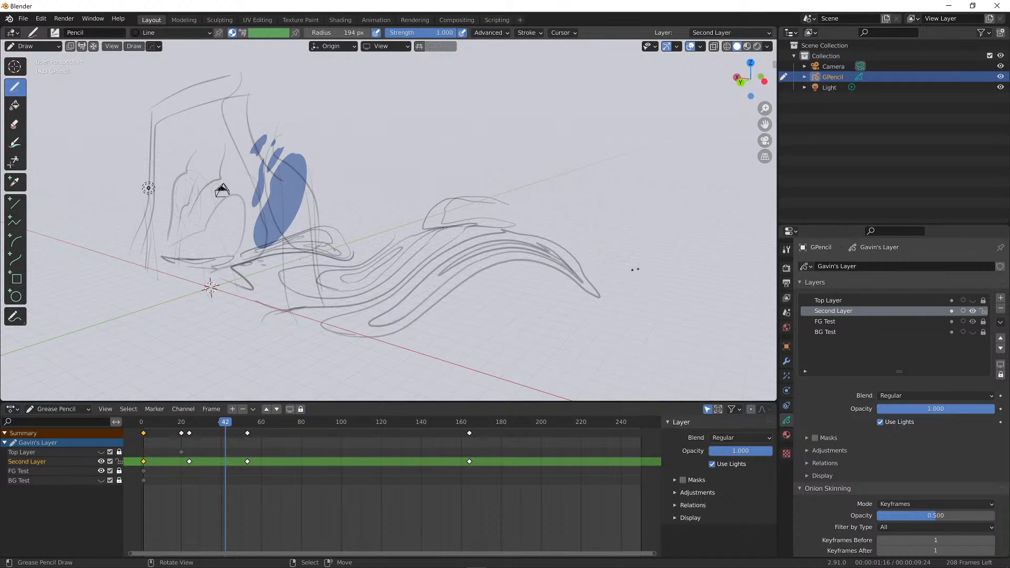
Scrub through Second Layer's keyframes to frame 16 and hide the FG Test layer from the Dope Sheet
middle_click_drag(501, 253, 499, 287)
mouse_move(222, 424)
left_mouse_down()
mouse_move(462, 425)
mouse_move(378, 425)
left_mouse_up()
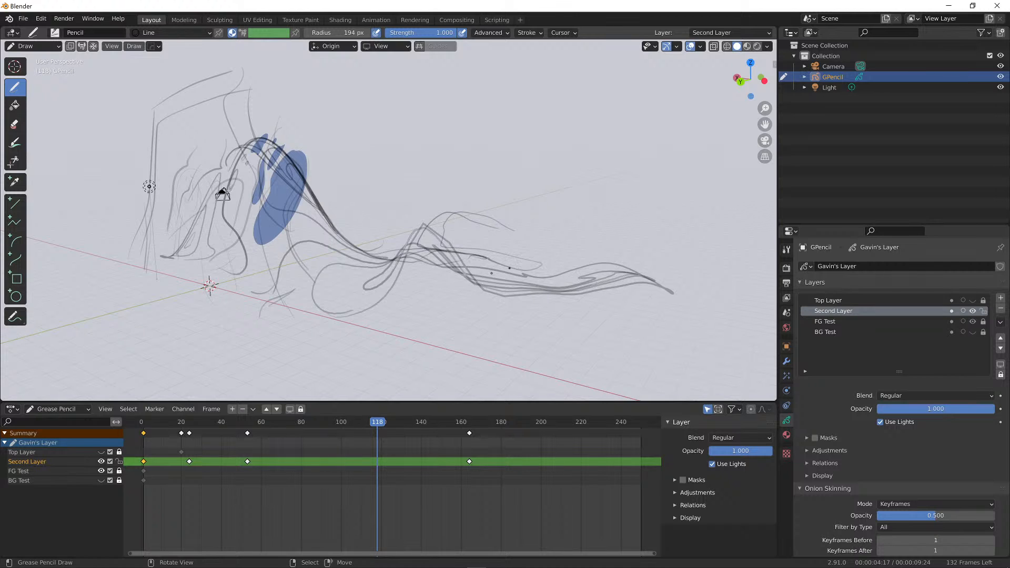
middle_click_drag(492, 273, 464, 307, "alt")
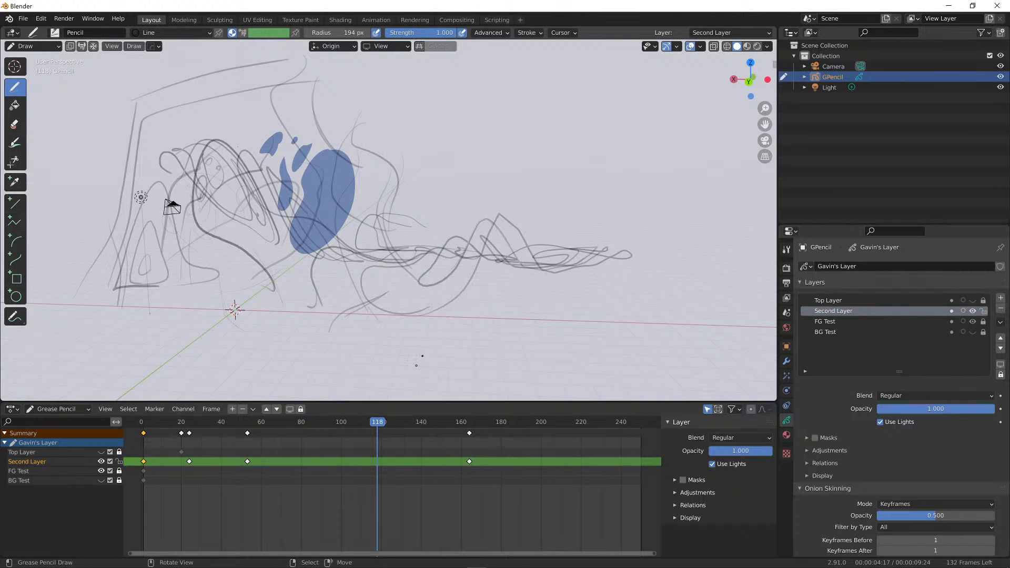
left_click(248, 462)
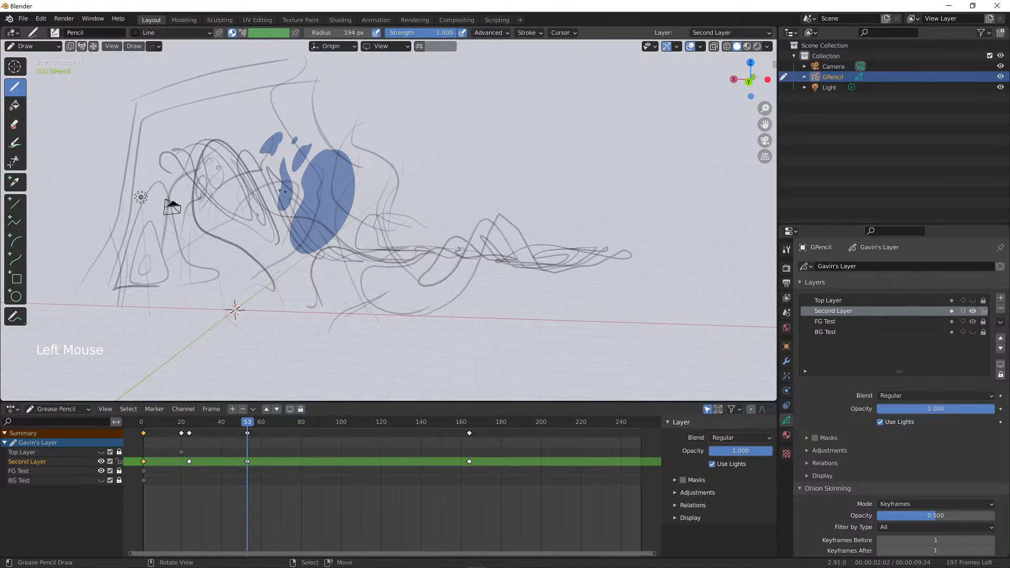
mouse_move(248, 421)
left_mouse_down()
mouse_move(474, 436)
mouse_move(158, 426)
mouse_move(175, 426)
left_mouse_up()
left_click(102, 472)
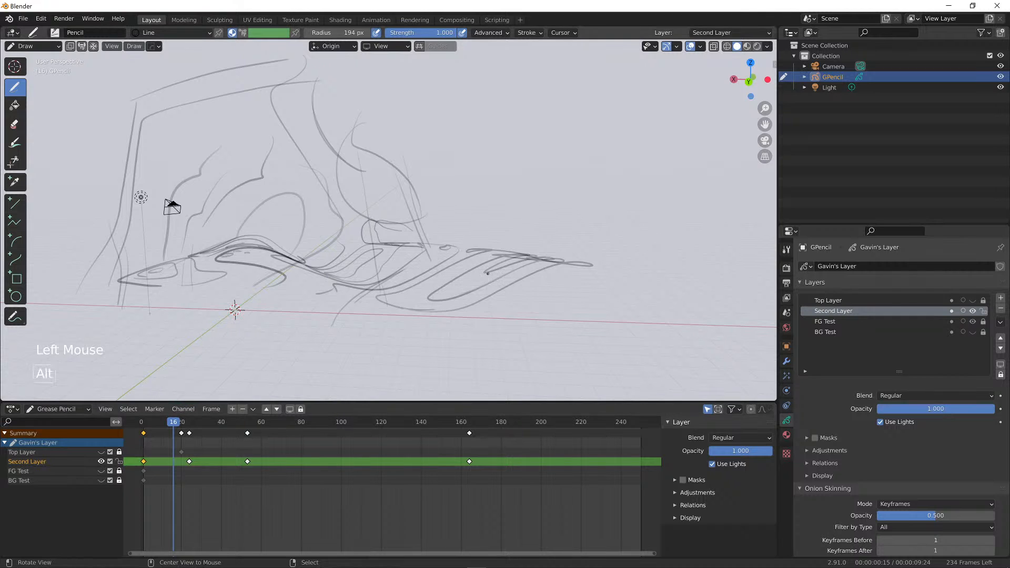
mouse_move(490, 273)
middle_mouse_down()
mouse_move(389, 280)
mouse_move(396, 283)
middle_mouse_up()
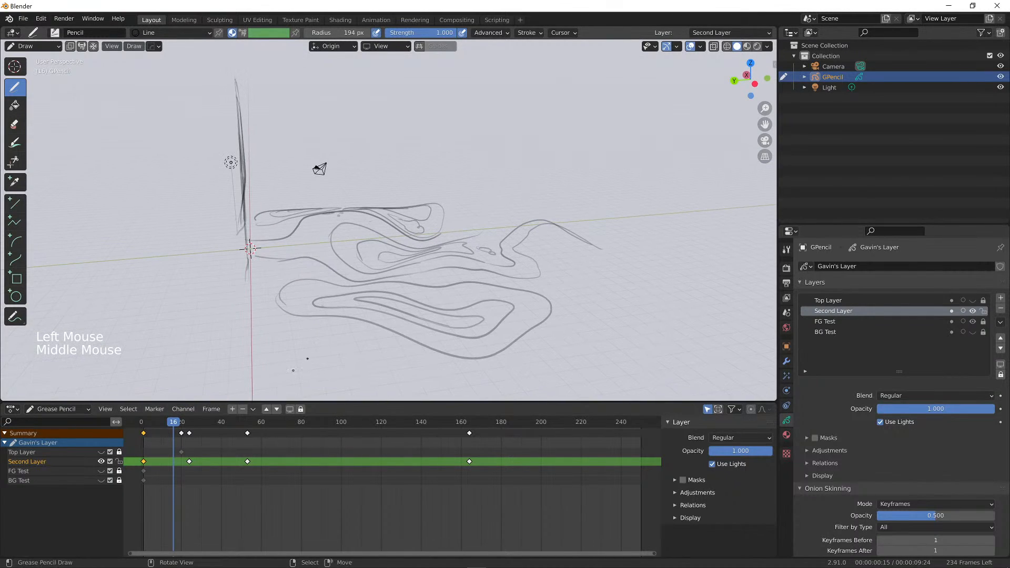
Move Second Layer's animation to frame 41 and generate an Interpolate Sequence between the surrounding keyframes
left_click(24, 462)
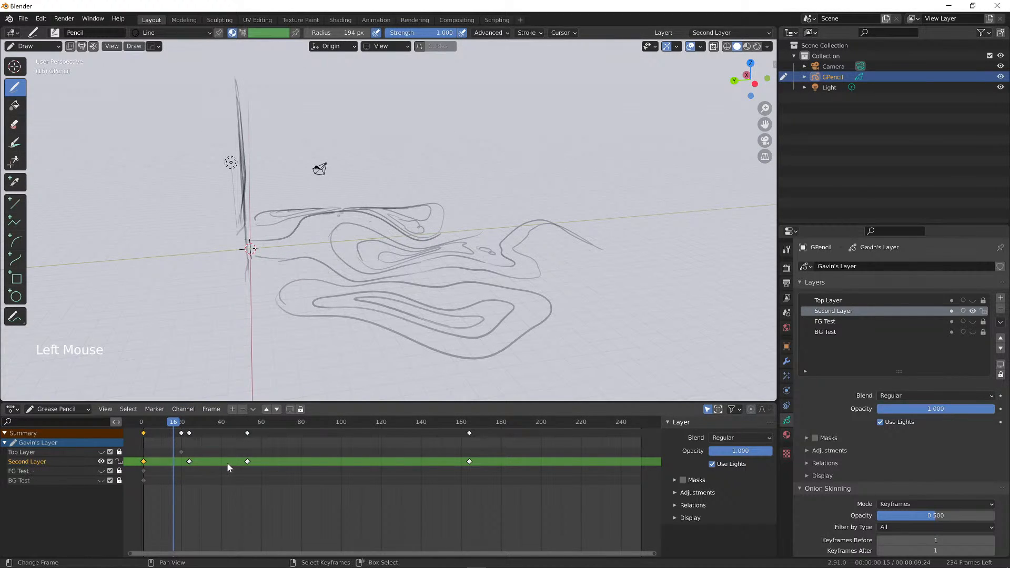
left_click_drag(175, 430, 223, 428)
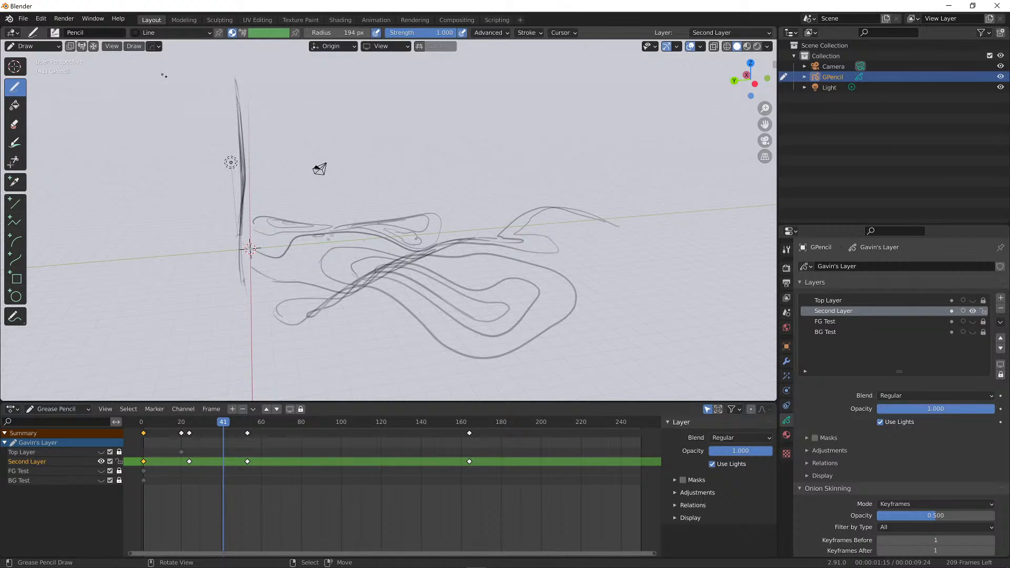
left_click(134, 47)
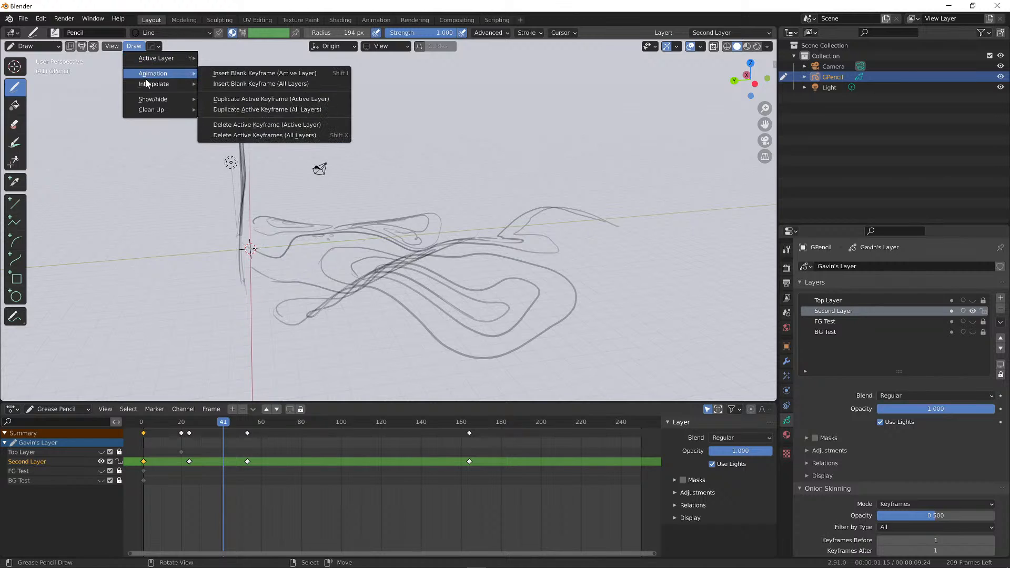
mouse_move(148, 88)
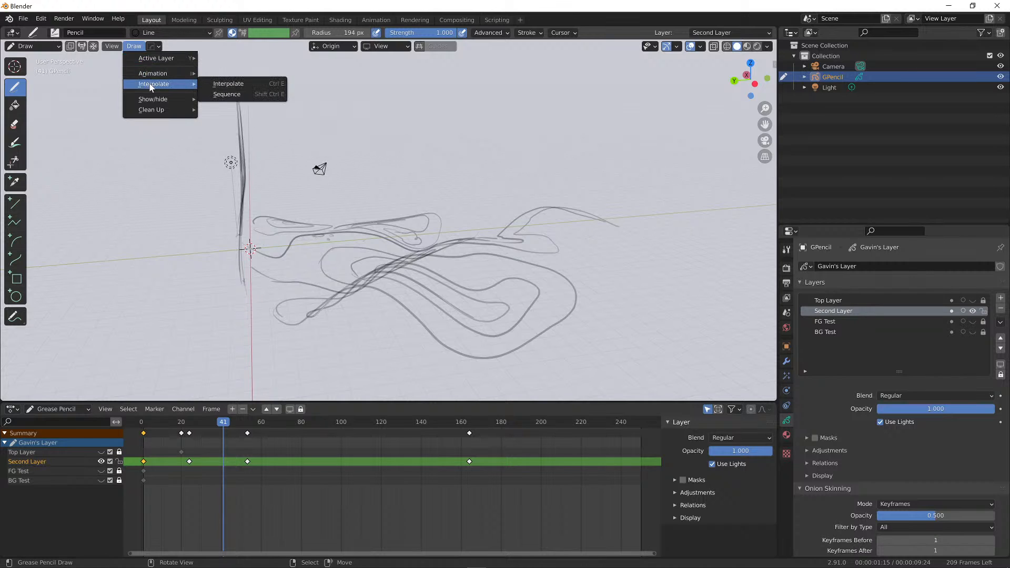
left_click(236, 98)
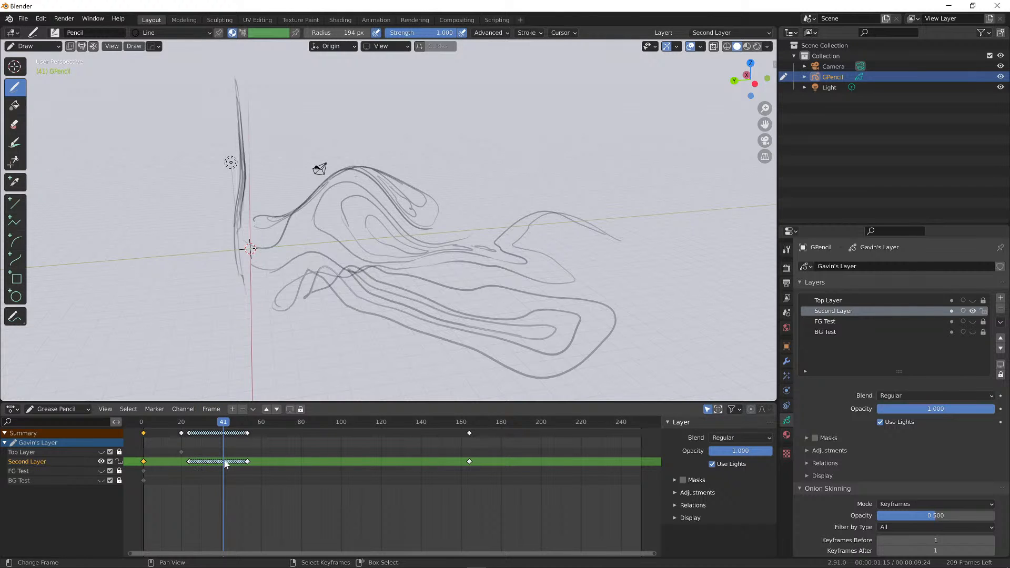
Scrub through the generated in-between frames and the gap before Second Layer's last keyframe
mouse_move(231, 426)
left_mouse_down()
mouse_move(195, 424)
mouse_move(253, 431)
mouse_move(221, 432)
left_mouse_up()
left_click(319, 433)
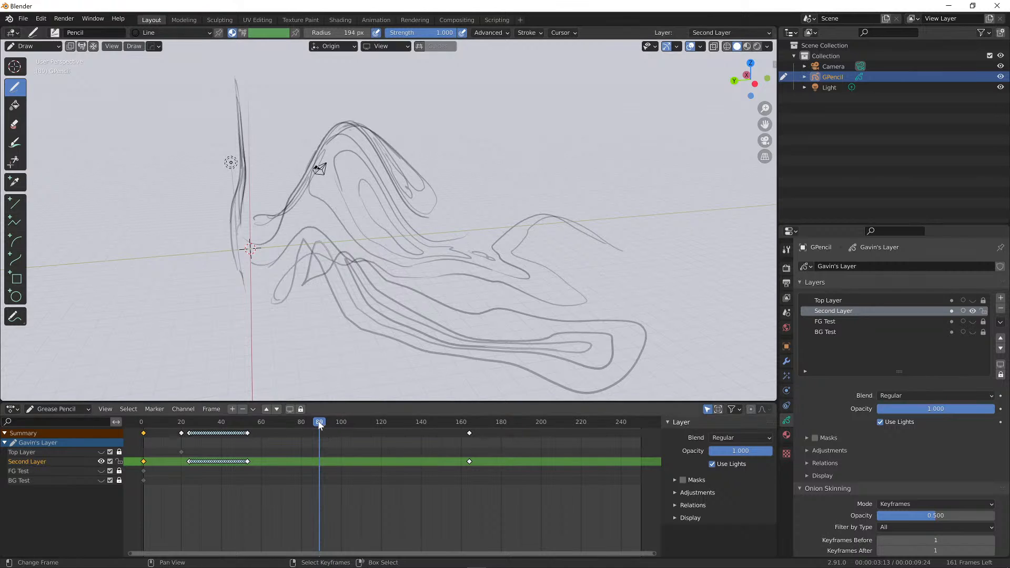
mouse_move(284, 422)
left_mouse_down()
mouse_move(250, 422)
mouse_move(487, 421)
mouse_move(335, 422)
left_mouse_up()
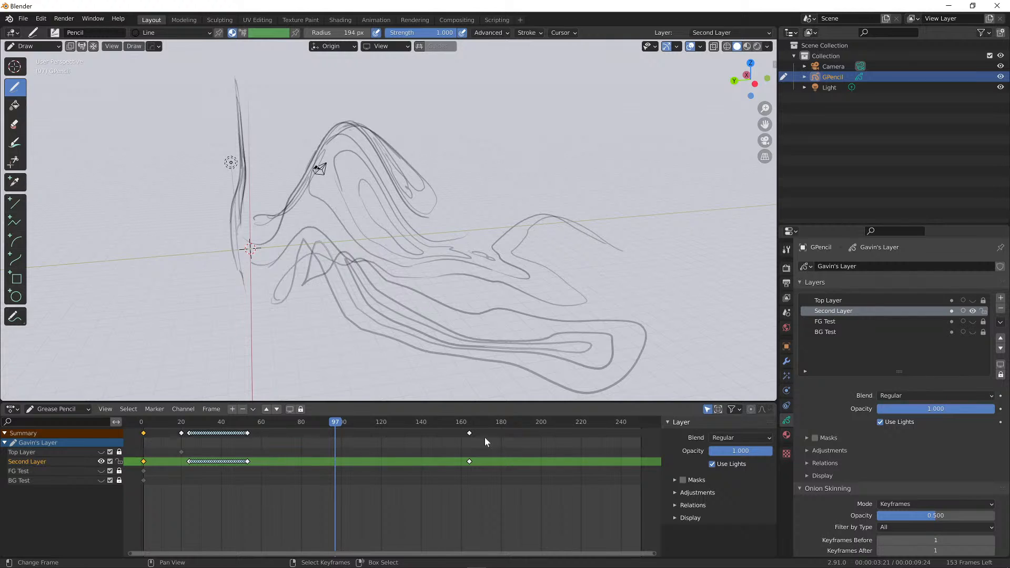
Go to frame 100 and generate an Interpolate Sequence between Second Layer's last two keyframes
left_click(336, 424)
mouse_move(336, 424)
left_mouse_down()
mouse_move(366, 425)
mouse_move(310, 425)
mouse_move(343, 425)
left_mouse_up()
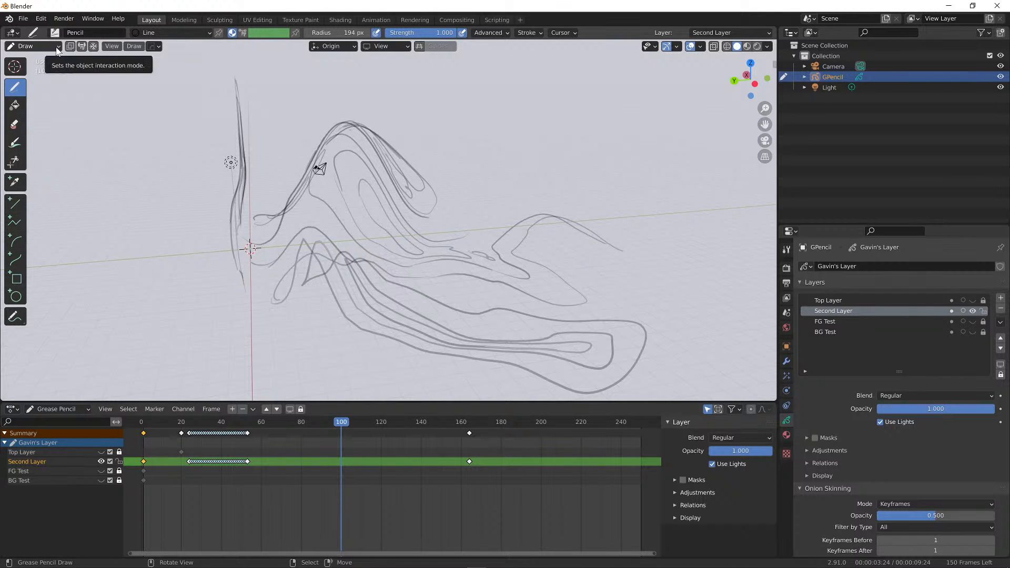
left_click(132, 47)
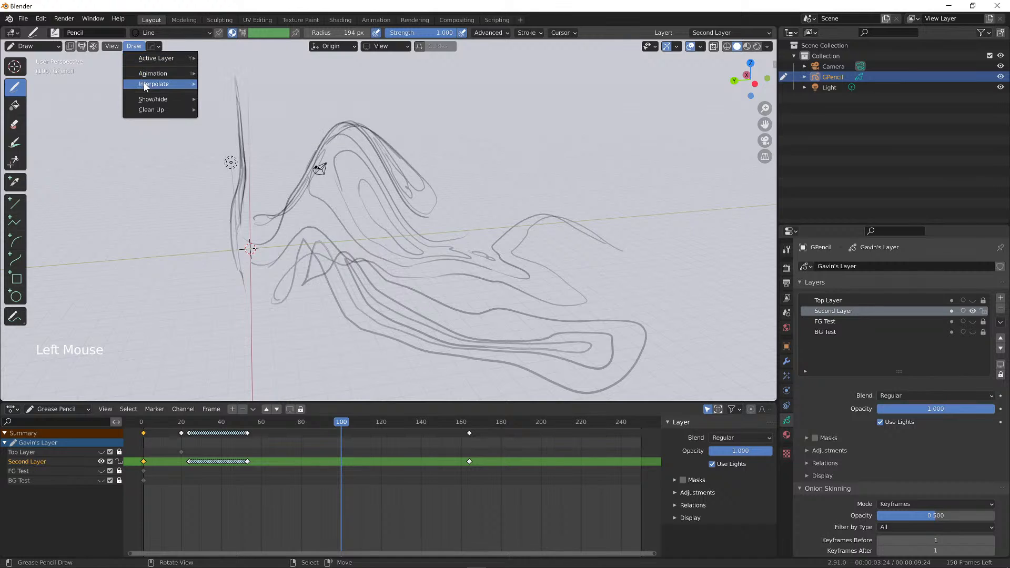
mouse_move(156, 85)
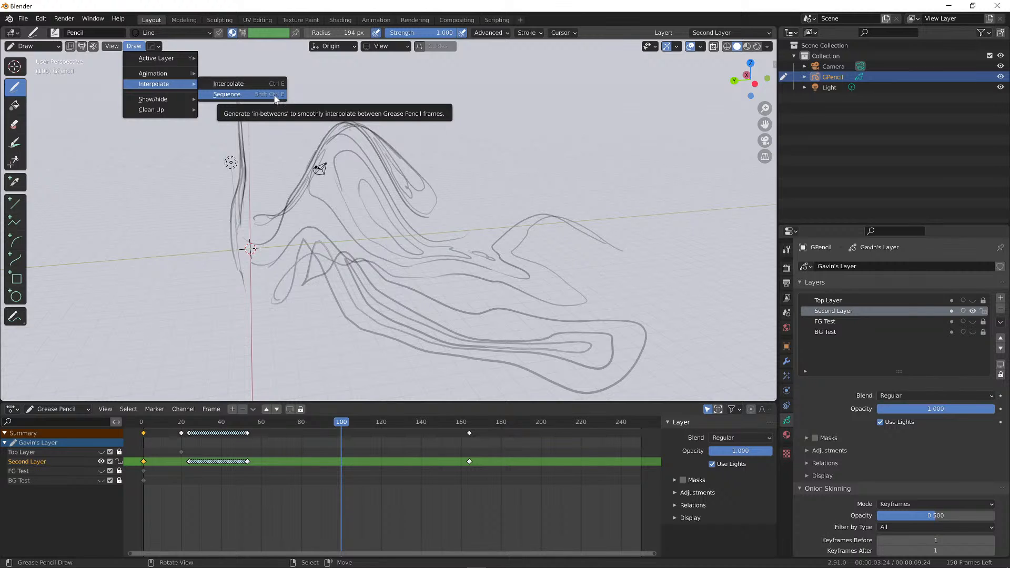
left_click(227, 94)
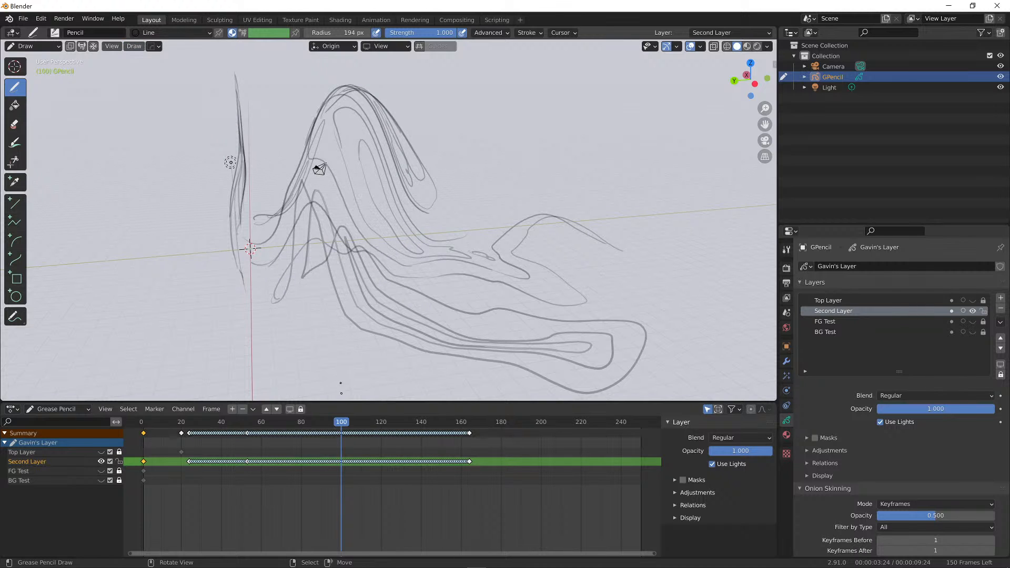
Scrub back to frame 25 and play the interpolated animation to review the terrain's movement
mouse_move(341, 427)
left_mouse_down()
mouse_move(192, 426)
mouse_move(437, 439)
mouse_move(453, 428)
left_mouse_up()
scroll(487, 446, "down", 6)
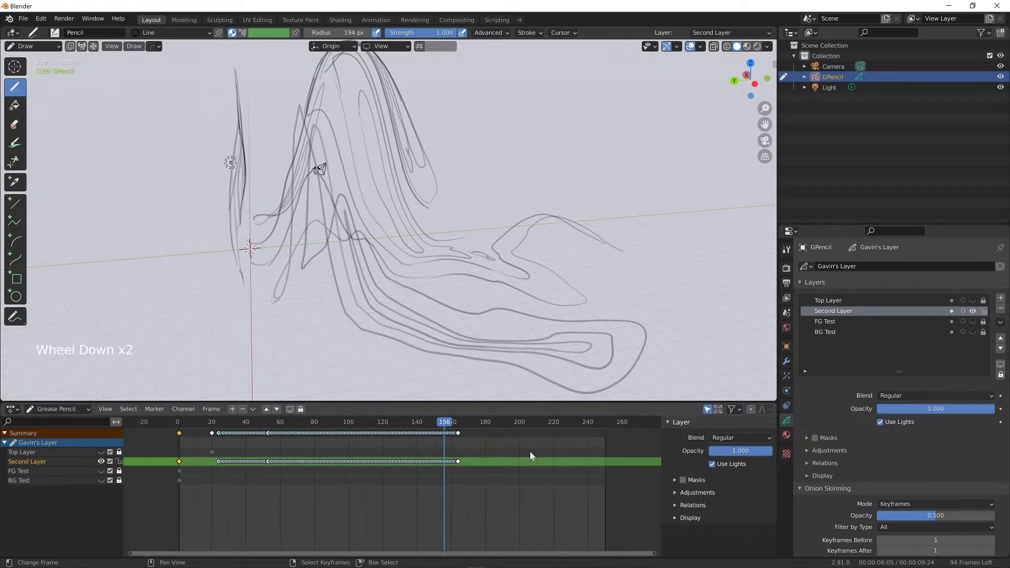
scroll(481, 429, "up", 8)
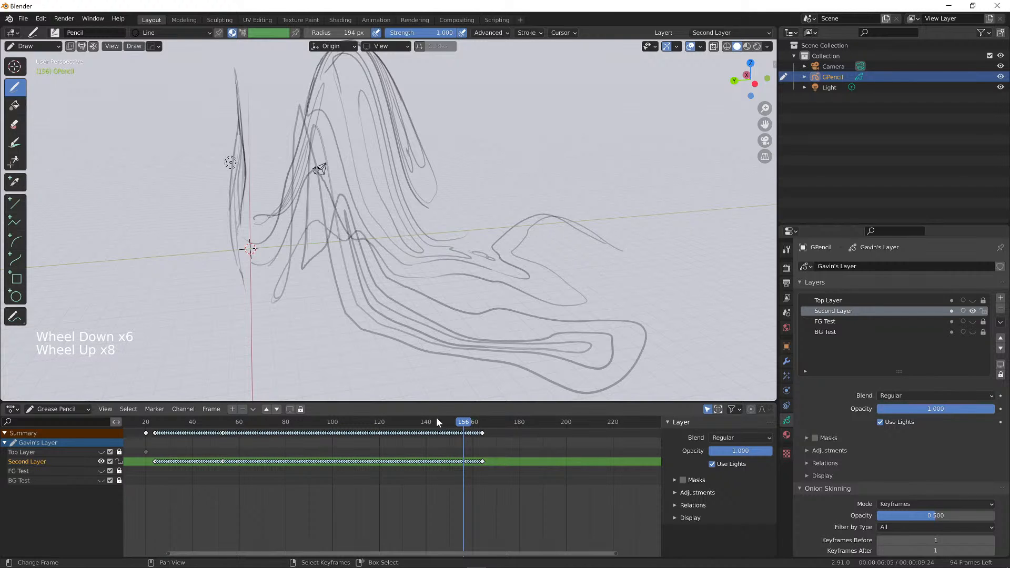
left_click_drag(468, 424, 157, 422)
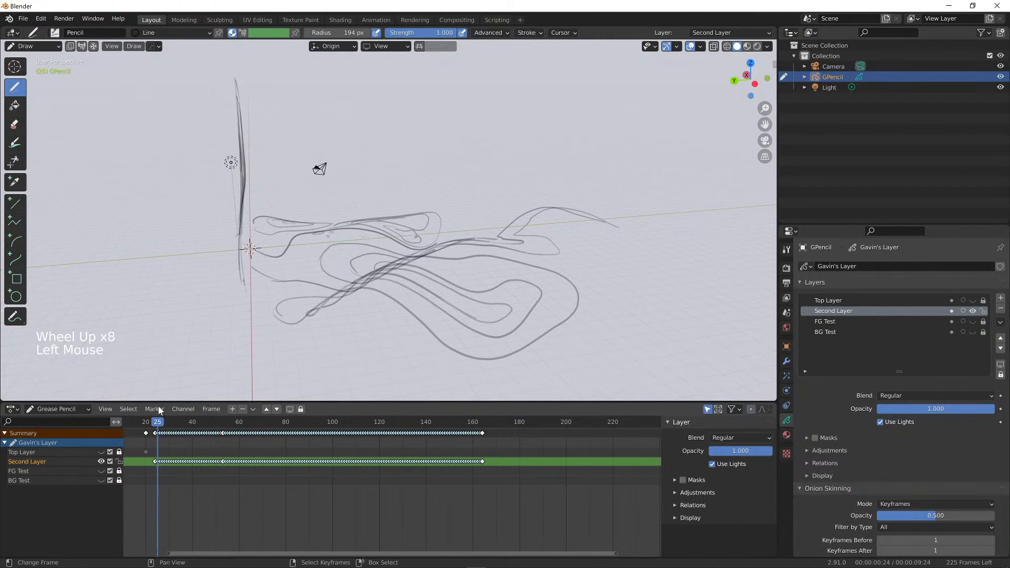
key("space")
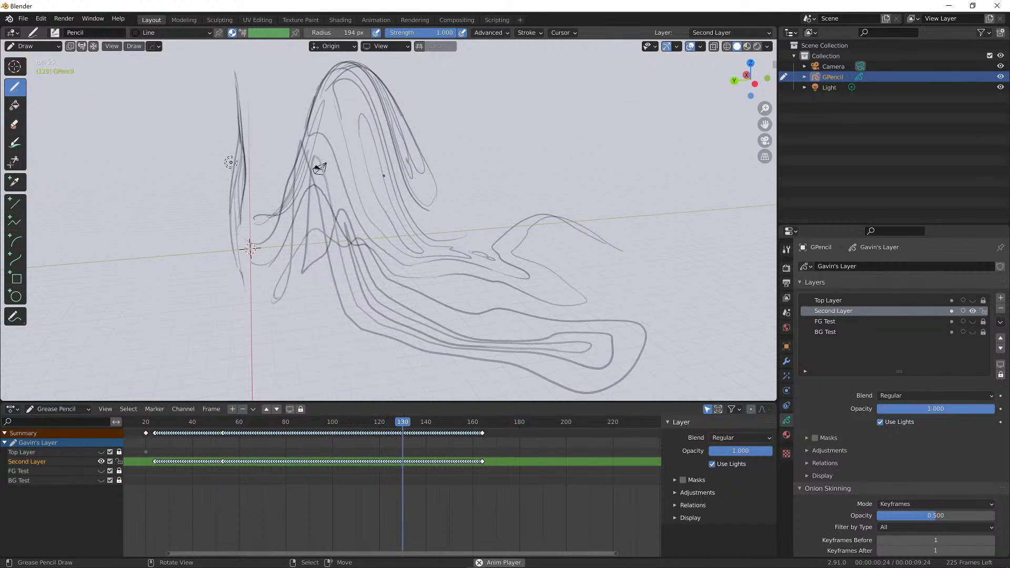
key("space")
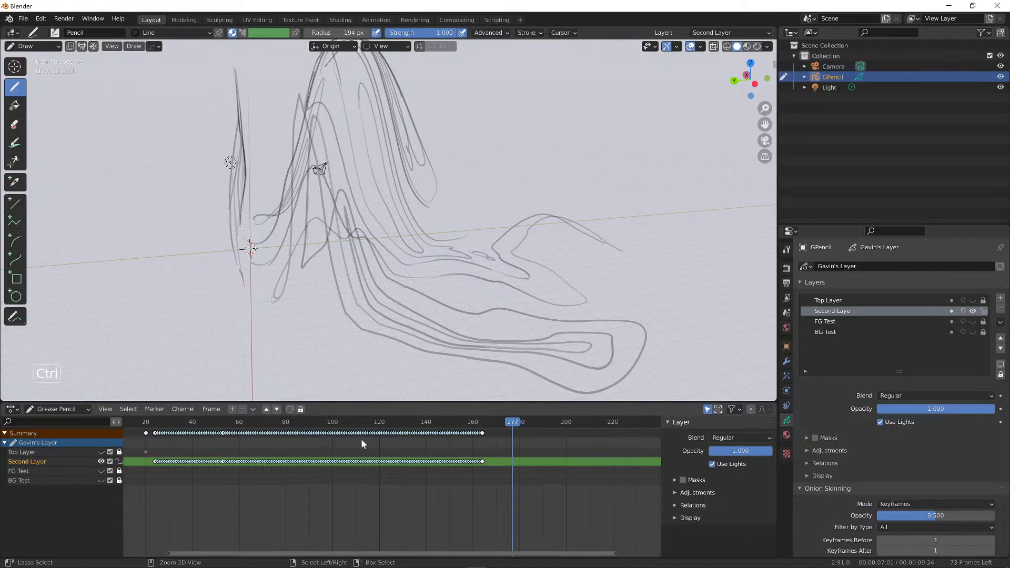
Undo both interpolation sequences on Second Layer
key("ctrl+z")
key("ctrl+z")
key("ctrl+z")
key("ctrl+z")
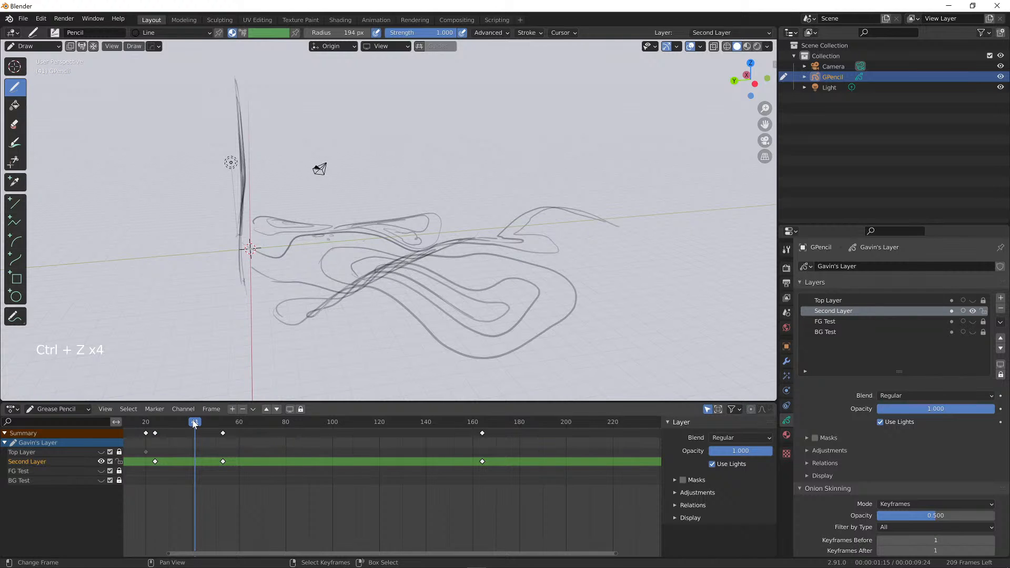
Go to frame 29, hide Second Layer, and add a new grease pencil layer above Top Layer
left_click_drag(194, 424, 169, 426)
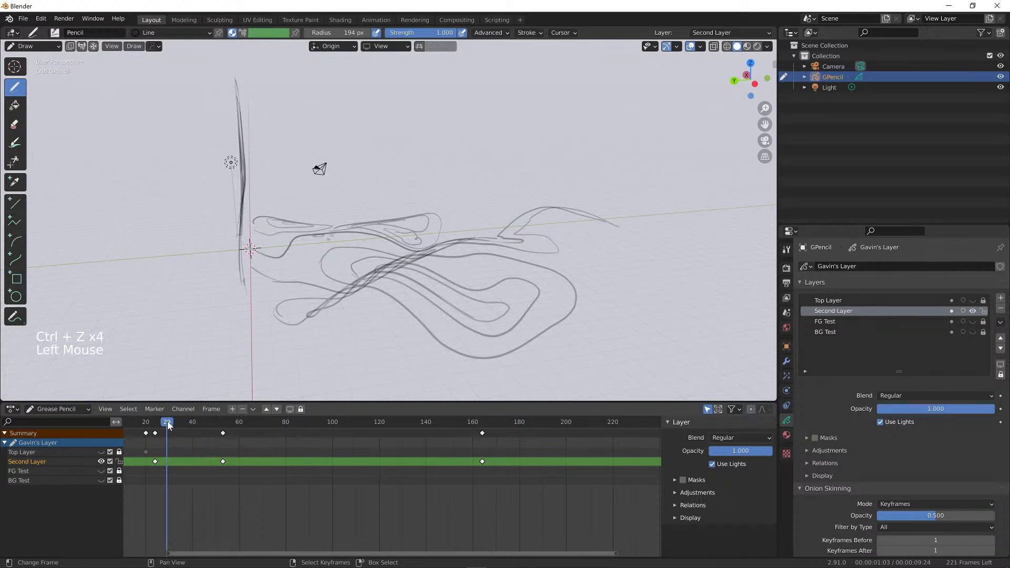
left_click(54, 453)
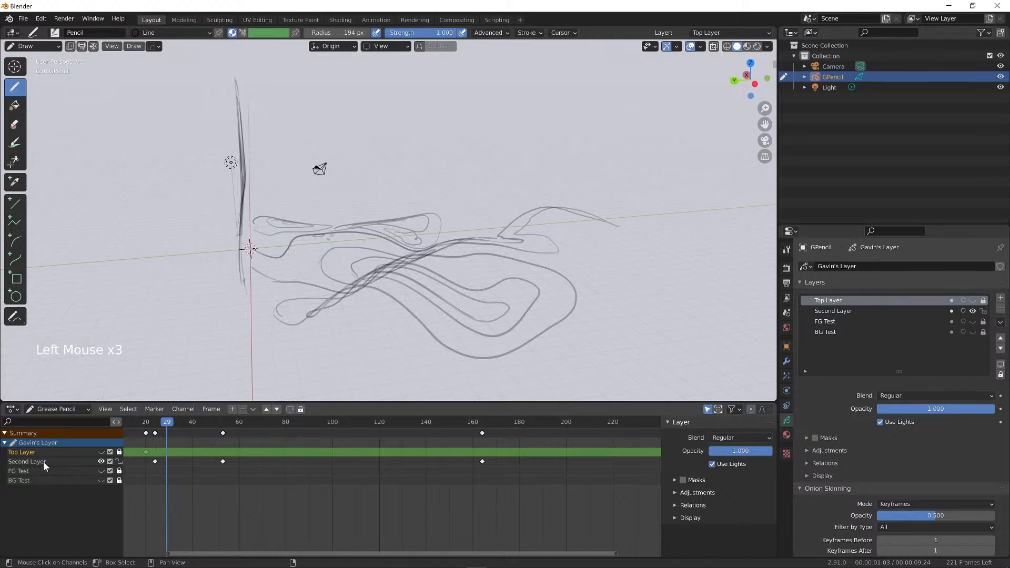
left_click(43, 462)
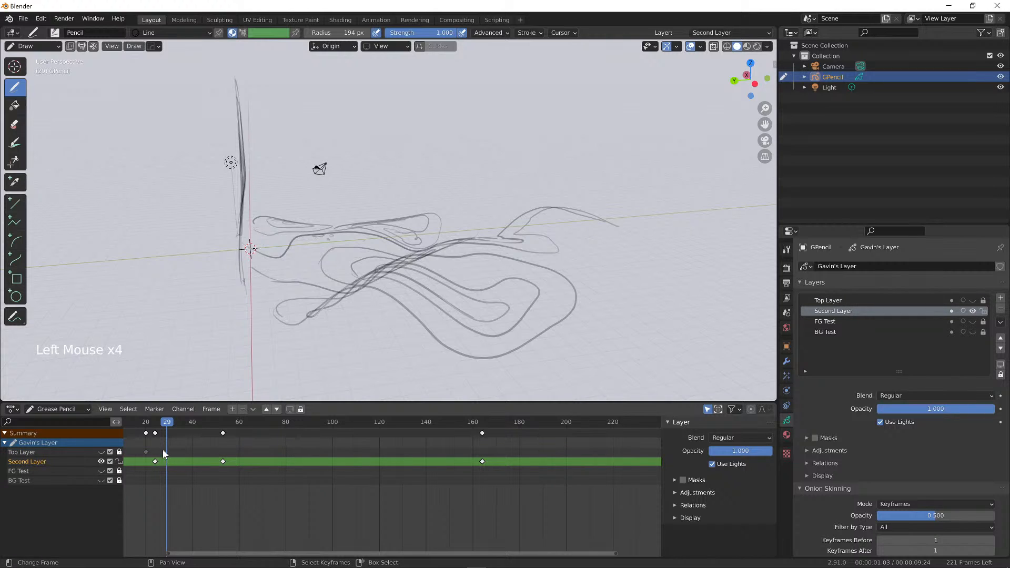
left_click(101, 462)
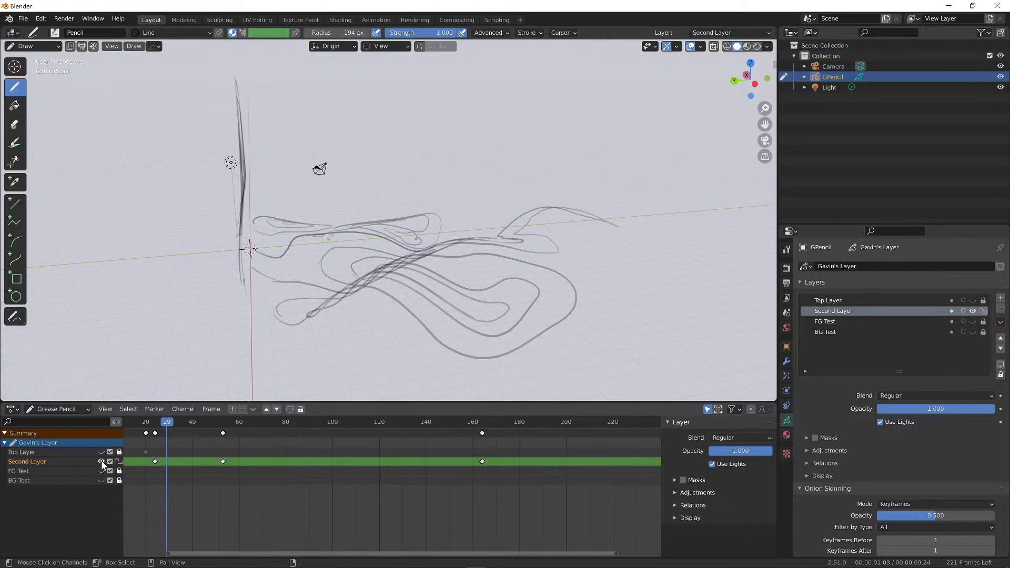
left_click(50, 453)
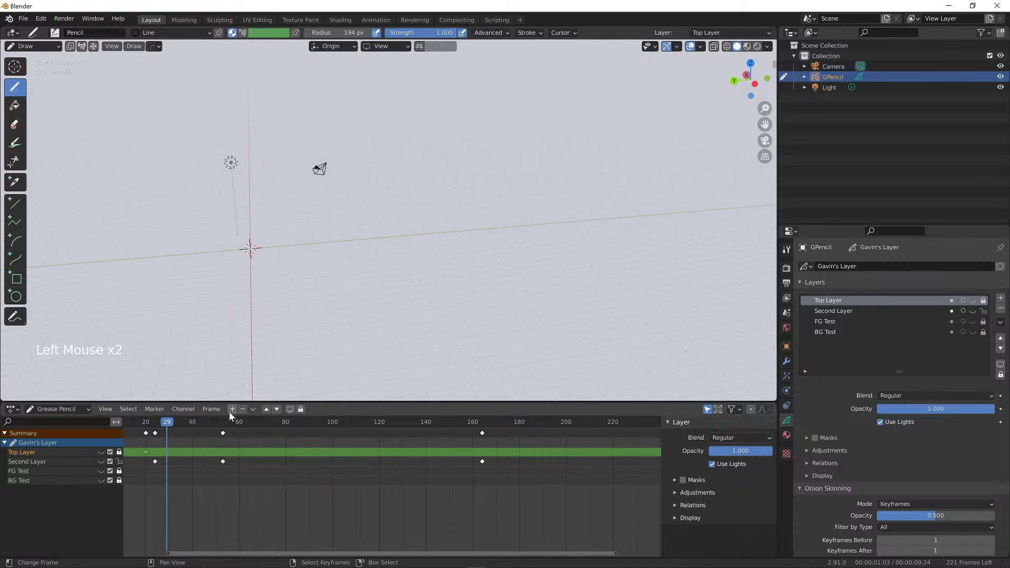
left_click(231, 409)
left_click(33, 450)
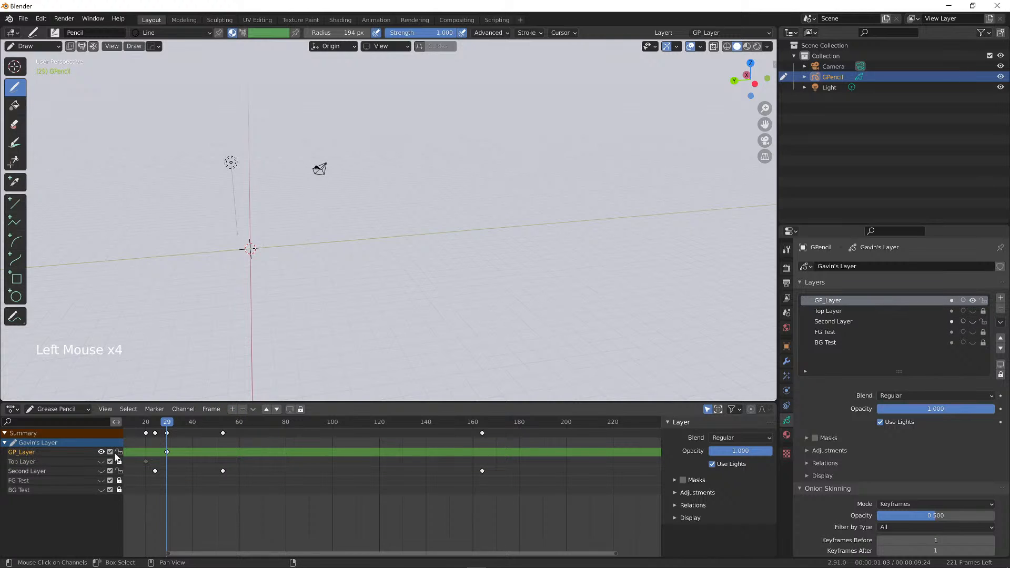
Move the new GP_Layer's keyframe from frame 29 to frame 1
right_click(166, 453)
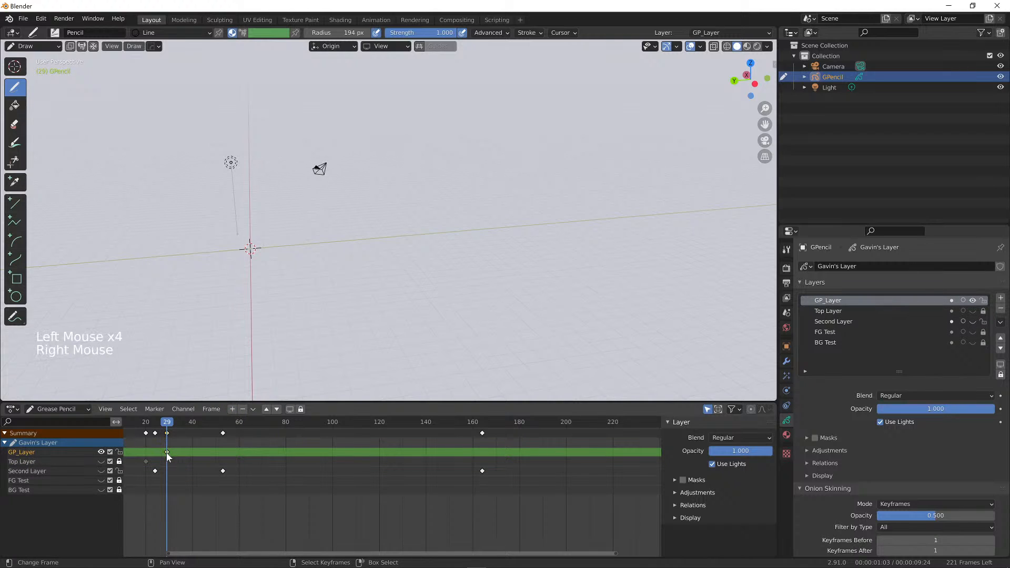
key("g")
left_click(147, 467)
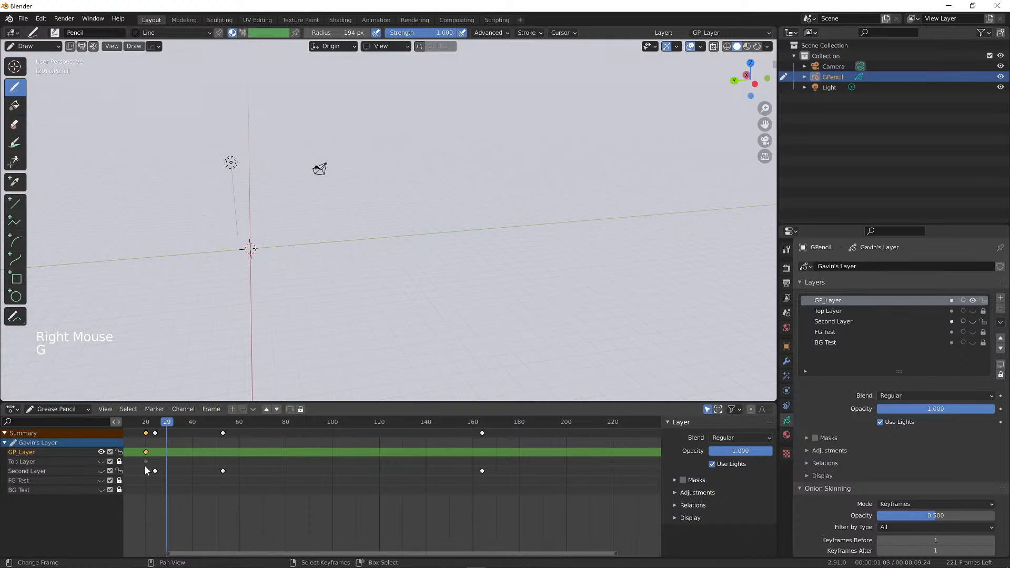
middle_click_drag(149, 472, 327, 477)
key("g")
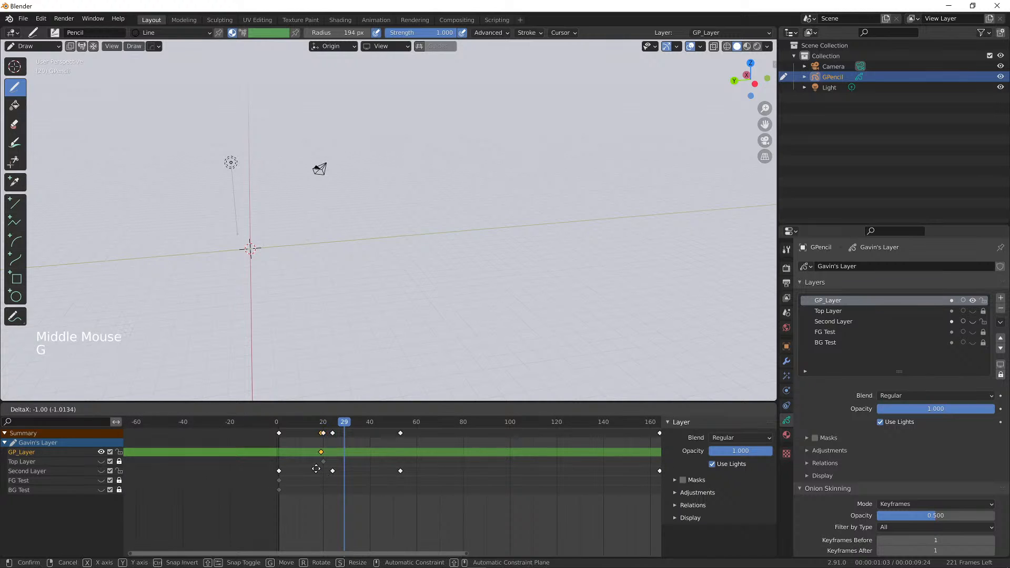
left_click(279, 477)
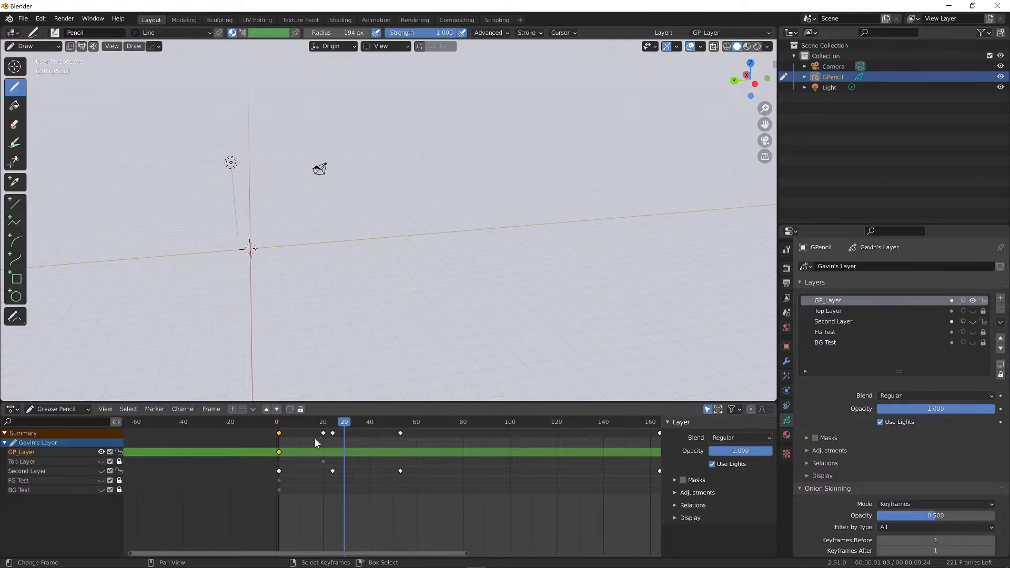
middle_click_drag(437, 455, 368, 455)
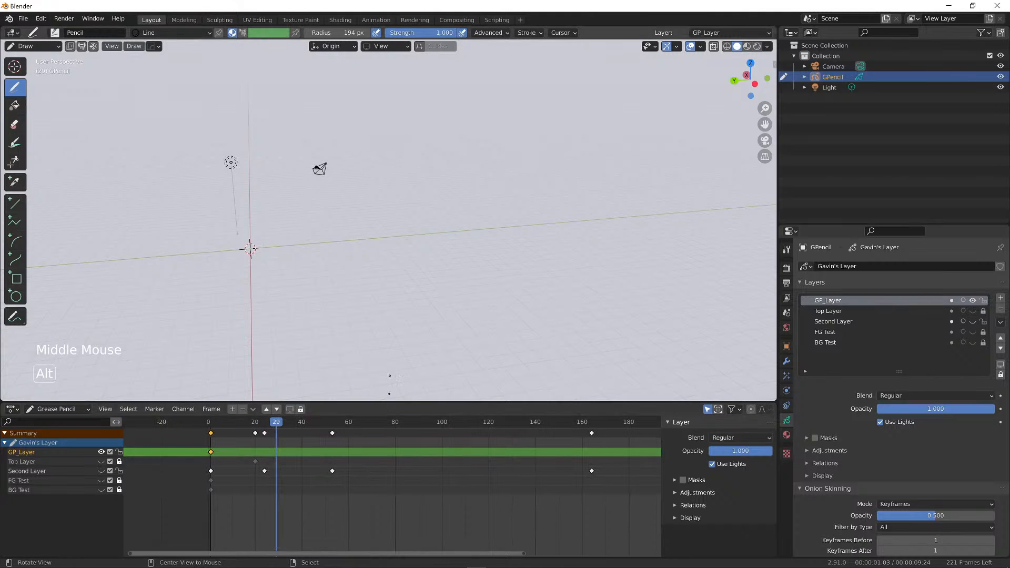
Select all the layers below GP_Layer, delete Second Layer, and try to delete the locked FG Test layer
left_click(64, 462)
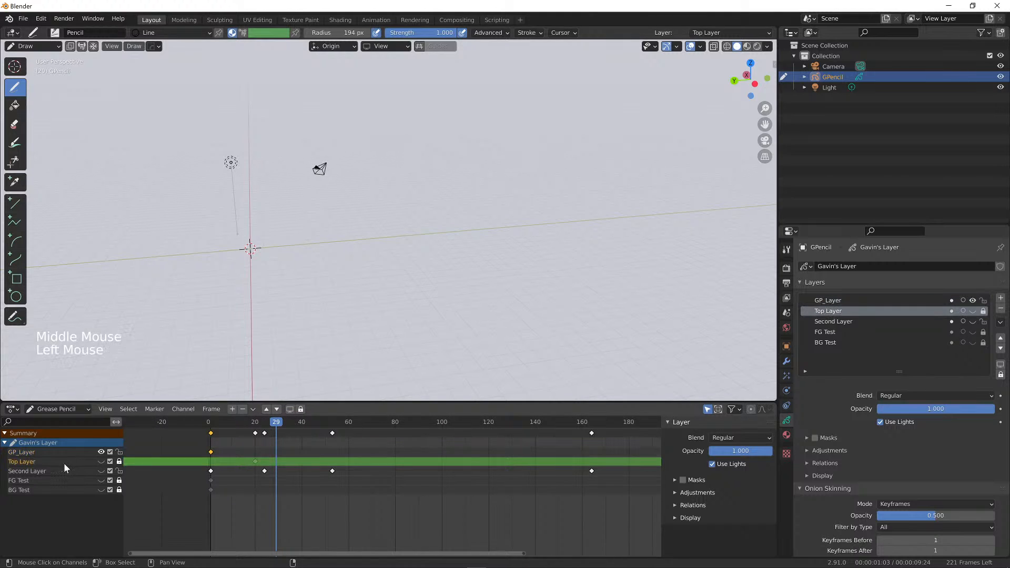
left_click(53, 489, "shift")
left_click(49, 481, "shift")
left_click(49, 472, "shift")
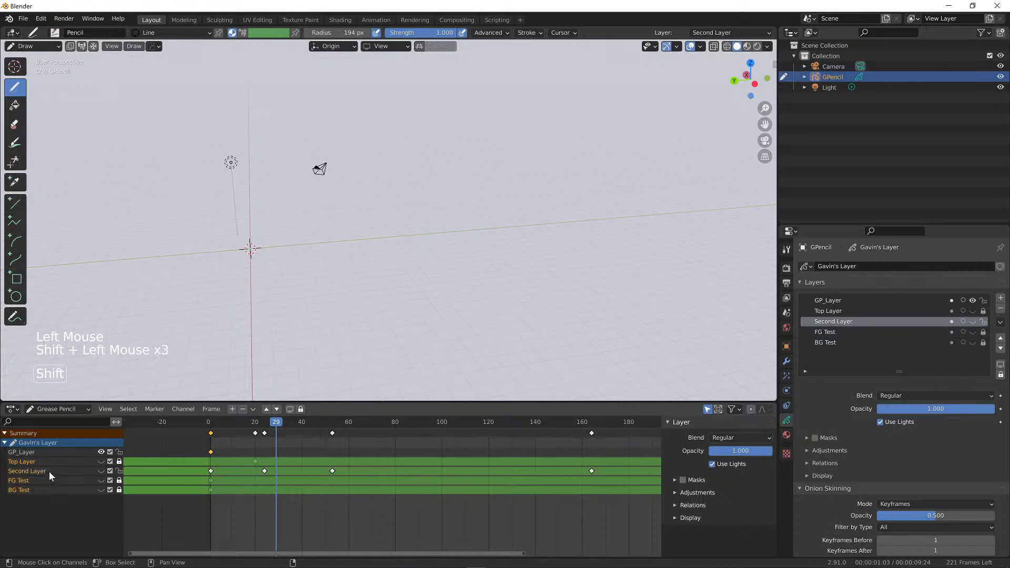
left_click(242, 411)
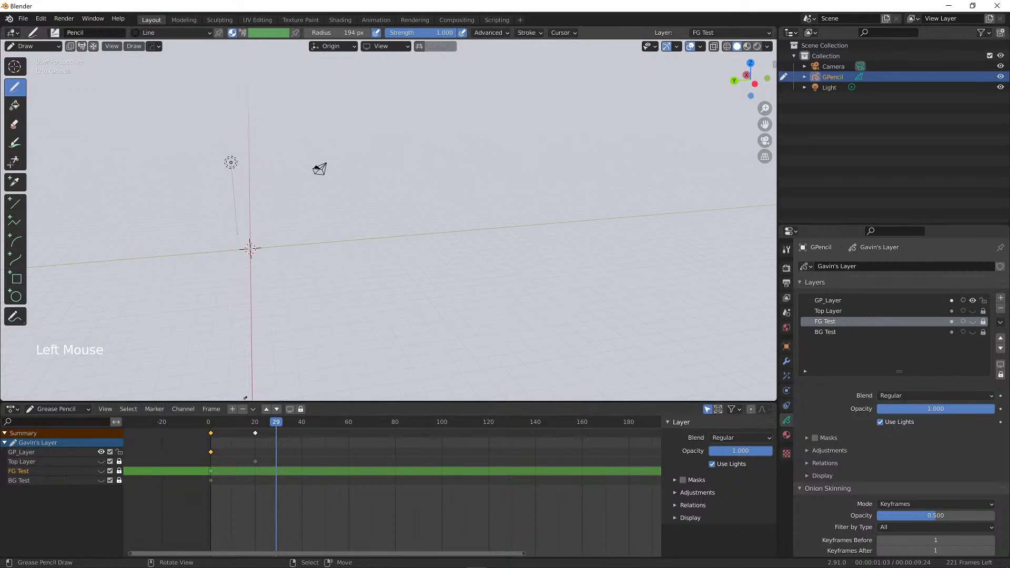
left_click(243, 409)
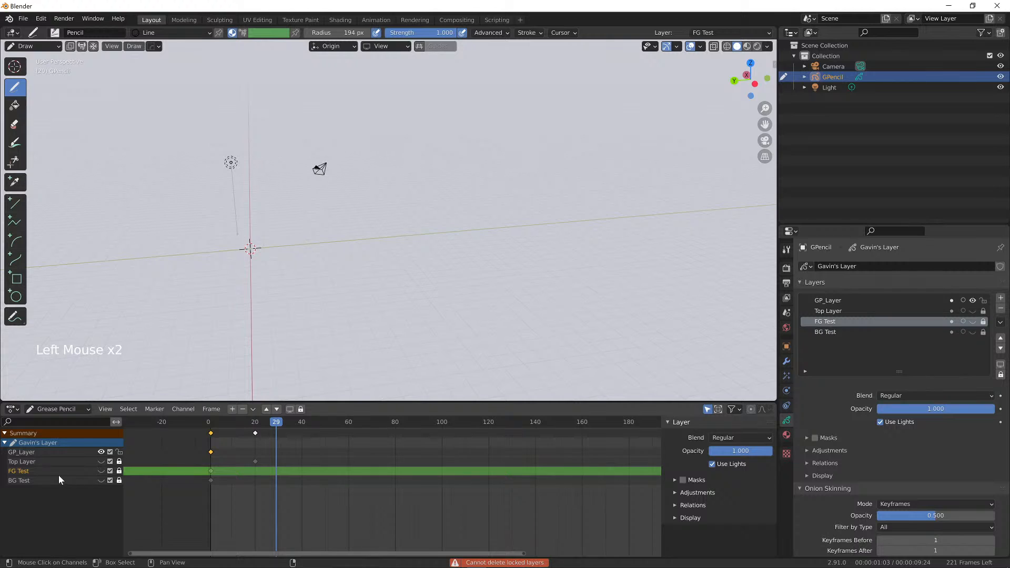
left_click(55, 470)
left_click(244, 408)
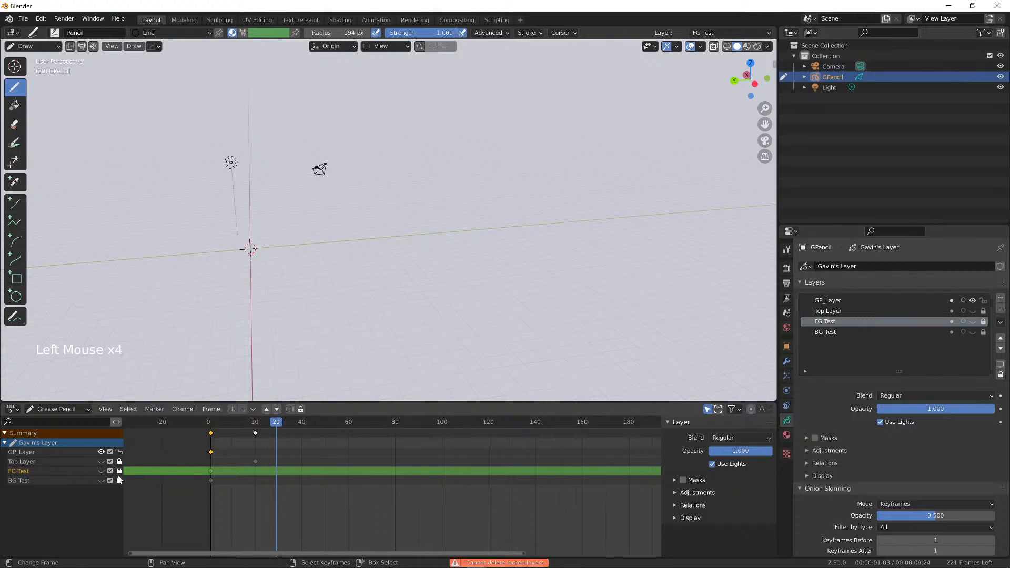
Unlock Top Layer, FG Test and BG Test, and make FG Test visible
left_click(100, 471)
left_click(119, 471)
left_click(119, 462)
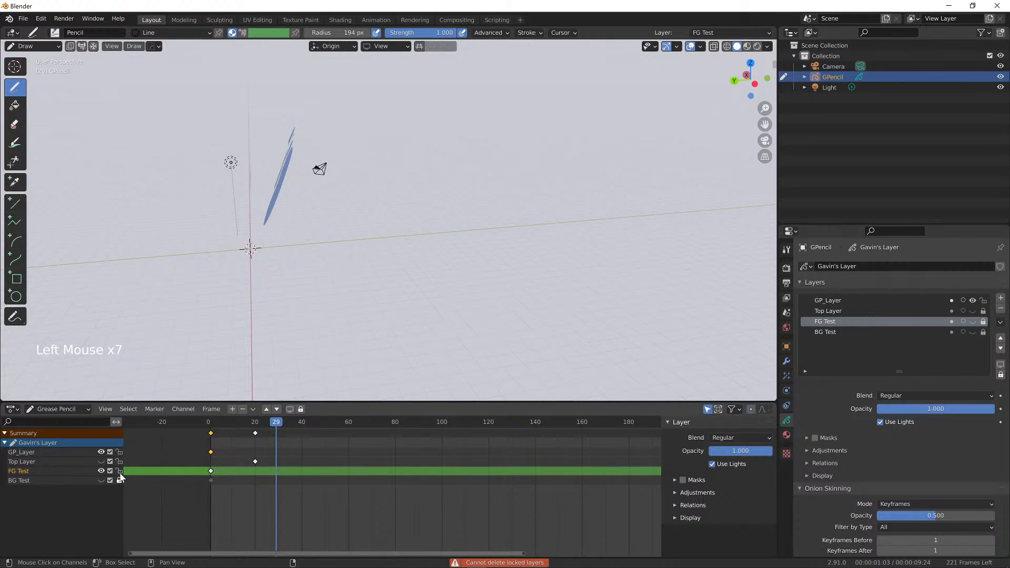
left_click(55, 462)
left_click(53, 480, "shift")
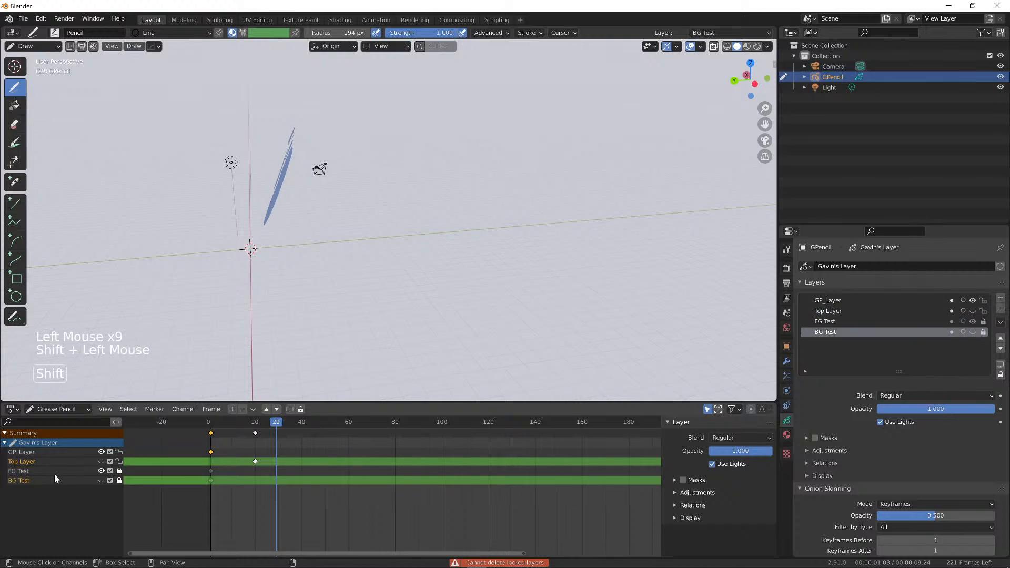
left_click(55, 471, "shift")
left_click(78, 462, "shift")
left_click(118, 471)
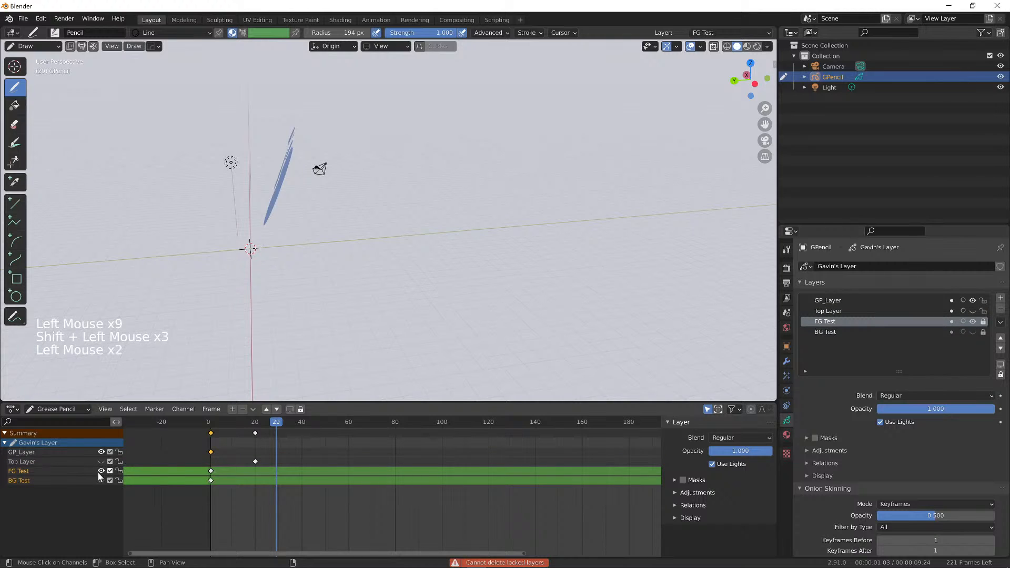
Delete the BG Test, FG Test and Top Layer layers so only GP_Layer is left
left_click(75, 464)
left_click(74, 472, "shift")
left_click(69, 479, "shift")
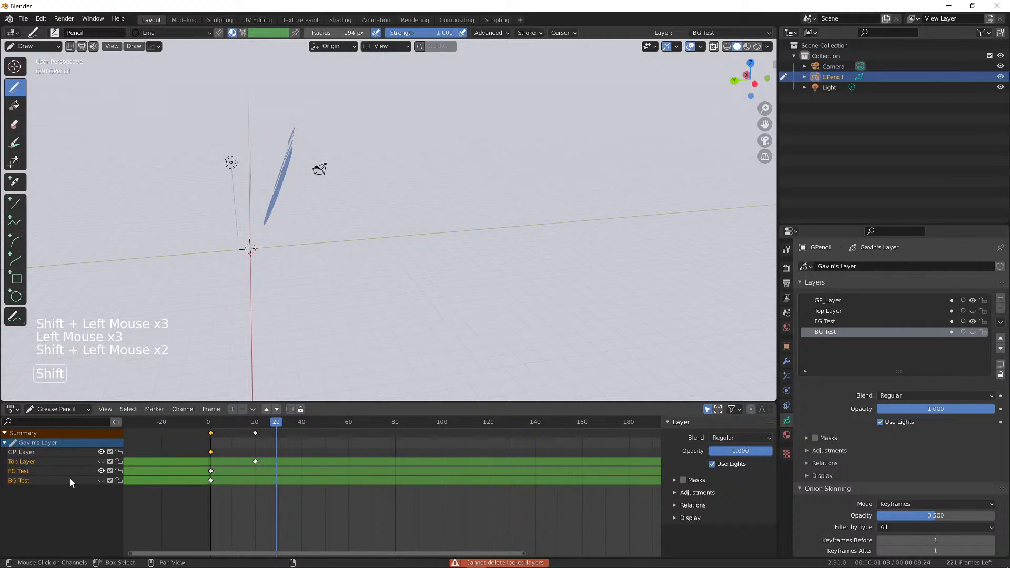
left_click(241, 410)
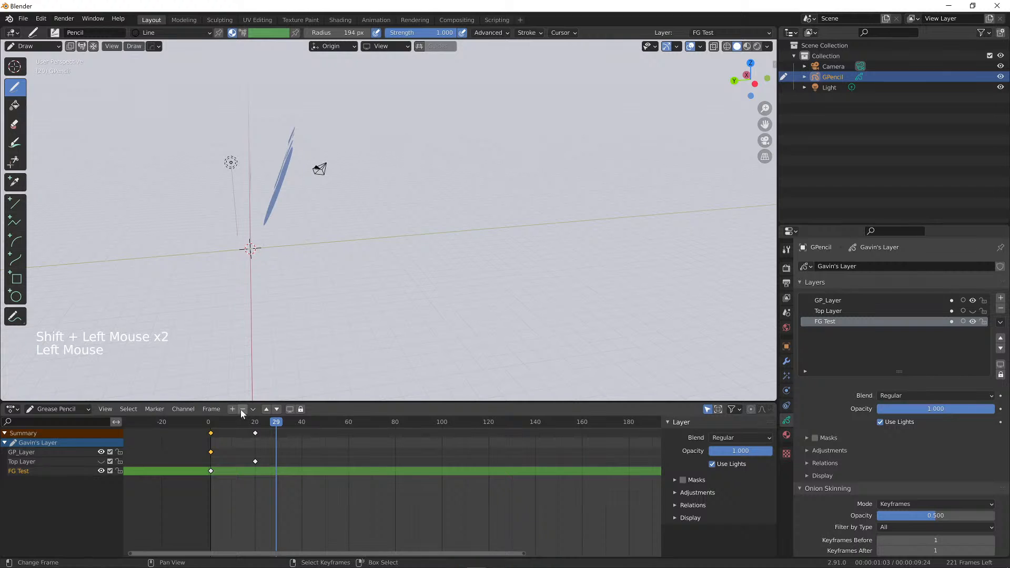
left_click(242, 409)
left_click(242, 410)
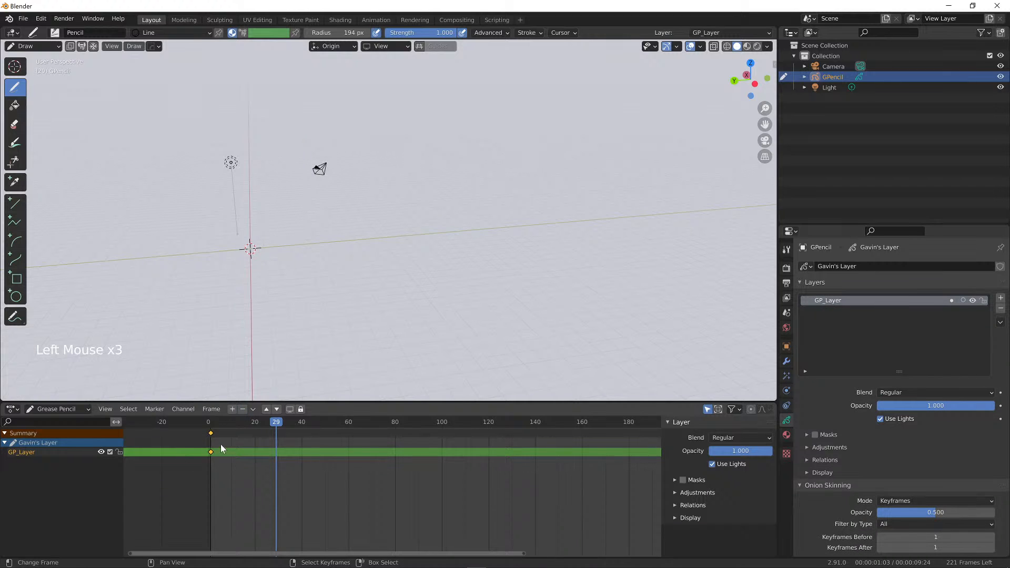
Set the drawing plane to Front (X-Z), facing the empty scene's origin
mouse_move(278, 248)
middle_mouse_down()
mouse_move(327, 228)
mouse_move(339, 259)
mouse_move(403, 262)
mouse_move(406, 289)
mouse_move(381, 261)
mouse_move(406, 270)
middle_mouse_up()
scroll(352, 264, "up", 4)
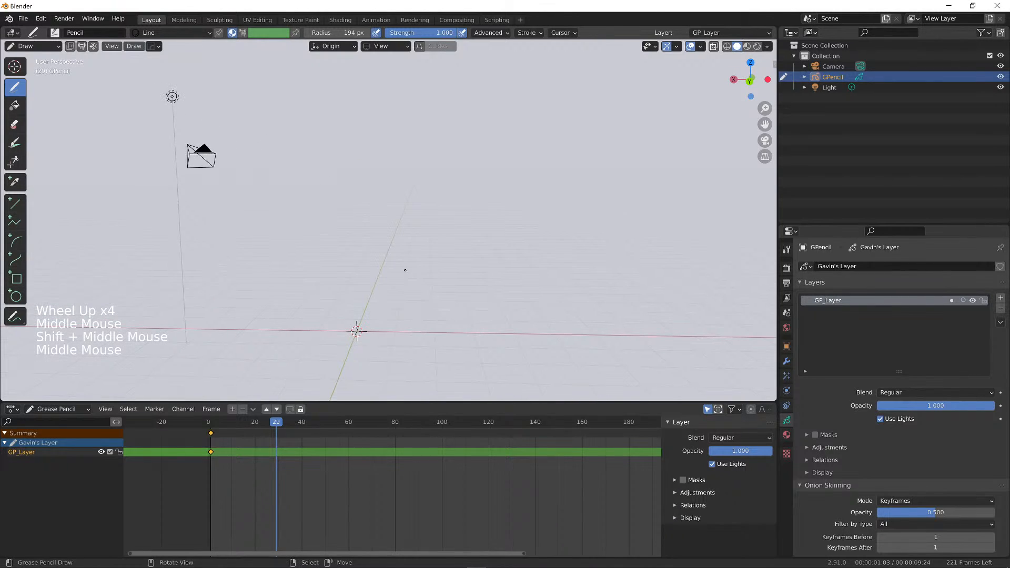
left_click(395, 47)
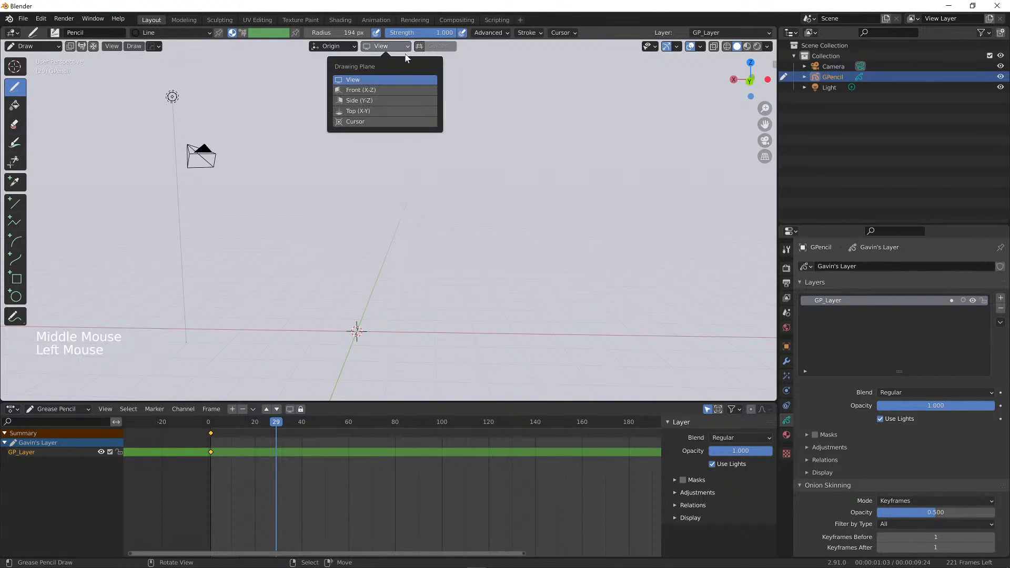
left_click(393, 91)
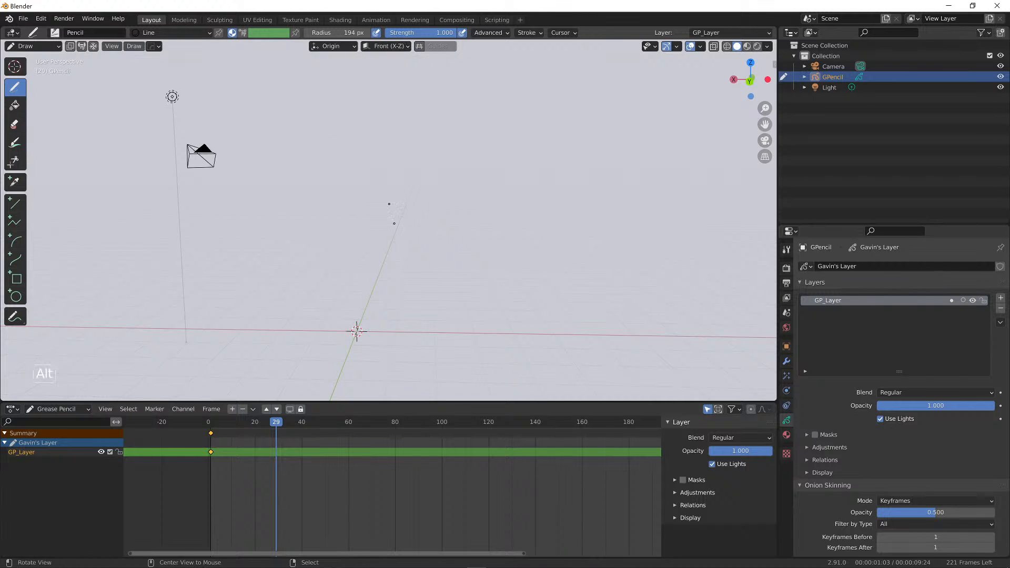
mouse_move(393, 210)
middle_mouse_down("alt")
mouse_move(441, 272)
mouse_move(469, 282)
mouse_move(452, 281)
mouse_move(506, 255)
middle_mouse_up("alt")
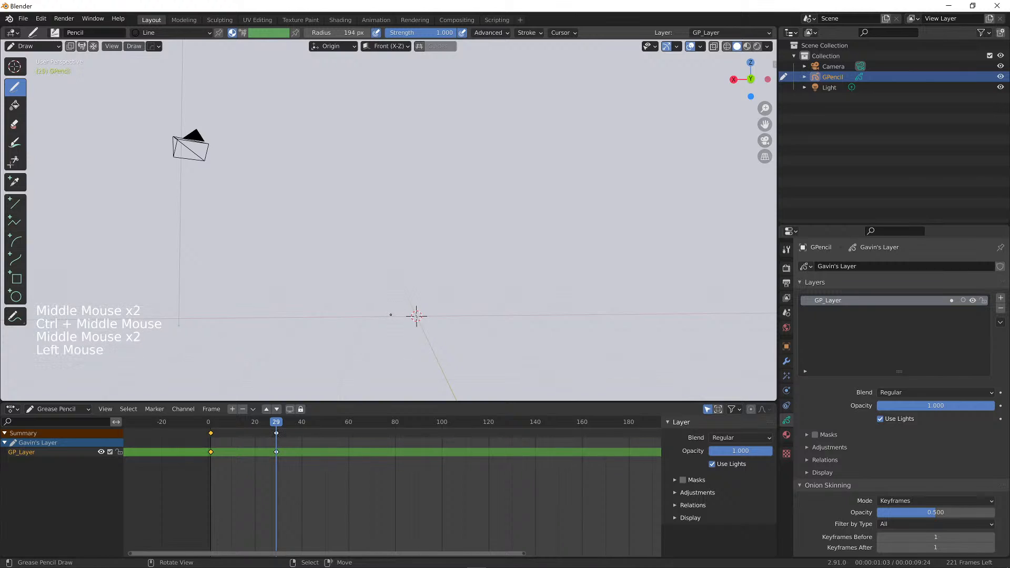
mouse_move(391, 315)
left_mouse_down()
mouse_move(336, 190)
mouse_move(490, 309)
mouse_move(488, 324)
left_mouse_up()
middle_click_drag(510, 314, 518, 311)
key("ctrl+z")
mouse_move(371, 316)
left_mouse_down()
mouse_move(311, 143)
mouse_move(437, 287)
left_mouse_up()
key("ctrl+z")
key("ctrl+z")
key("ctrl+z")
key("ctrl+z")
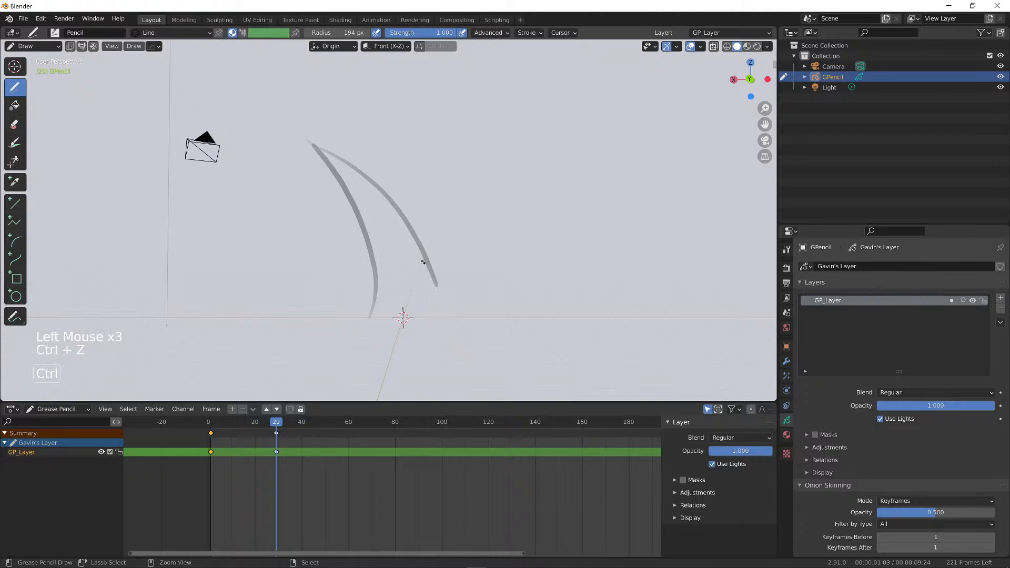
left_click_drag(369, 318, 296, 159)
left_click_drag(291, 143, 450, 319)
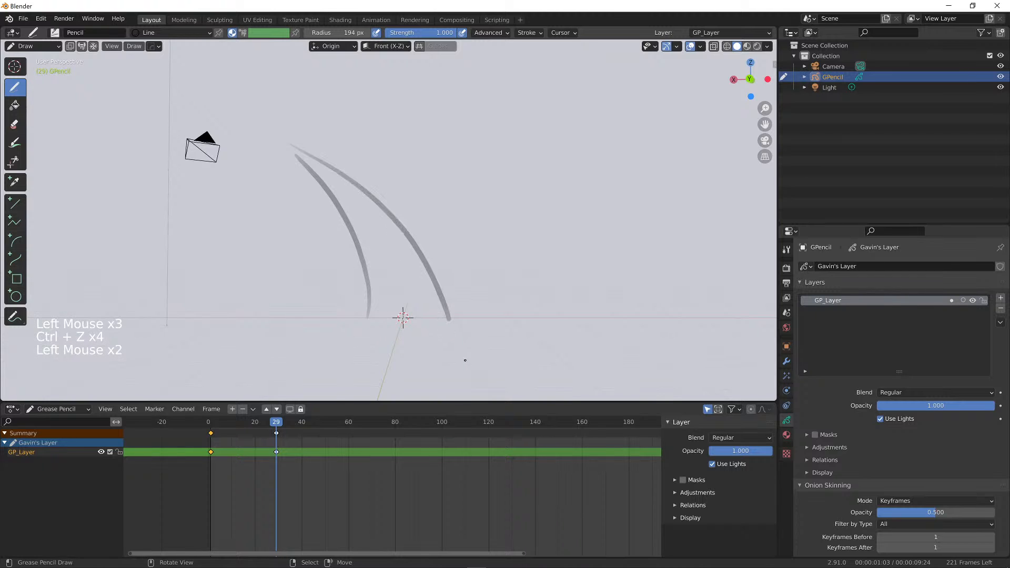
key("ctrl+z")
key("ctrl+z")
key("ctrl+z")
Draw a curved horn-shaped outline rising from the X axis in one stroke, and move its keyframe from frame 29 to frame 1
mouse_move(367, 318)
left_mouse_down()
mouse_move(263, 118)
mouse_move(463, 338)
left_mouse_up()
middle_click_drag(462, 323, 507, 307)
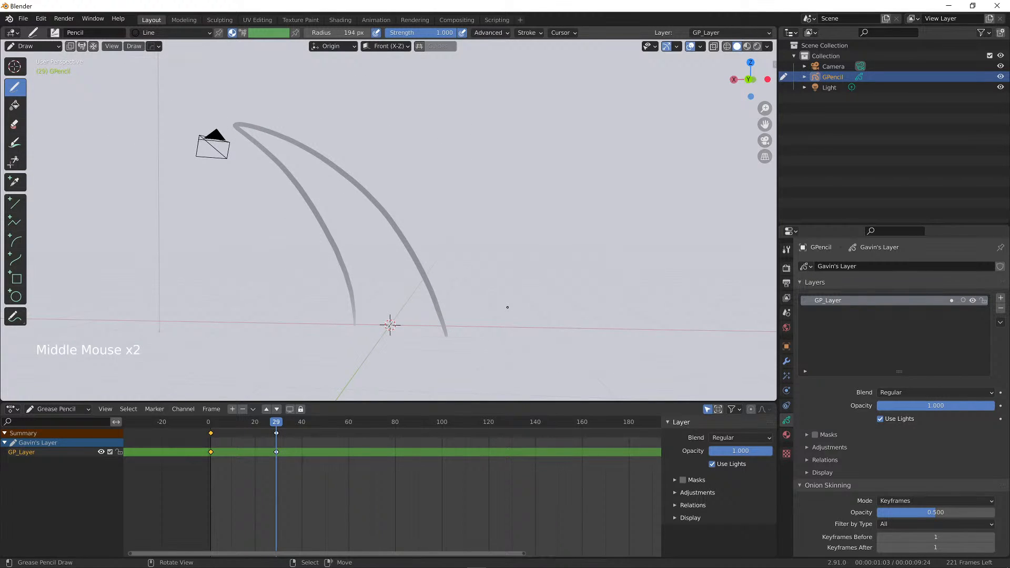
mouse_move(265, 423)
left_mouse_down()
mouse_move(220, 425)
mouse_move(276, 428)
left_mouse_up()
right_click(276, 452)
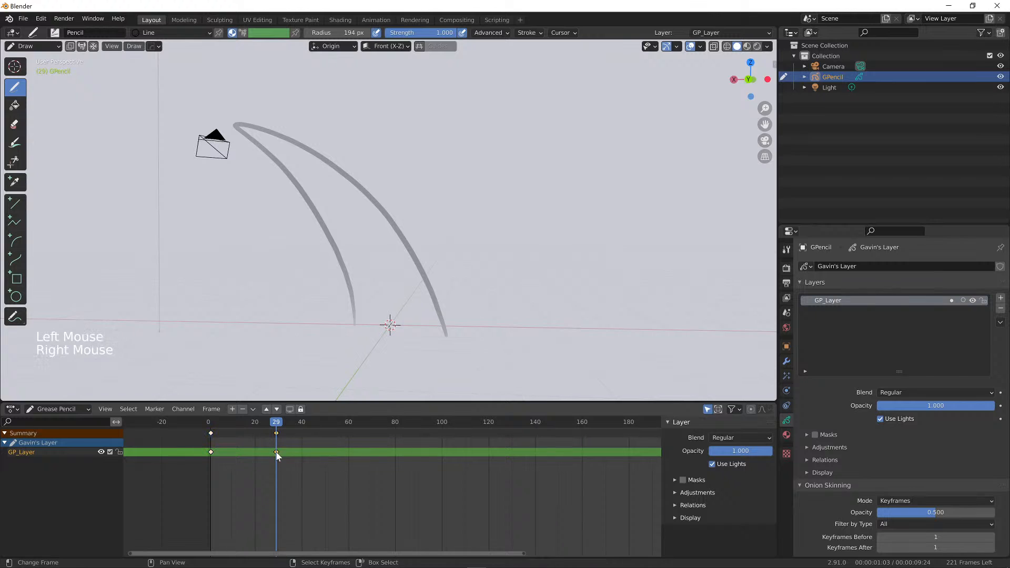
key("g")
left_click(212, 459)
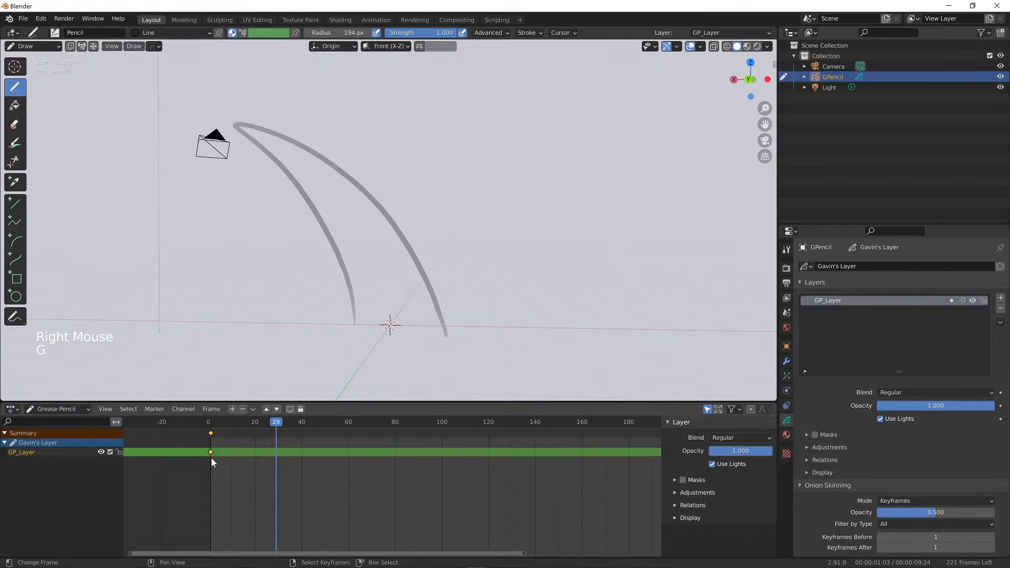
left_click(212, 432)
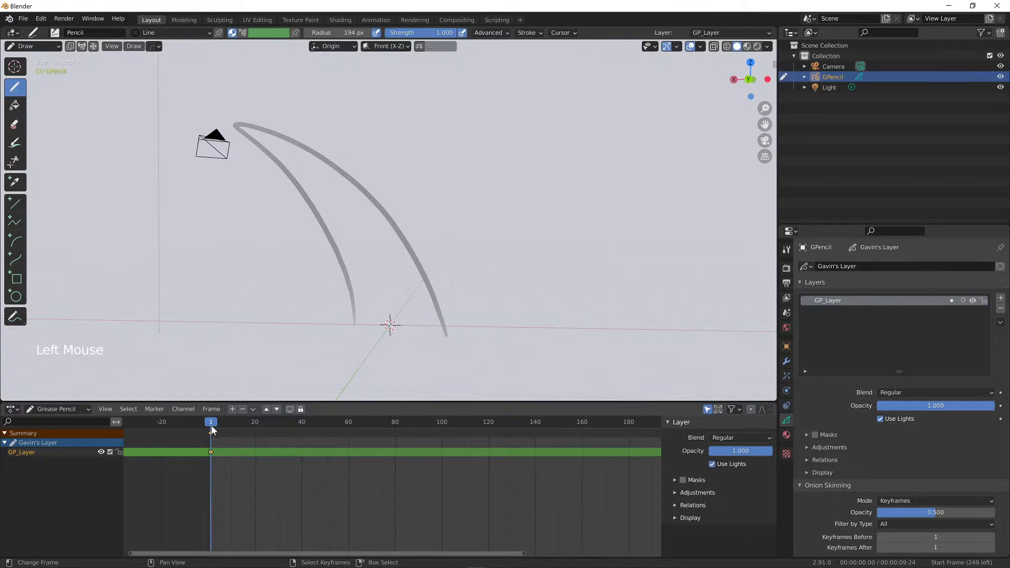
Switch to Sculpt Mode and pull the horn's curved tip inward with the 500 px Grab brush so the shape stands more upright
middle_click_drag(387, 282, 402, 278)
middle_click_drag(401, 277, 411, 309, "shift")
middle_click_drag(403, 307, 411, 303)
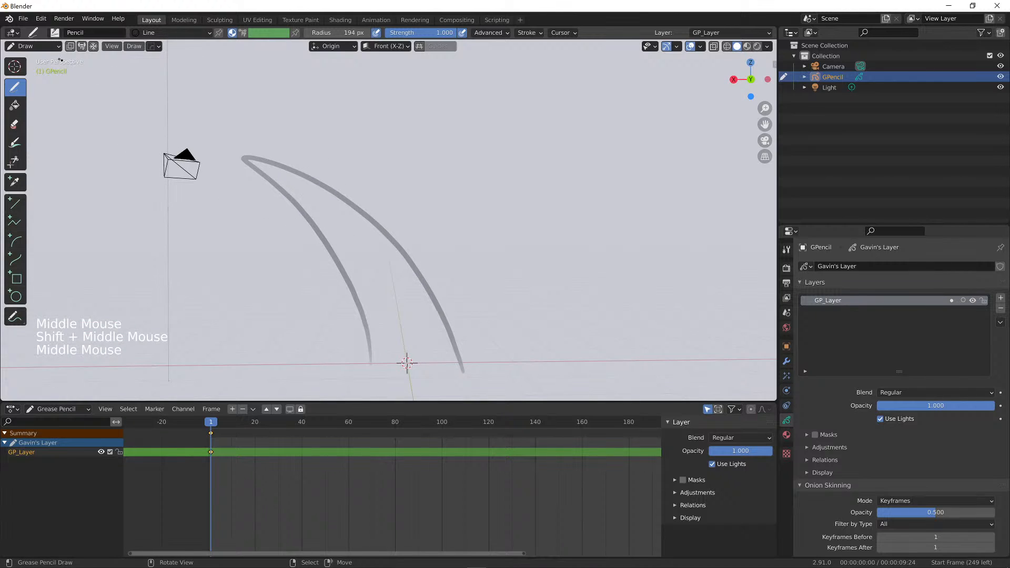
left_click(32, 46)
left_click(44, 83)
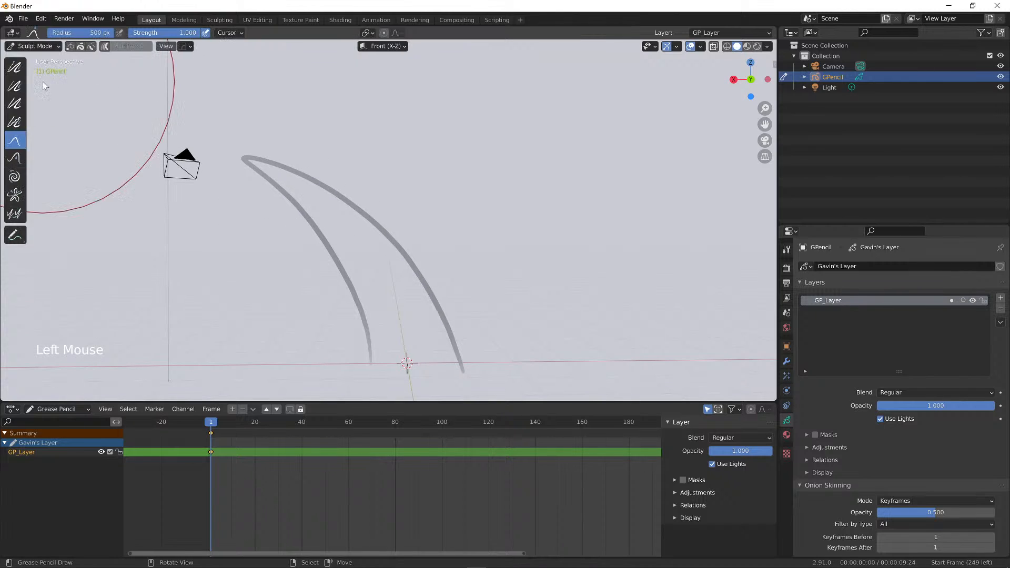
mouse_move(255, 170)
middle_mouse_down()
mouse_move(289, 180)
mouse_move(320, 169)
mouse_move(273, 193)
middle_mouse_up()
mouse_move(290, 171)
left_mouse_down()
mouse_move(384, 163)
mouse_move(354, 161)
left_mouse_up()
left_click_drag(388, 198, 401, 191)
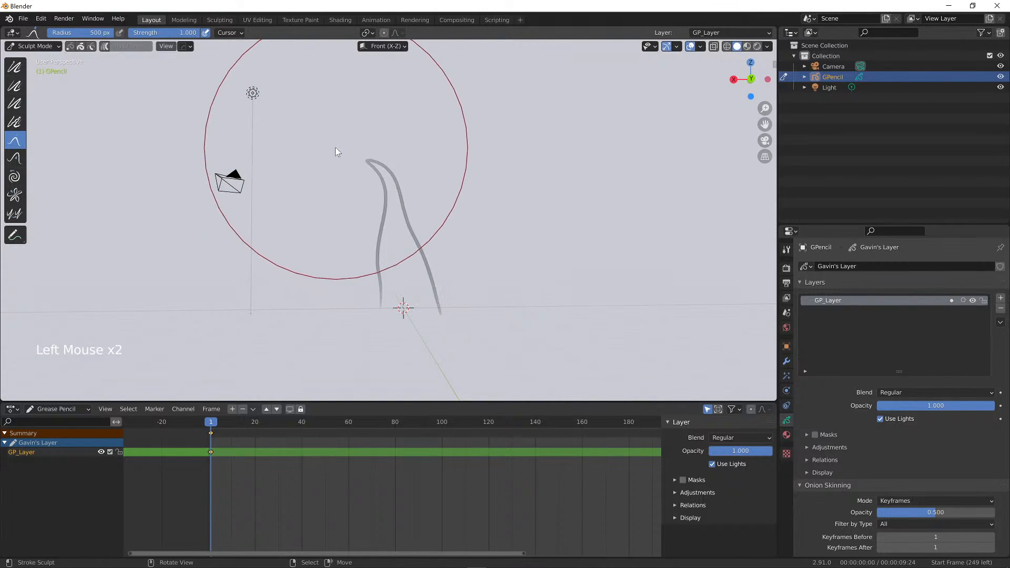
Undo the last Grab pulls, and bend the horn's tip up and over to the side away from the camera
key("ctrl+z")
key("ctrl+z")
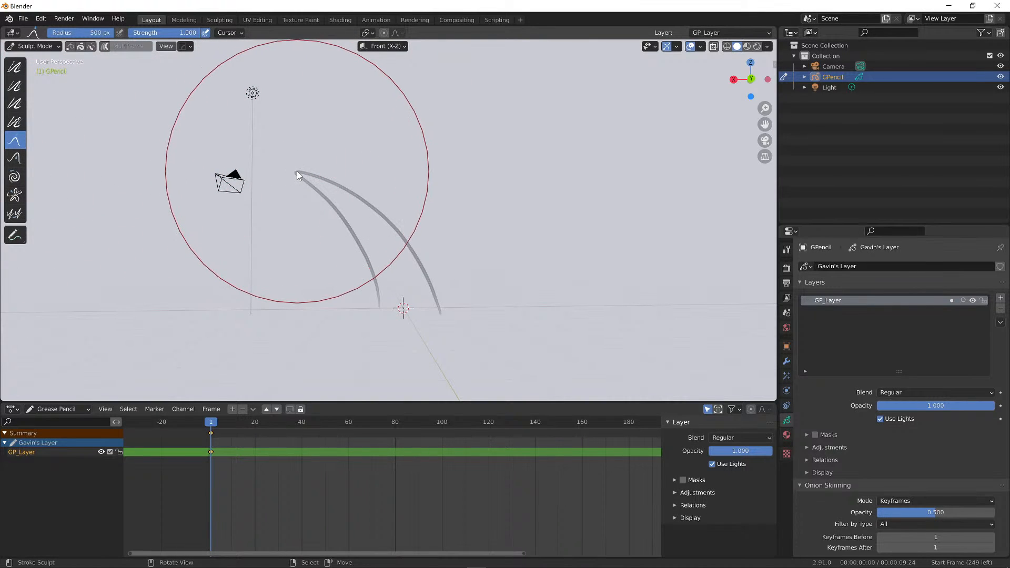
mouse_move(297, 172)
left_mouse_down()
mouse_move(421, 218)
mouse_move(343, 160)
mouse_move(368, 144)
mouse_move(421, 145)
left_mouse_up()
left_click_drag(421, 145, 476, 170)
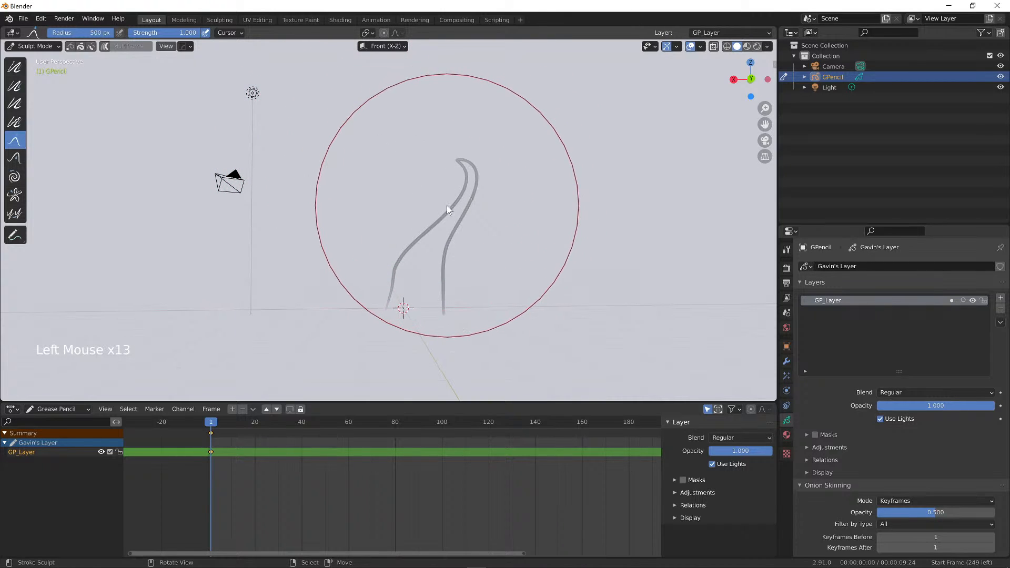
scroll(446, 205, "down", 5)
scroll(444, 208, "up", 8)
middle_click_drag(442, 210, 447, 207, "shift")
mouse_move(448, 208)
left_mouse_down()
mouse_move(405, 202)
mouse_move(431, 160)
mouse_move(412, 145)
left_mouse_up()
mouse_move(412, 144)
left_mouse_down()
mouse_move(403, 86)
mouse_move(482, 77)
mouse_move(472, 90)
left_mouse_up()
left_click_drag(472, 90, 461, 101)
scroll(459, 106, "up", 4)
scroll(457, 106, "down", 6)
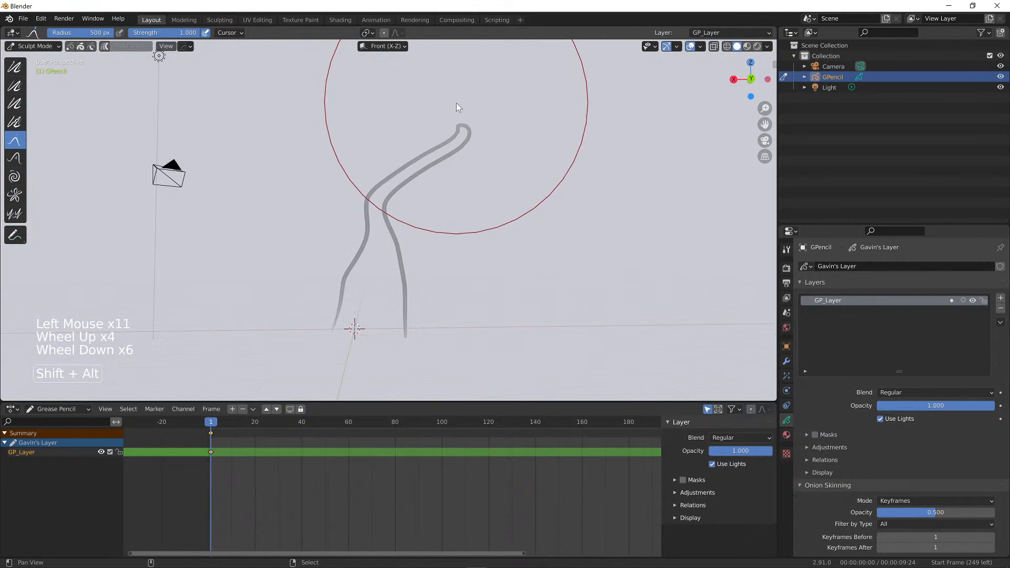
middle_click_drag(456, 103, 450, 164, "shift")
scroll(451, 166, "up", 2)
mouse_move(451, 166)
left_mouse_down()
mouse_move(477, 108)
mouse_move(458, 86)
mouse_move(520, 73)
left_mouse_up()
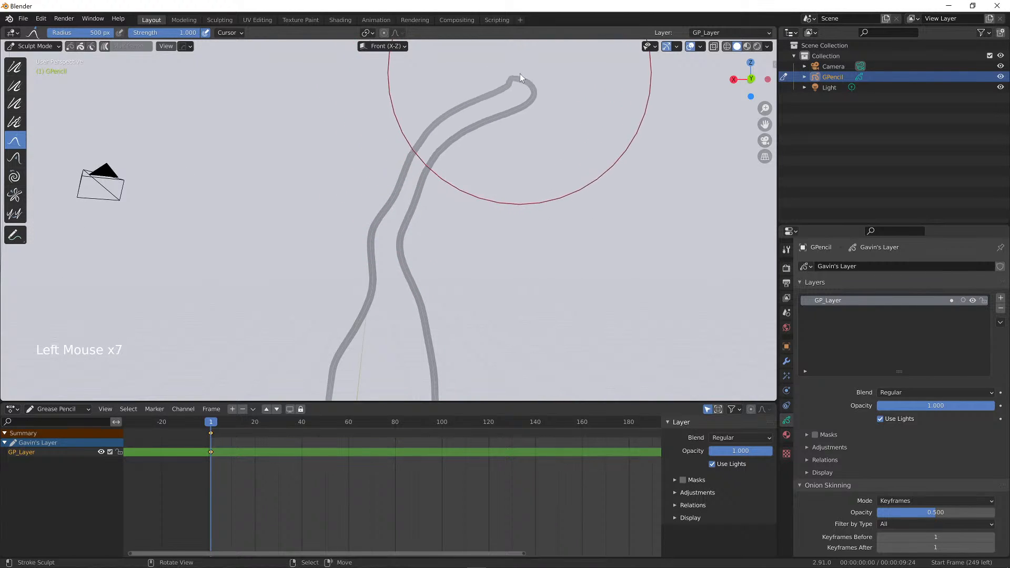
Pull the outline just below the tip outward, away from the camera, to widen the horn's narrow neck
scroll(450, 208, "down", 1)
scroll(449, 200, "up", 3)
mouse_move(445, 223)
left_mouse_down()
mouse_move(481, 265)
mouse_move(483, 203)
mouse_move(527, 156)
left_mouse_up()
middle_click_drag(504, 199, 489, 195, "shift")
left_click_drag(475, 199, 496, 196)
left_click_drag(471, 194, 497, 182)
left_click_drag(476, 187, 495, 184)
scroll(356, 245, "down", 2)
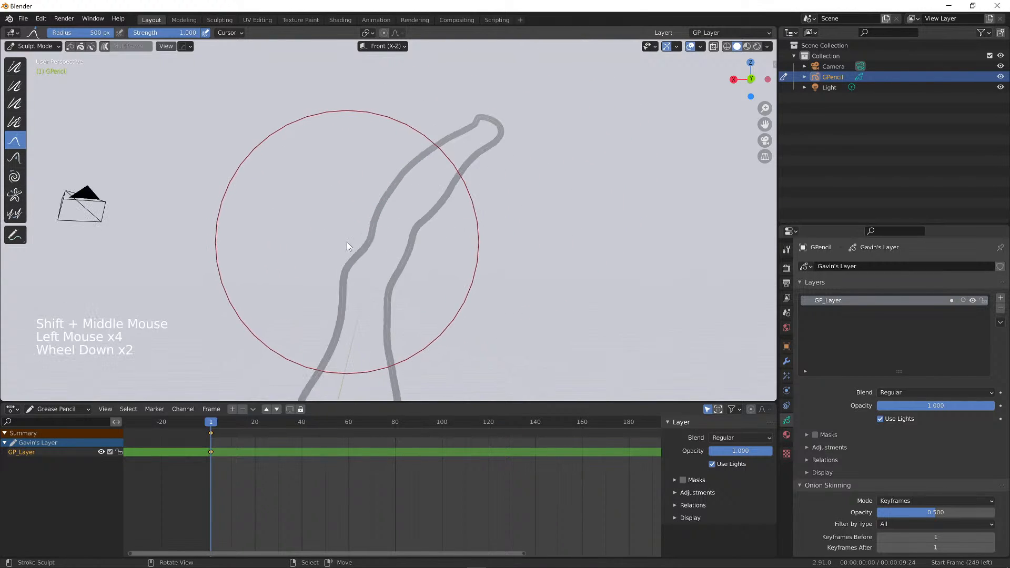
Pull the horn's camera-side outline outward at mid-height to round out its upper curve
scroll(350, 249, "up", 4)
mouse_move(316, 263)
left_mouse_down()
mouse_move(276, 270)
mouse_move(260, 303)
left_mouse_up()
scroll(285, 273, "down", 2)
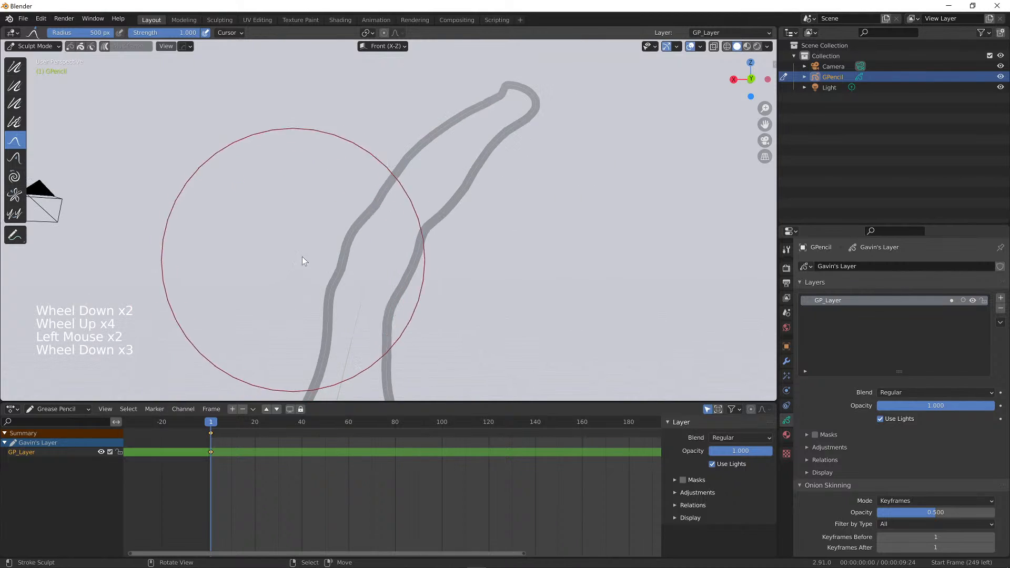
scroll(355, 211, "down", 1)
scroll(358, 207, "up", 3)
left_click_drag(362, 200, 354, 182)
scroll(374, 179, "down", 4)
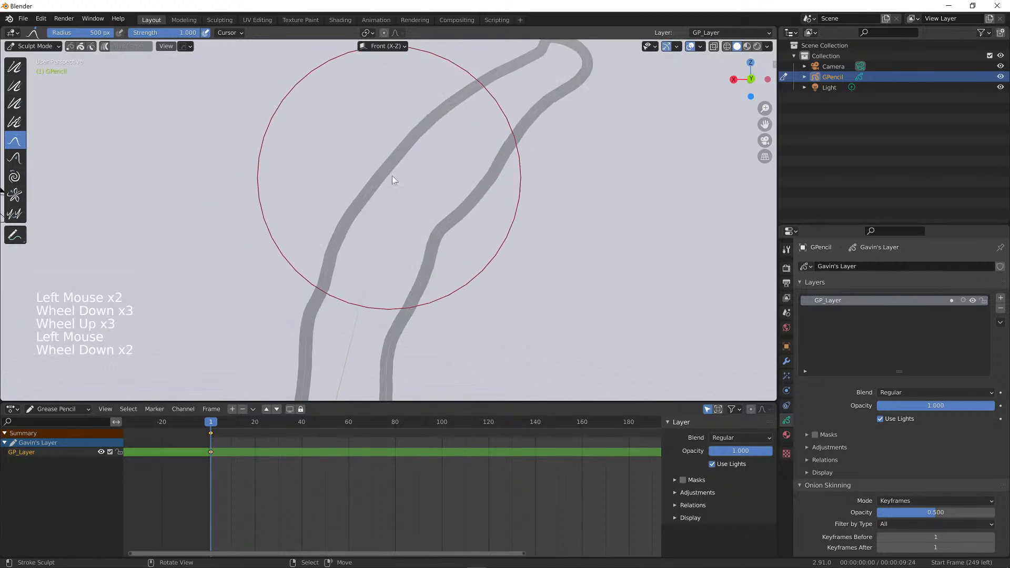
Pull the edge facing away from the camera outward between the neck and mid-height to broaden the horn
scroll(479, 245, "up", 4)
left_click_drag(494, 243, 539, 240)
scroll(534, 221, "down", 2)
left_click_drag(529, 195, 542, 190)
mouse_move(542, 190)
middle_mouse_down("shift")
mouse_move(493, 240)
mouse_move(475, 233)
middle_mouse_up("shift")
scroll(476, 230, "up", 2)
mouse_move(479, 229)
left_mouse_down()
mouse_move(514, 231)
mouse_move(545, 142)
left_mouse_up()
scroll(469, 239, "down", 3)
scroll(466, 257, "up", 2)
mouse_move(471, 256)
left_mouse_down()
mouse_move(499, 273)
mouse_move(491, 308)
mouse_move(503, 300)
left_mouse_up()
scroll(503, 237, "down", 3)
left_click_drag(444, 228, 461, 204)
Push the middle of the camera-side edge further outward with short Grab strokes for a fuller curve
left_click_drag(380, 253, 349, 250)
left_click_drag(362, 252, 339, 251)
mouse_move(367, 203)
left_mouse_down()
mouse_move(361, 181)
mouse_move(343, 171)
left_mouse_up()
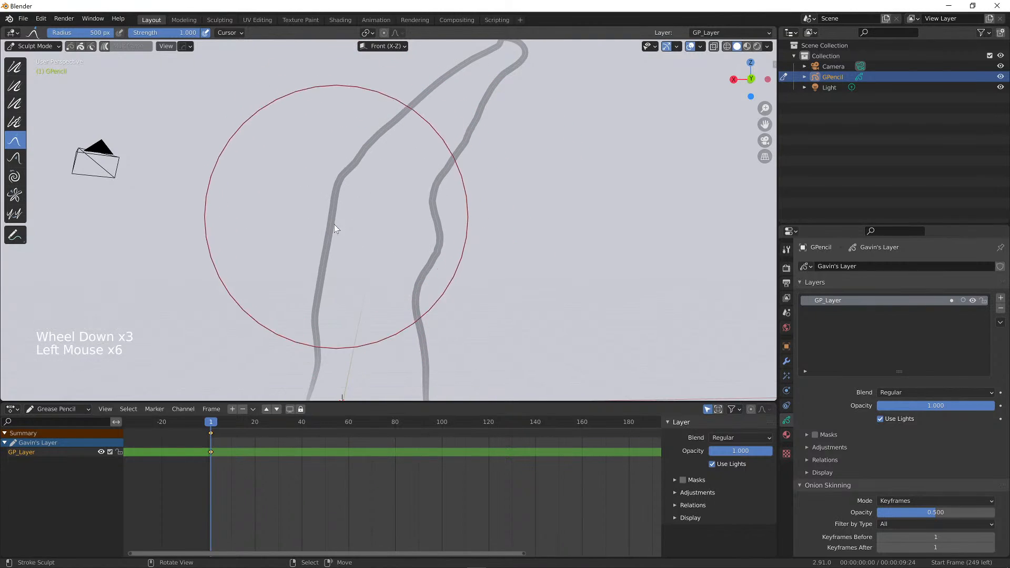
left_click_drag(337, 223, 322, 231)
mouse_move(327, 254)
left_mouse_down()
mouse_move(312, 263)
mouse_move(318, 226)
left_mouse_up()
left_click_drag(364, 179, 350, 165)
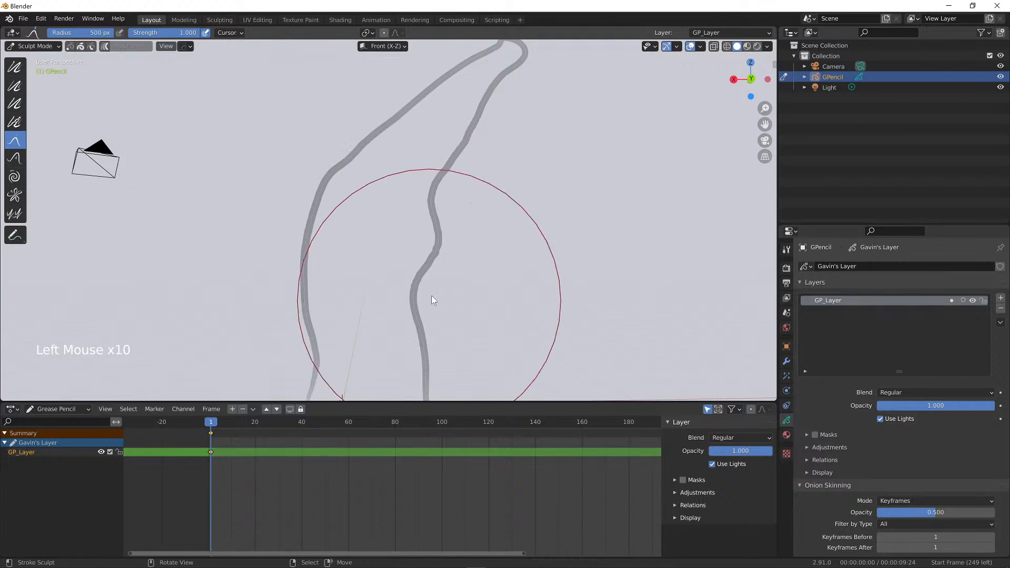
Straighten the wavy lower half of the edge facing away from the camera, and try to smooth both edges
middle_click_drag(438, 291, 404, 212, "shift")
scroll(401, 211, "up", 3)
left_click_drag(400, 208, 409, 140)
scroll(400, 168, "down", 2)
left_click_drag(390, 188, 420, 199)
mouse_move(420, 199)
middle_mouse_down("shift")
mouse_move(422, 239)
mouse_move(409, 232)
middle_mouse_up("shift")
scroll(410, 233, "up", 2)
mouse_move(384, 194)
left_mouse_down()
mouse_move(408, 172)
mouse_move(419, 188)
mouse_move(370, 324)
left_mouse_up()
left_click(409, 172)
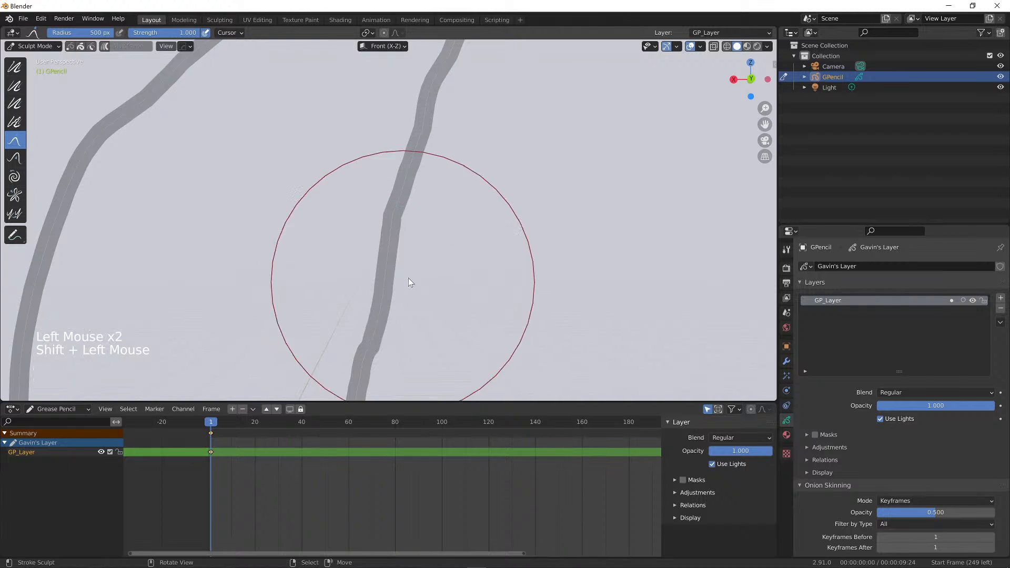
scroll(415, 269, "down", 4)
mouse_move(415, 267)
left_mouse_down("shift")
mouse_move(375, 264)
mouse_move(367, 283)
left_mouse_up("shift")
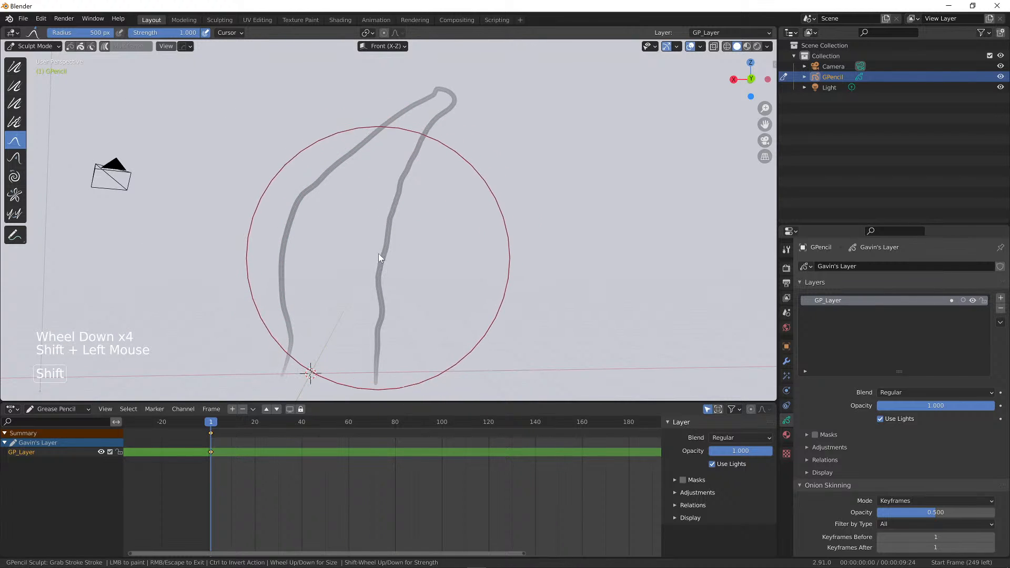
left_click_drag(329, 213, 321, 203, "shift")
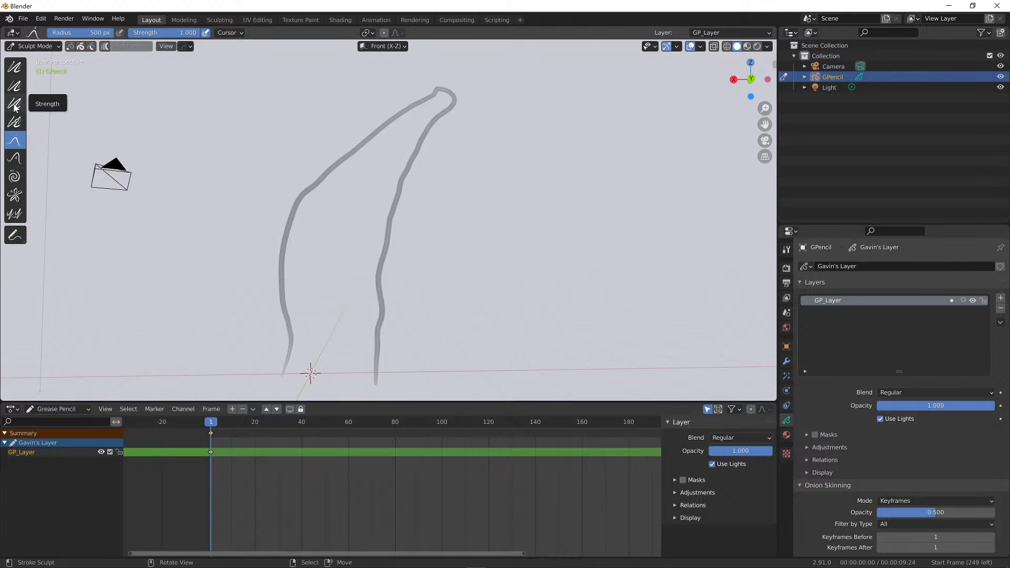
Smooth the whole horn outline with the Smooth brush enlarged to a 416 px radius
left_click(14, 67)
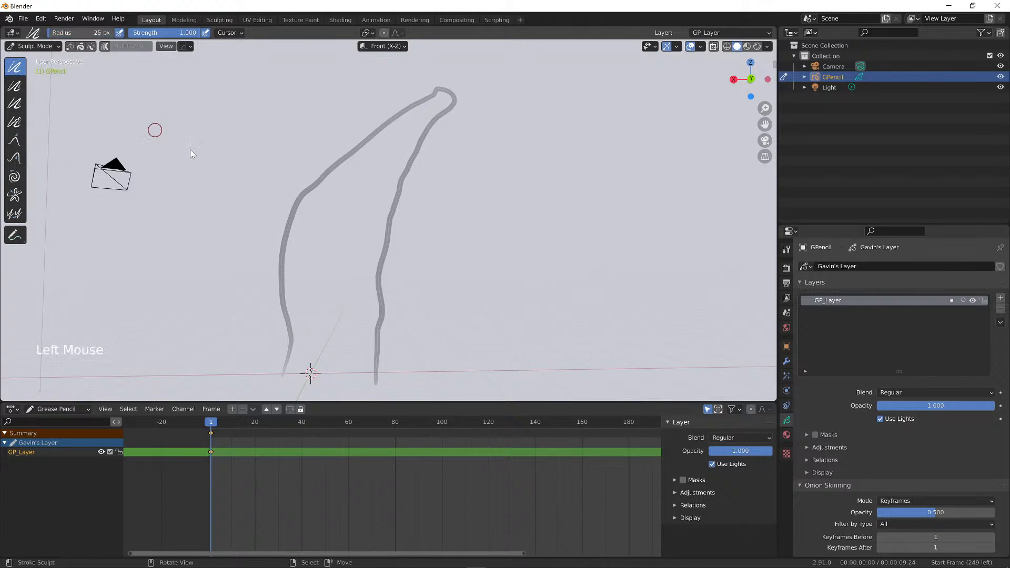
key("f")
left_click(384, 212)
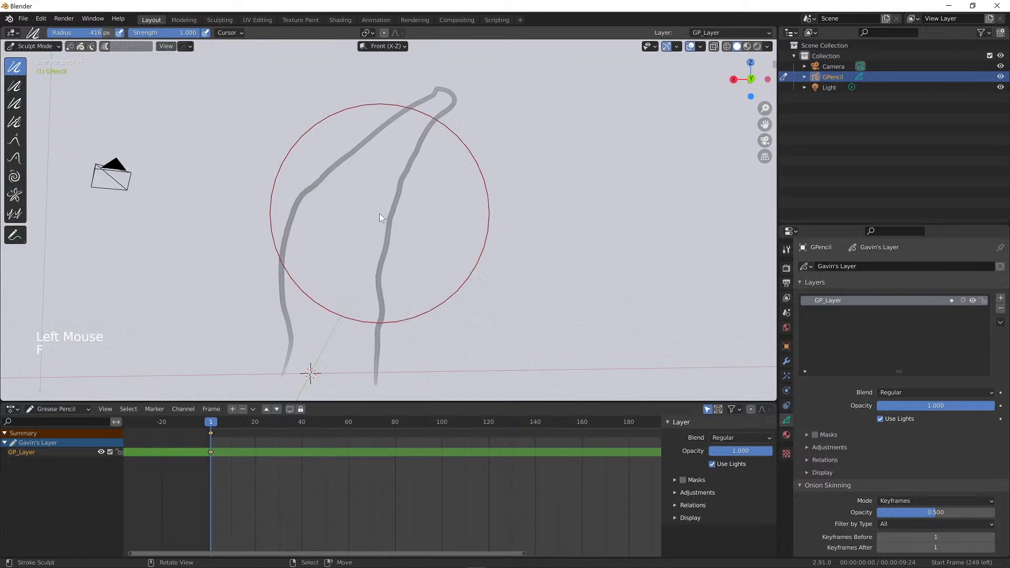
mouse_move(387, 174)
left_mouse_down()
mouse_move(351, 212)
mouse_move(414, 133)
mouse_move(371, 255)
mouse_move(330, 284)
mouse_move(364, 201)
mouse_move(299, 282)
mouse_move(311, 321)
mouse_move(413, 151)
left_mouse_up()
mouse_move(538, 173)
middle_mouse_down("ctrl")
mouse_move(494, 222)
mouse_move(397, 286)
middle_mouse_up("ctrl")
Play the animation briefly, return to the start, and scrub the timeline to frame 97 to check the drawing
key("space")
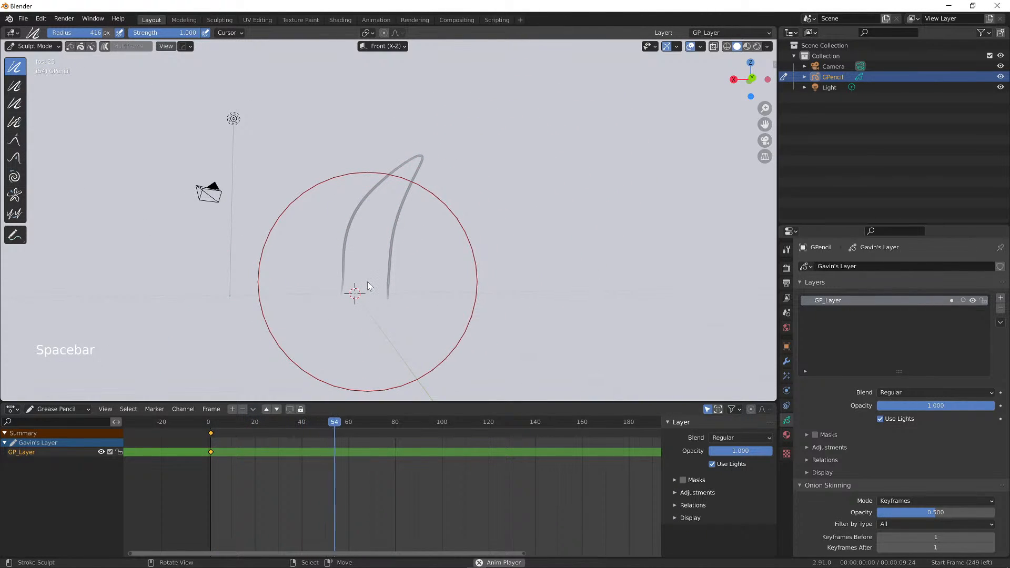
key("space")
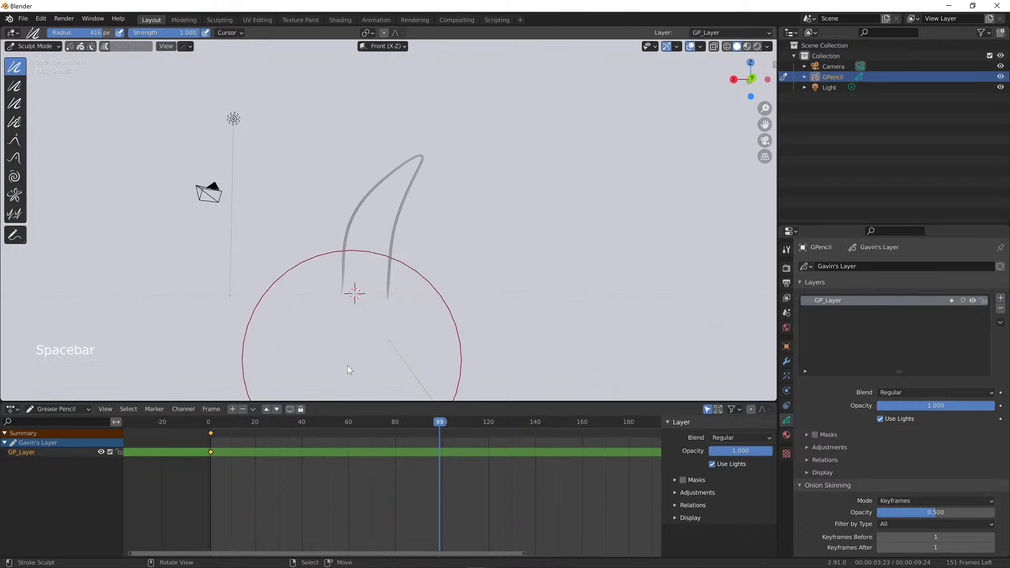
left_click(209, 424)
left_click_drag(209, 424, 211, 426)
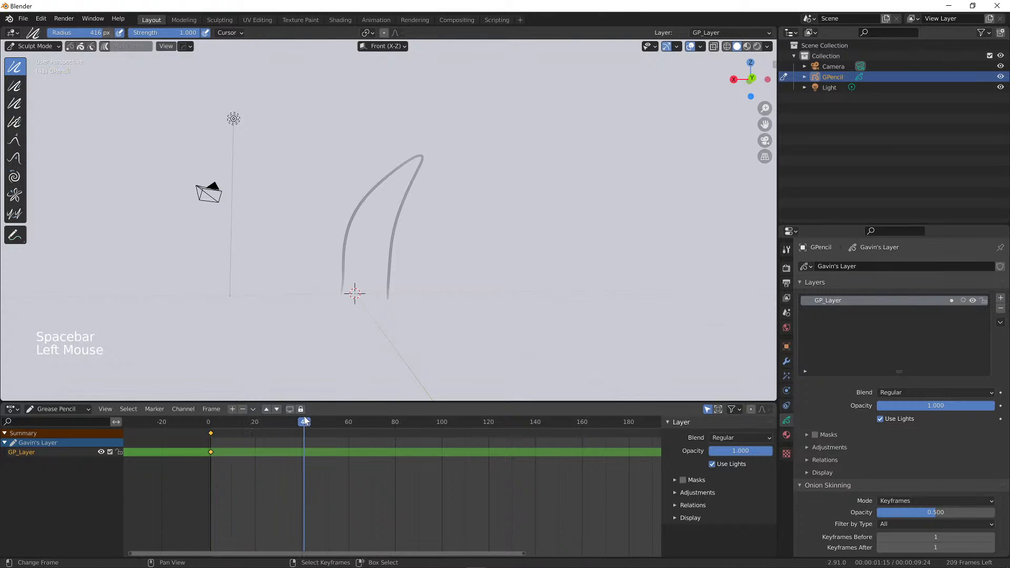
left_click_drag(305, 421, 436, 422)
right_click(212, 433)
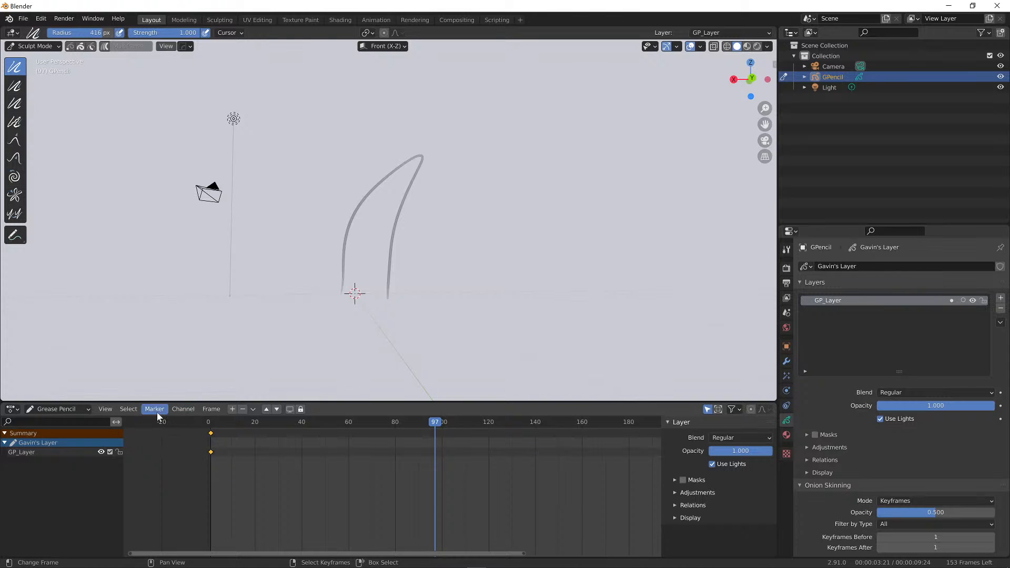
left_click(122, 409)
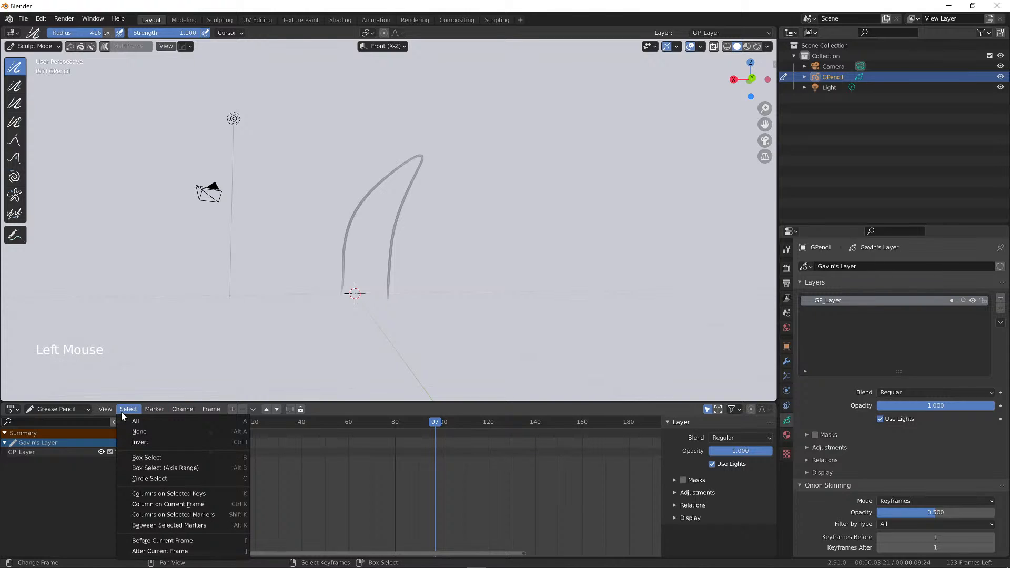
mouse_move(111, 413)
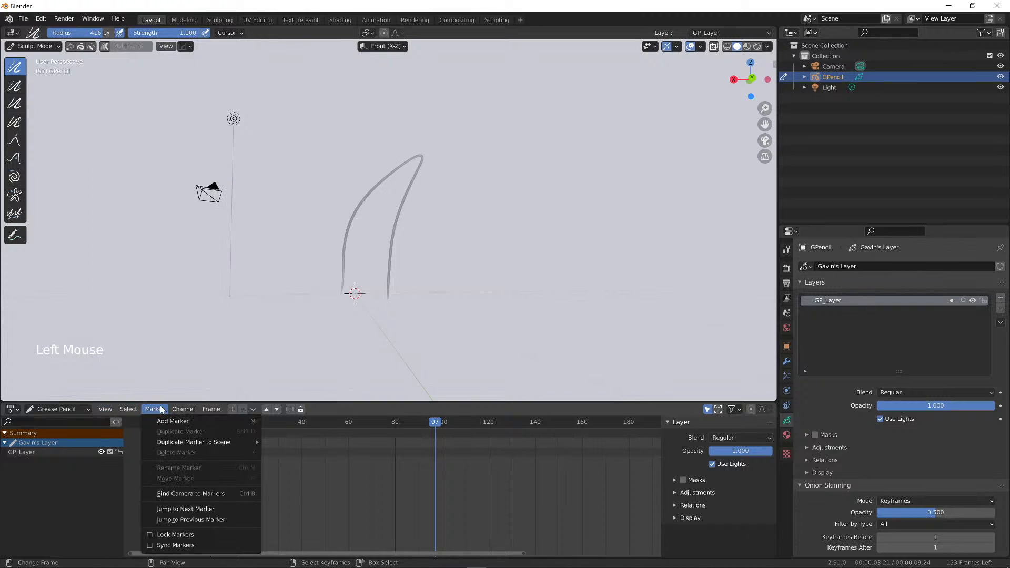
mouse_move(210, 412)
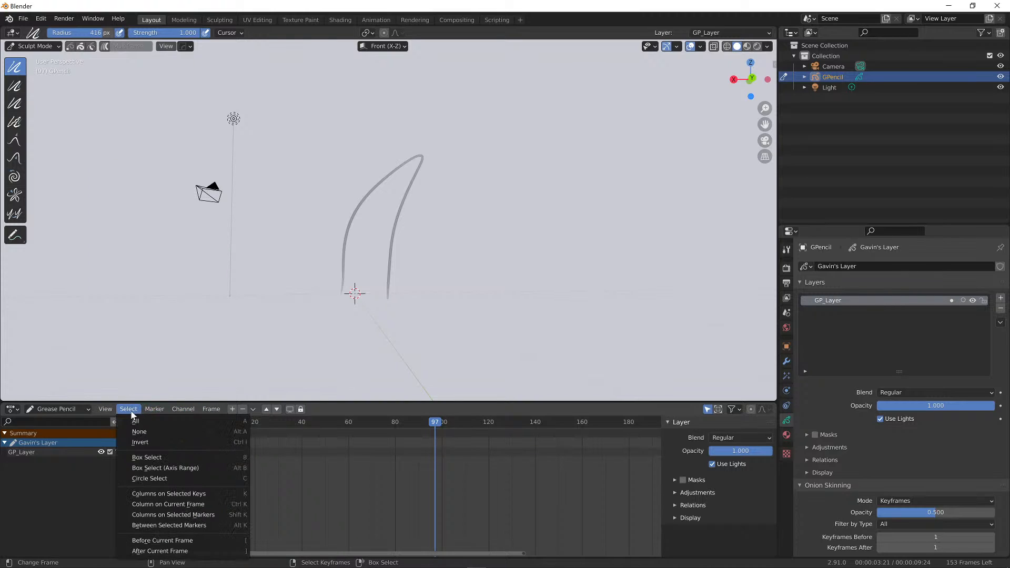
mouse_move(253, 409)
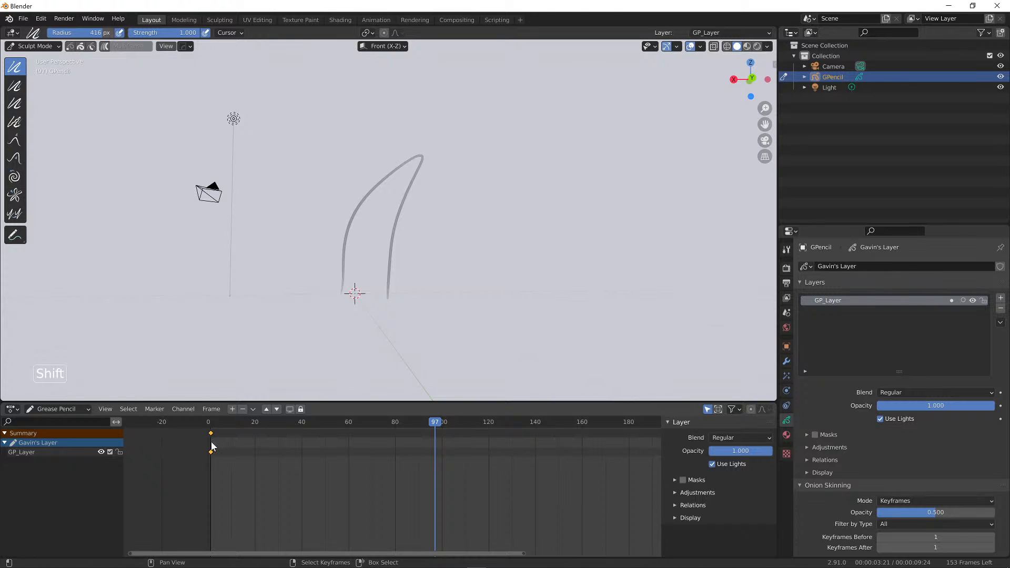
Duplicate the frame 1 keyframe and place the copy at frame 250, the end of the playback range
key("shift+d")
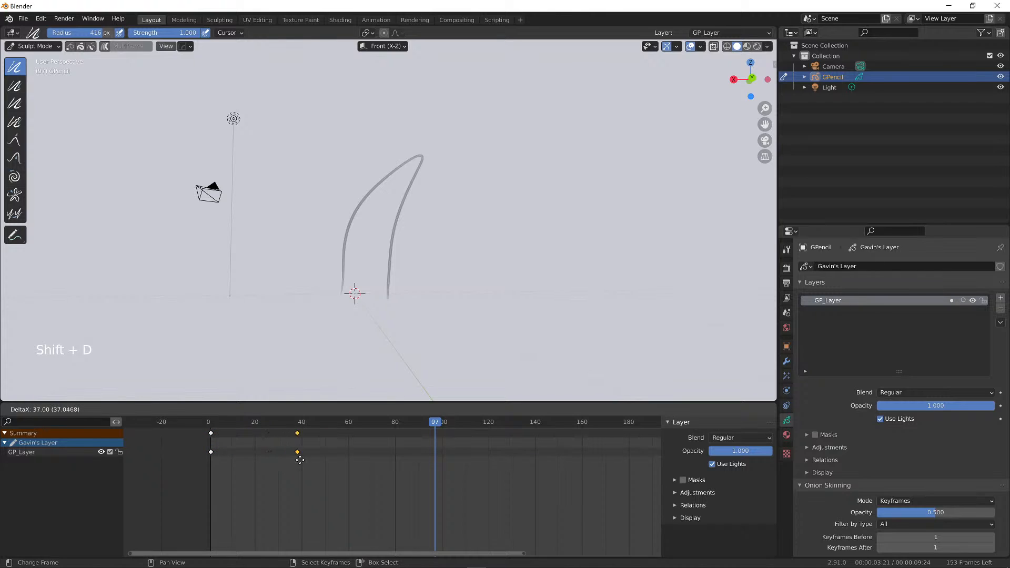
left_click(636, 456)
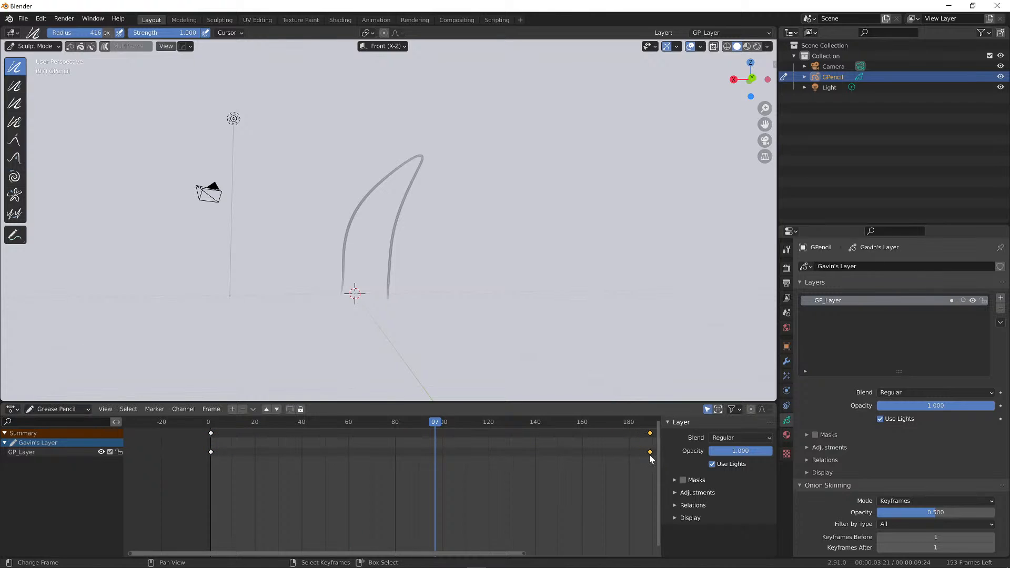
scroll(634, 466, "down", 5)
scroll(625, 460, "down", 1)
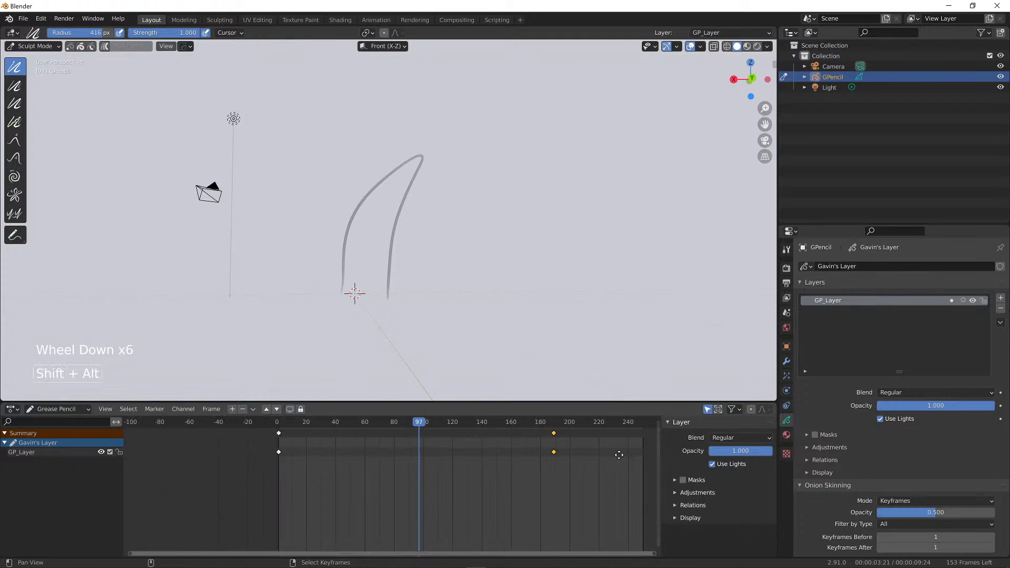
middle_click_drag(626, 459, 510, 469, "shift")
key("g")
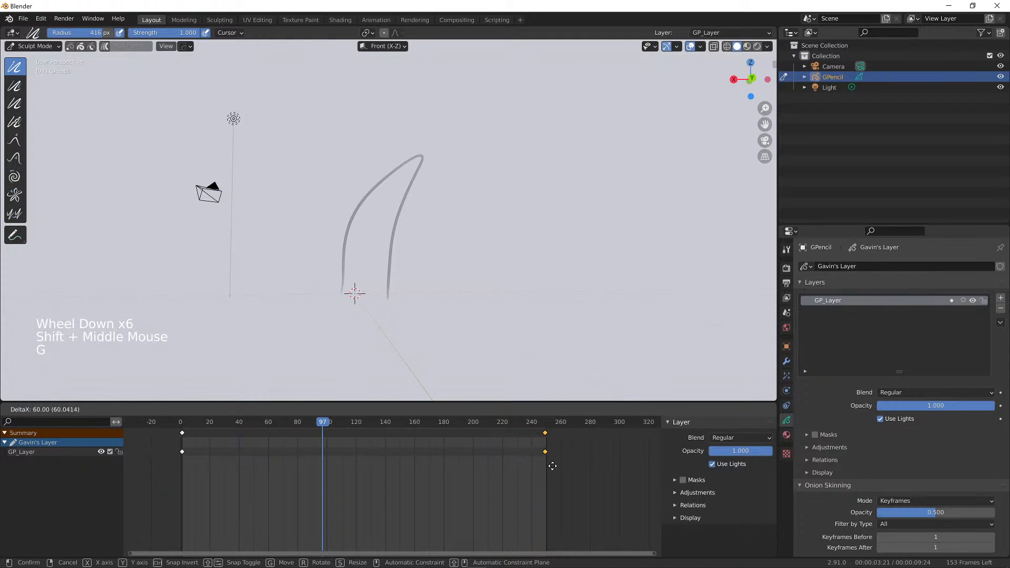
left_click(554, 466)
scroll(374, 449, "up", 3)
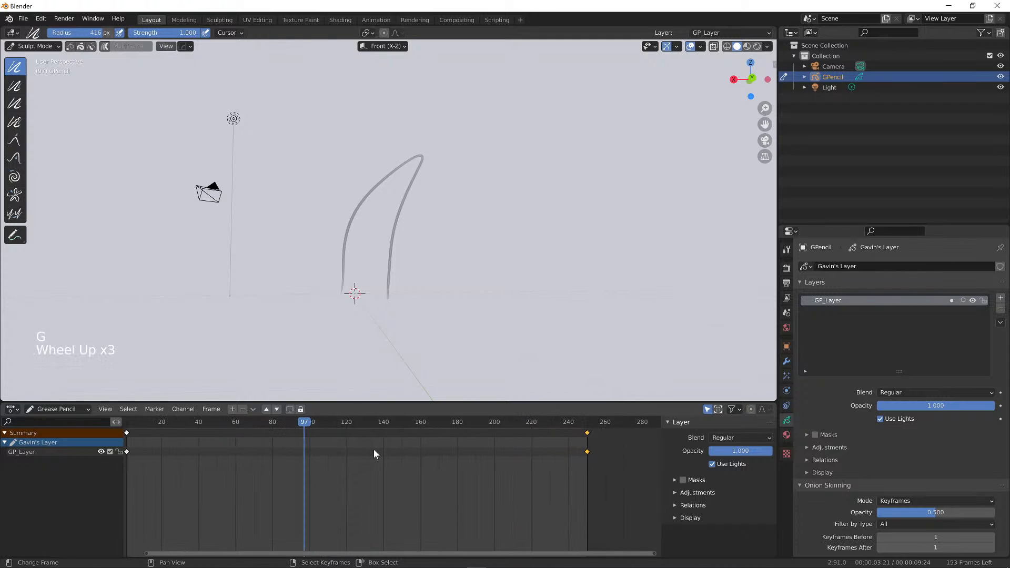
At frame 125, pull the horn's upper half over towards the camera with the Grab brush at 500 px radius
left_click(361, 422)
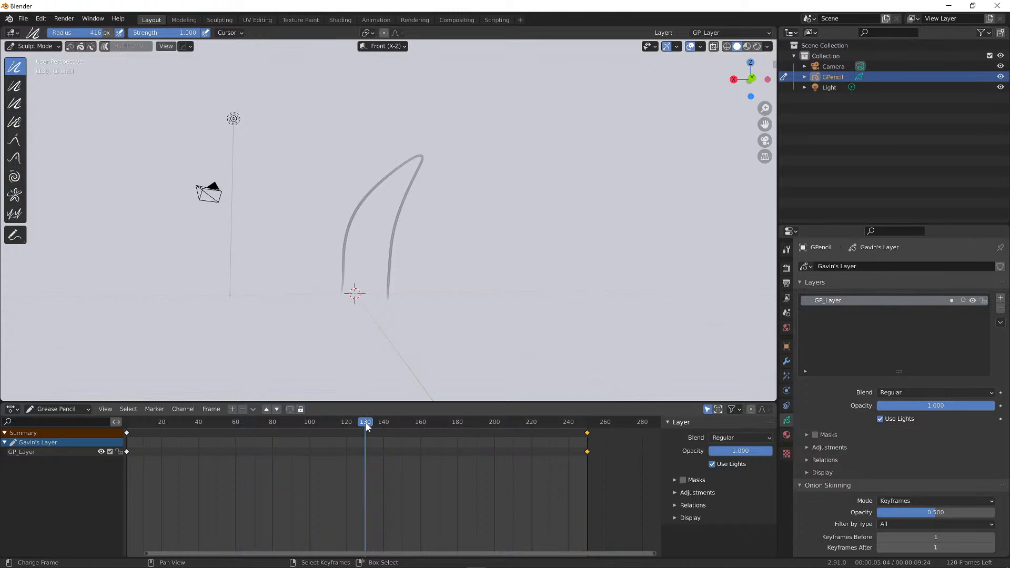
left_click_drag(365, 423, 357, 425)
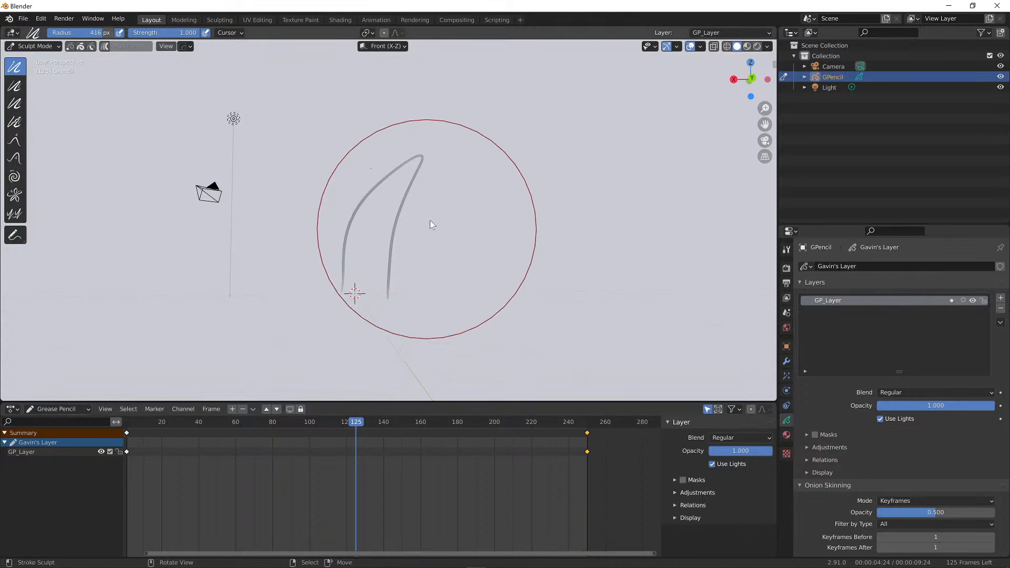
mouse_move(430, 220)
middle_mouse_down("shift")
mouse_move(484, 224)
mouse_move(561, 211)
middle_mouse_up("shift")
scroll(486, 225, "up", 3)
scroll(561, 210, "down", 2)
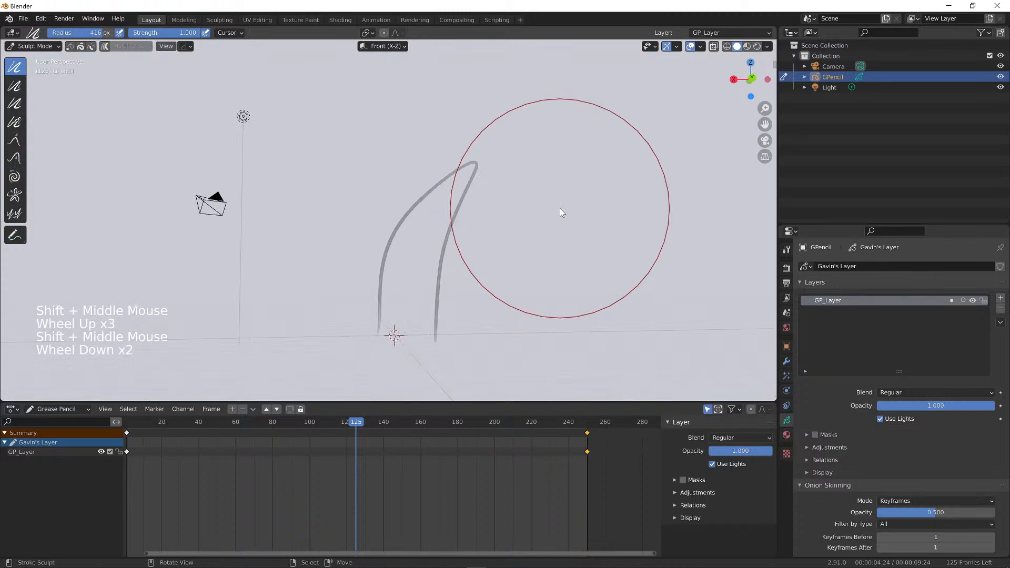
scroll(542, 203, "up", 1)
scroll(528, 197, "down", 2)
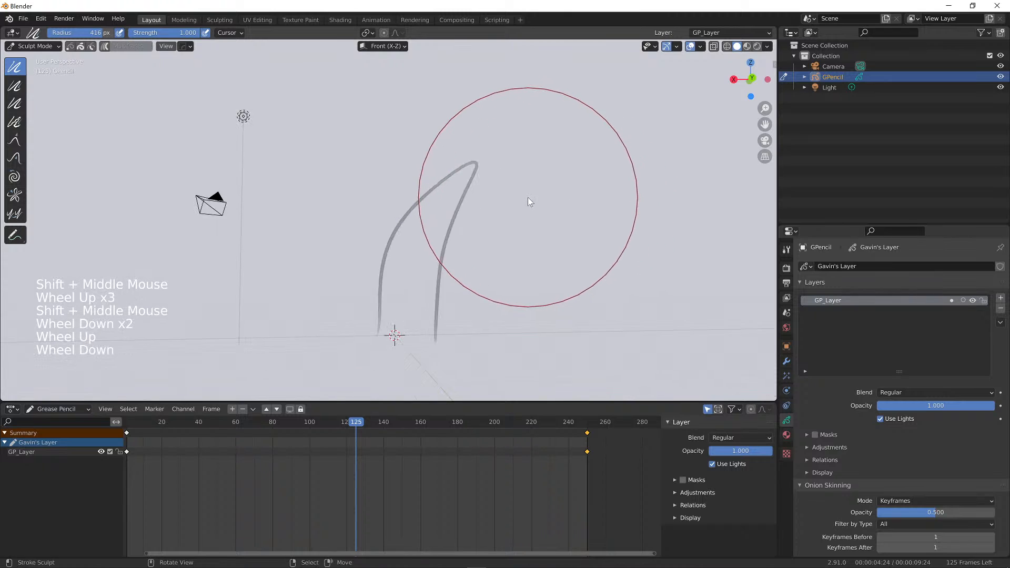
left_click(14, 141)
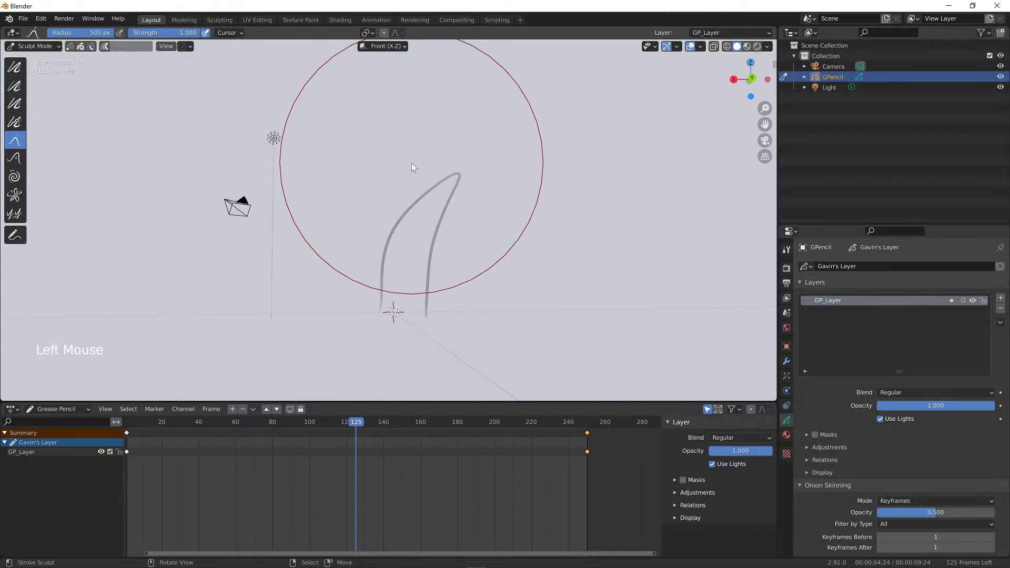
scroll(429, 167, "up", 2)
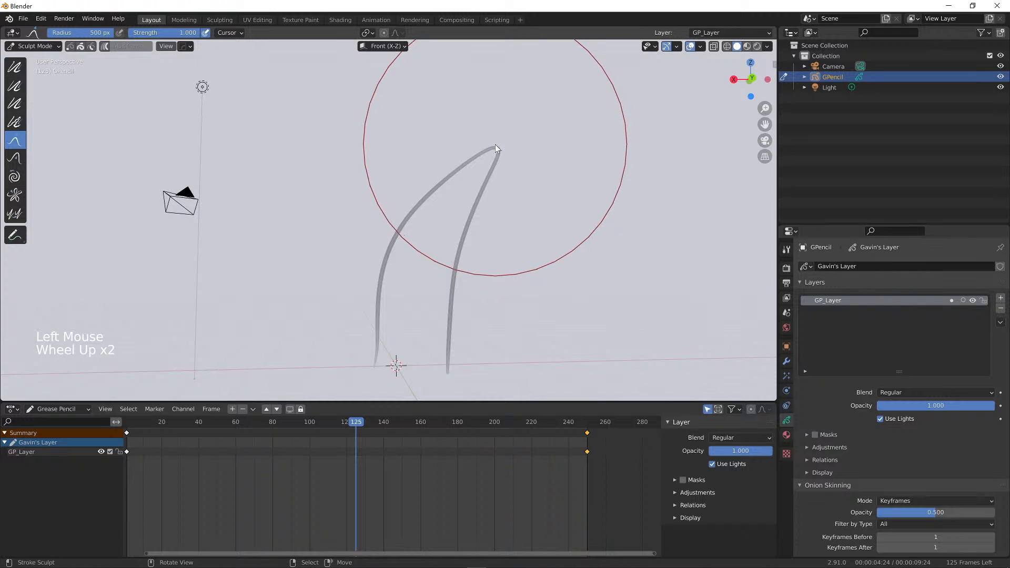
mouse_move(491, 148)
left_mouse_down()
mouse_move(425, 138)
mouse_move(390, 154)
mouse_move(371, 190)
mouse_move(332, 210)
left_mouse_up()
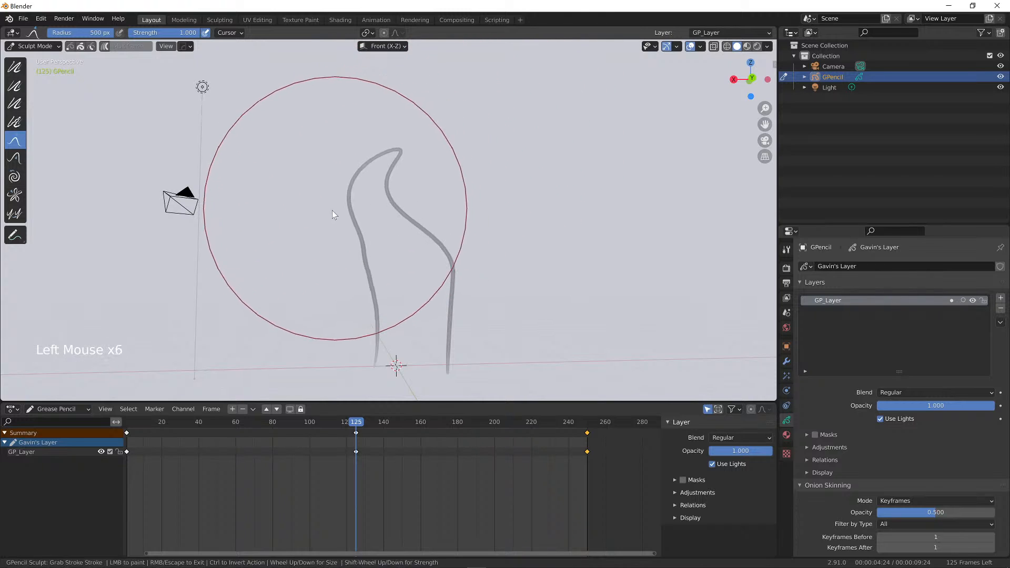
mouse_move(384, 167)
left_mouse_down()
mouse_move(346, 140)
mouse_move(324, 147)
left_mouse_up()
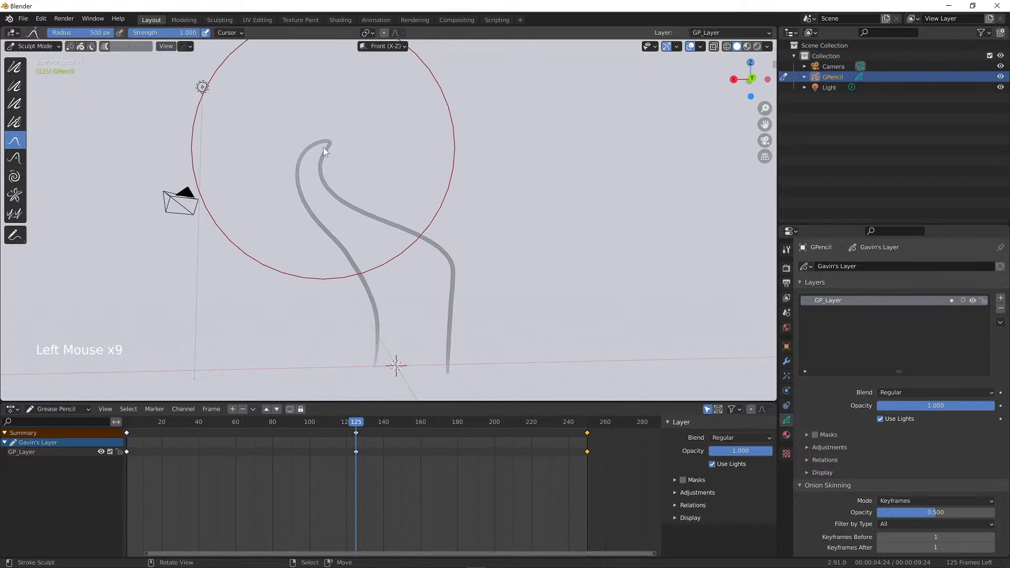
Pull the hooked tip of the frame 125 horn further towards the camera to start unbending it
scroll(320, 139, "up", 4)
scroll(321, 139, "down", 2)
middle_click_drag(321, 139, 336, 171, "shift")
scroll(352, 190, "up", 3)
mouse_move(294, 121)
left_mouse_down()
mouse_move(282, 102)
mouse_move(222, 85)
mouse_move(103, 83)
left_mouse_up()
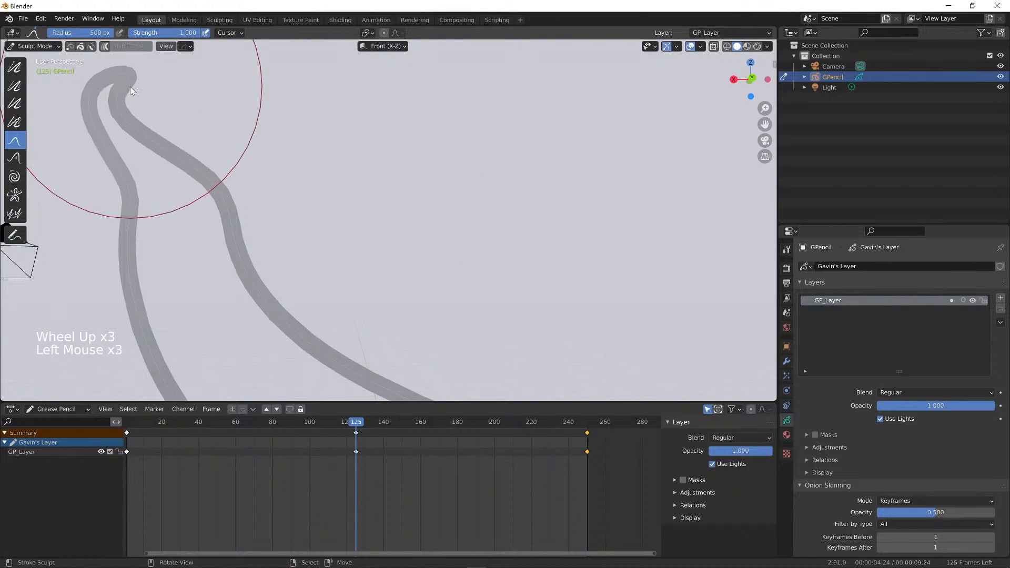
mouse_move(131, 87)
middle_mouse_down("shift")
mouse_move(207, 154)
mouse_move(358, 170)
middle_mouse_up("shift")
scroll(263, 173, "up", 3)
scroll(358, 170, "down", 1)
mouse_move(460, 170)
left_mouse_down()
mouse_move(457, 149)
mouse_move(377, 119)
mouse_move(288, 119)
mouse_move(242, 153)
left_mouse_up()
left_click_drag(391, 239, 418, 223)
left_click_drag(415, 213, 409, 186)
Turn the hooked end into a narrow tip pointing towards the camera by grabbing its strokes close up
scroll(376, 202, "down", 1)
scroll(382, 192, "up", 3)
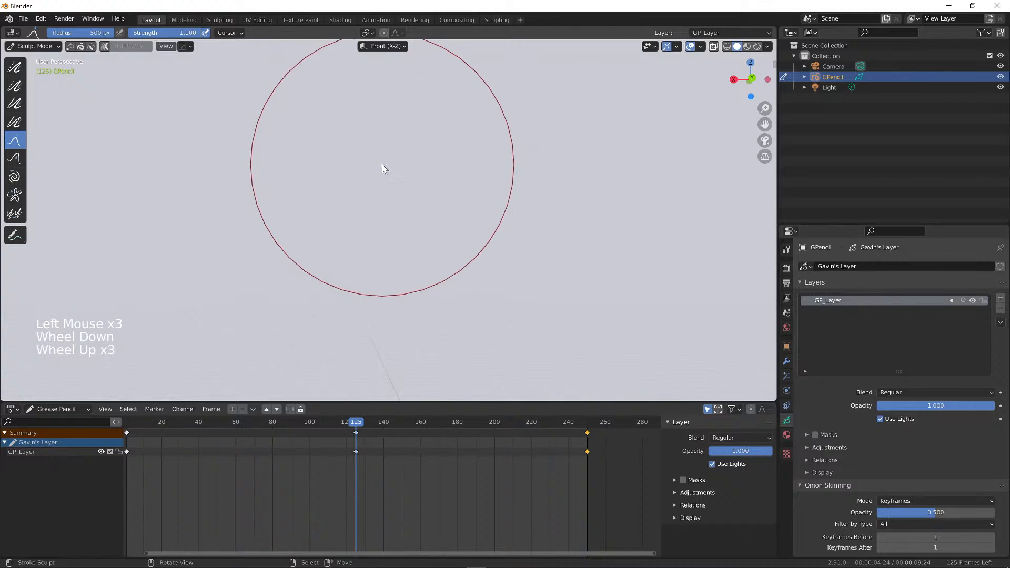
scroll(381, 166, "down", 2)
scroll(381, 171, "up", 1)
mouse_move(381, 163)
middle_mouse_down("shift")
mouse_move(388, 217)
mouse_move(397, 173)
mouse_move(363, 173)
middle_mouse_up("shift")
left_click_drag(427, 173, 329, 275)
mouse_move(526, 275)
left_mouse_down()
mouse_move(467, 363)
mouse_move(350, 259)
mouse_move(387, 242)
mouse_move(440, 194)
left_mouse_up()
scroll(437, 194, "down", 1)
scroll(419, 193, "up", 1)
scroll(387, 179, "down", 1)
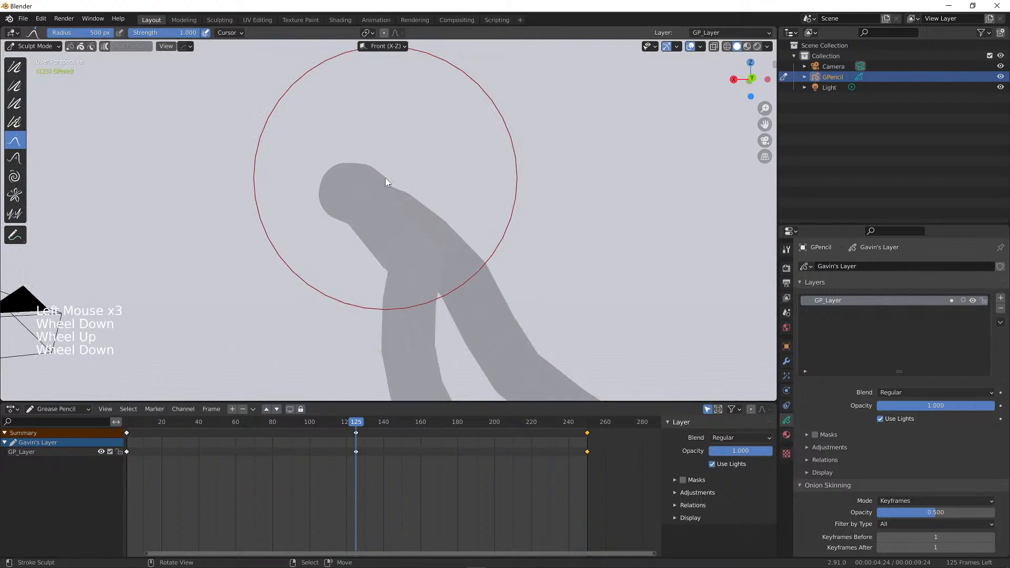
scroll(378, 202, "up", 1)
mouse_move(373, 178)
middle_mouse_down("shift")
mouse_move(384, 198)
mouse_move(372, 175)
middle_mouse_up("shift")
scroll(381, 166, "up", 1)
scroll(384, 166, "down", 1)
left_click_drag(383, 166, 439, 138)
Widen the horn just below the tip by pulling its camera-side edge towards the camera and its opposite edge outward
scroll(372, 146, "down", 1)
mouse_move(400, 222)
middle_mouse_down("shift")
mouse_move(372, 186)
mouse_move(385, 189)
middle_mouse_up("shift")
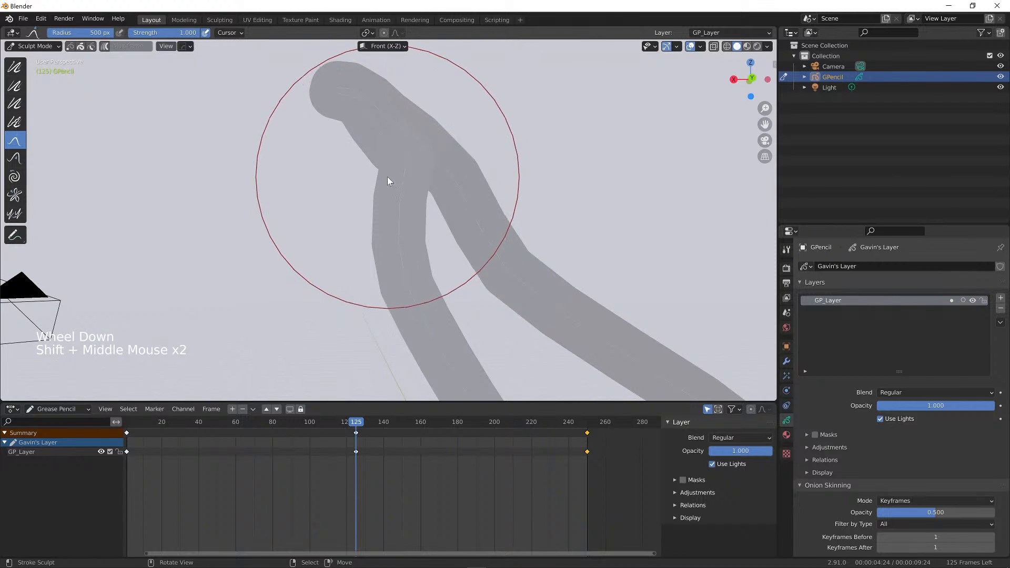
left_click_drag(387, 177, 352, 205)
left_click_drag(445, 189, 465, 162)
left_click_drag(476, 240, 505, 235)
left_click_drag(544, 288, 567, 282)
left_click_drag(585, 289, 605, 279)
Pull both edges of the horn's upper part apart, working further down from the tip
middle_click_drag(617, 288, 525, 212, "shift")
scroll(526, 213, "down", 1)
mouse_move(372, 151)
left_mouse_down()
mouse_move(363, 129)
mouse_move(356, 136)
left_mouse_up()
middle_click_drag(330, 194, 340, 182, "shift")
left_click_drag(321, 184, 294, 206)
left_click_drag(290, 170, 277, 160)
middle_click_drag(583, 294, 447, 240, "shift")
left_click_drag(362, 236, 409, 202)
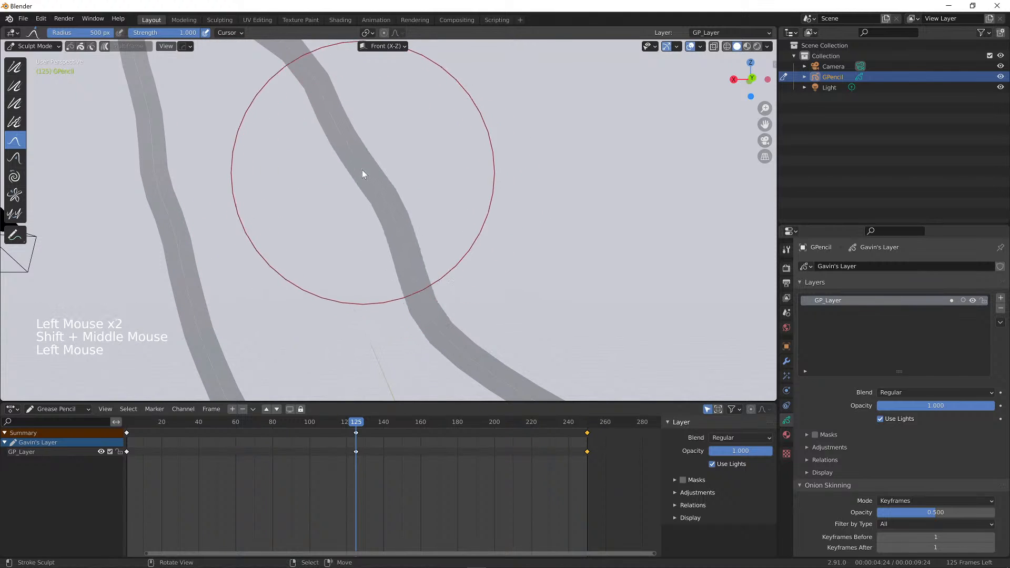
mouse_move(361, 166)
left_mouse_down()
mouse_move(397, 144)
mouse_move(472, 229)
mouse_move(513, 333)
mouse_move(557, 359)
left_mouse_up()
Bulge the middle of the edge facing away from the camera outward to fill its inward dent
mouse_move(557, 358)
middle_mouse_down("shift")
mouse_move(557, 241)
mouse_move(479, 263)
middle_mouse_up("shift")
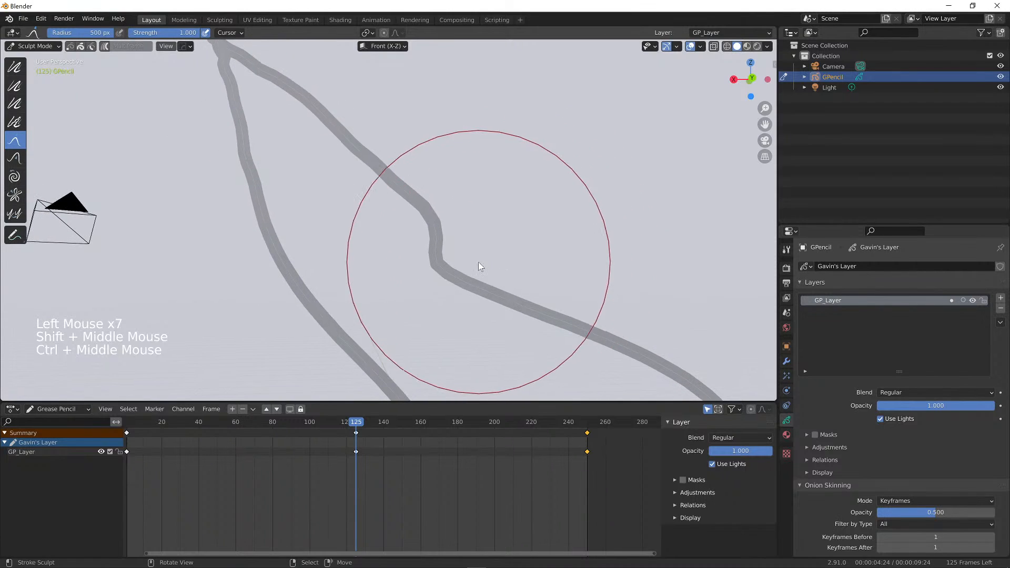
mouse_move(479, 263)
left_mouse_down()
mouse_move(491, 261)
mouse_move(507, 222)
left_mouse_up()
left_click_drag(508, 221, 585, 295)
mouse_move(584, 295)
left_mouse_down()
mouse_move(604, 311)
mouse_move(647, 311)
left_mouse_up()
mouse_move(663, 305)
middle_mouse_down("shift")
mouse_move(588, 254)
mouse_move(555, 309)
mouse_move(514, 317)
mouse_move(503, 340)
mouse_move(504, 295)
middle_mouse_up("shift")
mouse_move(504, 295)
middle_mouse_down("ctrl")
mouse_move(506, 257)
mouse_move(499, 296)
middle_mouse_up("ctrl")
Smooth both edges of the frame 125 horn with the Smooth brush at 416 px radius
left_click(15, 67)
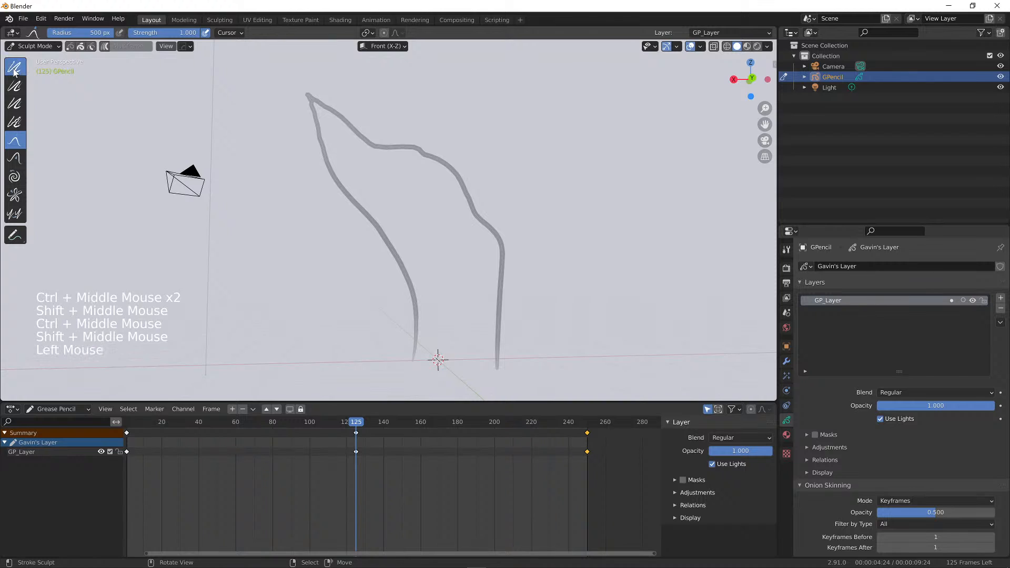
left_click_drag(327, 147, 379, 174)
mouse_move(379, 174)
left_mouse_down()
mouse_move(458, 267)
mouse_move(455, 232)
mouse_move(361, 136)
mouse_move(356, 149)
mouse_move(438, 239)
mouse_move(449, 279)
left_mouse_up()
mouse_move(437, 300)
middle_mouse_down("shift")
mouse_move(425, 293)
mouse_move(427, 247)
middle_mouse_up("shift")
mouse_move(428, 247)
middle_mouse_down("ctrl")
mouse_move(471, 245)
mouse_move(253, 384)
middle_mouse_up("ctrl")
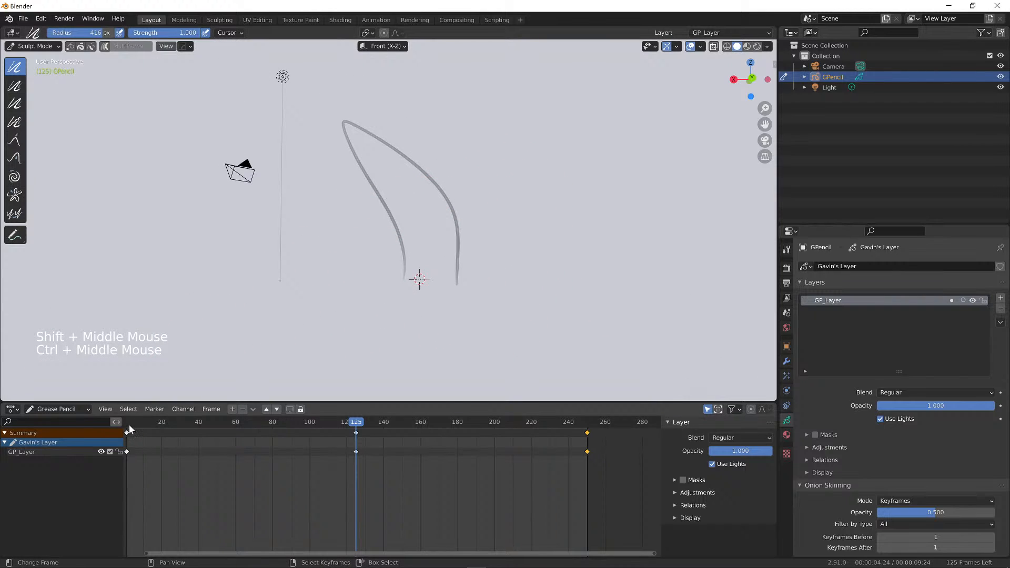
Scrub the timeline back and forth between frame 1 and frame 250 to compare the horn's keyframed poses
left_click(128, 425)
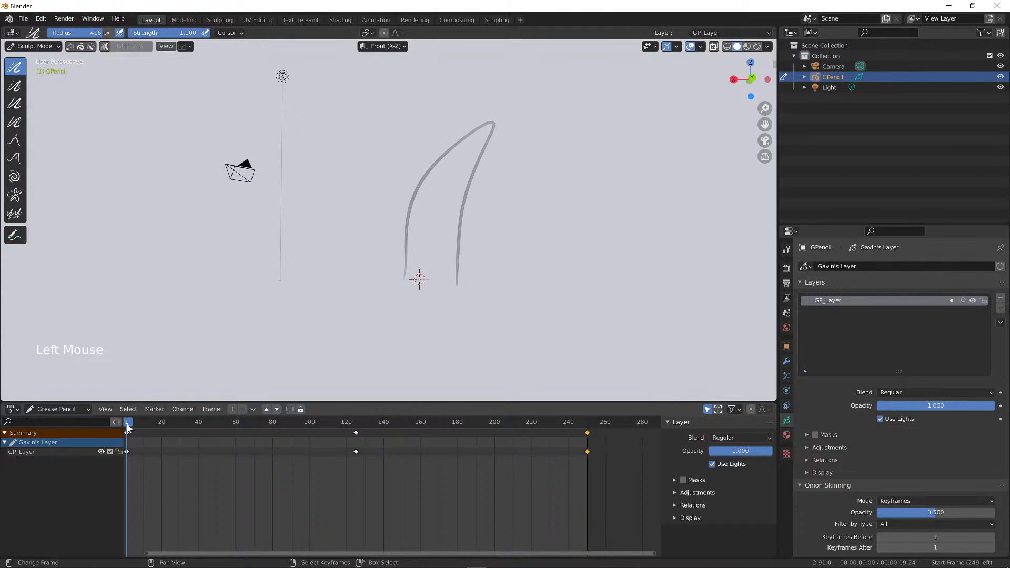
left_click_drag(127, 427, 125, 428)
left_click(128, 429)
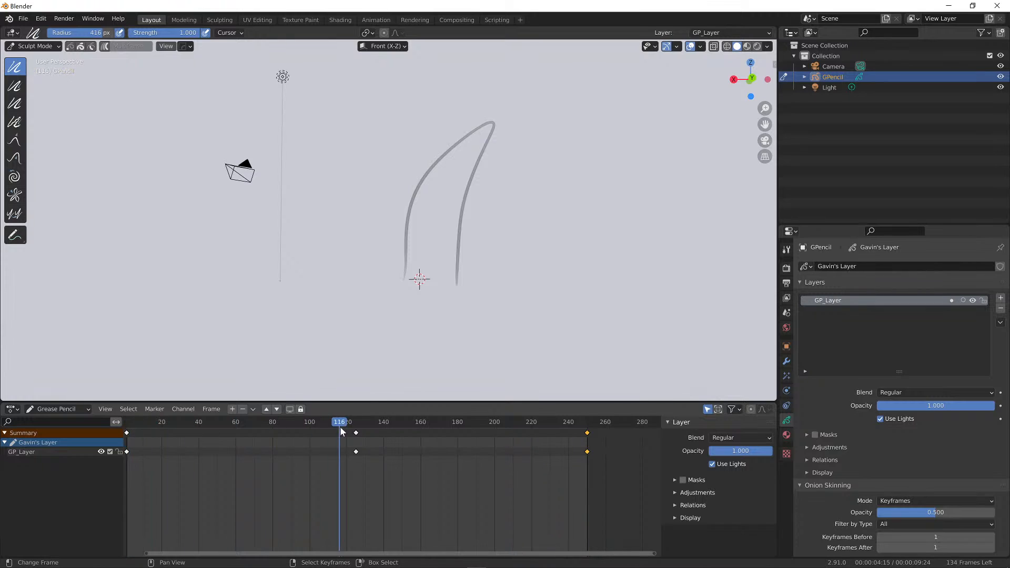
left_click_drag(340, 427, 358, 430)
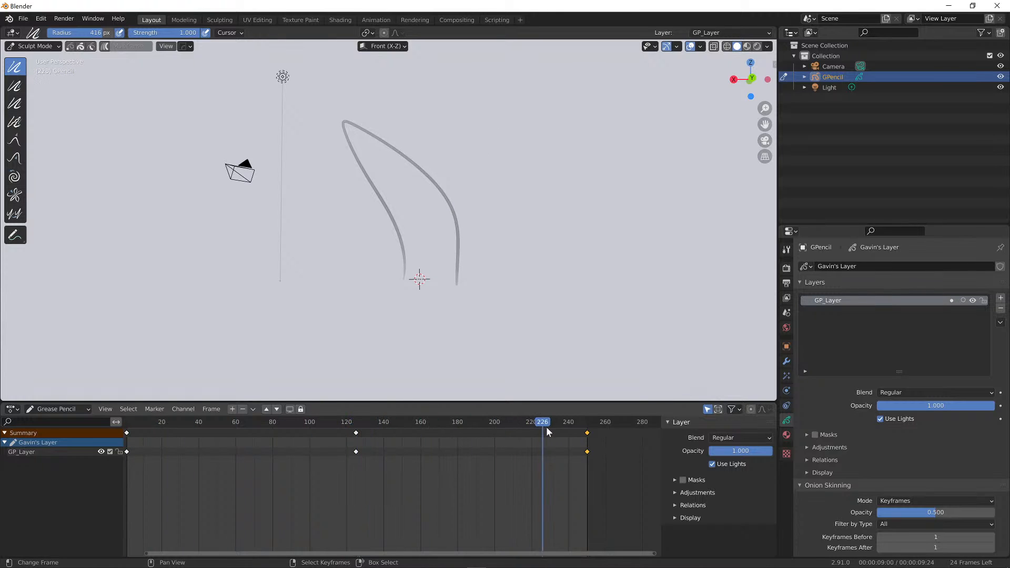
mouse_move(546, 428)
left_mouse_down()
mouse_move(602, 434)
mouse_move(161, 425)
mouse_move(605, 437)
mouse_move(250, 420)
left_mouse_up()
mouse_move(314, 424)
left_mouse_down()
mouse_move(553, 424)
mouse_move(484, 423)
mouse_move(592, 435)
left_mouse_up()
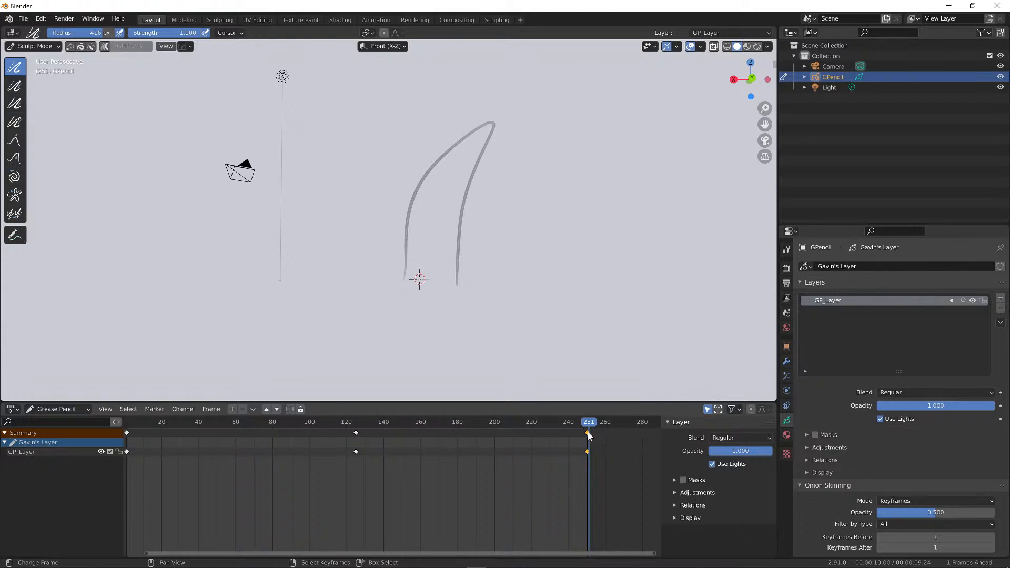
left_click_drag(136, 424, 224, 427)
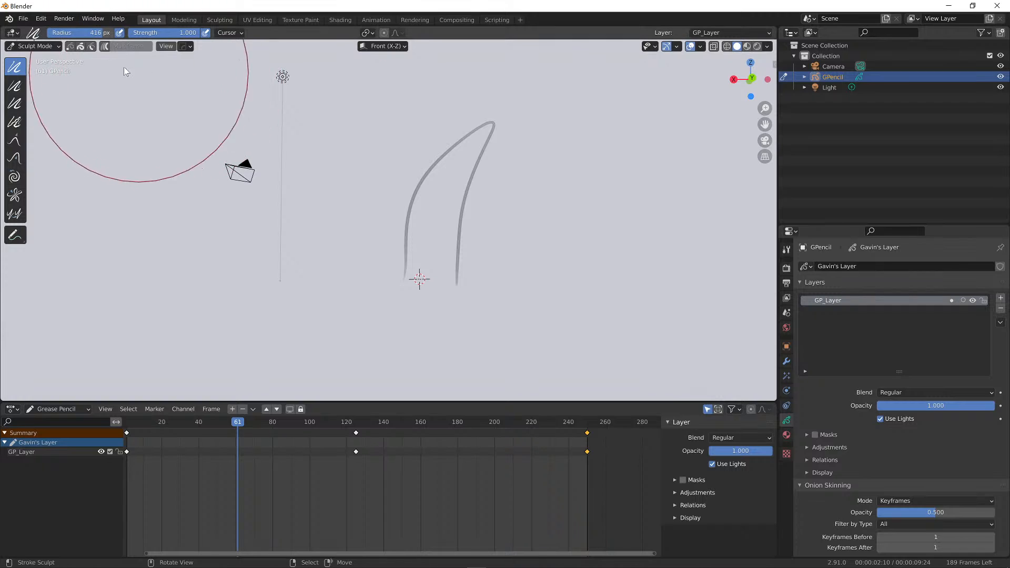
left_click(236, 424)
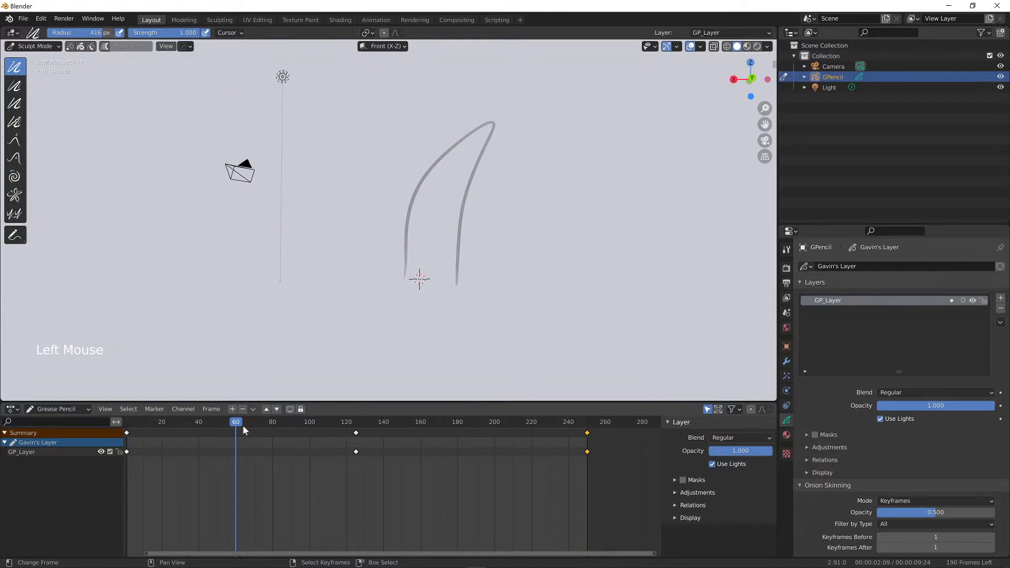
mouse_move(239, 423)
left_mouse_down()
mouse_move(227, 423)
mouse_move(240, 424)
left_mouse_up()
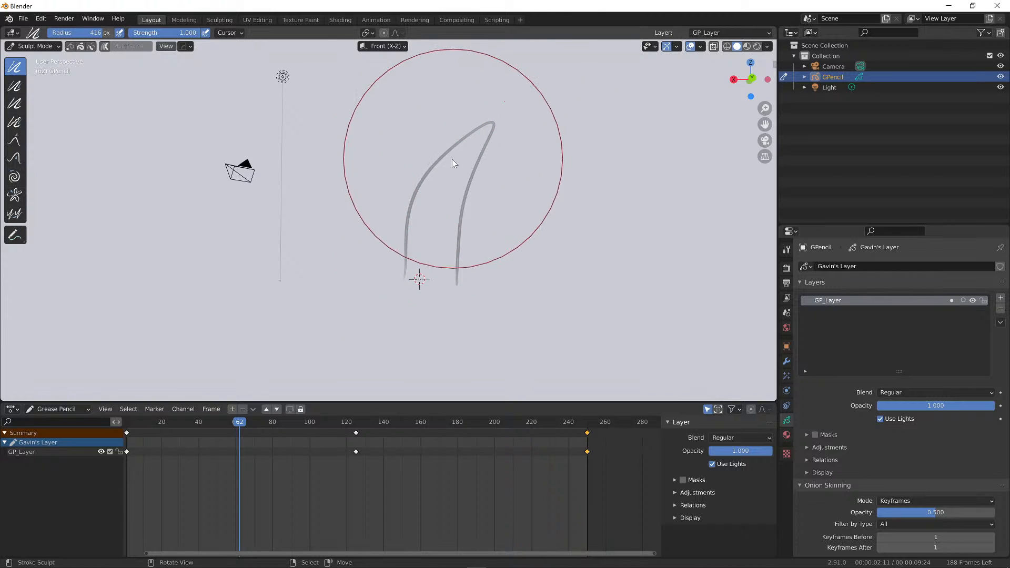
mouse_move(131, 426)
left_mouse_down()
mouse_move(510, 432)
mouse_move(284, 432)
mouse_move(526, 442)
left_mouse_up()
mouse_move(392, 431)
left_mouse_down()
mouse_move(304, 424)
mouse_move(476, 428)
mouse_move(212, 420)
mouse_move(229, 418)
left_mouse_up()
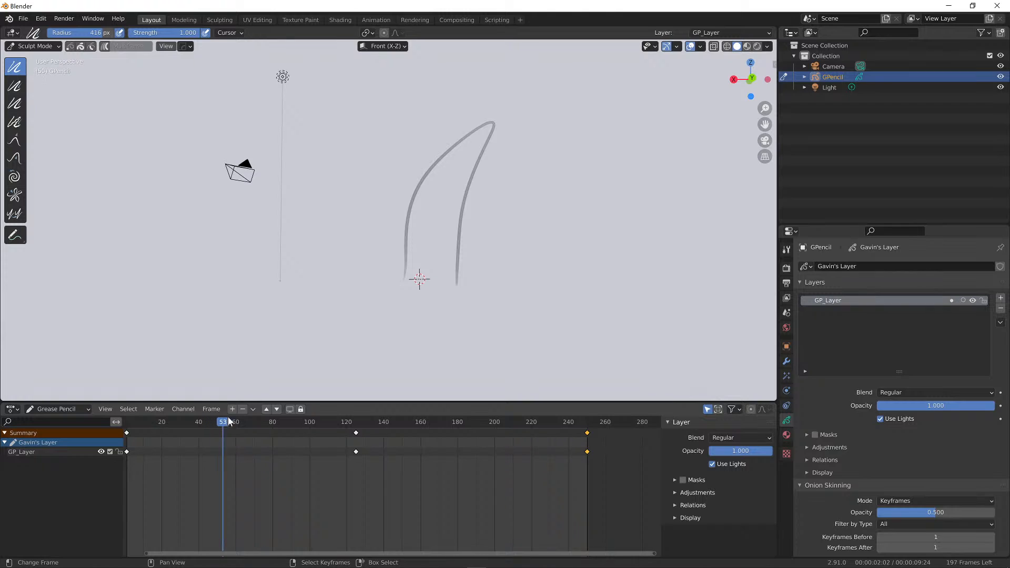
left_click(189, 46)
Check the poses at frames 1 and 125, select the GP_Layer channel, and set the current frame to 68
left_click(128, 434)
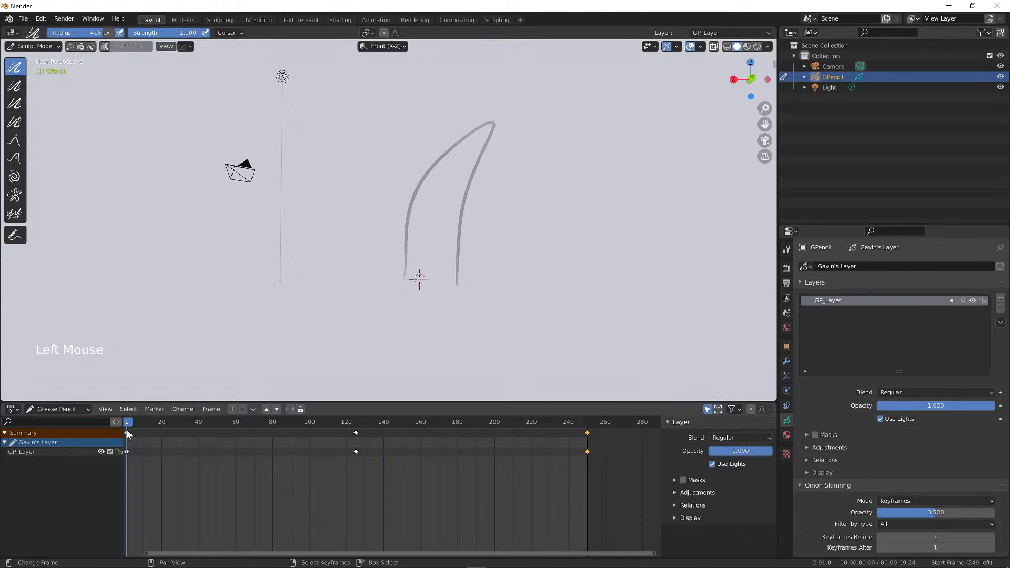
left_click(358, 426)
left_click(357, 425)
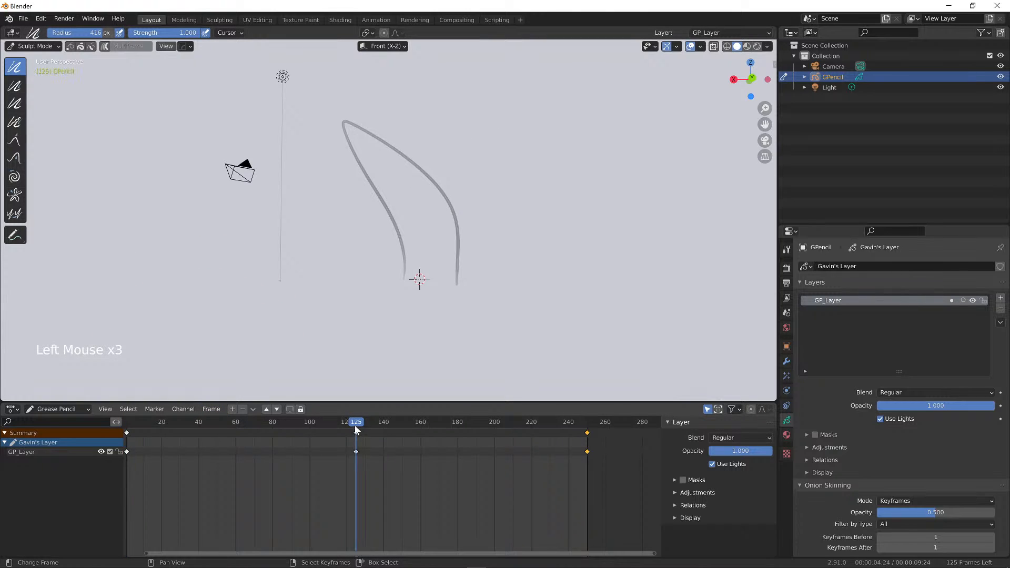
left_click(255, 425)
left_click(30, 452)
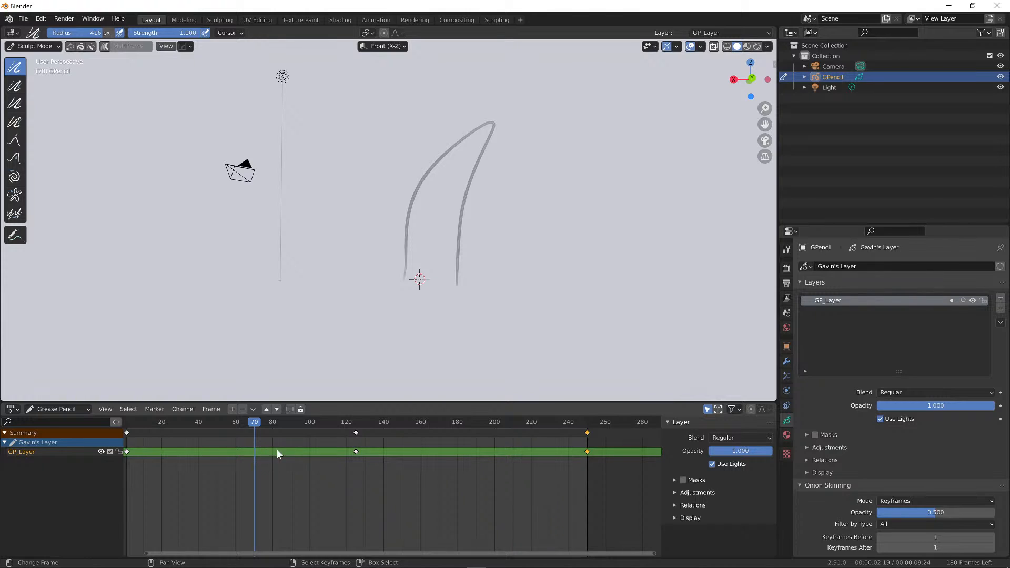
left_click(250, 423)
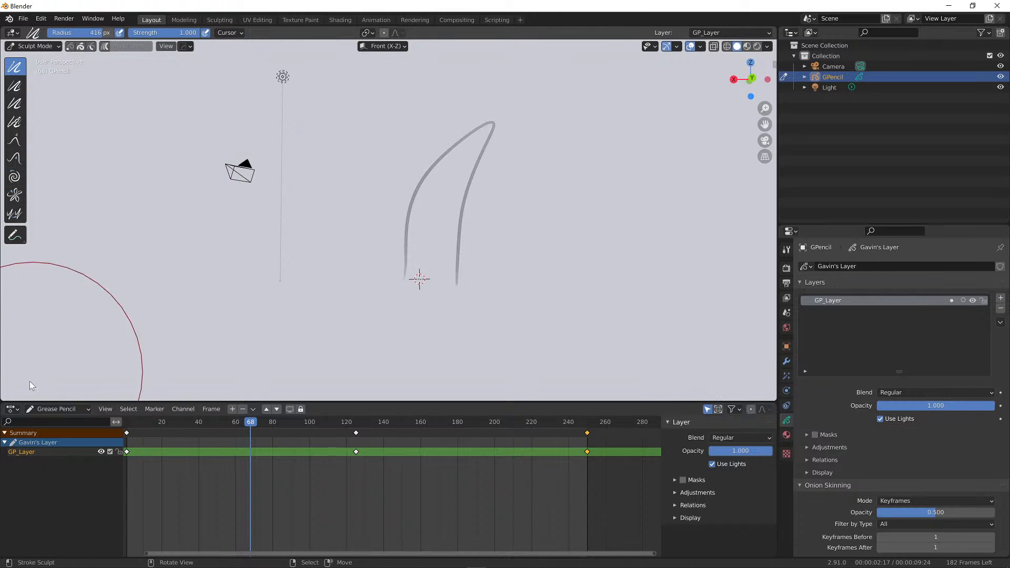
Look for the Interpolate command in the Sculpt and Draw modes, and switch the horn drawing to Edit Mode
left_click(167, 47)
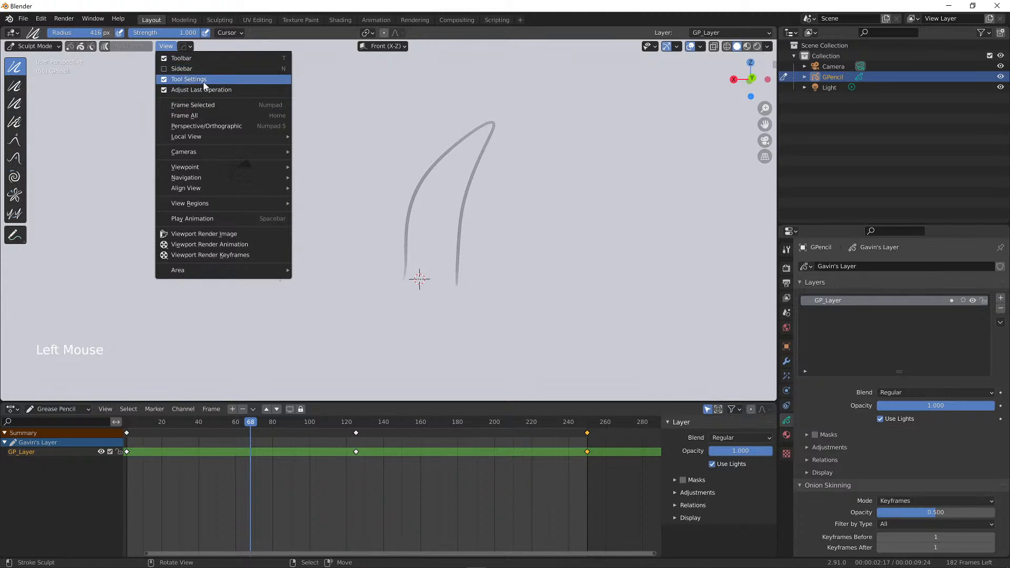
mouse_move(217, 138)
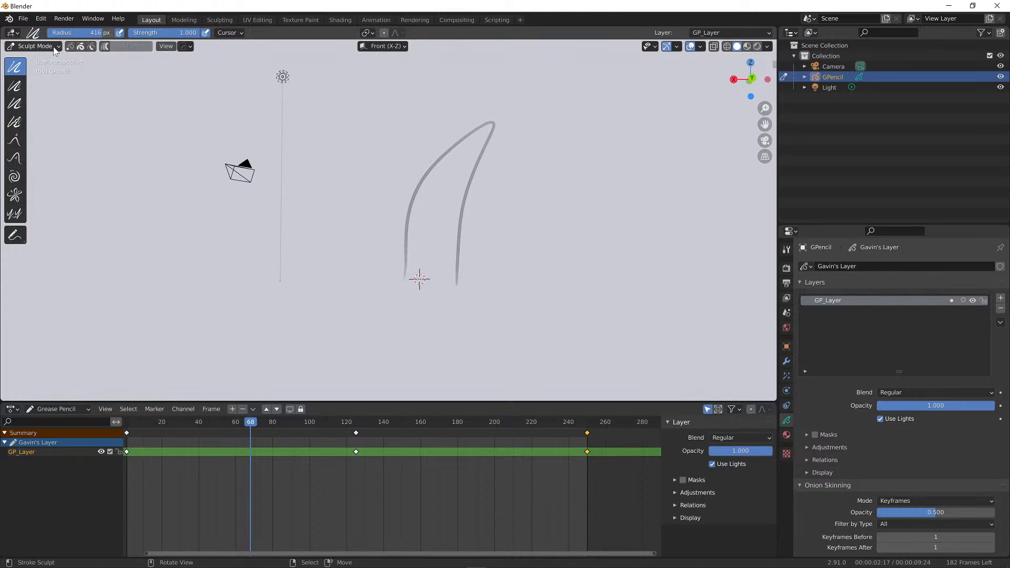
left_click(165, 46)
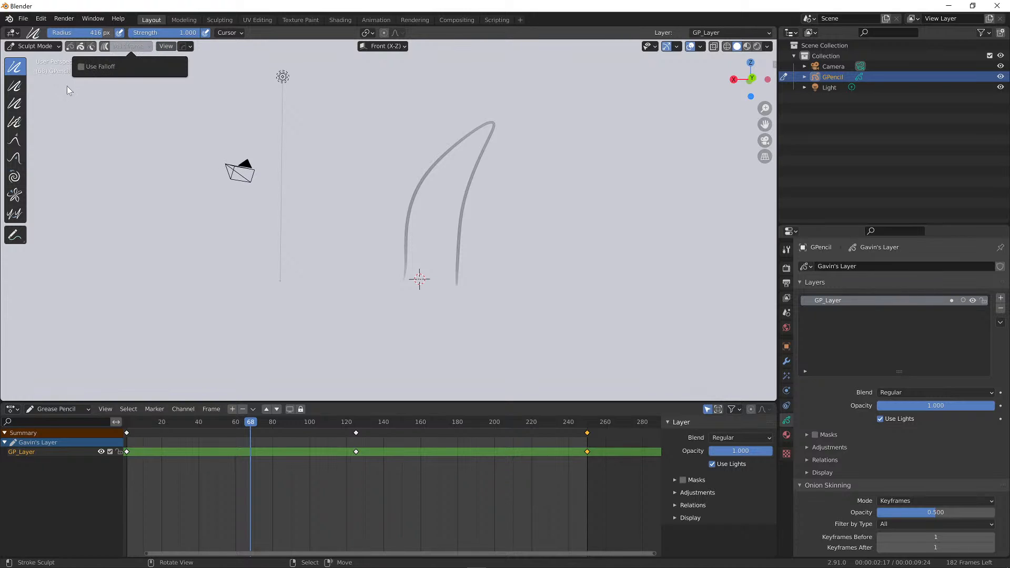
left_click(33, 46)
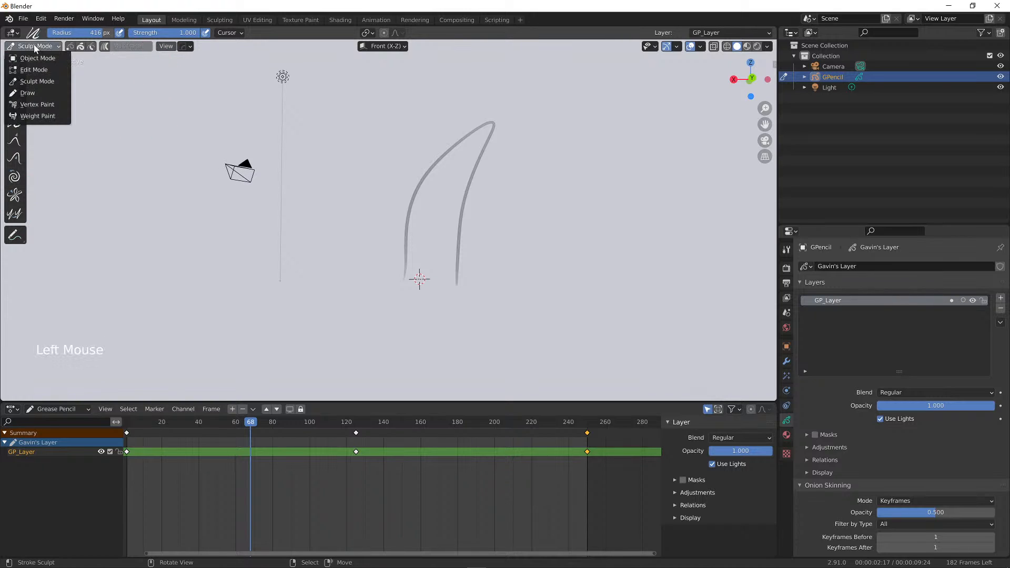
left_click(36, 92)
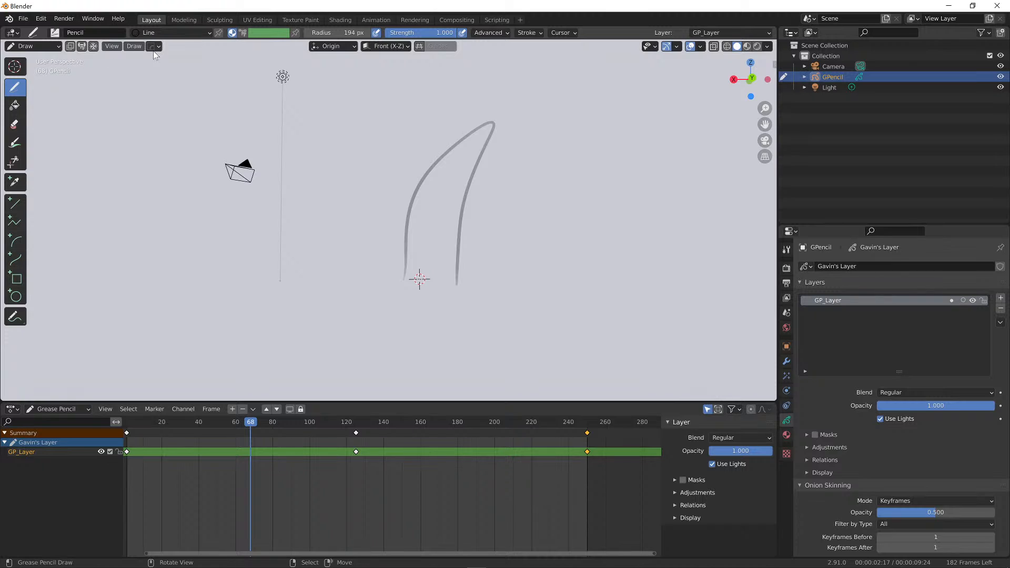
left_click(135, 46)
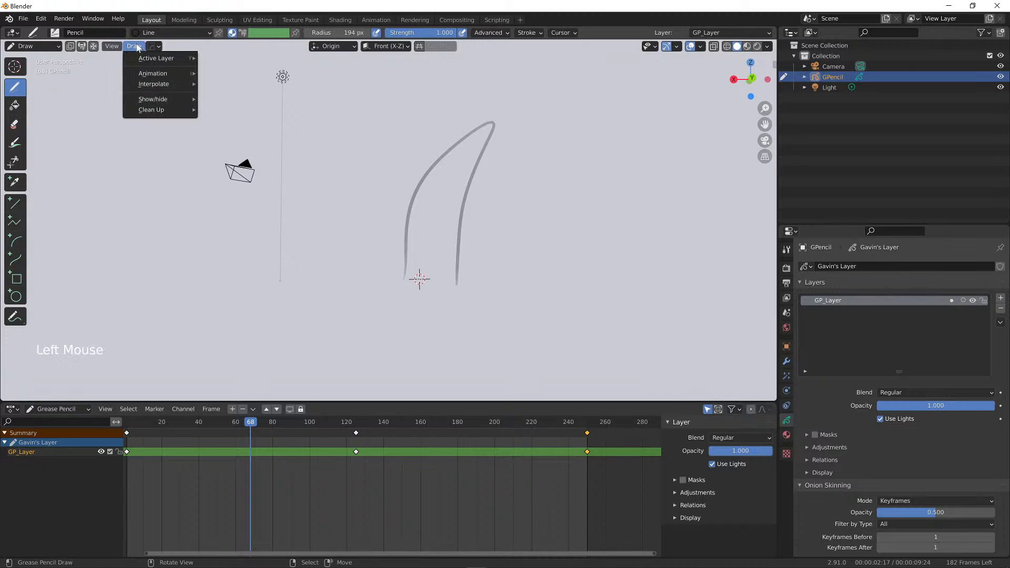
left_click(44, 49)
left_click(36, 74)
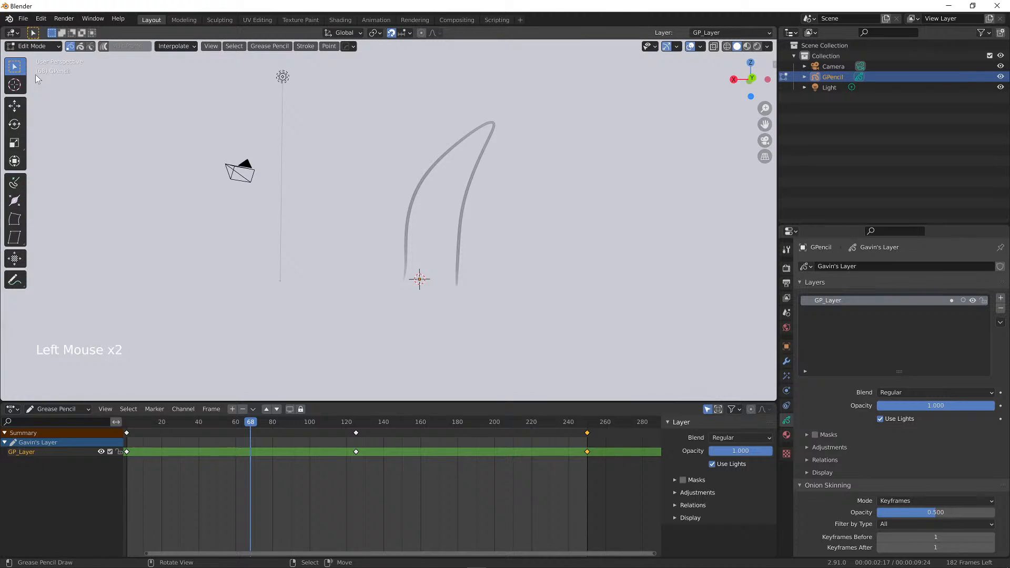
Switch the horn drawing to Draw mode and interpolate the sequence between keyframes 1 and 125
left_click(187, 48)
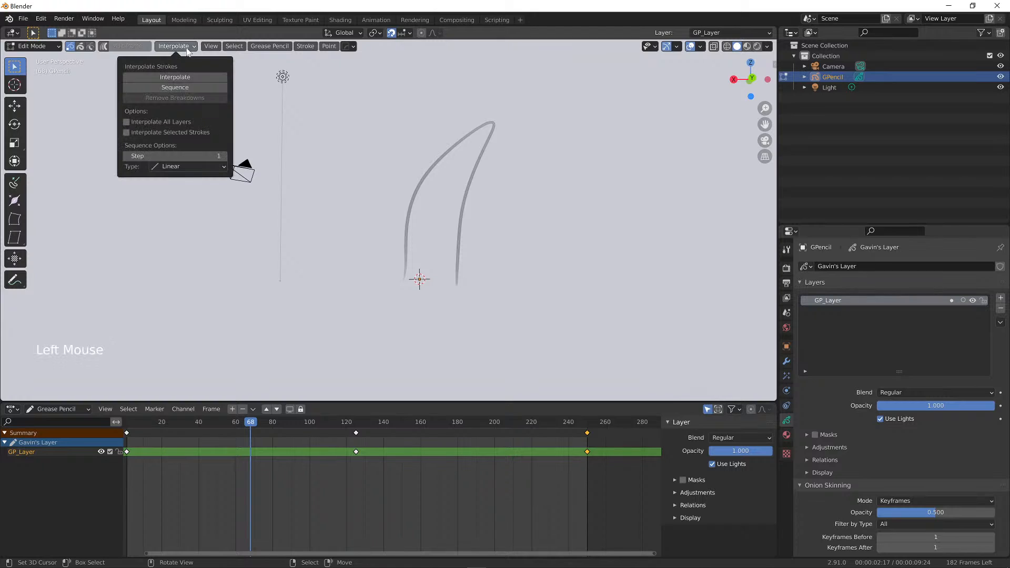
left_click(40, 47)
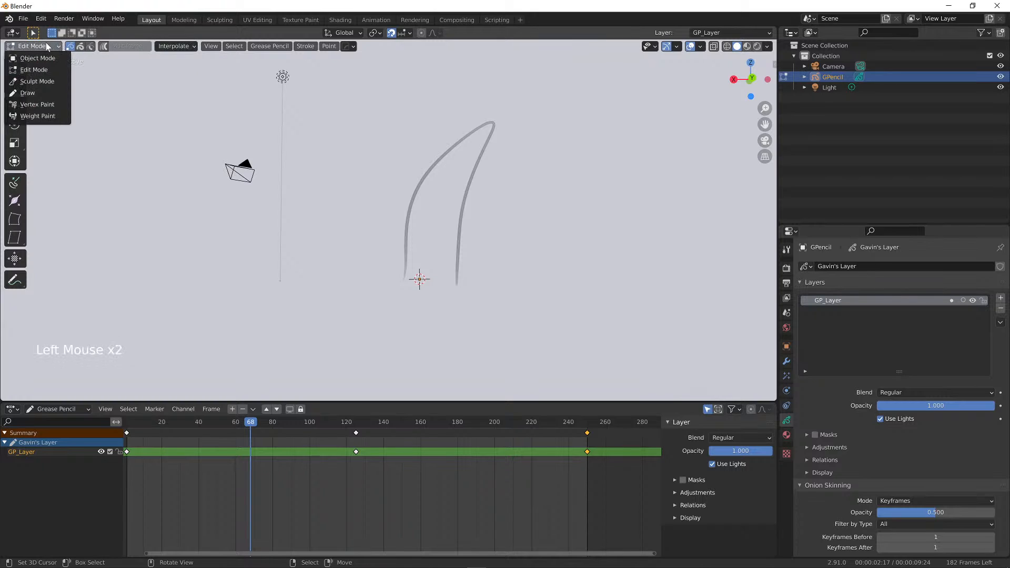
left_click(37, 94)
left_click(134, 48)
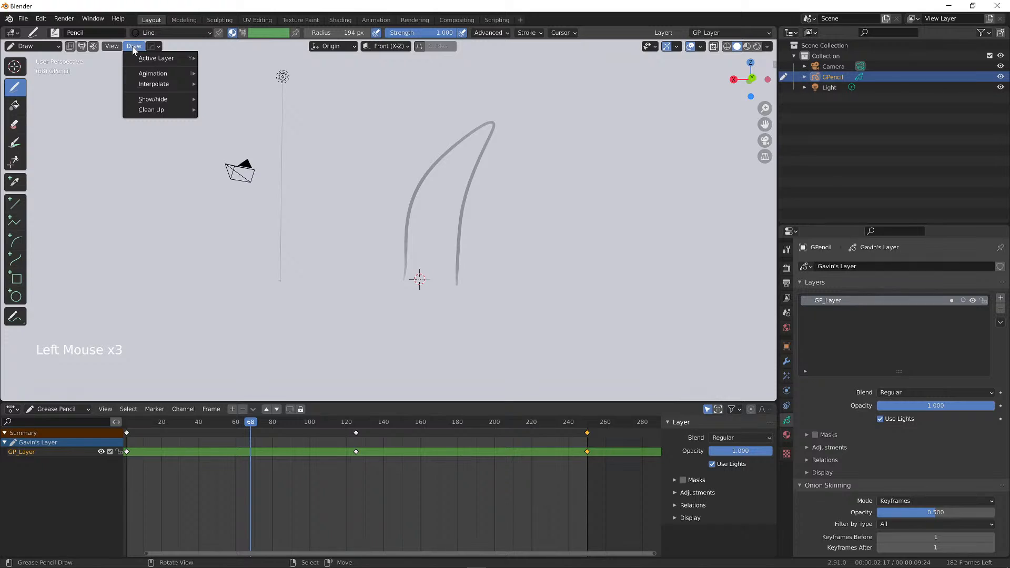
left_click(138, 46)
mouse_move(155, 85)
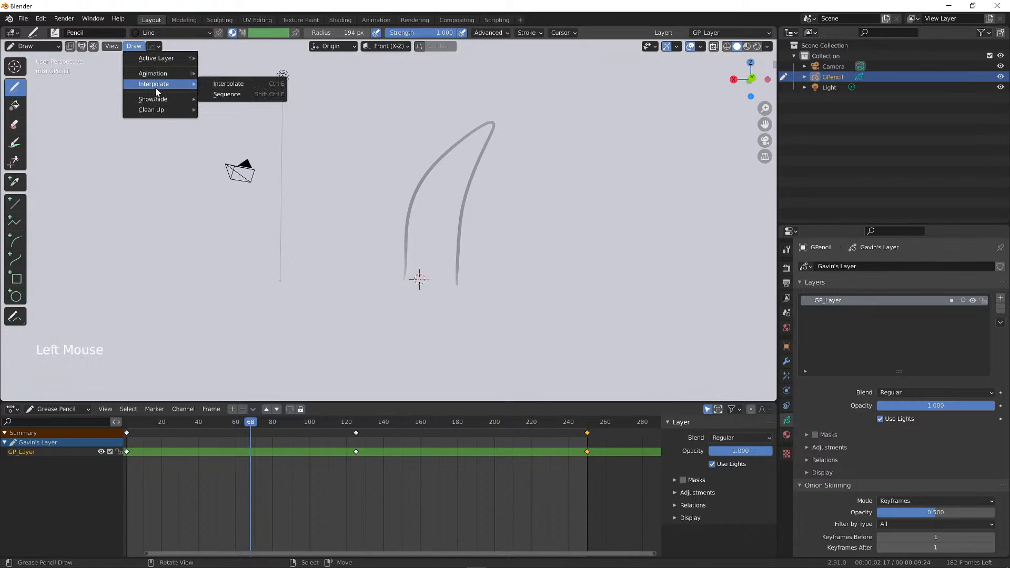
left_click(238, 95)
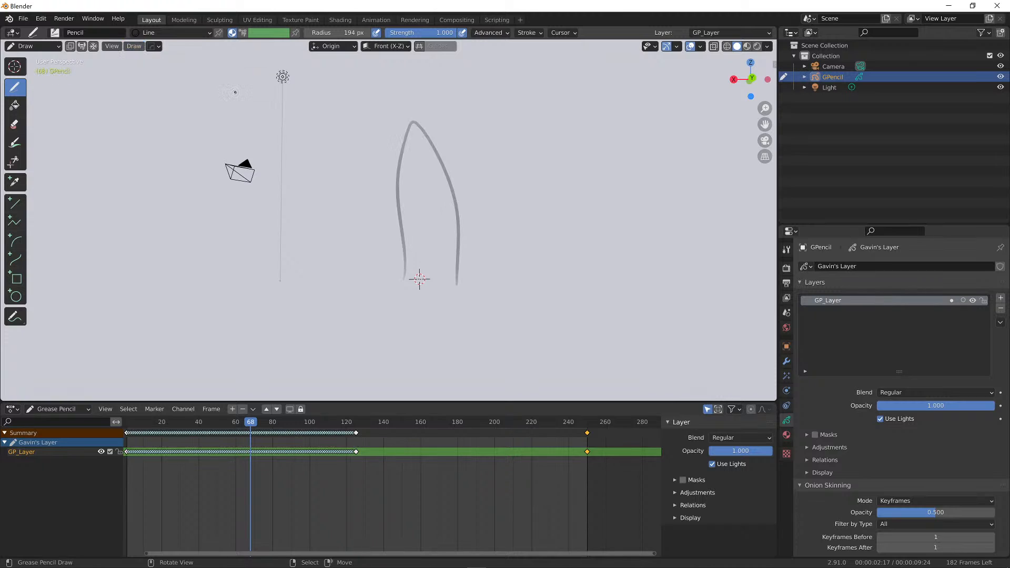
Move to frame 189 and interpolate the sequence between keyframes 125 and 250
mouse_move(258, 424)
left_mouse_down()
mouse_move(154, 421)
mouse_move(354, 416)
mouse_move(149, 410)
mouse_move(355, 413)
mouse_move(173, 413)
mouse_move(365, 408)
mouse_move(153, 403)
mouse_move(482, 400)
left_mouse_up()
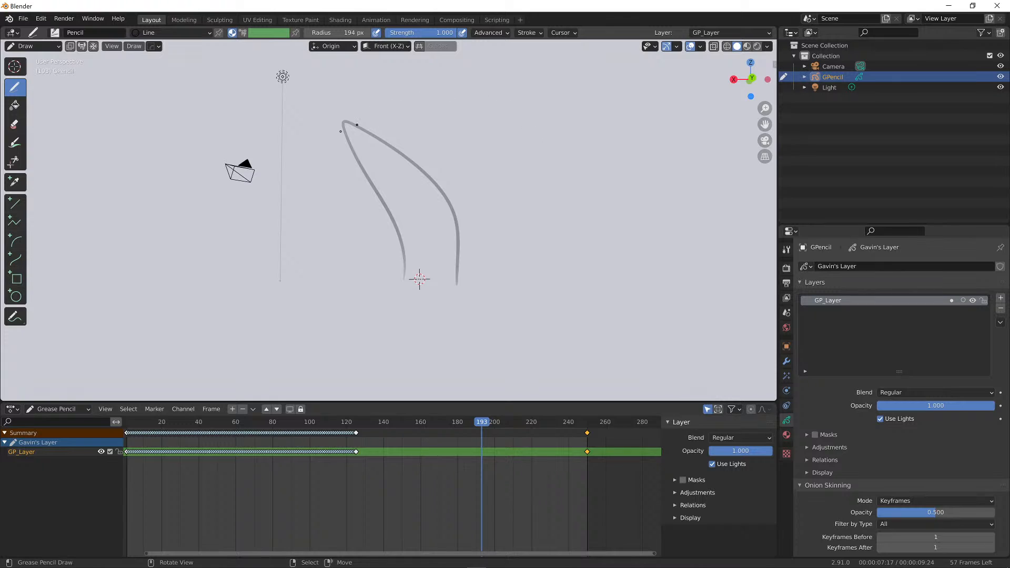
left_click_drag(481, 416, 475, 420)
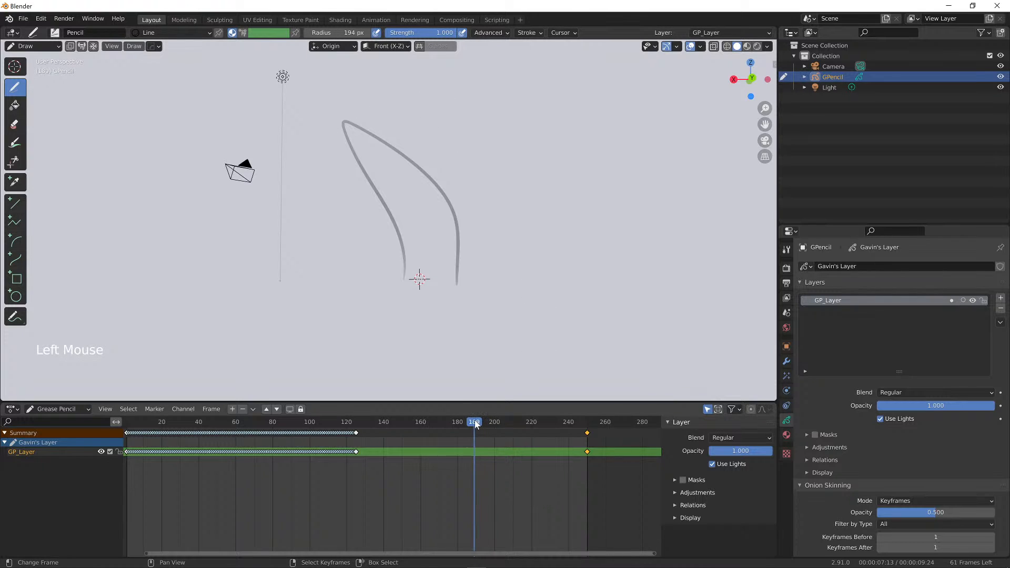
left_click(134, 46)
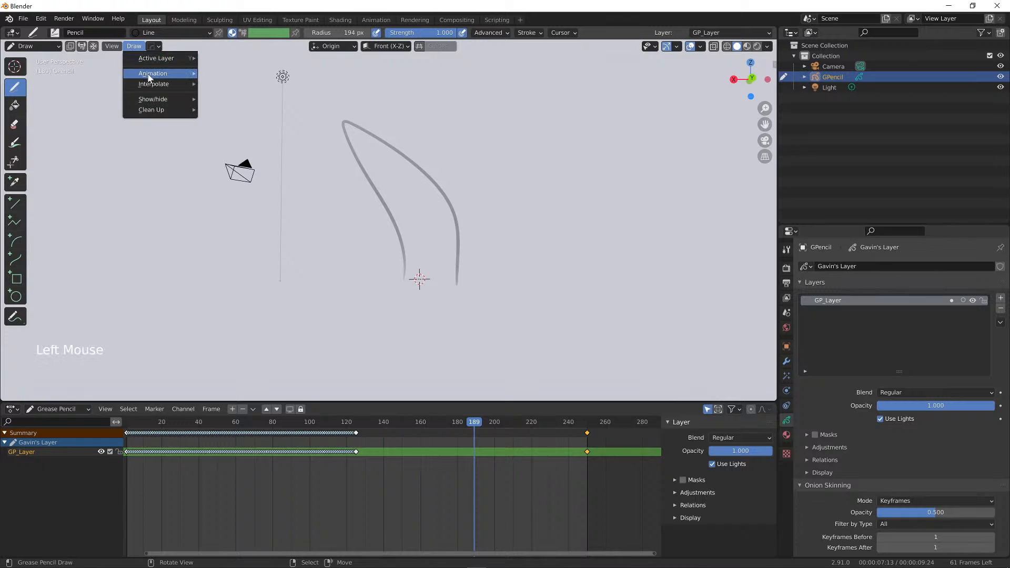
mouse_move(181, 86)
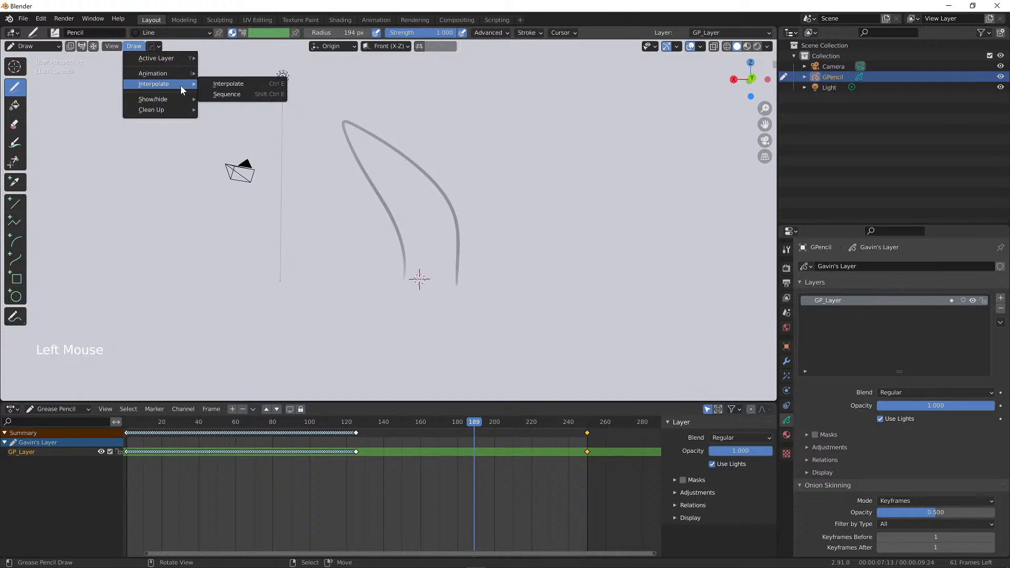
left_click(252, 95)
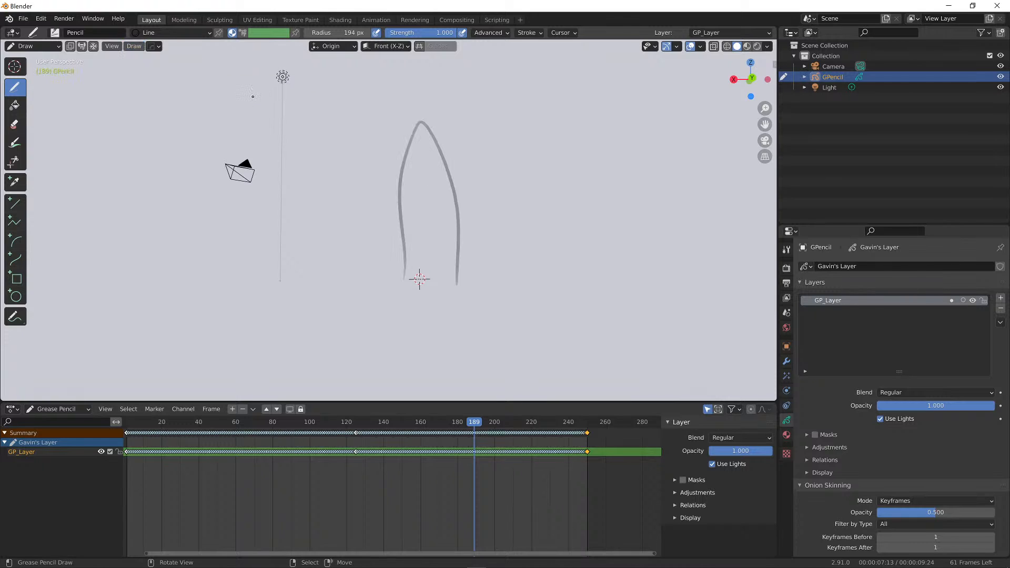
Play the horn animation and scrub through the timeline to check the interpolated frames
mouse_move(337, 421)
left_mouse_down()
mouse_move(323, 415)
mouse_move(417, 409)
mouse_move(292, 415)
left_mouse_up()
key("space")
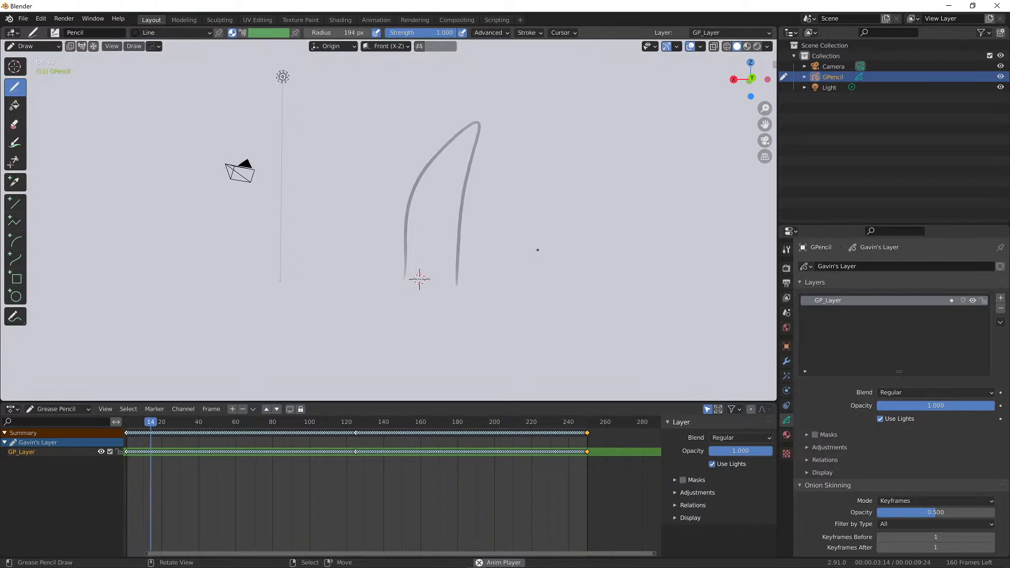
key("space")
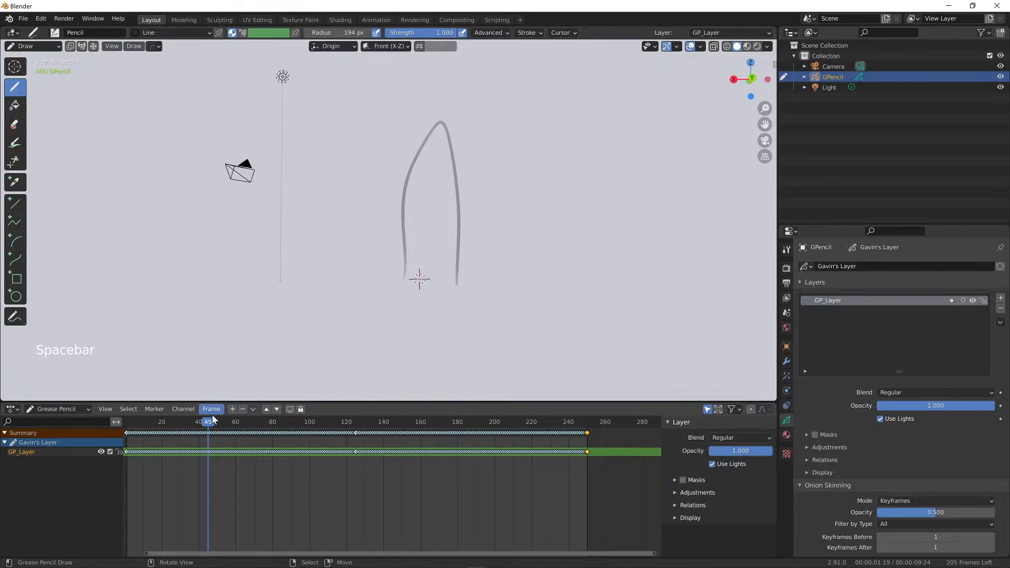
left_click(207, 422)
mouse_move(207, 425)
left_mouse_down()
mouse_move(158, 422)
mouse_move(442, 422)
mouse_move(315, 415)
mouse_move(598, 404)
mouse_move(428, 416)
left_mouse_up()
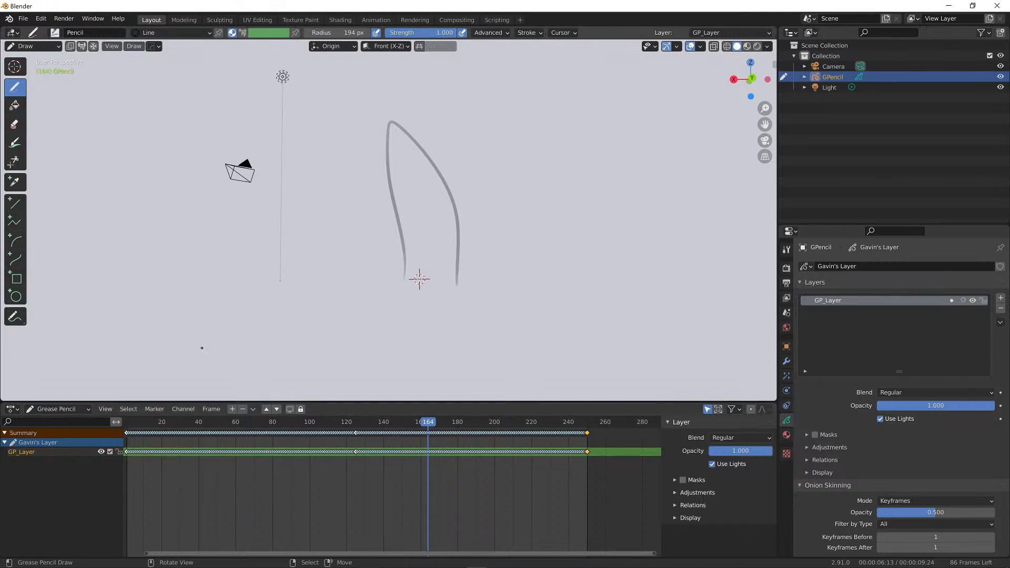
Create a new 2D Animation file without saving the changes to the horn file
left_click(23, 18)
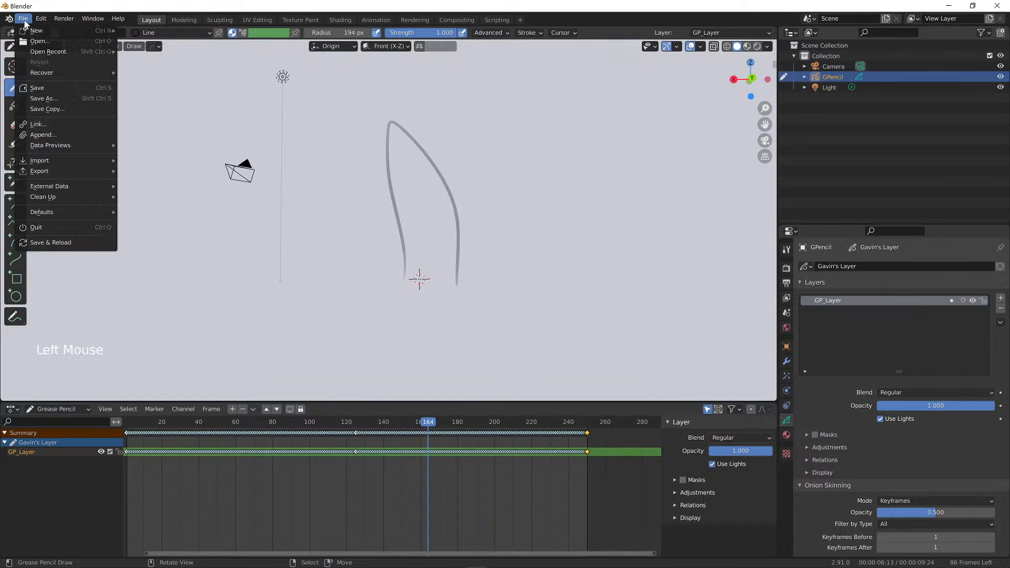
mouse_move(29, 31)
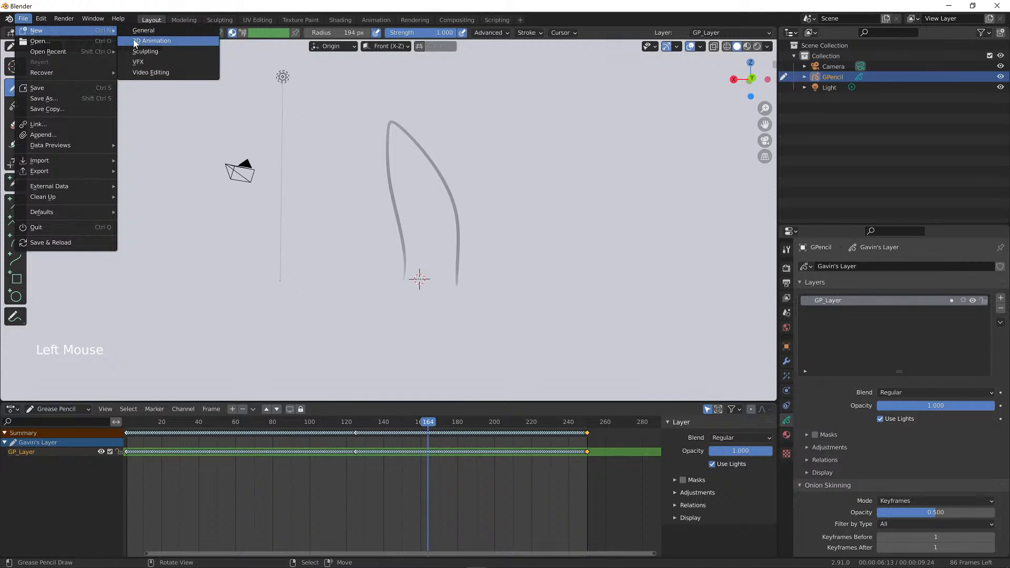
left_click(172, 43)
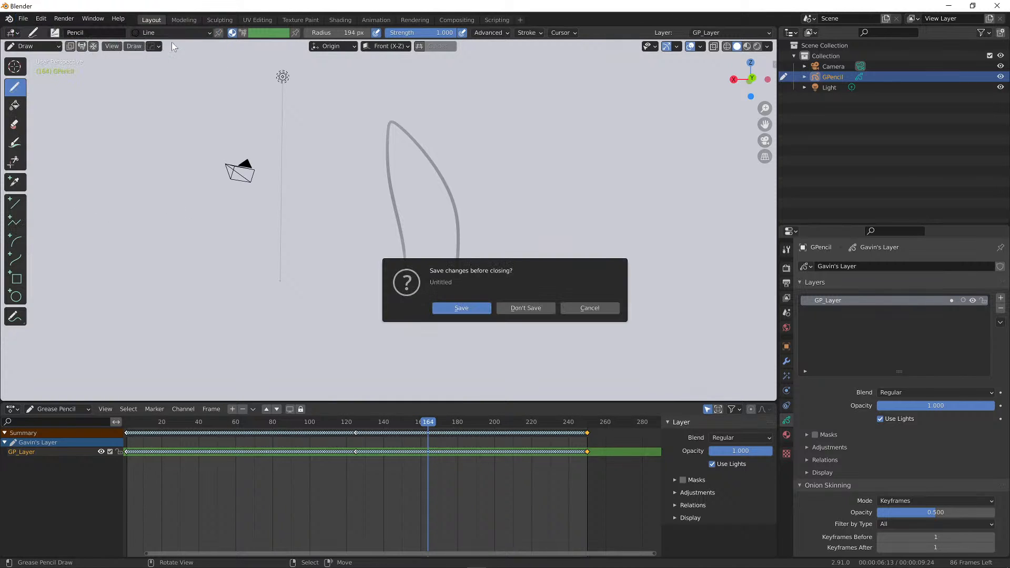
left_click(518, 308)
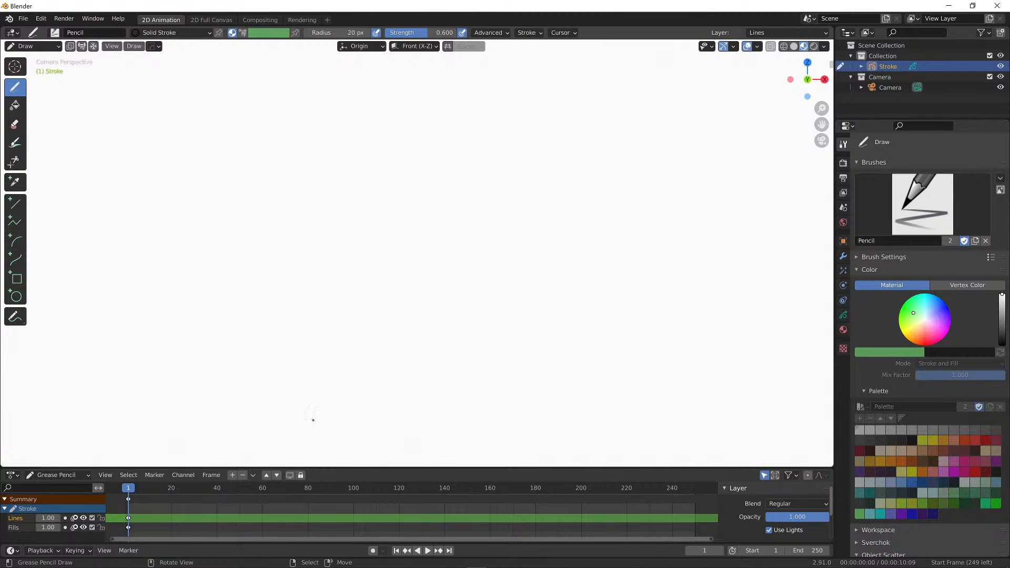
Enlarge the dope sheet area, keep it in Grease Pencil mode, and set the viewport shading to Solid
left_click_drag(334, 467, 338, 390)
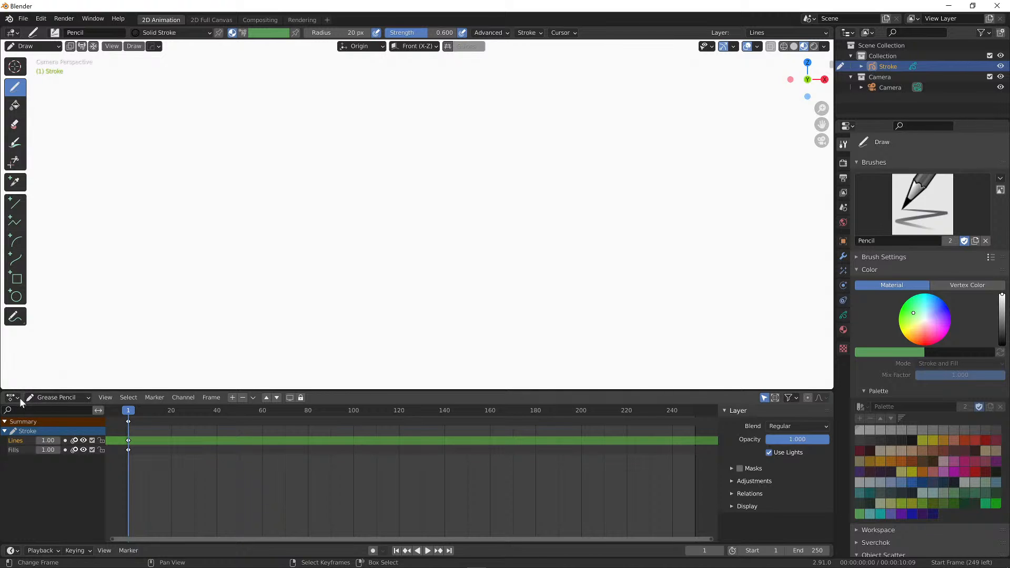
left_click(52, 398)
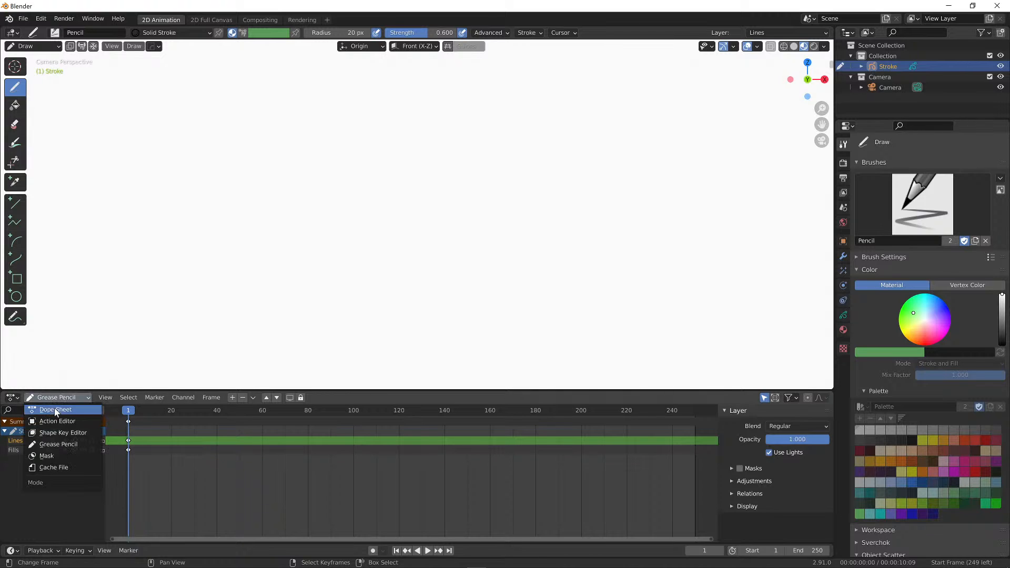
left_click(59, 444)
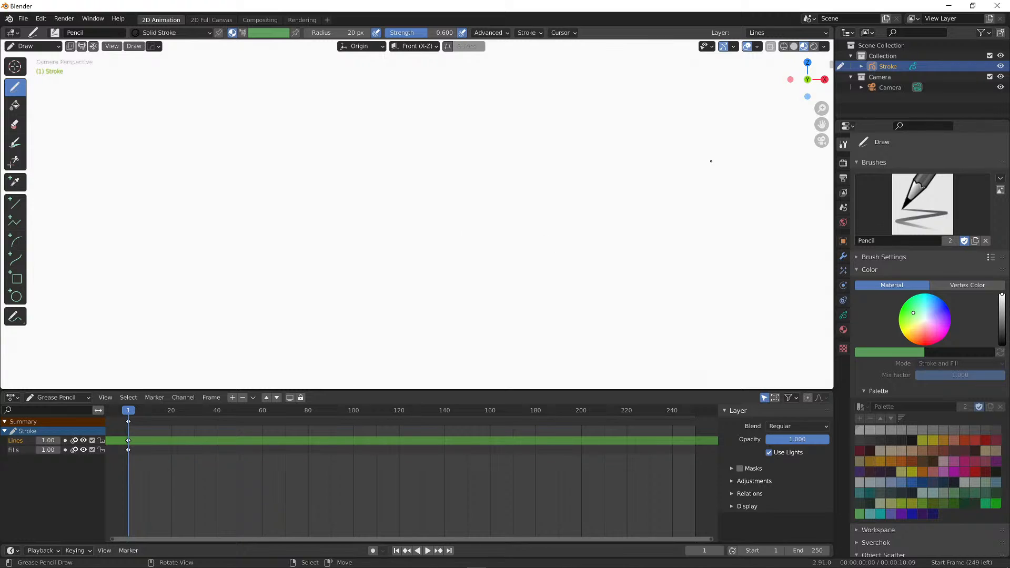
left_click(824, 46)
left_click(794, 46)
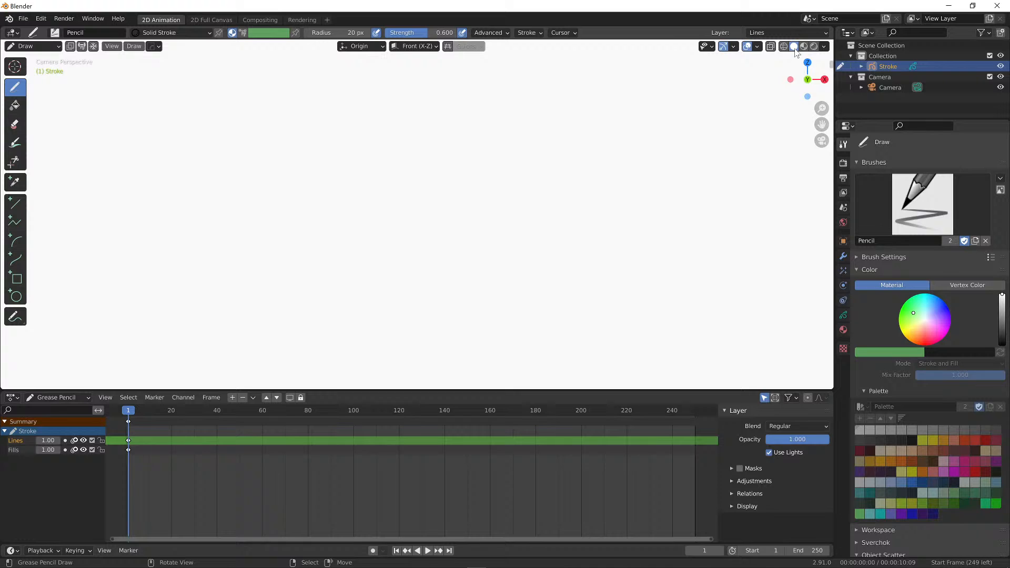
left_click(825, 46)
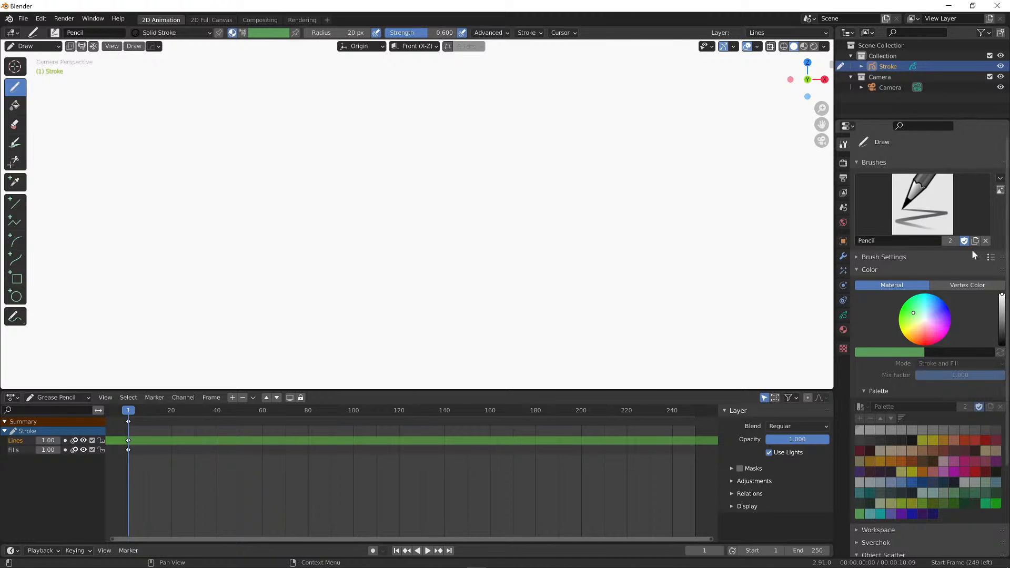
Look through the Draw tool's brush, color and palette settings in the properties and the viewport sidebar
scroll(930, 489, "down", 5)
scroll(930, 476, "up", 5)
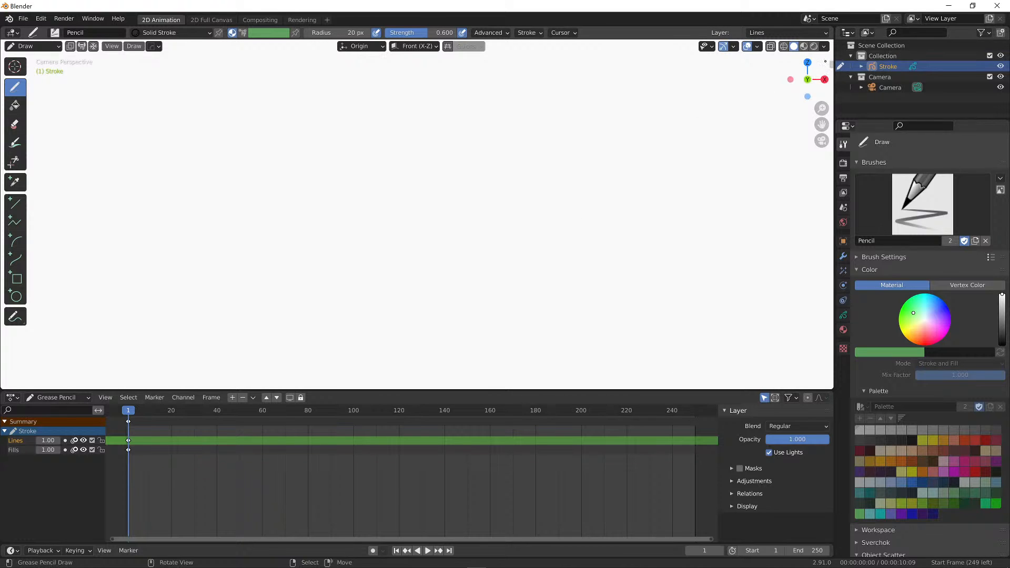
key("n")
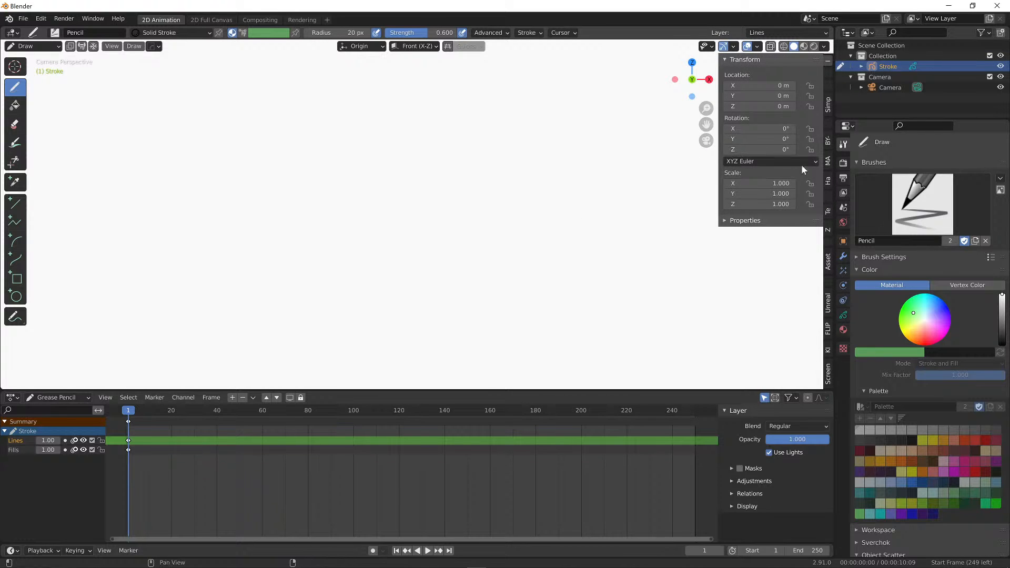
left_click(828, 71)
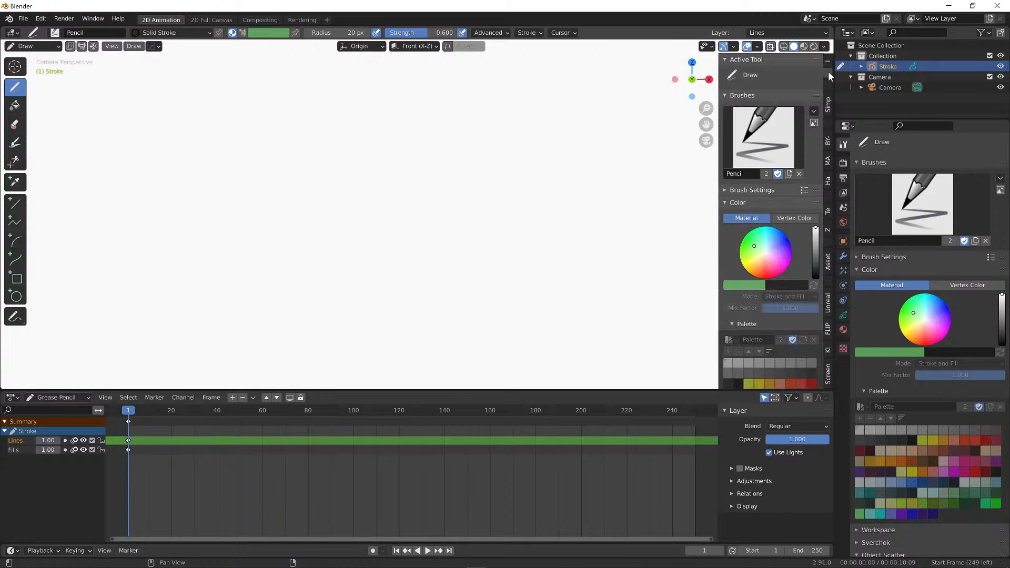
scroll(764, 232, "down", 10)
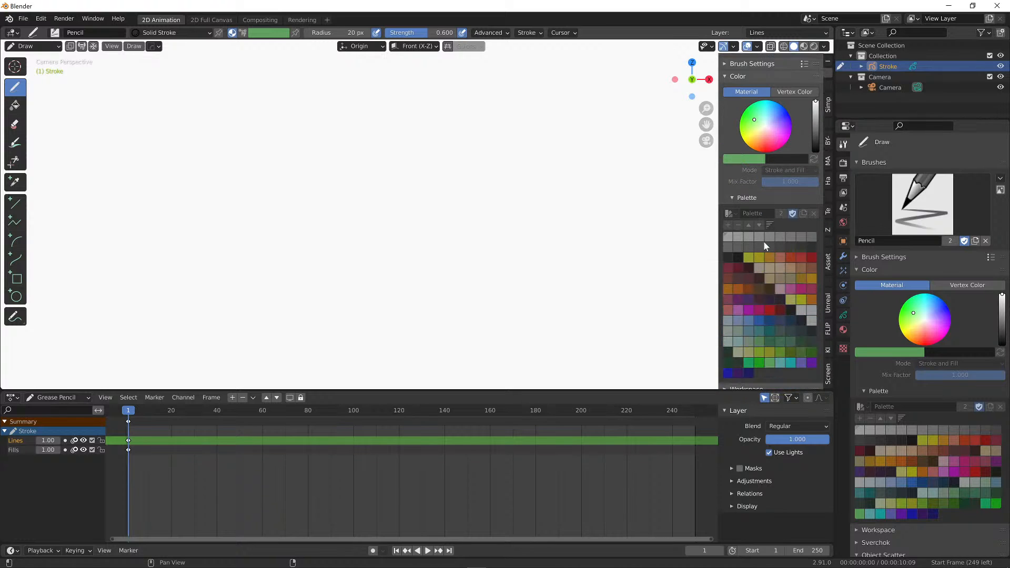
scroll(762, 238, "up", 8)
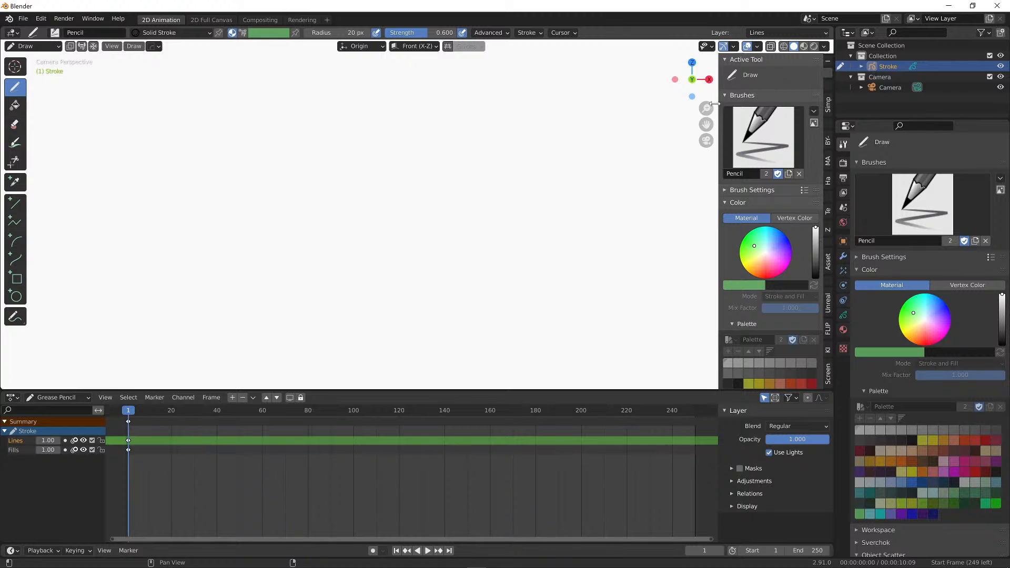
key("n")
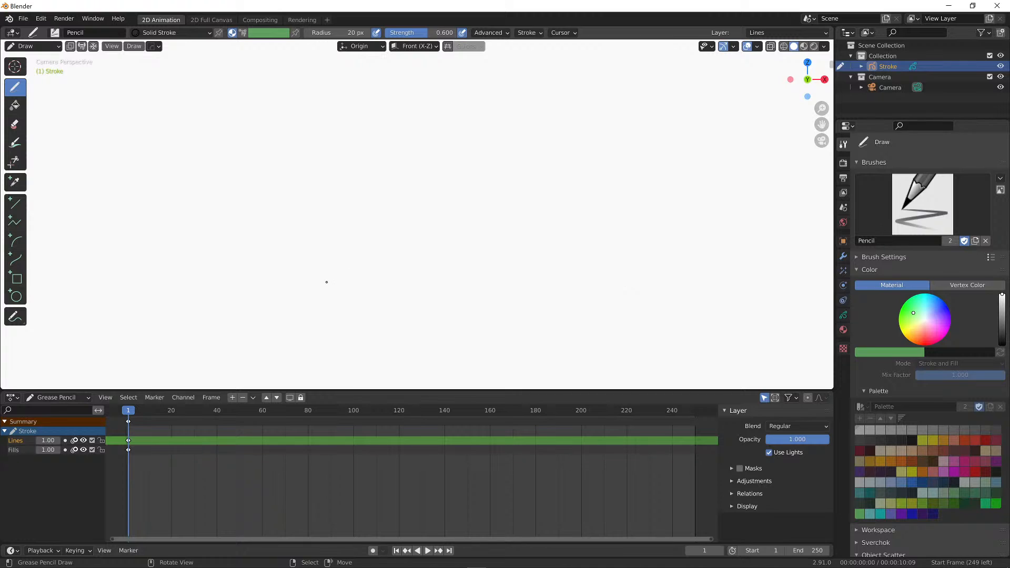
Draw freehand zigzag and arc strokes on the canvas, view them outside the camera, and return to the camera view
mouse_move(270, 308)
left_mouse_down()
mouse_move(338, 237)
mouse_move(474, 193)
mouse_move(612, 212)
mouse_move(426, 344)
left_mouse_up()
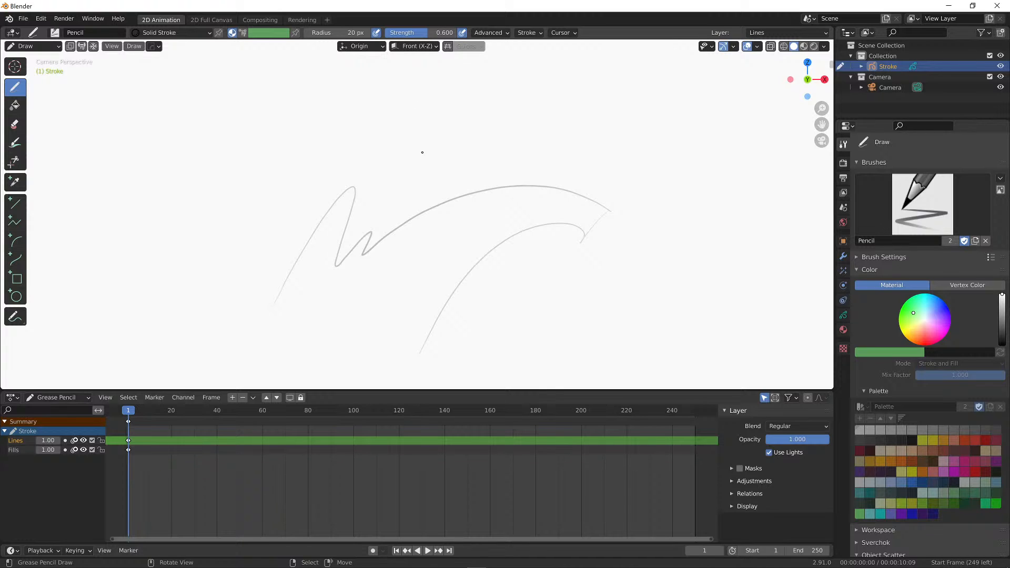
key("KP_1")
mouse_move(388, 116)
middle_mouse_down()
mouse_move(327, 174)
mouse_move(442, 187)
mouse_move(345, 198)
mouse_move(338, 173)
mouse_move(464, 185)
mouse_move(388, 188)
mouse_move(504, 188)
mouse_move(564, 148)
mouse_move(564, 158)
mouse_move(563, 142)
mouse_move(481, 128)
mouse_move(464, 149)
middle_mouse_up()
scroll(469, 148, "up", 3)
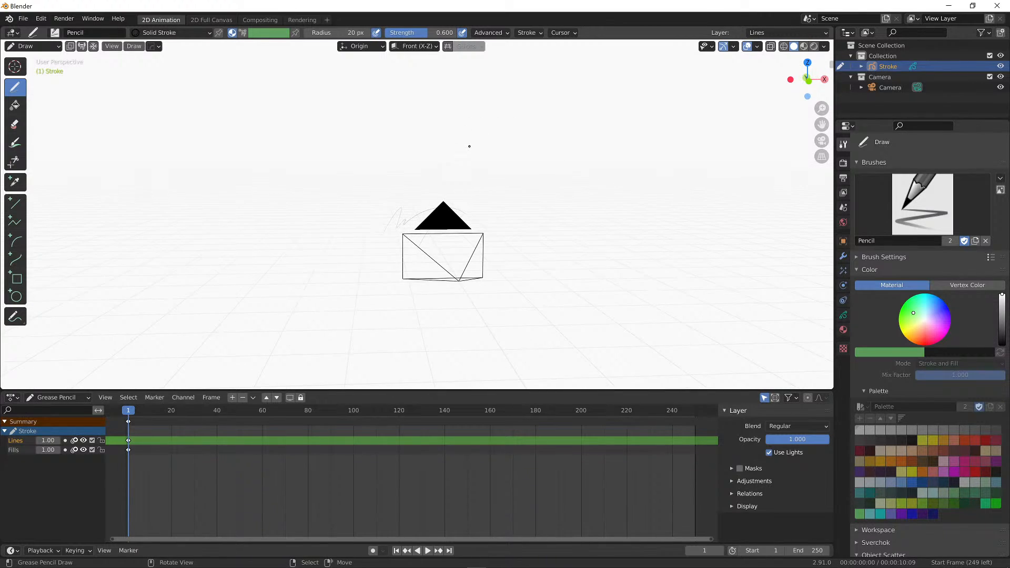
key("KP_0")
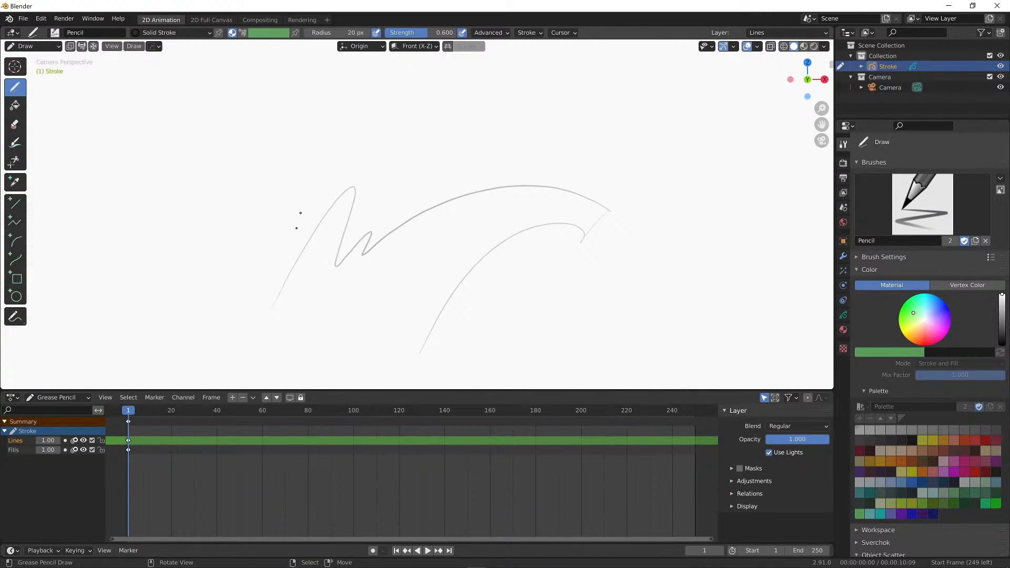
Sketch a rough cartoon head with construction circles, ear, nose, eyes, eyebrows and mouth beside the zigzag strokes
left_click_drag(172, 152, 263, 258)
mouse_move(269, 149)
left_mouse_down()
mouse_move(278, 129)
mouse_move(292, 160)
left_mouse_up()
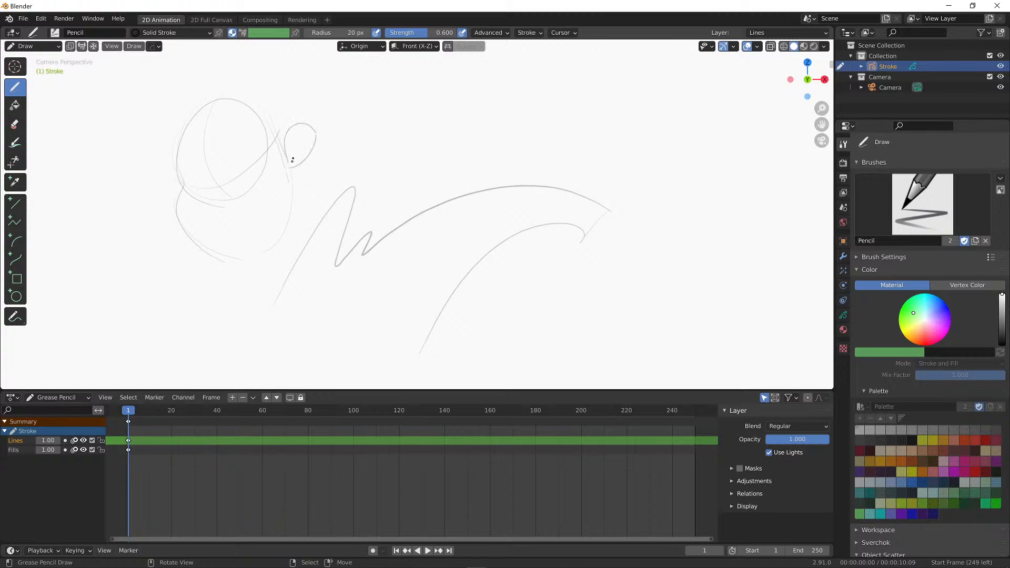
mouse_move(284, 216)
left_mouse_down()
mouse_move(247, 251)
mouse_move(282, 195)
left_mouse_up()
left_click_drag(200, 203, 231, 200)
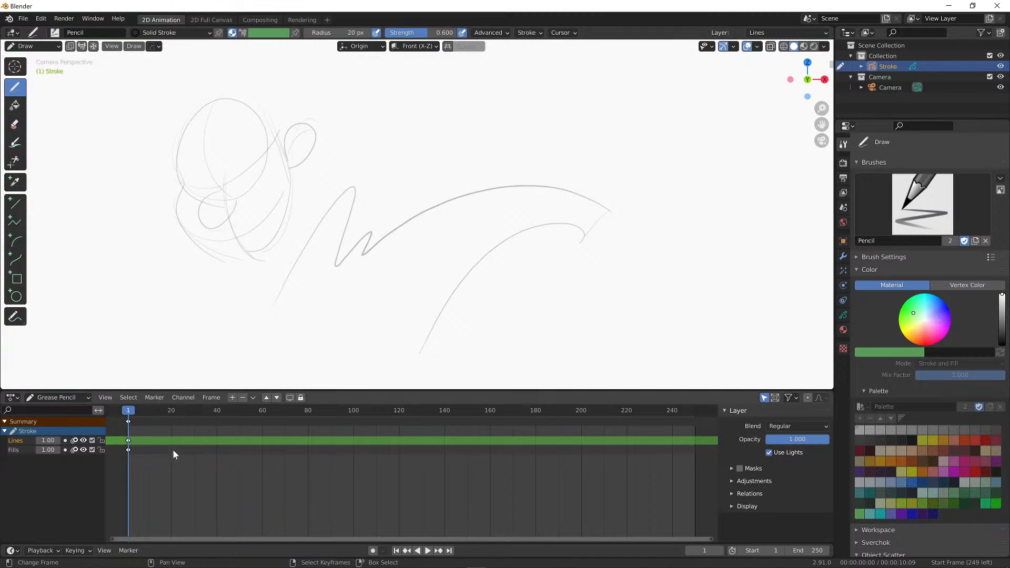
left_click_drag(233, 171, 239, 169)
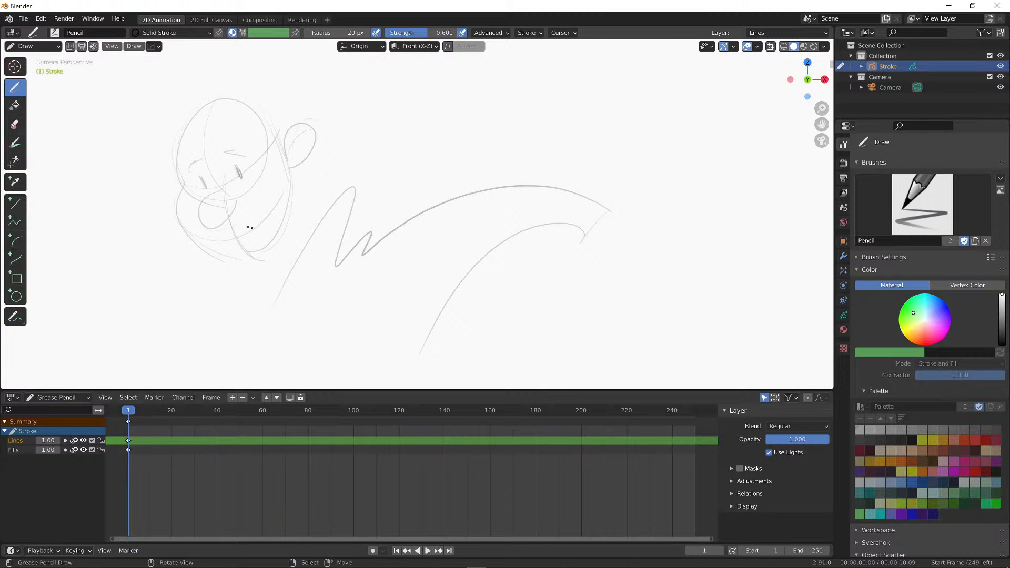
mouse_move(254, 205)
left_mouse_down()
mouse_move(282, 198)
mouse_move(225, 229)
left_mouse_up()
Add a new layer above the sketch's layer and rename the Lines layer as Roughs
left_click(232, 398)
double_click(20, 450)
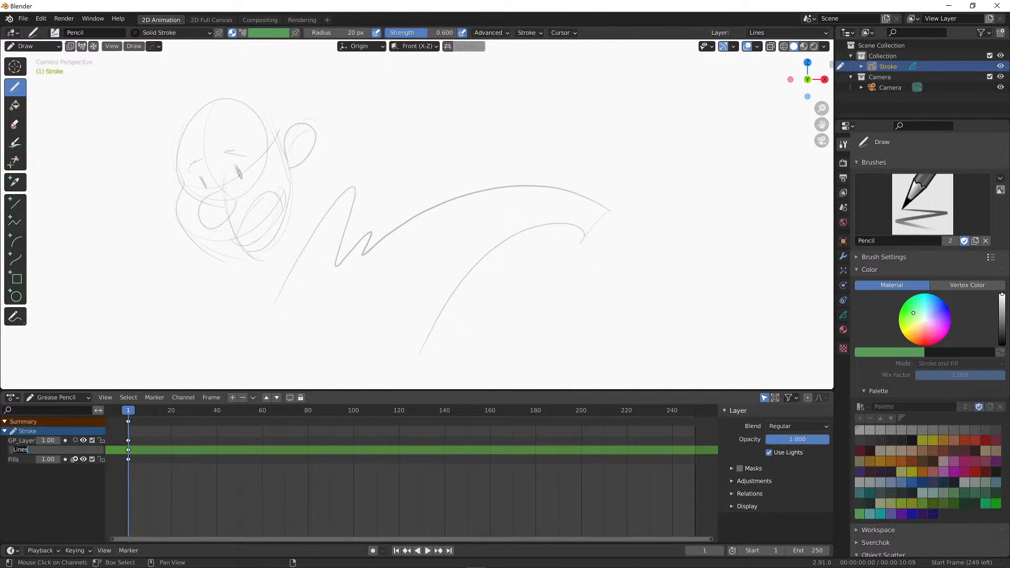
type("Roughs")
key("Return")
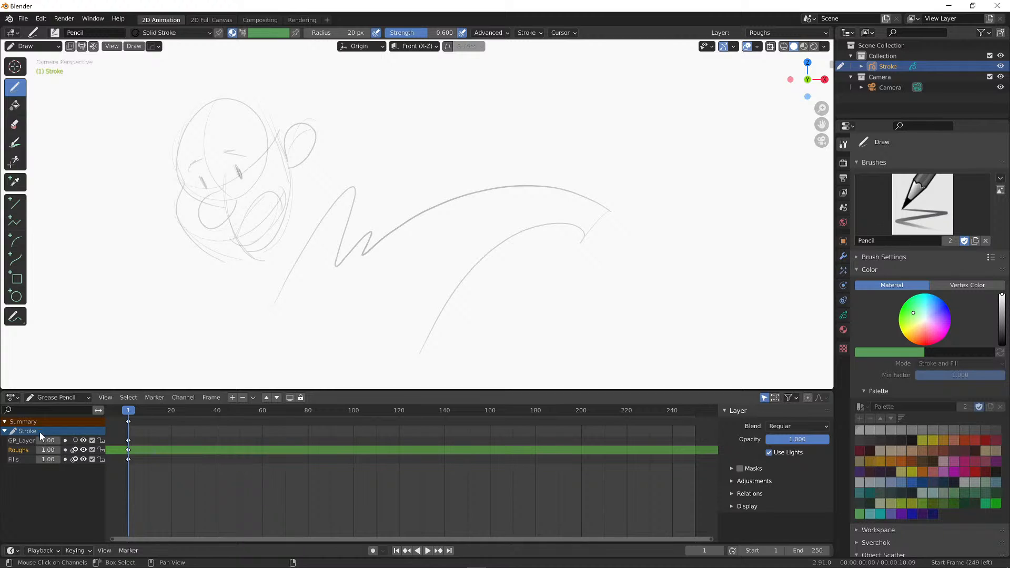
Lower the Roughs layer's opacity to 0.30 and make the new GP_Layer the active layer
left_click_drag(52, 450, 47, 450)
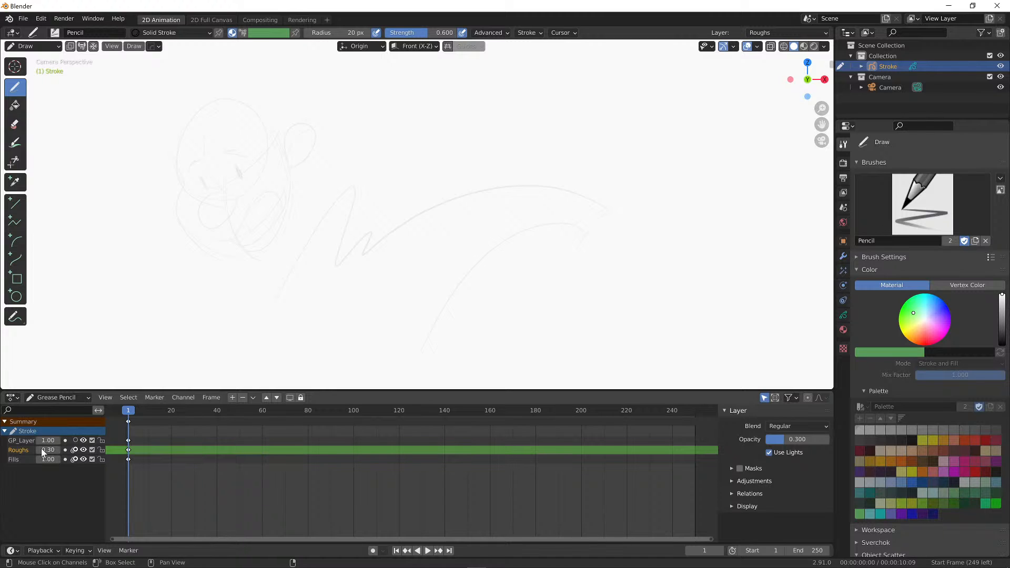
left_click(108, 398)
left_click(105, 398)
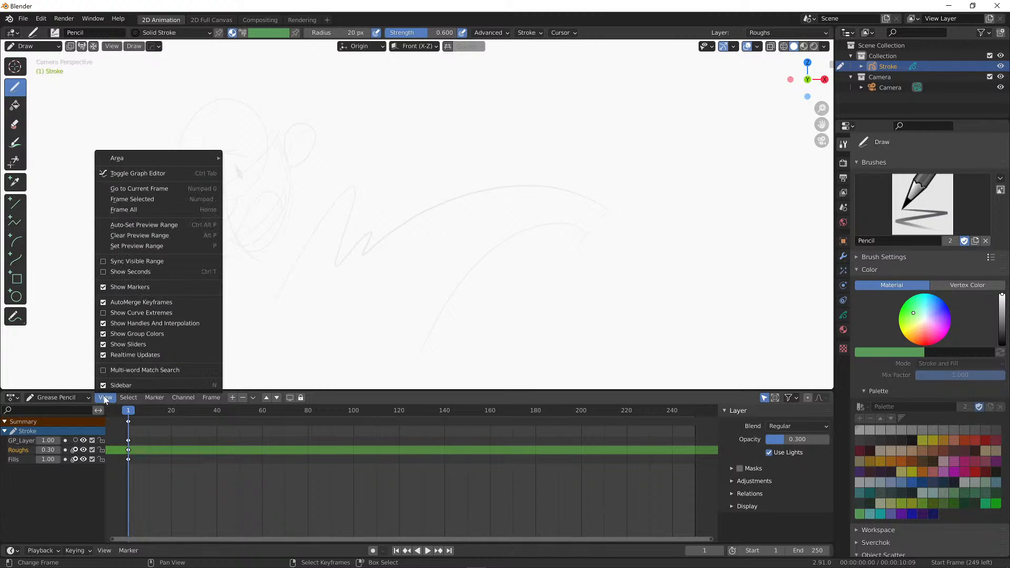
mouse_move(117, 398)
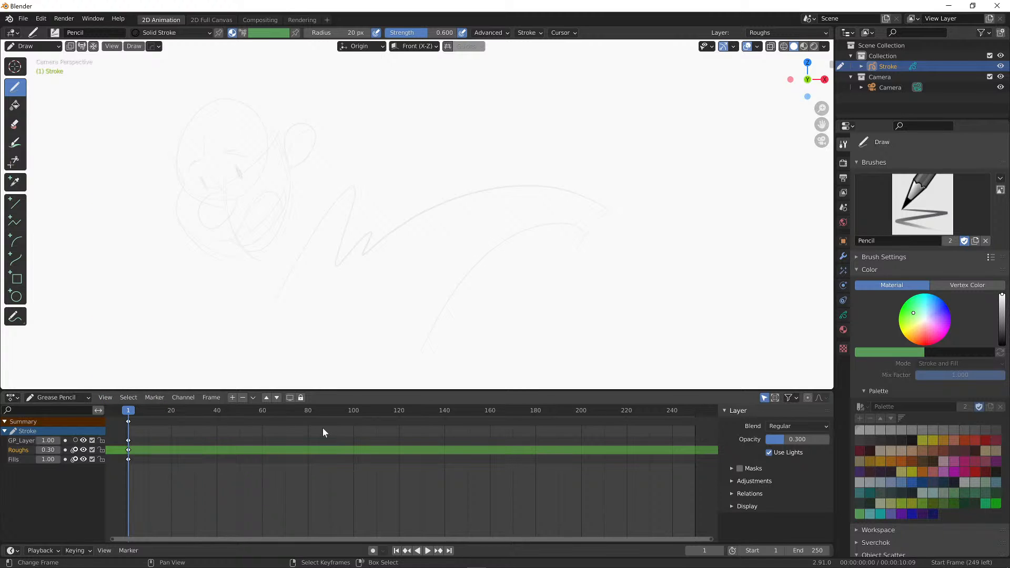
left_click(22, 442)
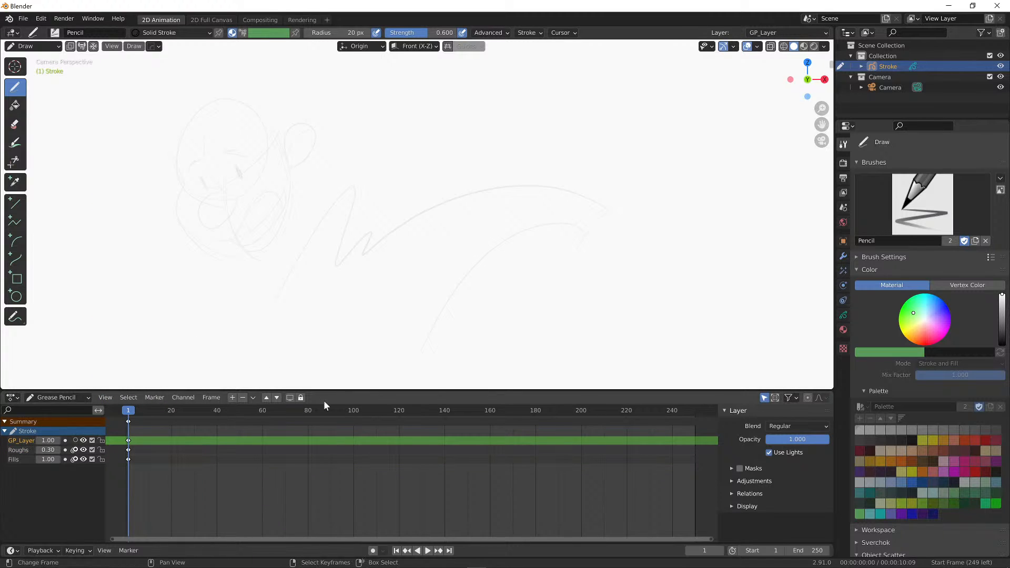
Set the Pencil brush's radius to 99 px and its strength to 1.000 for inking over the head sketch
left_click(844, 329)
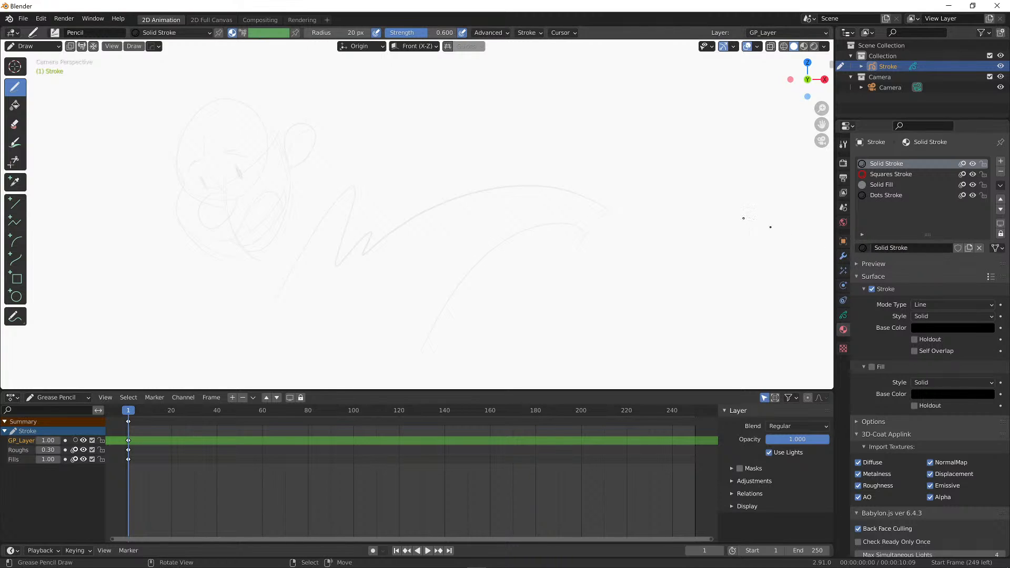
left_click_drag(315, 34, 476, 27)
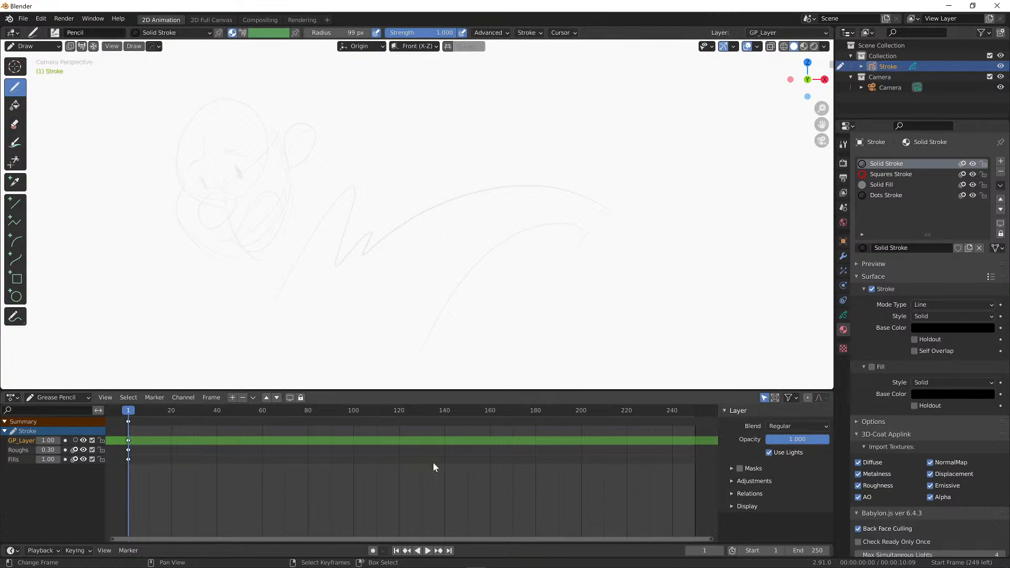
mouse_move(221, 153)
left_mouse_down("ctrl+alt")
mouse_move(225, 131)
mouse_move(421, 197)
left_mouse_up("ctrl+alt")
left_click_drag(343, 187, 401, 196, "alt+shift")
scroll(345, 187, "up", 3)
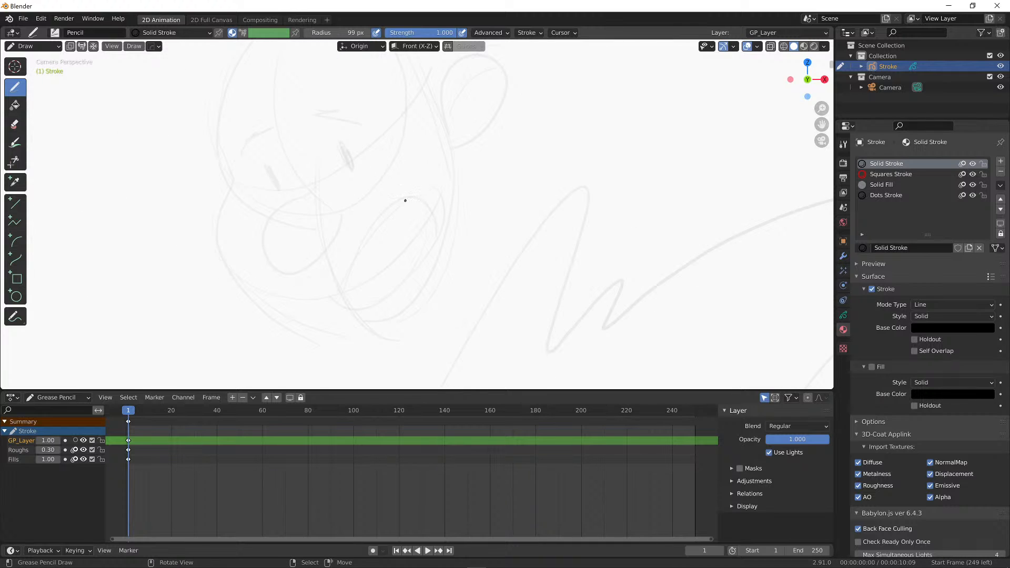
Try the maximized view on the viewport and the dope sheet, play the animation briefly, and return to frame 1
key("ctrl+space")
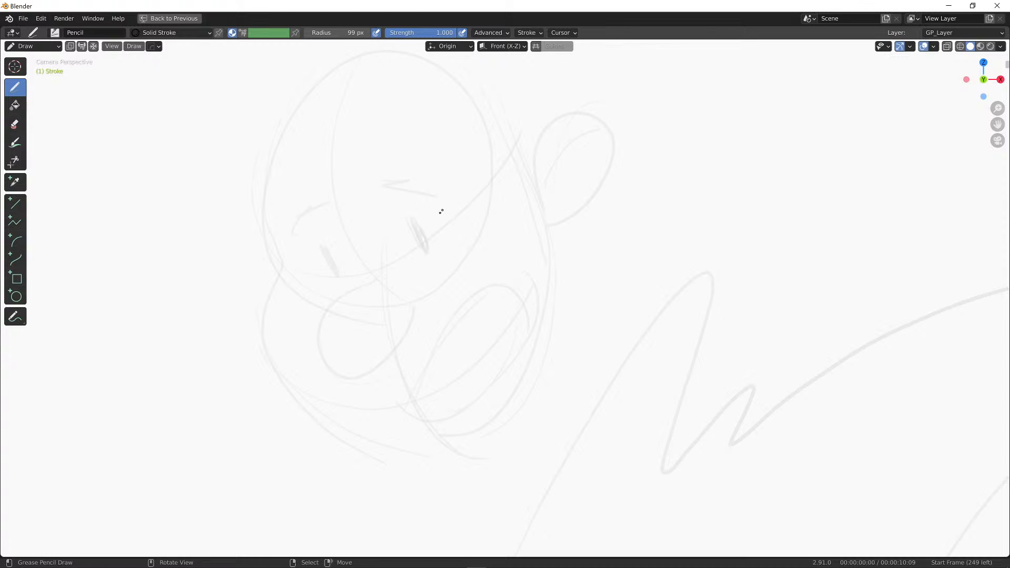
mouse_move(441, 212)
left_mouse_down("ctrl+alt")
mouse_move(399, 254)
mouse_move(458, 197)
mouse_move(447, 215)
mouse_move(461, 203)
mouse_move(449, 206)
left_mouse_up("ctrl+alt")
key("ctrl+space")
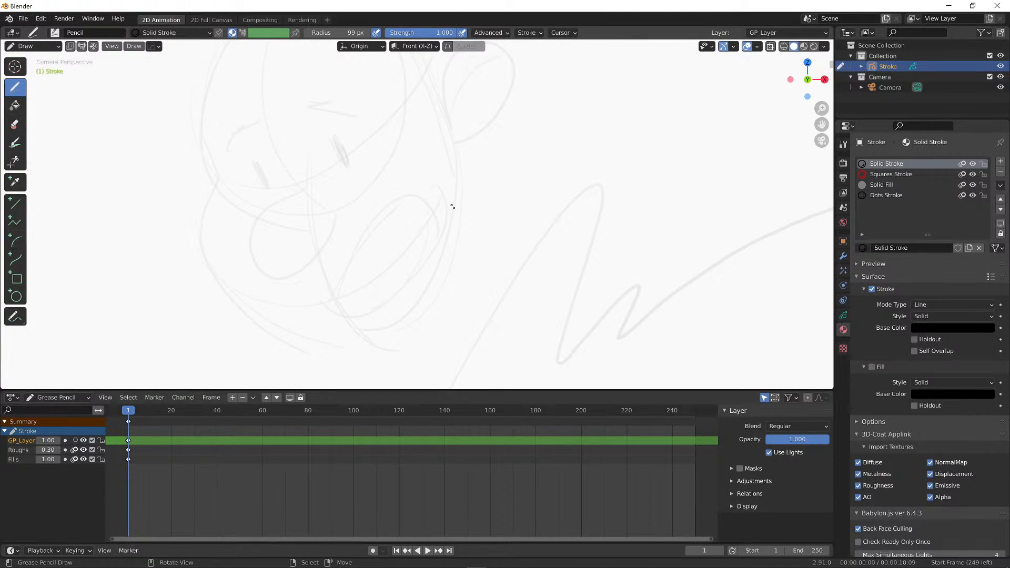
key("ctrl+space")
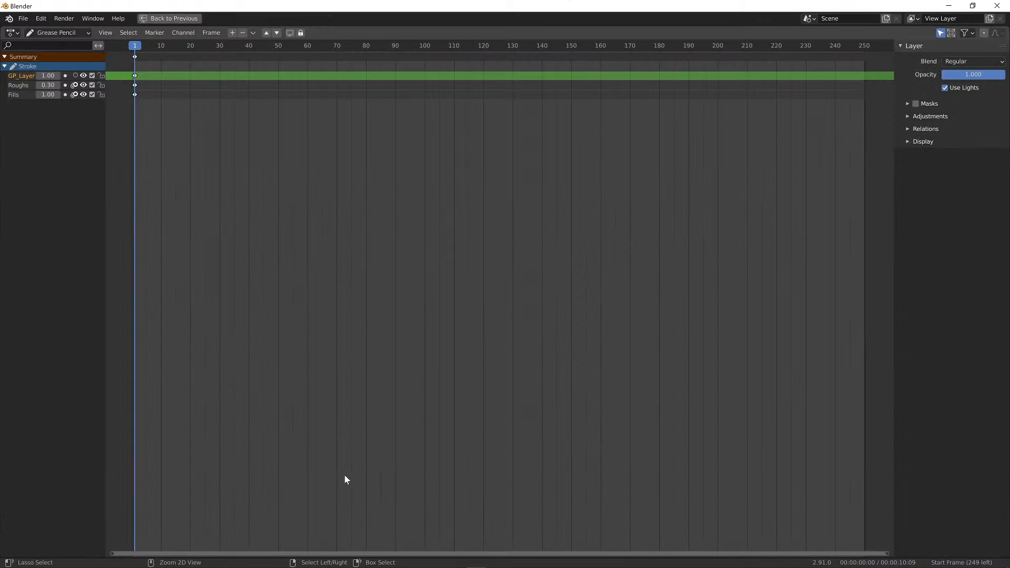
key("ctrl+space")
key("space")
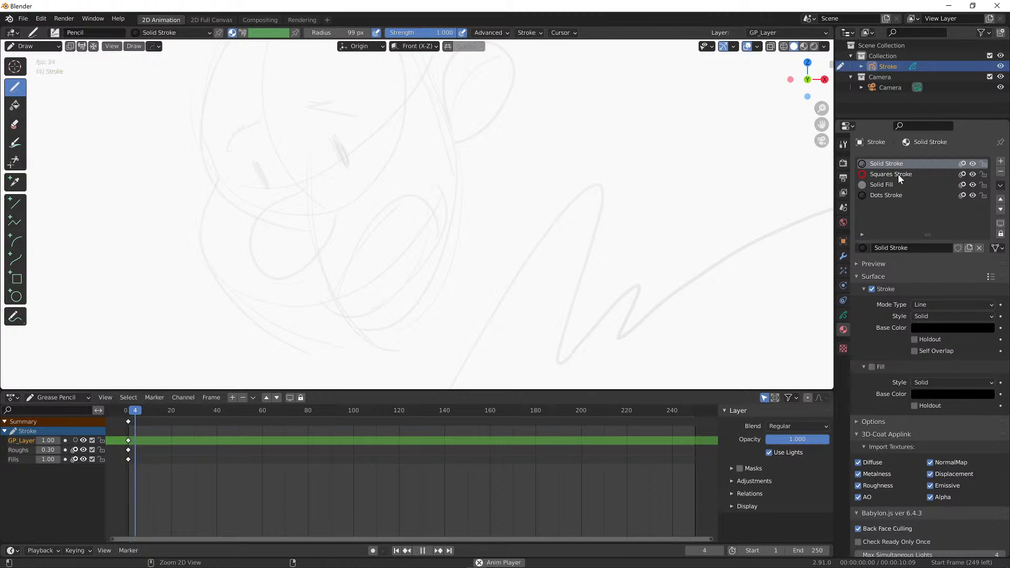
key("ctrl+space")
key("ctrl+space")
key("space")
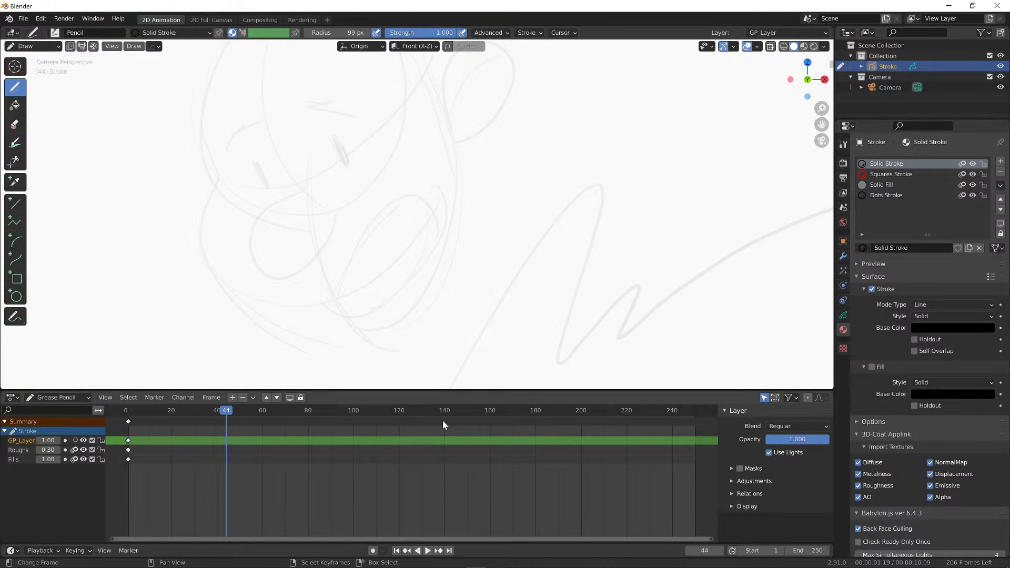
left_click_drag(222, 412, 128, 412)
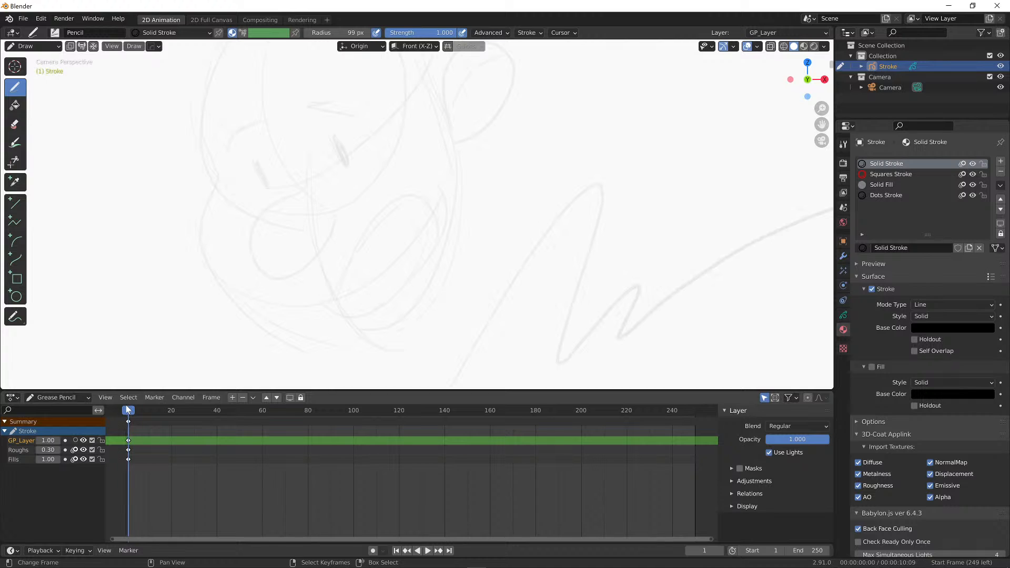
Try a thick arched stroke over the face's left eye and undo it
mouse_move(313, 163)
left_mouse_down("ctrl+alt")
mouse_move(334, 127)
mouse_move(474, 214)
mouse_move(505, 174)
left_mouse_up("ctrl+alt")
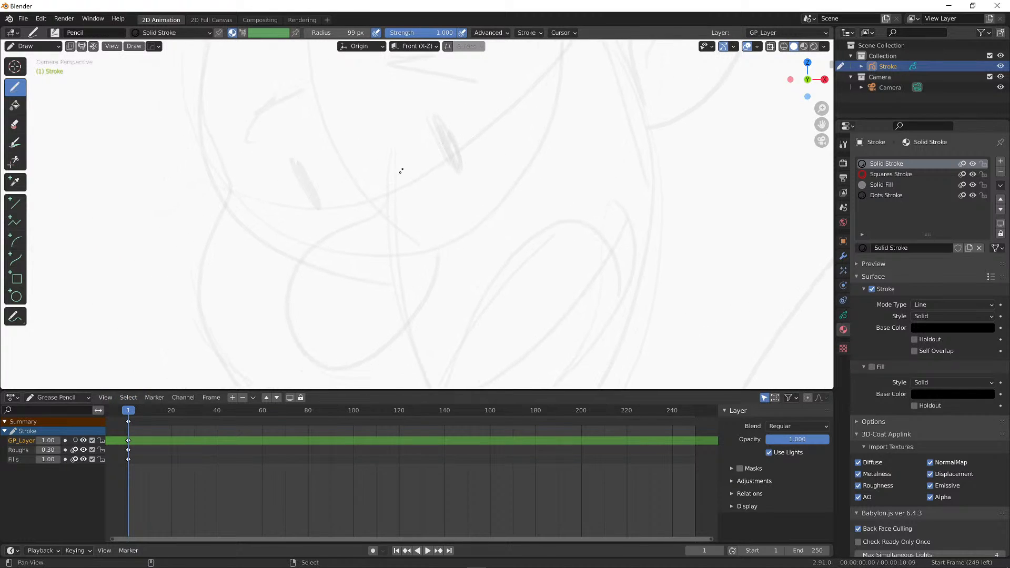
left_click_drag(384, 203, 445, 232, "alt+shift")
left_click_drag(364, 221, 388, 225)
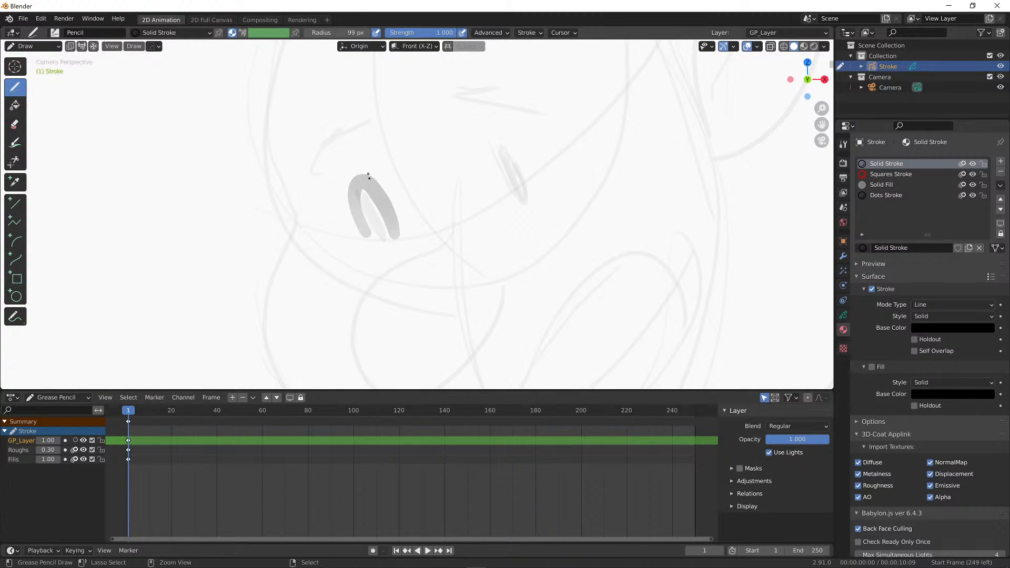
key("ctrl+z")
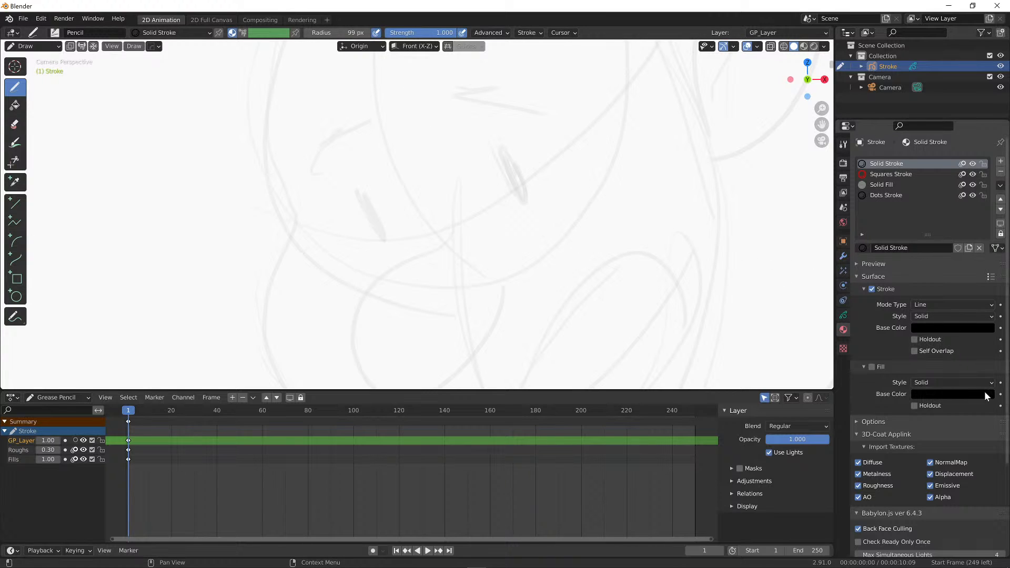
Set the onion skinning opacity to 1.000, test two strokes along the head's left edge, and undo them
left_click(843, 316)
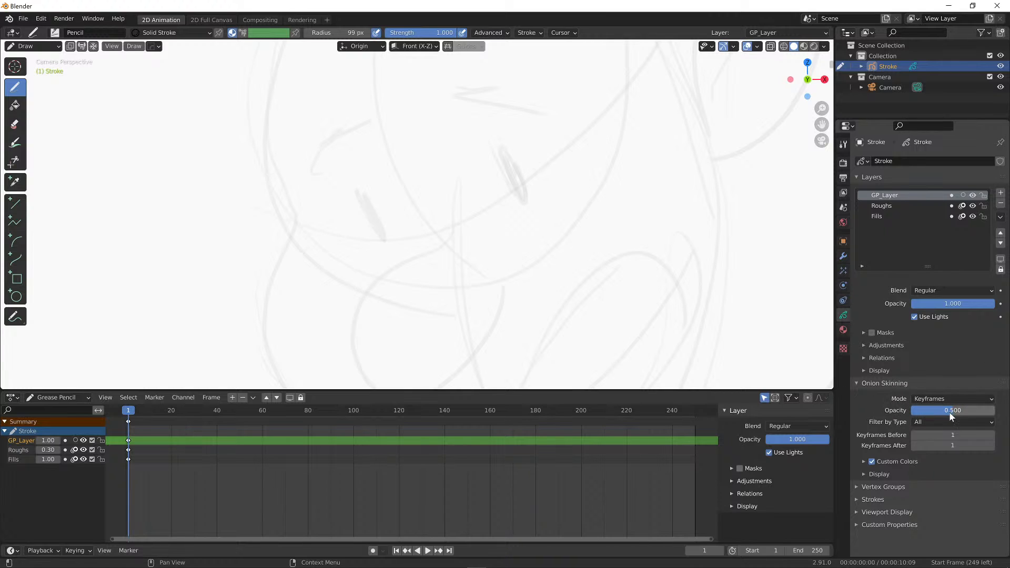
left_click_drag(950, 409, 1001, 411)
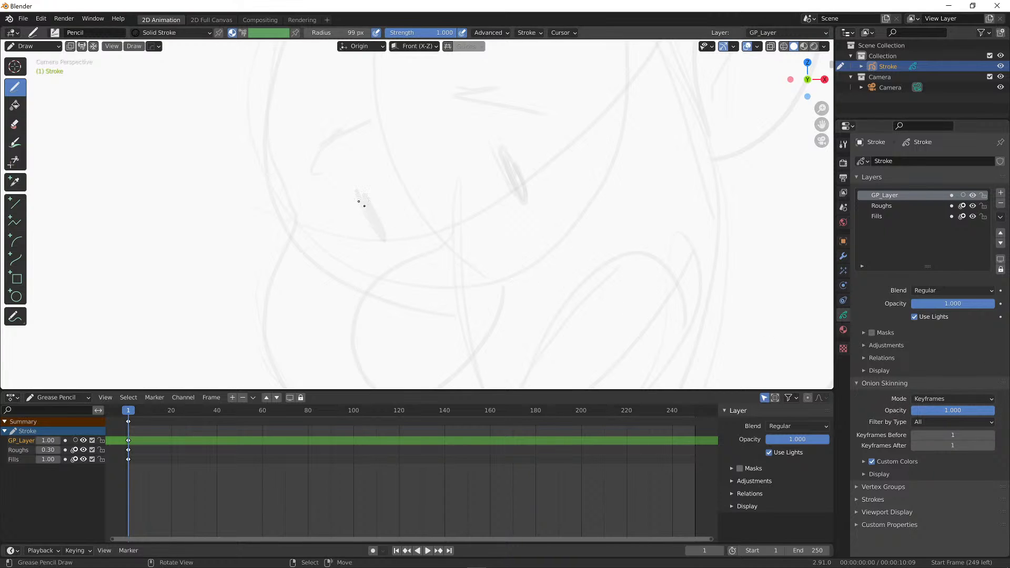
left_click_drag(269, 115, 299, 227)
left_click_drag(267, 131, 301, 228)
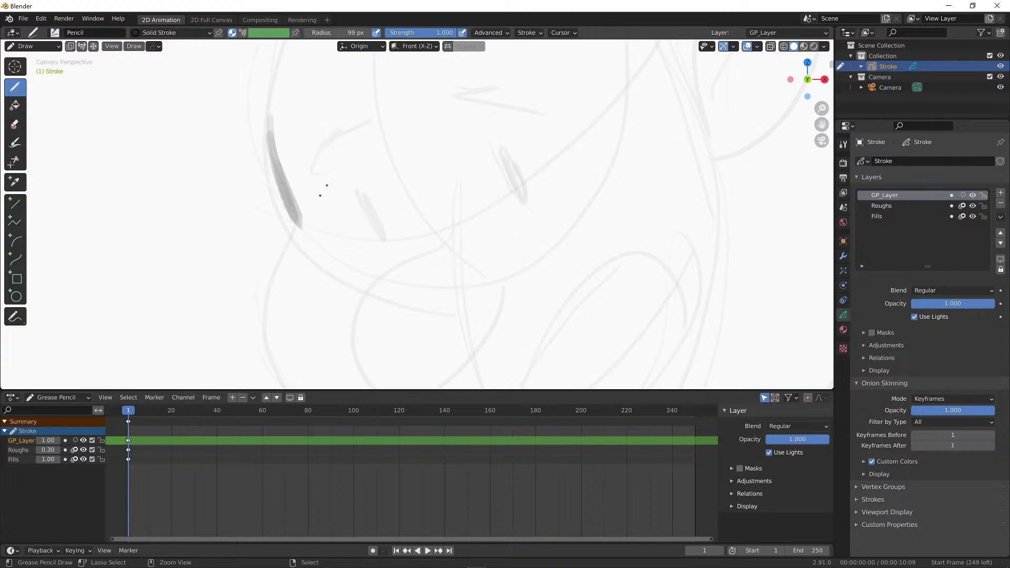
key("ctrl+z")
key("ctrl+z")
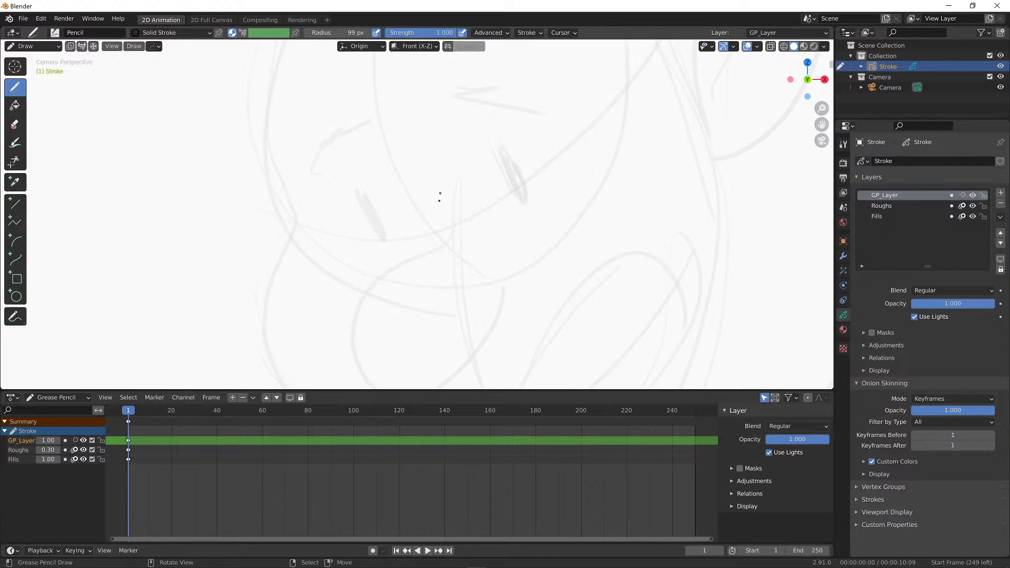
Look through the brush's Stroke and Advanced settings, and try a stroke across the face that is undone
left_click(529, 33)
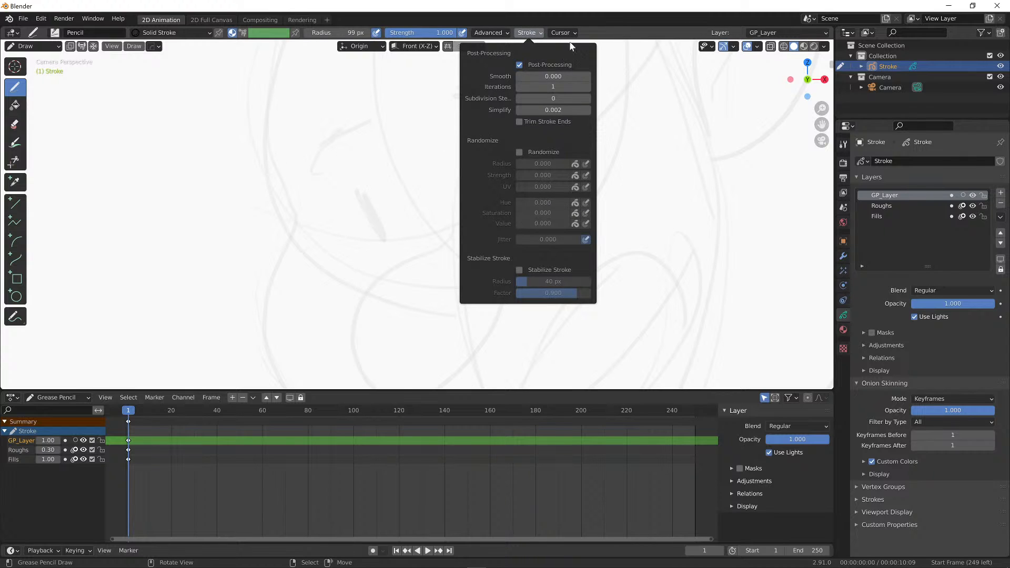
left_click(500, 34)
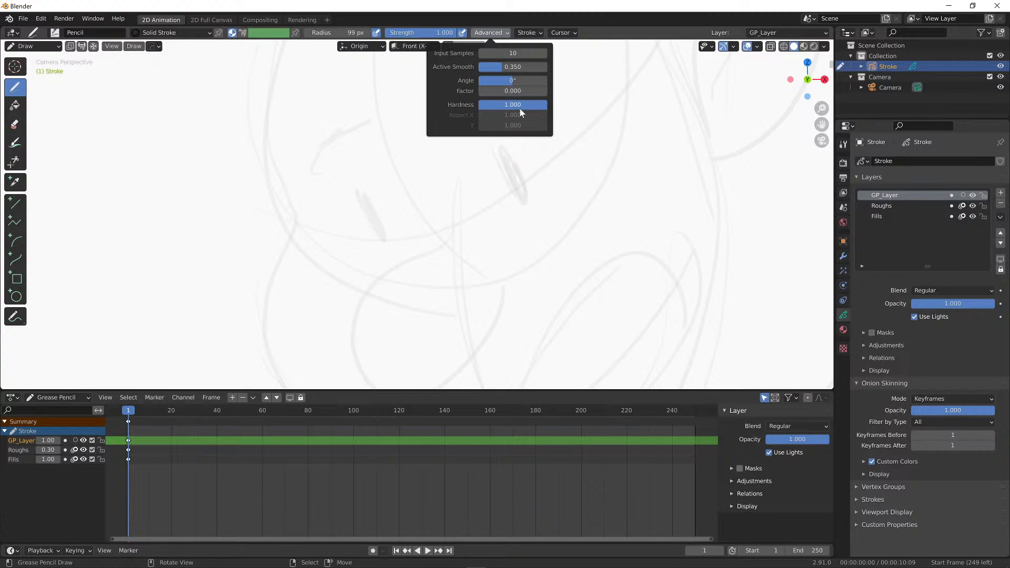
mouse_move(400, 121)
left_mouse_down()
mouse_move(401, 226)
mouse_move(421, 329)
left_mouse_up()
key("ctrl+z")
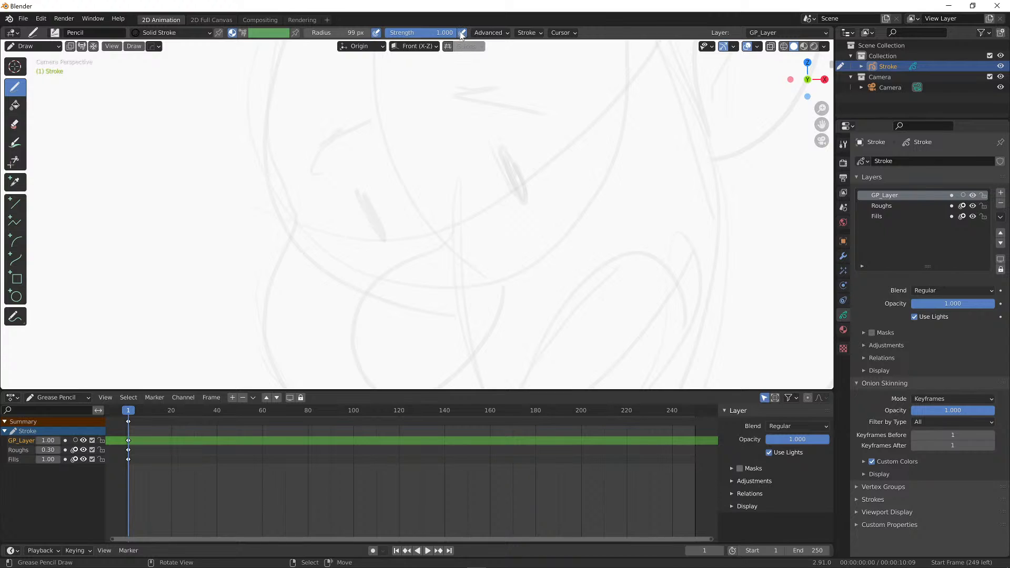
Turn off pressure sensitivity for the brush strength, comparing test strokes across the face and undoing each one
left_click_drag(401, 124, 428, 278)
key("ctrl+z")
left_click(463, 33)
mouse_move(415, 114)
left_mouse_down()
mouse_move(379, 279)
mouse_move(476, 203)
mouse_move(594, 170)
left_mouse_up()
key("ctrl+z")
left_click(463, 33)
Set the brush radius to 22 px and ink the left contour of the forehead over the rough sketch
mouse_move(361, 33)
left_mouse_down()
mouse_move(341, 34)
mouse_move(318, 64)
mouse_move(309, 243)
mouse_move(322, 273)
left_mouse_up()
scroll(417, 163, "down", 4)
scroll(425, 169, "up", 4)
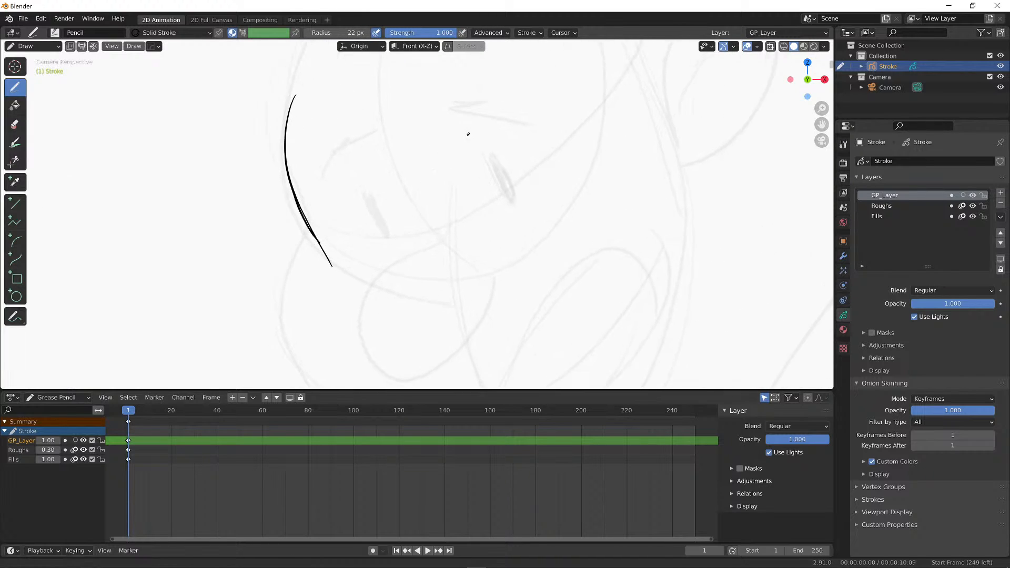
key("ctrl+z")
mouse_move(288, 70)
left_mouse_down()
mouse_move(277, 114)
mouse_move(298, 228)
left_mouse_up()
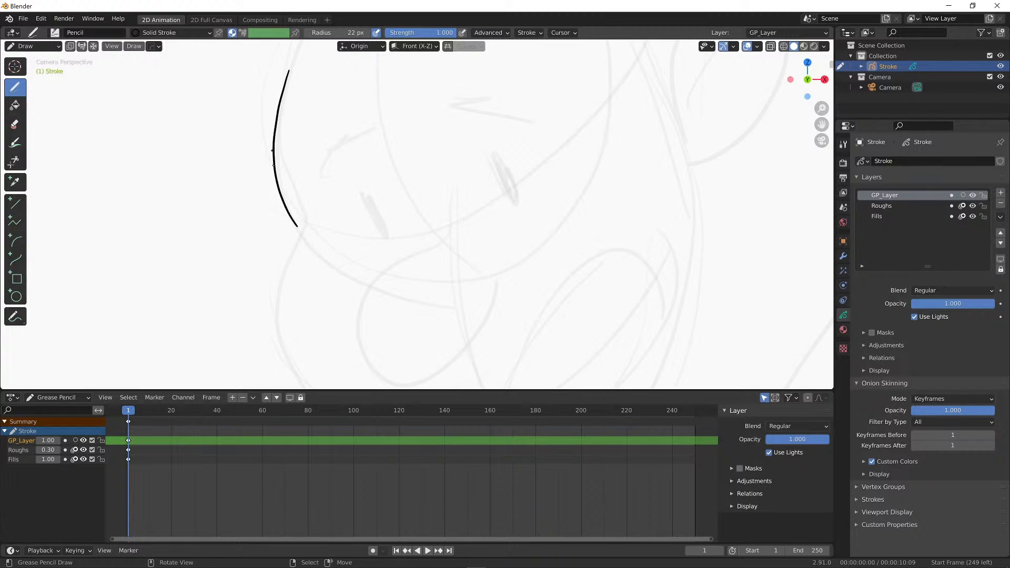
left_click_drag(272, 158, 299, 233)
Ink the left cheek and jaw contour down from the forehead line, undoing the strokes that miss the rough
mouse_move(352, 135)
middle_mouse_down("shift")
mouse_move(360, 169)
mouse_move(319, 118)
middle_mouse_up("shift")
left_click_drag(305, 207, 278, 318)
middle_click_drag(293, 309, 254, 221, "shift")
key("ctrl+z")
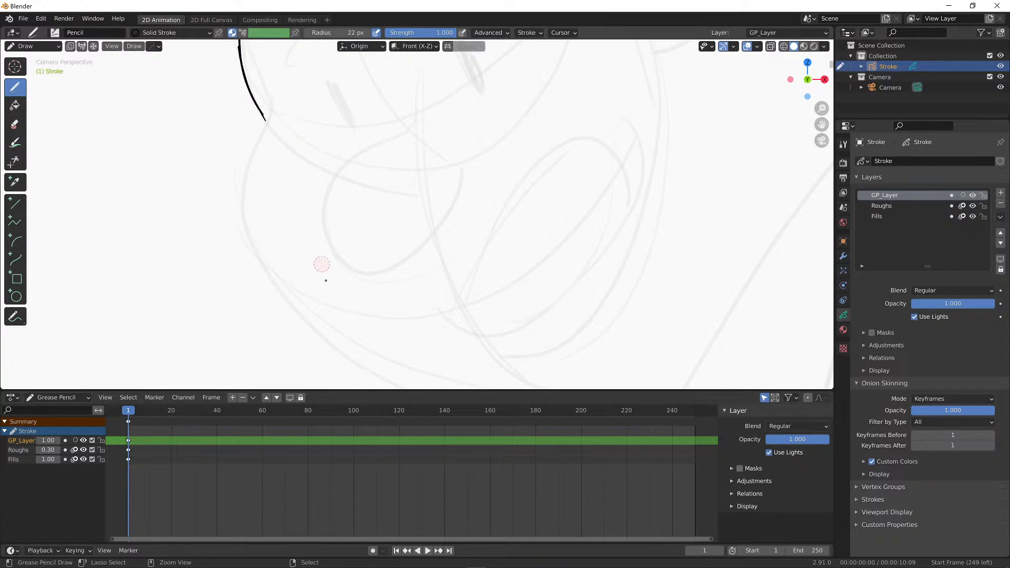
left_click_drag(279, 114, 410, 368)
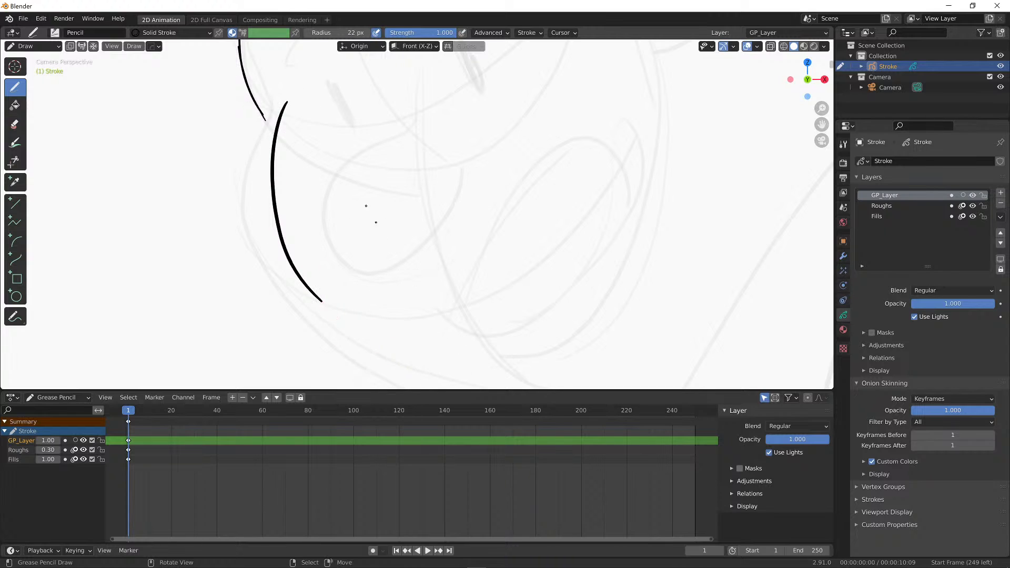
key("ctrl+z")
mouse_move(250, 88)
left_mouse_down()
mouse_move(338, 349)
mouse_move(348, 350)
left_mouse_up()
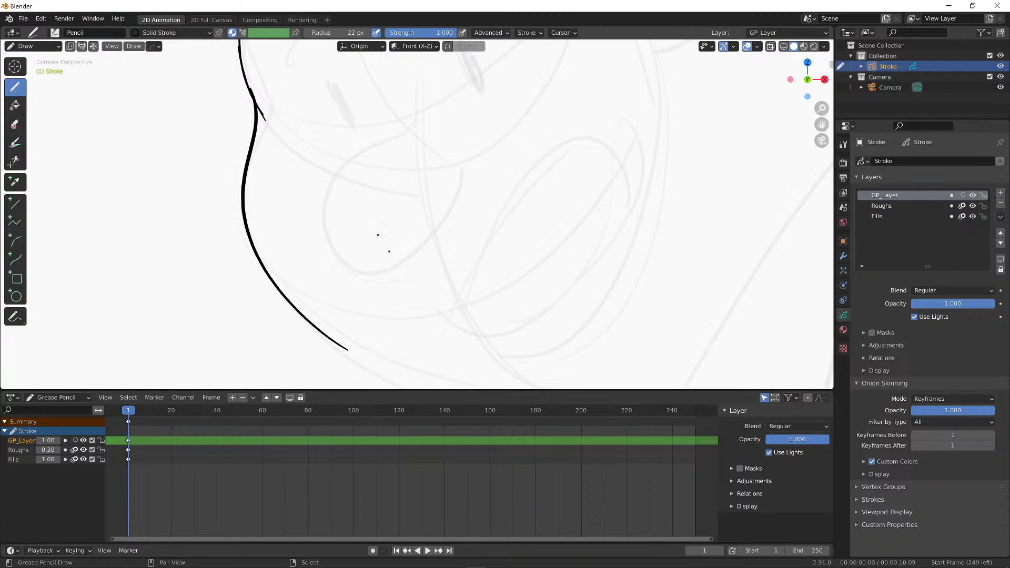
scroll(418, 156, "down", 5)
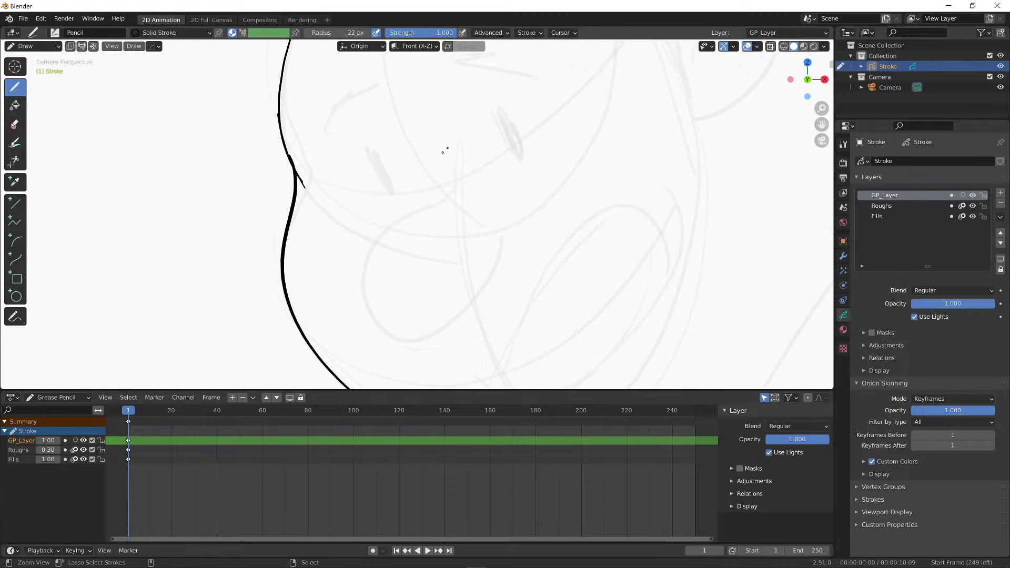
scroll(443, 205, "up", 4)
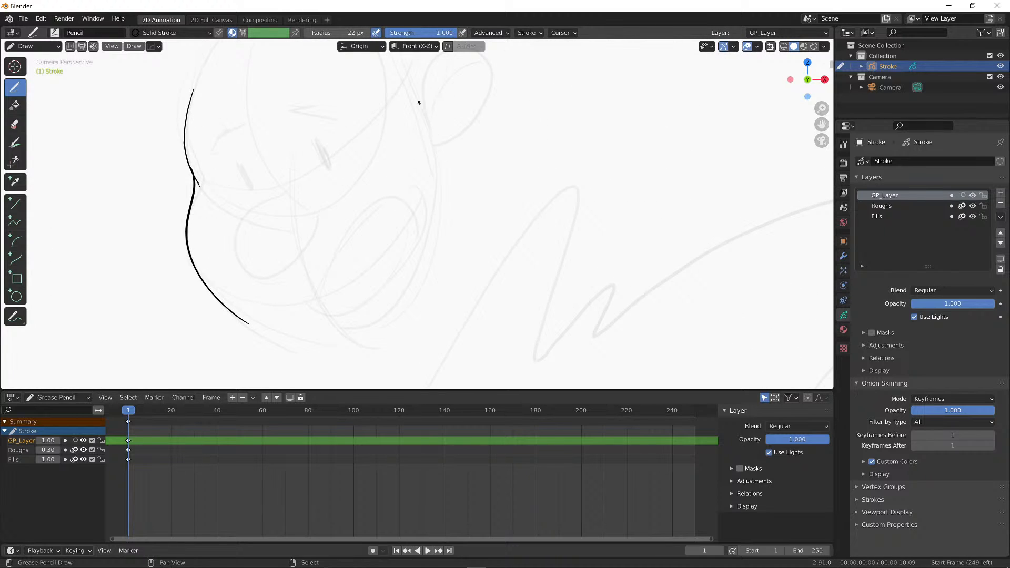
mouse_move(419, 100)
left_mouse_down("shift")
mouse_move(437, 198)
mouse_move(369, 311)
left_mouse_up("shift")
key("ctrl+z")
mouse_move(419, 84)
left_mouse_down("shift")
mouse_move(428, 129)
mouse_move(394, 296)
left_mouse_up("shift")
key("ctrl+z")
Ink the right contour of the face and the two curves that form the wide mouth over the rough sketch
mouse_move(420, 94)
left_mouse_down("shift")
mouse_move(436, 155)
mouse_move(396, 340)
mouse_move(357, 363)
left_mouse_up("shift")
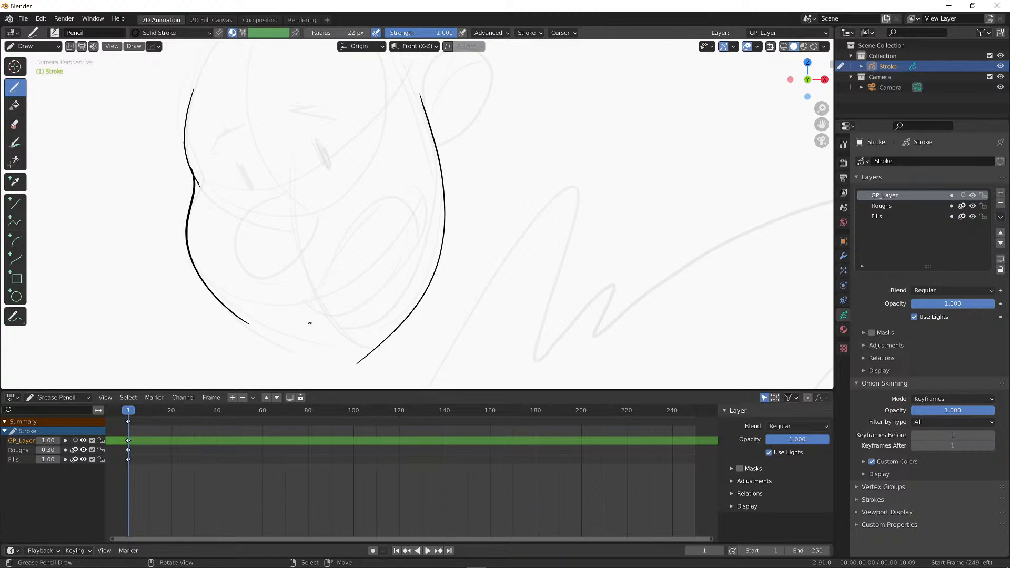
mouse_move(267, 310)
left_mouse_down("shift")
mouse_move(447, 221)
mouse_move(458, 242)
left_mouse_up("shift")
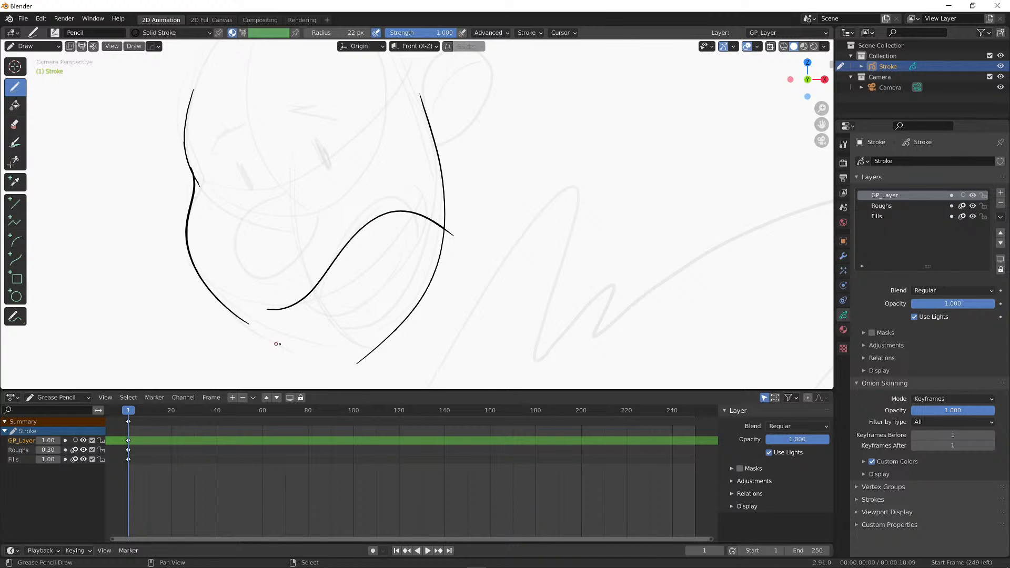
mouse_move(275, 343)
left_mouse_down("shift")
mouse_move(406, 269)
mouse_move(428, 211)
left_mouse_up("shift")
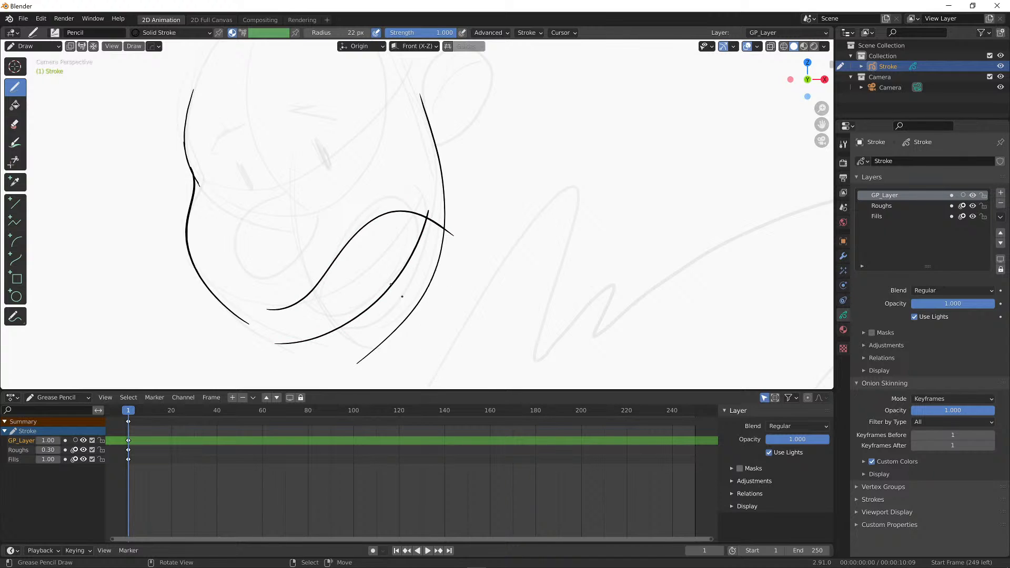
Trim the overshooting stroke ends at the outer corner of the mouth with the Cutter tool
left_click(14, 160)
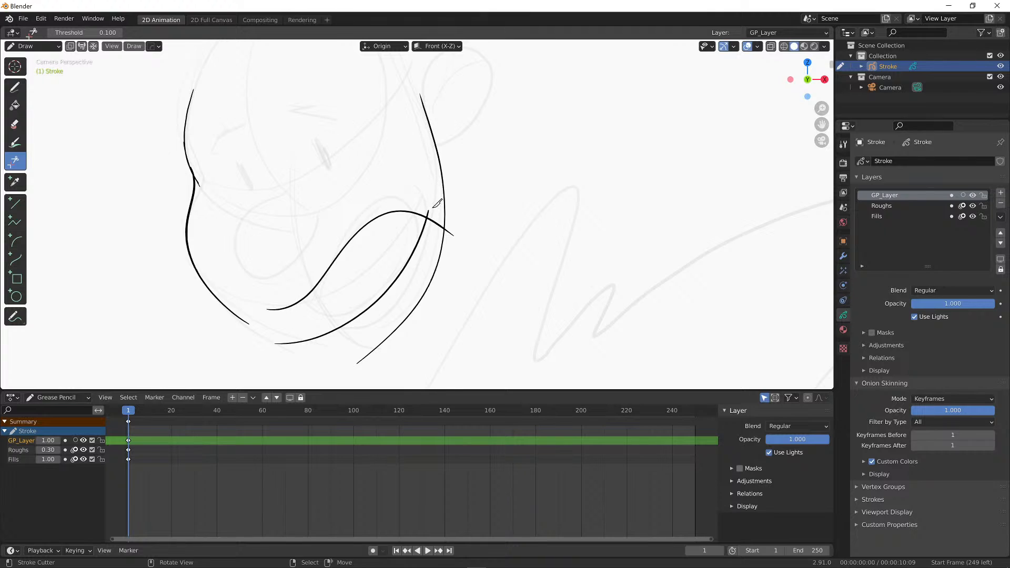
mouse_move(432, 204)
left_mouse_down()
mouse_move(427, 215)
mouse_move(454, 246)
left_mouse_up()
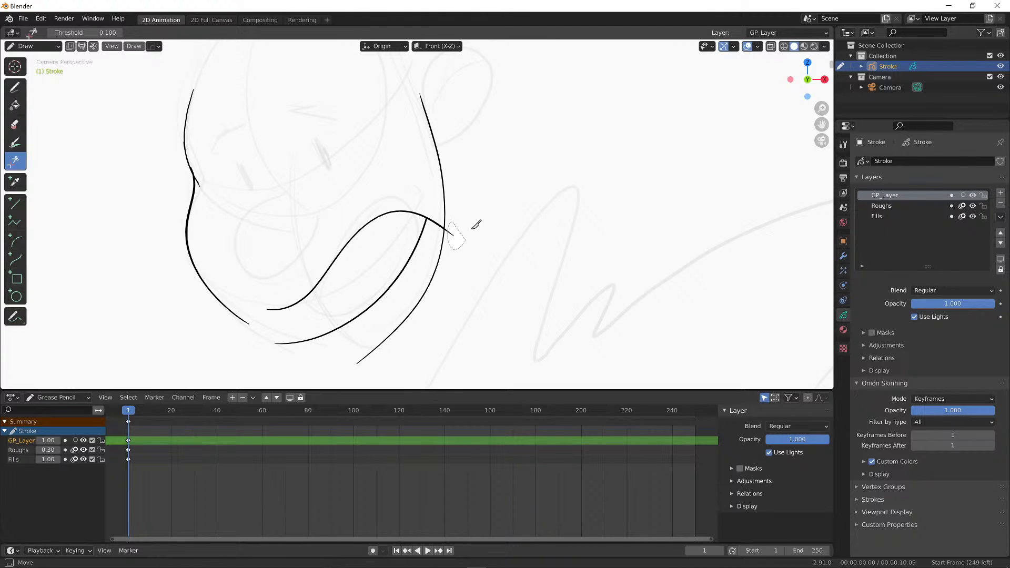
mouse_move(436, 209)
left_mouse_down()
mouse_move(432, 232)
mouse_move(441, 232)
left_mouse_up()
scroll(479, 166, "down", 3)
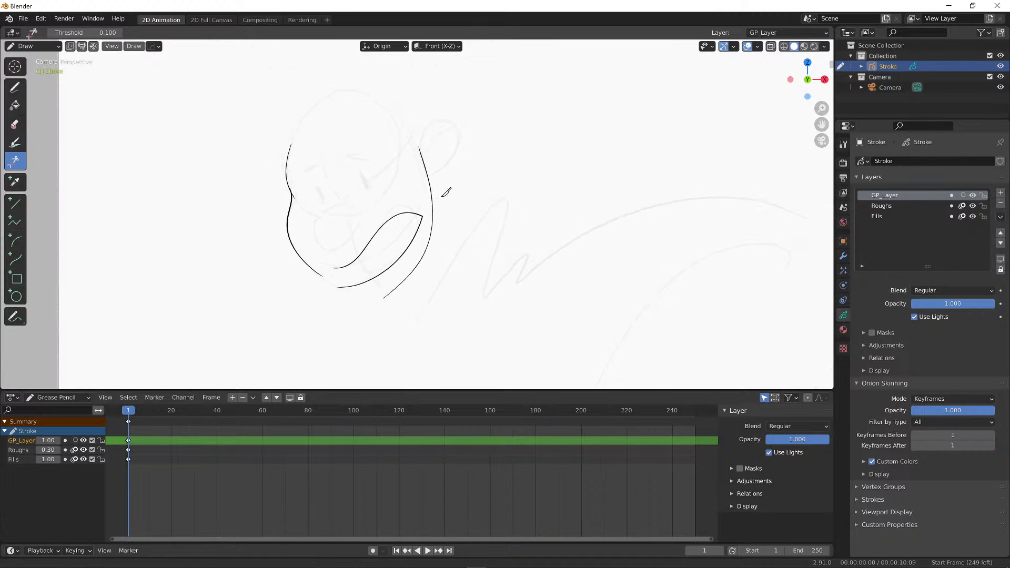
scroll(445, 192, "up", 6)
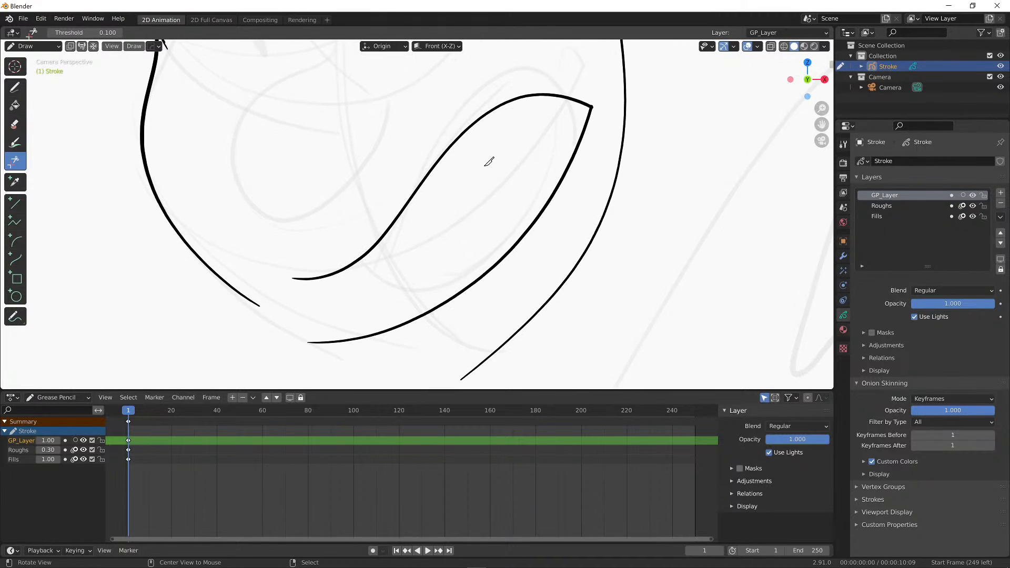
Cut off the overlapping stroke end where the two left face contours meet, near eye level
middle_click_drag(463, 185, 438, 194, "ctrl")
middle_click_drag(381, 233, 515, 320, "shift")
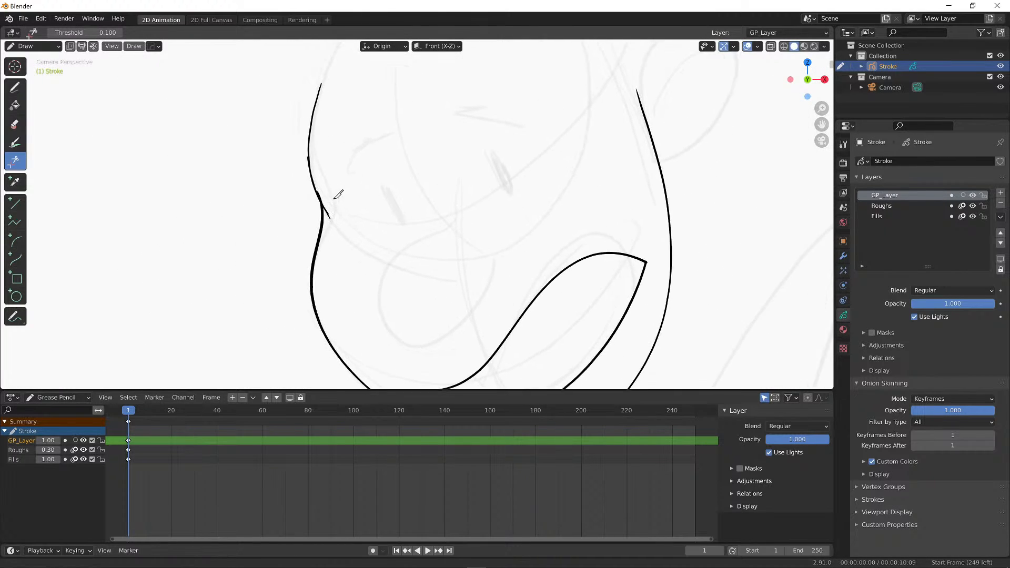
middle_click_drag(338, 194, 301, 192, "ctrl")
mouse_move(289, 191)
left_mouse_down()
mouse_move(308, 211)
mouse_move(293, 219)
left_mouse_up()
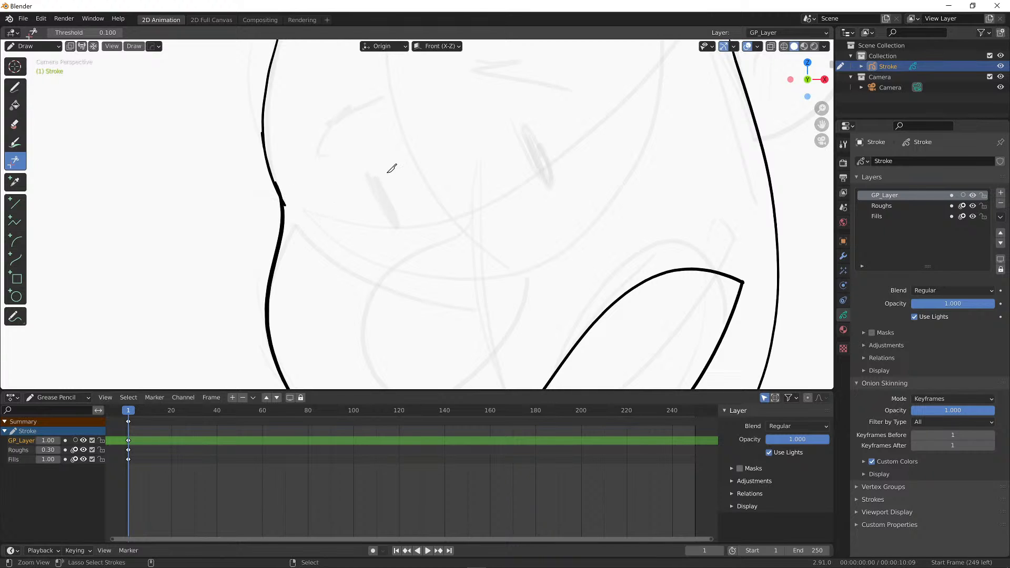
Handwrite "on break" beside the head with the Draw tool and underline it, without a period
scroll(327, 289, "down", 8)
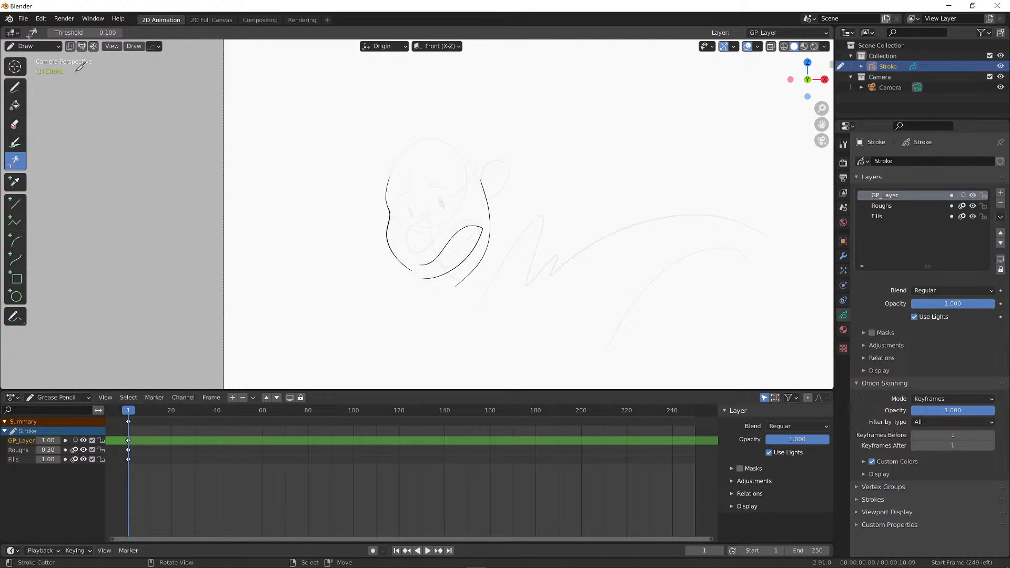
left_click(15, 86)
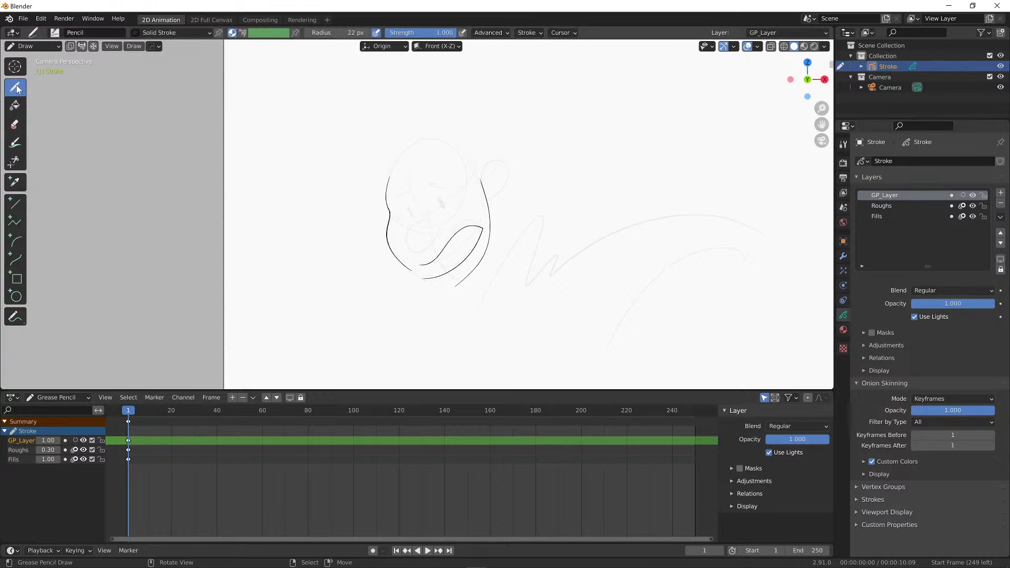
left_click_drag(527, 128, 565, 146)
mouse_move(596, 110)
left_mouse_down()
mouse_move(596, 143)
mouse_move(628, 131)
mouse_move(647, 143)
left_mouse_up()
left_click_drag(658, 133, 659, 146)
mouse_move(665, 111)
left_mouse_down()
mouse_move(665, 144)
mouse_move(685, 144)
left_mouse_up()
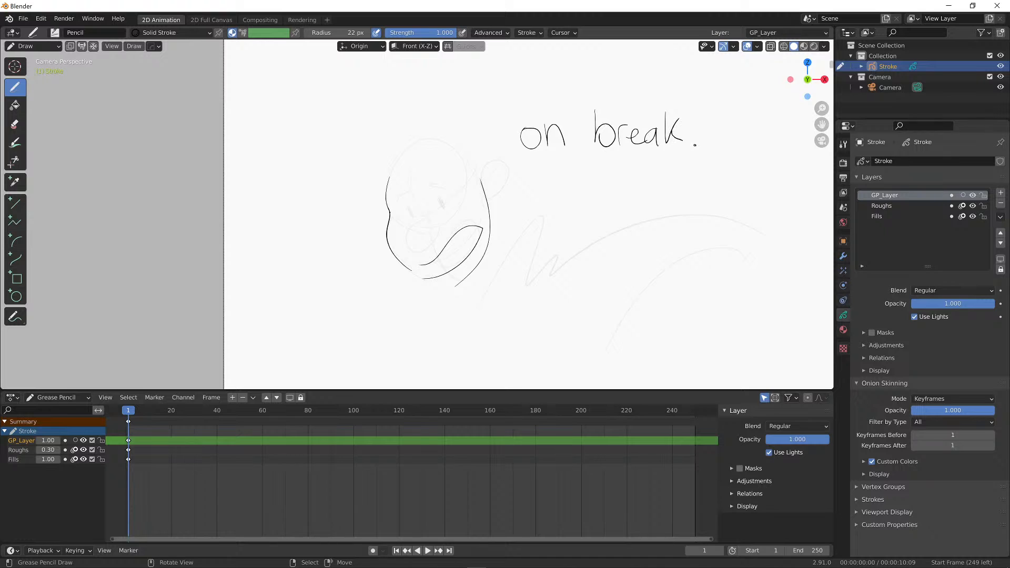
left_click_drag(539, 160, 695, 155)
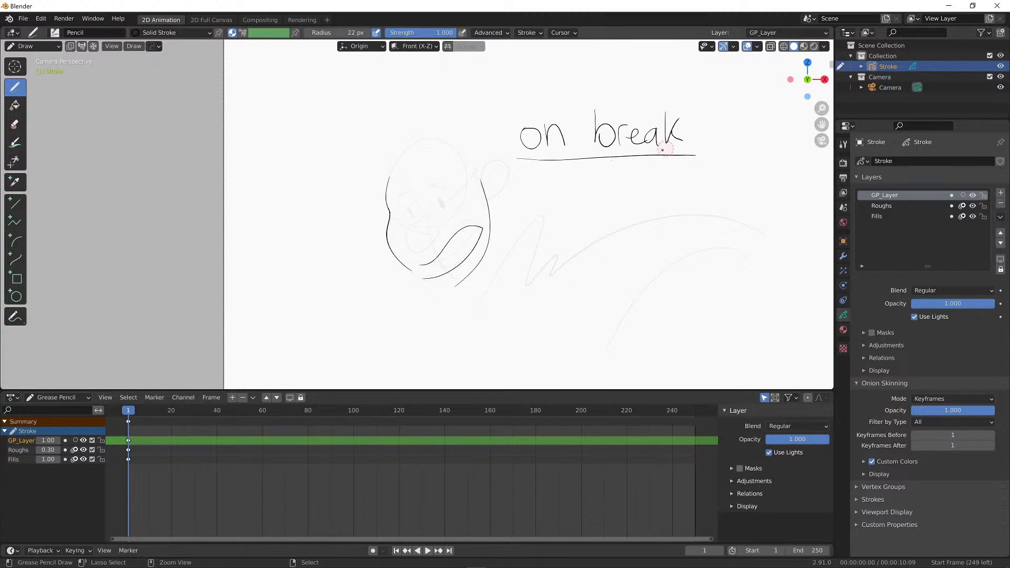
left_click(683, 143)
left_click_drag(686, 149, 674, 155)
Draw the long outer hair outline, the spiky fringe and the ear around the inked face
mouse_move(303, 129)
left_mouse_down()
mouse_move(325, 279)
mouse_move(401, 93)
left_mouse_up()
left_click_drag(322, 181, 459, 91)
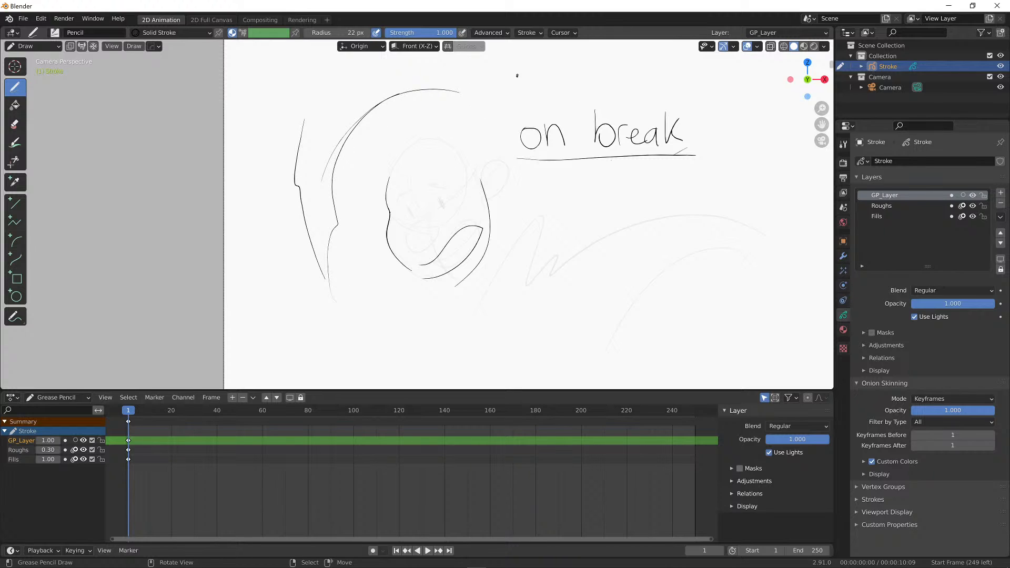
mouse_move(343, 249)
left_mouse_down()
mouse_move(335, 246)
mouse_move(352, 141)
mouse_move(412, 92)
left_mouse_up()
mouse_move(403, 139)
left_mouse_down()
mouse_move(416, 168)
mouse_move(423, 151)
mouse_move(426, 185)
mouse_move(454, 177)
mouse_move(464, 158)
mouse_move(495, 206)
mouse_move(505, 162)
mouse_move(500, 192)
left_mouse_up()
mouse_move(369, 179)
left_mouse_down()
mouse_move(425, 131)
mouse_move(460, 132)
mouse_move(485, 177)
left_mouse_up()
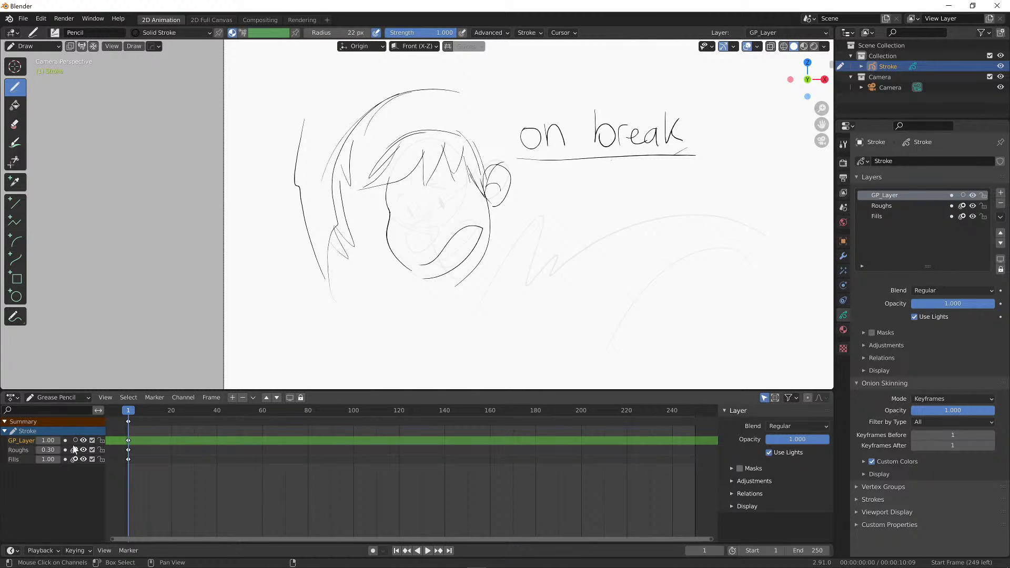
Hide the GP_Layer, Roughs and Fills layers, then add a new layer and make it active
left_click_drag(83, 441, 83, 460)
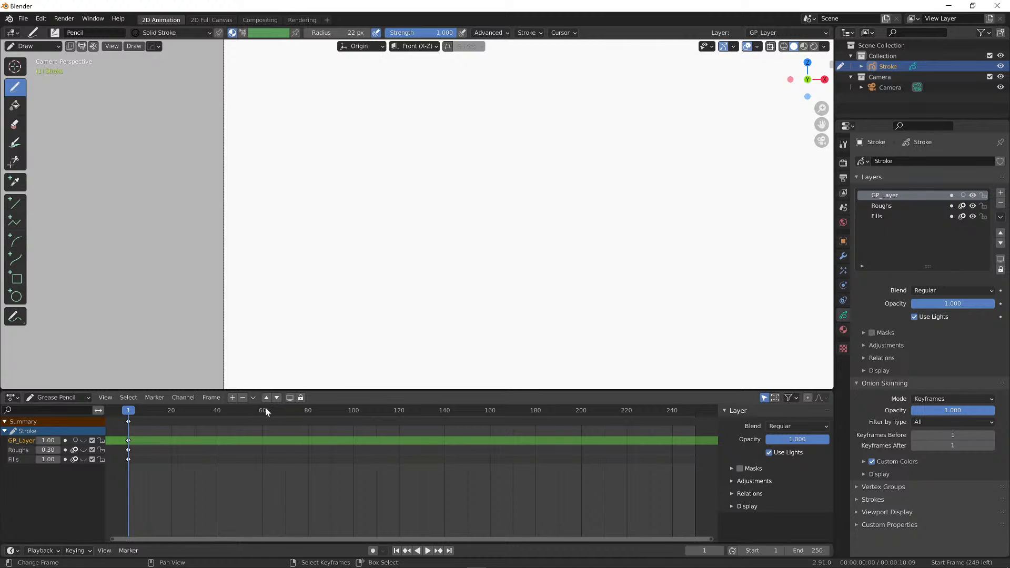
left_click(233, 398)
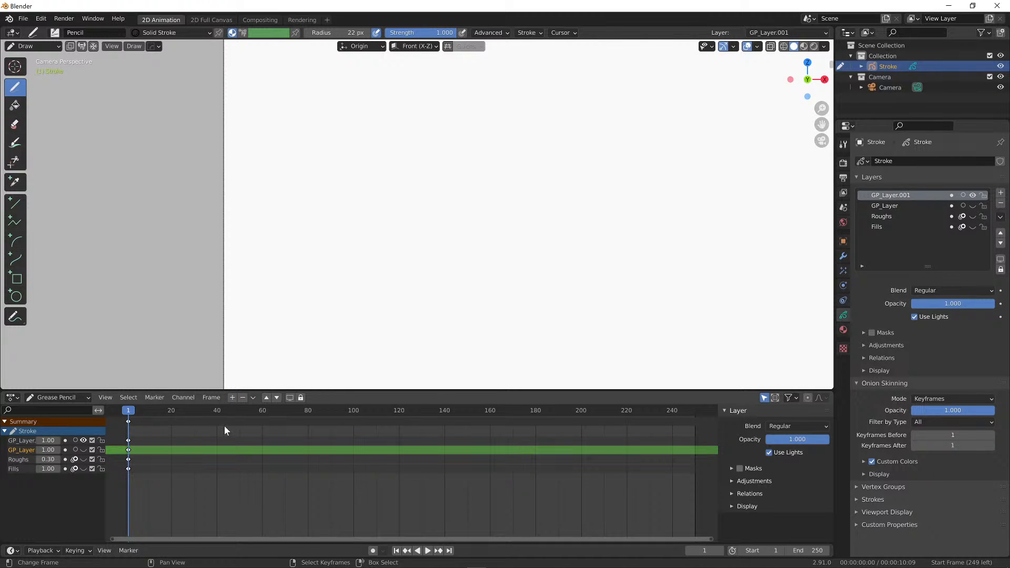
left_click(23, 441)
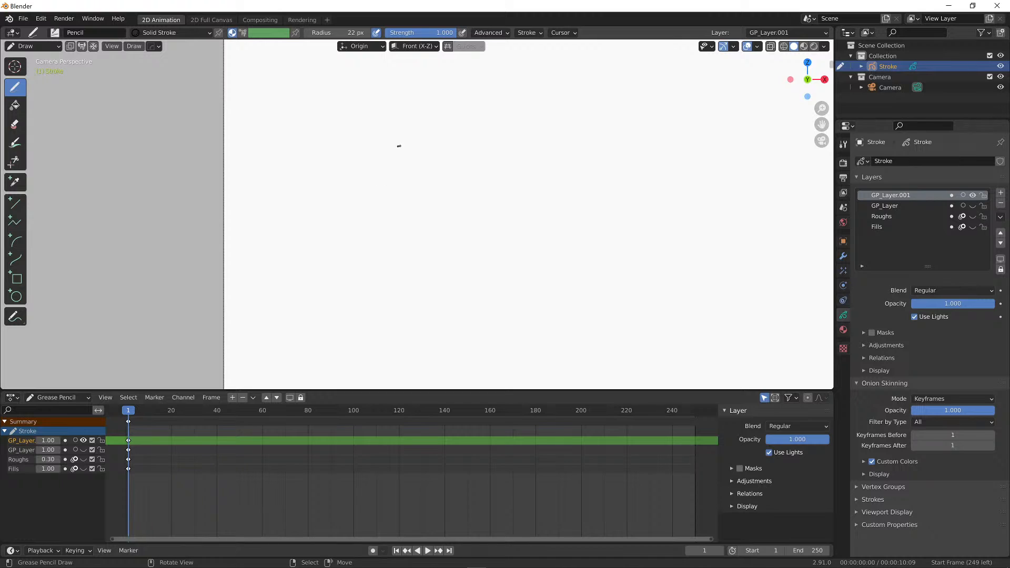
Sketch a figure's rounded torso with a centre line and its upturned head in profile with eye, ear and large nose
mouse_move(394, 169)
left_mouse_down()
mouse_move(458, 178)
mouse_move(401, 266)
left_mouse_up()
mouse_move(379, 210)
left_mouse_down()
mouse_move(436, 259)
mouse_move(457, 239)
mouse_move(465, 175)
left_mouse_up()
left_click_drag(456, 165, 407, 236)
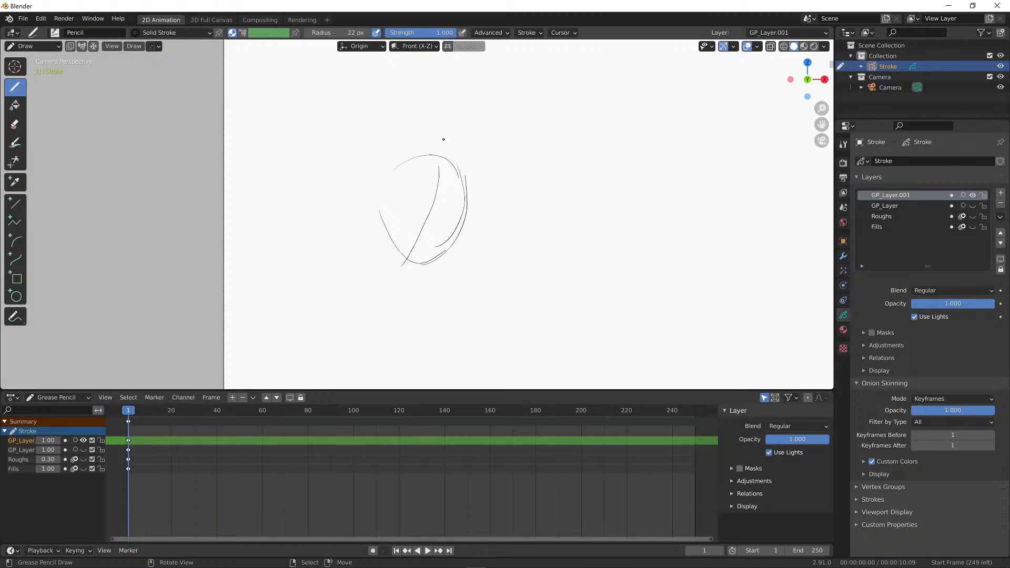
left_click_drag(432, 148, 468, 138)
mouse_move(431, 107)
left_mouse_down()
mouse_move(474, 99)
mouse_move(468, 139)
left_mouse_up()
left_click_drag(462, 95, 462, 114)
mouse_move(433, 112)
left_mouse_down()
mouse_move(417, 125)
mouse_move(432, 133)
mouse_move(447, 88)
mouse_move(456, 89)
mouse_move(456, 108)
mouse_move(433, 117)
mouse_move(432, 106)
left_mouse_up()
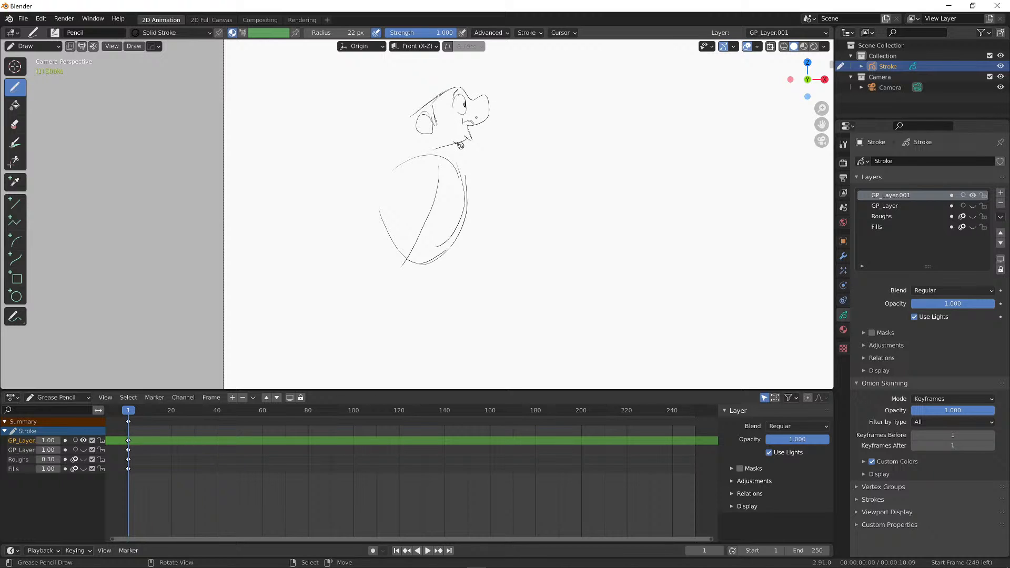
Add the curly hair along the back of the head, the nose shading and the mouth details
left_click_drag(476, 114, 486, 120)
left_click_drag(415, 116, 432, 154)
left_click_drag(413, 110, 406, 140)
left_click_drag(467, 126, 474, 135)
Sketch the figure's collar, chest line, short sleeve and near arm hanging down with its hand
mouse_move(439, 149)
left_mouse_down()
mouse_move(438, 171)
mouse_move(461, 178)
left_mouse_up()
mouse_move(396, 170)
left_mouse_down()
mouse_move(423, 201)
mouse_move(464, 202)
left_mouse_up()
mouse_move(422, 155)
left_mouse_down()
mouse_move(367, 210)
mouse_move(369, 272)
left_mouse_up()
mouse_move(360, 264)
left_mouse_down()
mouse_move(378, 266)
mouse_move(398, 214)
left_mouse_up()
mouse_move(388, 190)
left_mouse_down()
mouse_move(399, 216)
mouse_move(415, 186)
mouse_move(399, 203)
left_mouse_up()
left_click_drag(403, 163, 412, 203)
mouse_move(365, 266)
left_mouse_down()
mouse_move(374, 285)
mouse_move(387, 276)
mouse_move(388, 289)
mouse_move(389, 274)
left_mouse_up()
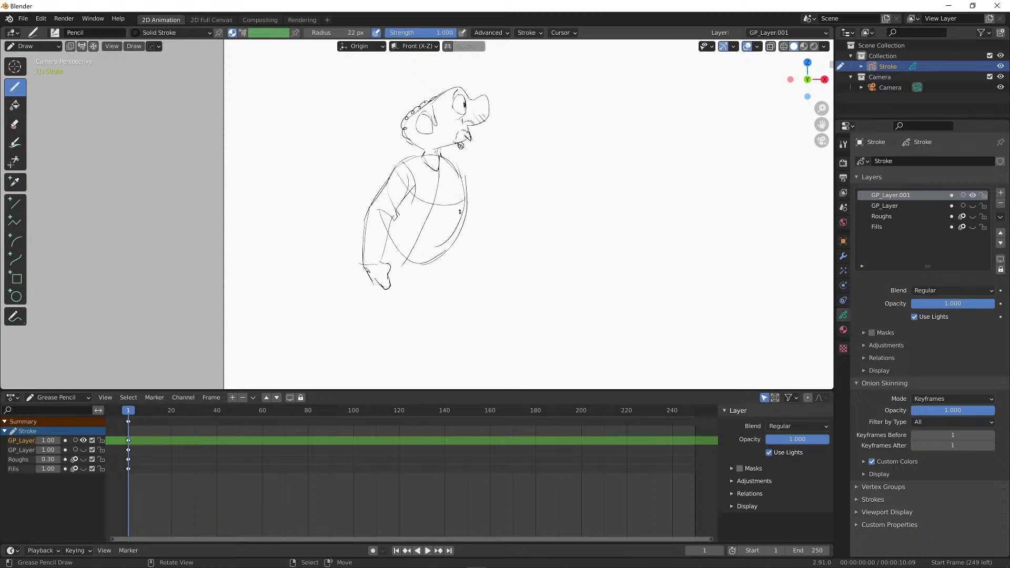
Sketch the necktie and the far arm with its hand, and reinforce the torso outline
left_click_drag(455, 170, 460, 208)
left_click_drag(422, 156, 462, 196)
key("ctrl+z")
mouse_move(390, 226)
left_mouse_down()
mouse_move(422, 262)
mouse_move(469, 270)
left_mouse_up()
mouse_move(463, 228)
left_mouse_down()
mouse_move(472, 273)
mouse_move(459, 290)
mouse_move(479, 308)
mouse_move(468, 306)
left_mouse_up()
mouse_move(473, 266)
left_mouse_down()
mouse_move(479, 287)
mouse_move(476, 272)
left_mouse_up()
left_click_drag(457, 165, 467, 221)
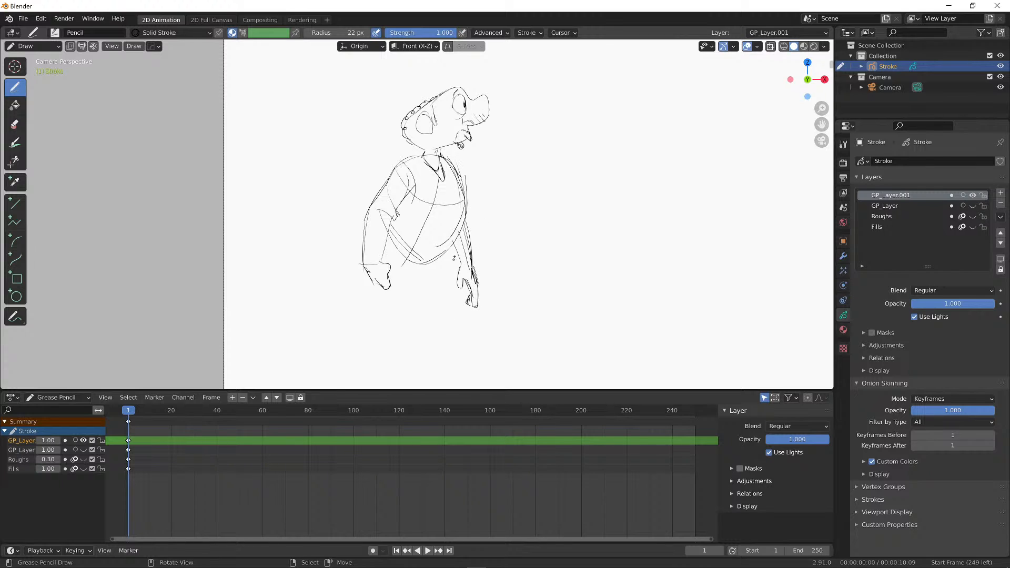
Shade the hair behind the ear with hatching lines and strengthen the jaw line under the chin
mouse_move(450, 147)
left_mouse_down()
mouse_move(441, 166)
mouse_move(446, 149)
left_mouse_up()
left_click_drag(407, 121, 414, 145)
left_click_drag(413, 114, 421, 149)
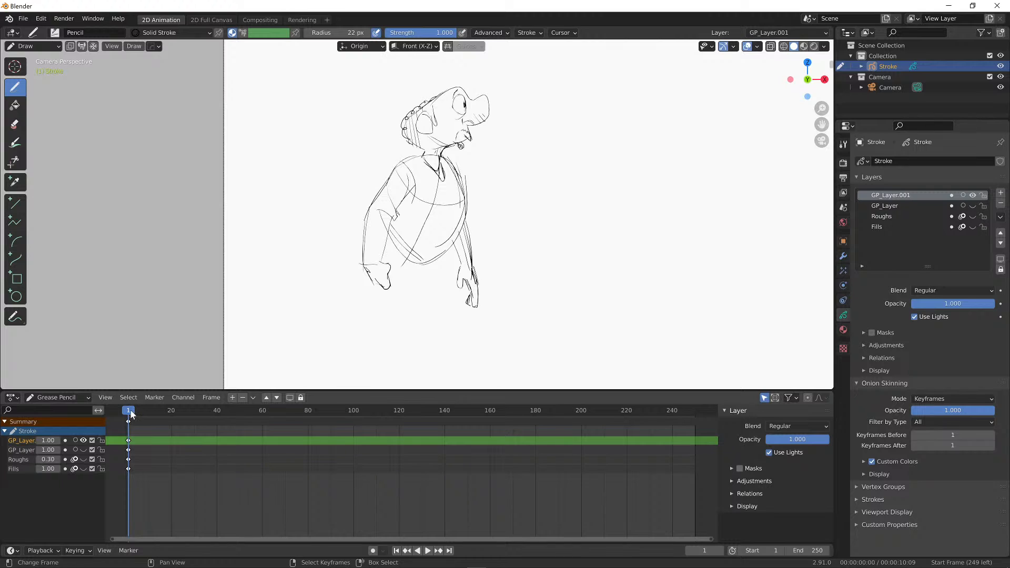
Play the timeline briefly and return to frame 1
key("space")
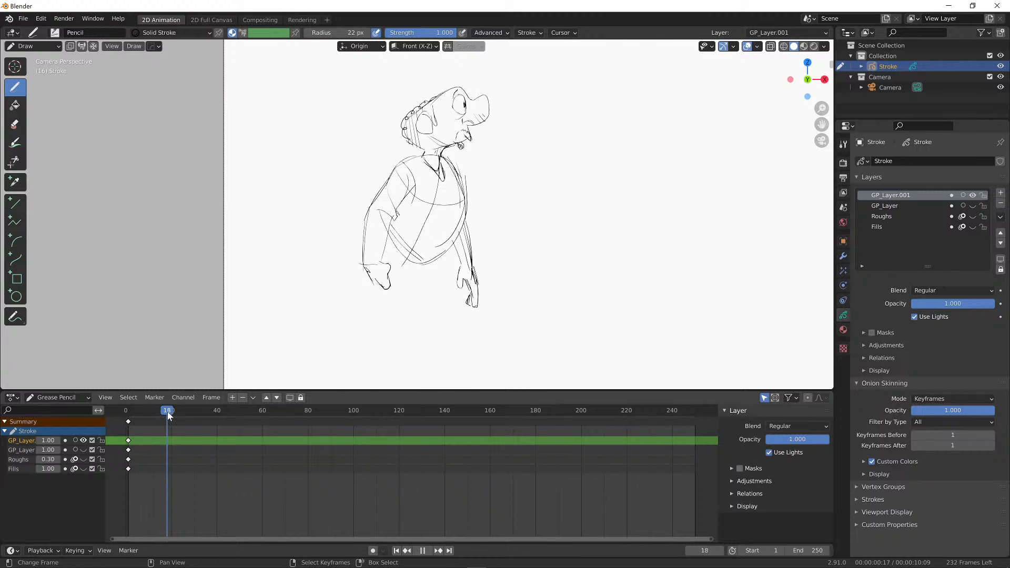
key("space")
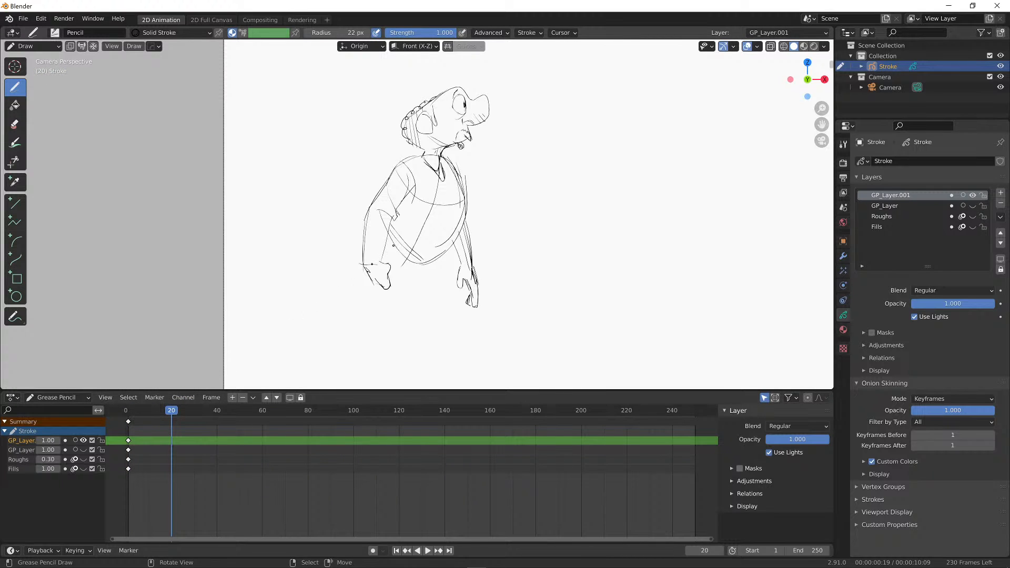
left_click_drag(168, 410, 128, 406)
Move to frame 2 and draw the top arc of a lowered head on a new drawing
key("Right")
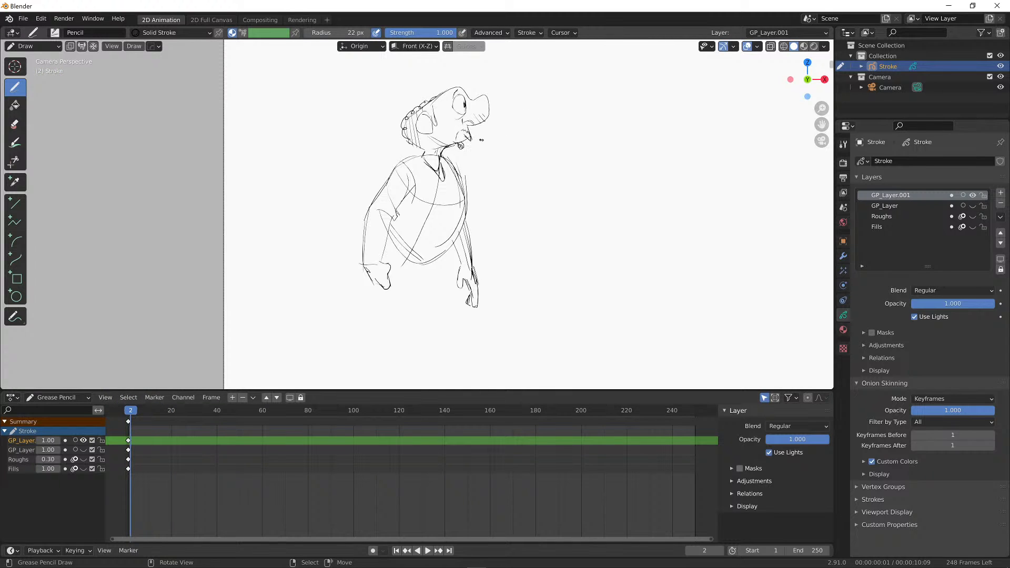
scroll(529, 214, "up", 5)
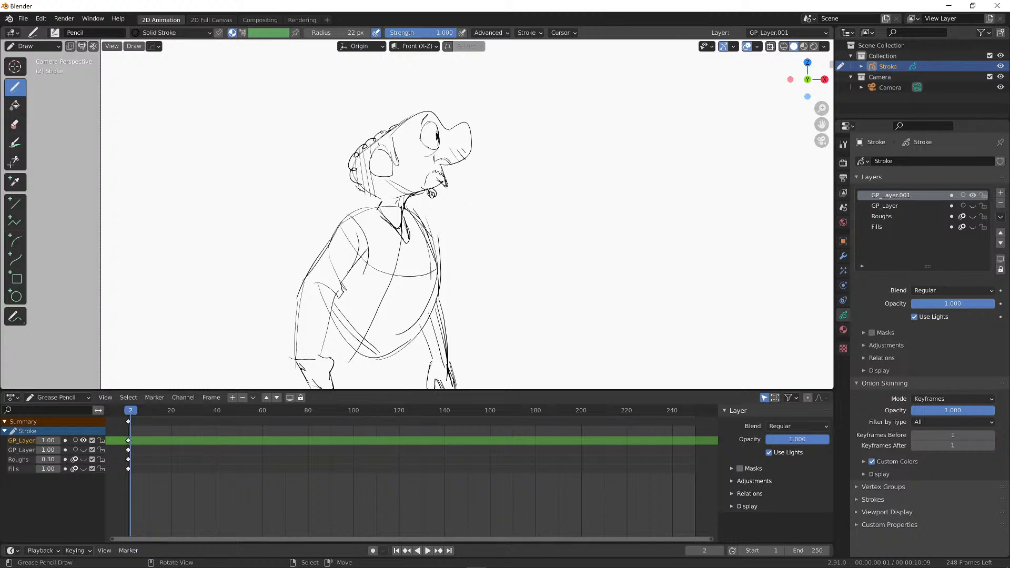
middle_click_drag(465, 189, 476, 156, "shift")
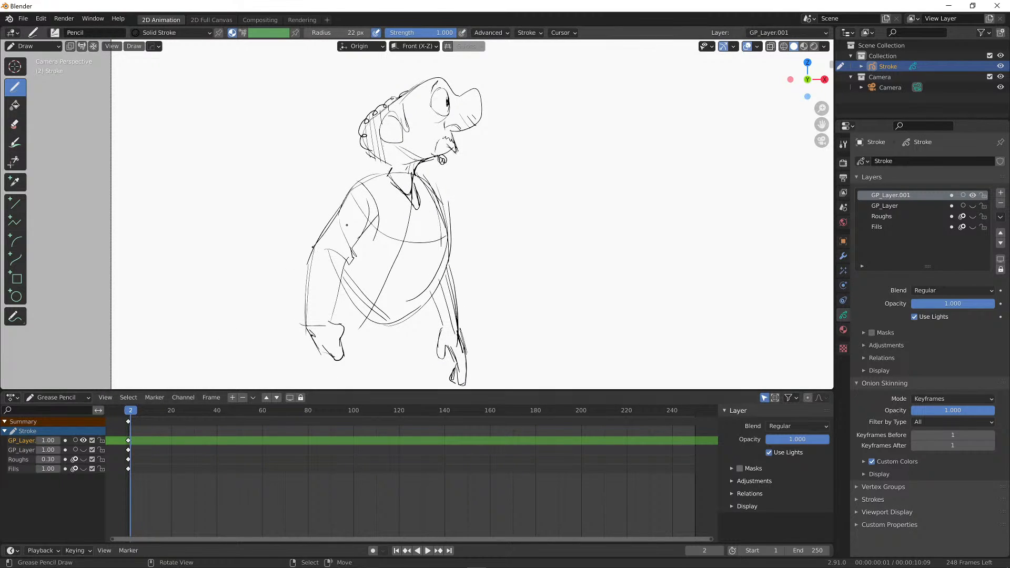
mouse_move(408, 157)
left_mouse_down()
mouse_move(431, 147)
mouse_move(452, 155)
left_mouse_up()
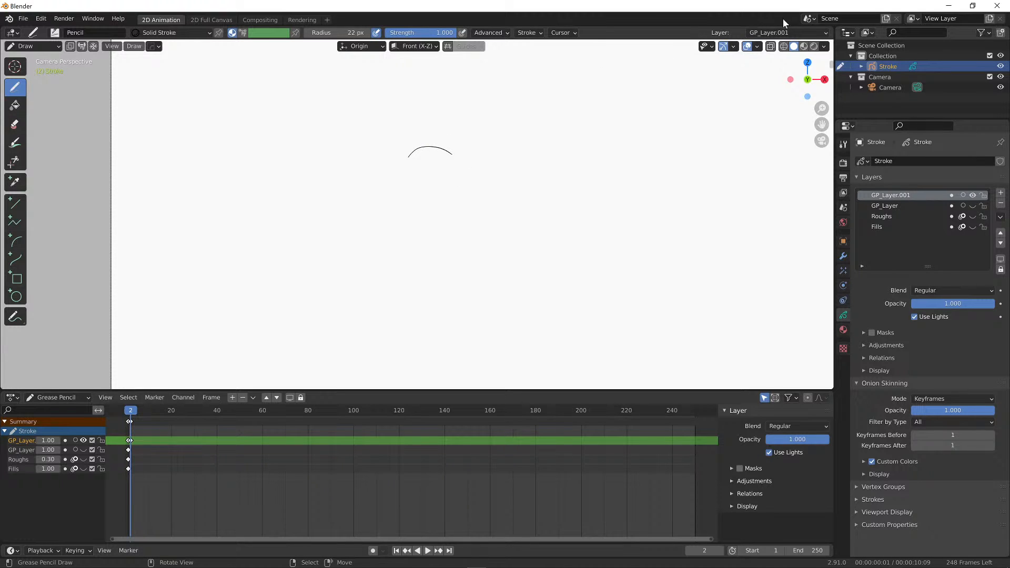
Turn on onion skinning for the active layer and compare frames 1 and 2
left_click(75, 441)
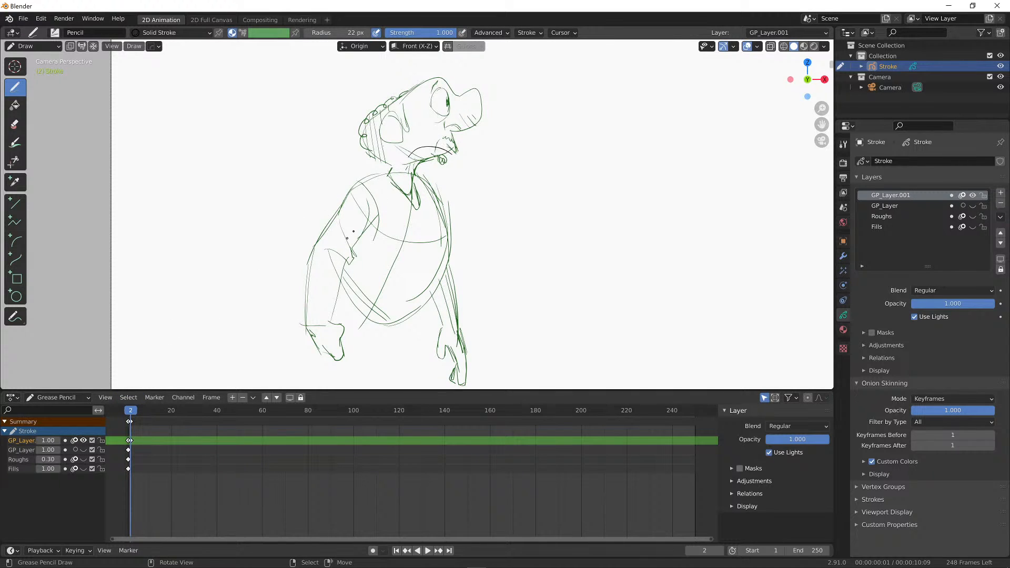
key("Left")
key("Right")
Sketch the lowered head's outline and its large round nose on frame 2
left_click_drag(443, 148, 481, 169)
left_click_drag(486, 168, 485, 194)
mouse_move(429, 144)
left_mouse_down()
mouse_move(406, 203)
mouse_move(478, 177)
mouse_move(475, 198)
left_mouse_up()
left_click_drag(446, 189, 478, 201)
mouse_move(485, 173)
left_mouse_down()
mouse_move(481, 199)
mouse_move(470, 203)
left_mouse_up()
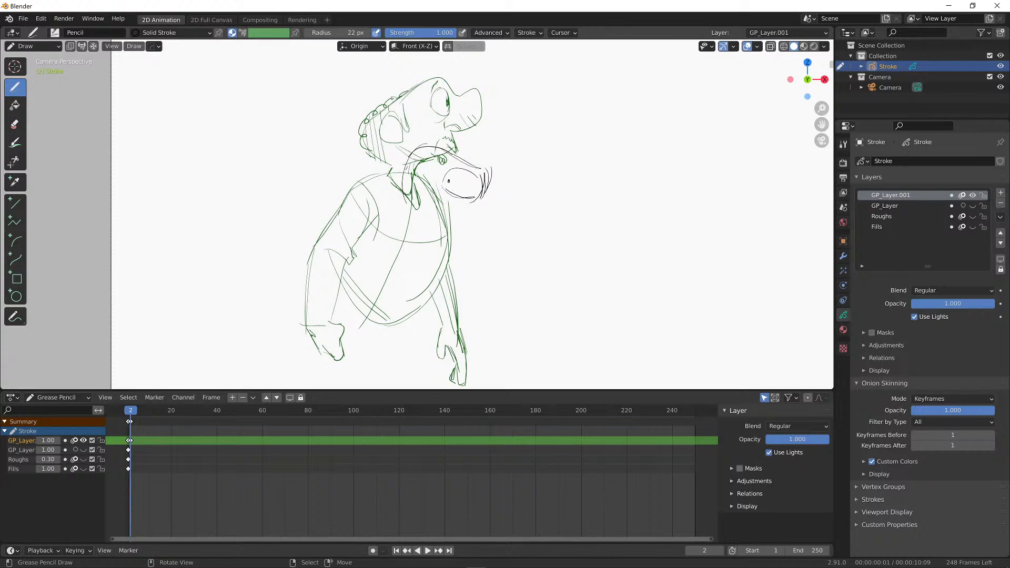
Add both ears, the squinting eye and the mouth to the lowered head
mouse_move(424, 164)
left_mouse_down()
mouse_move(444, 178)
mouse_move(393, 156)
mouse_move(405, 174)
left_mouse_up()
left_click_drag(408, 153, 401, 172)
mouse_move(491, 174)
left_mouse_down()
mouse_move(494, 202)
mouse_move(504, 185)
mouse_move(498, 191)
left_mouse_up()
mouse_move(424, 191)
left_mouse_down()
mouse_move(426, 206)
mouse_move(462, 207)
mouse_move(441, 188)
mouse_move(440, 206)
mouse_move(451, 211)
left_mouse_up()
mouse_move(418, 191)
left_mouse_down()
mouse_move(465, 212)
mouse_move(487, 194)
left_mouse_up()
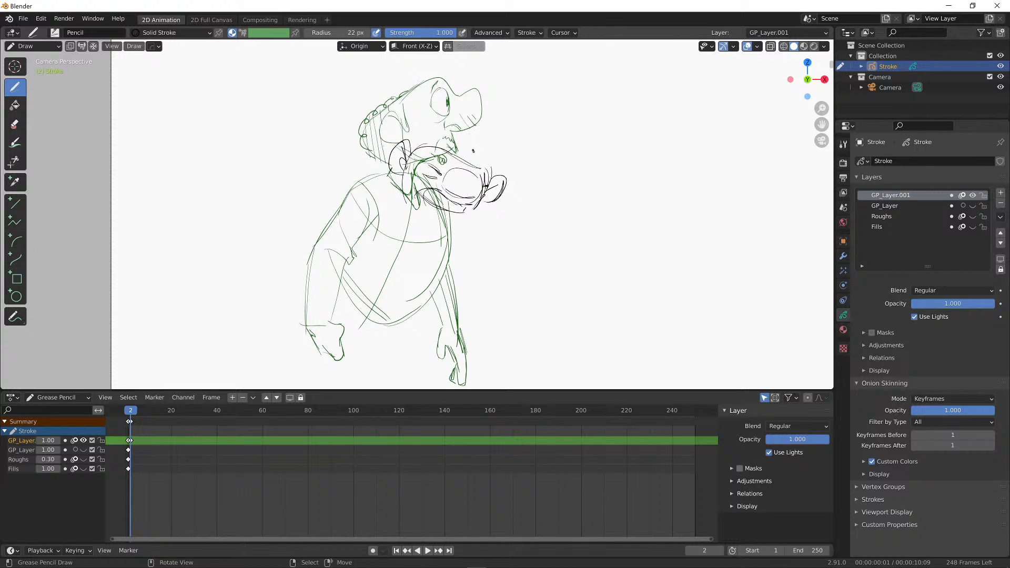
Draw the curly hair on the lowered head, followed by the hunched shoulder line and rounded belly
mouse_move(422, 141)
left_mouse_down()
mouse_move(473, 162)
mouse_move(436, 168)
mouse_move(484, 179)
left_mouse_up()
left_click_drag(393, 169, 342, 196)
mouse_move(350, 259)
left_mouse_down()
mouse_move(415, 285)
mouse_move(468, 244)
mouse_move(467, 256)
left_mouse_up()
Sketch the arm swung up behind the back with its sleeve and hand, and turn off the layer's onion skinning
mouse_move(386, 168)
left_mouse_down()
mouse_move(354, 146)
mouse_move(286, 170)
left_mouse_up()
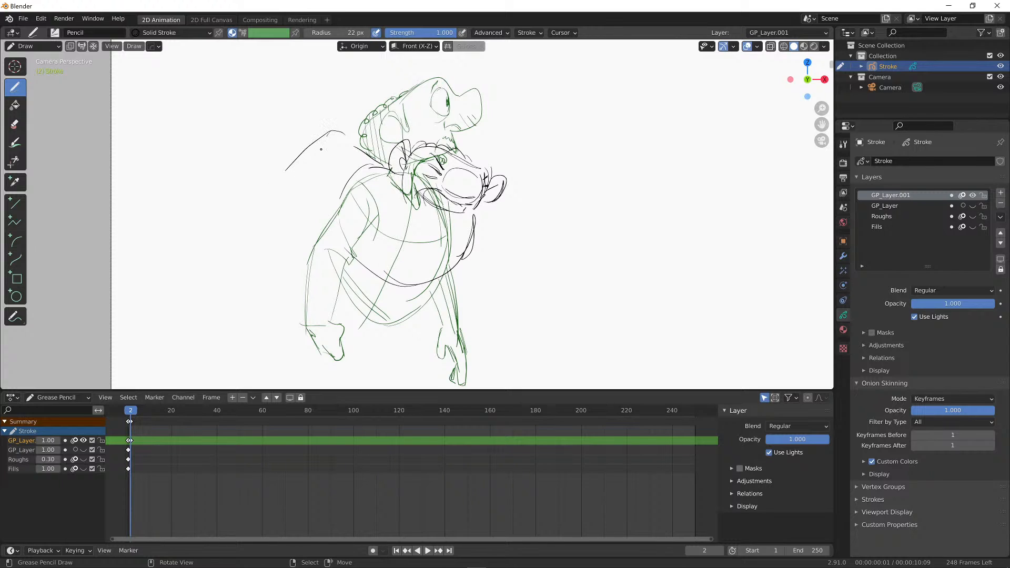
mouse_move(327, 134)
left_mouse_down()
mouse_move(342, 185)
mouse_move(290, 190)
mouse_move(283, 172)
mouse_move(245, 186)
mouse_move(264, 186)
left_mouse_up()
key("ctrl+z")
mouse_move(272, 187)
left_mouse_down()
mouse_move(282, 201)
mouse_move(291, 193)
left_mouse_up()
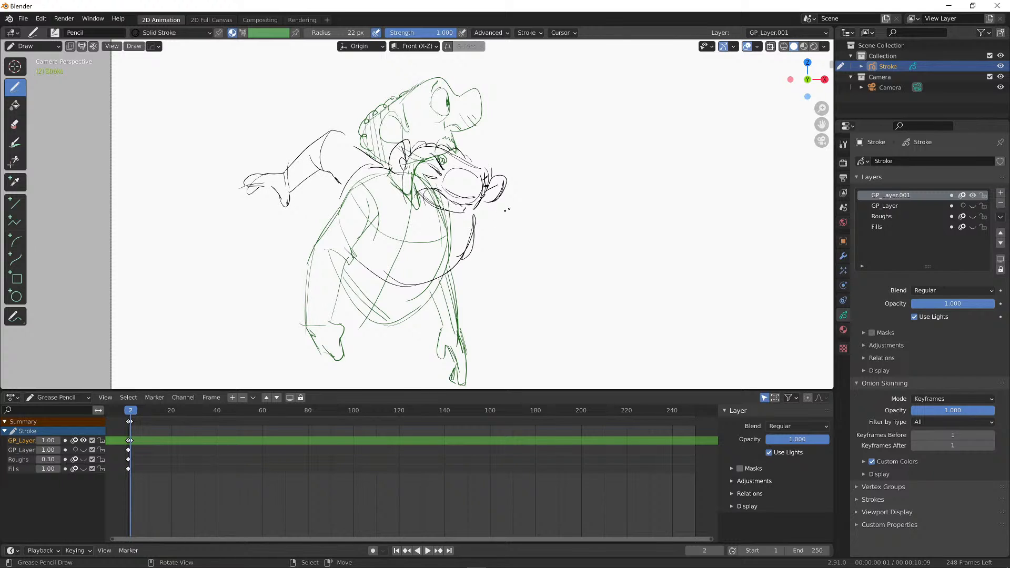
left_click(74, 440)
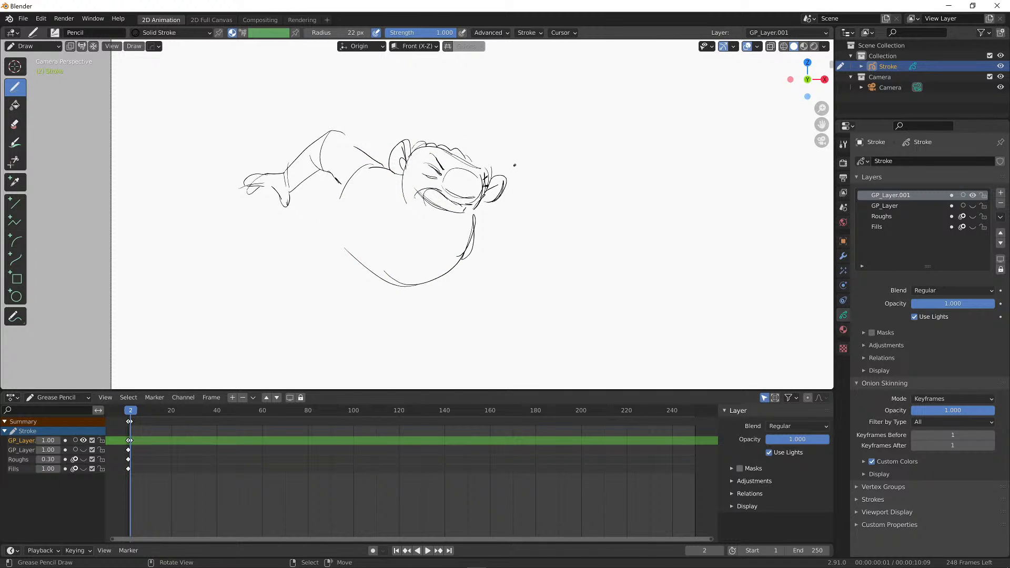
Flip back and forth between frames 1 and 2 to compare the upright pose with the crouched pose
key("Left")
key("Right")
key("Left")
key("Right")
key("Left")
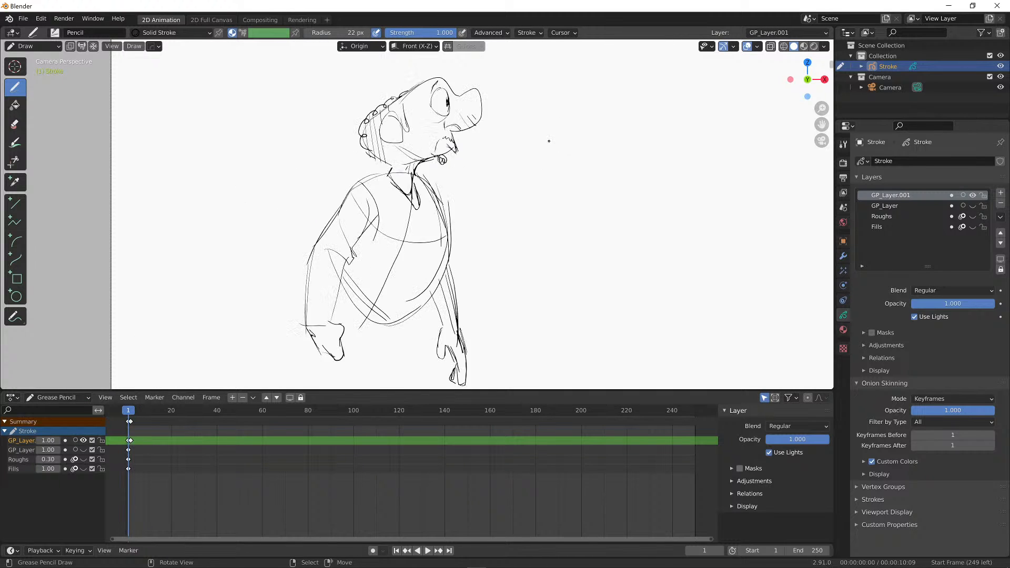
key("Right")
key("Left")
key("Right")
key("Left")
key("Right")
key("Left")
key("Right")
key("Left")
key("Right")
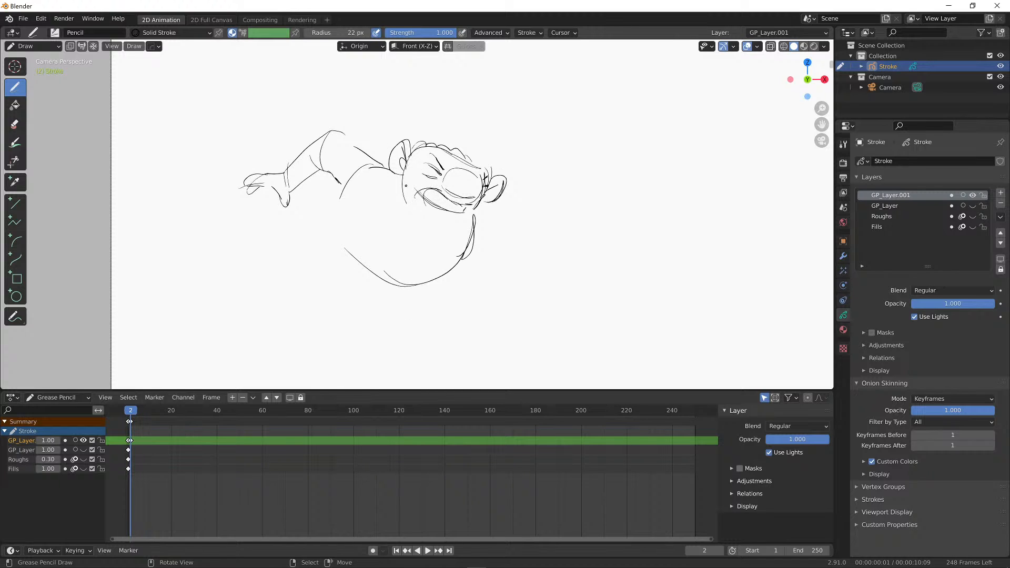
Draw a wider jaw line and teeth in the grimacing mouth of the lowered head on frame 2
left_click_drag(406, 185, 472, 215)
mouse_move(415, 197)
left_mouse_down()
mouse_move(457, 219)
mouse_move(431, 203)
left_mouse_up()
left_click_drag(444, 202, 442, 210)
Flip repeatedly between frames 1 and 2 to check how the lowered head and its new mouth read in motion
key("Left")
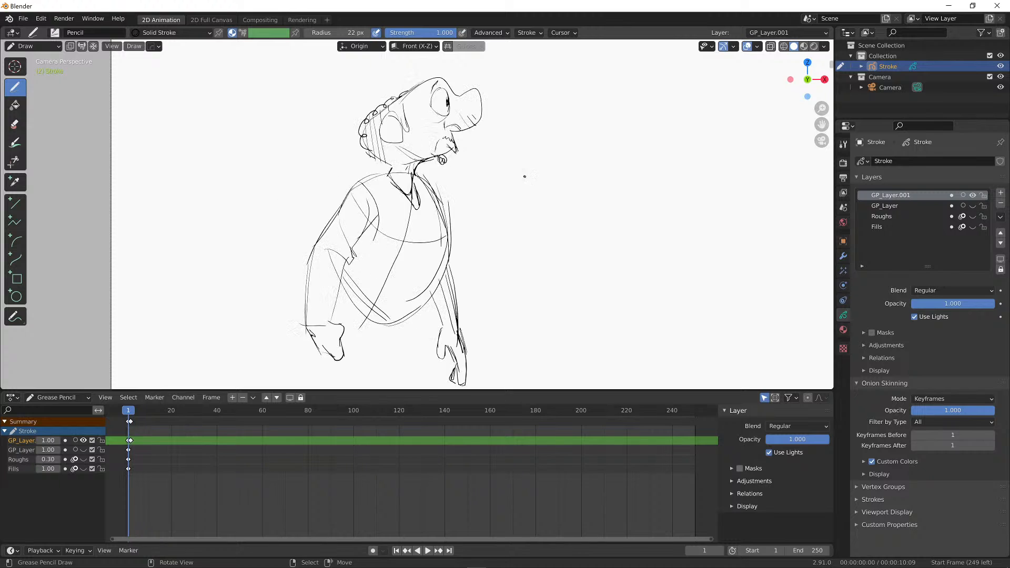
key("Right")
key("Left")
key("Right")
key("Left")
key("Right")
key("Left")
key("Right")
key("Left")
key("Right")
key("Left")
key("Right")
key("Left")
key("Right")
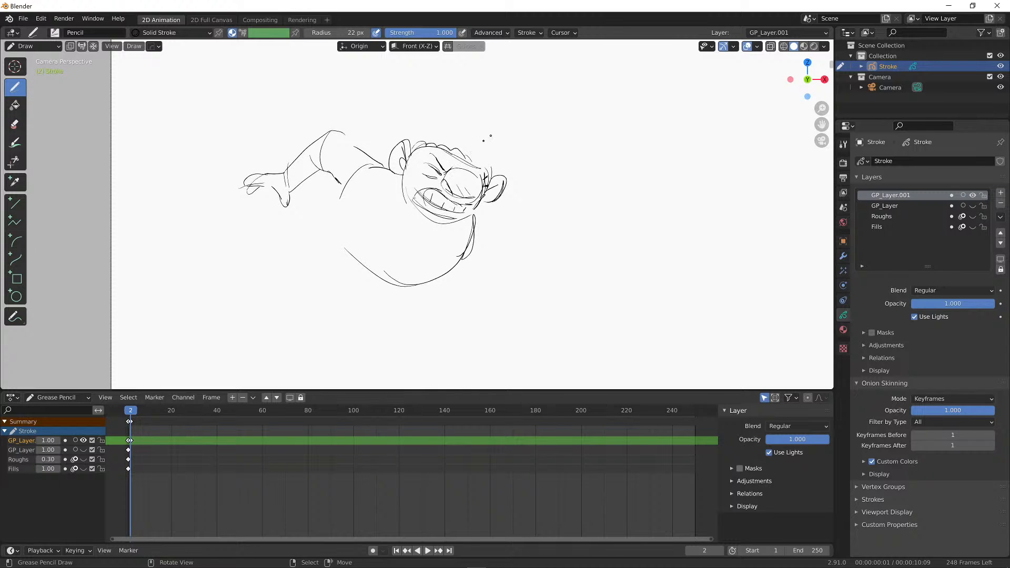
key("Left")
key("Right")
key("Left")
key("Right")
key("Left")
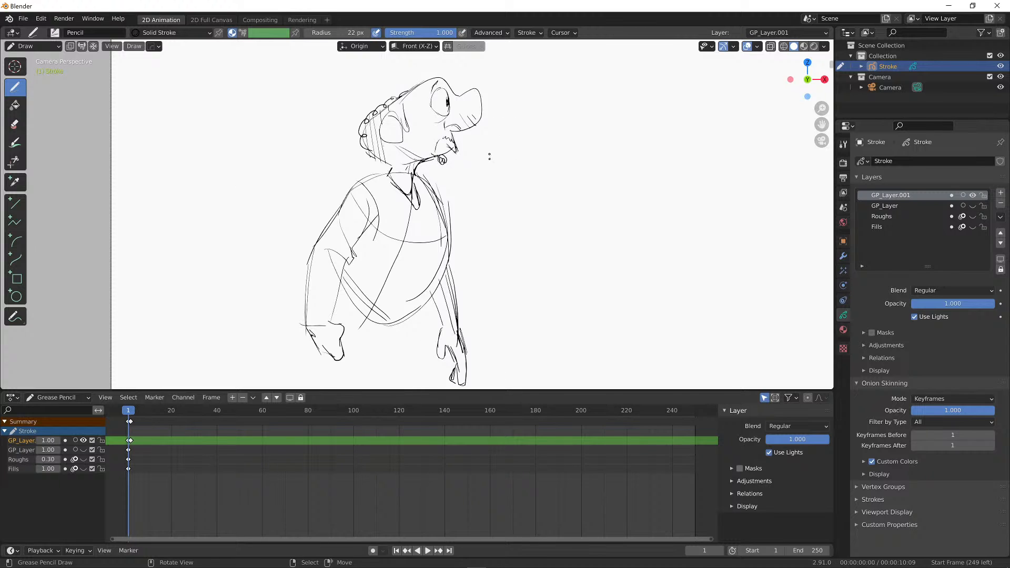
key("Right")
key("Left")
key("Right")
key("Left")
key("Left")
key("Right")
key("Right")
Add the sleeve seam, belly contour and chin fold to the crouched figure, plus a downward arrow above its head
left_click_drag(341, 185, 475, 247)
left_click_drag(364, 225, 430, 261)
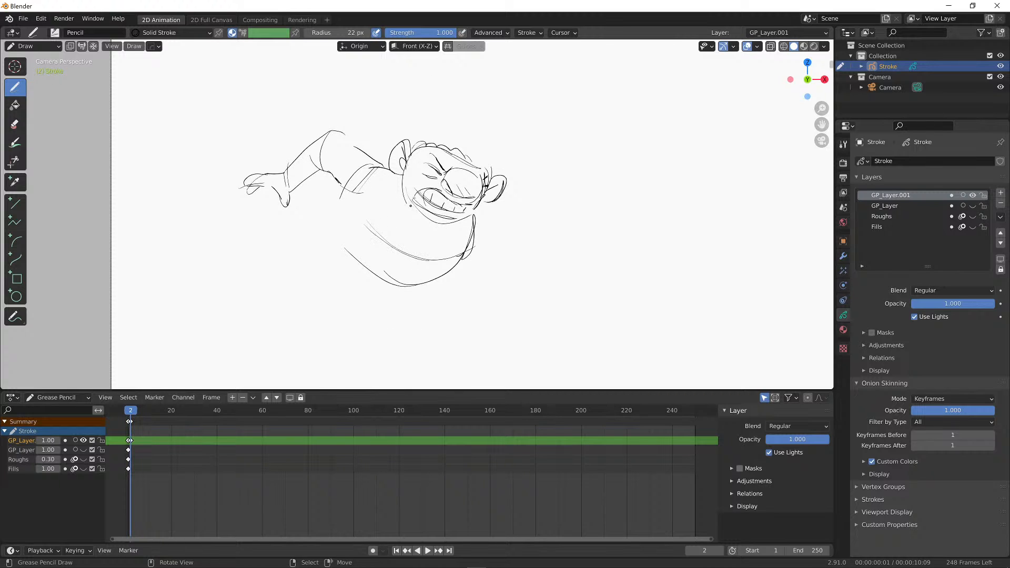
mouse_move(407, 204)
left_mouse_down()
mouse_move(437, 233)
mouse_move(454, 222)
left_mouse_up()
left_click_drag(465, 83, 466, 131)
left_click_drag(460, 117, 473, 112)
Flip between frames 1 and 2 to examine the downward movement of the head and body
key("Left")
key("Right")
key("Left")
key("Right")
key("Left")
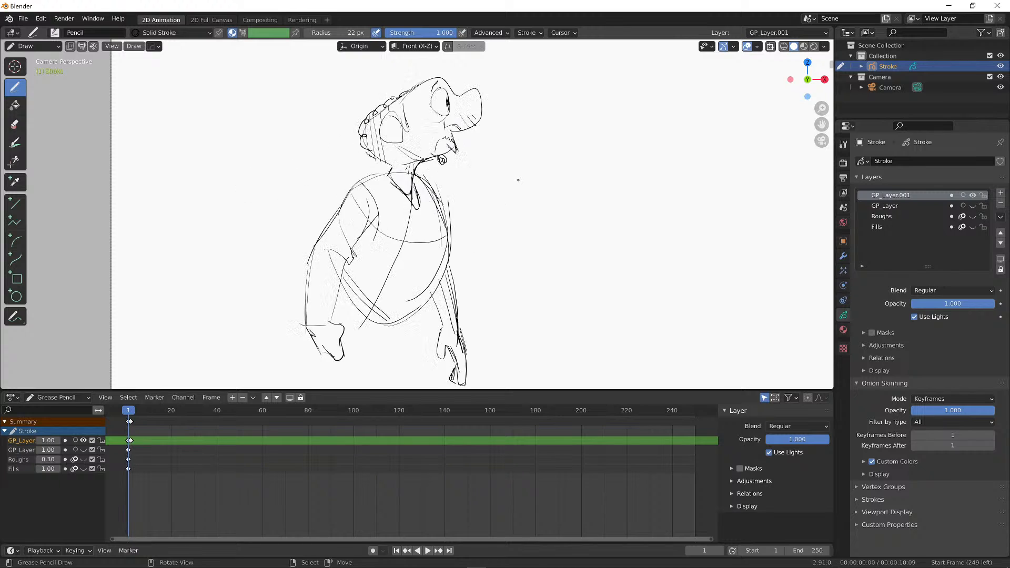
key("Right")
key("Left")
key("Right")
key("Left")
key("Right")
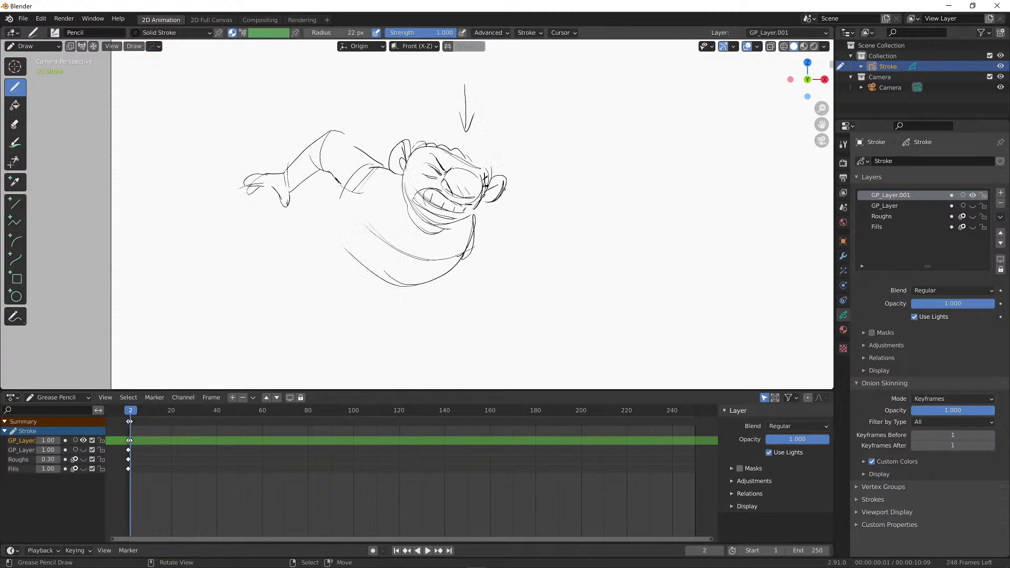
key("Left")
key("Right")
key("Left")
key("Right")
Sketch the far arm reaching out behind the head, bent down at the elbow and ending in a hand
mouse_move(472, 159)
left_mouse_down()
mouse_move(503, 145)
mouse_move(527, 191)
left_mouse_up()
mouse_move(476, 221)
left_mouse_down()
mouse_move(500, 196)
mouse_move(524, 225)
mouse_move(557, 220)
mouse_move(541, 215)
mouse_move(546, 235)
left_mouse_up()
left_click_drag(528, 189, 546, 206)
left_click_drag(549, 211, 556, 221)
Flip between frames 1 and 2 to check both arms' change from hanging down to swung outward
key("Left")
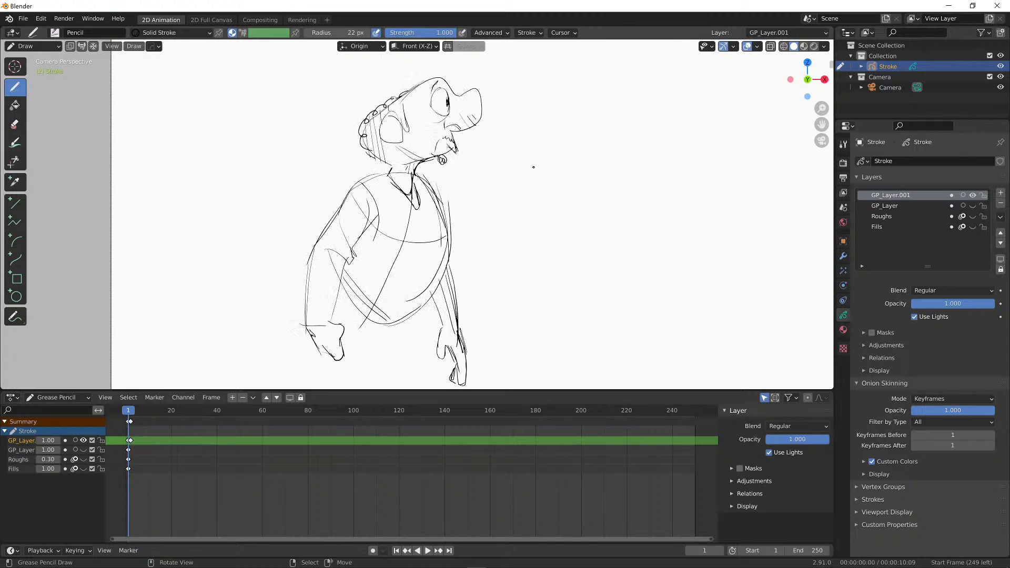
key("Right")
key("Left")
key("Right")
key("Left")
key("Right")
key("Left")
key("Right")
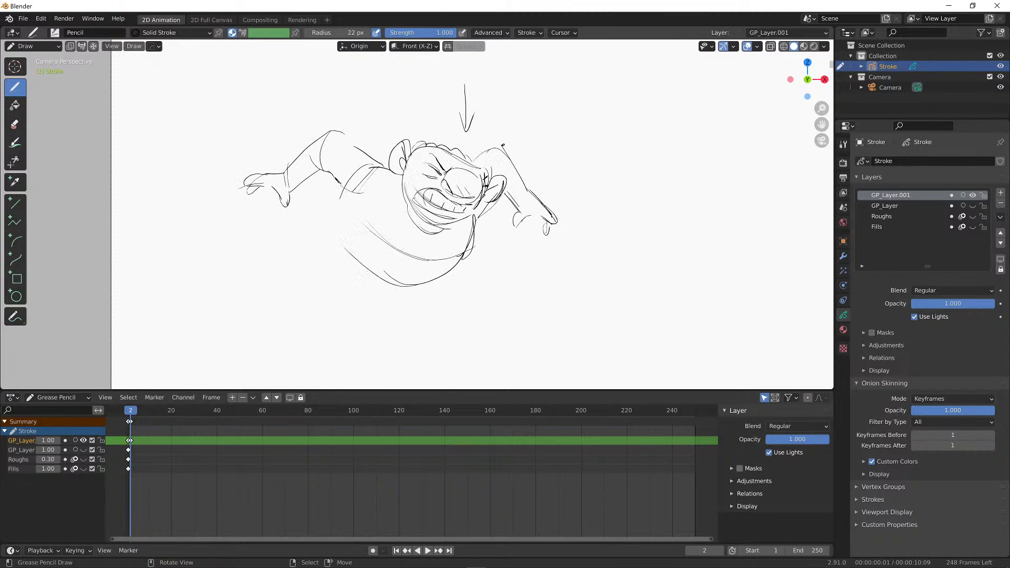
key("Left")
key("Right")
key("Left")
key("Right")
key("Left")
key("Right")
Close the torso with a curved back line and rough in the leg lines below the belly
left_click_drag(343, 216, 299, 299)
left_click_drag(308, 315, 353, 284)
left_click_drag(450, 275, 466, 293)
Flip between frames 1 and 2 to judge the crouched pose with its rough leg lines
key("Left")
key("Right")
key("Left")
key("Right")
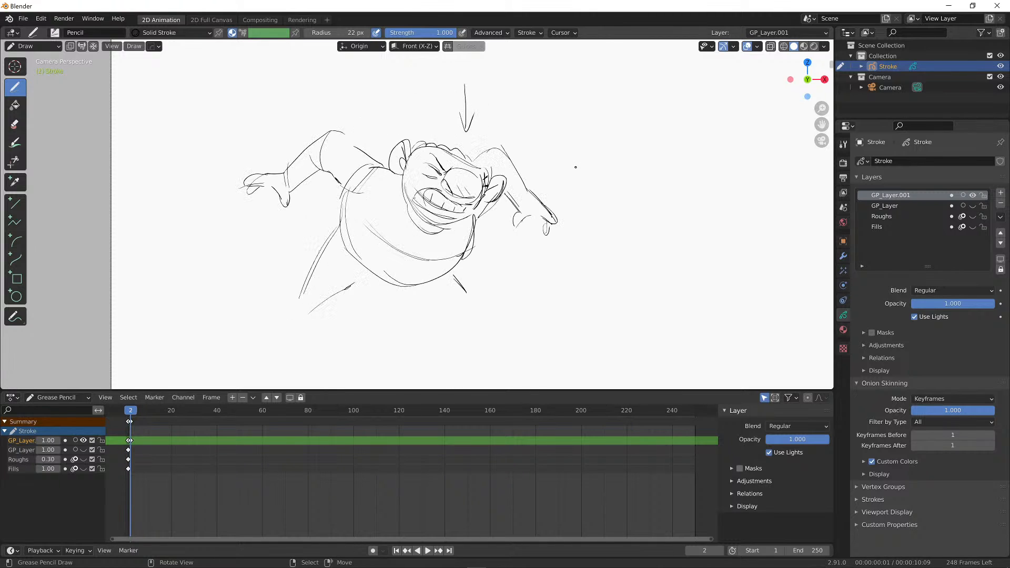
key("Left")
key("Right")
key("Left")
key("Right")
key("Left")
key("Right")
key("Left")
key("Left")
key("Right")
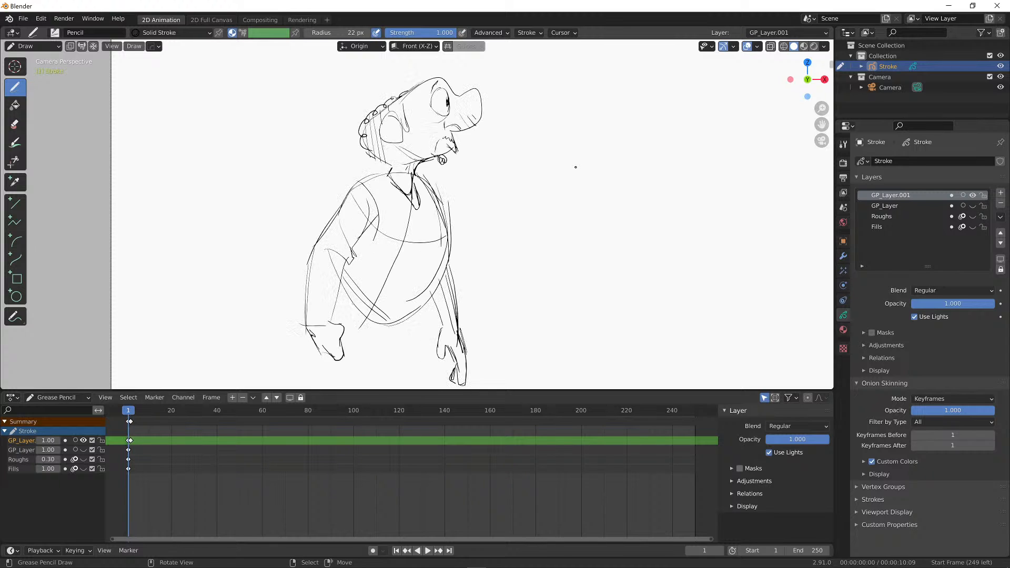
key("Right")
Undo the rough leg lines below the belly, keeping the curved back line
key("ctrl+z")
key("ctrl+z")
key("ctrl+z")
key("ctrl+z")
key("ctrl+z")
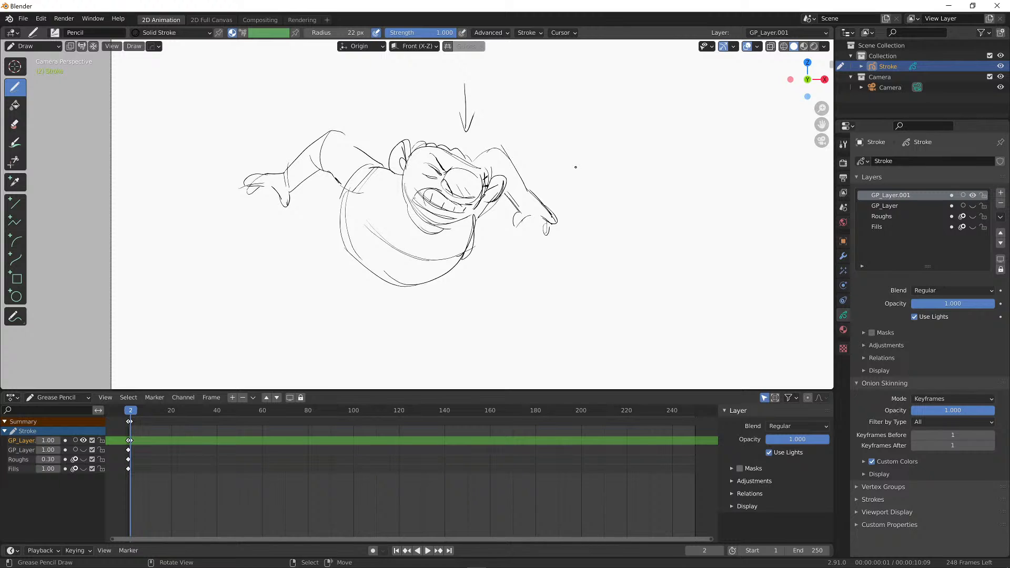
Flip through frames 1 to 3 to review the motion between the upright and crouched poses
key("Left")
key("Right")
key("Left")
key("Right")
key("Left")
key("Right")
key("Right")
key("Left")
key("Left")
Start a new pose on frame 3 by sketching the top of the head, the long oval eye and the nose
key("Right")
key("Right")
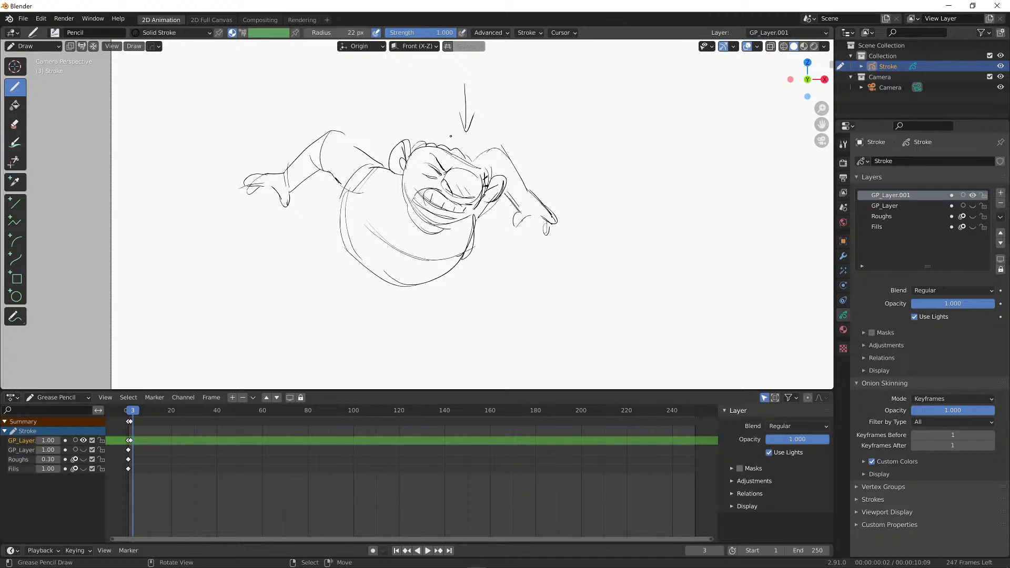
mouse_move(348, 87)
left_mouse_down()
mouse_move(369, 74)
mouse_move(414, 124)
left_mouse_up()
key("Left")
key("Left")
key("Right")
key("Right")
mouse_move(392, 78)
left_mouse_down()
mouse_move(411, 122)
mouse_move(399, 121)
left_mouse_up()
left_click_drag(398, 84, 436, 143)
Compare frame 3 with the earlier poses and round out the nose with its upper bump and nostril
key("Left")
key("Left")
key("Right")
key("Right")
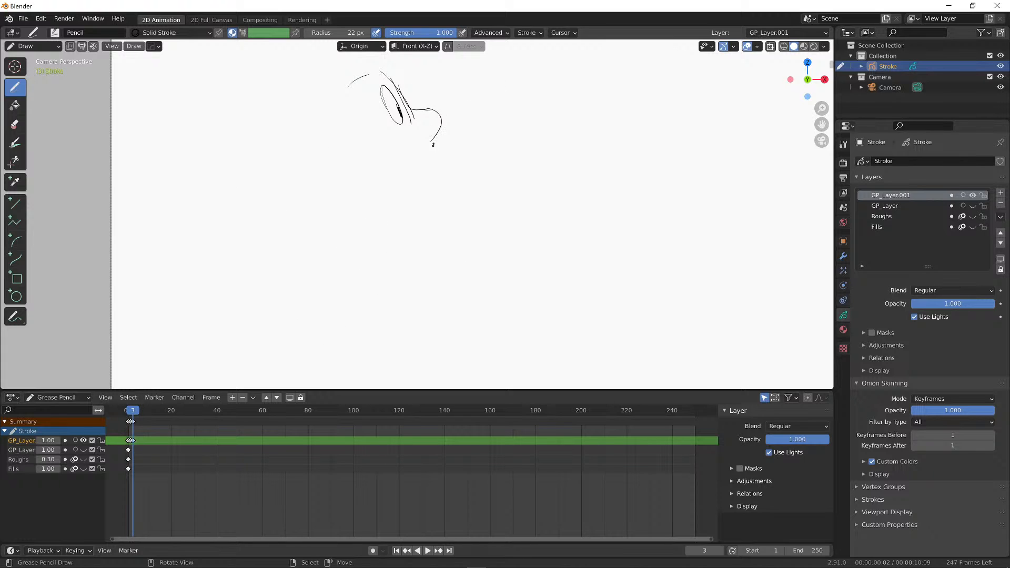
left_click_drag(414, 109, 440, 128)
left_click_drag(420, 132, 429, 139)
Step through frames 1 to 4 to compare the new face with the earlier poses
key("Left")
key("Right")
key("Right")
key("Left")
key("Right")
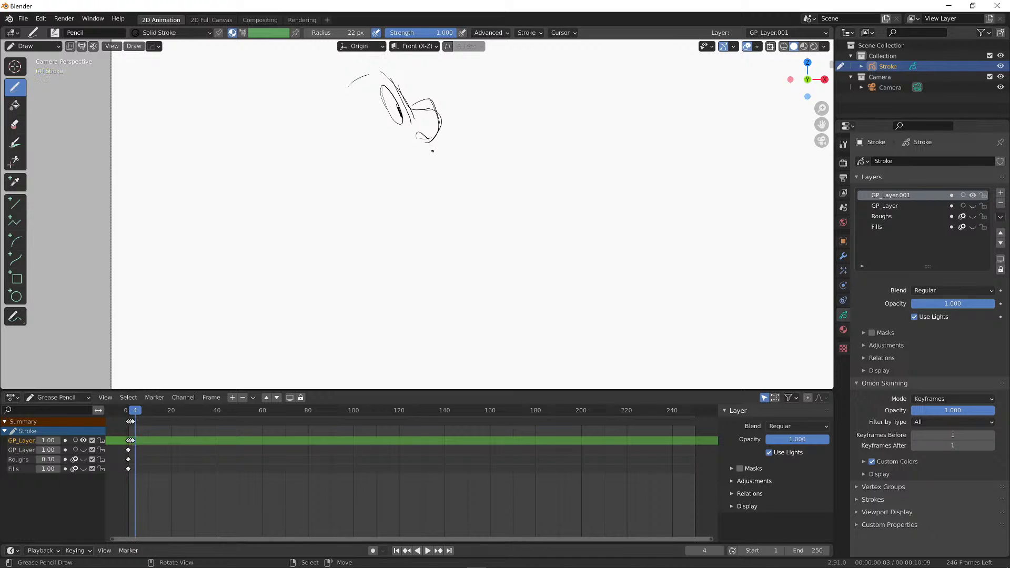
key("Left")
key("Left")
key("Left")
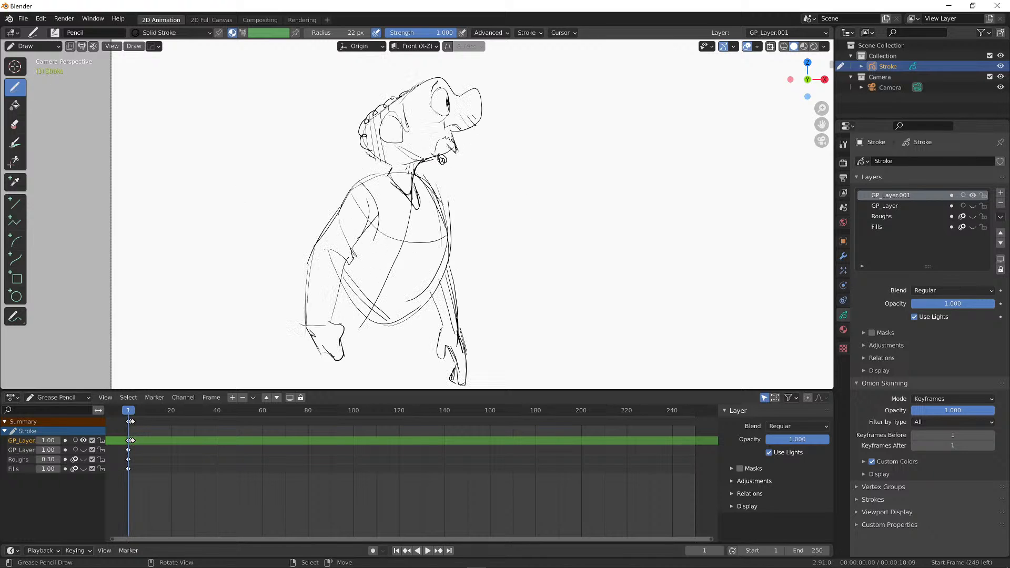
key("Left")
key("Right")
key("Right")
key("Right")
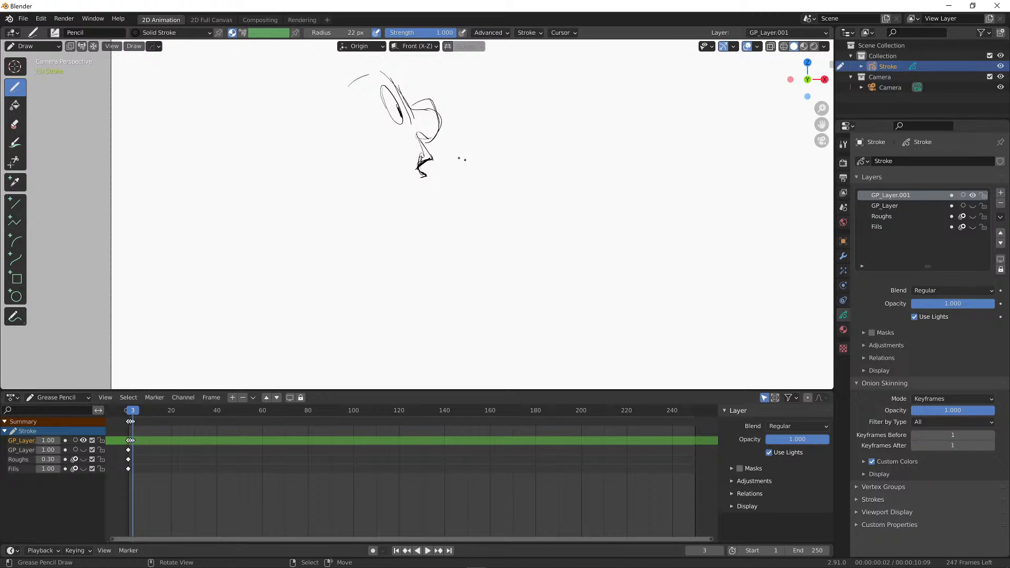
Flip repeatedly through frames 1, 2 and 3 to check the head's position and motion across the poses
key("Left")
key("Left")
key("Right")
key("Right")
key("Left")
key("Left")
key("Right")
key("Right")
key("Left")
key("Left")
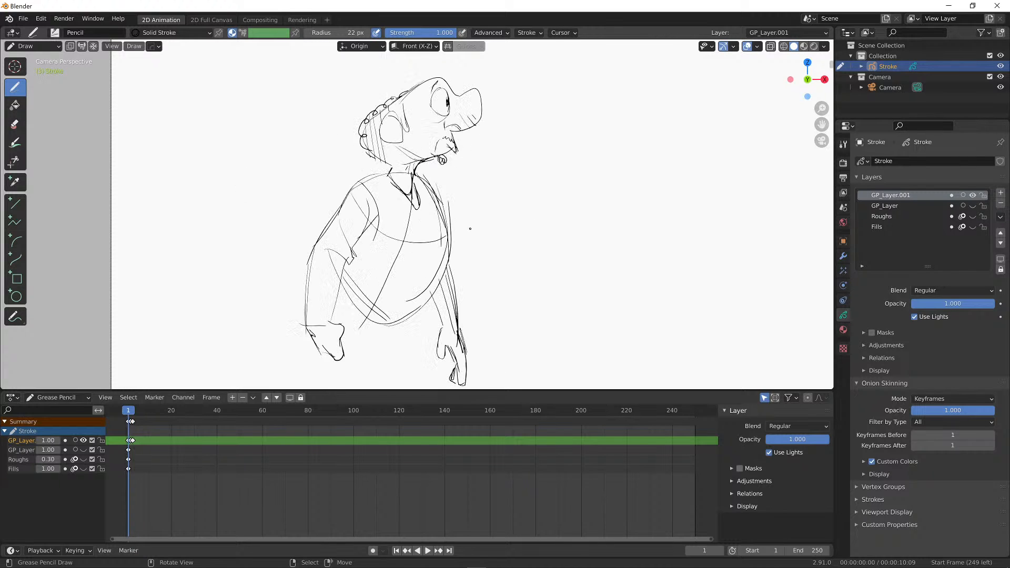
key("Right")
key("Right")
key("Left")
key("Right")
key("Left")
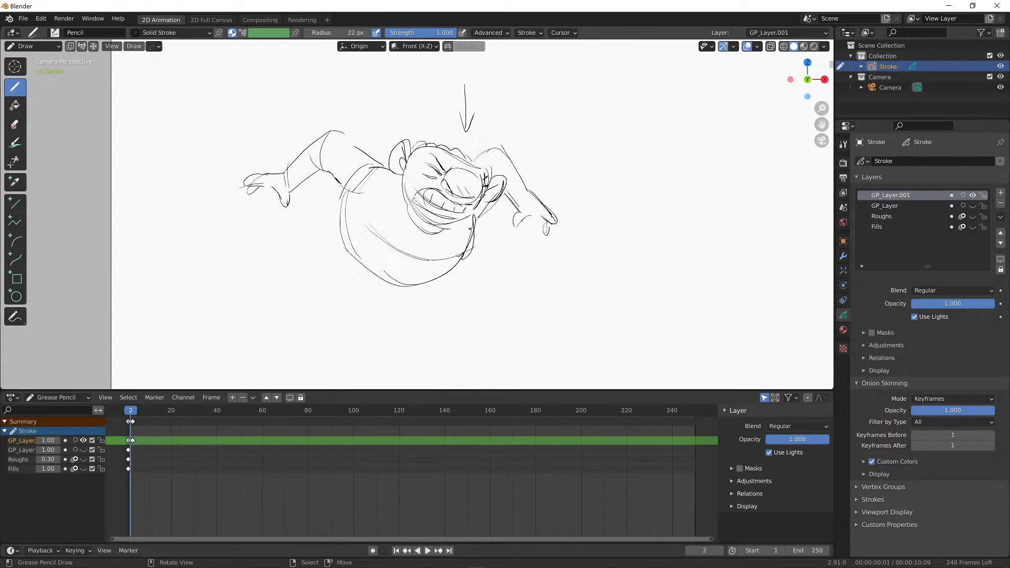
key("Left")
key("Right")
key("Right")
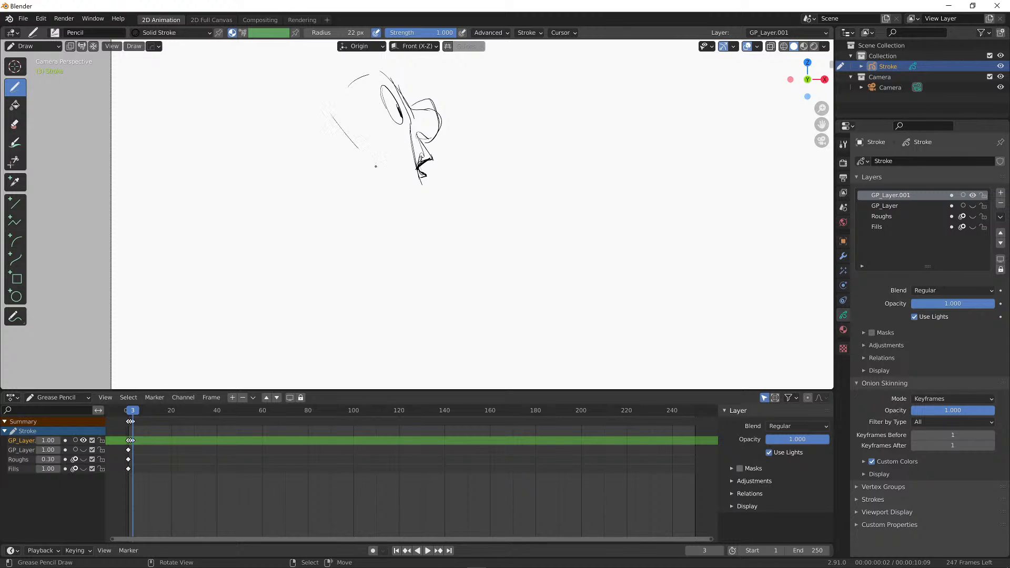
Sketch the long slanting line of the neck and jaw below the head on frame 3
left_click_drag(376, 166, 391, 186)
left_click_drag(331, 124, 398, 197)
Flip back and forth between frames 1, 2 and 3 to check how the new head and neck follow the earlier poses
key("Left")
key("Left")
key("Right")
key("Right")
key("Left")
key("Left")
key("Right")
key("Right")
key("Left")
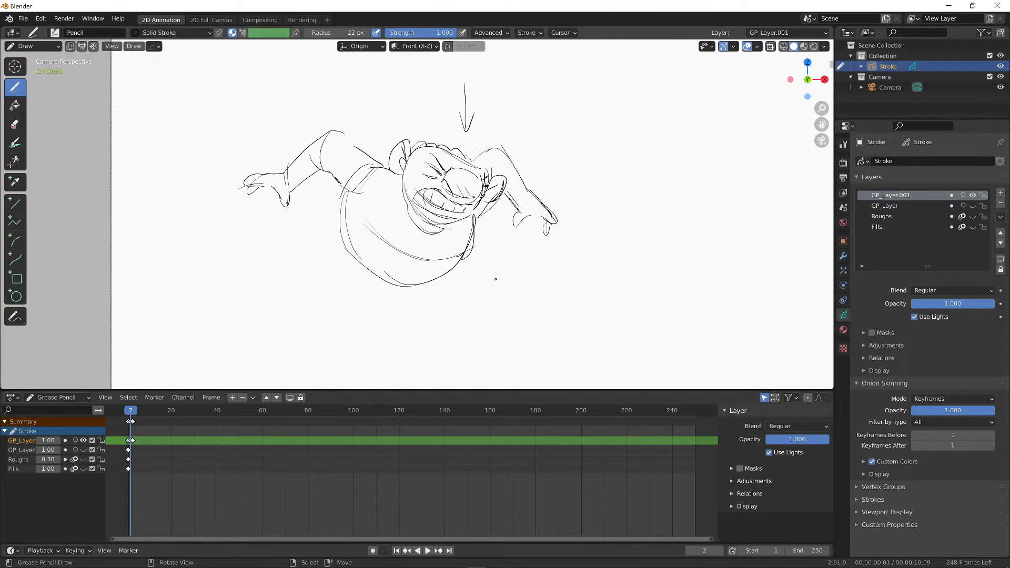
key("Left")
key("Right")
key("Left")
key("Right")
key("Right")
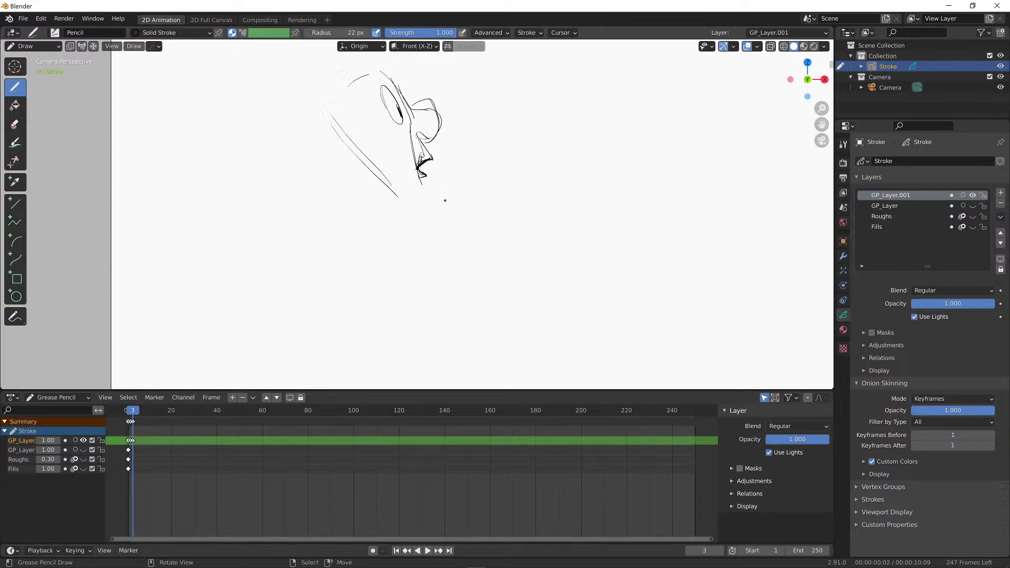
key("Right")
key("Left")
key("Left")
key("Left")
key("Right")
key("Right")
Sketch both sides of the leaning torso on frame 3, checking it against the earlier poses
mouse_move(383, 174)
left_mouse_down()
mouse_move(426, 201)
mouse_move(437, 296)
left_mouse_up()
key("Left")
key("Left")
key("Right")
key("Right")
left_click_drag(397, 210, 445, 322)
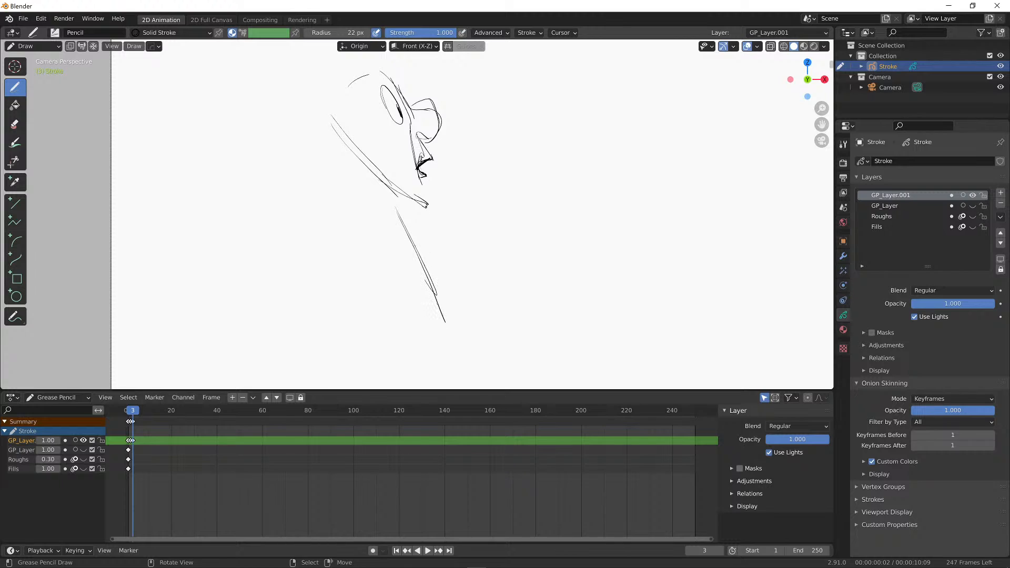
left_click_drag(430, 204, 513, 311)
left_click_drag(460, 221, 519, 311)
left_click_drag(429, 213, 588, 204)
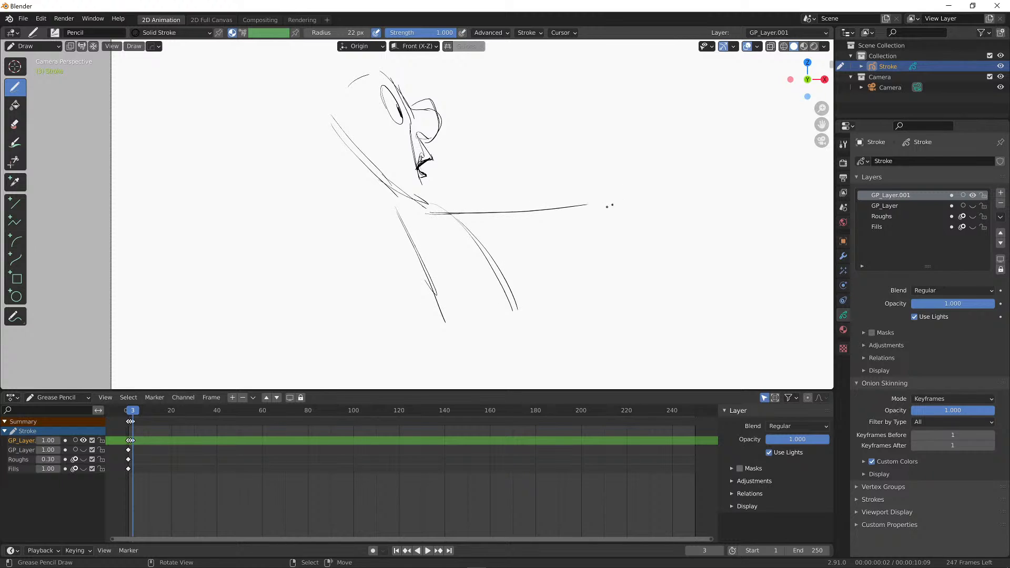
key("ctrl+z")
left_click_drag(432, 237, 504, 266)
left_click_drag(484, 285, 519, 222)
left_click_drag(500, 261, 520, 192)
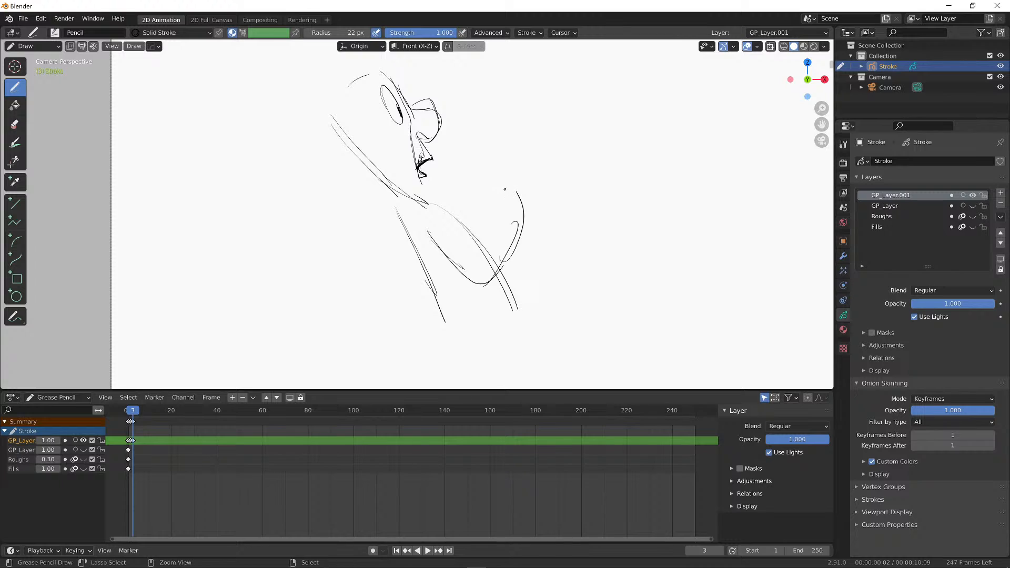
key("ctrl+z")
key("ctrl+z")
key("ctrl+z")
key("ctrl+z")
Sketch the near arm bent up to a raised hand and the far arm reaching out with spread fingers
left_click_drag(429, 186, 464, 158)
mouse_move(427, 204)
left_mouse_down()
mouse_move(489, 129)
mouse_move(471, 128)
left_mouse_up()
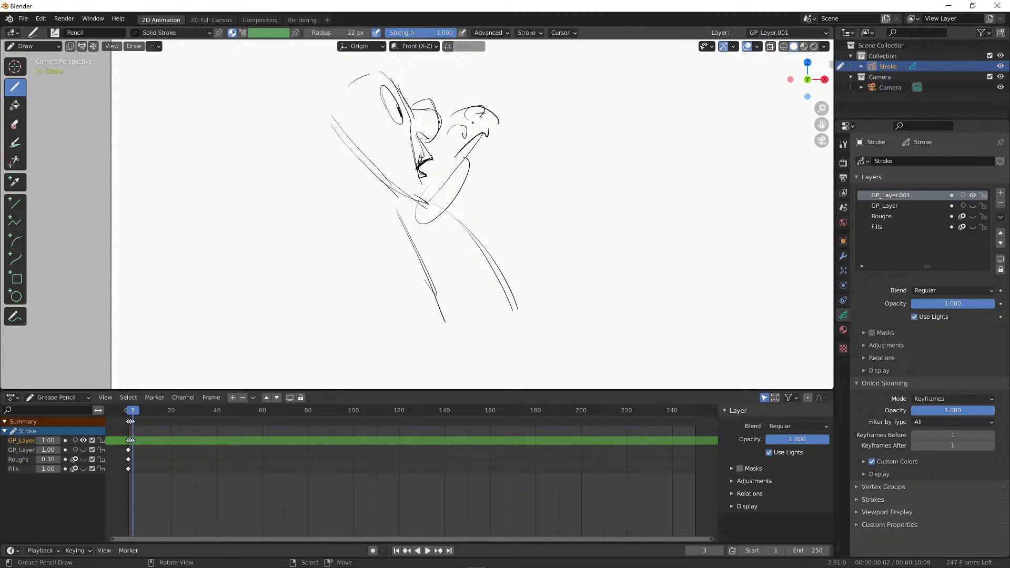
mouse_move(477, 175)
left_mouse_down()
mouse_move(559, 115)
mouse_move(605, 116)
left_mouse_up()
left_click_drag(586, 80, 579, 124)
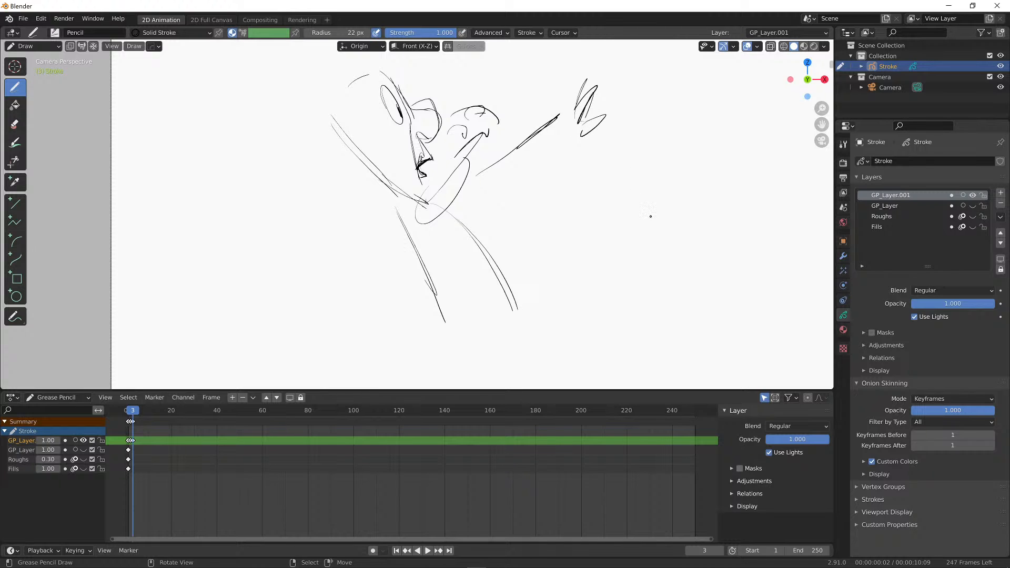
Compare frames 2 and 3 and add a long curved centre line down the torso on frame 3
key("Left")
key("Right")
key("shift+Left")
key("Right")
key("Left")
key("Right")
key("Left")
key("Right")
key("Right")
left_click_drag(393, 179, 492, 322)
Flip repeatedly through frames 1, 2 and 3 to review the motion from the upright pose to the outstretched pose
key("Left")
key("Right")
key("Left")
key("Left")
key("Right")
key("Right")
key("Left")
key("Left")
key("Left")
key("Right")
key("Right")
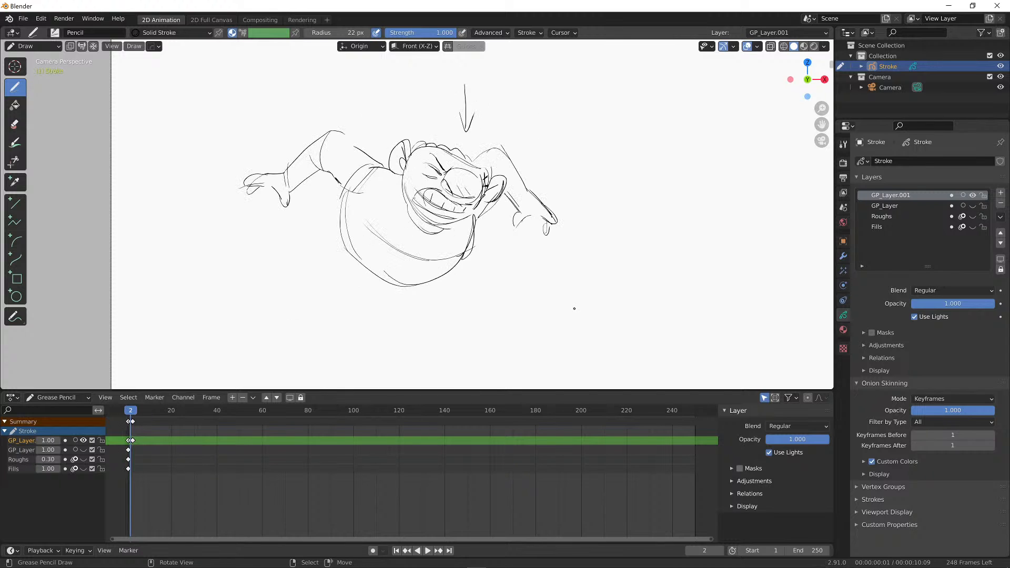
key("Right")
key("Left")
key("Left")
key("Right")
key("Right")
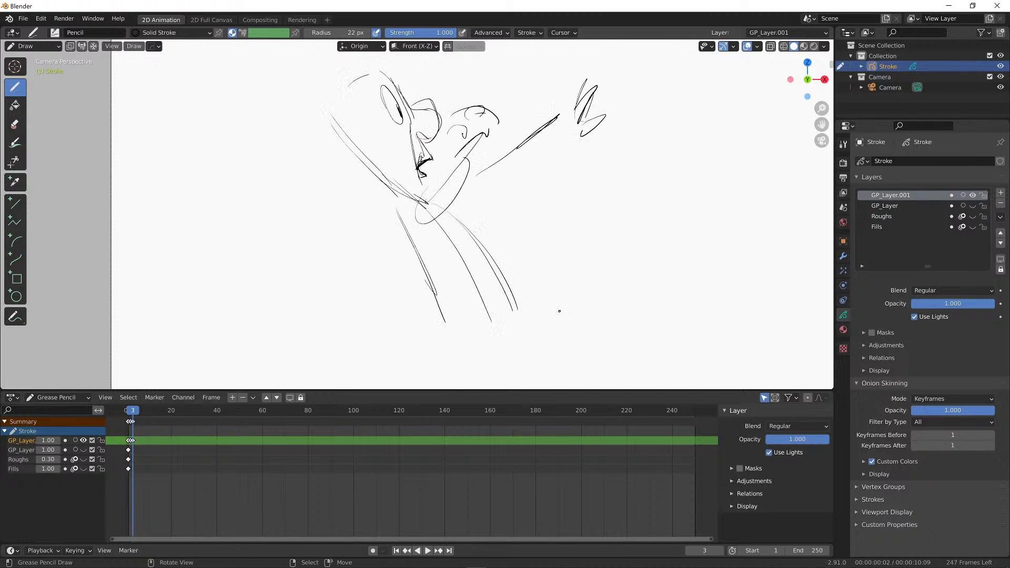
key("Left")
key("Left")
key("Right")
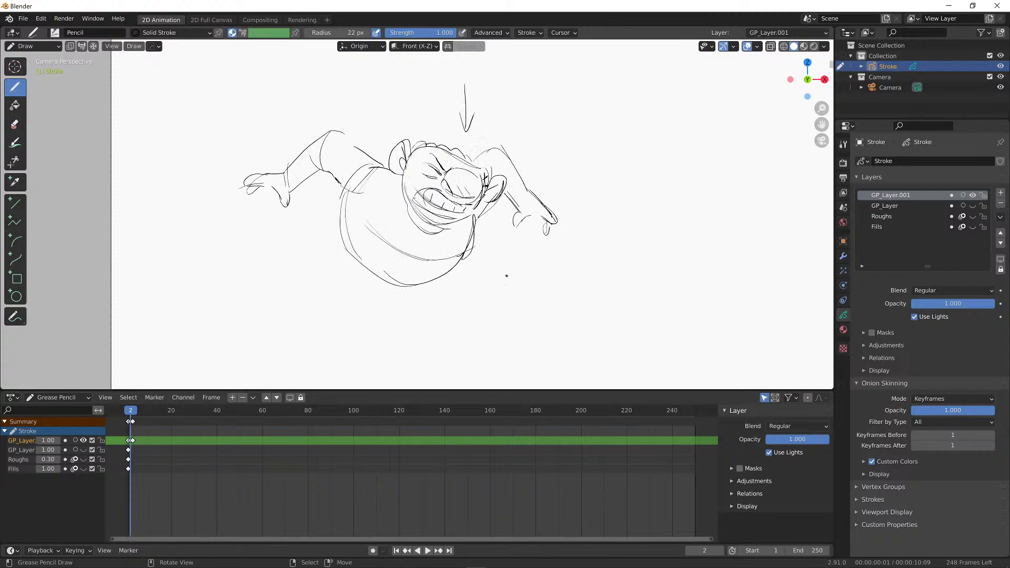
key("Right")
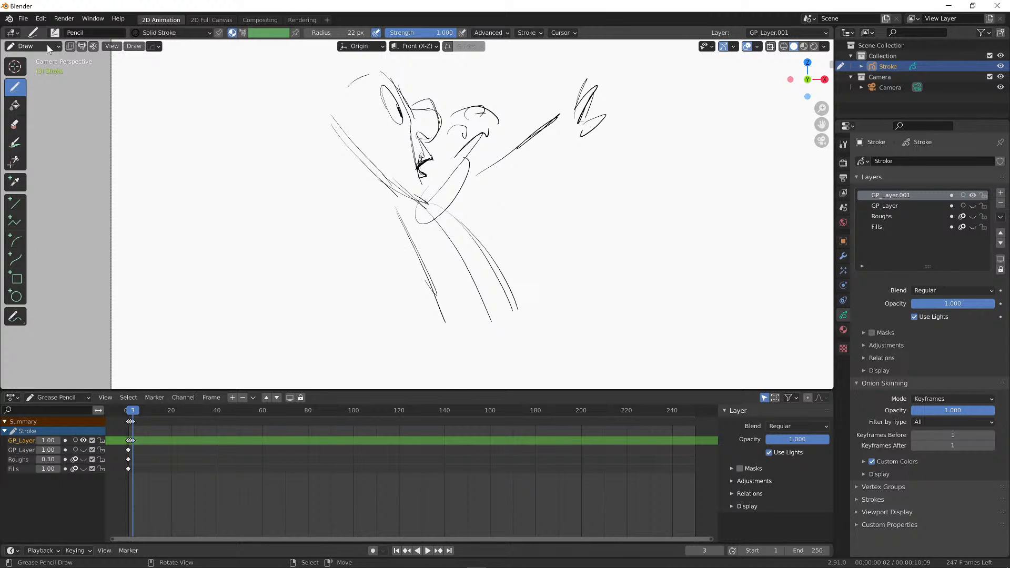
In Sculpt Mode, enlarge the Grab brush radius to 381 px and push frame 3's upper body and arms forward
left_click(32, 46)
left_click(60, 82)
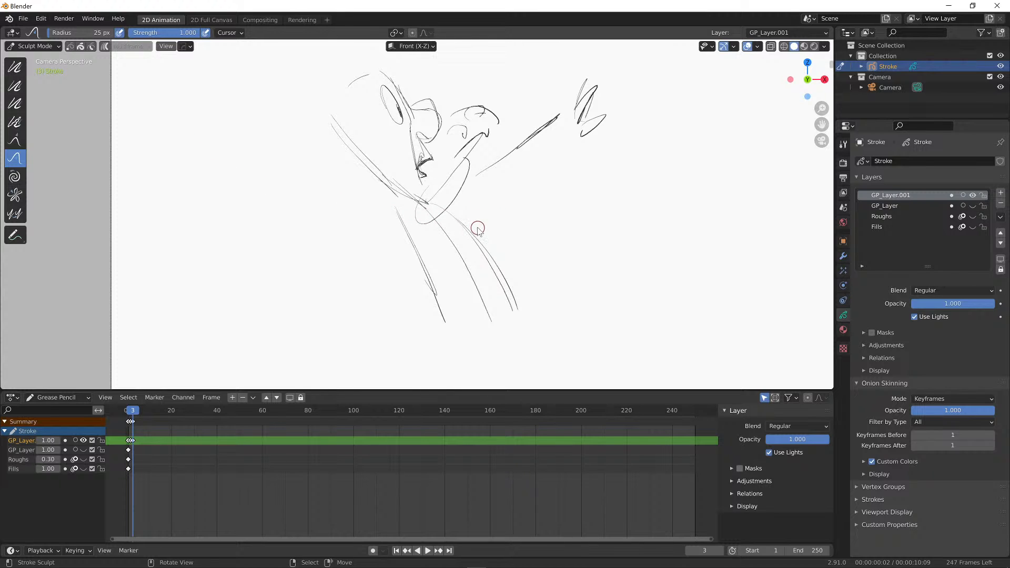
key("f")
left_click(502, 192)
mouse_move(502, 193)
left_mouse_down()
mouse_move(422, 176)
mouse_move(394, 147)
mouse_move(412, 163)
mouse_move(418, 156)
mouse_move(422, 86)
mouse_move(429, 219)
mouse_move(485, 289)
mouse_move(458, 235)
mouse_move(547, 152)
mouse_move(653, 126)
mouse_move(635, 116)
mouse_move(501, 143)
mouse_move(519, 140)
mouse_move(527, 192)
left_mouse_up()
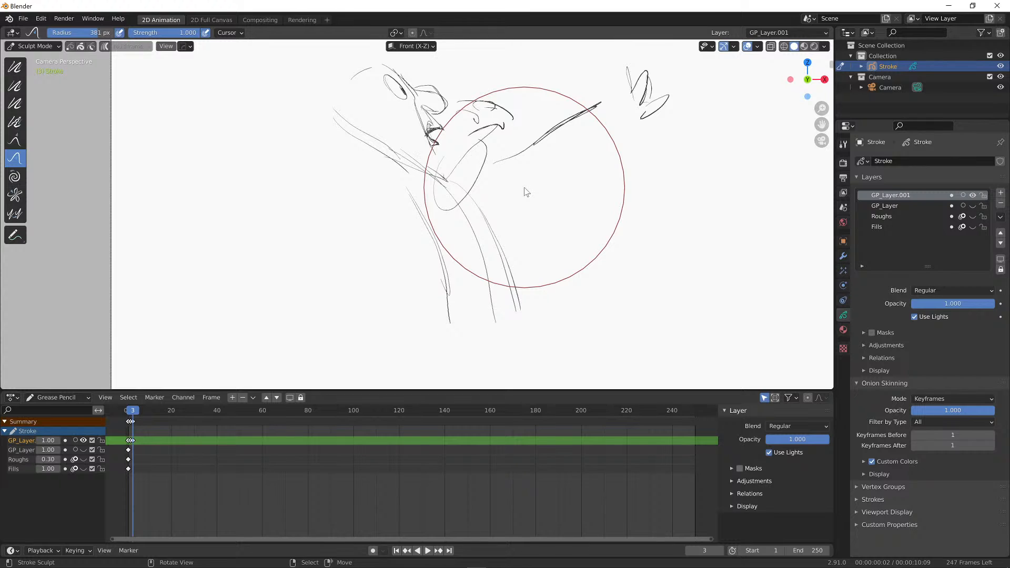
Compare the adjusted pose with the earlier frames and push the crouching head on frame 2 farther down
key("Left")
key("Left")
key("Right")
key("Right")
key("Left")
key("Left")
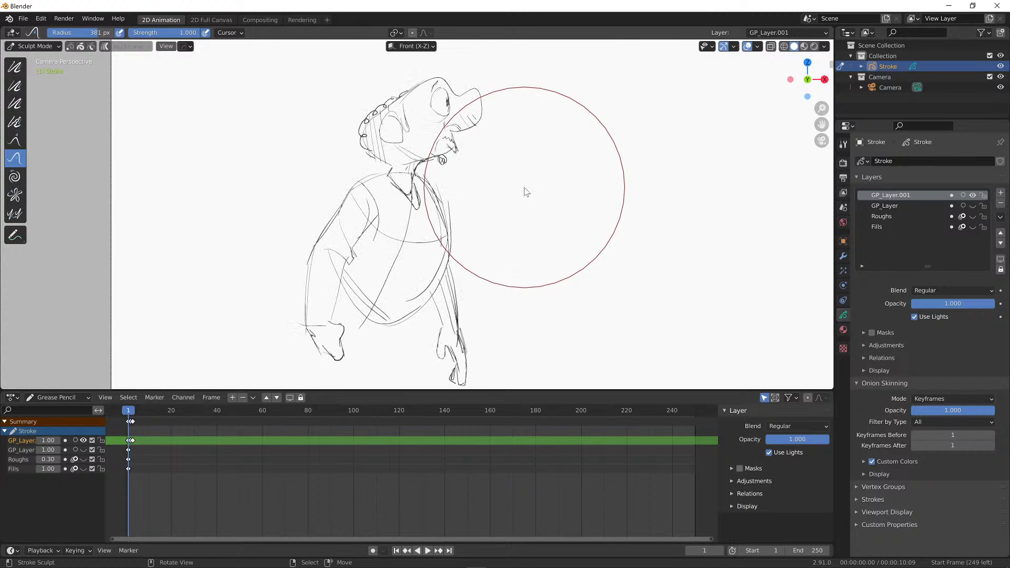
key("Right")
mouse_move(526, 192)
left_mouse_down()
mouse_move(445, 149)
mouse_move(447, 180)
mouse_move(489, 113)
mouse_move(533, 223)
mouse_move(465, 301)
left_mouse_up()
Check the squash across frames 1 to 3 and pull the outstretched arm on frame 3 downward
key("Left")
key("Left")
key("Right")
key("Right")
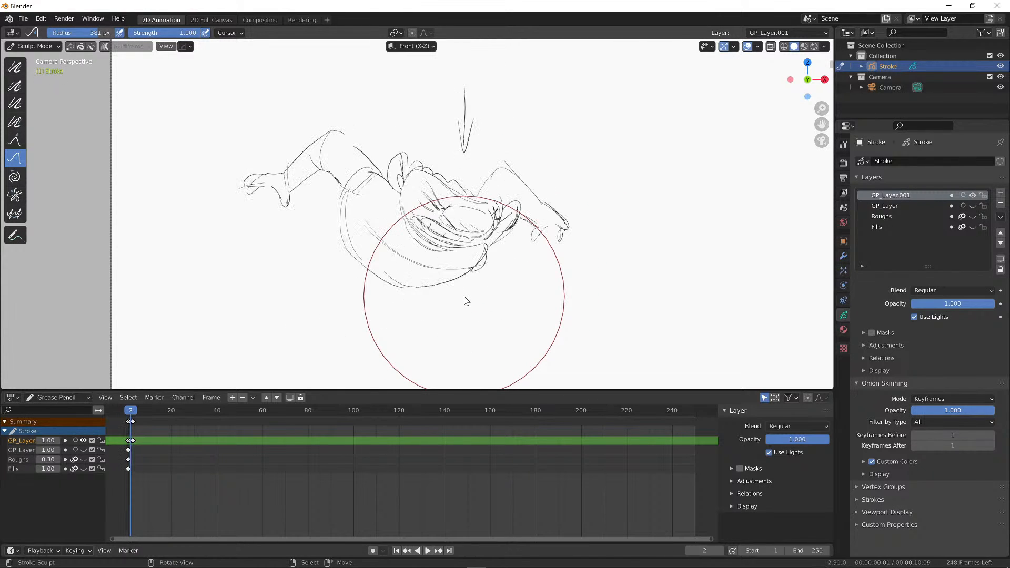
key("Right")
key("Left")
key("Left")
key("Right")
key("Right")
key("Left")
key("Left")
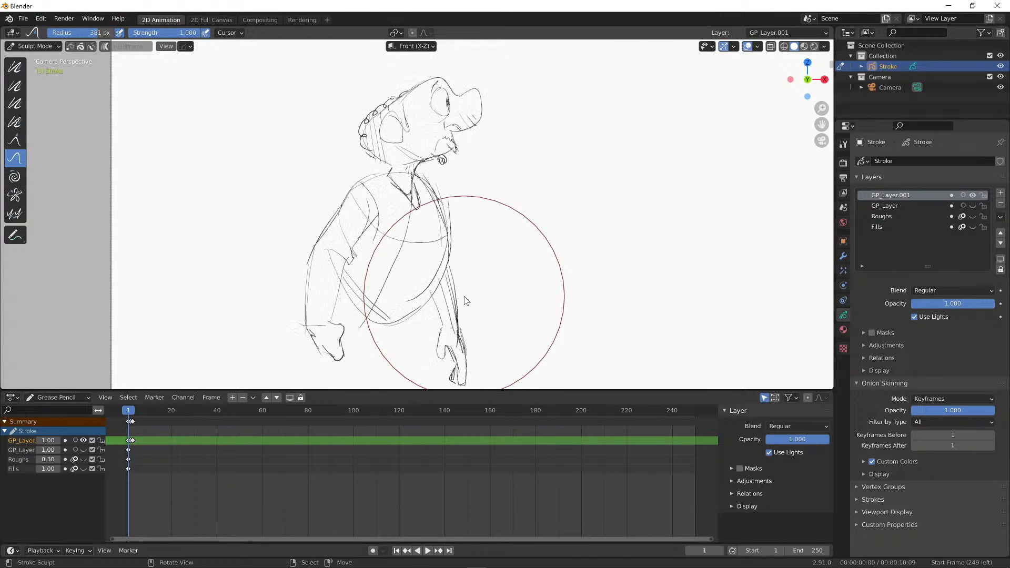
key("Right")
key("Right")
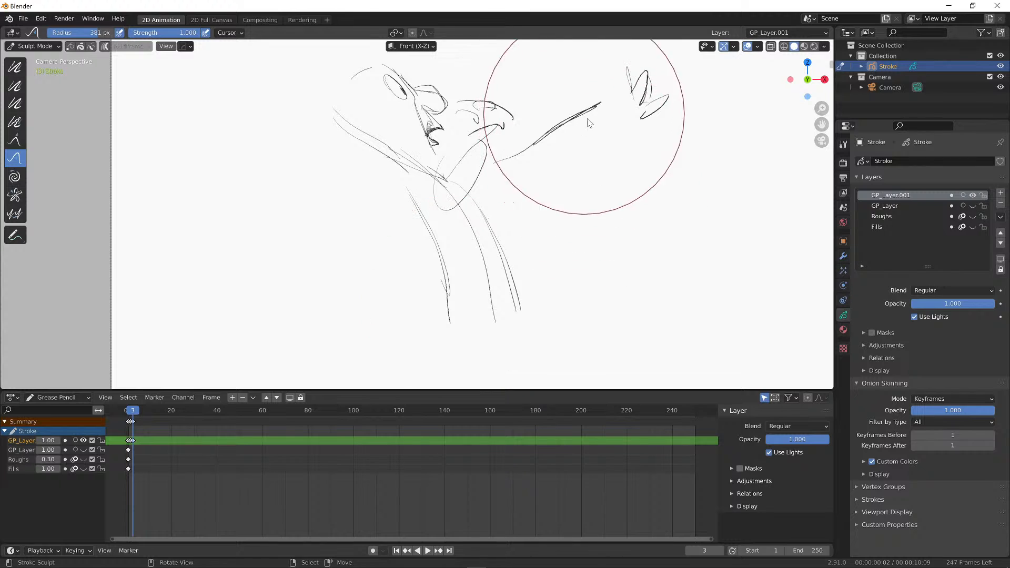
mouse_move(588, 116)
left_mouse_down()
mouse_move(623, 148)
mouse_move(580, 163)
mouse_move(589, 202)
left_mouse_up()
Flip back and forth through the first frames to examine the motion between the reshaped poses
key("Left")
key("Left")
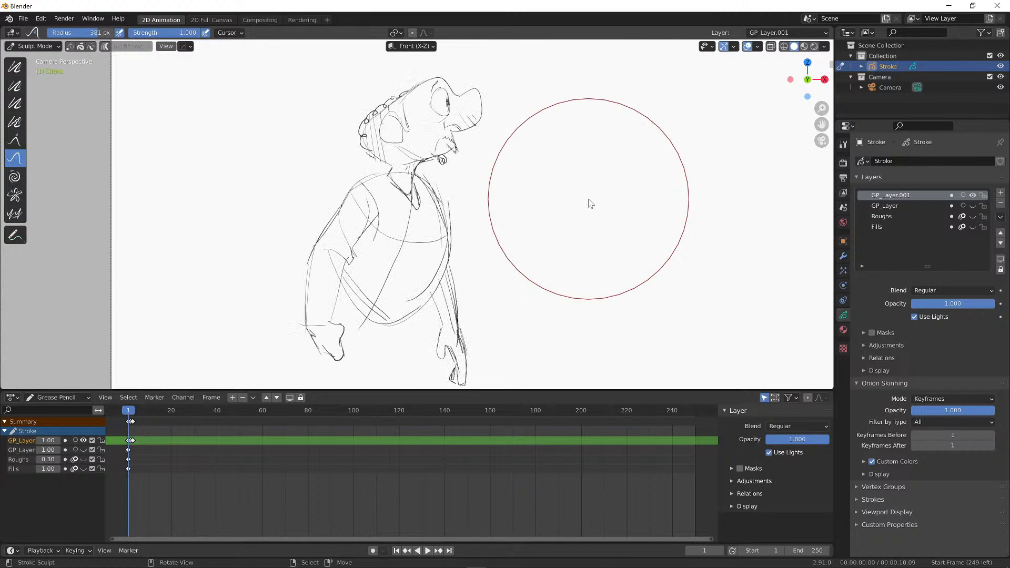
key("Right")
key("Left")
key("Right")
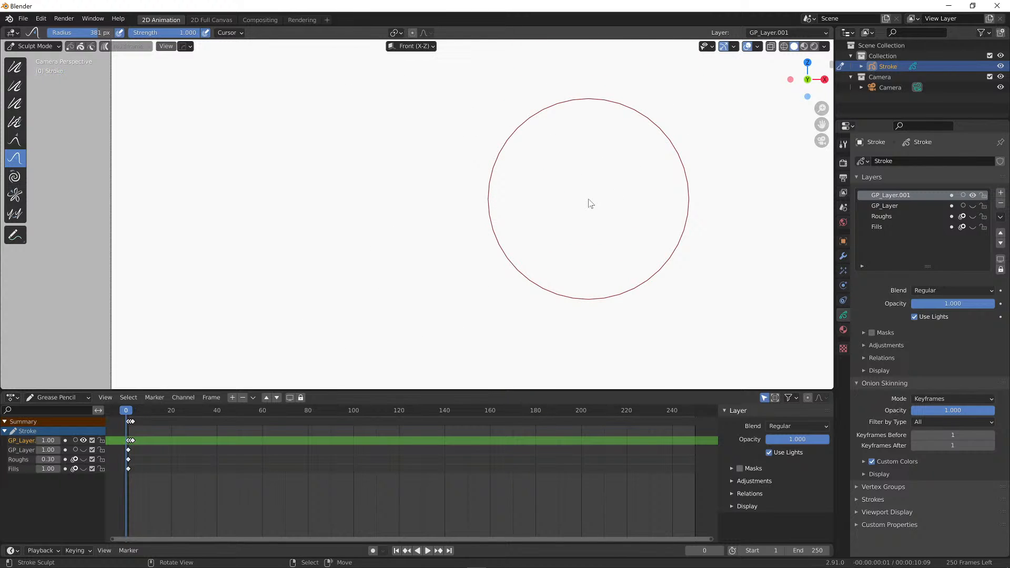
key("Left")
key("Right")
key("Right")
key("Left")
key("Left")
key("Right")
key("Right")
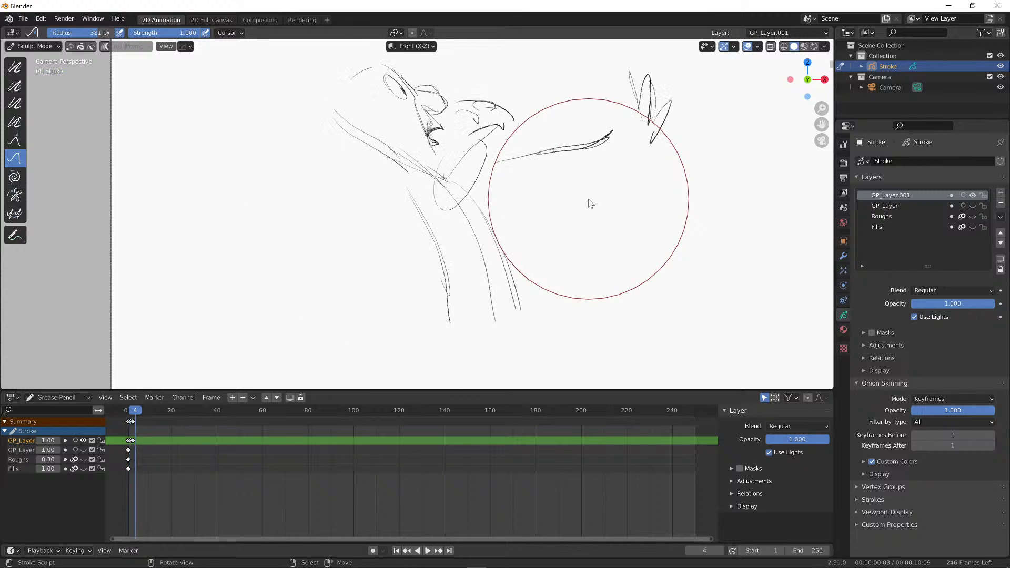
key("Left")
key("Left")
key("Left")
key("Right")
key("Right")
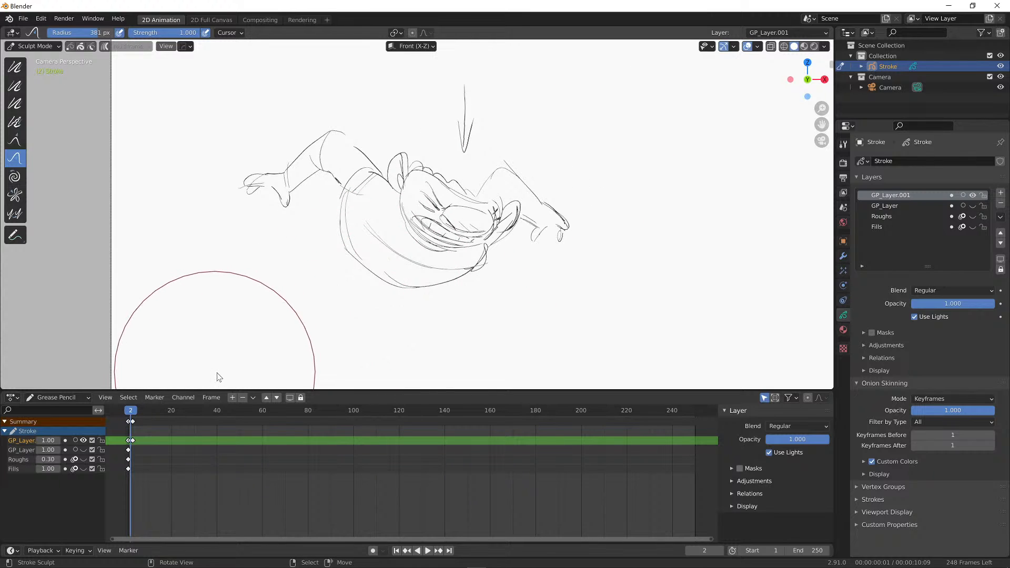
Spread the second and third pose keyframes out to about frames 10 and 22 and preview the playback
left_click(131, 422)
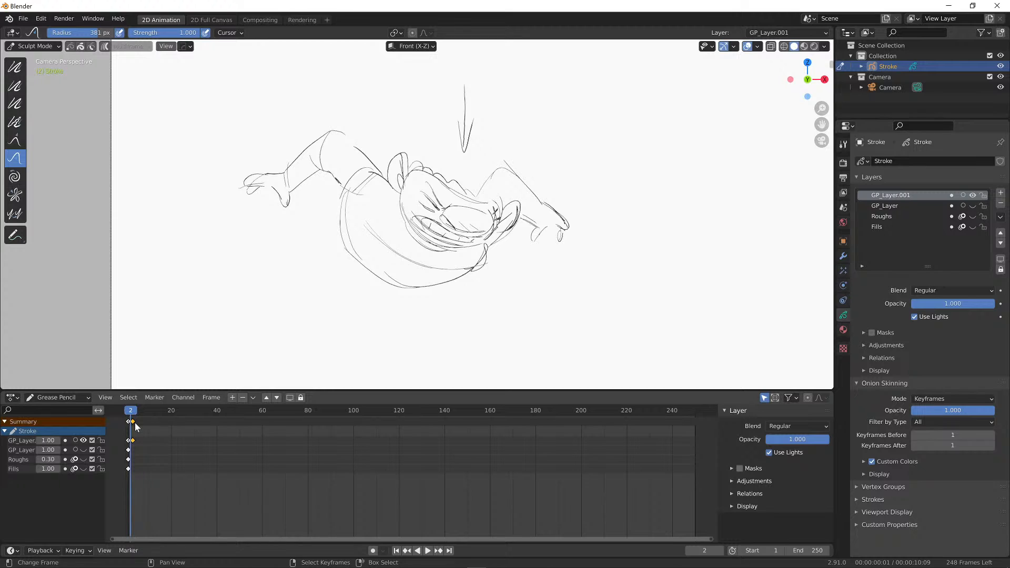
mouse_move(135, 423)
left_mouse_down()
mouse_move(172, 425)
mouse_move(150, 421)
left_mouse_up()
key("space")
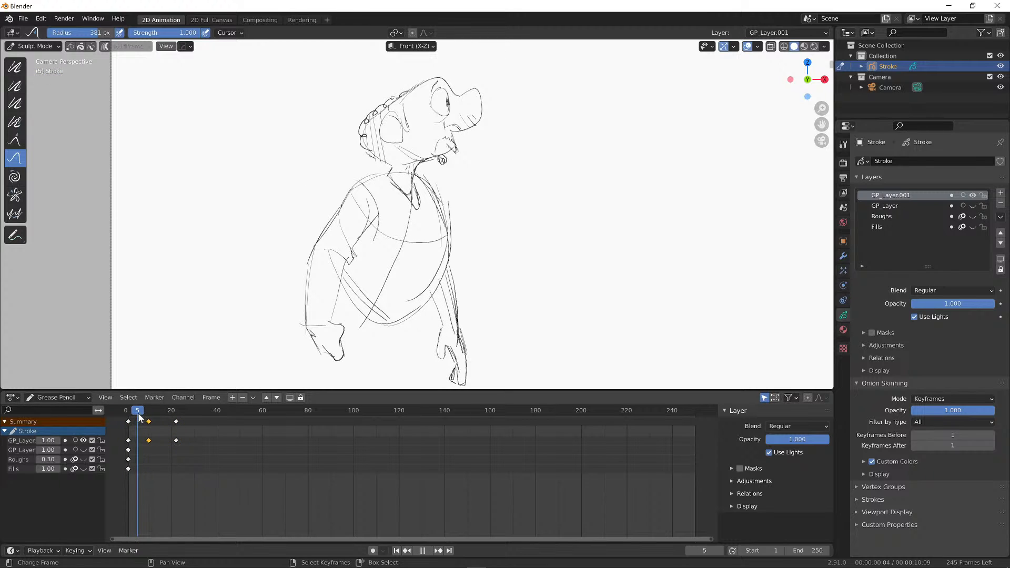
key("space")
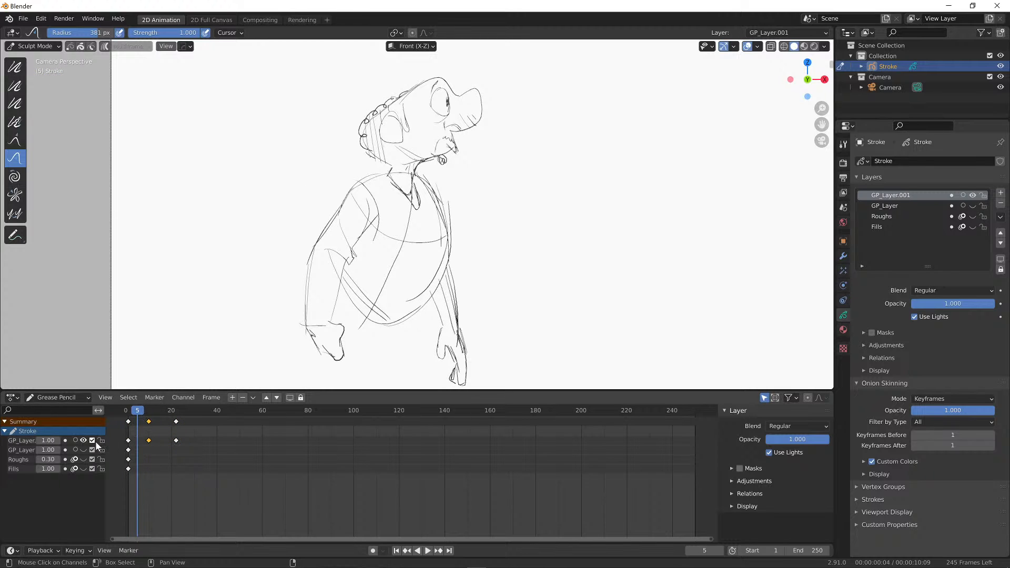
Return to Draw mode with the top layer active and interpolate a sequence between the first and second poses
left_click(29, 441)
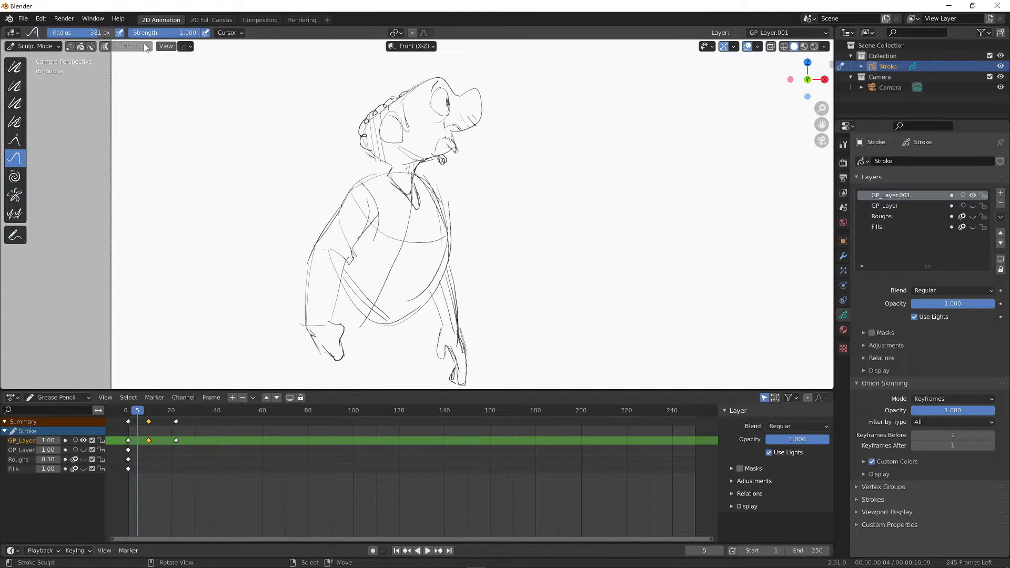
left_click(32, 46)
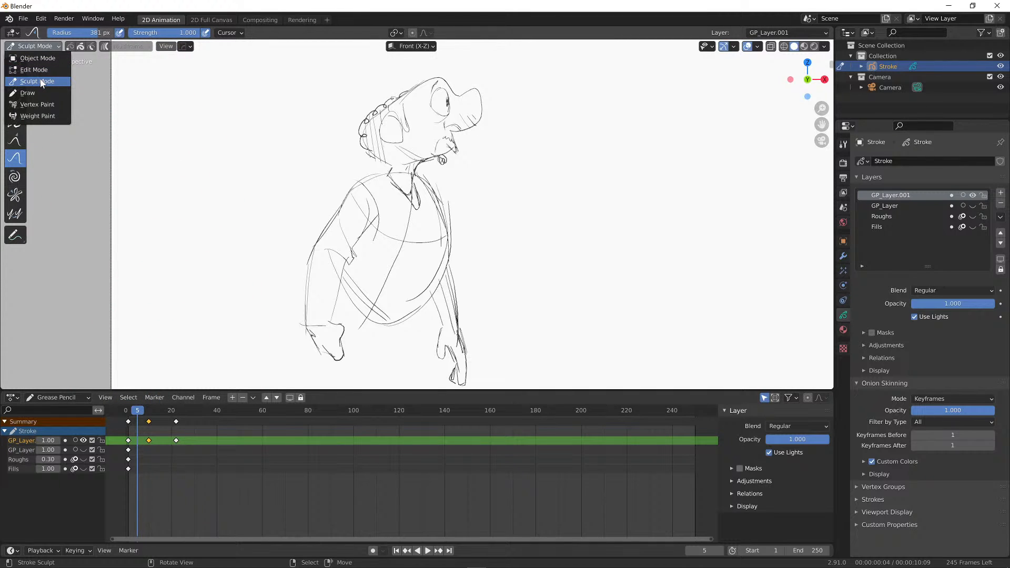
left_click(40, 92)
left_click(134, 46)
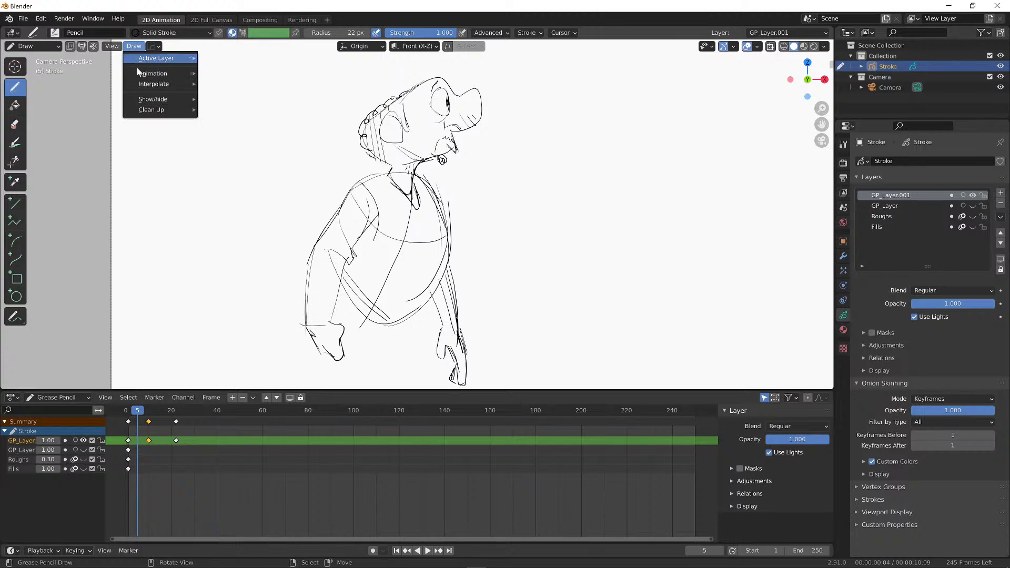
mouse_move(160, 83)
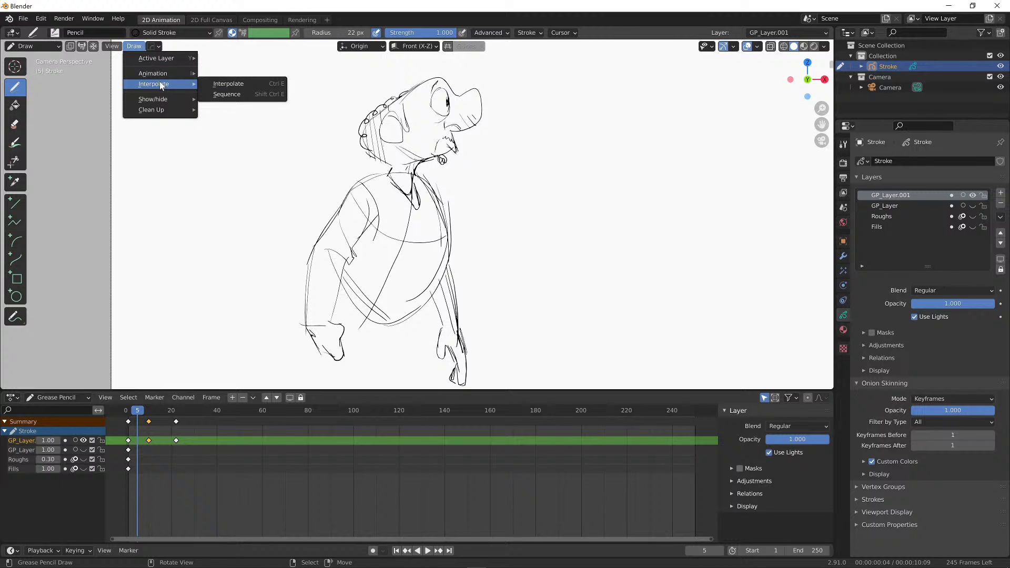
left_click(223, 94)
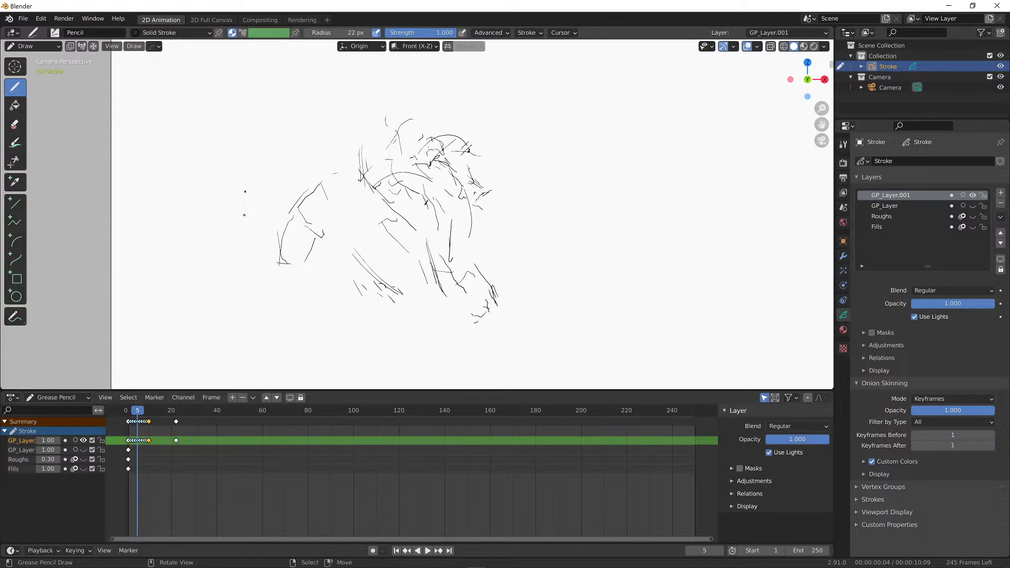
Interpolate a sequence between the second and third poses from frame 16, and scrub back to frame 1
key("space")
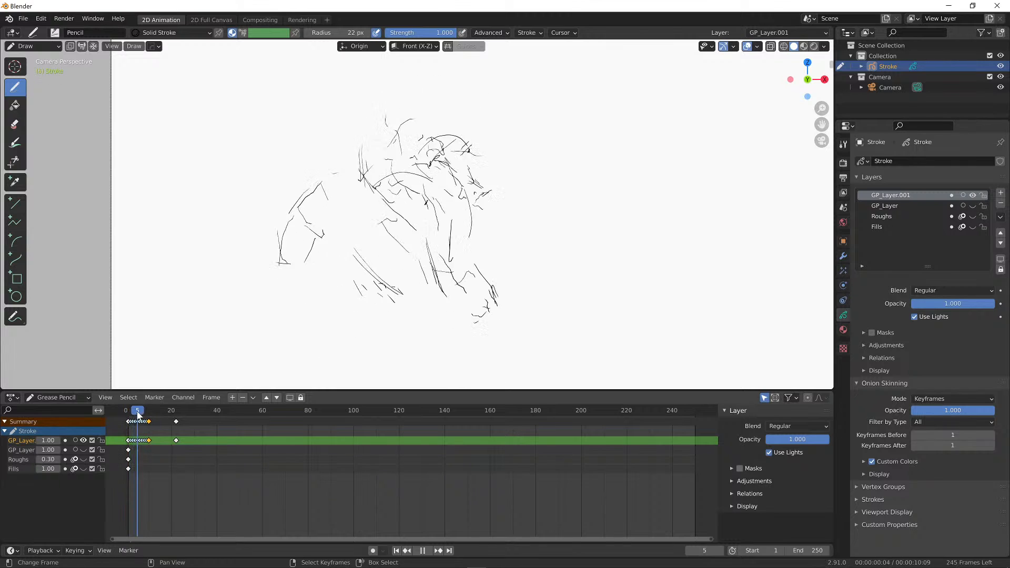
mouse_move(137, 413)
left_mouse_down()
mouse_move(153, 412)
mouse_move(128, 413)
mouse_move(164, 415)
left_mouse_up()
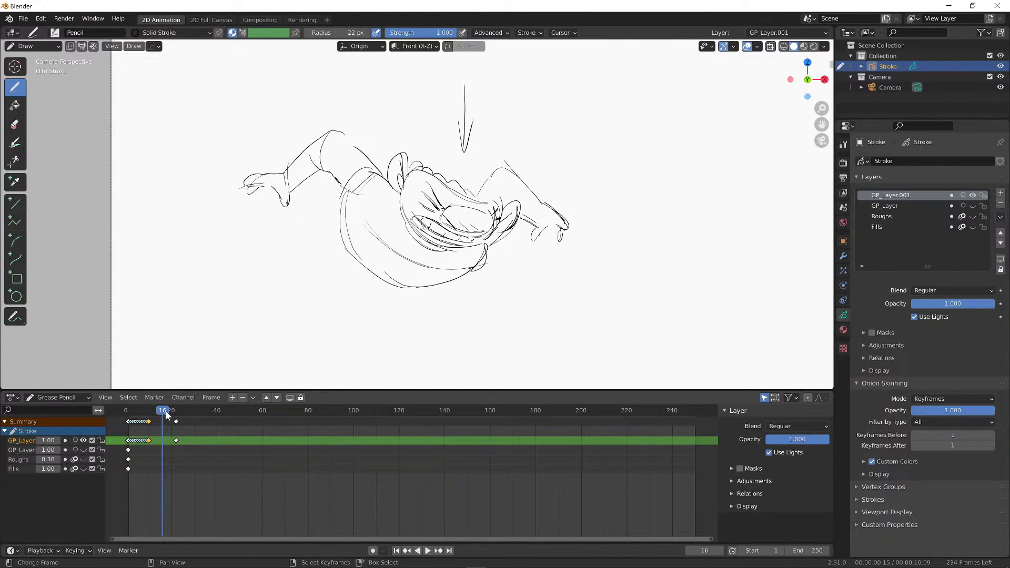
left_click(133, 47)
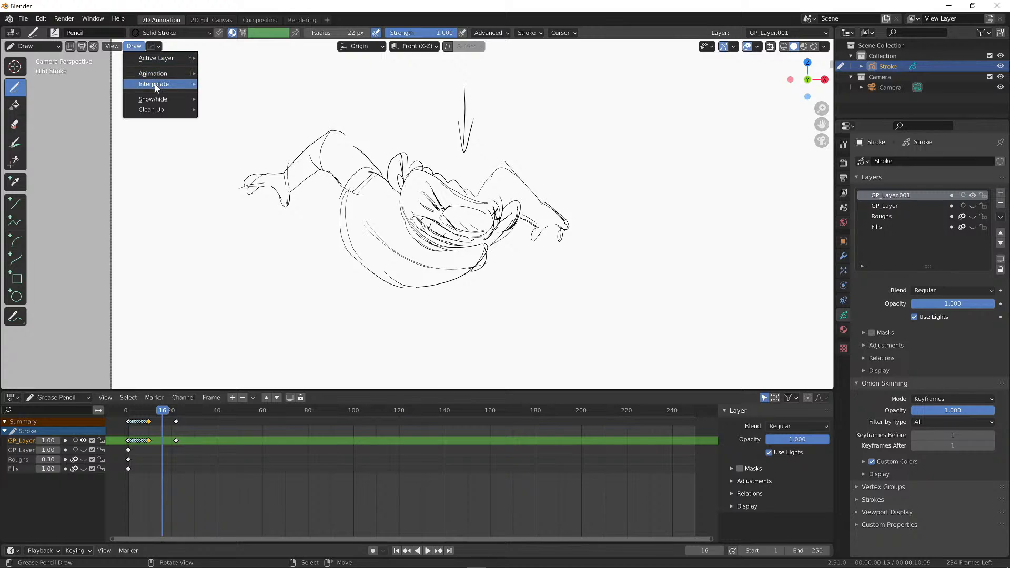
mouse_move(156, 87)
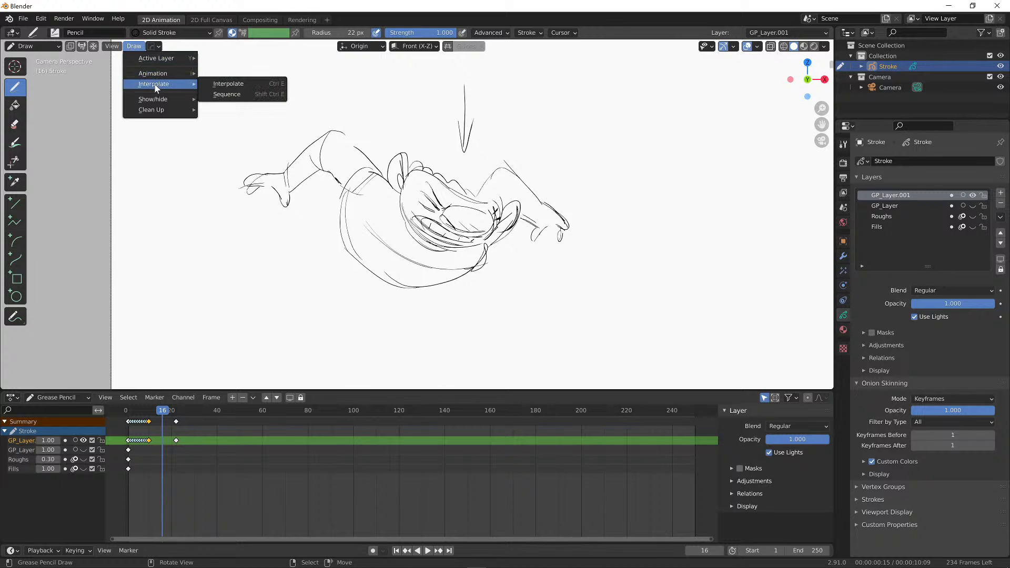
left_click(242, 96)
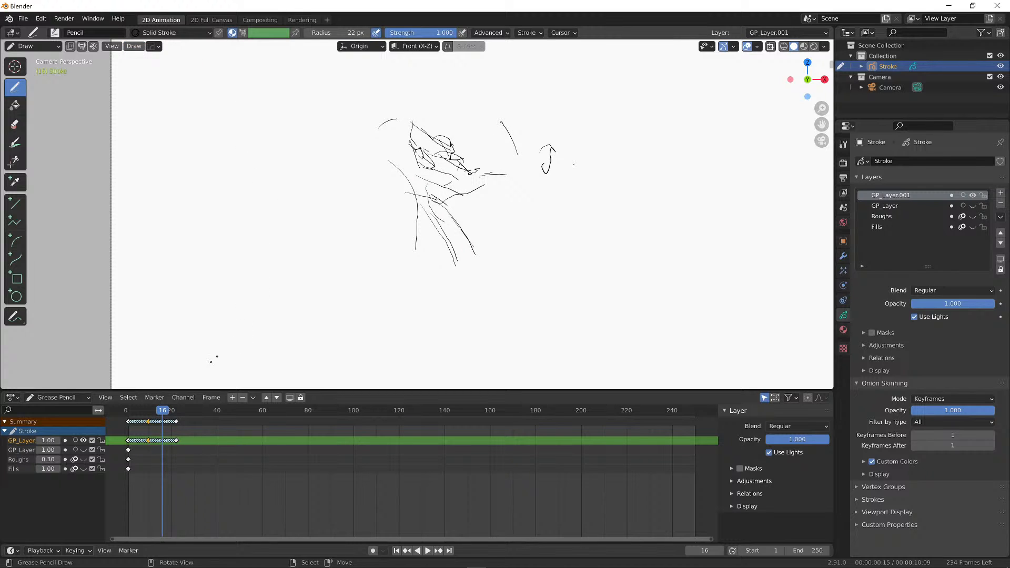
left_click_drag(163, 409, 129, 414)
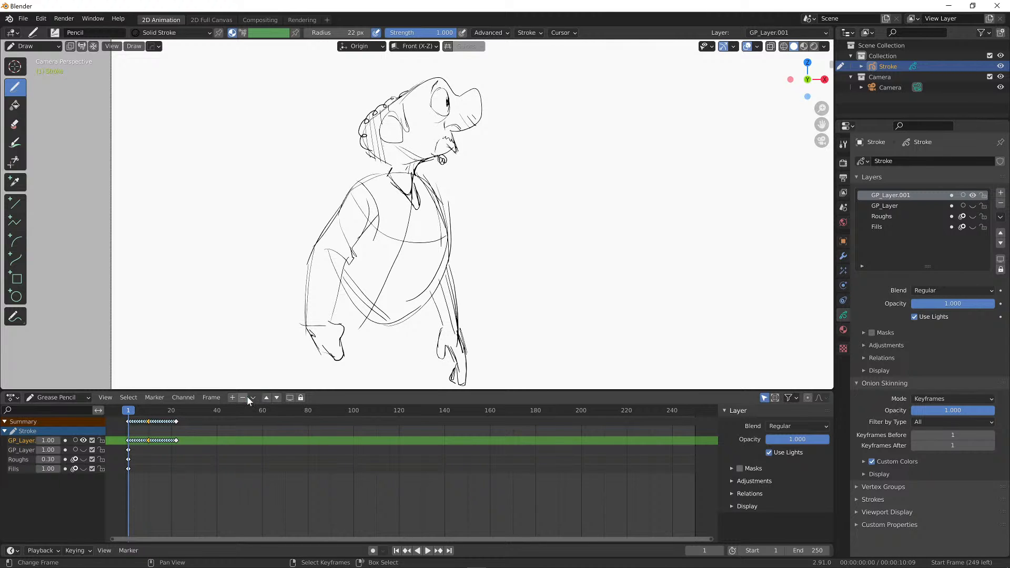
Play back the interpolated animation and stop it at frame 171
key("space")
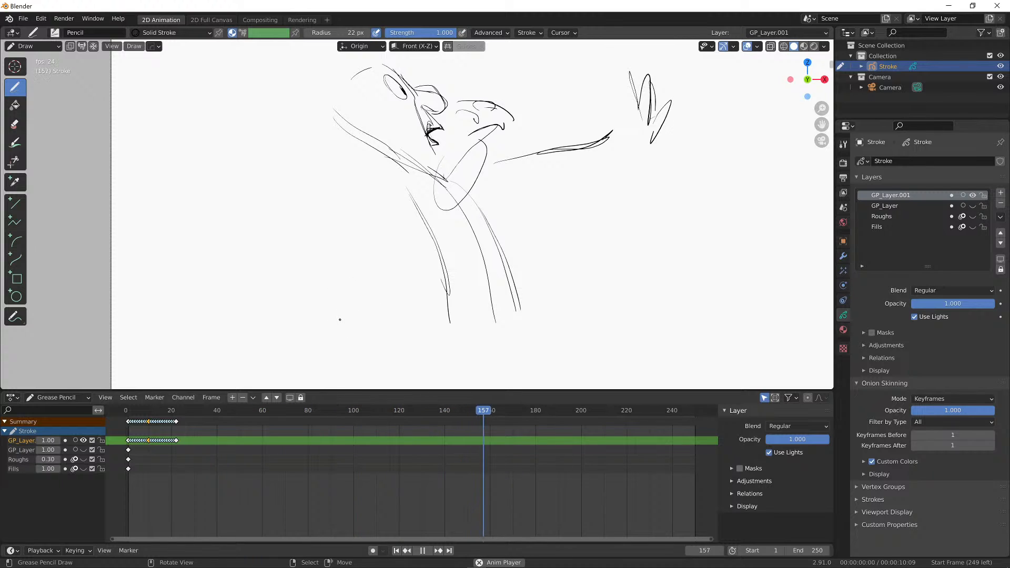
key("space")
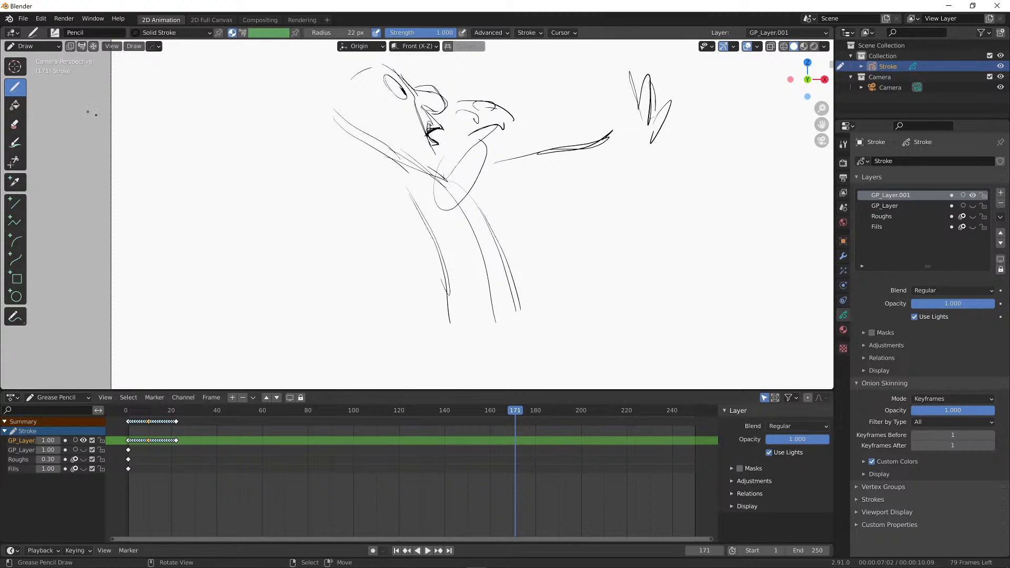
key("f")
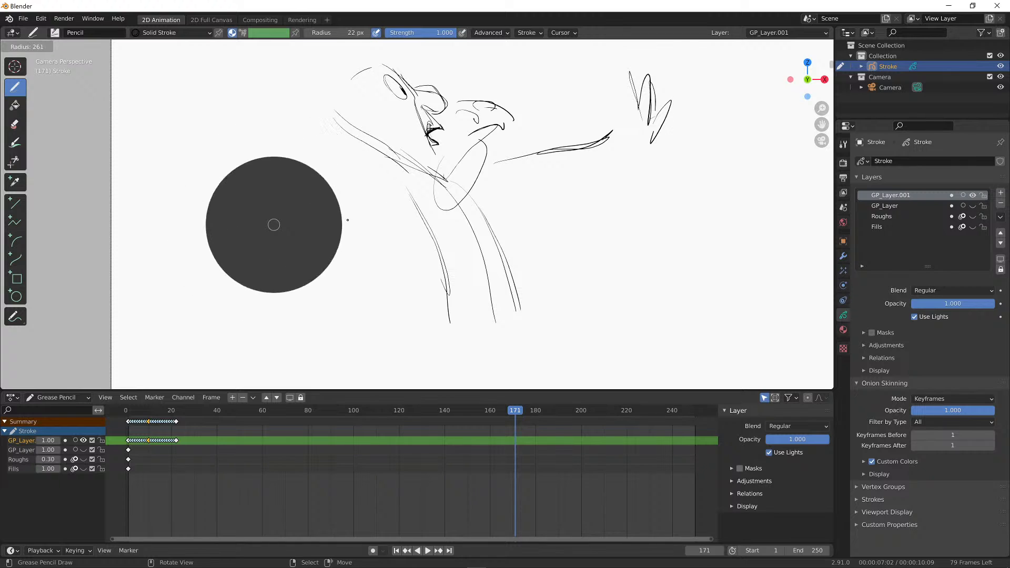
key("Escape")
key("shift+f")
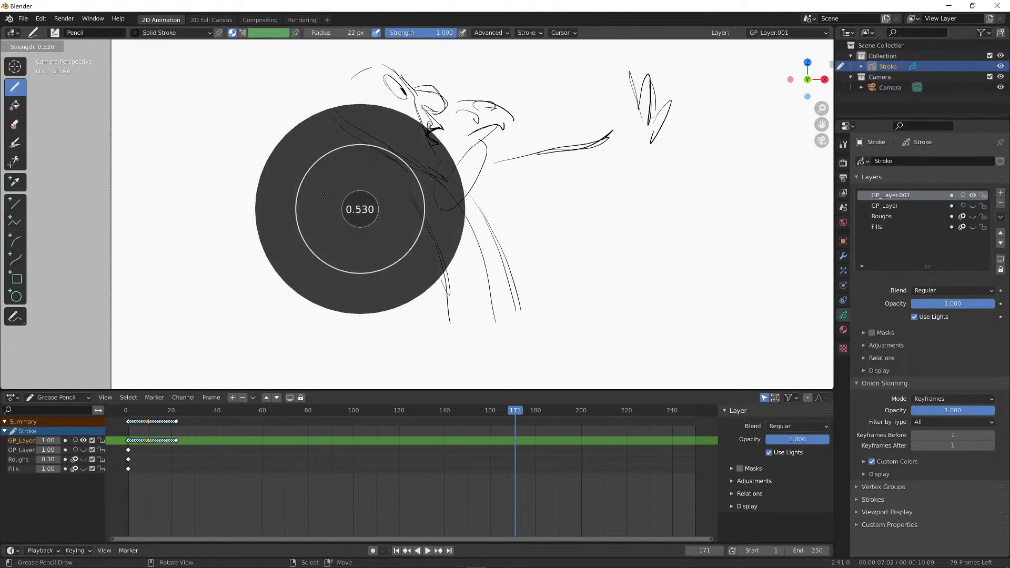
left_click(467, 219)
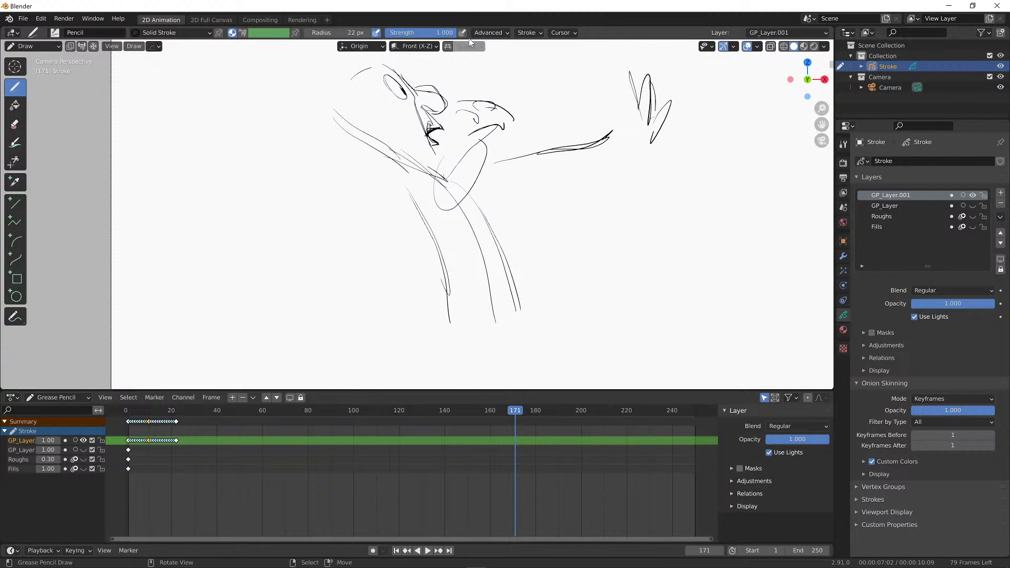
Draw a few thin freehand test curves across the canvas on frame 171
mouse_move(270, 118)
left_mouse_down()
mouse_move(285, 312)
mouse_move(362, 210)
mouse_move(456, 260)
left_mouse_up()
mouse_move(415, 311)
left_mouse_down()
mouse_move(679, 247)
mouse_move(666, 301)
left_mouse_up()
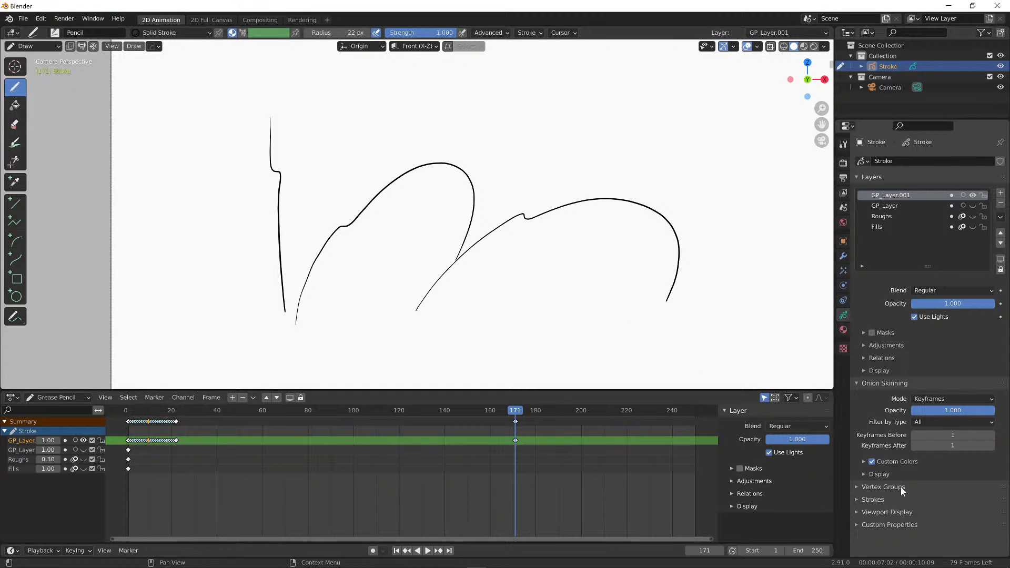
Switch to the browser to look over the Animation board on Pinterest in a maximized window, and return to Blender
mouse_move(973, 566)
left_click_drag(1009, 210, 408, 26)
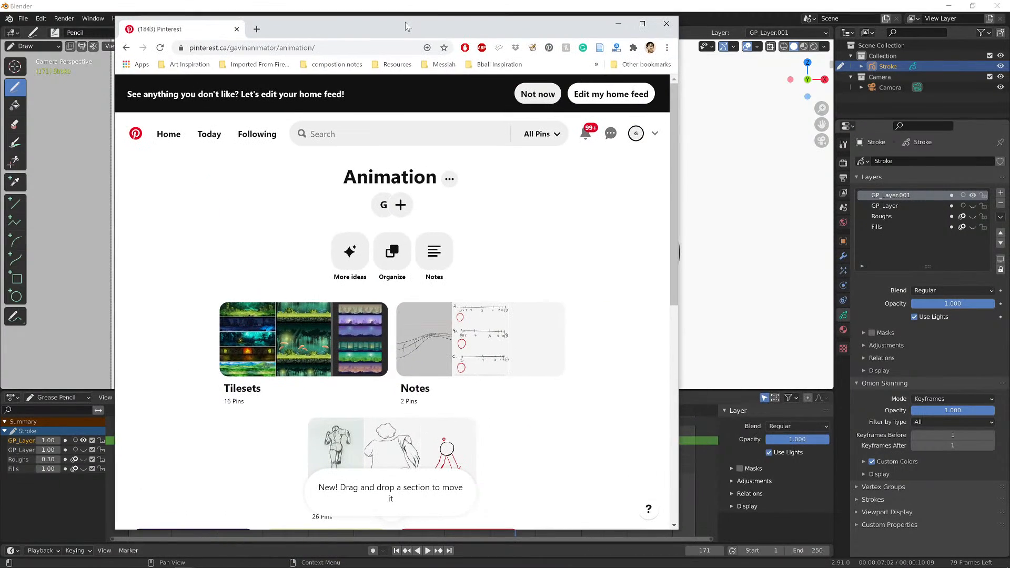
left_click(643, 24)
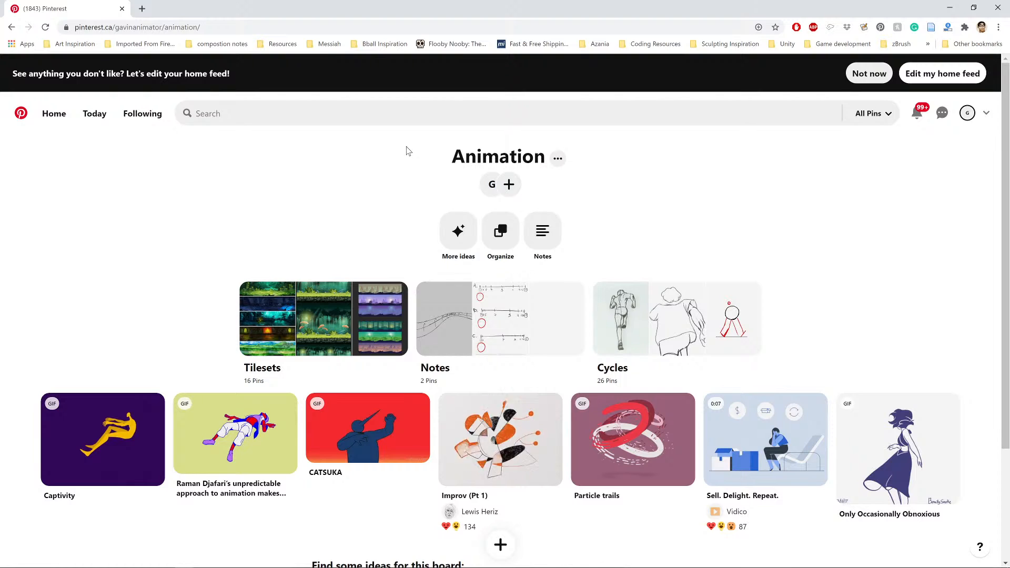
scroll(408, 151, "down", 1)
scroll(413, 155, "up", 1)
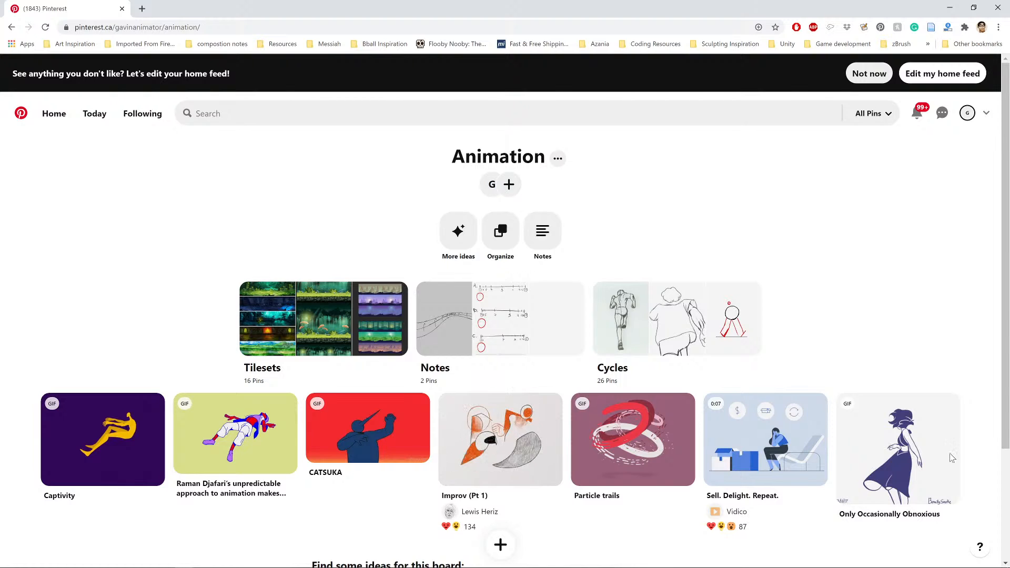
mouse_move(635, 565)
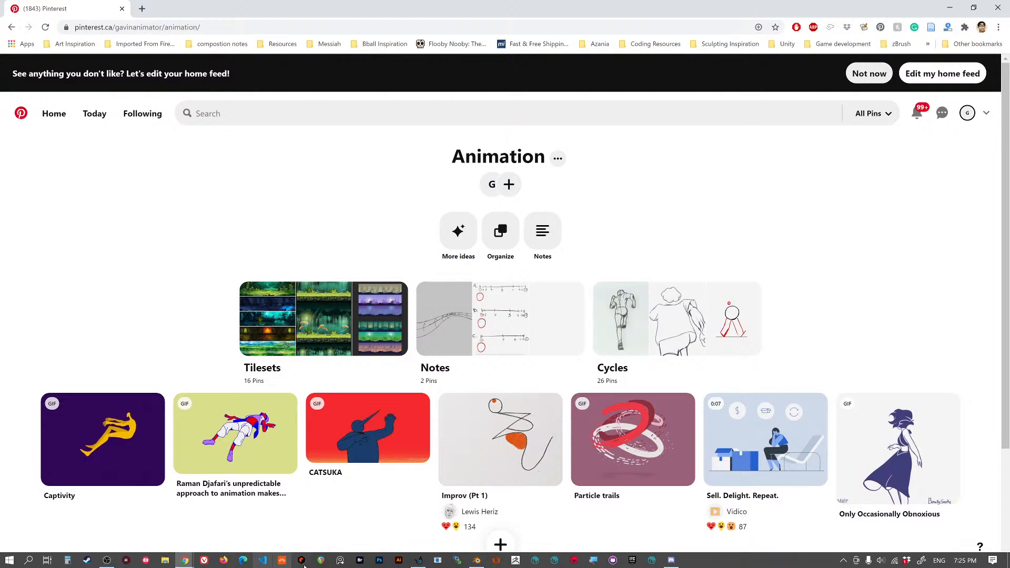
left_click(496, 560)
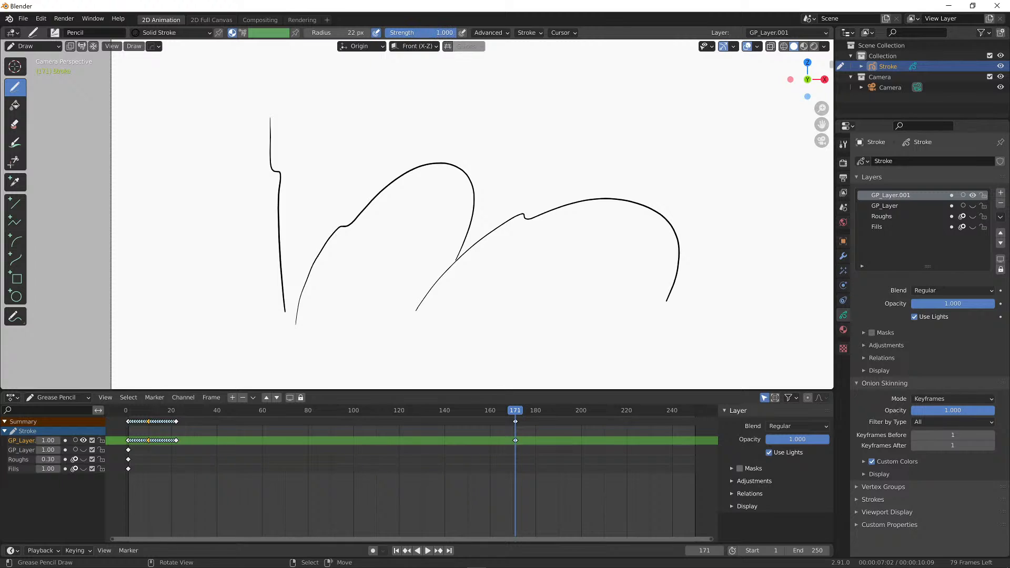
Draw a faint grey squiggle near the canvas's upper middle with lowered pencil strength, and restore the strength to 1.000
left_click_drag(452, 33, 417, 33)
left_click_drag(468, 83, 489, 180)
mouse_move(492, 122)
left_mouse_down()
mouse_move(502, 115)
mouse_move(504, 136)
left_mouse_up()
left_click_drag(412, 33, 453, 32)
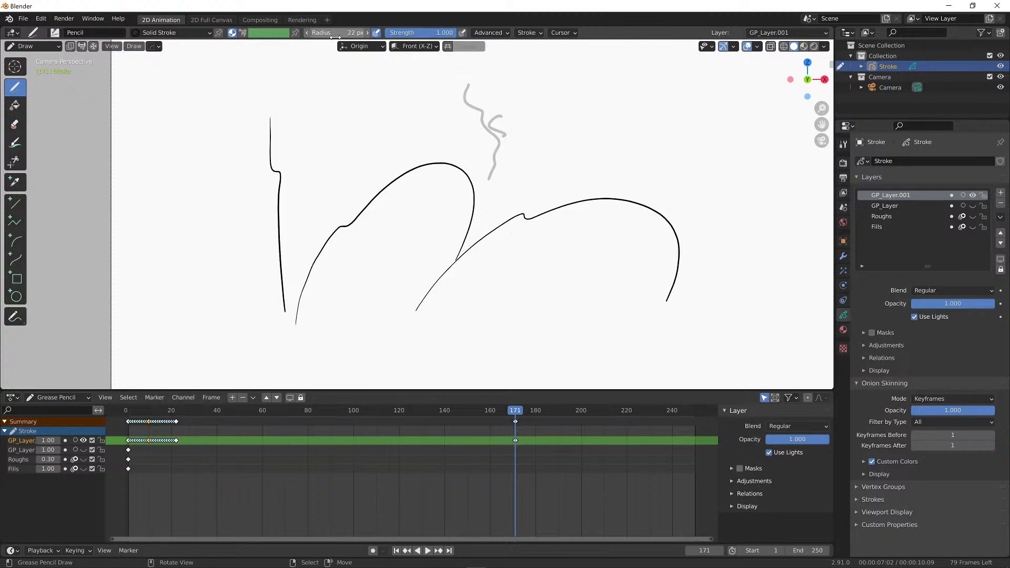
Set the pencil radius to 166 px and draw bold freehand strokes of varying thickness across the whole canvas
left_click_drag(315, 33, 375, 33)
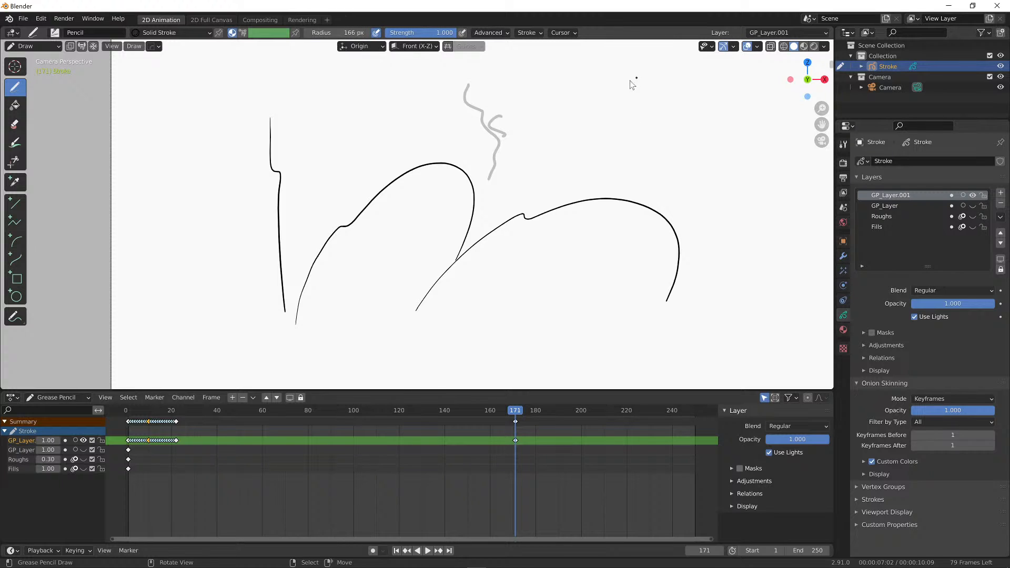
mouse_move(625, 83)
left_mouse_down()
mouse_move(537, 324)
mouse_move(499, 363)
left_mouse_up()
left_click_drag(590, 279, 763, 236)
mouse_move(769, 249)
left_mouse_down()
mouse_move(660, 271)
mouse_move(608, 314)
left_mouse_up()
mouse_move(575, 352)
left_mouse_down()
mouse_move(709, 246)
mouse_move(596, 154)
left_mouse_up()
left_click_drag(421, 122, 374, 198)
left_click_drag(367, 133, 343, 256)
mouse_move(323, 200)
left_mouse_down()
mouse_move(380, 334)
mouse_move(577, 251)
left_mouse_up()
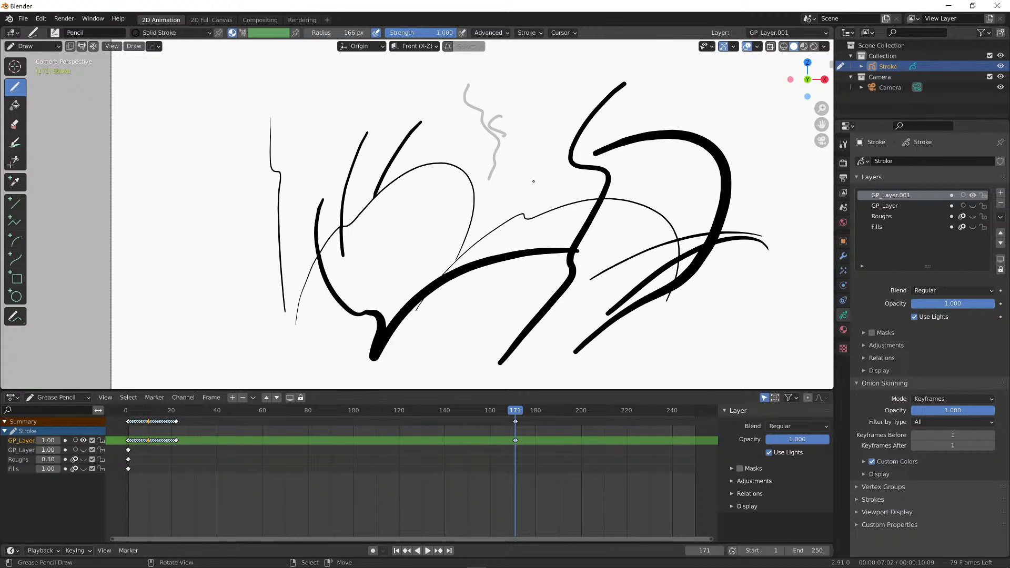
mouse_move(239, 217)
left_mouse_down()
mouse_move(326, 125)
mouse_move(417, 99)
left_mouse_up()
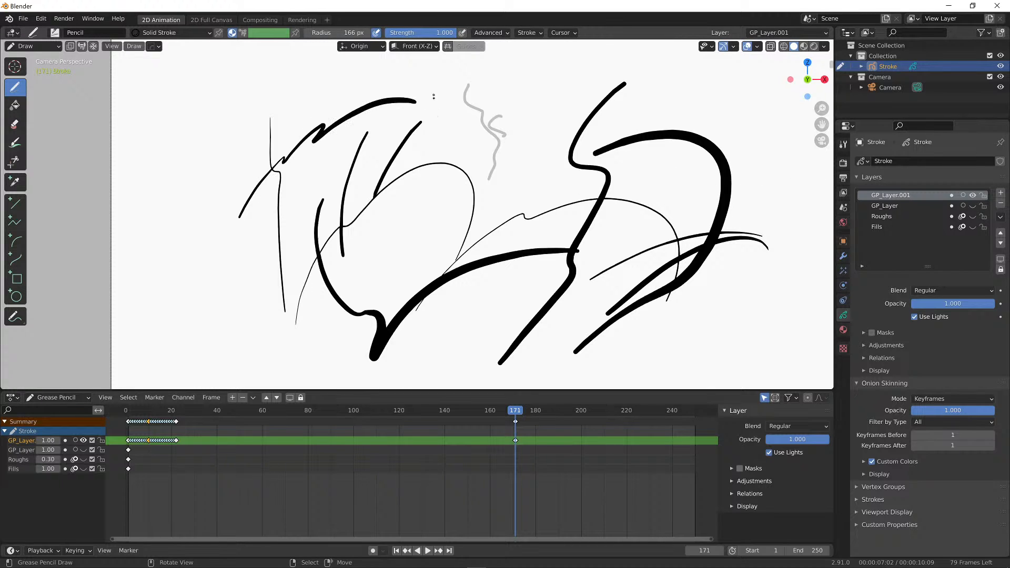
left_click_drag(376, 126, 424, 86)
left_click_drag(357, 162, 295, 227)
mouse_move(241, 279)
left_mouse_down()
mouse_move(239, 295)
mouse_move(352, 93)
left_mouse_up()
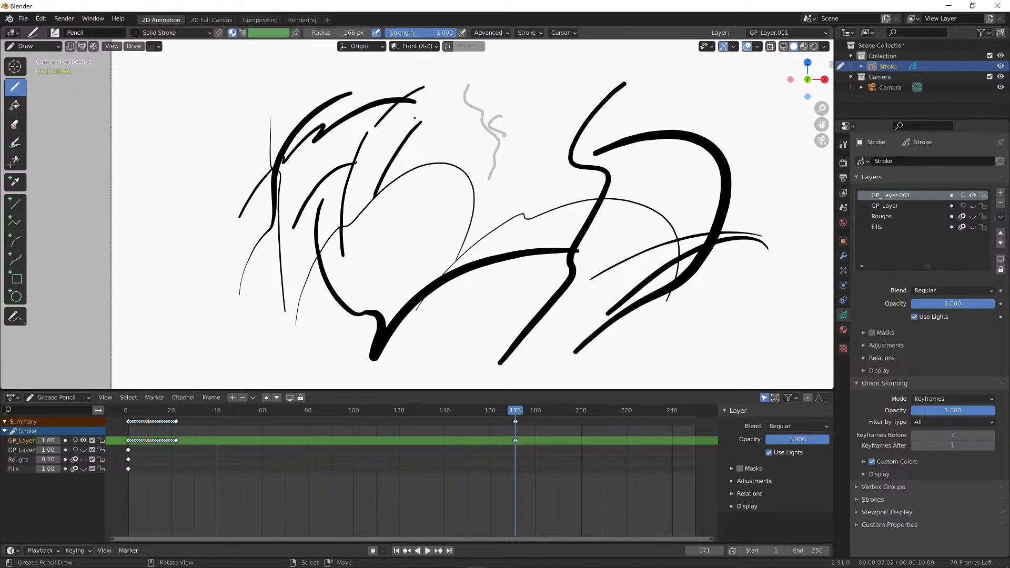
left_click_drag(208, 100, 201, 132)
left_click_drag(188, 175, 172, 283)
mouse_move(188, 227)
left_mouse_down()
mouse_move(243, 347)
mouse_move(239, 162)
left_mouse_up()
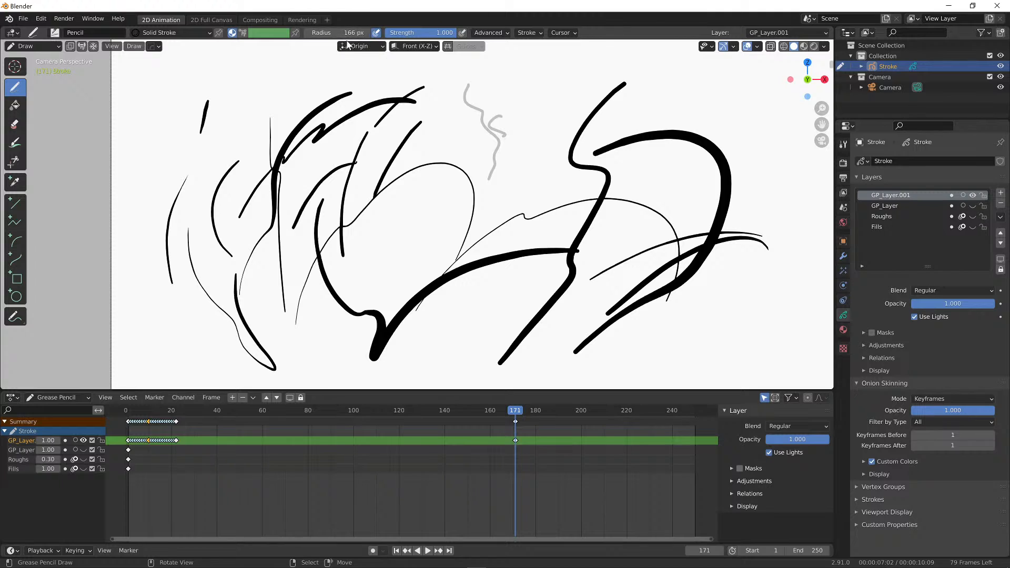
Set the pencil radius to 165 px, inspect its advanced settings, and enable stroke randomization with raised radius and strength amounts
left_click(307, 34)
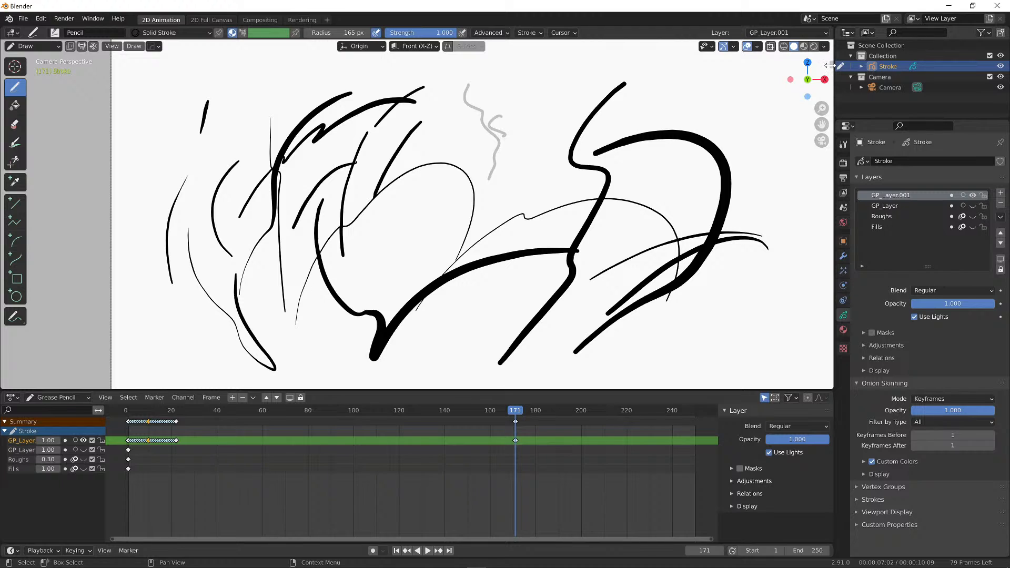
left_click(500, 33)
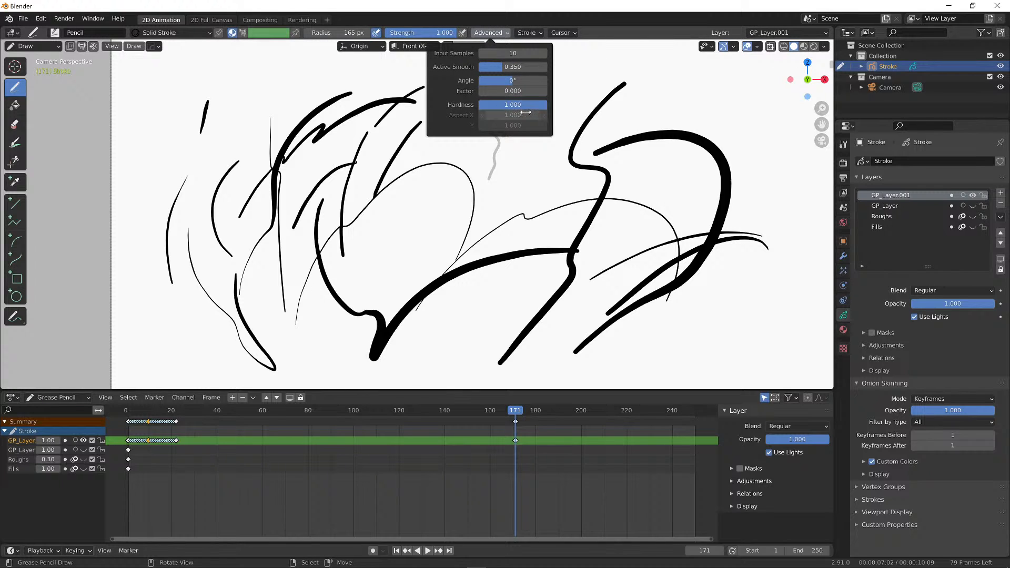
left_click(534, 34)
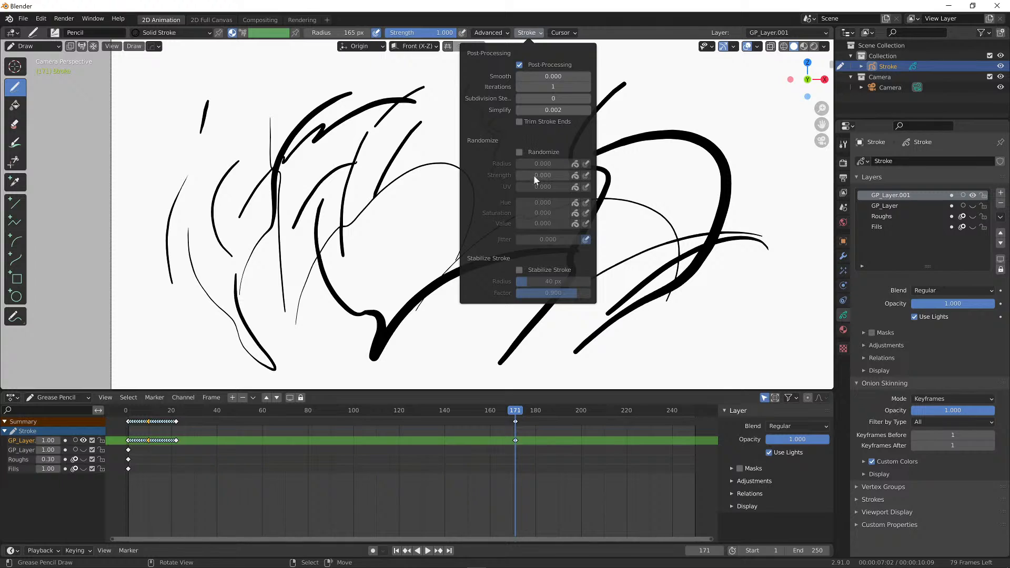
left_click(520, 152)
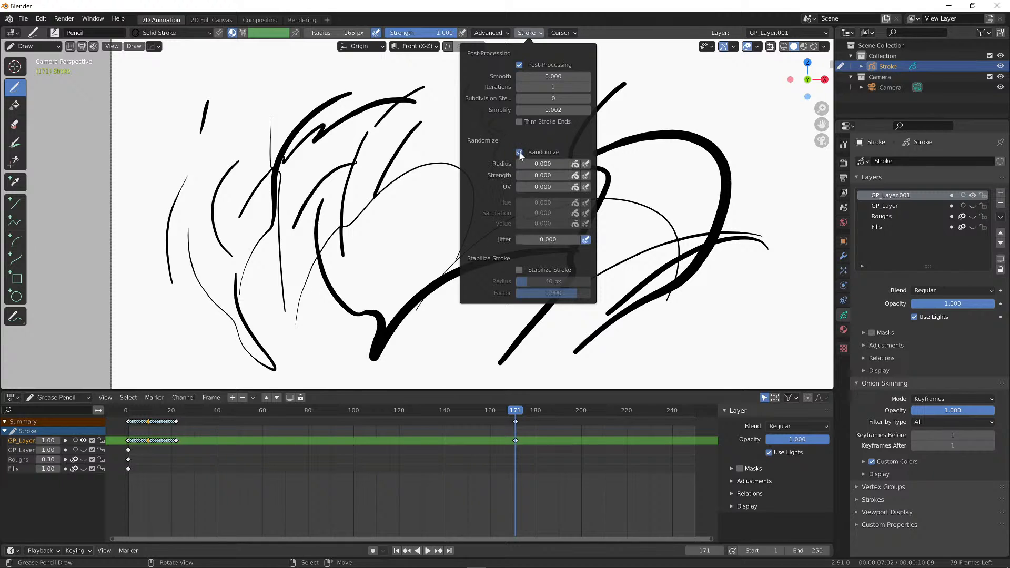
mouse_move(548, 166)
left_mouse_down()
mouse_move(563, 166)
mouse_move(551, 177)
left_mouse_up()
Draw irregular grey test strokes with the randomized pencil between and around the existing black strokes
mouse_move(693, 80)
left_mouse_down()
mouse_move(726, 135)
mouse_move(722, 289)
mouse_move(671, 369)
mouse_move(754, 268)
mouse_move(775, 163)
left_mouse_up()
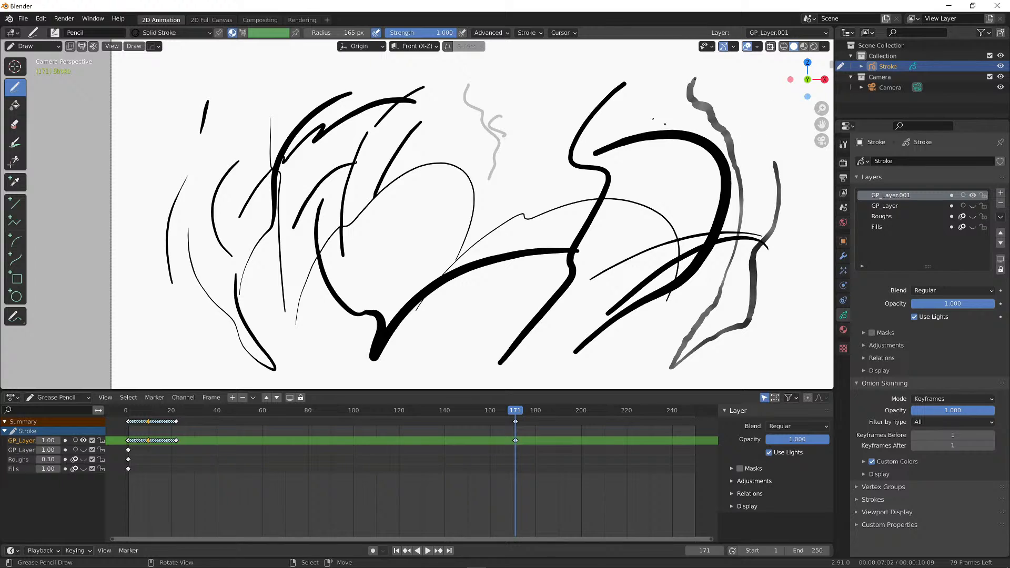
mouse_move(552, 73)
left_mouse_down()
mouse_move(516, 138)
mouse_move(515, 167)
left_mouse_up()
mouse_move(549, 95)
left_mouse_down()
mouse_move(526, 123)
mouse_move(535, 200)
mouse_move(562, 237)
left_mouse_up()
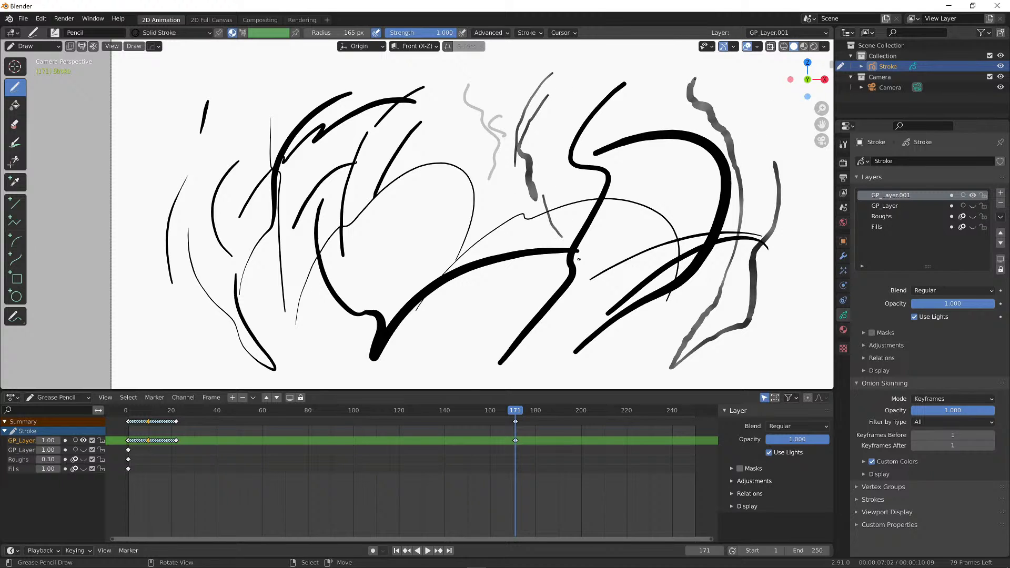
mouse_move(518, 276)
left_mouse_down()
mouse_move(492, 320)
mouse_move(463, 331)
mouse_move(483, 319)
left_mouse_up()
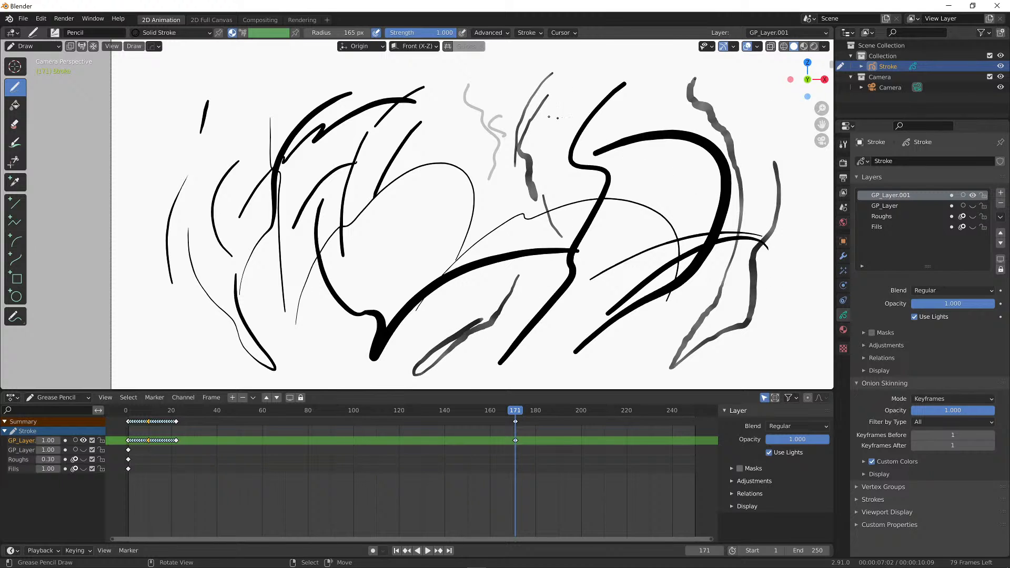
left_click_drag(552, 110, 562, 213)
mouse_move(497, 207)
left_mouse_down()
mouse_move(457, 153)
mouse_move(423, 165)
mouse_move(417, 201)
left_mouse_up()
left_click_drag(413, 205, 425, 265)
left_click_drag(386, 220, 408, 260)
left_click_drag(390, 202, 373, 243)
left_click_drag(300, 370, 318, 341)
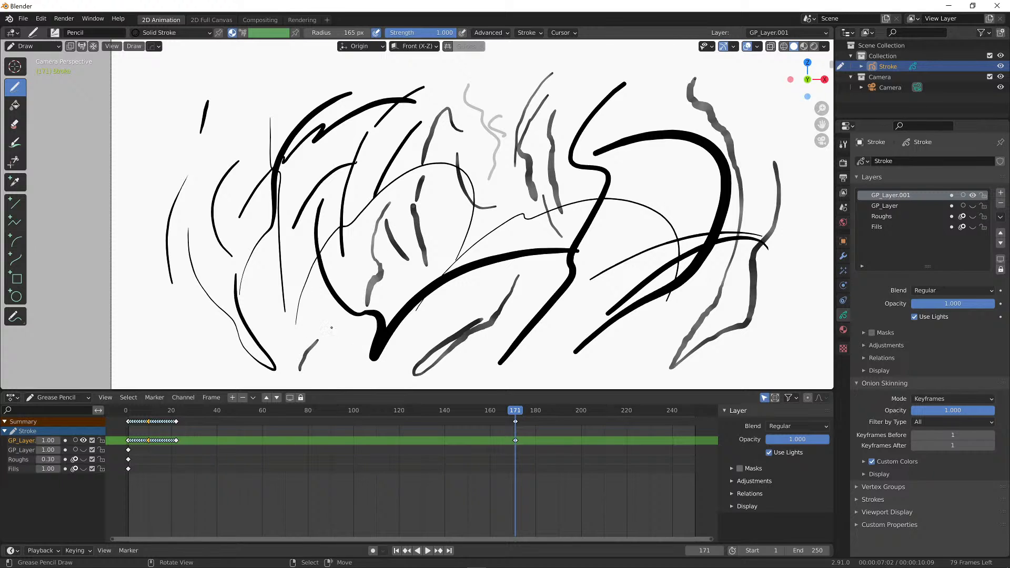
left_click_drag(525, 183, 558, 185)
left_click_drag(658, 160, 684, 205)
left_click_drag(684, 244, 641, 316)
mouse_move(597, 241)
left_mouse_down()
mouse_move(571, 326)
mouse_move(549, 350)
left_mouse_up()
mouse_move(531, 375)
left_mouse_down()
mouse_move(605, 340)
mouse_move(652, 368)
mouse_move(704, 279)
left_mouse_up()
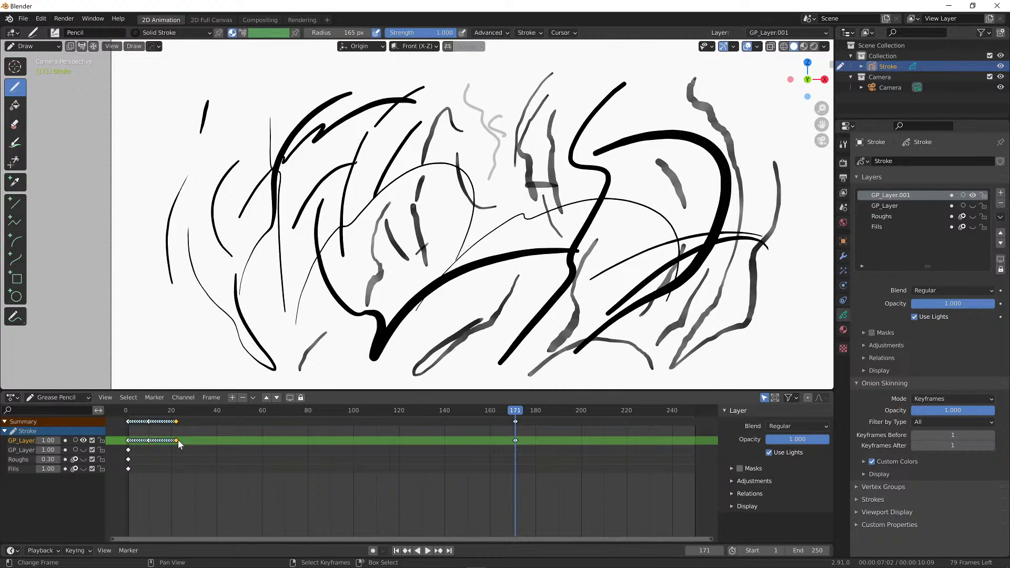
Move the test drawing's keyframe from frame 171 to about frame 41 and scrub back to frame 0
left_click(505, 413)
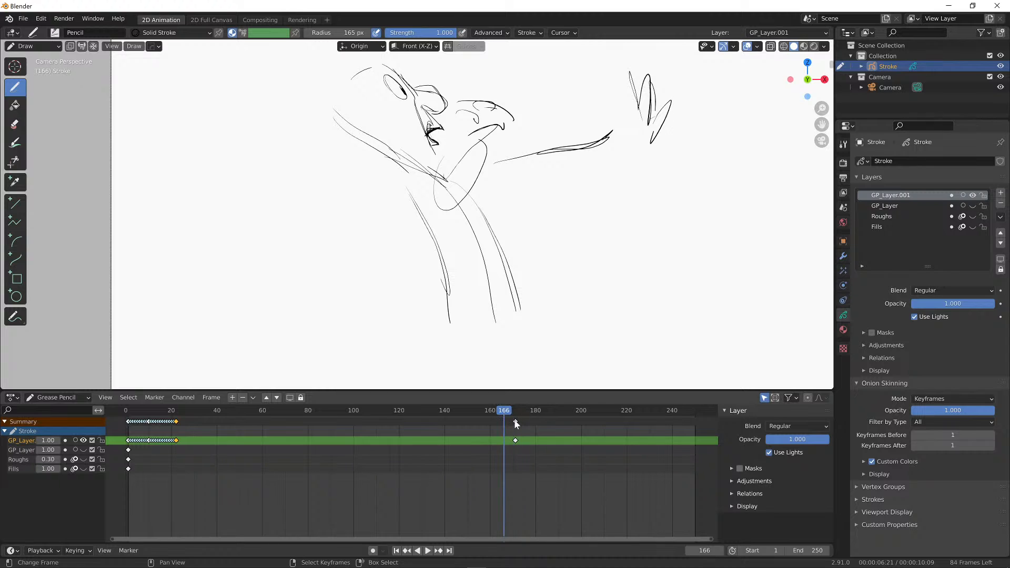
left_click(515, 422)
key("g")
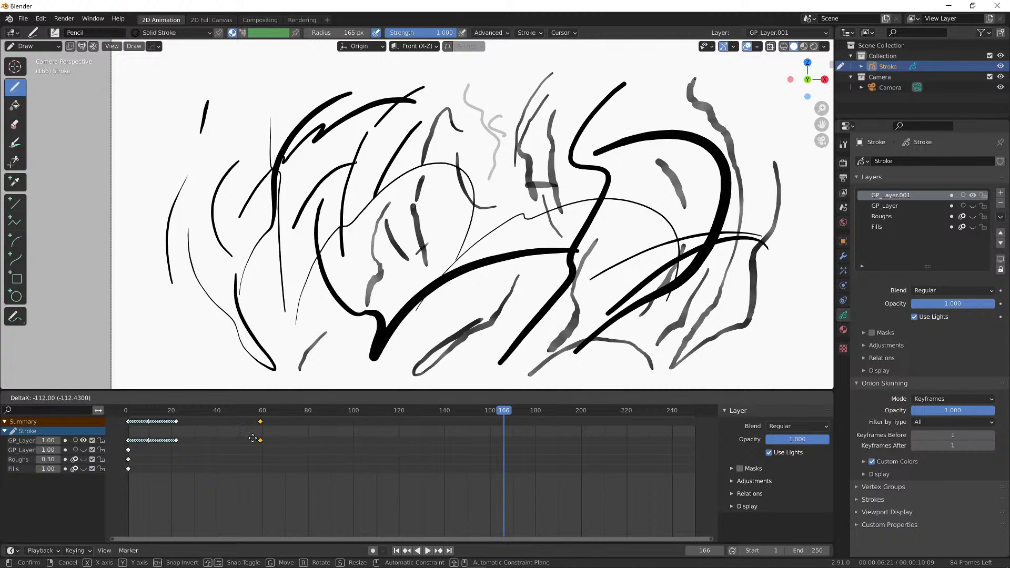
left_click(219, 438)
left_click(177, 411)
left_click_drag(176, 414, 122, 419)
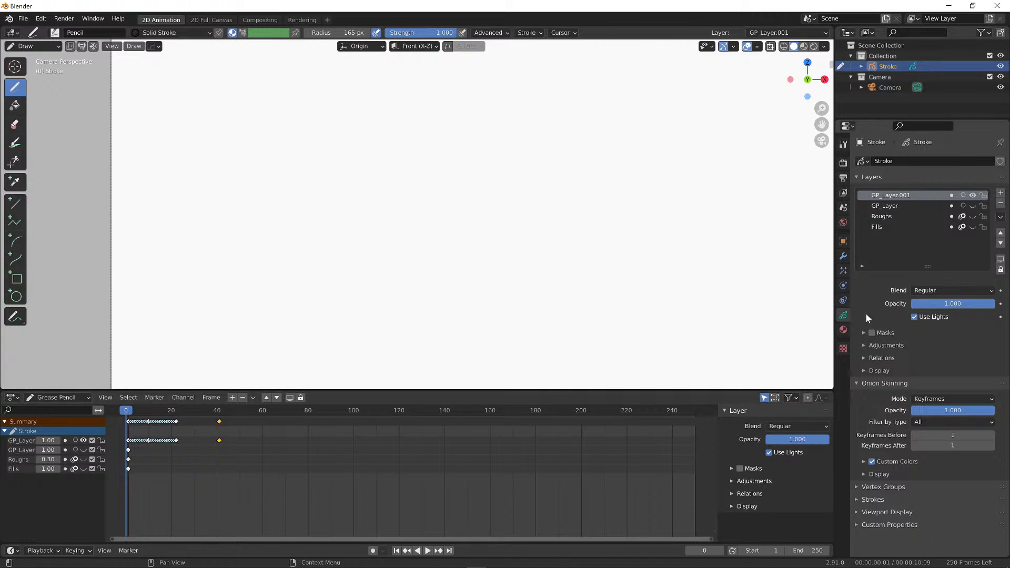
Add a Noise modifier to the Stroke object and expand its Randomize and Influence settings
left_click(844, 258)
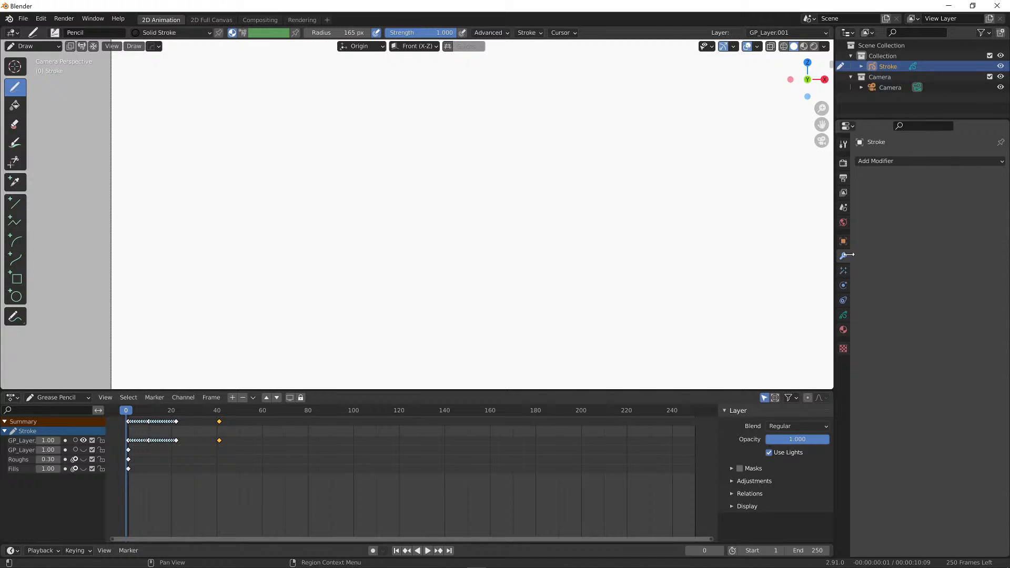
left_click(879, 161)
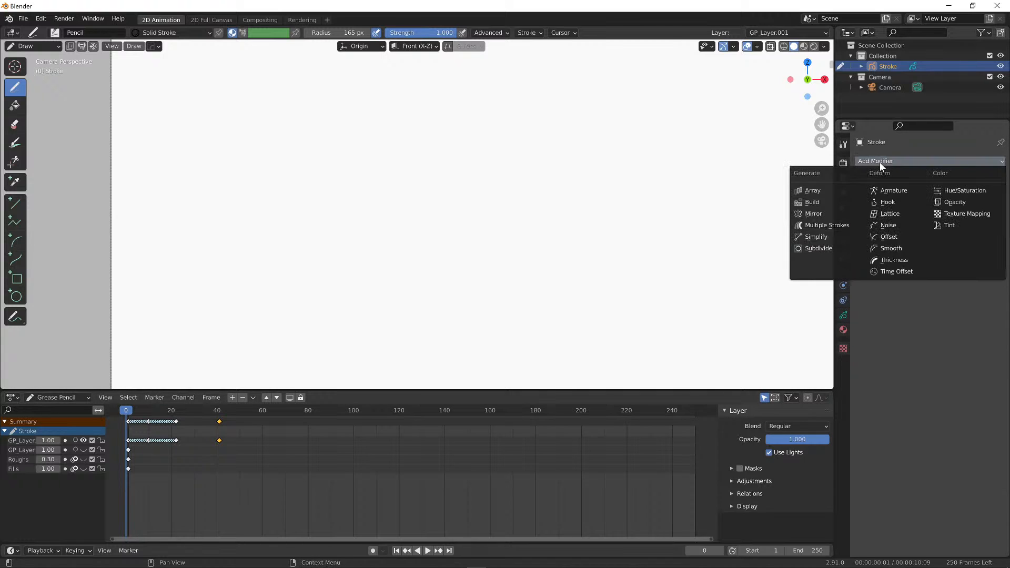
left_click(892, 227)
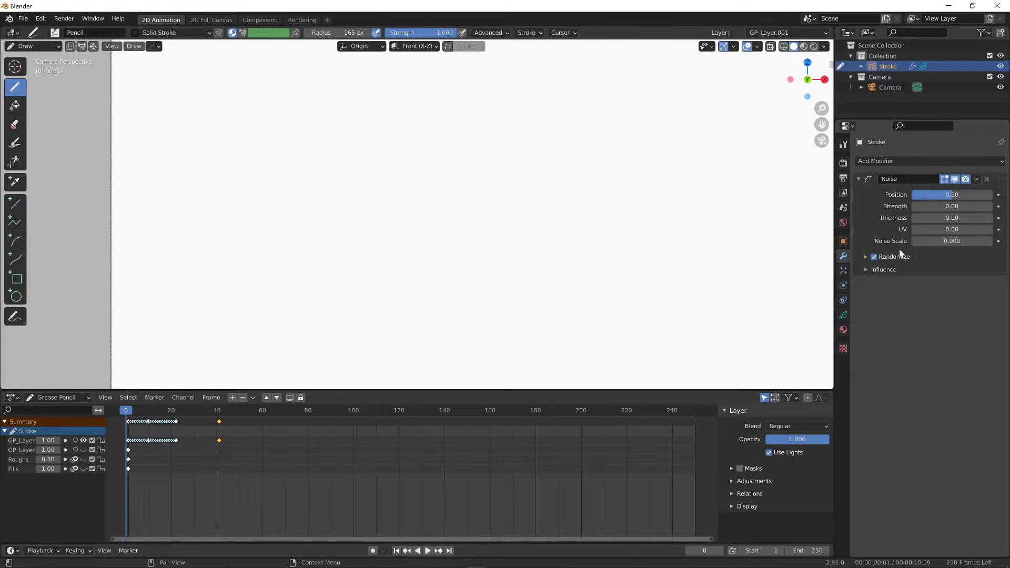
left_click(866, 257)
left_click(868, 301)
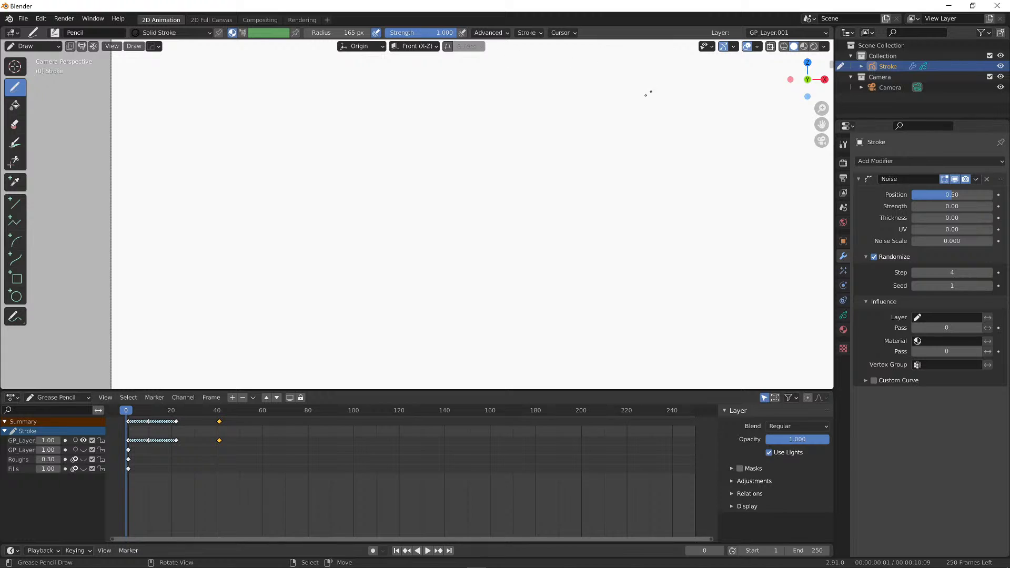
Switch the viewport to rendered shading and play the animation to preview the noise effect, stopping at frame 232
left_click(814, 47)
key("space")
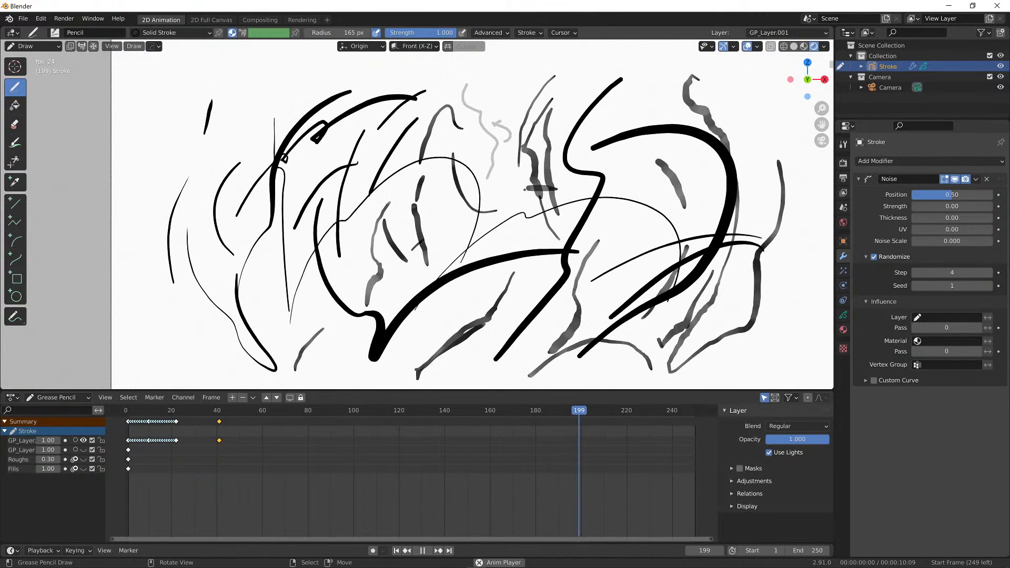
key("space")
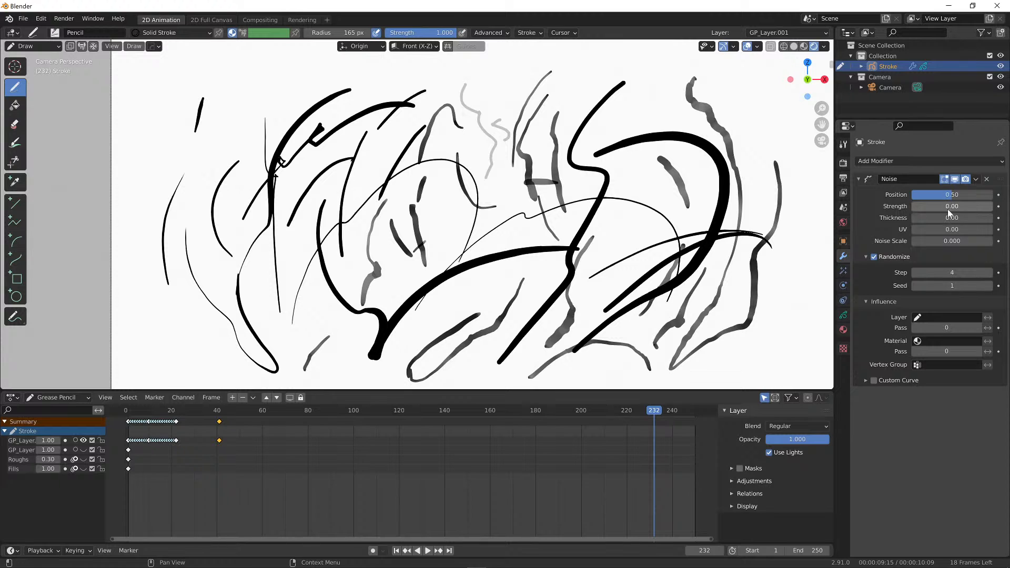
Set the Noise modifier's position to 0.12, strength to 0.21, thickness to 0.12 and noise scale to 0.016, and preview it in playback, stopping at frame 117
mouse_move(949, 195)
left_mouse_down()
mouse_move(920, 195)
mouse_move(941, 206)
mouse_move(928, 207)
mouse_move(921, 241)
left_mouse_up()
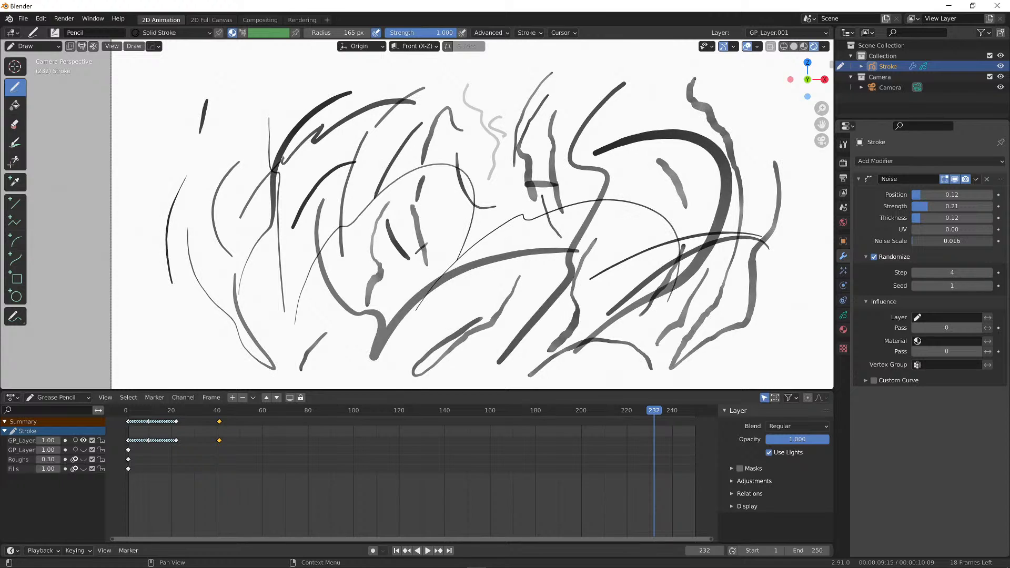
left_click_drag(646, 413, 223, 419)
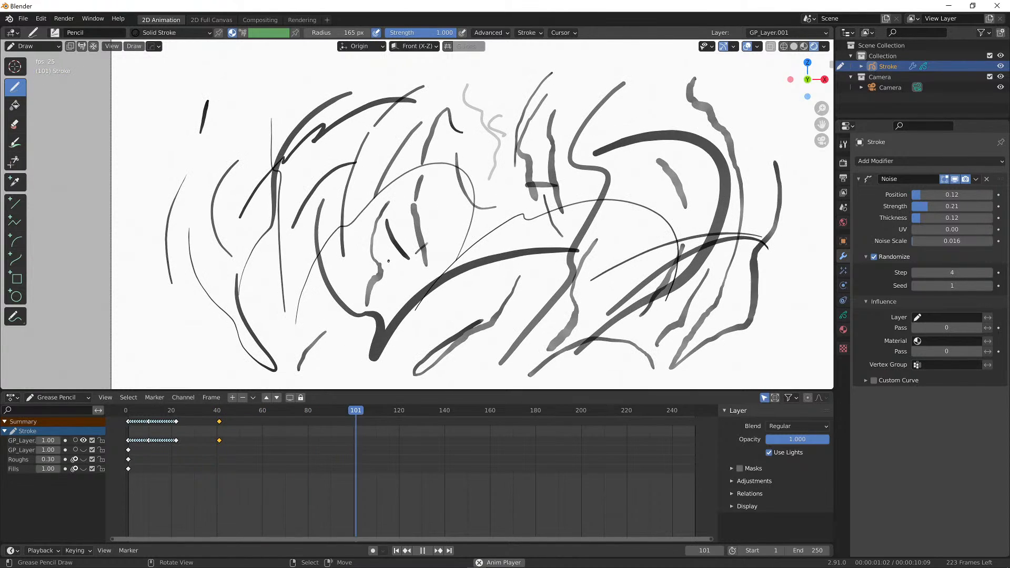
key("space")
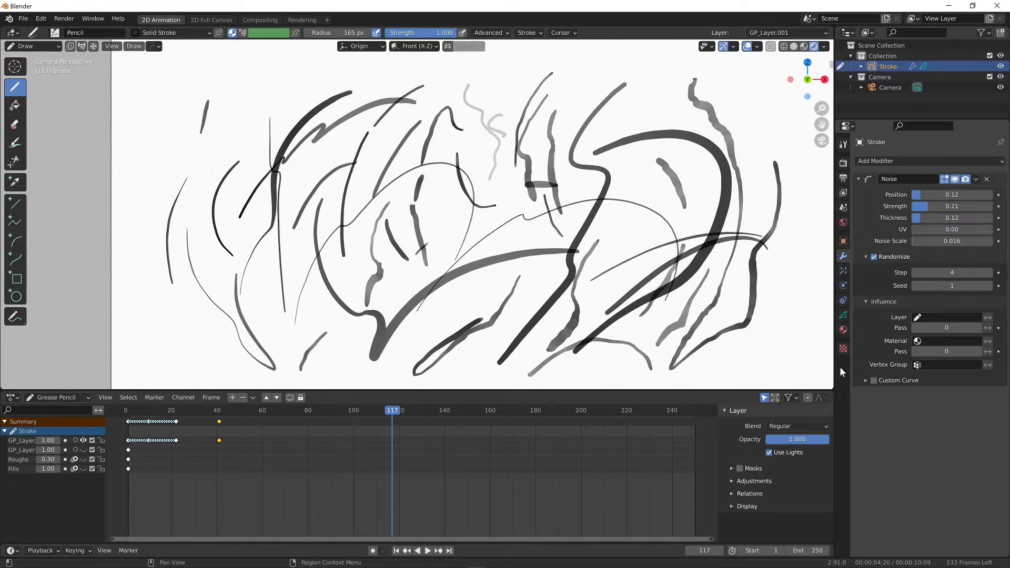
left_click(23, 19)
mouse_move(30, 30)
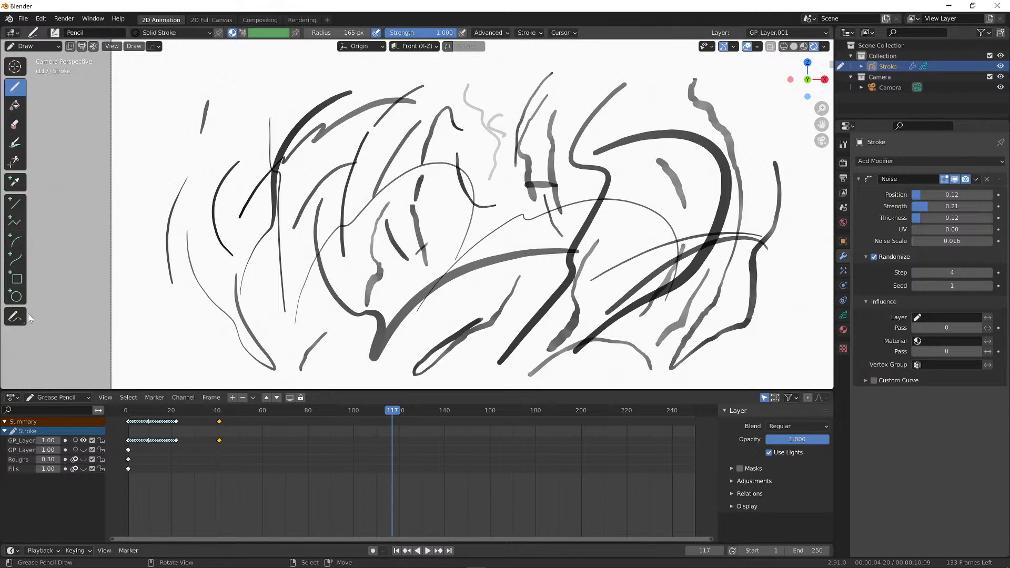
Enable onion skinning on the GP_Layer.001 layer and scrub the timeline to frame 56
left_click(75, 441)
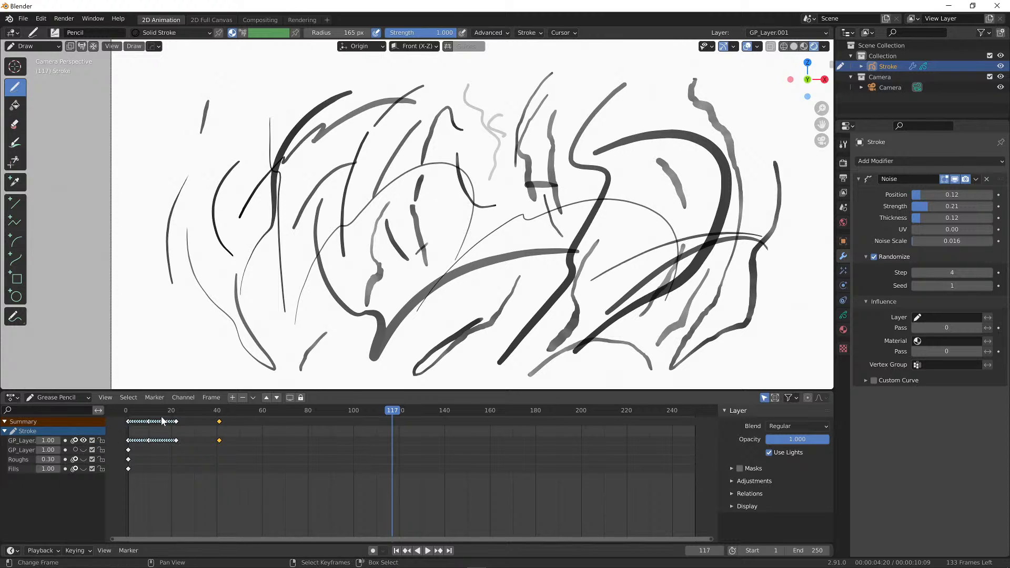
left_click(214, 413)
key("space")
mouse_move(213, 417)
left_mouse_down()
mouse_move(143, 417)
mouse_move(267, 414)
mouse_move(254, 414)
left_mouse_up()
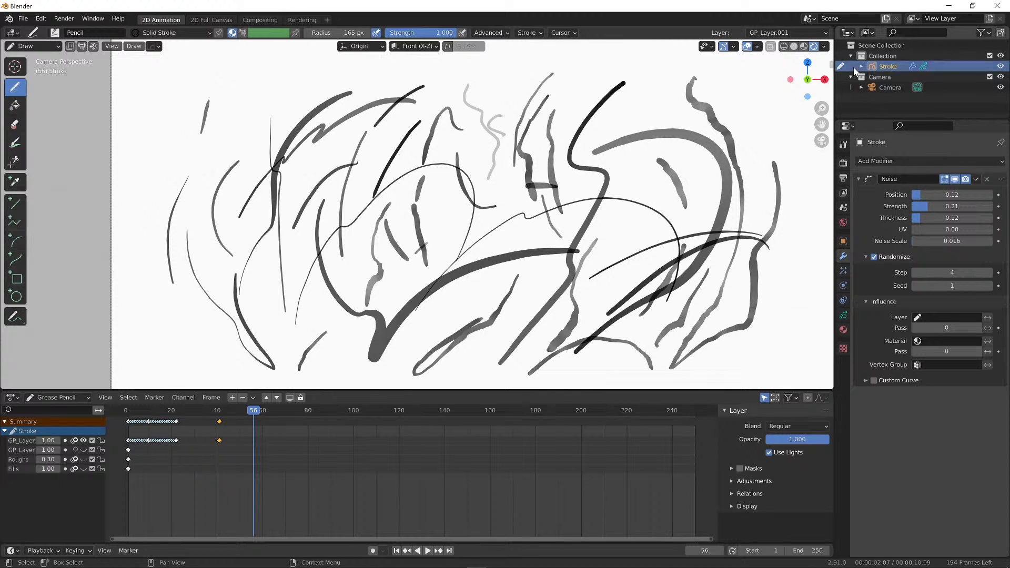
Check the onion skin option in the viewport overlays and scrub the timeline to frame 66
left_click(757, 47)
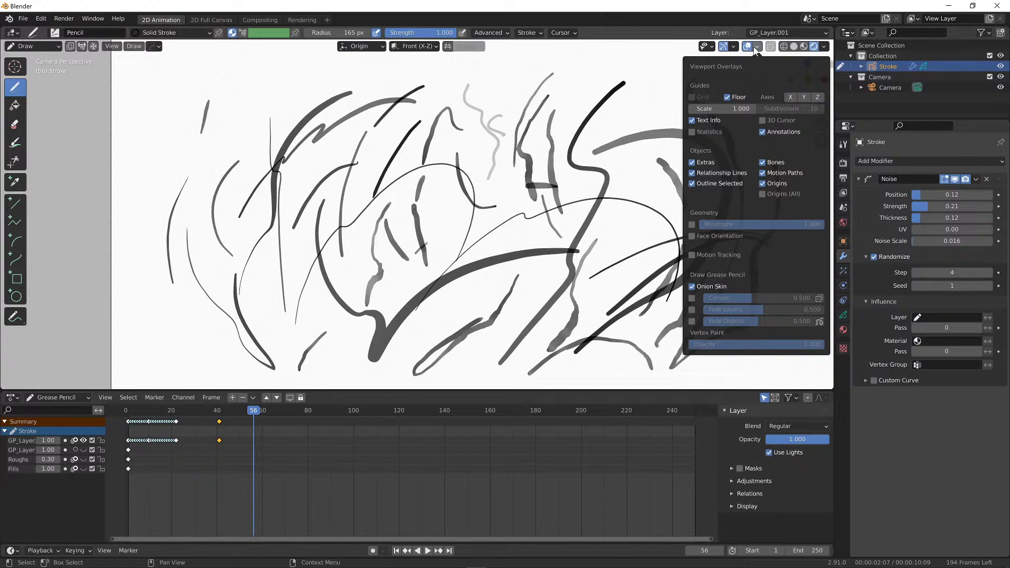
left_click(754, 49)
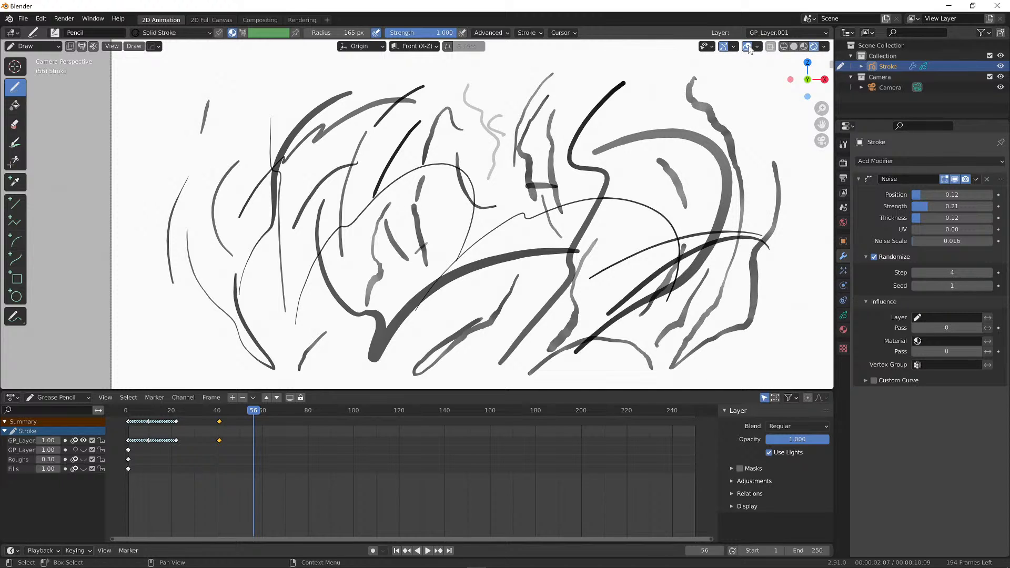
left_click(758, 48)
mouse_move(254, 419)
left_mouse_down()
mouse_move(153, 418)
mouse_move(277, 428)
left_mouse_up()
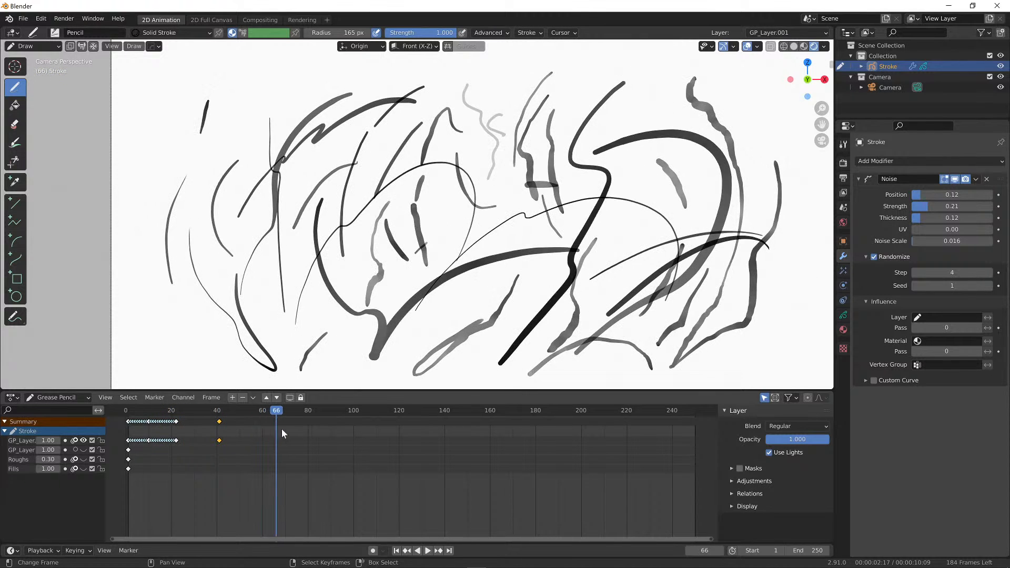
Compare material preview with rendered shading, switch the viewport to solid shading and scrub to frame 37
left_click(803, 47)
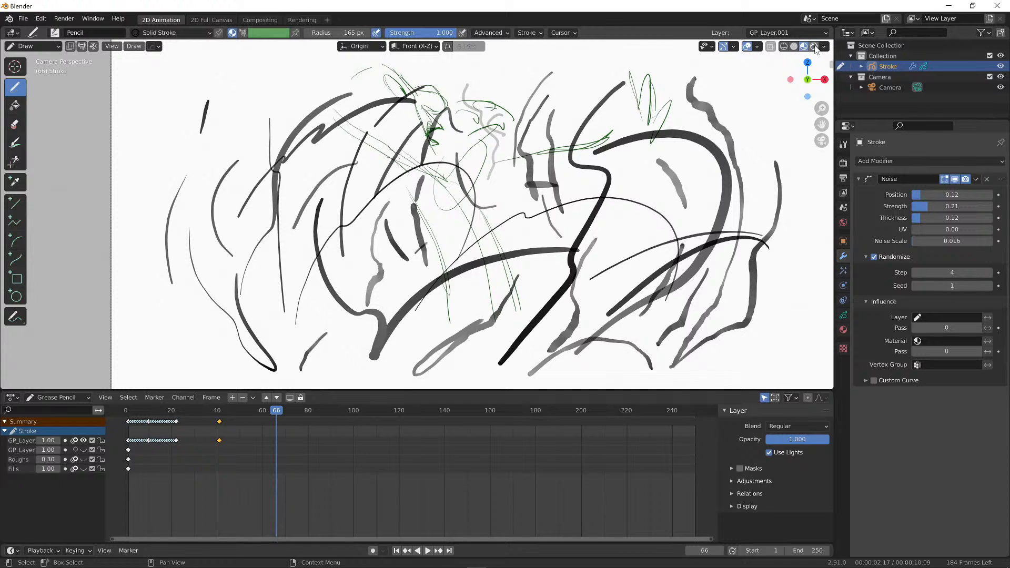
left_click(814, 47)
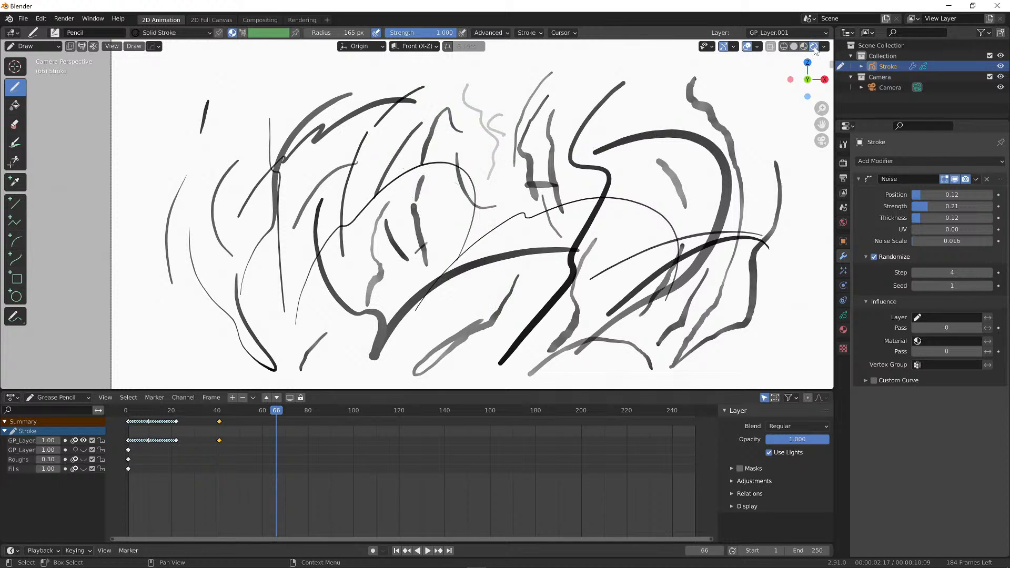
left_click(804, 47)
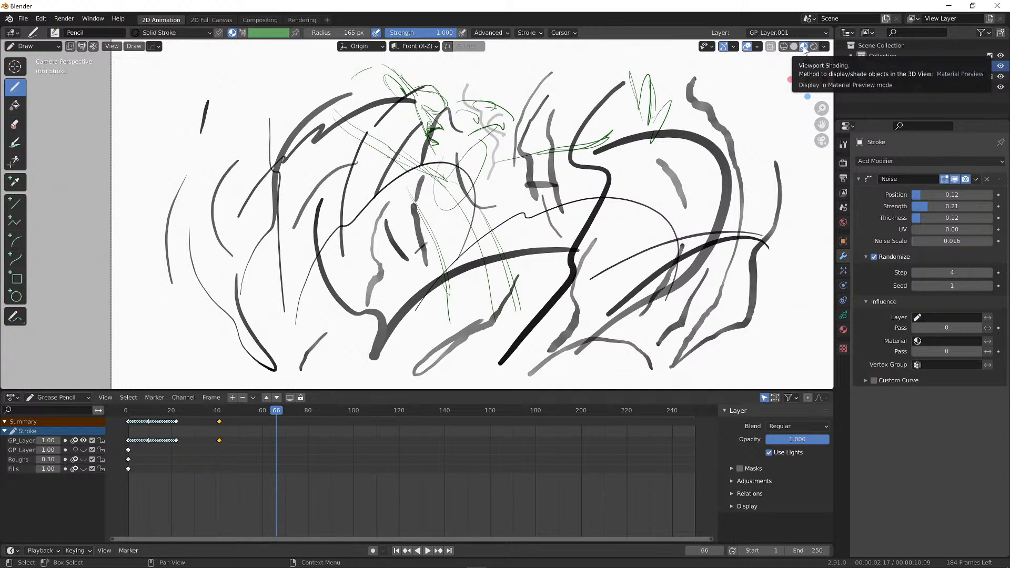
left_click(795, 48)
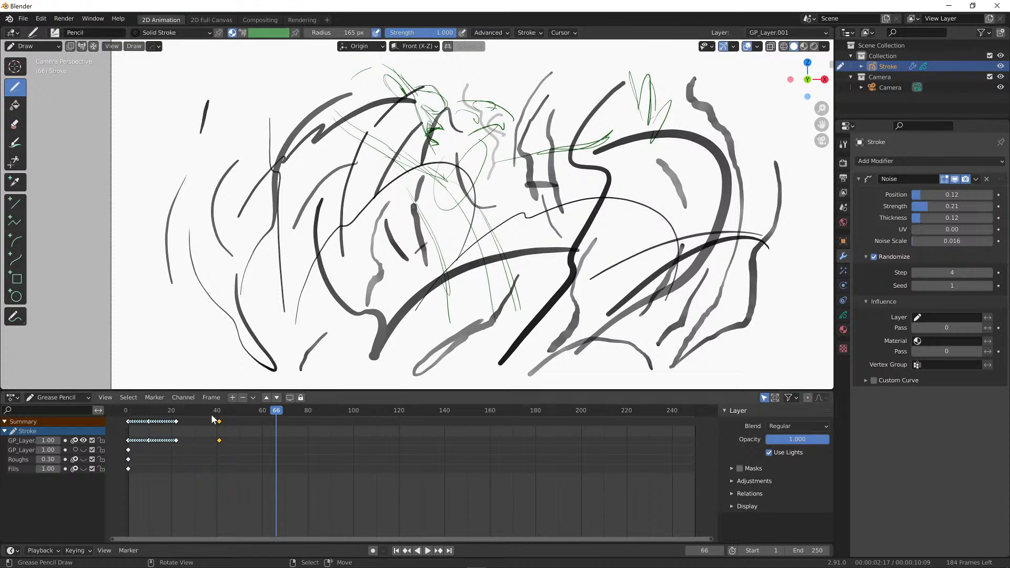
mouse_move(190, 411)
left_mouse_down()
mouse_move(149, 411)
mouse_move(210, 415)
left_mouse_up()
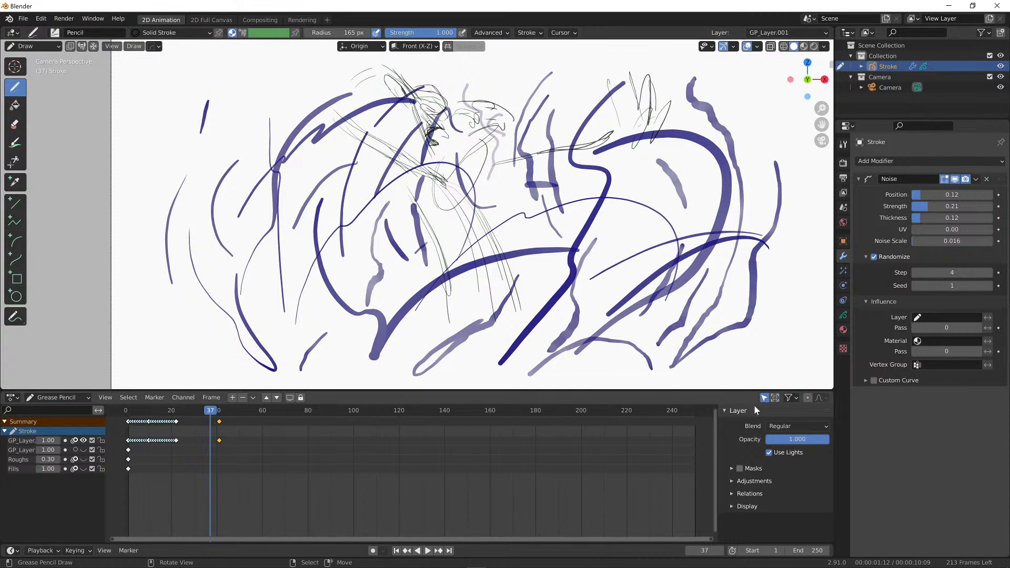
In the Stroke data's onion skinning settings, set opacity to 0.252, keyframes before to 11 and keyframes after to 24
left_click(844, 314)
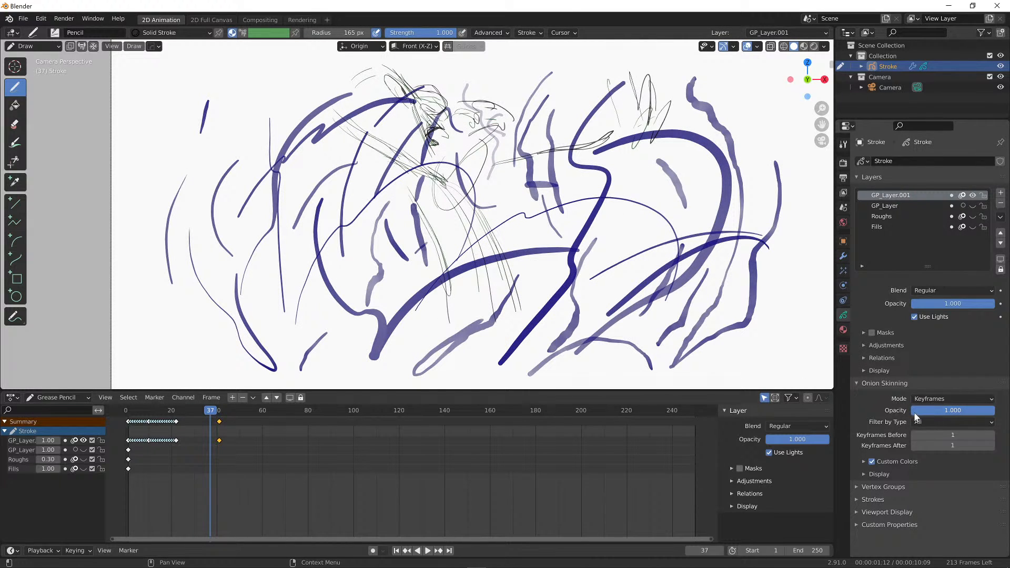
mouse_move(974, 413)
left_mouse_down()
mouse_move(896, 413)
mouse_move(943, 412)
left_mouse_up()
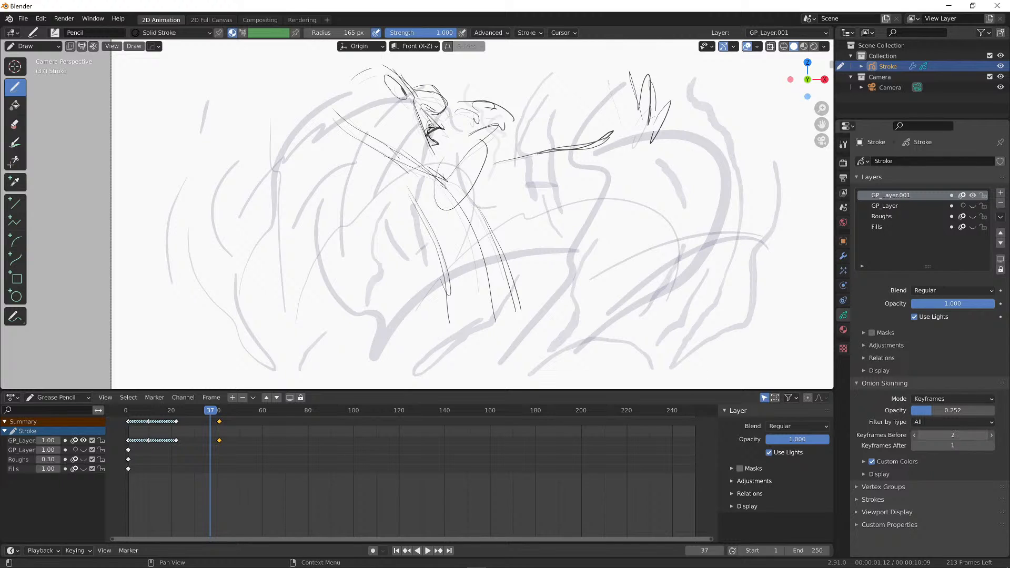
left_click_drag(950, 435, 984, 435)
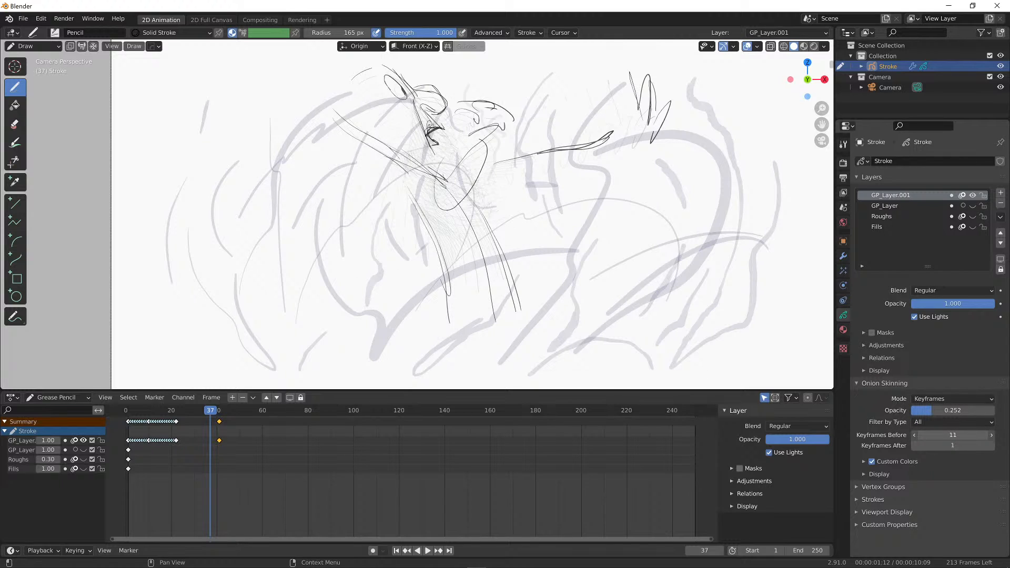
left_click_drag(953, 446, 982, 446)
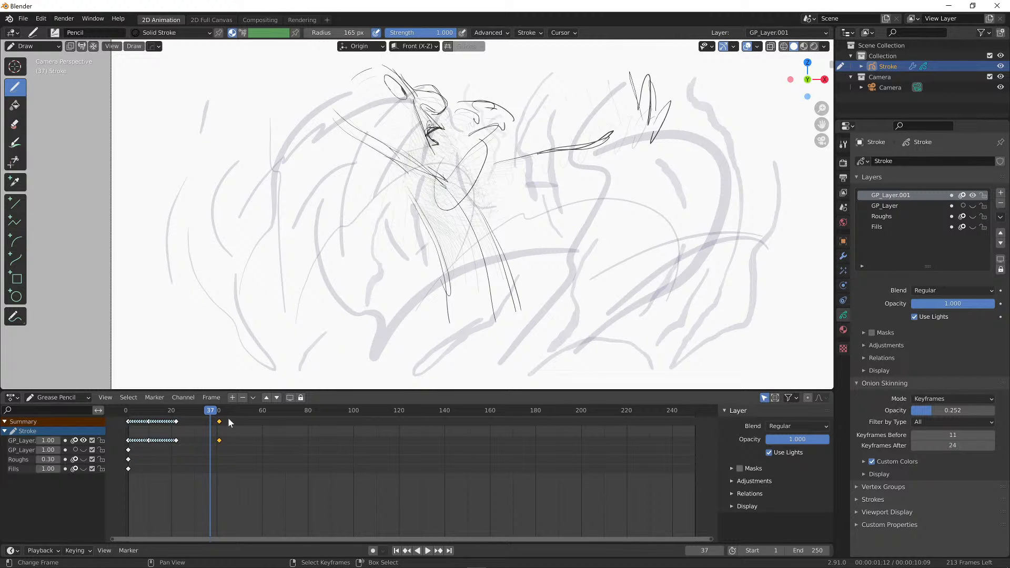
Play the animation, return the playhead to frame 23, and set the onion skinning opacity to 0.295
key("space")
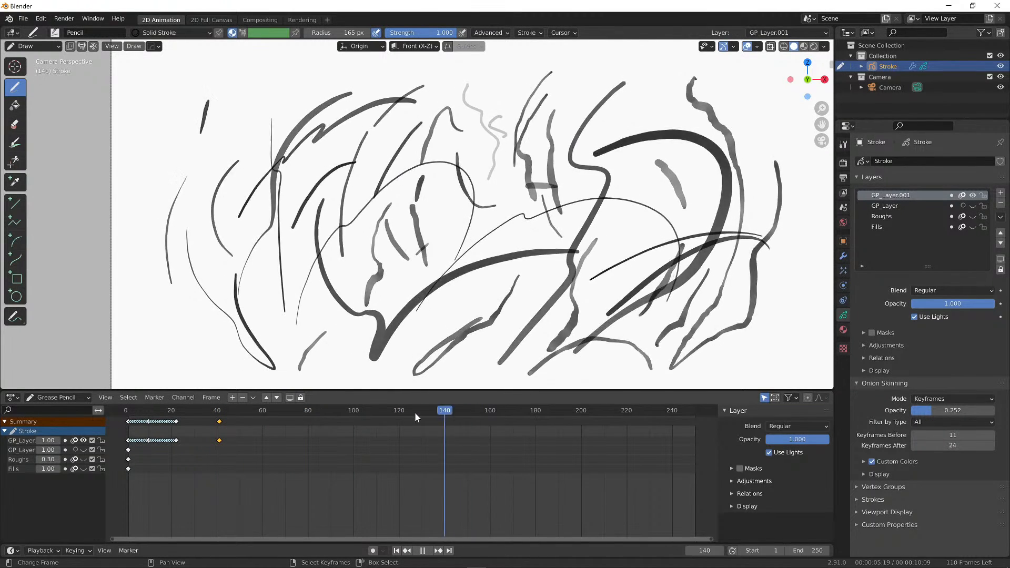
left_click_drag(415, 412, 179, 431)
key("space")
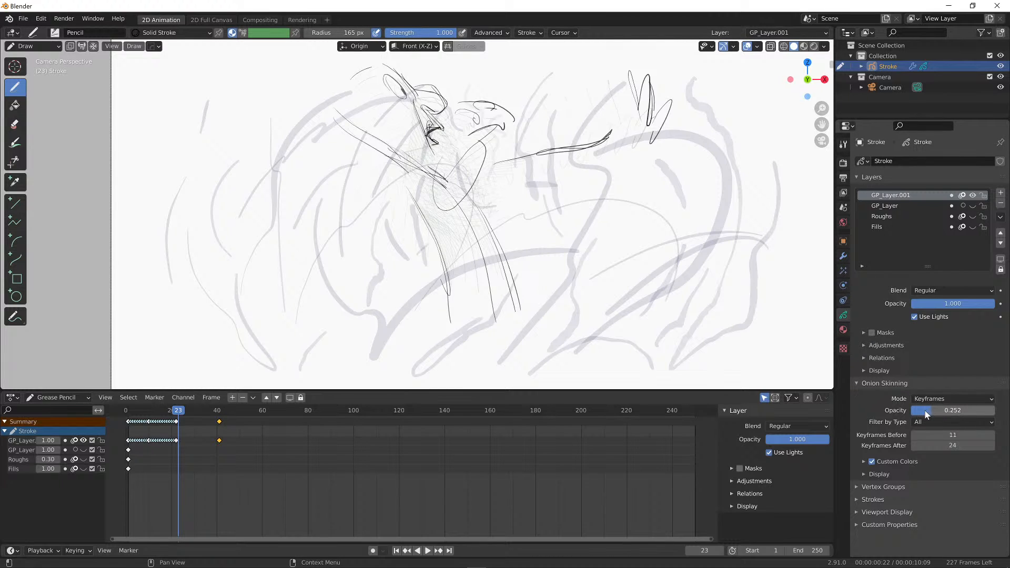
mouse_move(927, 413)
left_mouse_down()
mouse_move(950, 413)
mouse_move(938, 414)
left_mouse_up()
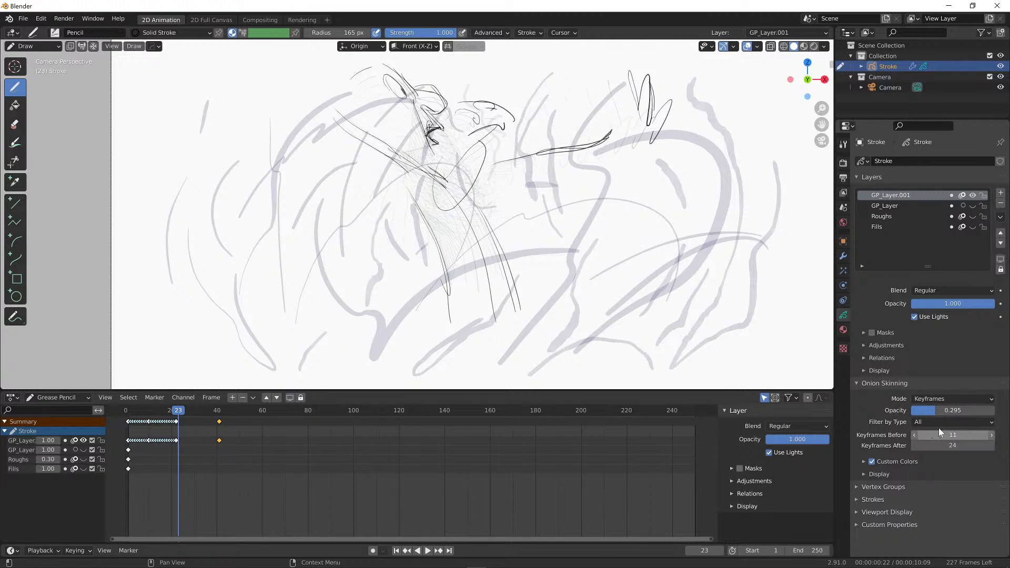
Toggle onion skinning for the GP_Layer.001 layer off and on to compare the display, leaving it enabled
left_click(964, 195)
left_click(964, 197)
left_click(963, 195)
left_click(963, 196)
Try the Onion Skin, Canvas and Fade Layers viewport overlays in turn, leaving only Onion Skin enabled among them
left_click(757, 46)
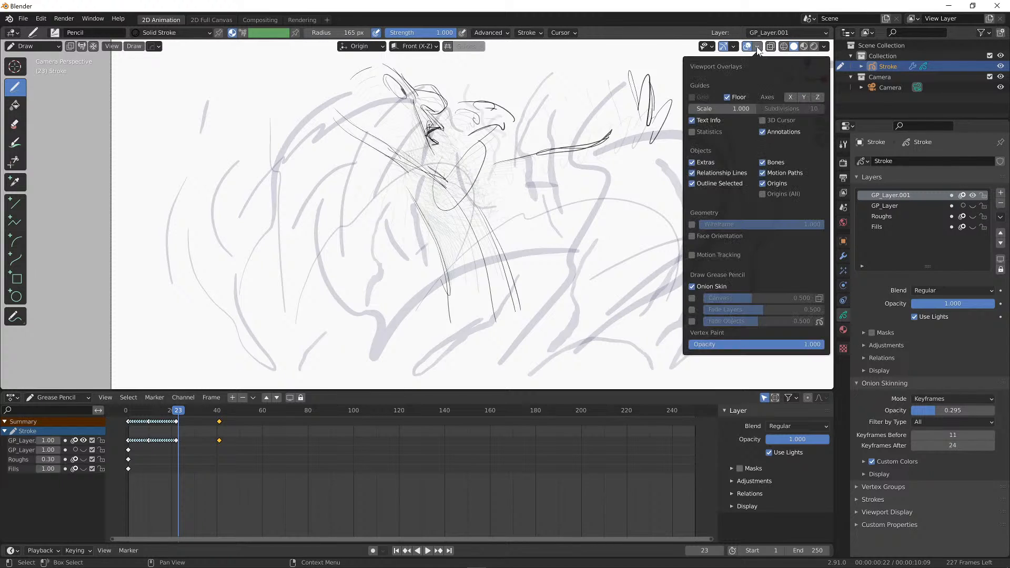
left_click(692, 287)
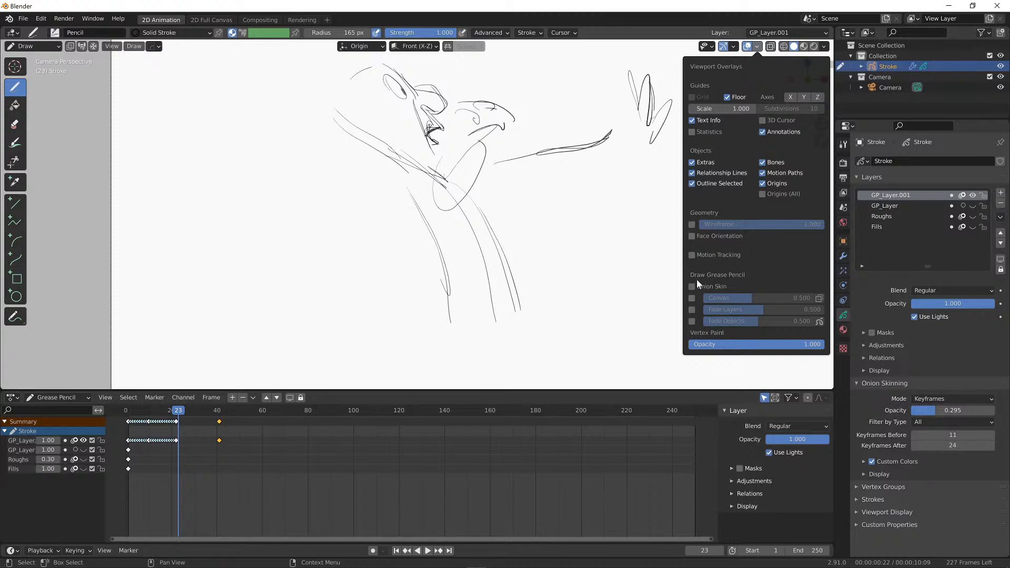
left_click(691, 287)
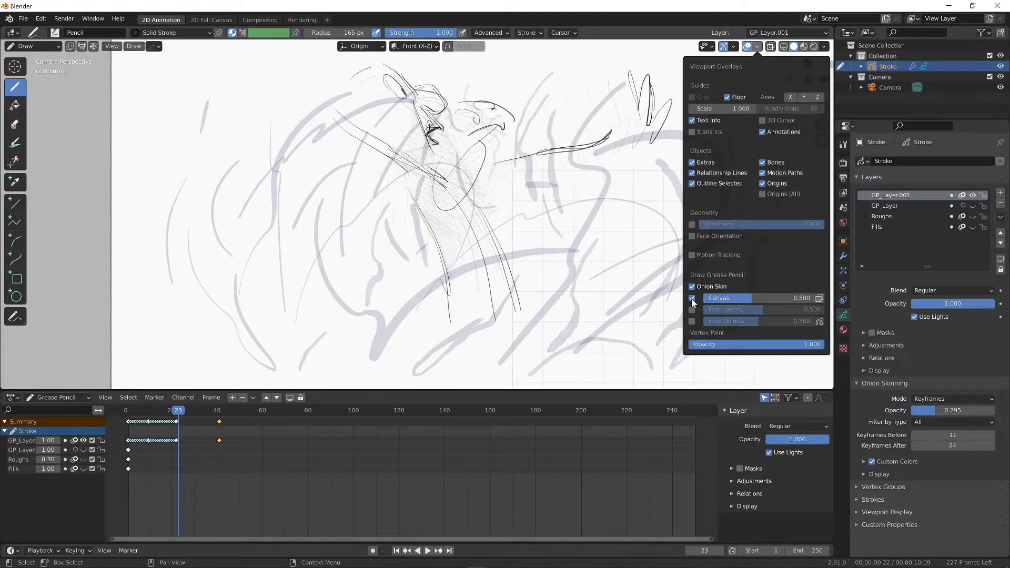
left_click(692, 310)
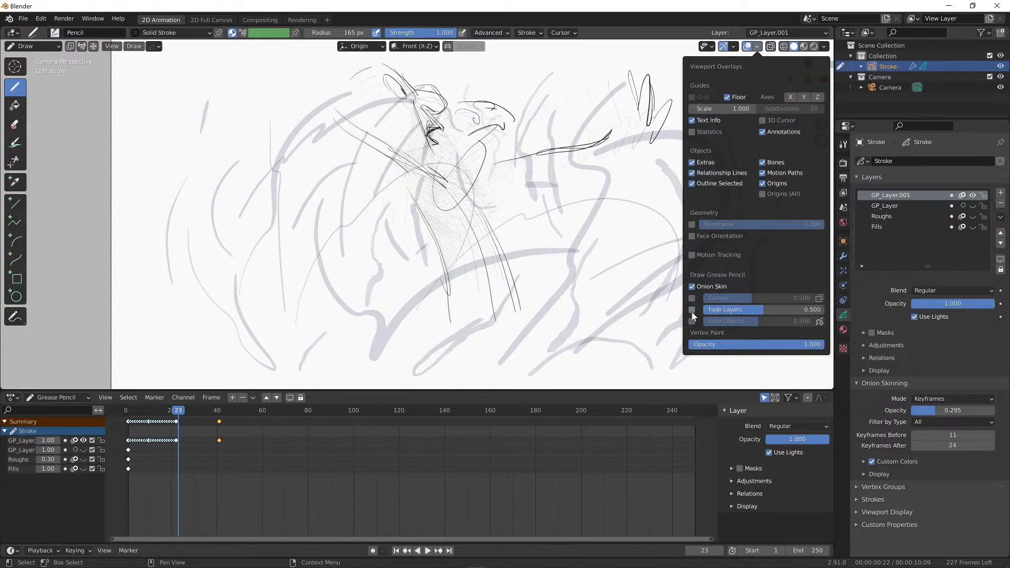
left_click(693, 310)
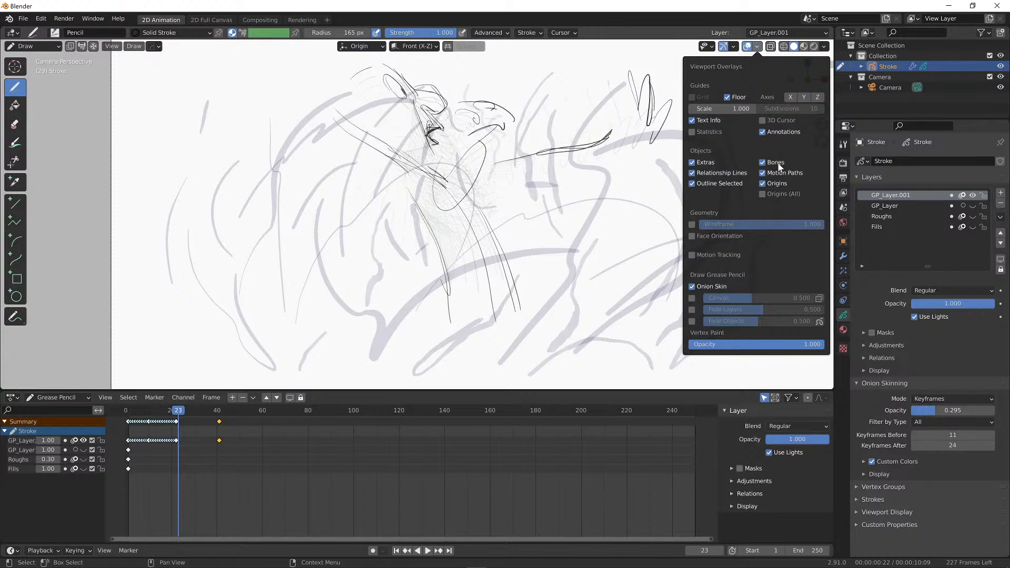
Compare the onion skin display in material preview, solid and rendered shading, returning the viewport to solid shading
left_click(804, 48)
left_click(794, 47)
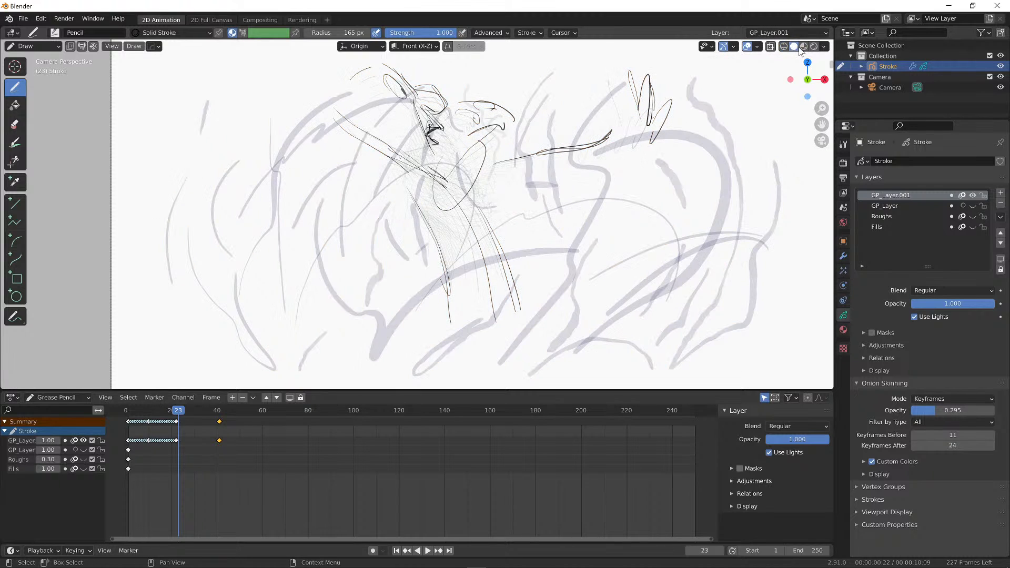
left_click(814, 47)
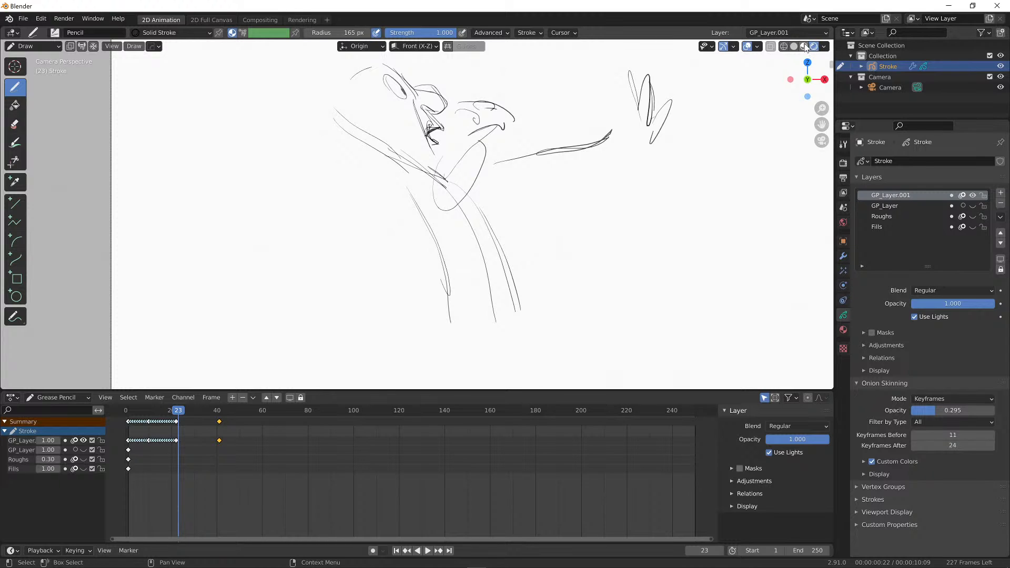
left_click(795, 47)
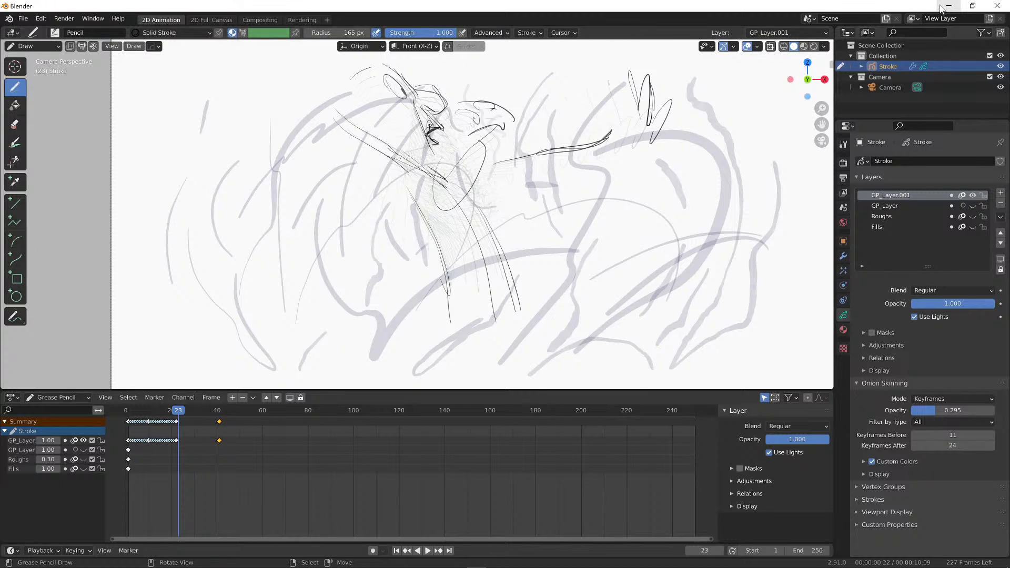
Hide the GP_Layer.001 layer and select its channel in the Grease Pencil dope sheet
scroll(258, 533, "up", 1)
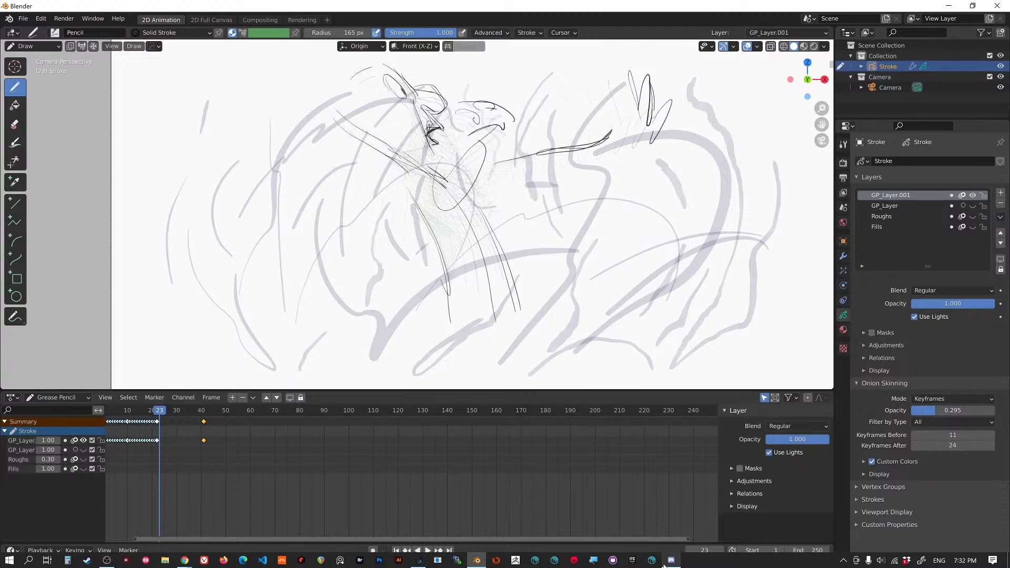
mouse_move(671, 560)
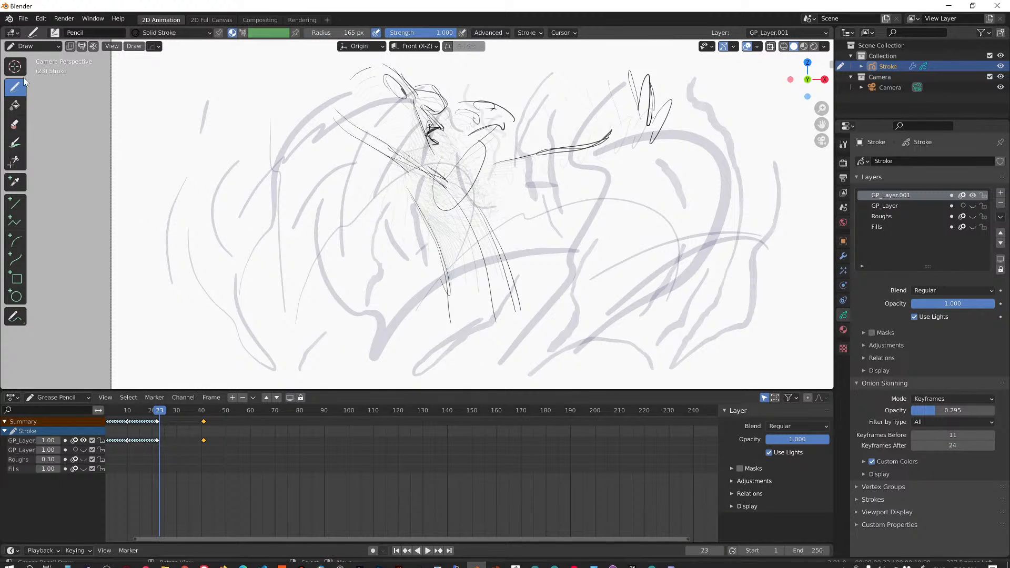
left_click(84, 441)
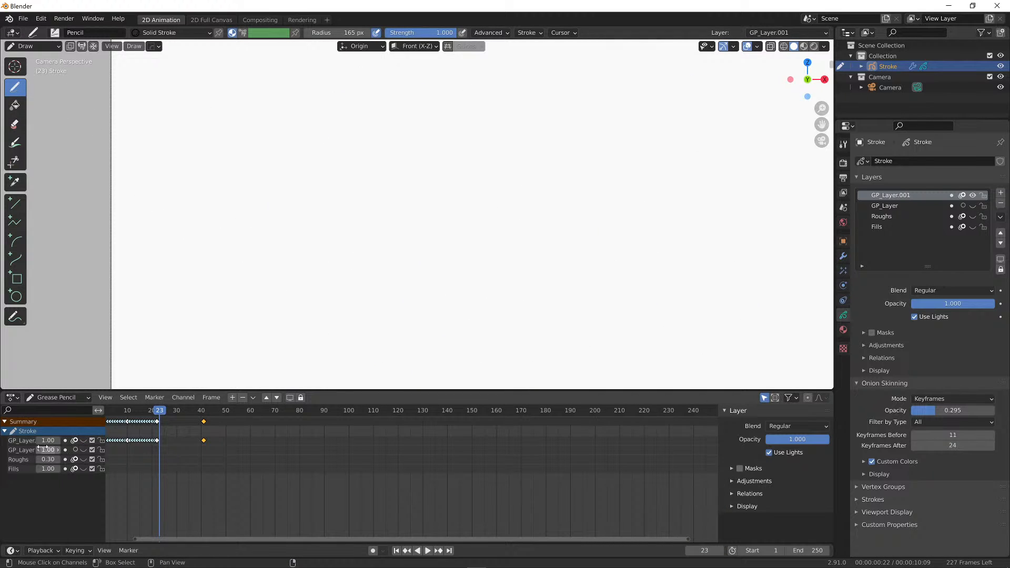
left_click(17, 440)
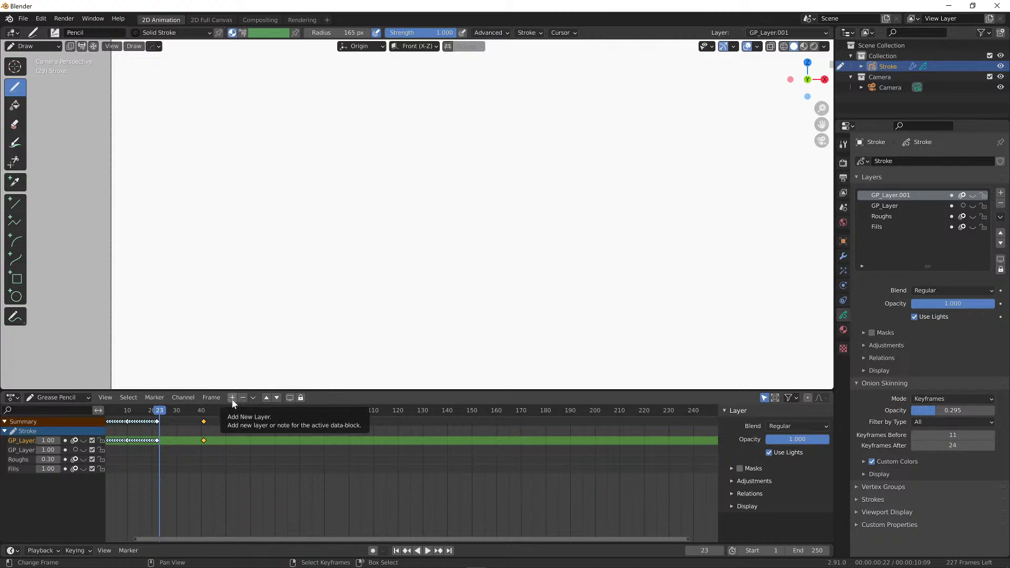
Move the playhead back to the start of the animation at frame 1
left_click_drag(116, 413, 380, 541)
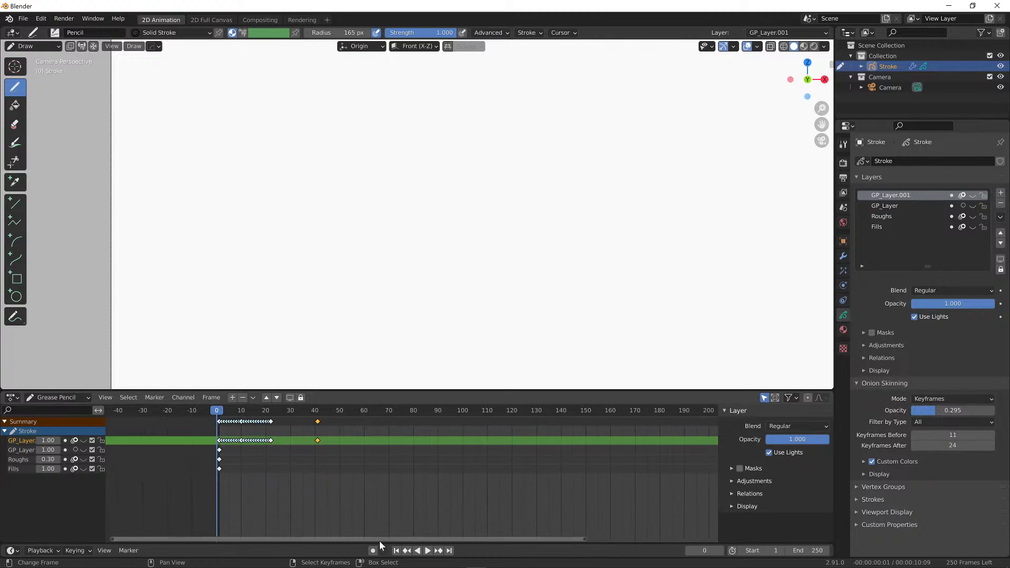
left_click(219, 413)
left_click_drag(219, 413, 220, 414)
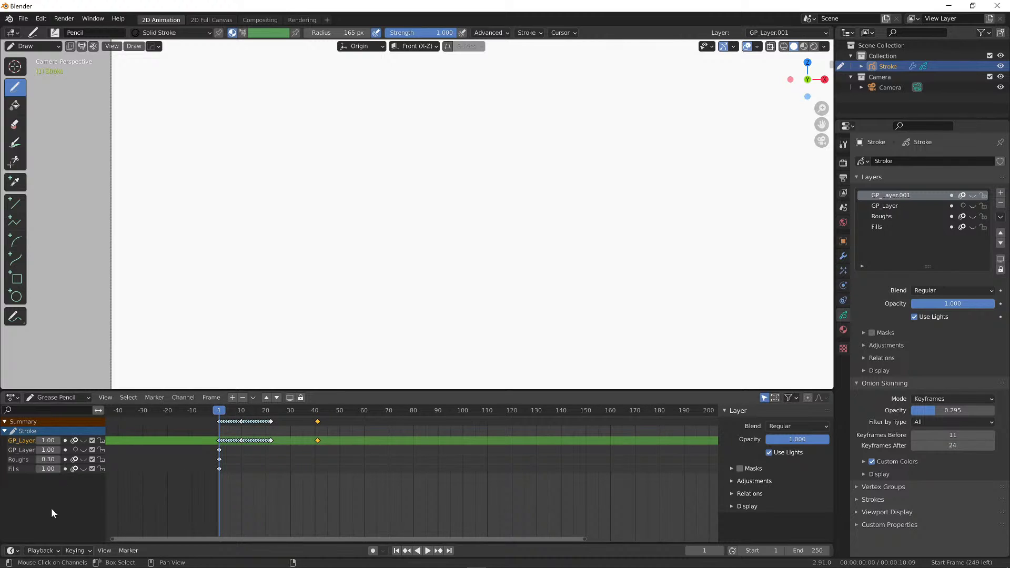
Add a new Grease Pencil layer and draw the T plus the upright strokes of the i and second t of "Title"
left_click(232, 397)
left_click(15, 440)
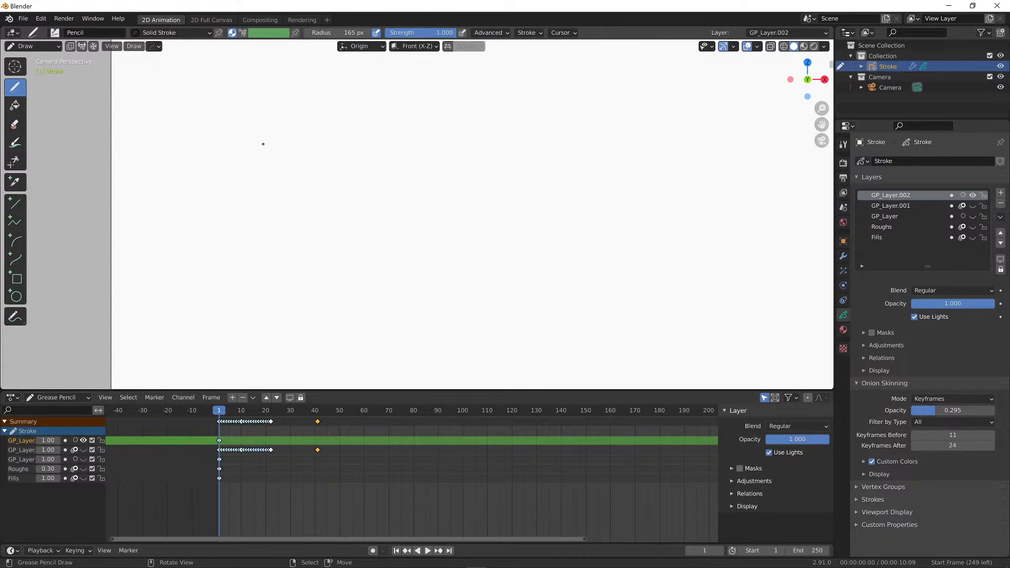
mouse_move(294, 150)
left_mouse_down()
mouse_move(369, 136)
mouse_move(344, 229)
left_mouse_up()
left_click_drag(381, 169, 388, 221)
left_click_drag(421, 135, 420, 228)
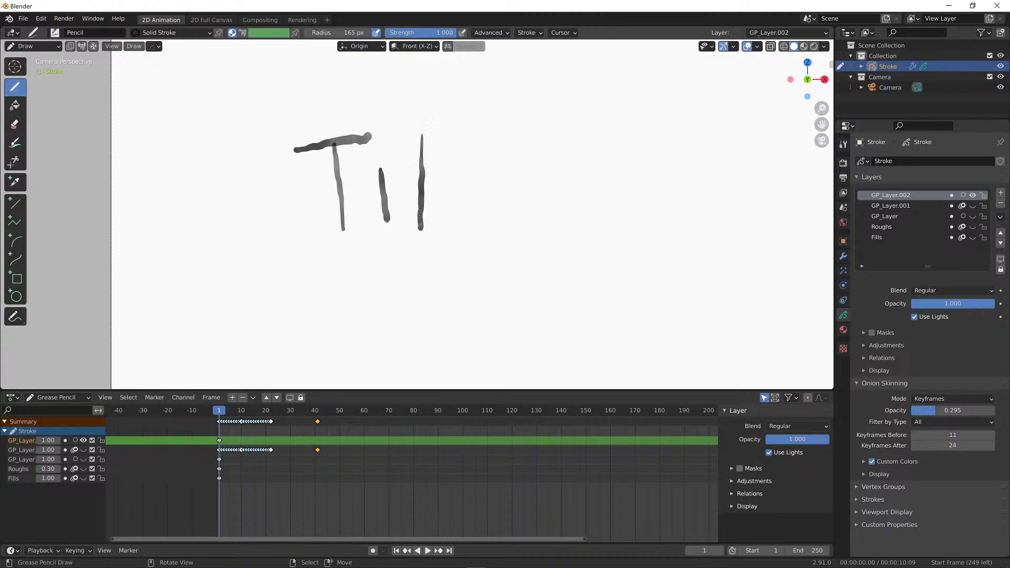
Try to complete the handwritten word "Title" with its crossbar, i dot, l and e, and a wavy underline
left_click_drag(407, 182, 450, 179)
left_click(377, 156)
left_click_drag(473, 123, 475, 220)
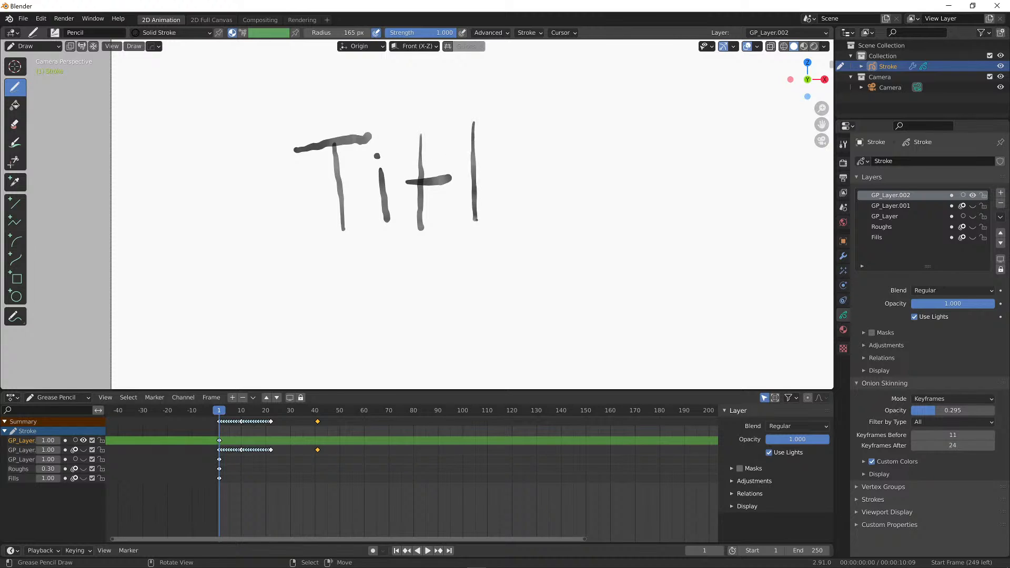
mouse_move(495, 182)
left_mouse_down()
mouse_move(537, 182)
mouse_move(554, 215)
left_mouse_up()
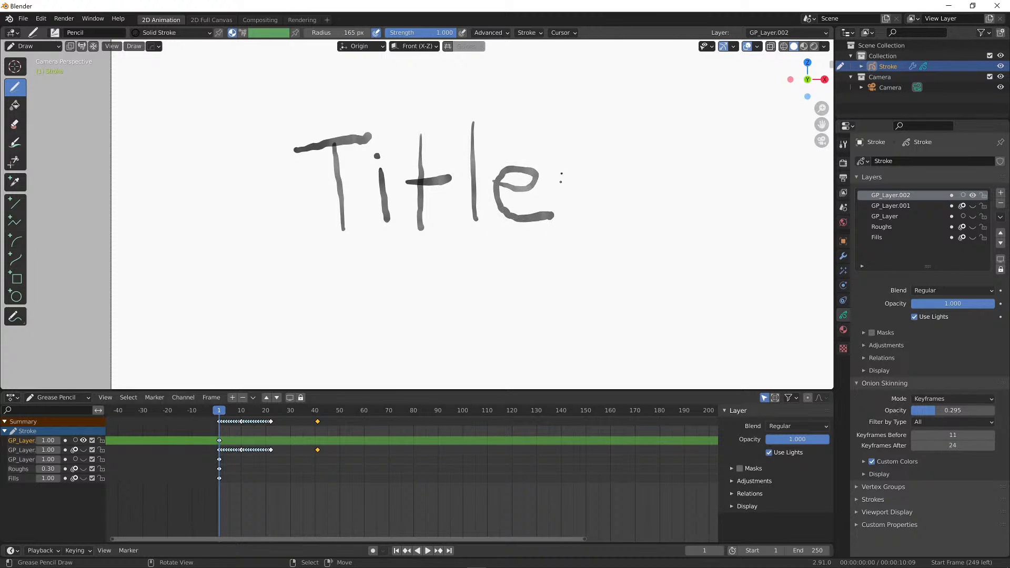
left_click_drag(291, 255, 600, 244)
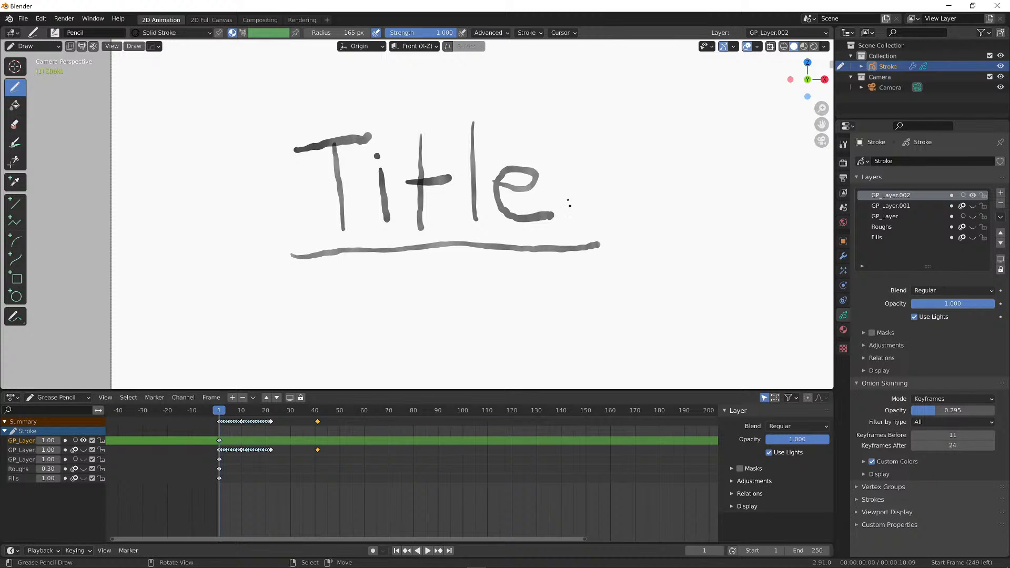
mouse_move(638, 184)
left_mouse_down("ctrl+alt")
mouse_move(562, 246)
mouse_move(610, 211)
left_mouse_up("ctrl+alt")
scroll(579, 221, "up", 2)
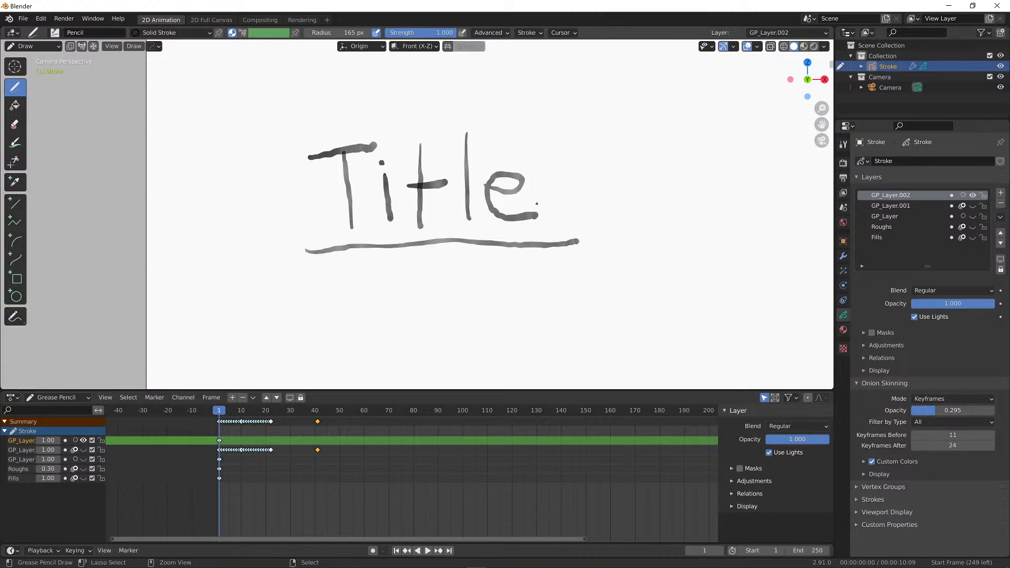
Undo the last five strokes, back to the T and the i and t uprights
key("ctrl+z")
key("ctrl+z")
key("ctrl+z")
key("ctrl+z")
key("ctrl+z")
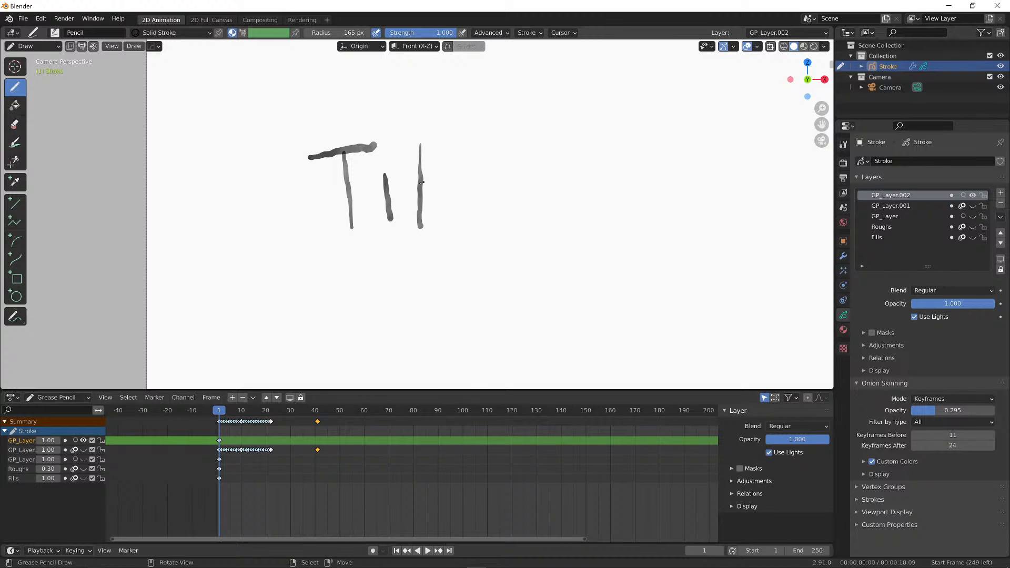
Complete the word "Title" with the t's crossbar, the l, the e and the i dot, and draw a straight line beneath it
left_click_drag(407, 185, 440, 180)
mouse_move(452, 138)
left_mouse_down()
mouse_move(462, 222)
mouse_move(487, 194)
mouse_move(524, 214)
left_mouse_up()
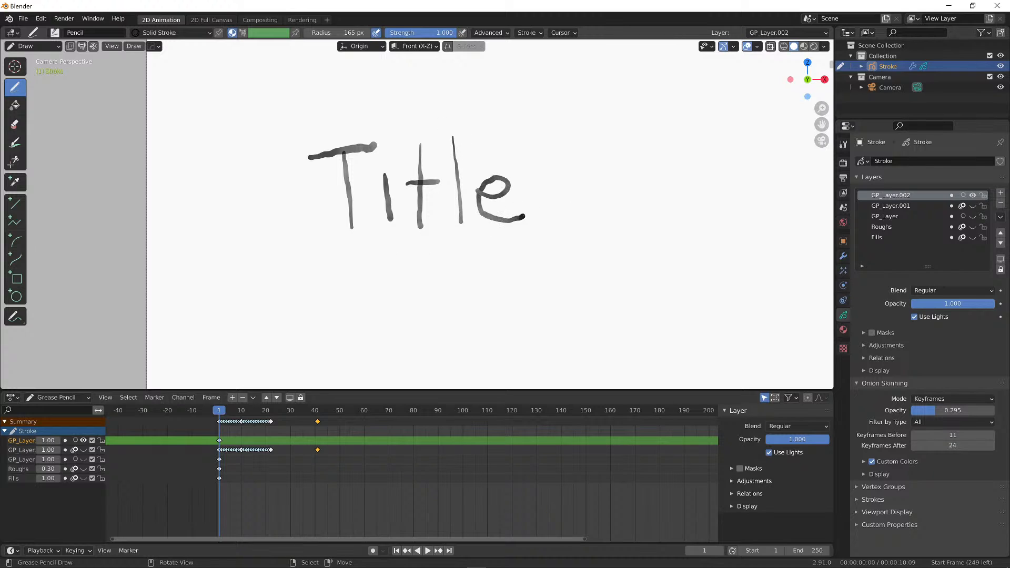
left_click(384, 166)
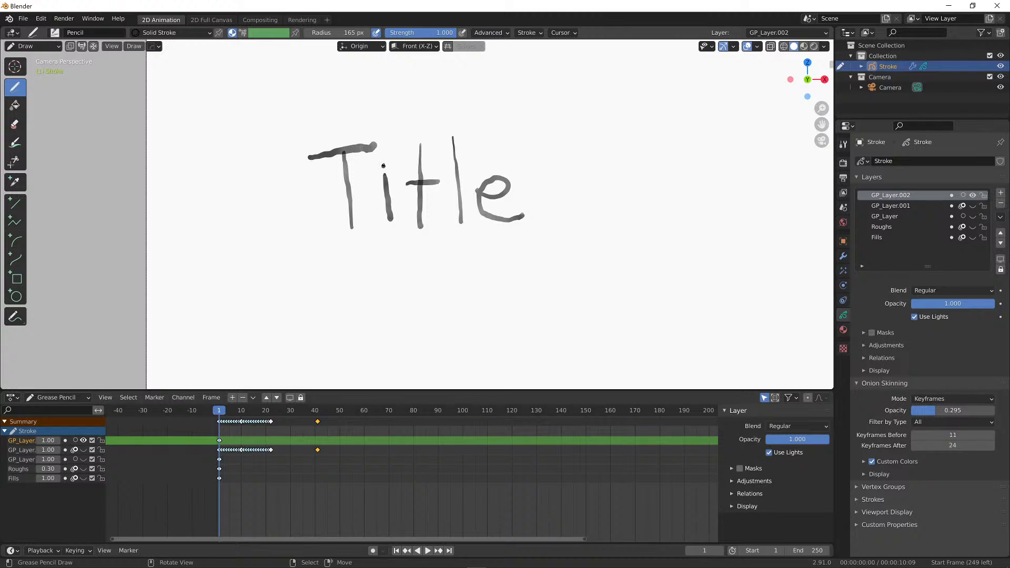
left_click_drag(316, 245, 547, 243)
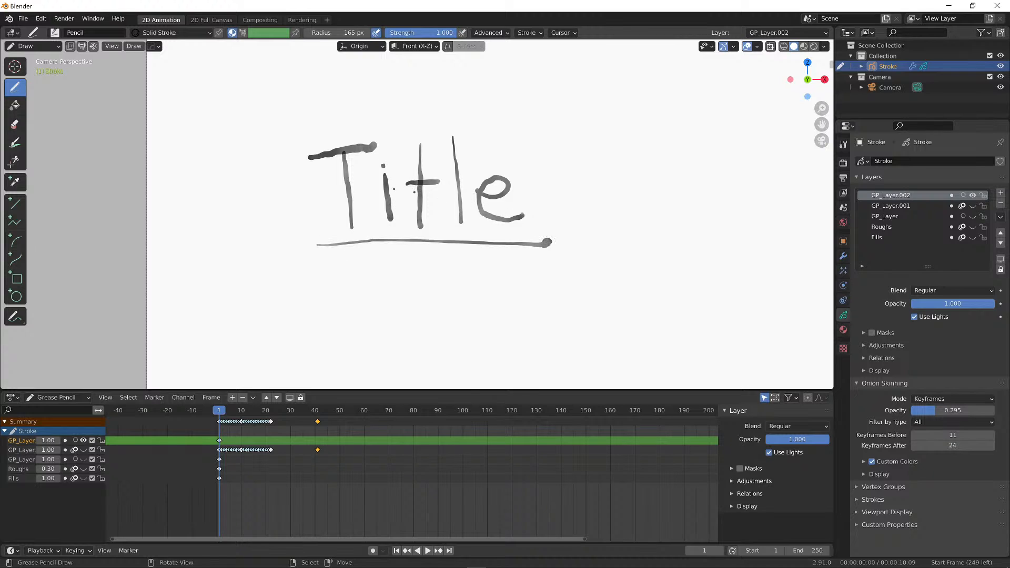
Draw a rounded frame around the word "Title" and scatter short accent dashes outside it
mouse_move(315, 132)
left_mouse_down()
mouse_move(295, 196)
mouse_move(304, 248)
left_mouse_up()
mouse_move(331, 129)
left_mouse_down()
mouse_move(437, 121)
mouse_move(544, 151)
mouse_move(557, 231)
left_mouse_up()
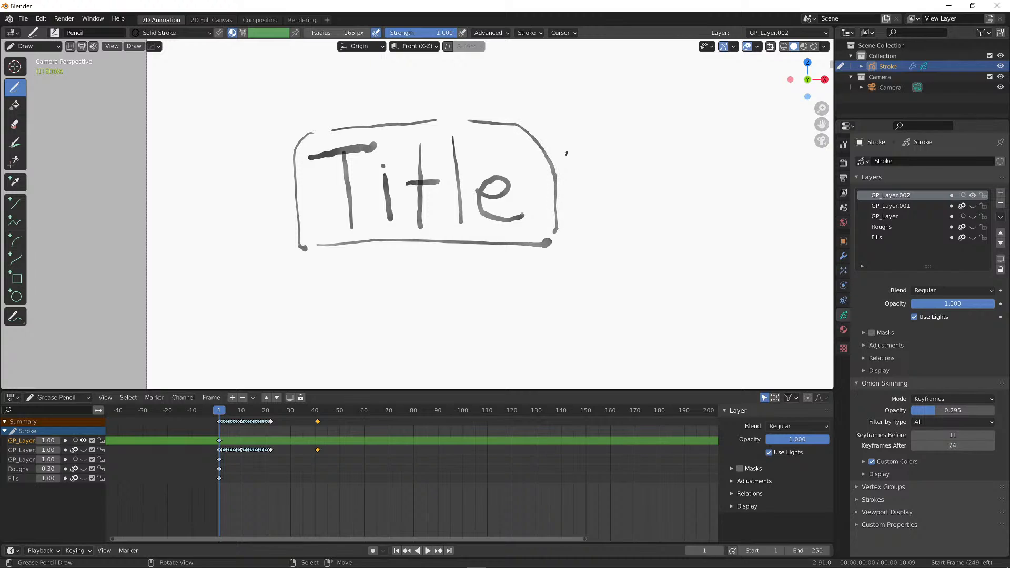
left_click_drag(575, 179, 580, 206)
left_click_drag(569, 250, 555, 263)
left_click_drag(547, 117, 556, 128)
mouse_move(272, 230)
left_mouse_down()
mouse_move(306, 269)
mouse_move(301, 284)
left_mouse_up()
left_click_drag(283, 129, 319, 114)
left_click_drag(373, 98, 399, 96)
left_click_drag(459, 96, 465, 96)
left_click_drag(402, 257, 458, 257)
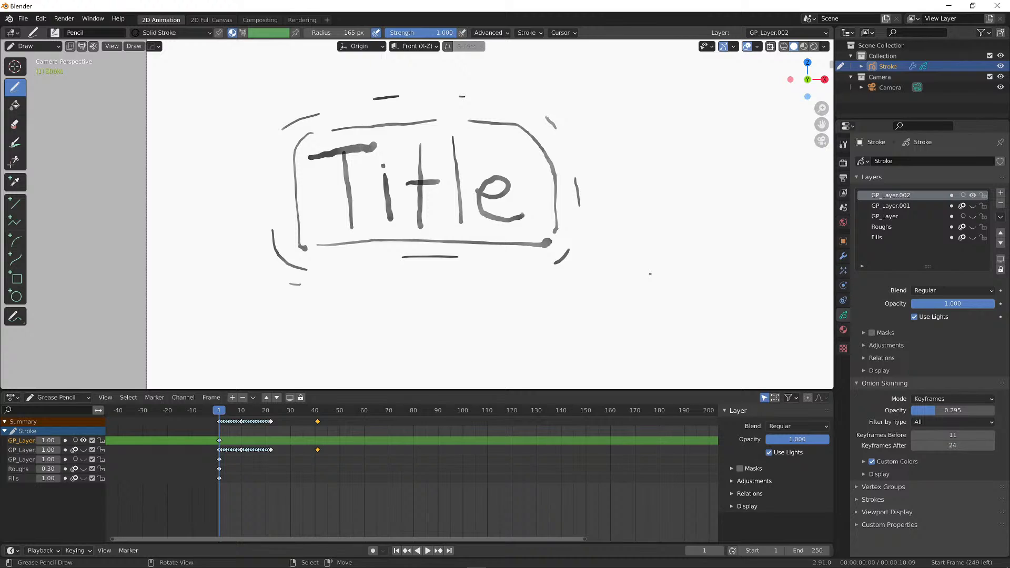
Remove the existing Noise modifier from the Stroke object and add a fresh Noise modifier
left_click(843, 257)
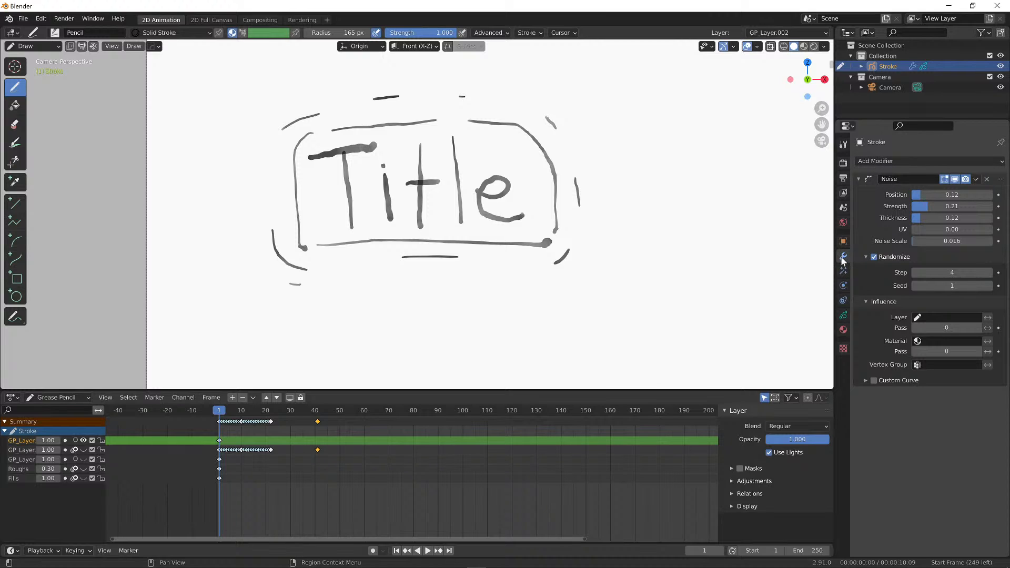
left_click(988, 180)
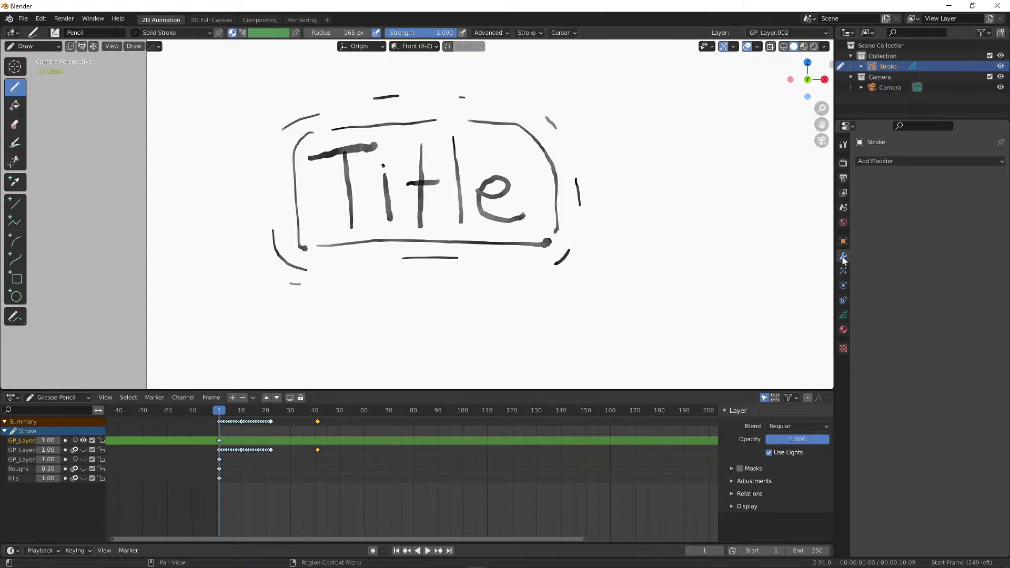
left_click(899, 160)
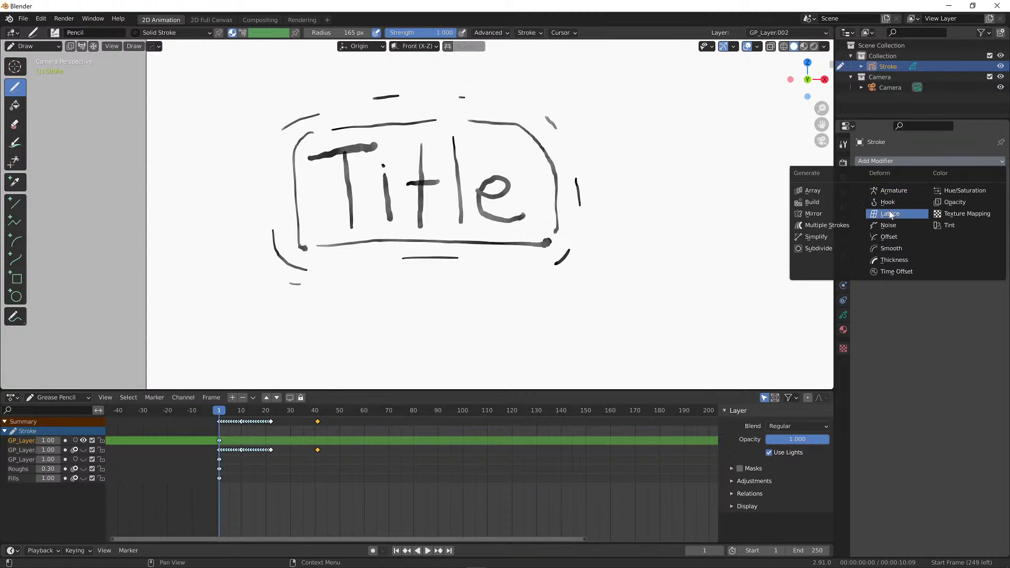
left_click(898, 225)
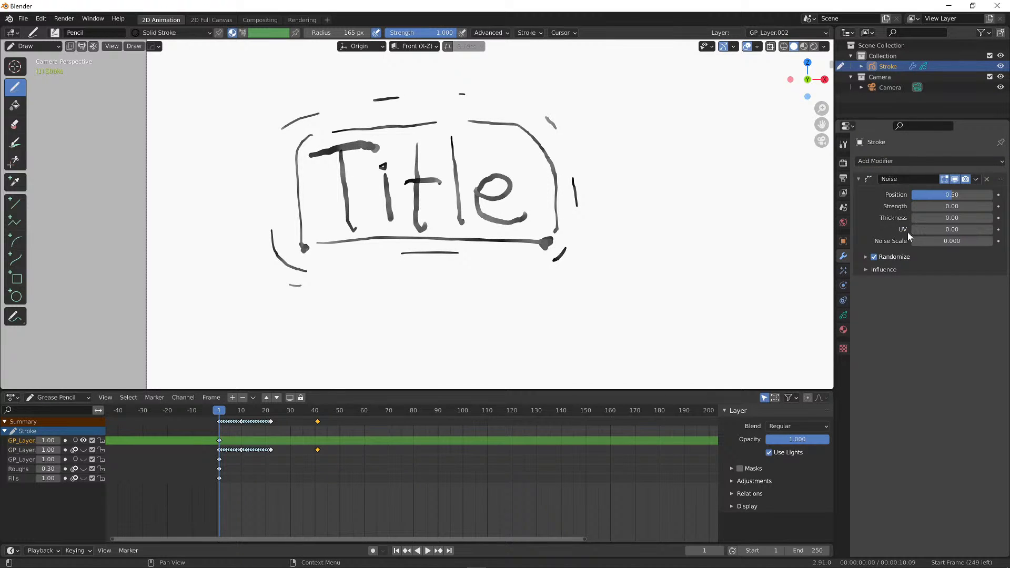
Set the Noise modifier's Strength and Thickness to 0.16 and Position to 0.08, previewing the wobbling title in playback
mouse_move(947, 207)
left_mouse_down()
mouse_move(970, 206)
mouse_move(925, 220)
left_mouse_up()
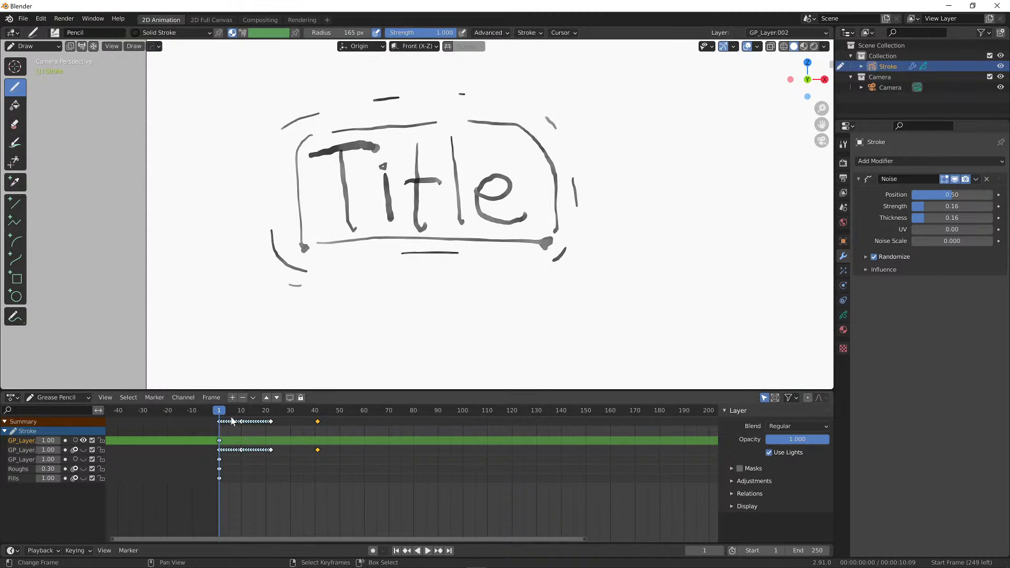
key("space")
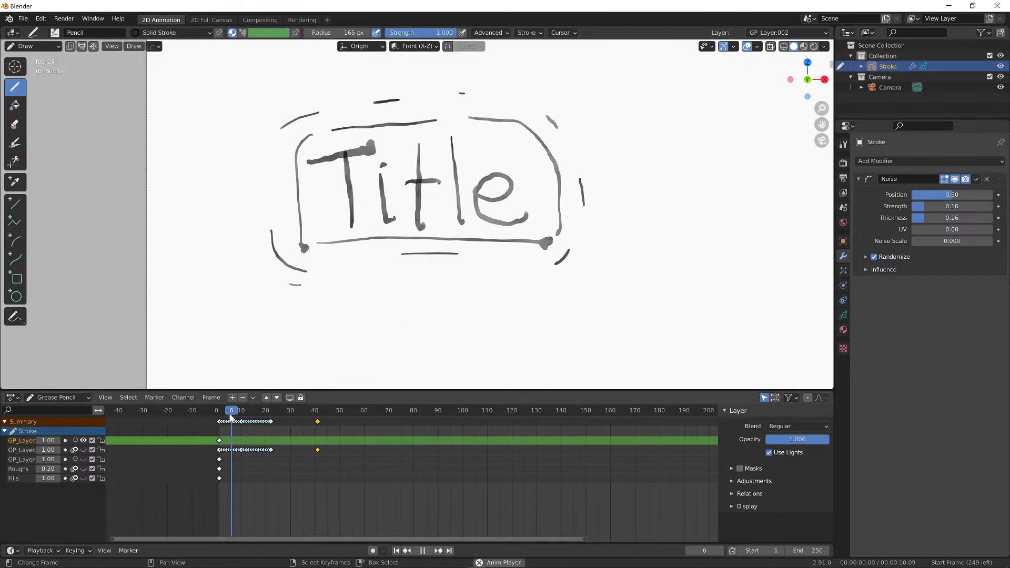
left_click(925, 205)
left_click(952, 198)
left_click_drag(952, 197, 919, 198)
scroll(644, 210, "down", 1)
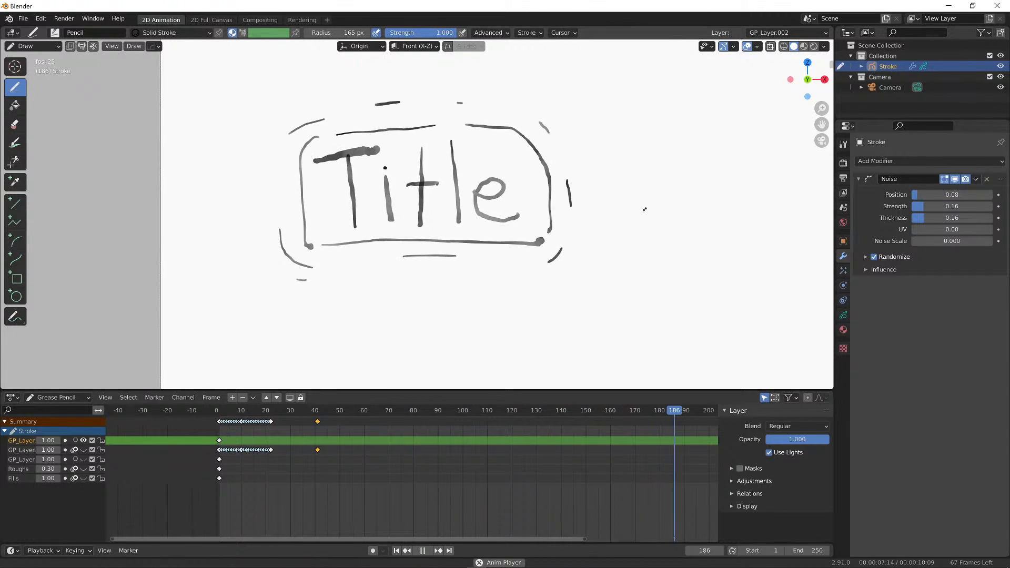
left_click_drag(645, 209, 686, 264, "ctrl+alt")
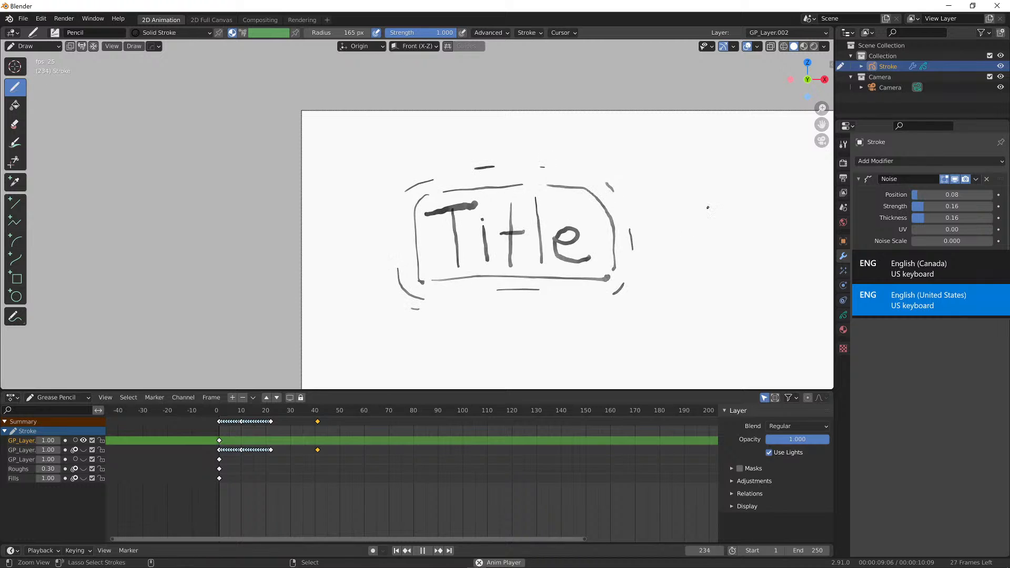
scroll(690, 206, "up", 3)
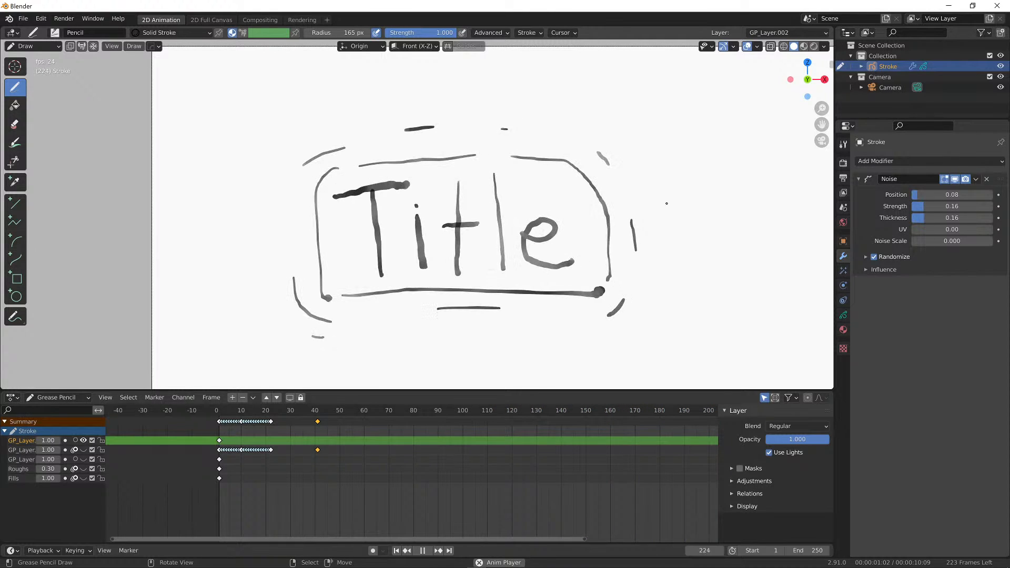
key("space")
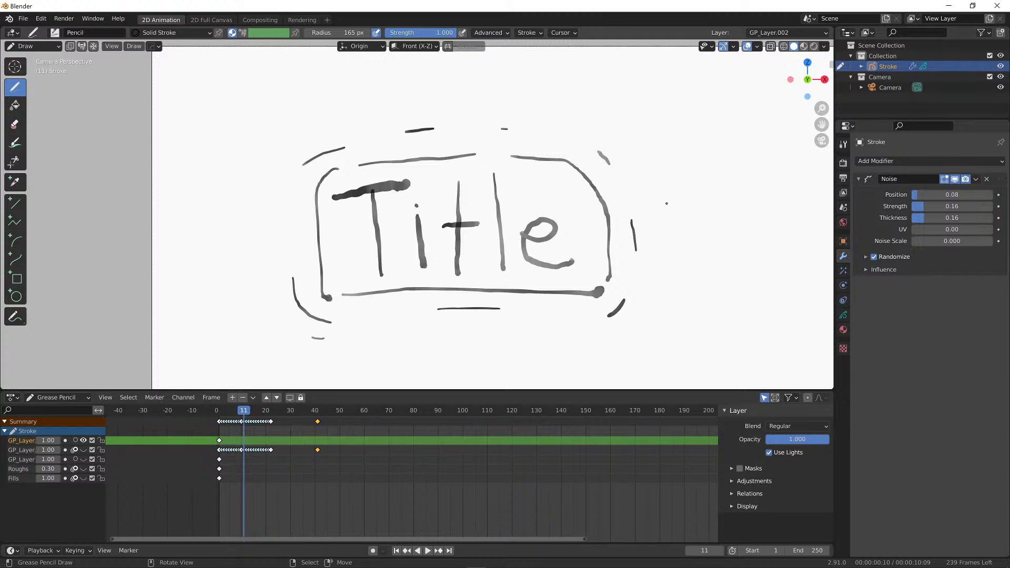
middle_click_drag(711, 284, 569, 239, "shift")
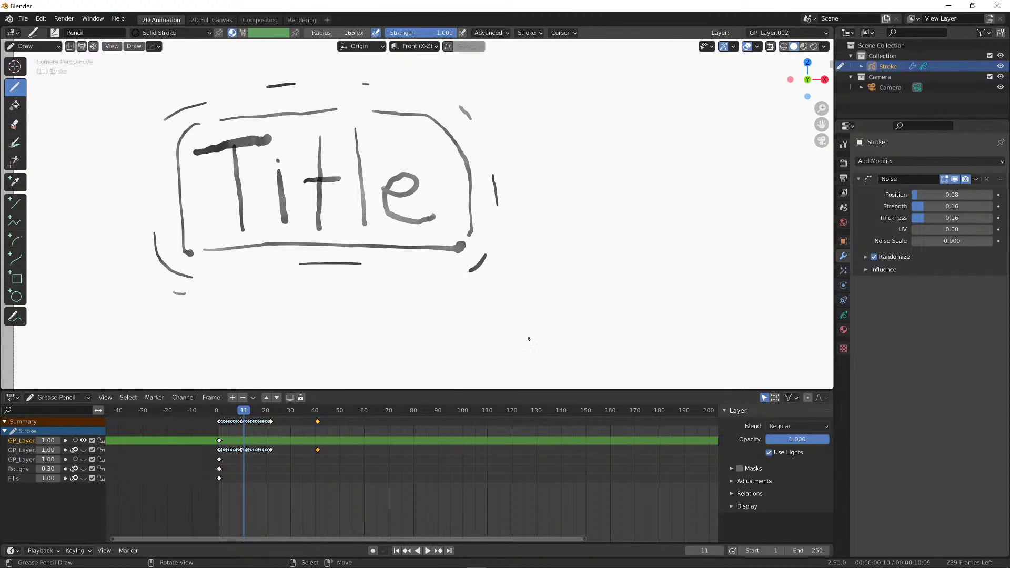
mouse_move(540, 324)
left_mouse_down()
mouse_move(662, 205)
mouse_move(698, 206)
left_mouse_up()
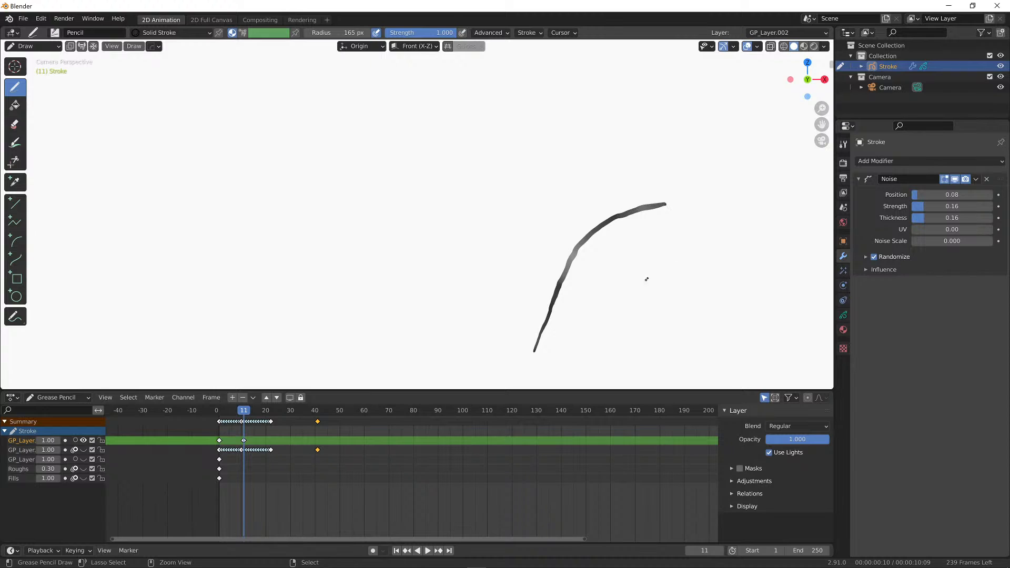
key("ctrl+z")
Add another Grease Pencil layer at frame 1 and sketch a figure's curved back and brimmed hat beside the title
left_click(220, 414)
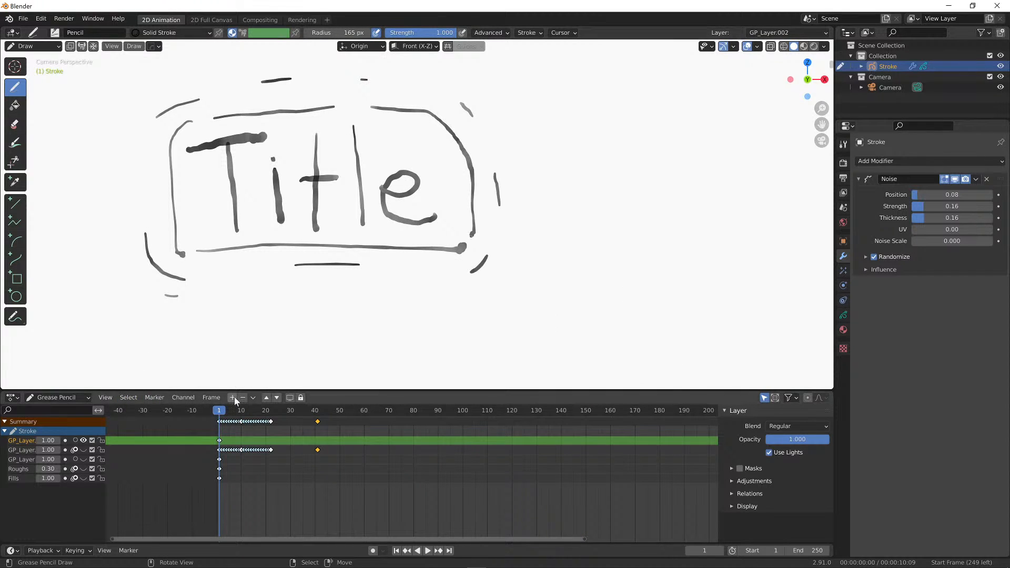
left_click(232, 397)
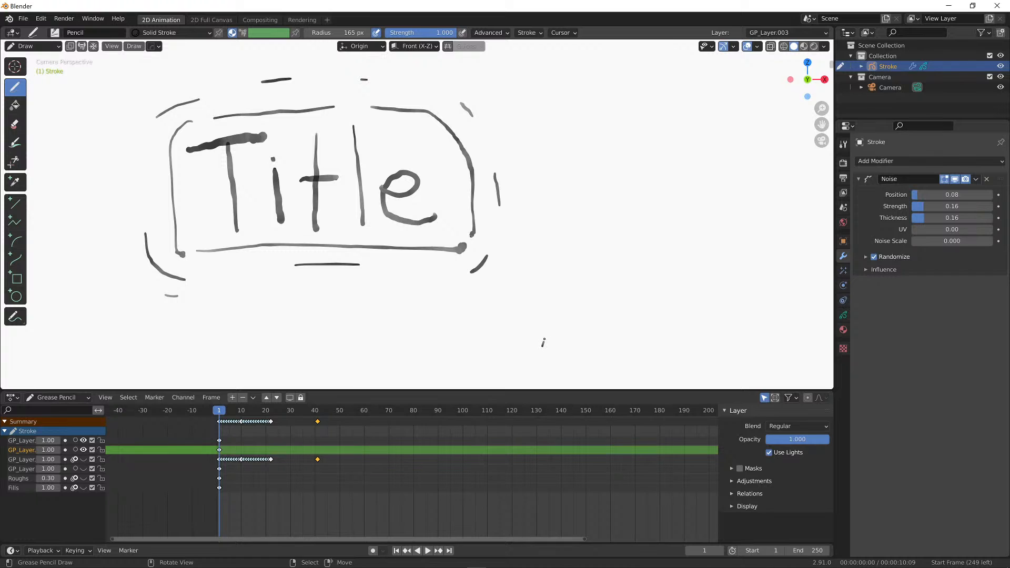
mouse_move(544, 340)
left_mouse_down()
mouse_move(600, 169)
mouse_move(666, 167)
left_mouse_up()
middle_click_drag(692, 199, 636, 240, "shift")
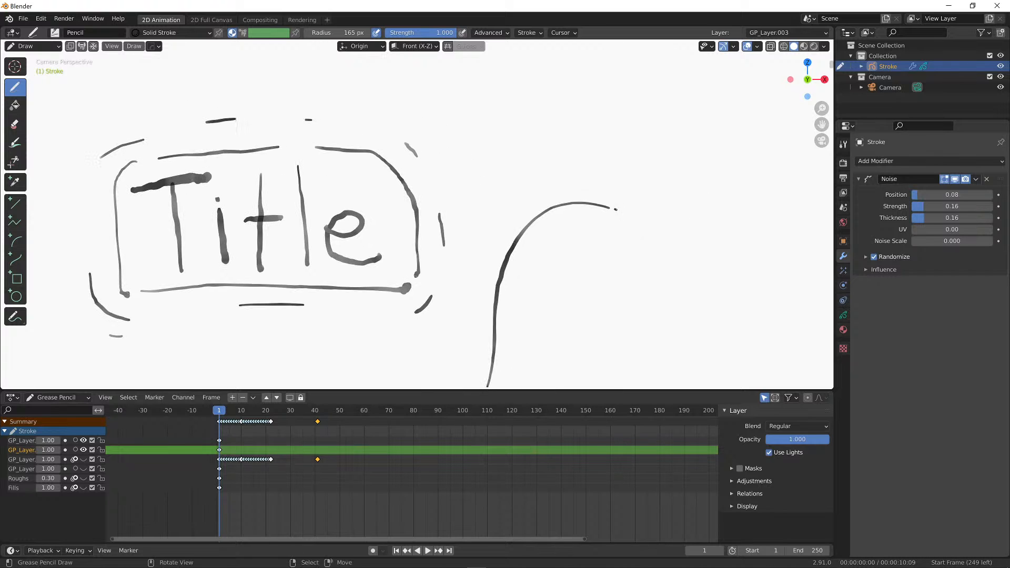
mouse_move(563, 187)
left_mouse_down()
mouse_move(653, 212)
mouse_move(706, 214)
left_mouse_up()
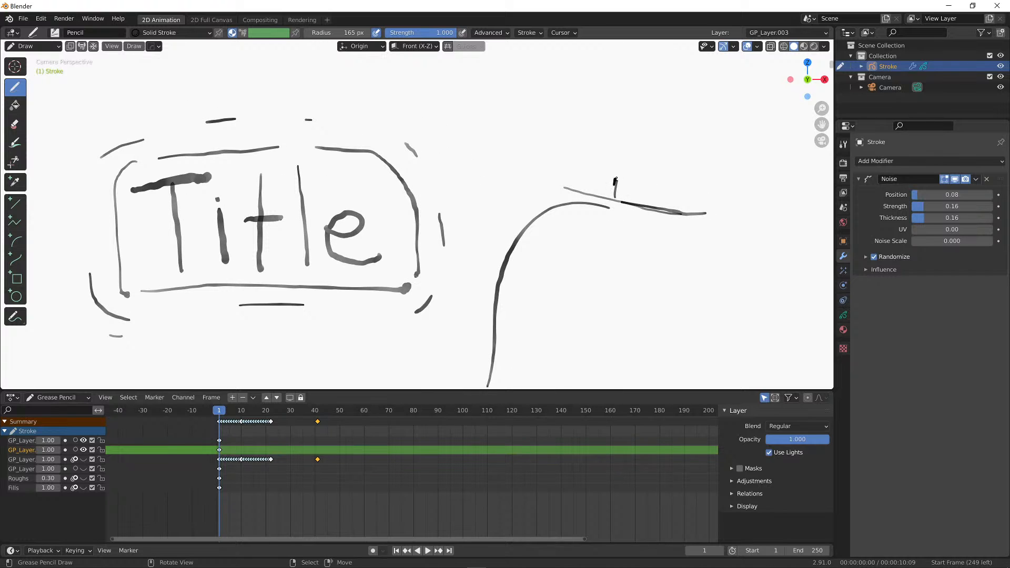
left_click_drag(616, 181, 657, 175)
left_click_drag(652, 173, 658, 201)
Sketch the figure's shoulder, upper arm and sleeve cuff below the hat
mouse_move(674, 234)
middle_mouse_down("shift")
mouse_move(652, 179)
mouse_move(661, 165)
mouse_move(613, 190)
middle_mouse_up("shift")
left_click_drag(627, 155, 593, 201)
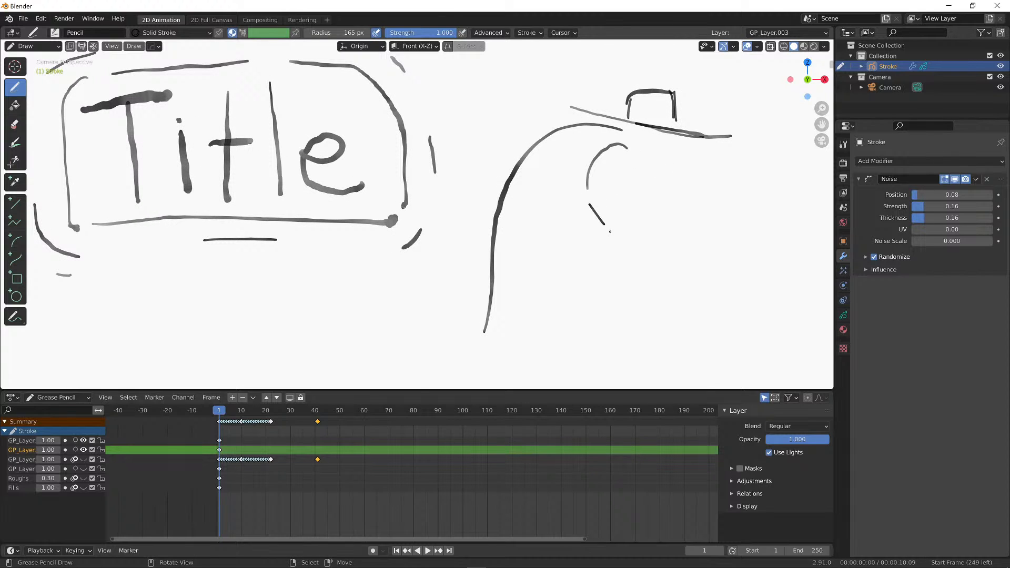
left_click_drag(615, 235, 634, 252)
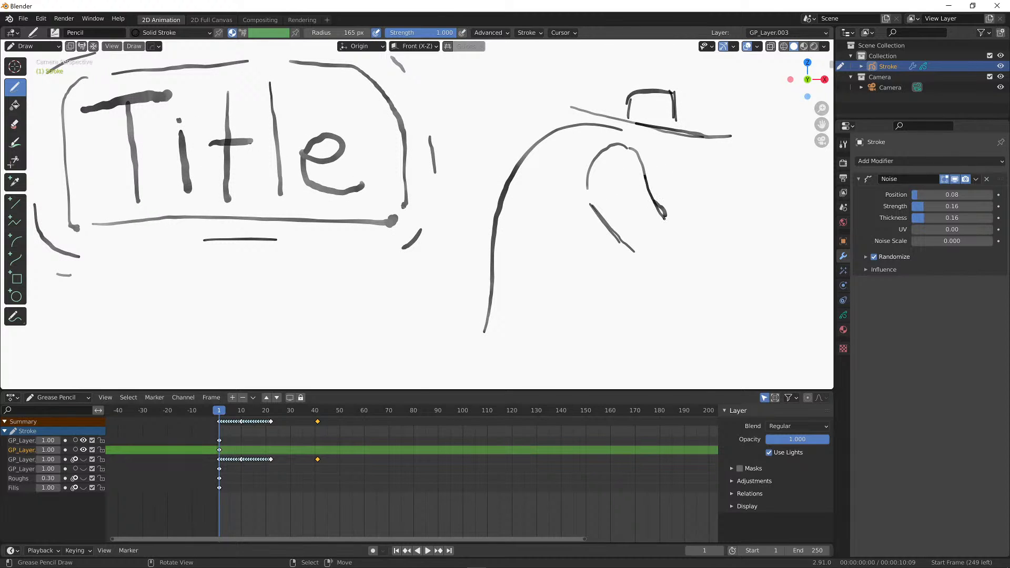
mouse_move(664, 219)
left_mouse_down()
mouse_move(655, 237)
mouse_move(668, 239)
left_mouse_up()
middle_click_drag(691, 227, 613, 243, "shift")
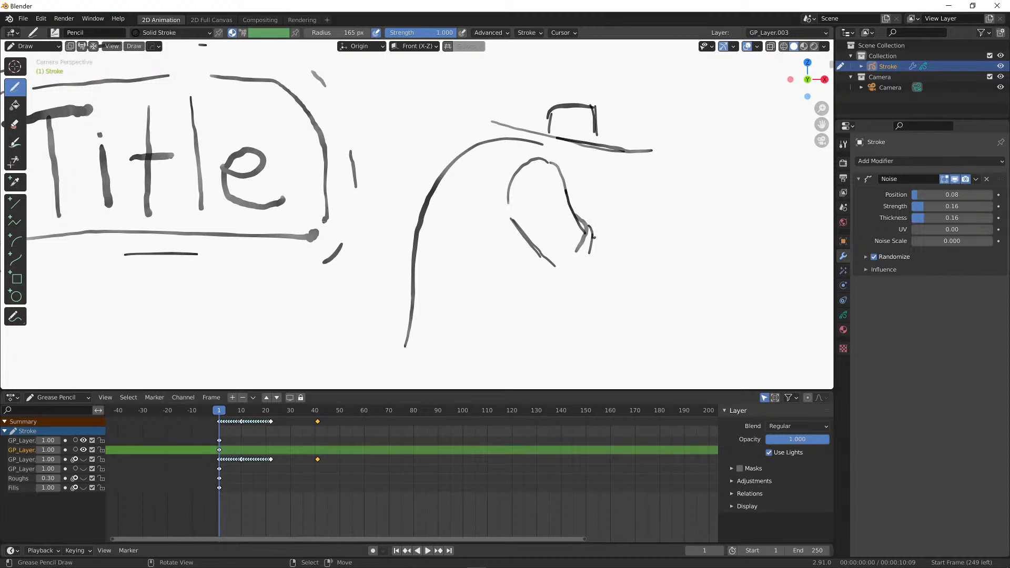
left_click_drag(569, 273, 633, 277)
key("ctrl+z")
key("ctrl+z")
key("ctrl+z")
key("ctrl+z")
Draw the figure's forearm extending from the sleeve and add the hand with its fingers
left_click_drag(600, 238, 635, 244)
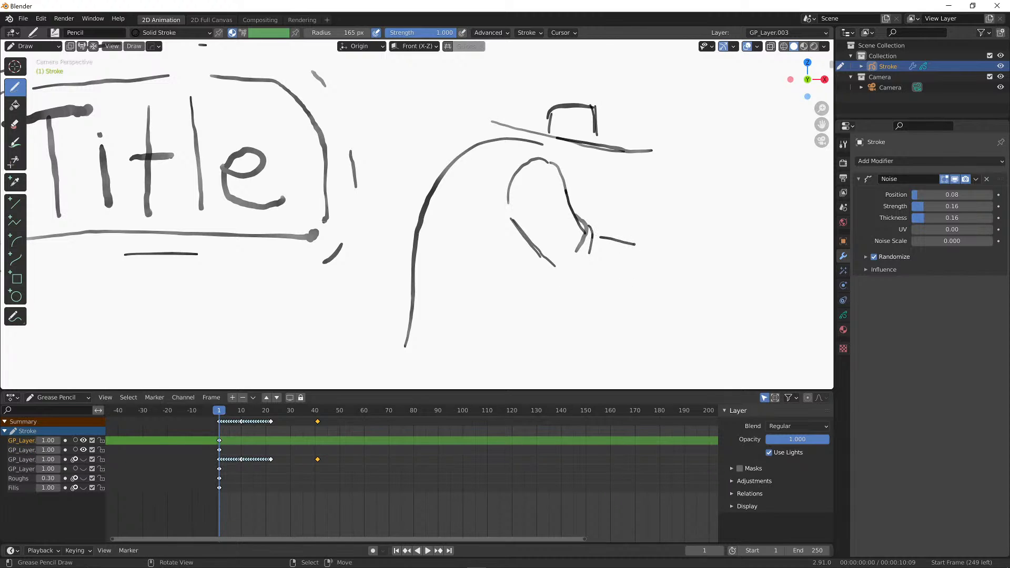
left_click_drag(573, 279, 629, 280)
key("ctrl+z")
left_click_drag(667, 262, 641, 281)
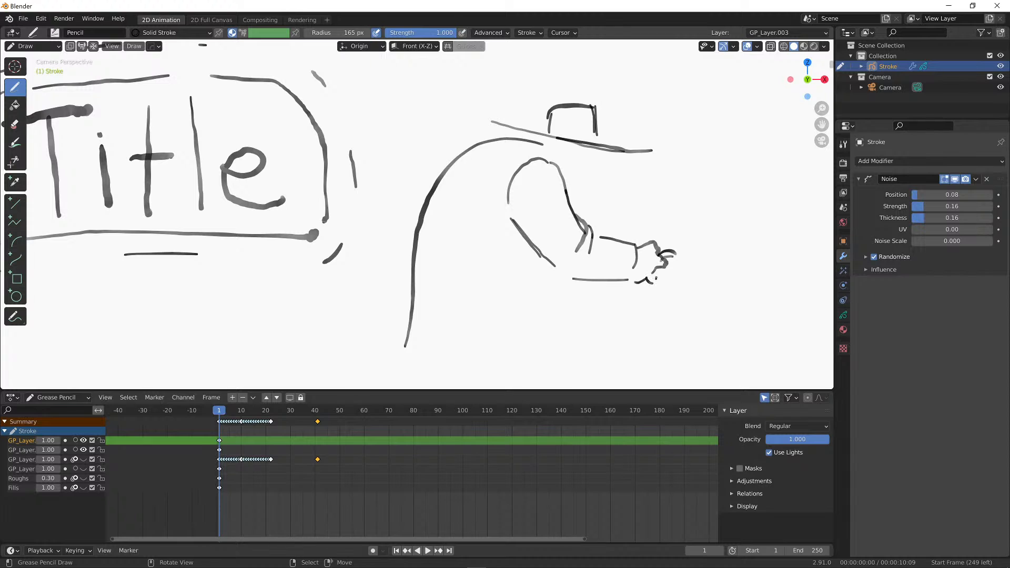
Sketch a rounded pot with a spout held in the figure's hand
middle_click_drag(655, 278, 613, 243, "shift")
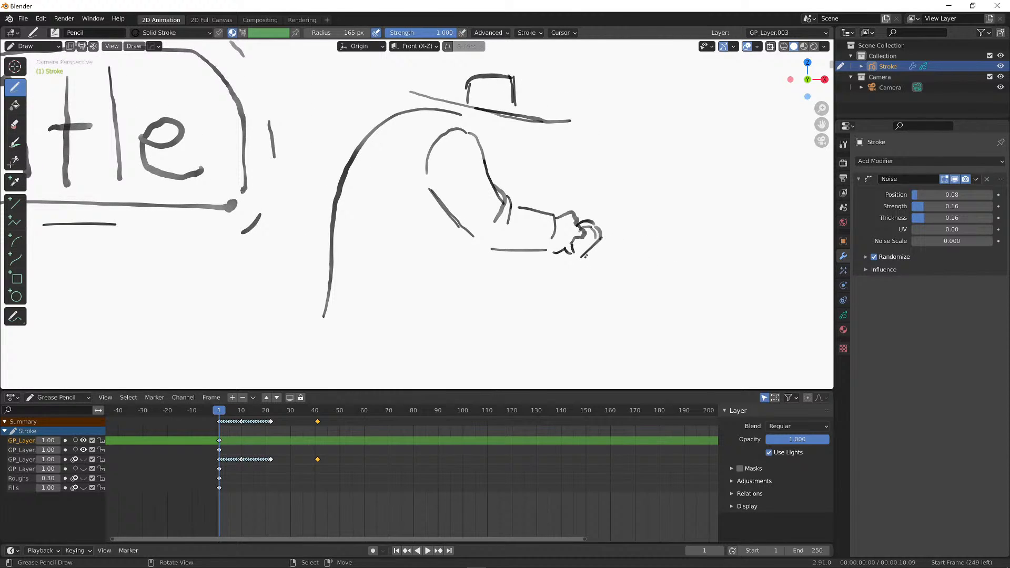
mouse_move(586, 257)
left_mouse_down()
mouse_move(600, 278)
mouse_move(647, 260)
left_mouse_up()
left_click_drag(651, 265, 625, 294)
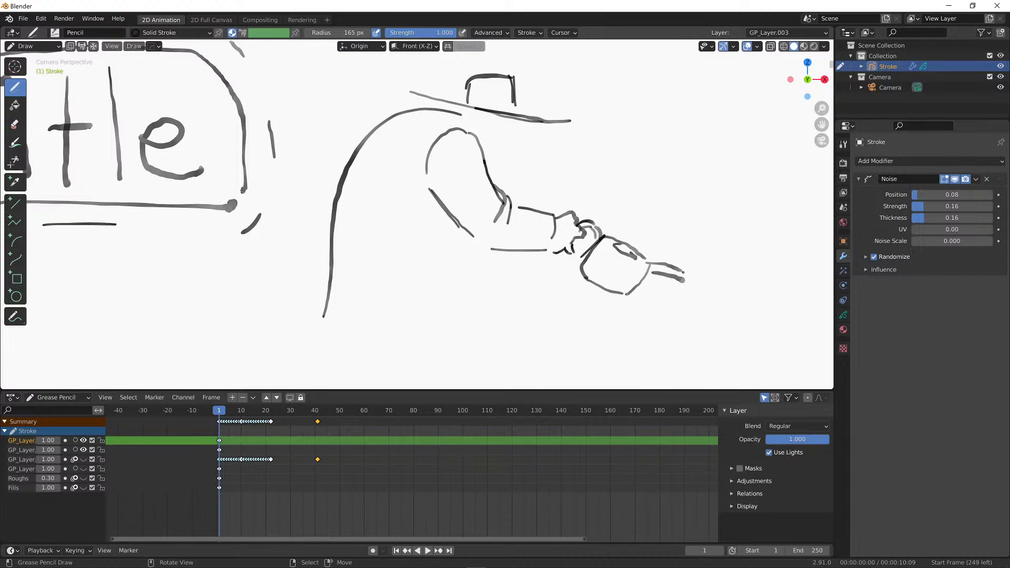
Draw a sprinkler head on the pot's spout and add the figure's hair, eye, nose and cheek under the hat
middle_click_drag(693, 276, 742, 262, "shift")
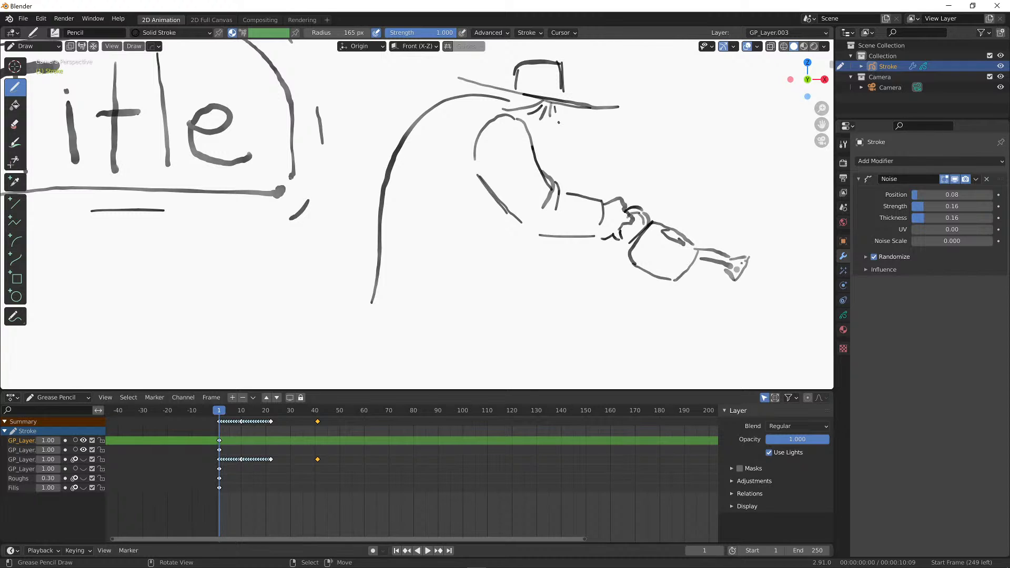
left_click_drag(555, 119, 548, 119)
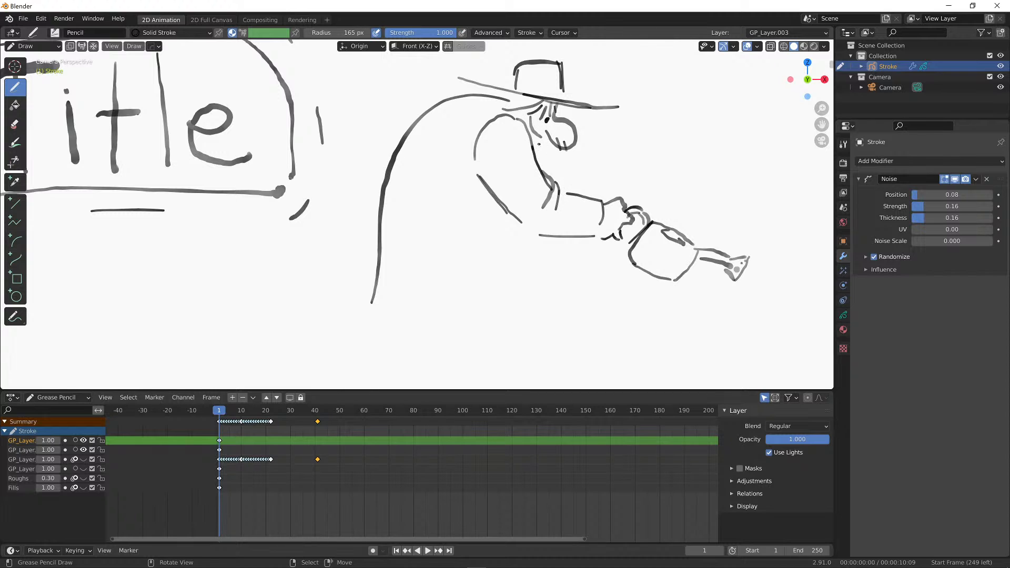
left_click_drag(538, 144, 546, 137)
Add contour strokes behind the figure's shoulder and draw the coat's front edge, bottom hem and the waist below the arm
middle_click_drag(476, 149, 524, 122, "shift")
left_click_drag(521, 98, 518, 148)
left_click_drag(507, 137, 514, 150)
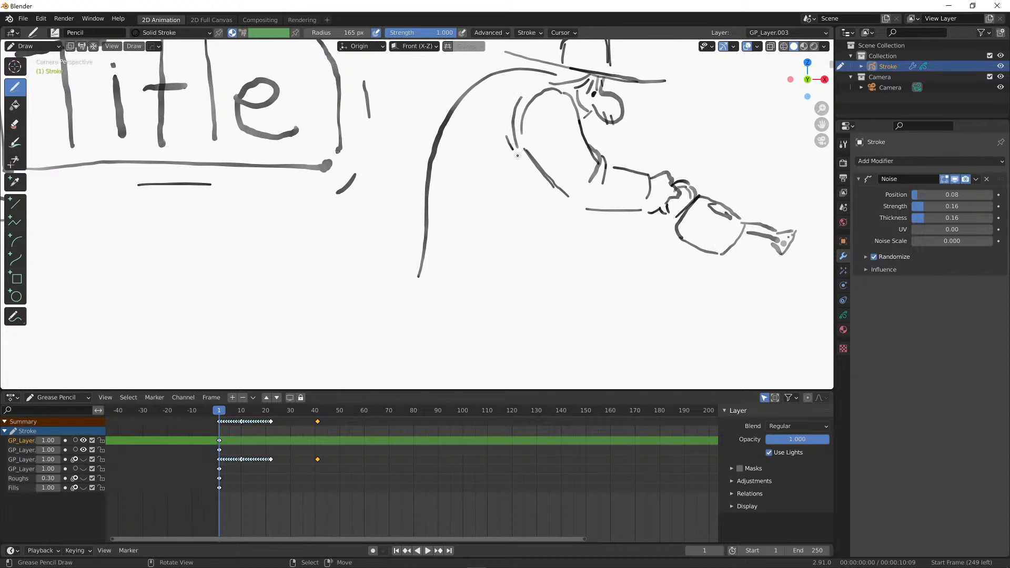
left_click_drag(553, 224, 551, 266)
left_click_drag(420, 281, 527, 272)
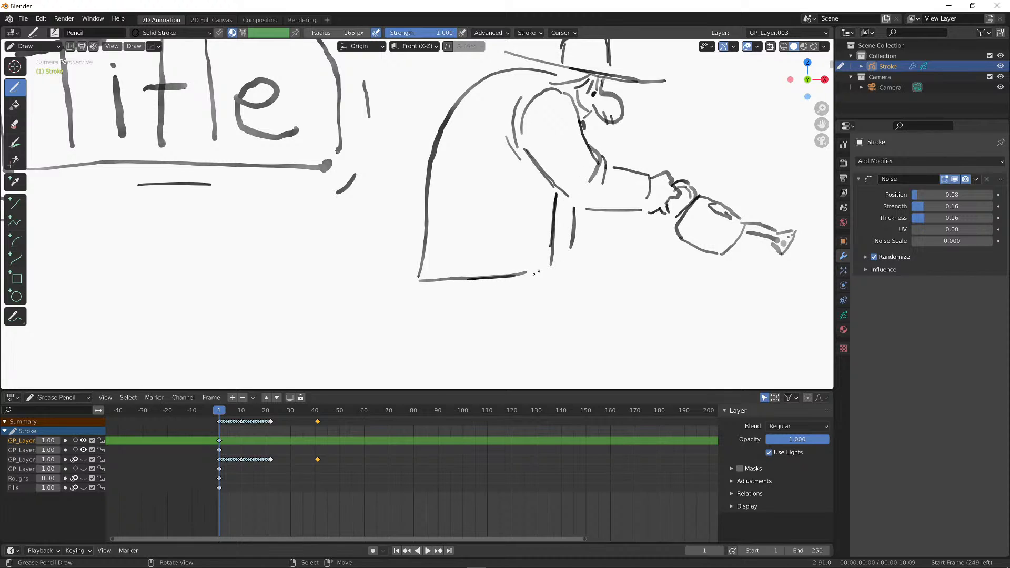
left_click_drag(496, 284, 529, 286)
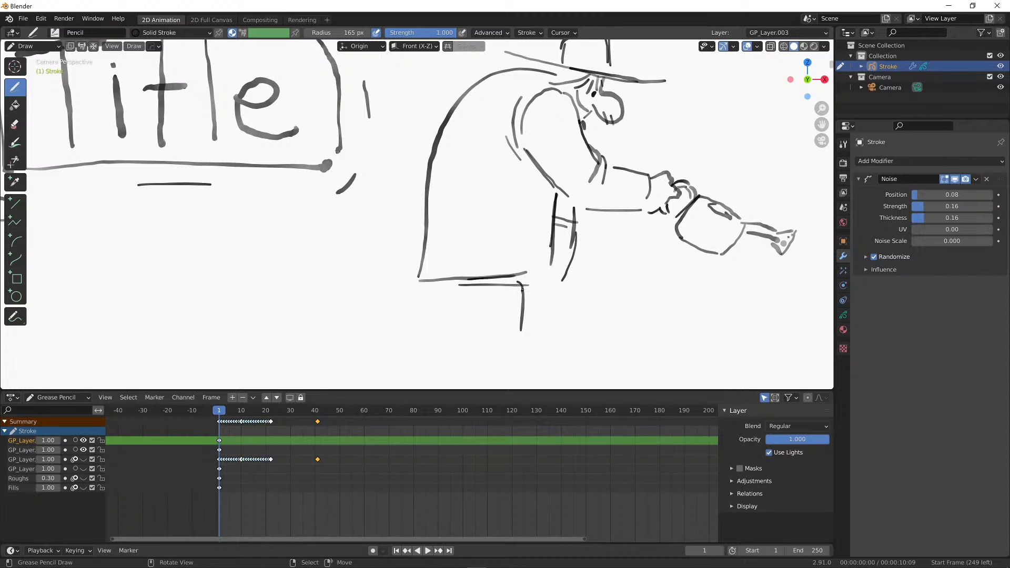
Draw the figure's two trouser legs below the coat hem and add the shoes
left_click_drag(523, 289, 518, 361)
mouse_move(557, 288)
left_mouse_down()
mouse_move(542, 351)
mouse_move(517, 382)
left_mouse_up()
left_click_drag(480, 297, 485, 348)
mouse_move(499, 286)
left_mouse_down()
mouse_move(492, 351)
mouse_move(495, 341)
left_mouse_up()
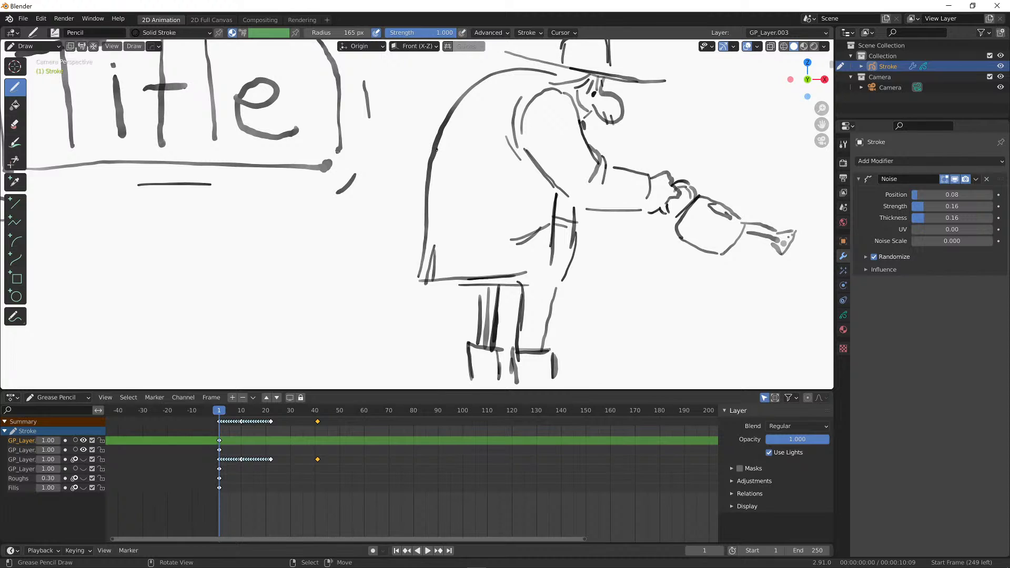
Detail the figure with an elbow patch, a coat corner, a back pocket, a collar and extra strokes on the hat brim
left_click_drag(568, 178, 592, 207)
left_click_drag(531, 268, 547, 261)
middle_click_drag(624, 236, 604, 261, "shift")
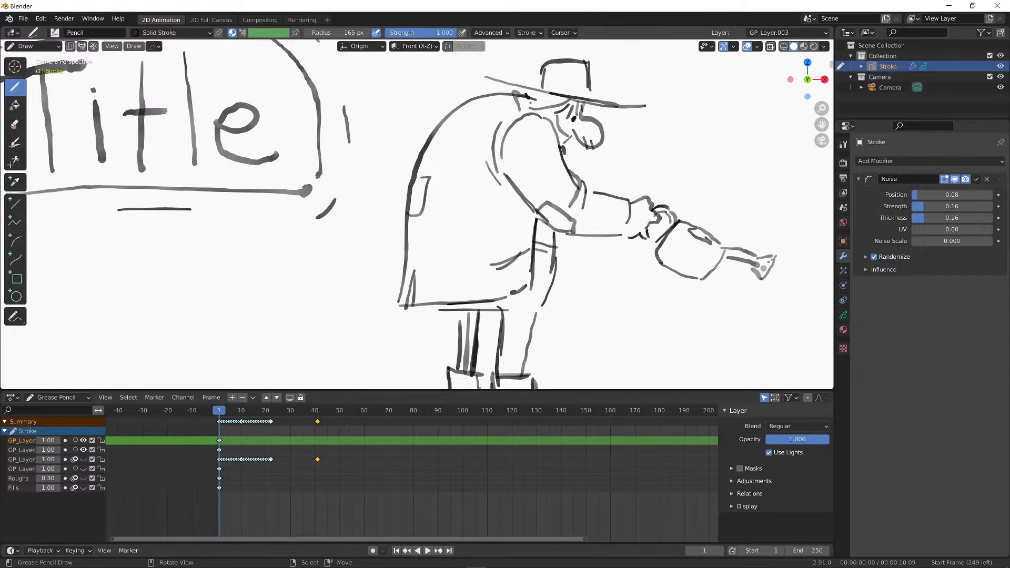
middle_click_drag(531, 103, 528, 115, "shift")
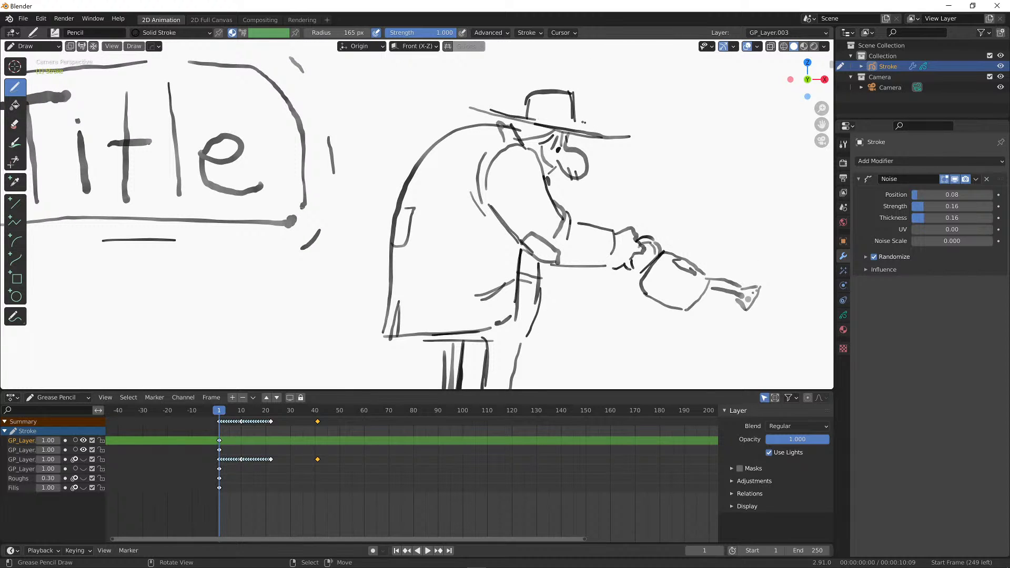
left_click_drag(583, 128, 609, 132)
mouse_move(665, 148)
middle_mouse_down("shift")
mouse_move(661, 121)
mouse_move(667, 132)
middle_mouse_up("shift")
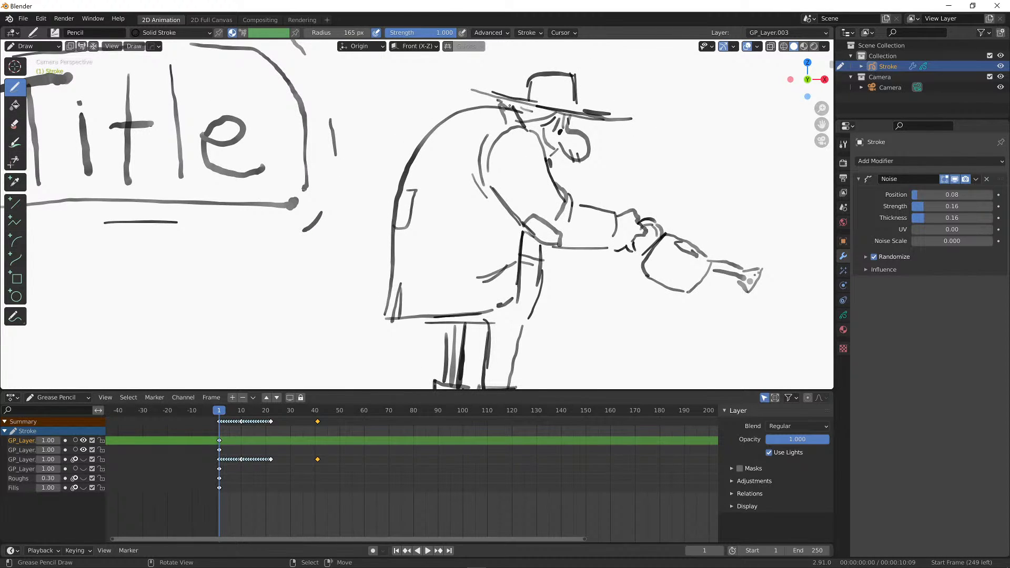
Play the animation and reduce the Noise modifier to position 0.04, strength 0.07 and thickness 0.06, then stop playback
mouse_move(662, 169)
middle_mouse_down("shift")
mouse_move(658, 160)
mouse_move(696, 294)
middle_mouse_up("shift")
middle_click_drag(695, 294, 692, 244, "shift")
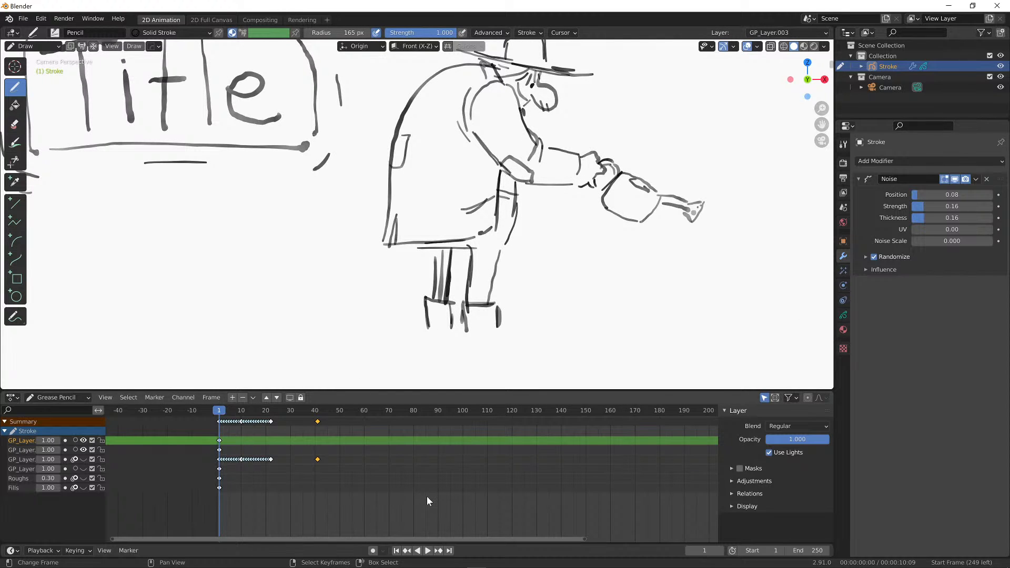
mouse_move(615, 296)
middle_mouse_down("shift")
mouse_move(602, 361)
mouse_move(585, 362)
middle_mouse_up("shift")
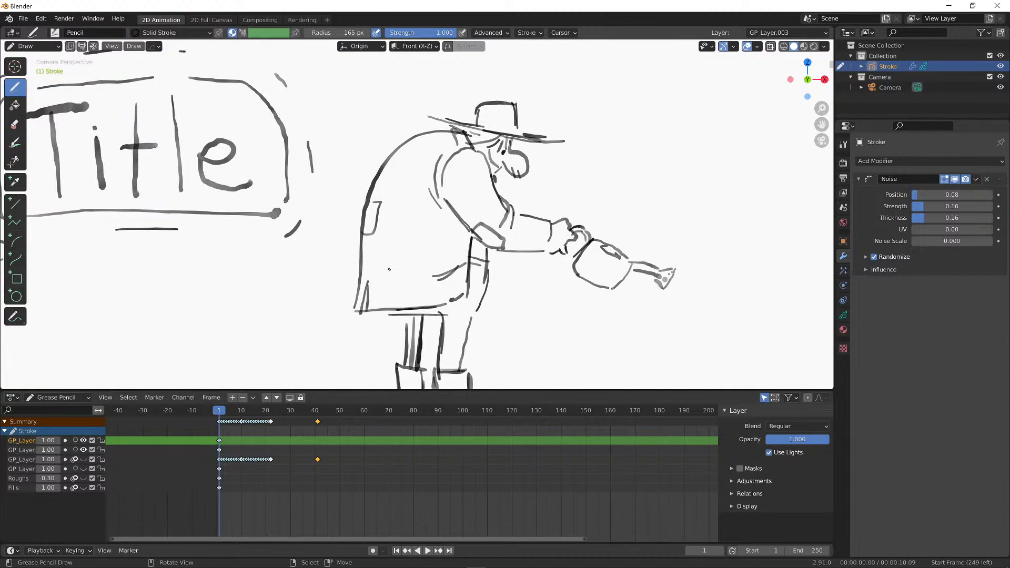
key("space")
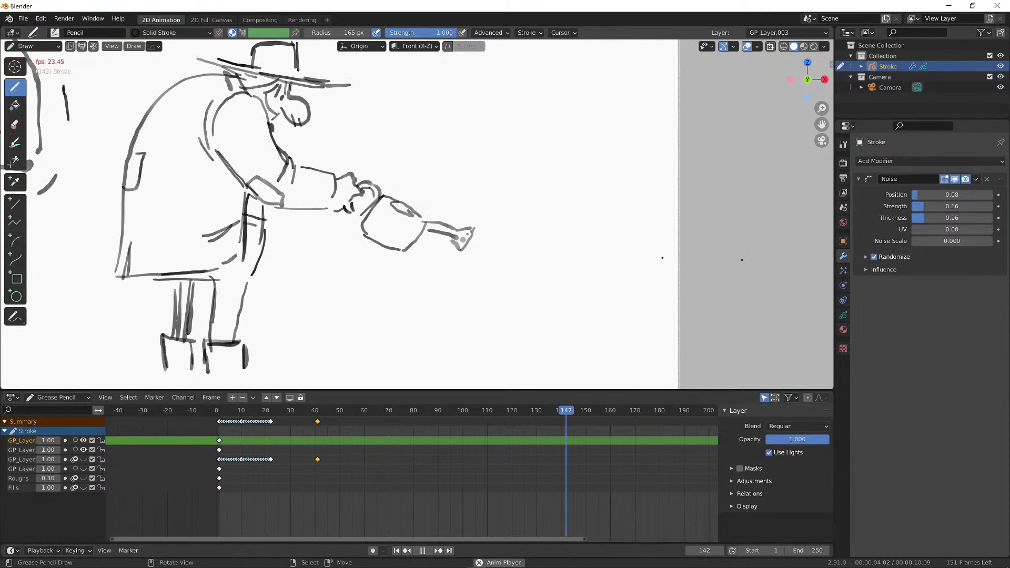
mouse_move(927, 205)
left_mouse_down()
mouse_move(916, 218)
mouse_move(914, 194)
left_mouse_up()
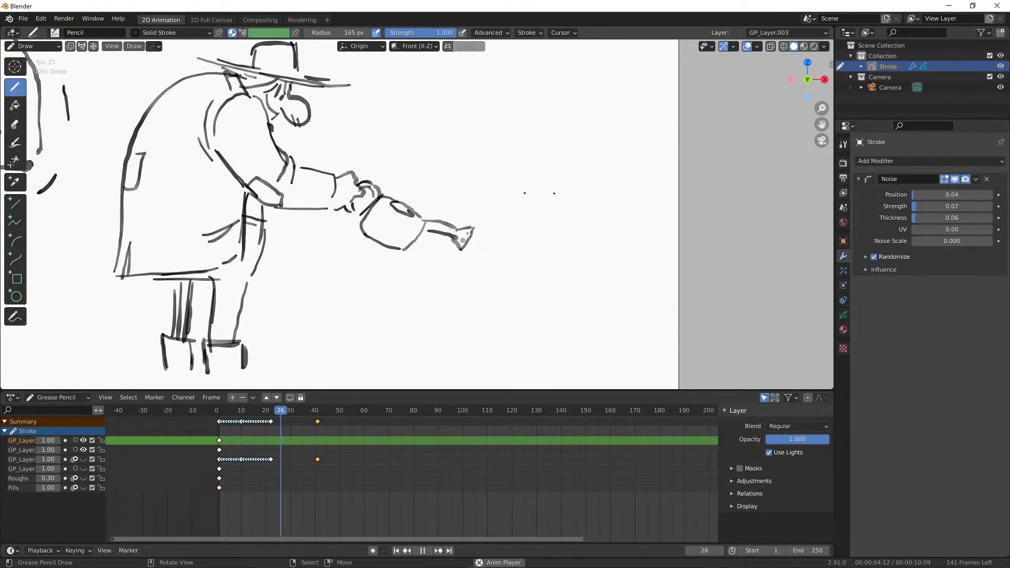
key("space")
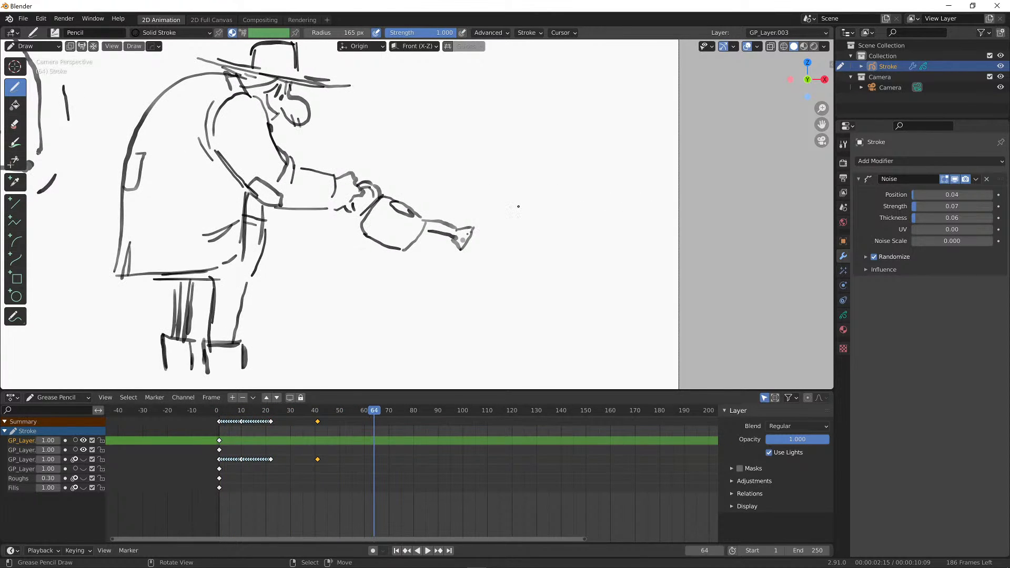
middle_click_drag(379, 210, 539, 216, "shift")
middle_click_drag(474, 211, 463, 226, "ctrl")
middle_click_drag(433, 226, 586, 219, "shift")
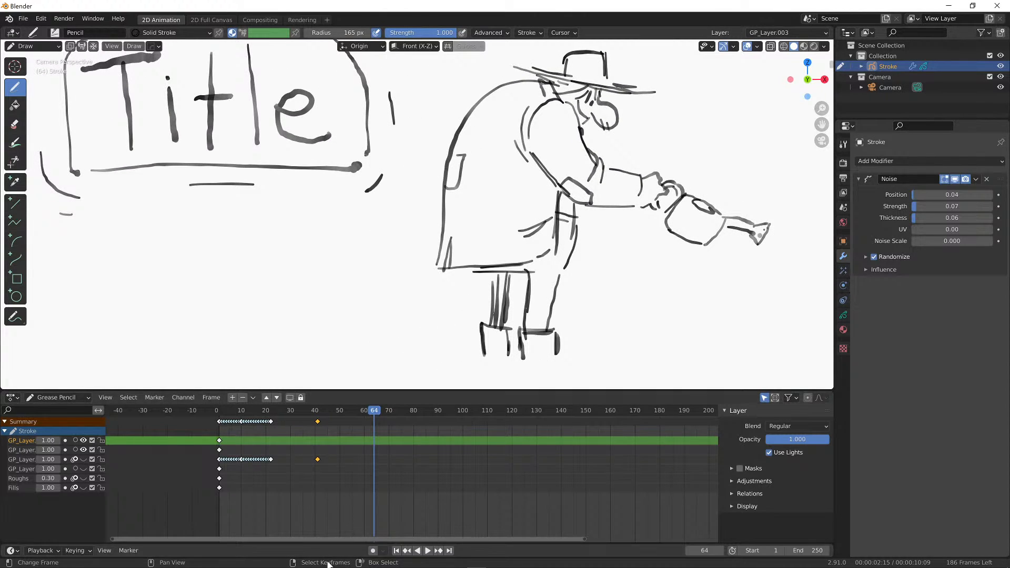
Switch to the Pinterest Animation board in Chrome and study the Captivity and Tanakan promo video pins
mouse_move(456, 564)
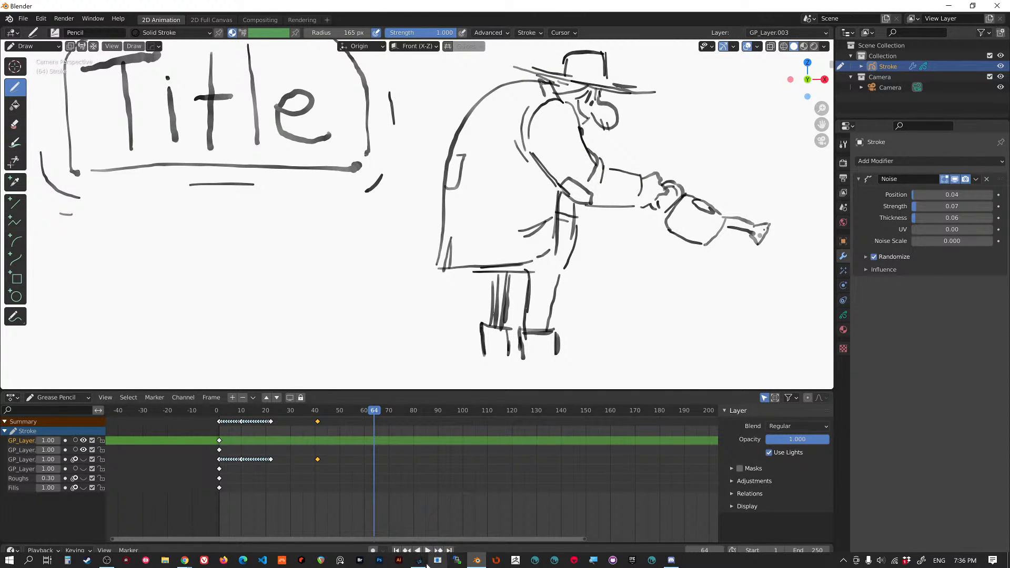
mouse_move(182, 565)
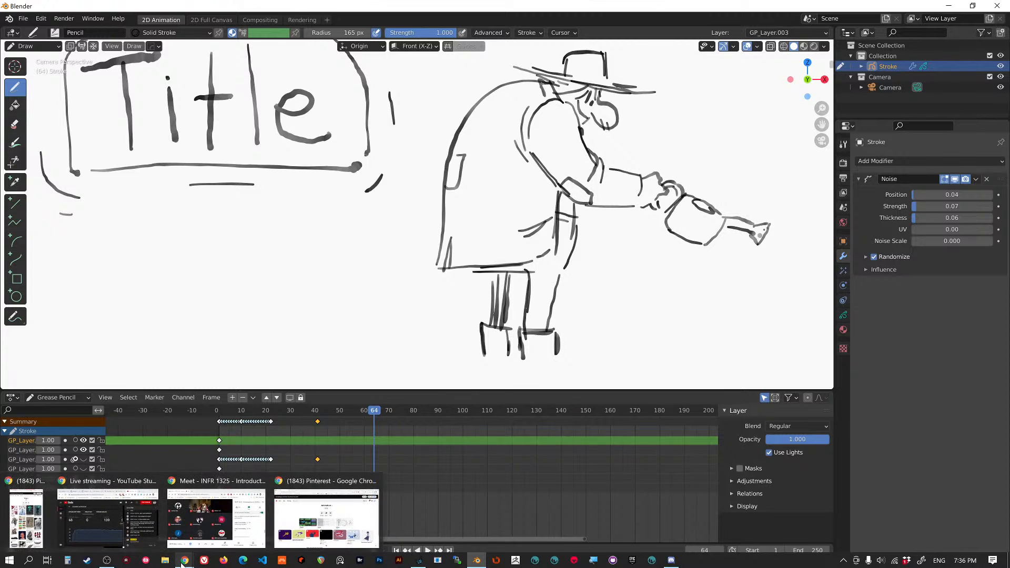
left_click(321, 519)
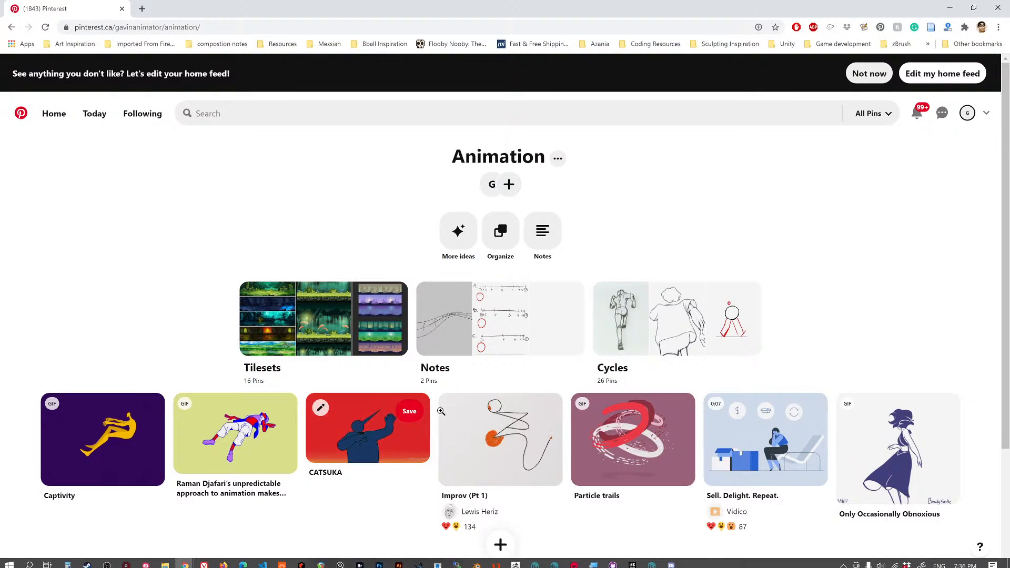
left_click(97, 433)
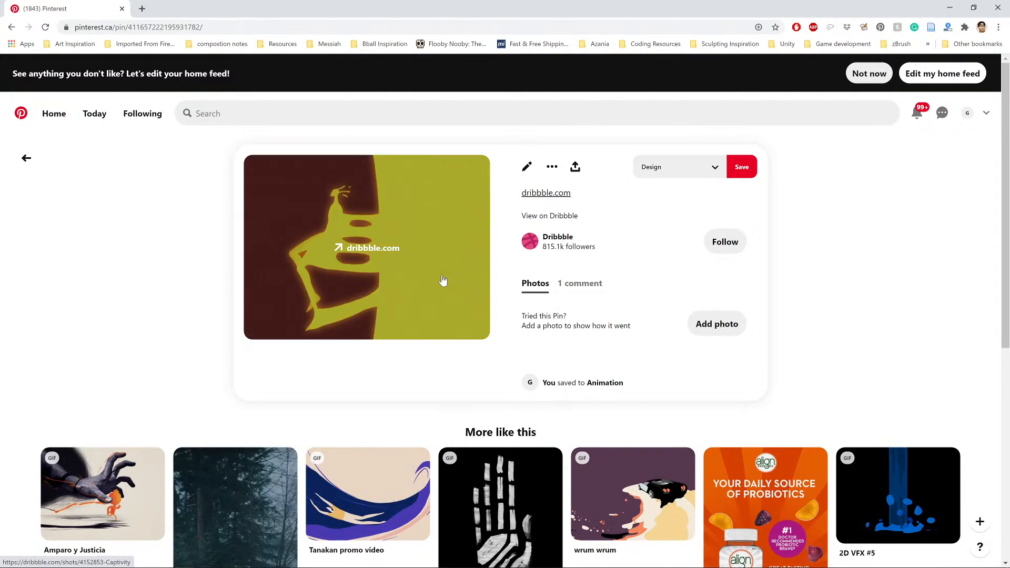
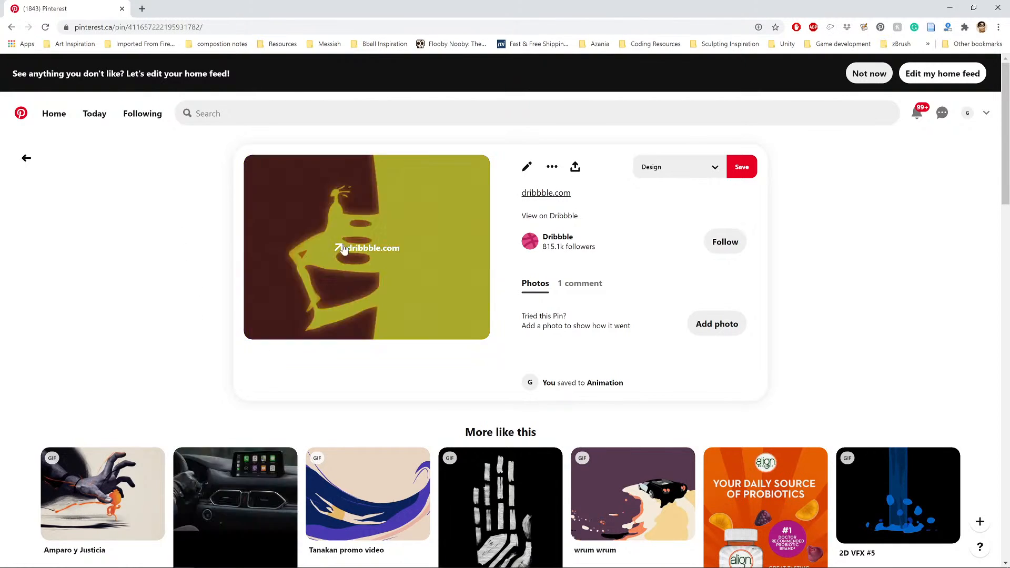
left_click(366, 499)
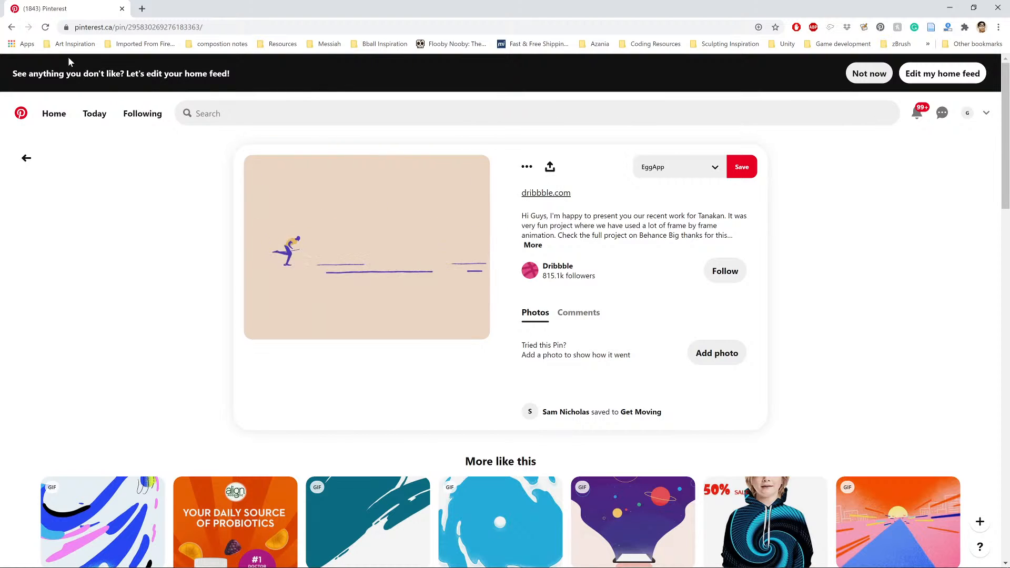
left_click(12, 29)
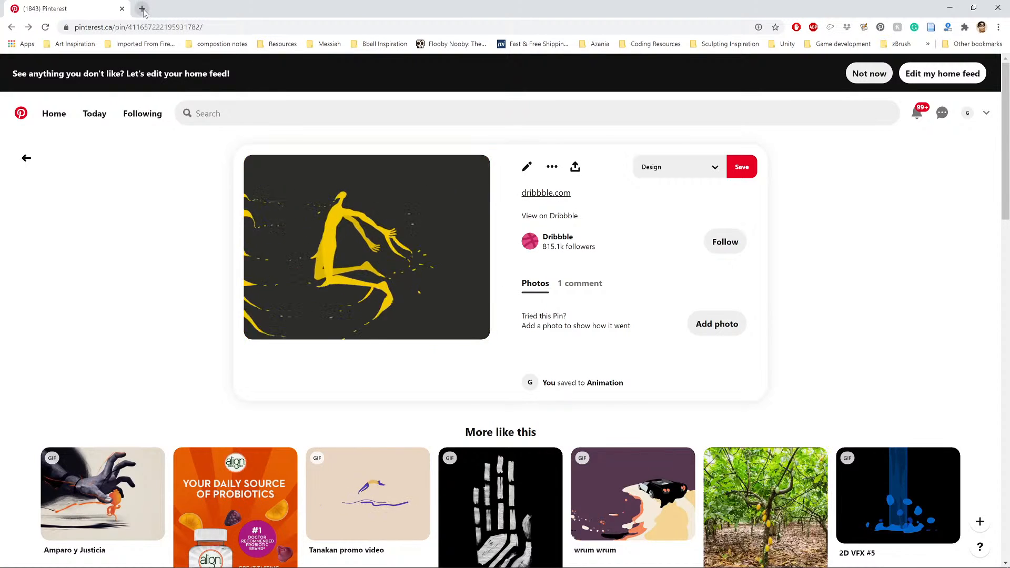
left_click(12, 27)
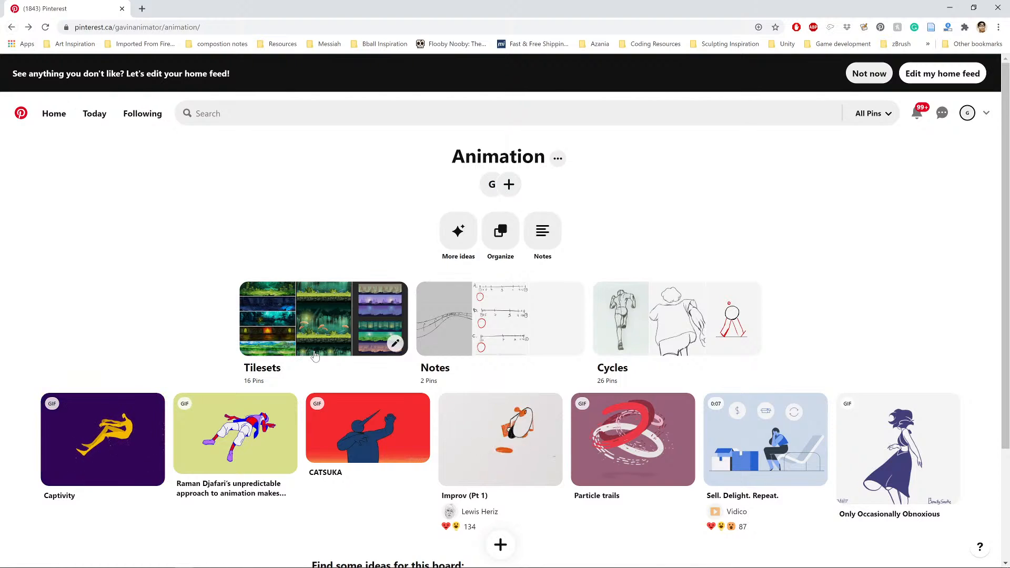
View the CATSUKA and Particle trails pins on the Animation board as frame-by-frame animation references
scroll(395, 342, "down", 1)
scroll(316, 351, "down", 1)
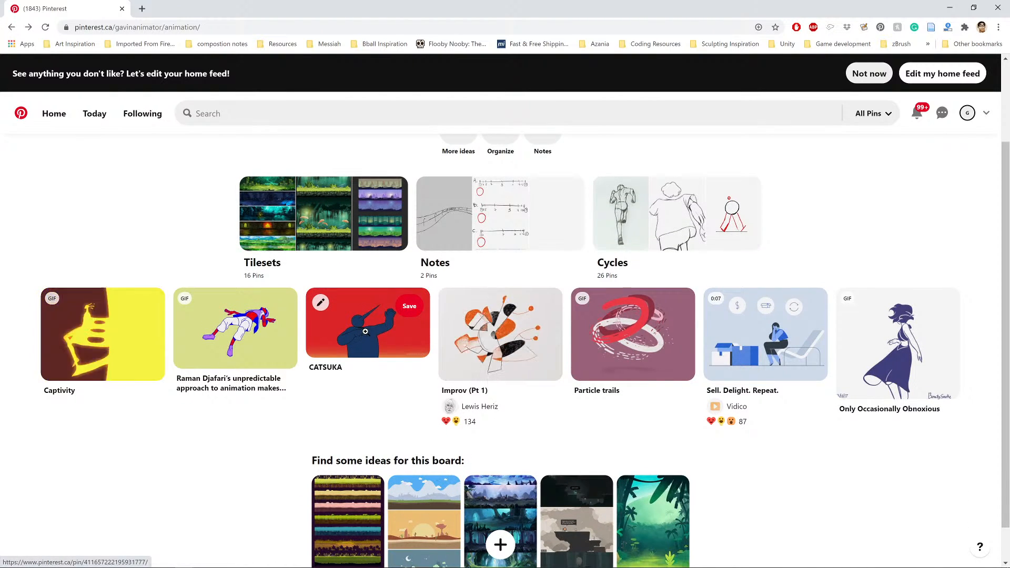
left_click(366, 337)
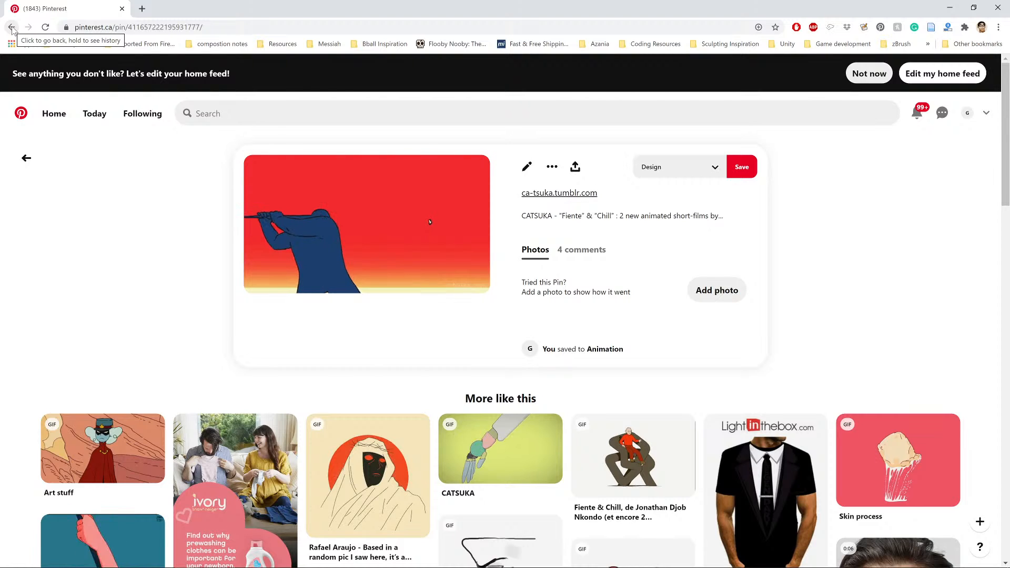
left_click(26, 159)
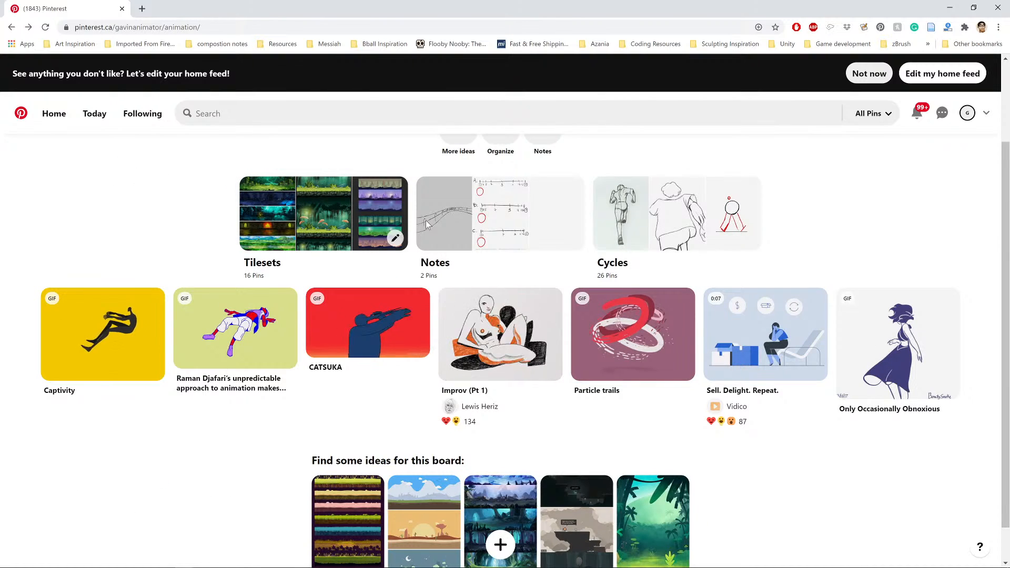
left_click(633, 329)
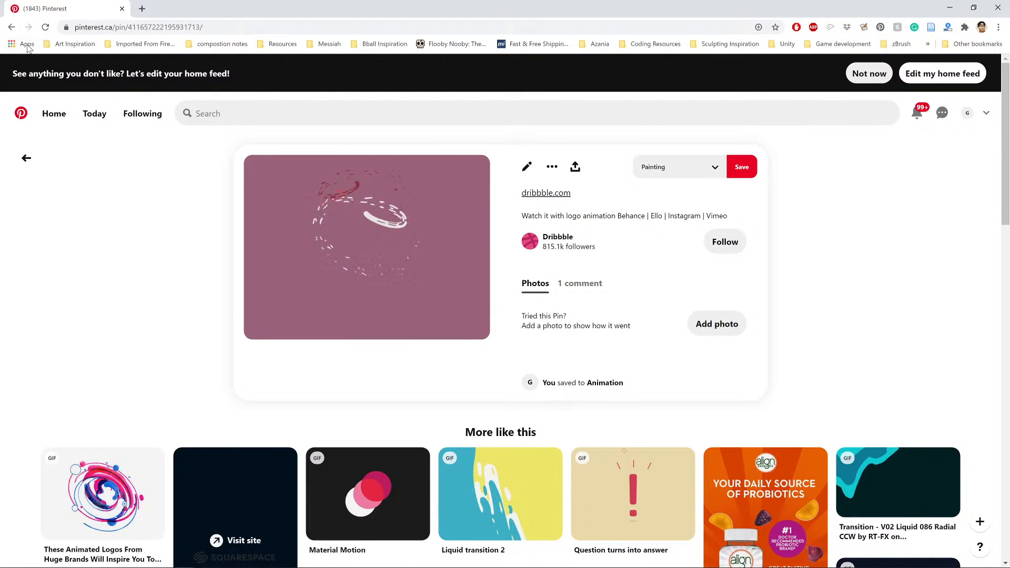
left_click(11, 27)
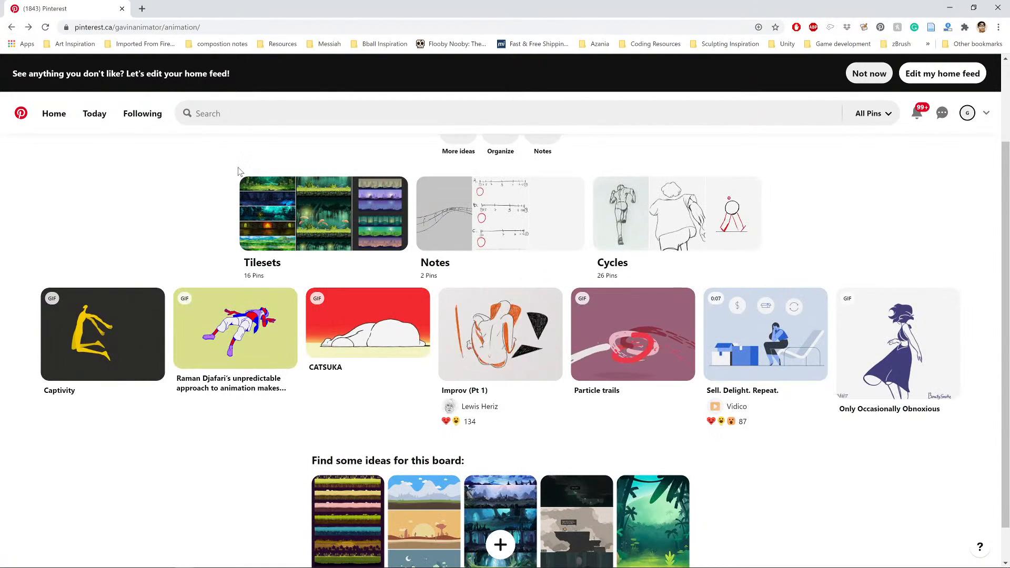
Open the board's Cycles section and study the Doodling Things, Tumblr and Play pins, including the related pins of Play
left_click(658, 218)
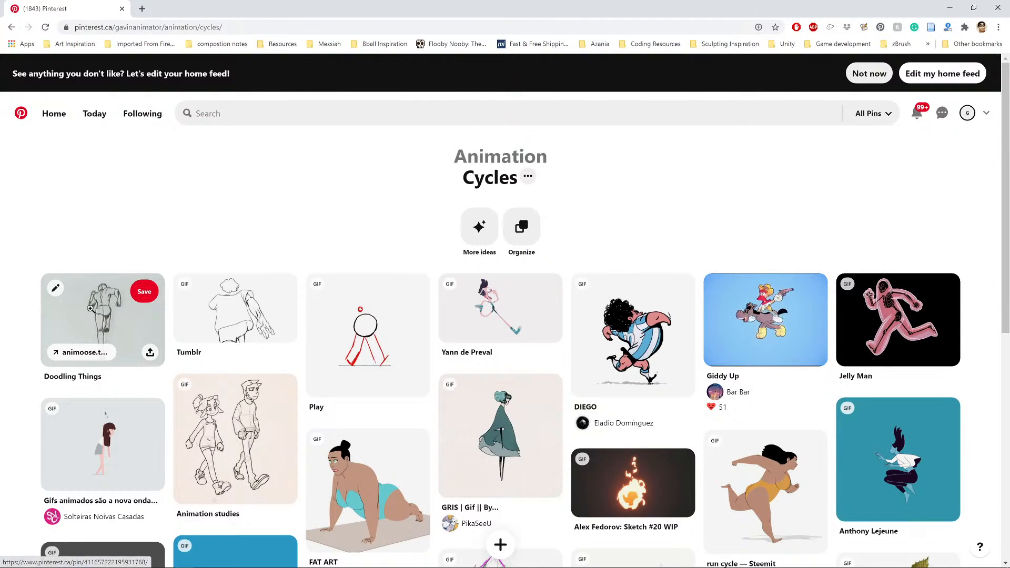
left_click(113, 306)
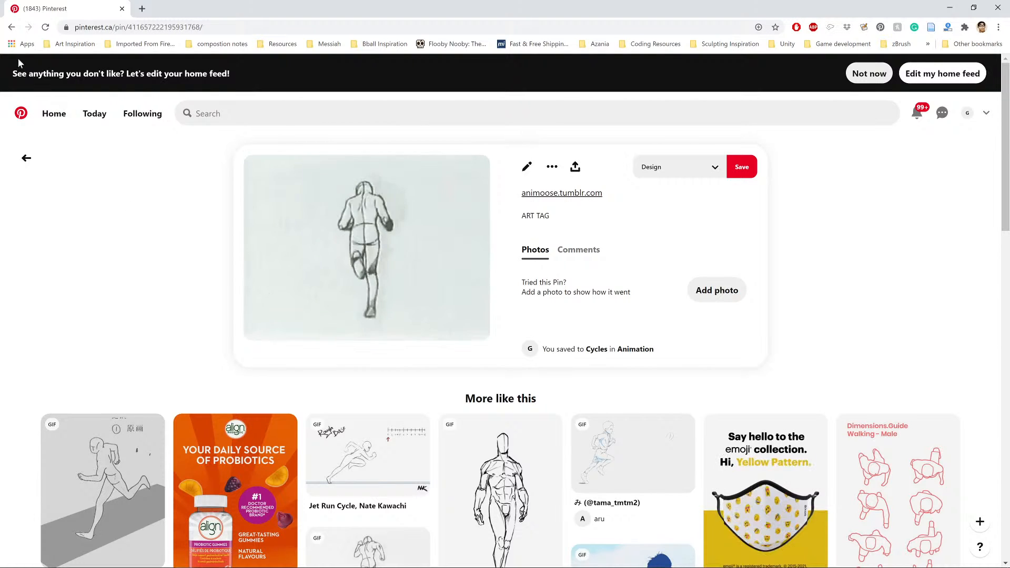
left_click(13, 32)
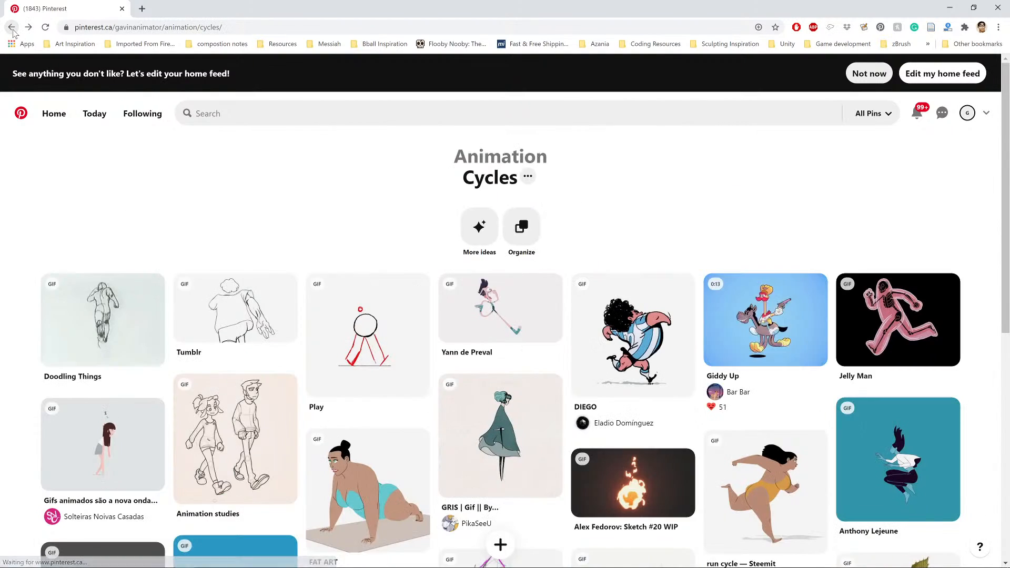
left_click(232, 323)
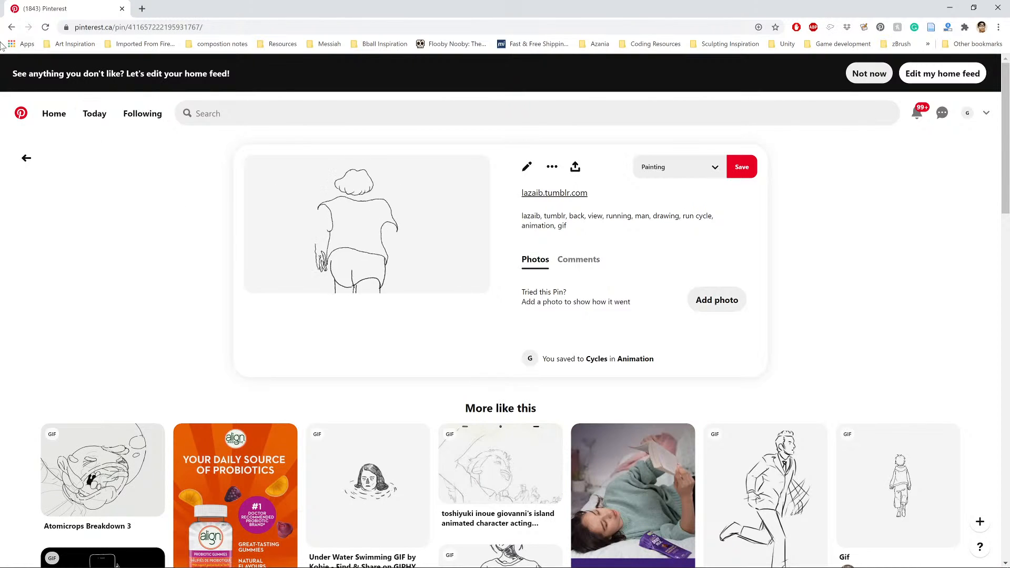
left_click(27, 158)
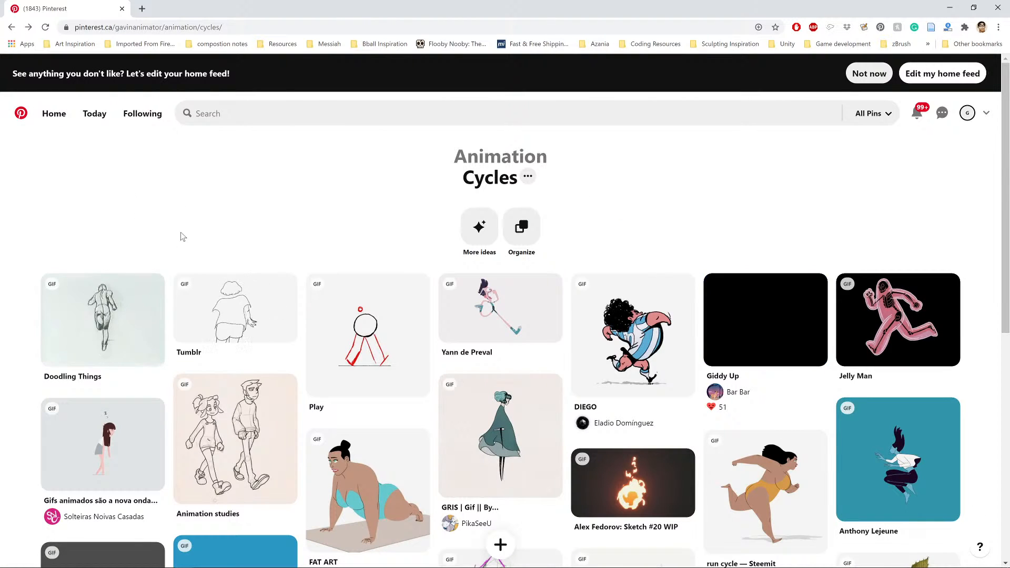
left_click(367, 340)
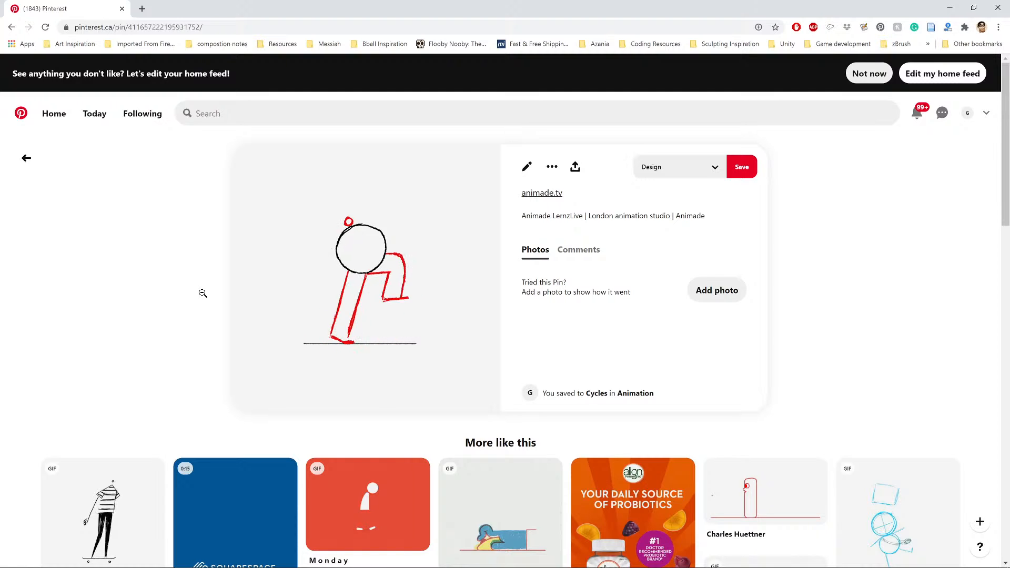
scroll(184, 342, "down", 2)
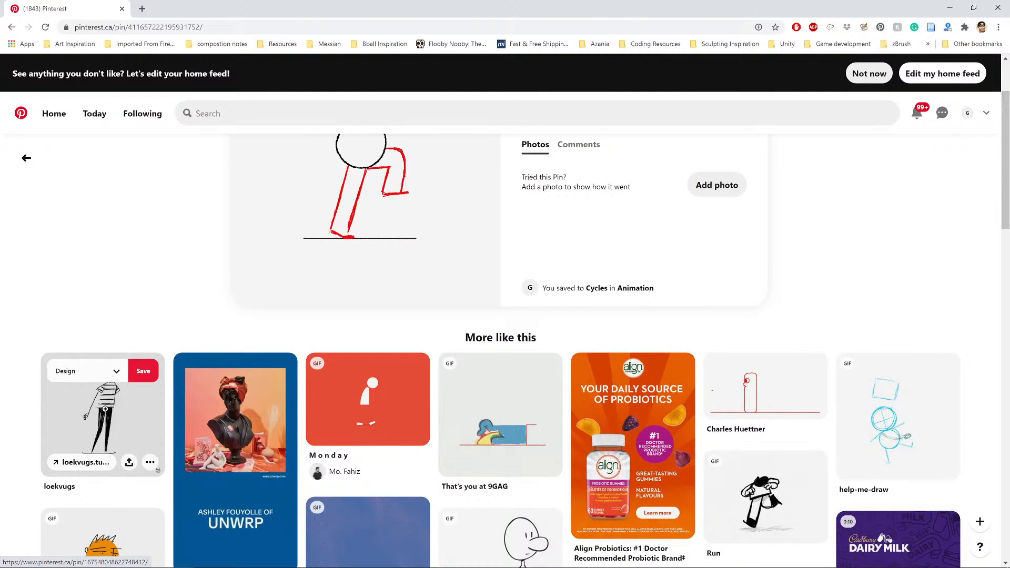
Study the striped-shirt skateboarder pin related to Play, return to the Cycles section, and view its running boy with teal shoes
left_click(124, 376)
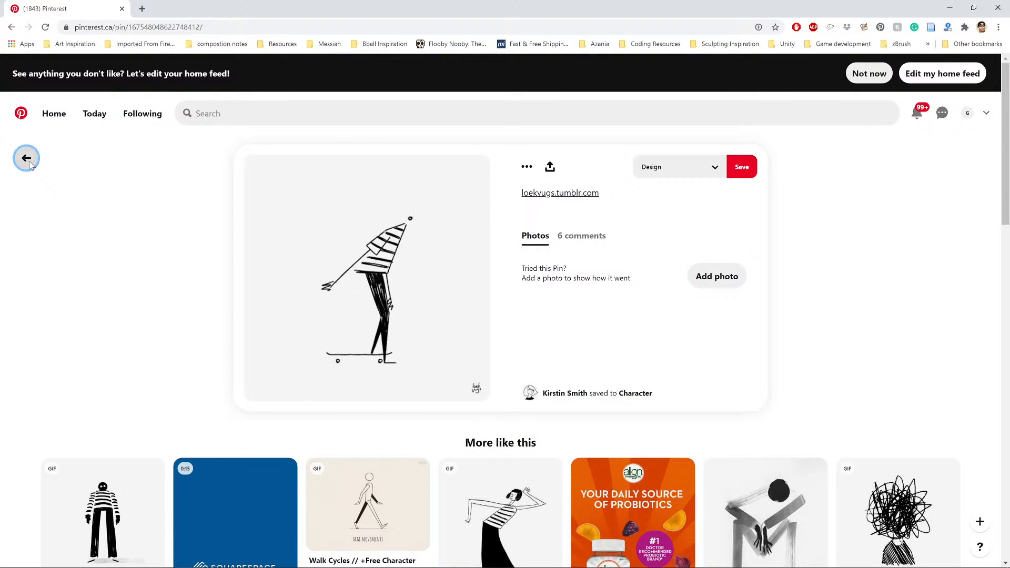
left_click(28, 159)
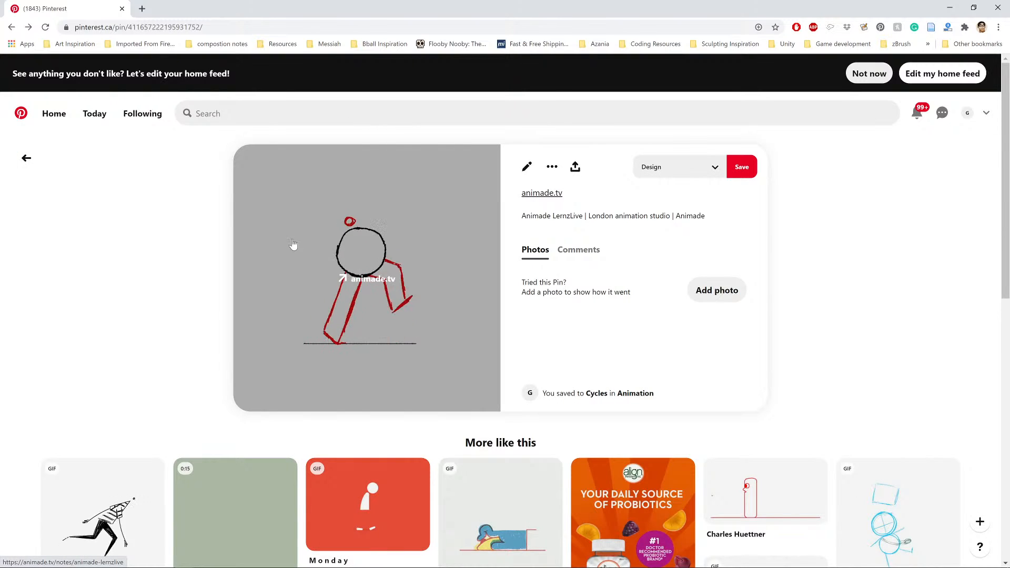
left_click(27, 158)
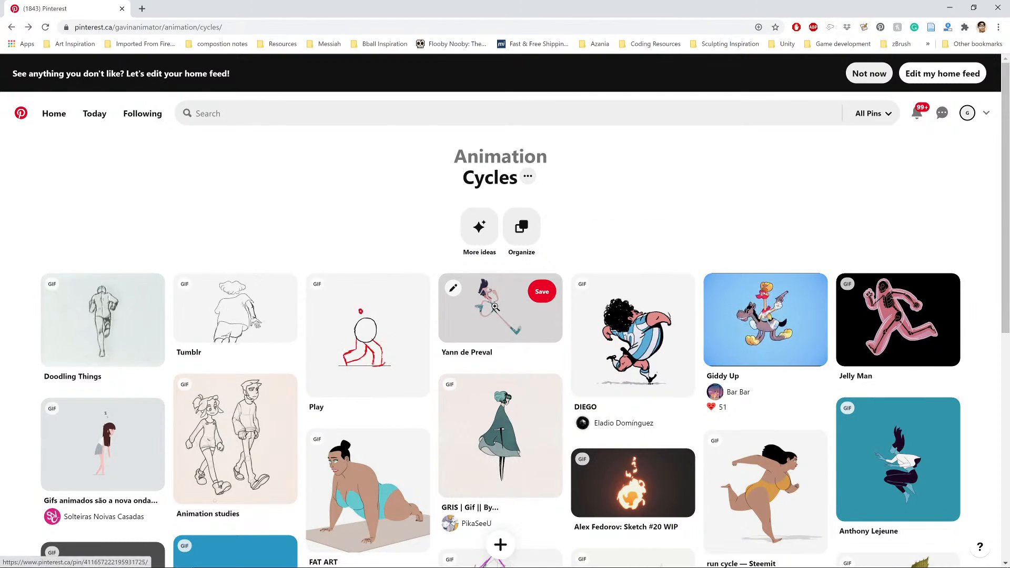
left_click(495, 306)
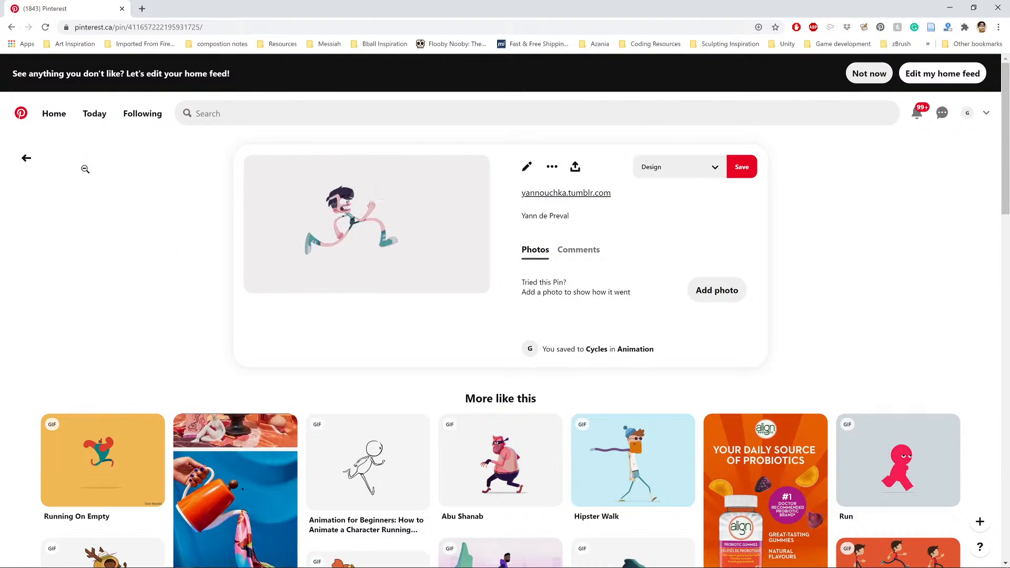
left_click(26, 158)
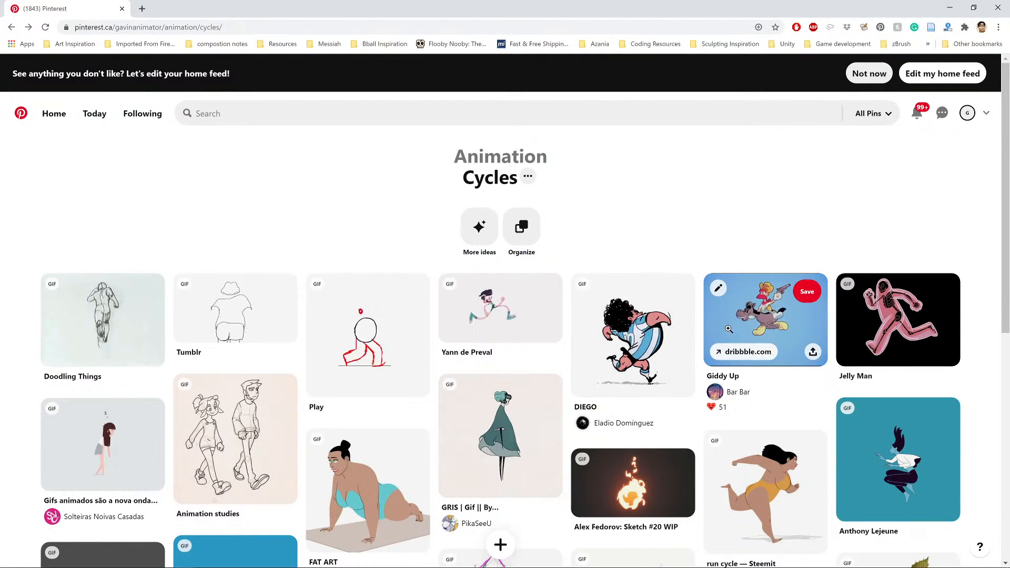
Study the DIEGO run cycle pin and its related Walk Cycle Research 1 – Initial Ideas pin, returning to the Cycles section
left_click(635, 333)
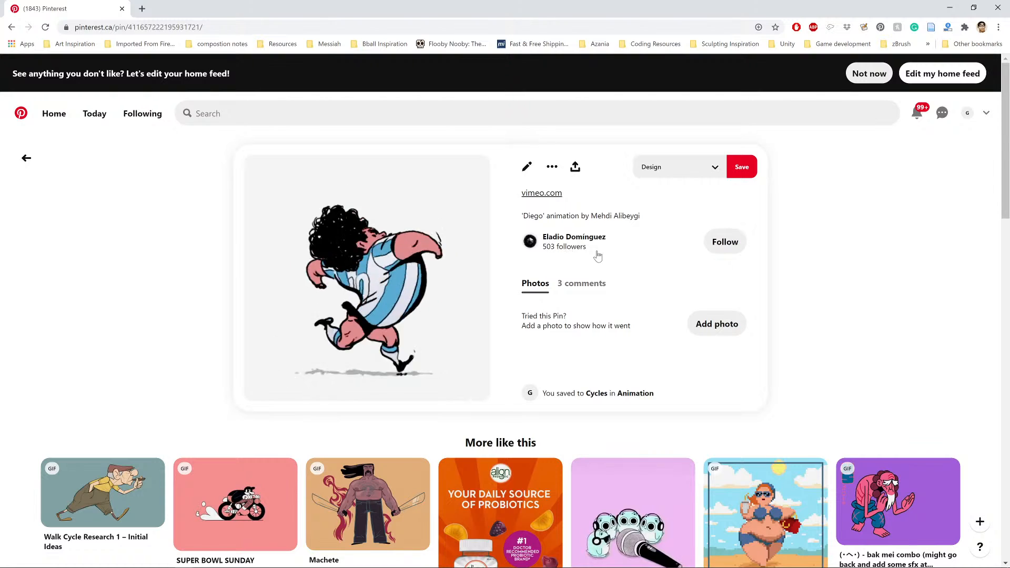
left_click(98, 497)
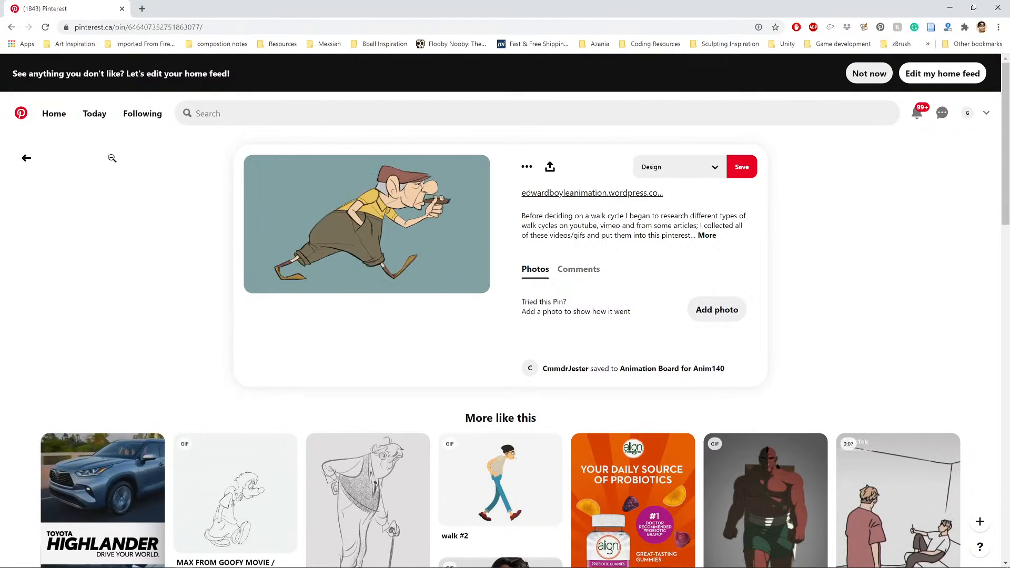
left_click(11, 26)
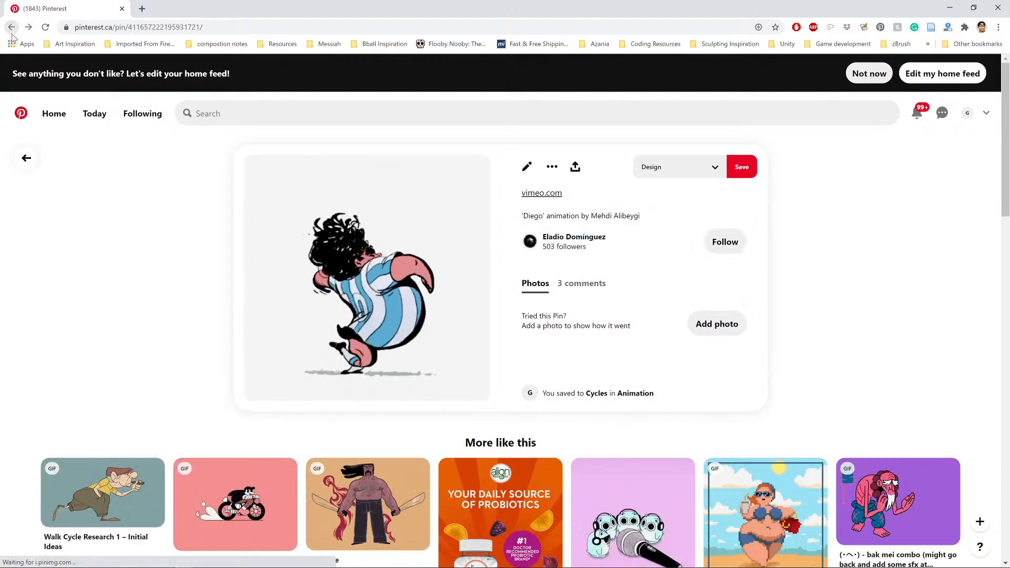
scroll(296, 292, "down", 1)
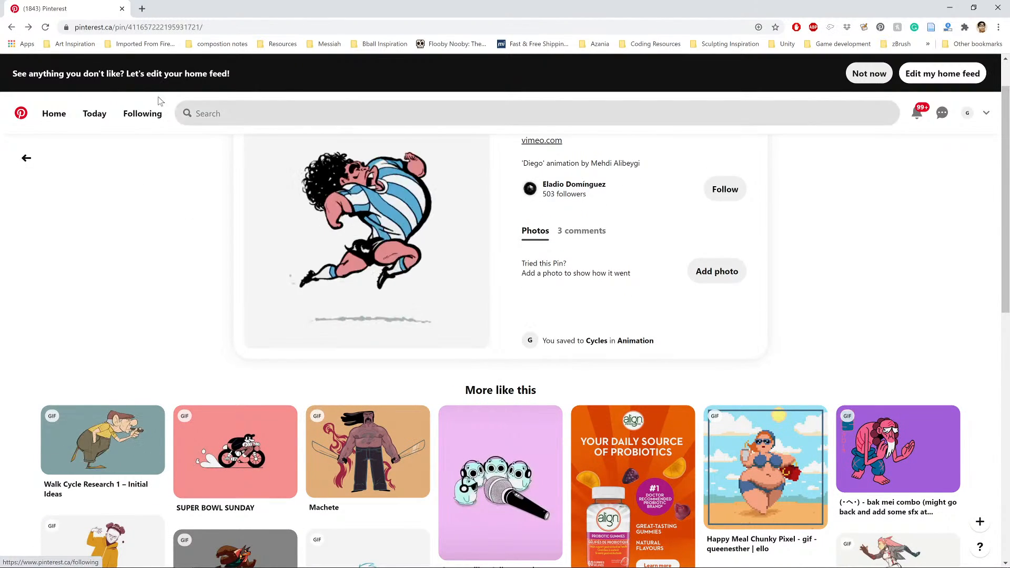
left_click(11, 26)
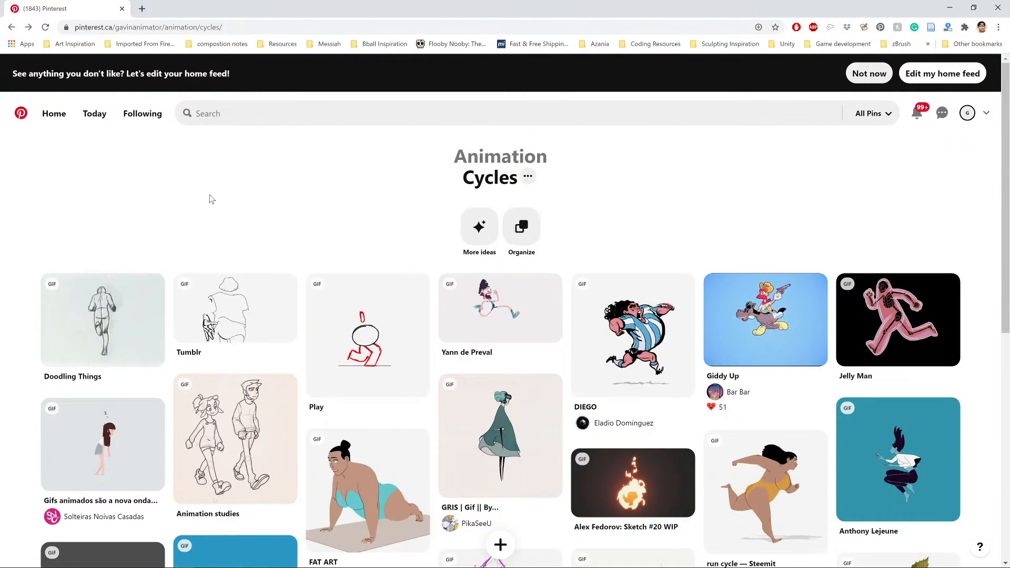
View the run cycle — Steemit pin and the floating woman on a teal background in the Cycles section
scroll(500, 258, "down", 5)
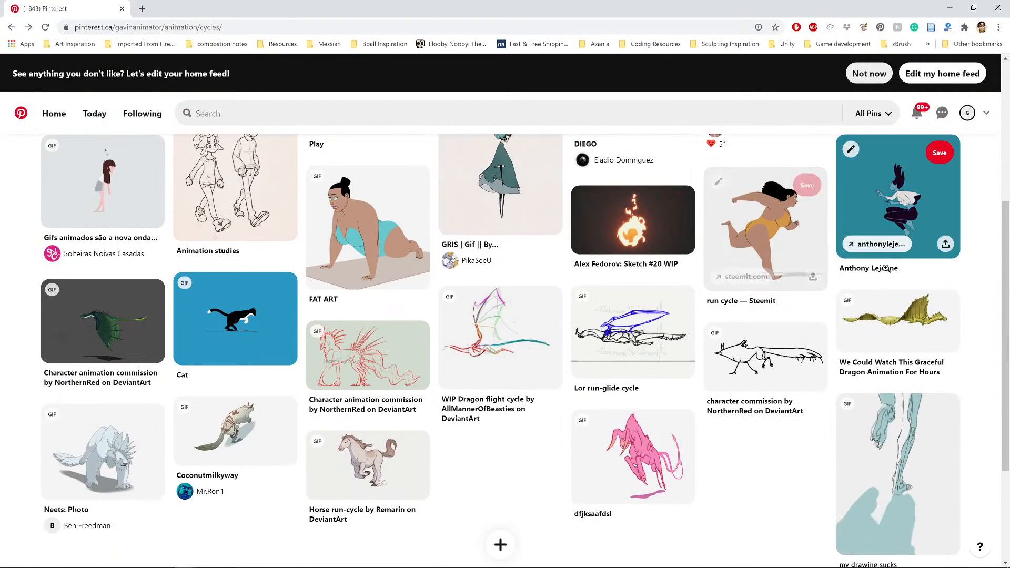
left_click(752, 236)
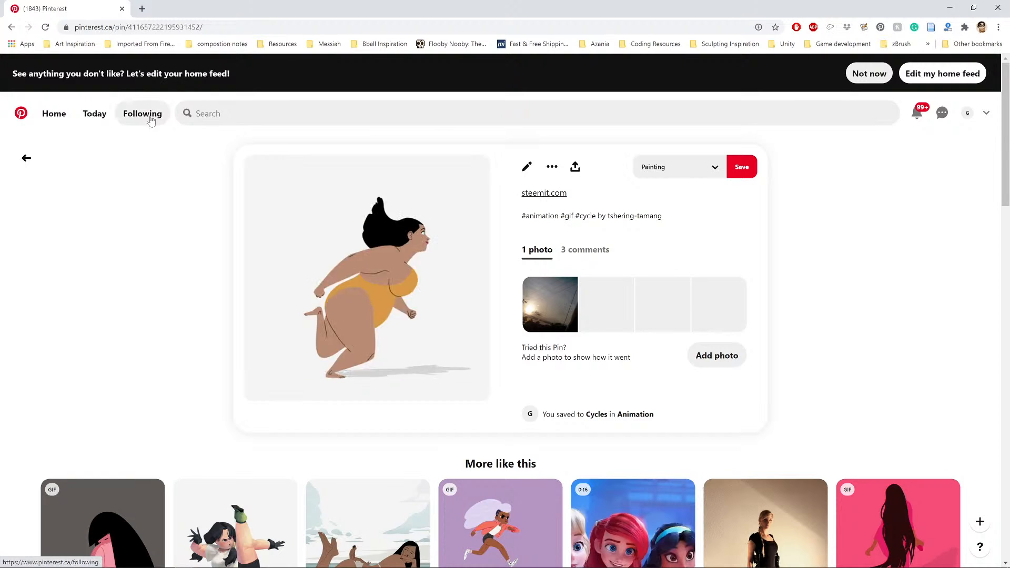
left_click(11, 27)
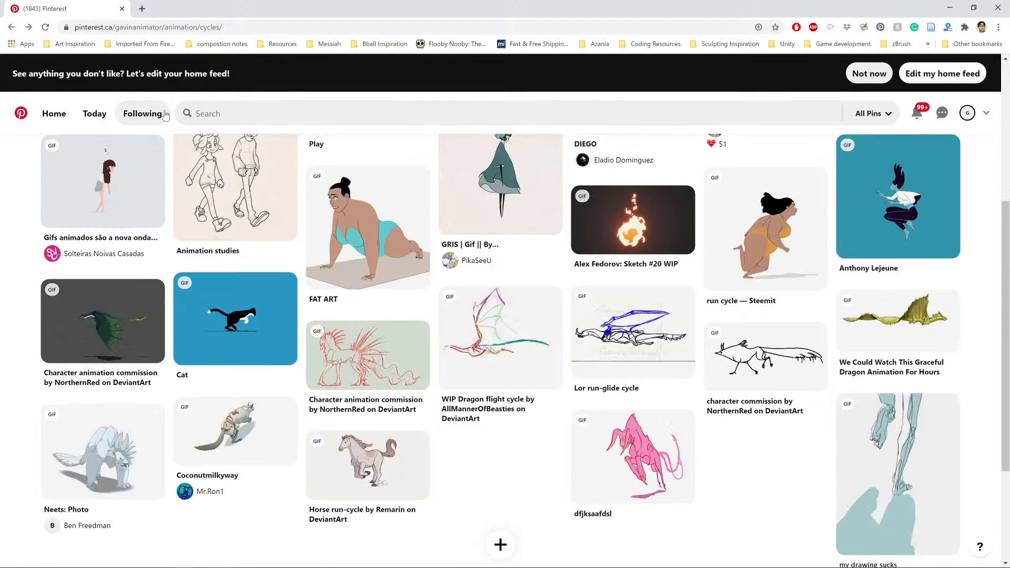
left_click(864, 210)
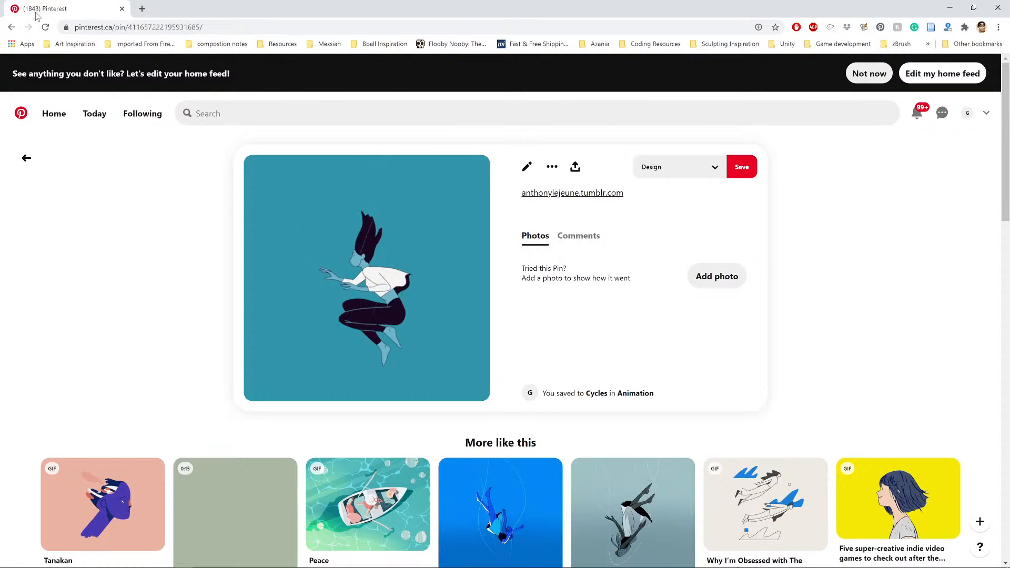
left_click(12, 28)
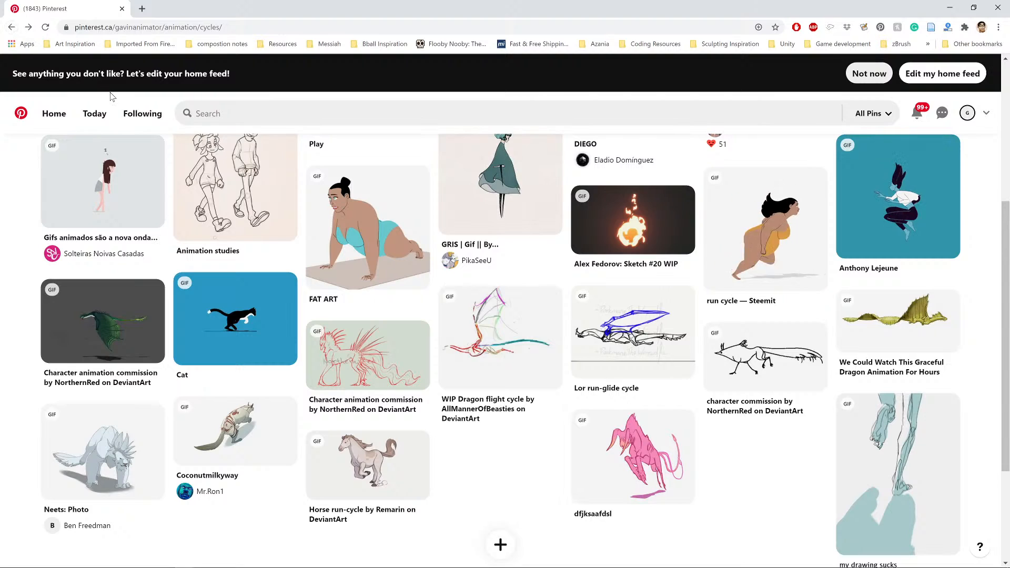
Study the WIP Dragon flight cycle and Coconutmilkyway creature run pins, returning to the Cycles section after each
left_click(496, 326)
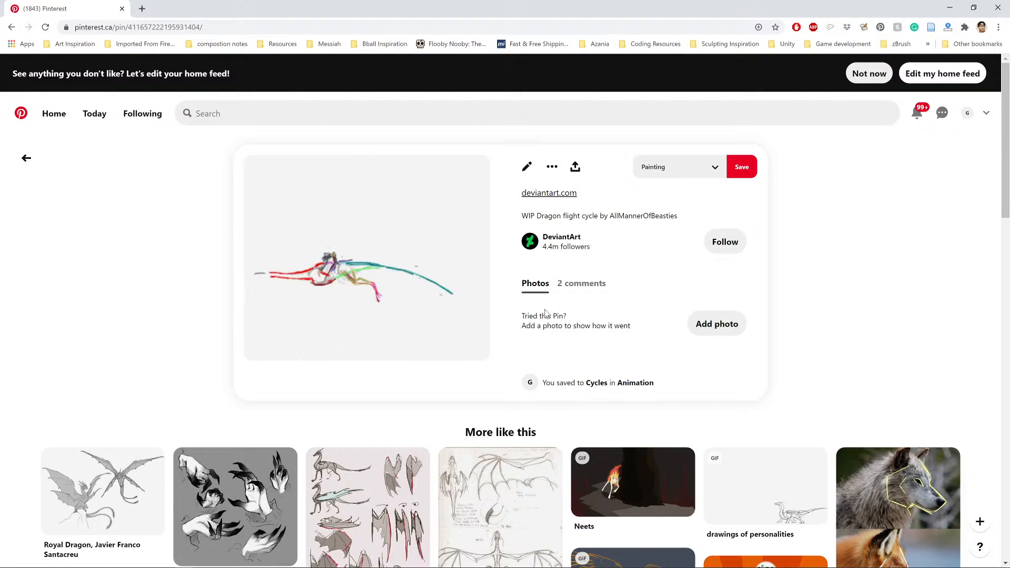
mouse_move(468, 251)
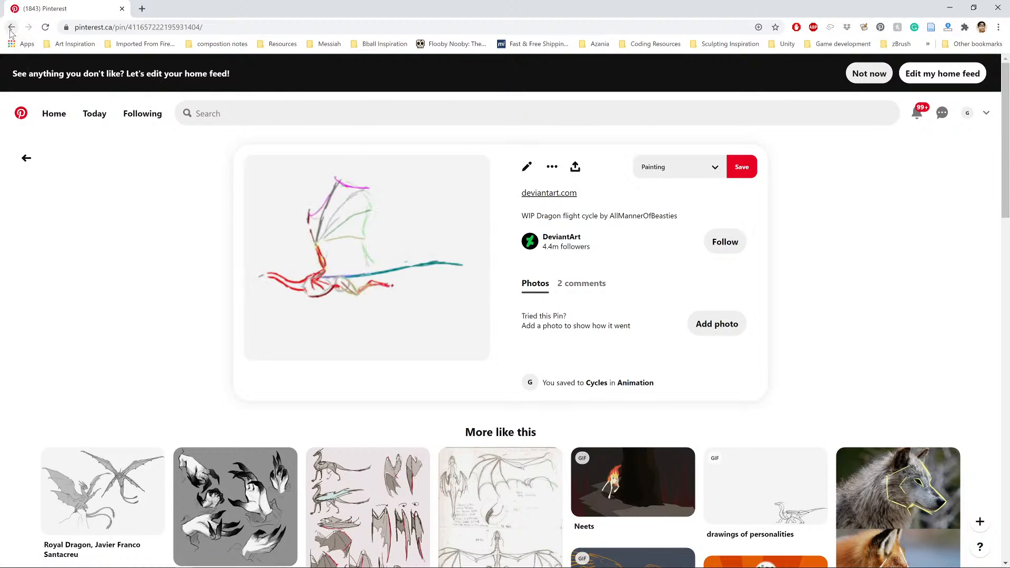
left_click(11, 28)
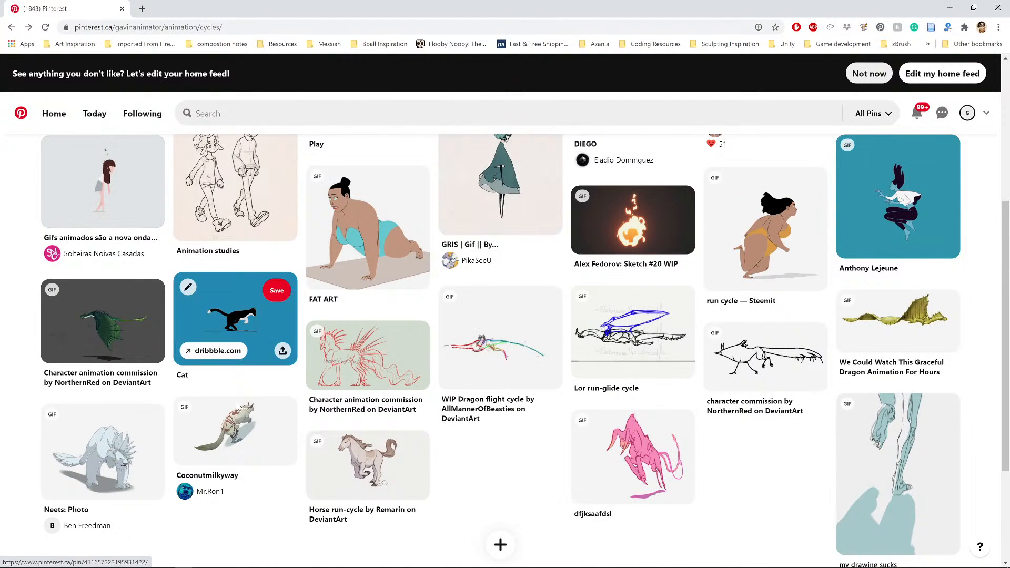
left_click(238, 409)
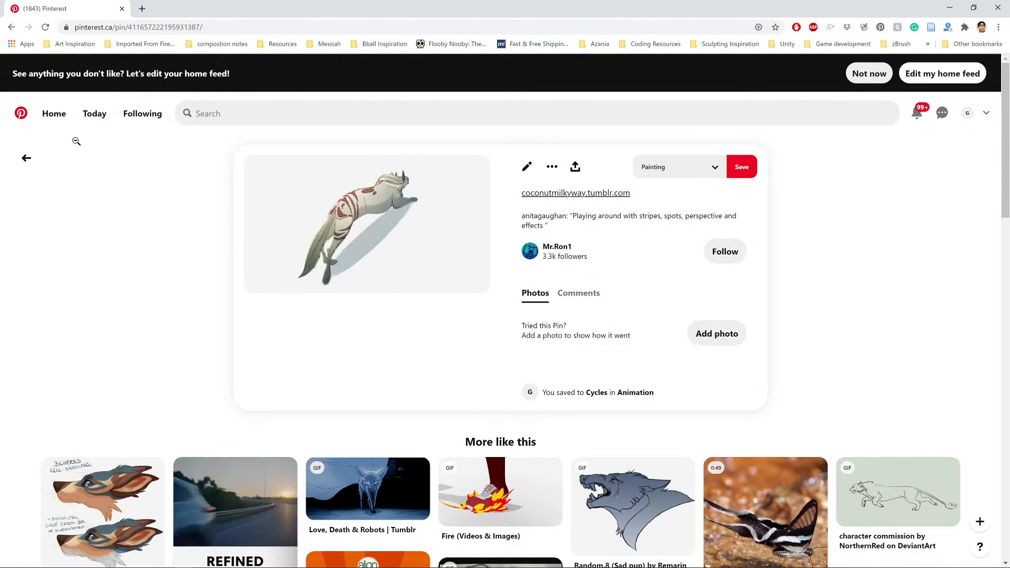
left_click(12, 27)
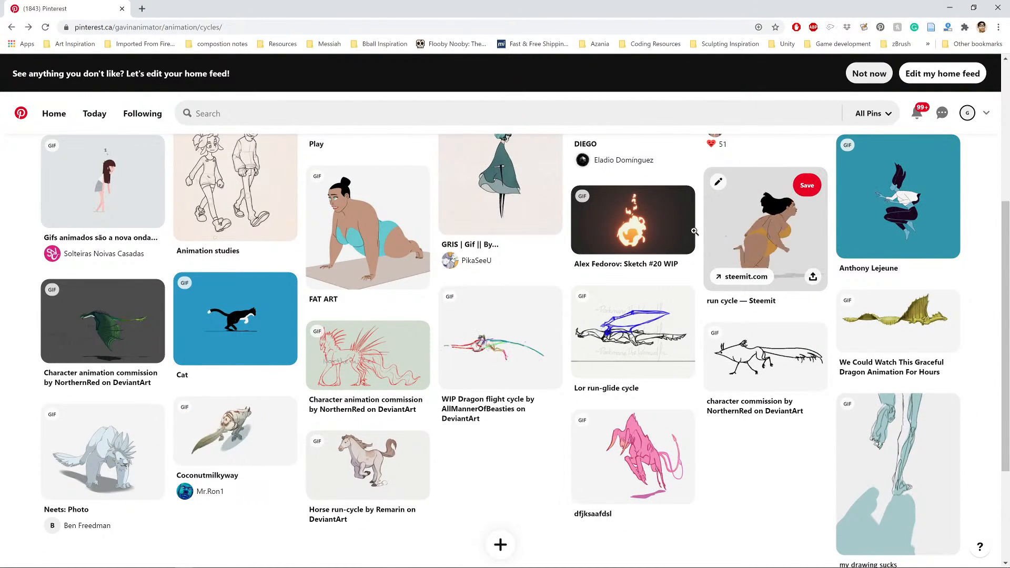
Examine the Neets: Photo creature run and the Horse run-cycle by Remarin pins in the Cycles section
left_click(123, 439)
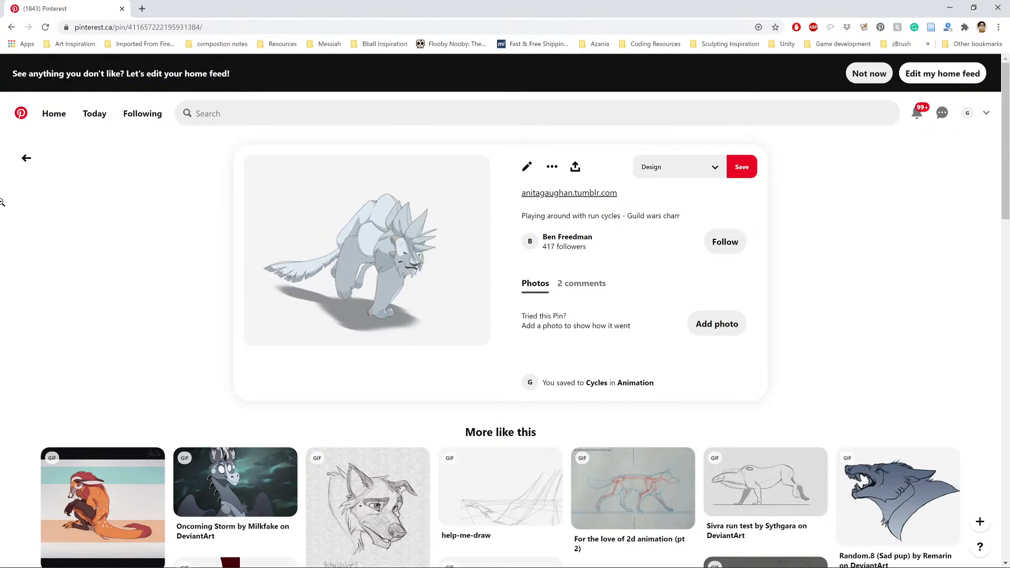
left_click(11, 27)
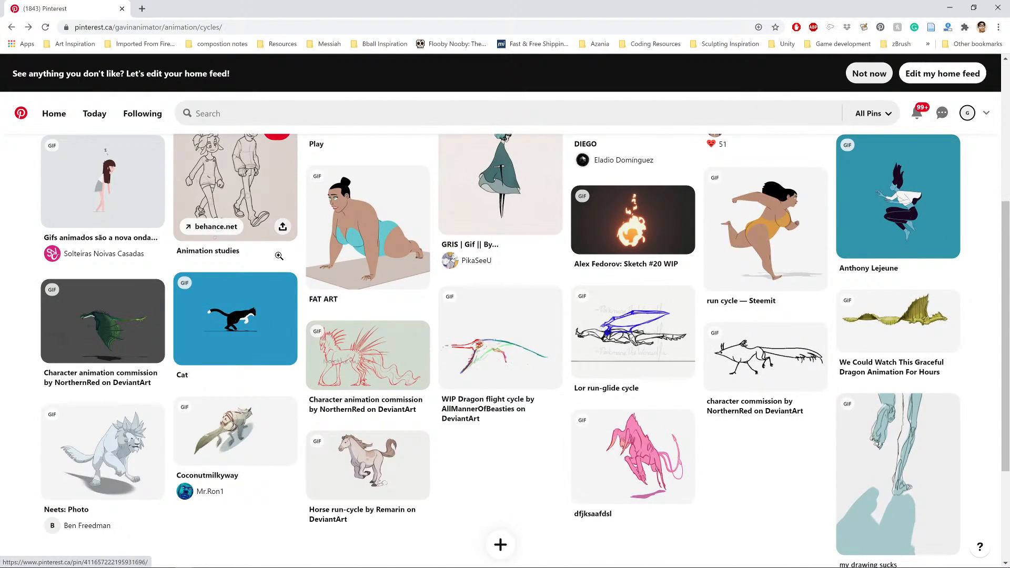
left_click(368, 463)
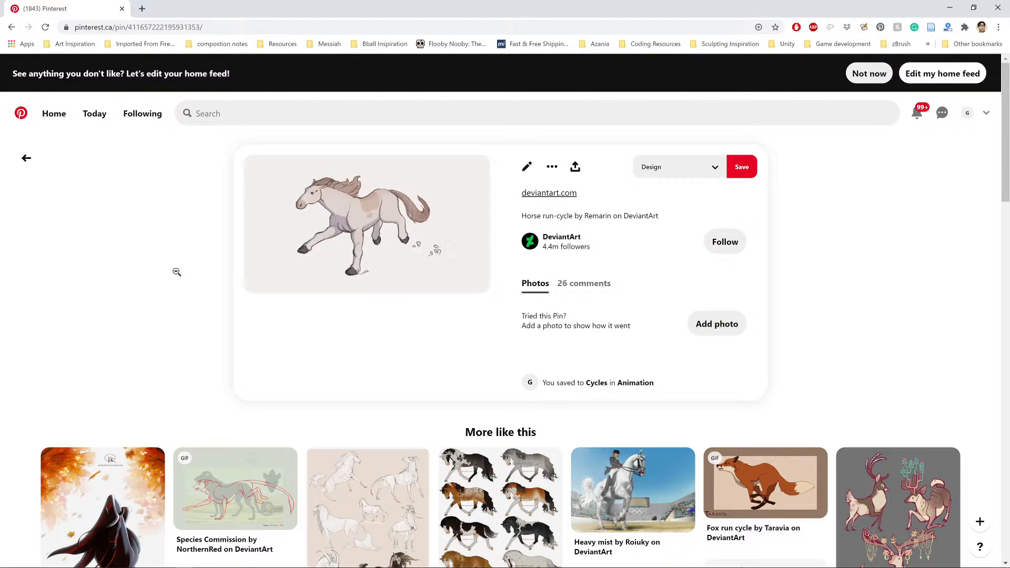
left_click(10, 26)
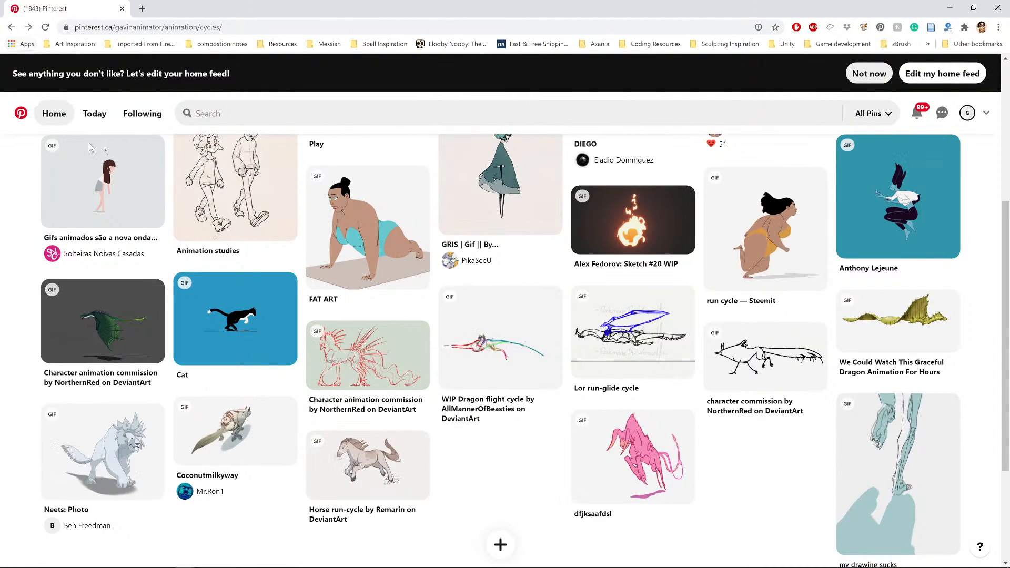
Study the Lor run-glide cycle pin and its related pins, including the rough falling-figure animation, and return to the Cycles section
left_click(609, 344)
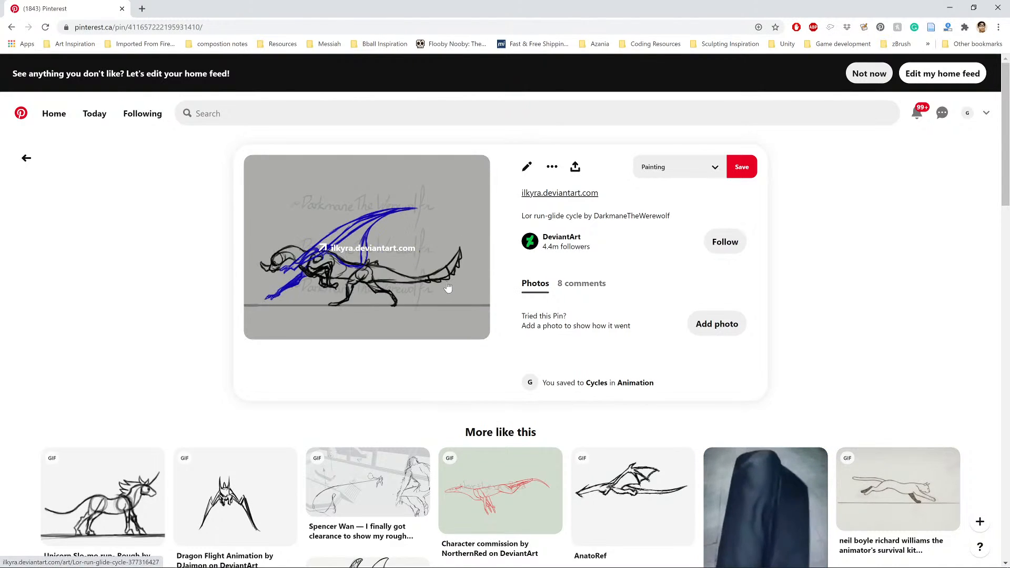
left_click(11, 27)
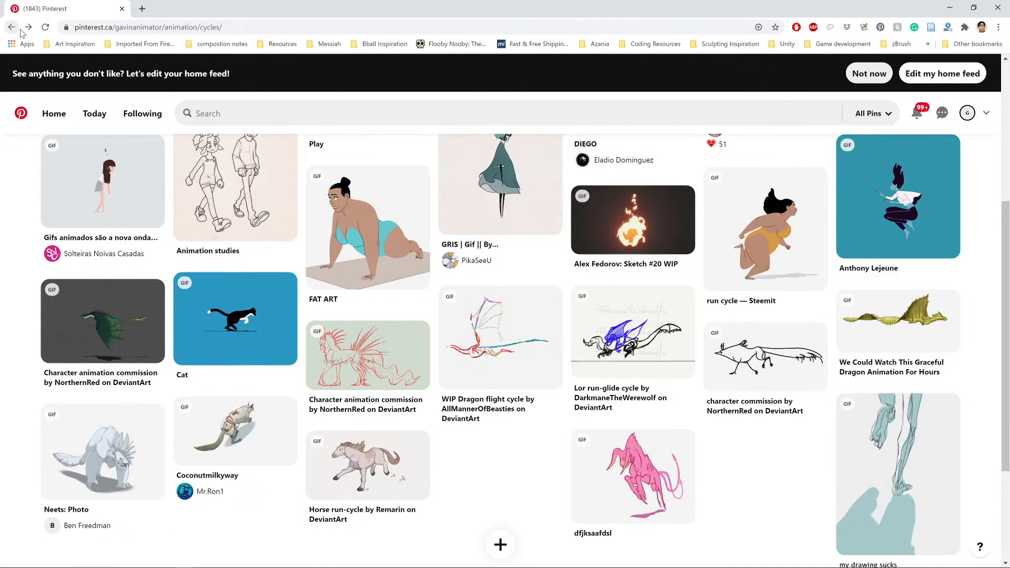
left_click(27, 27)
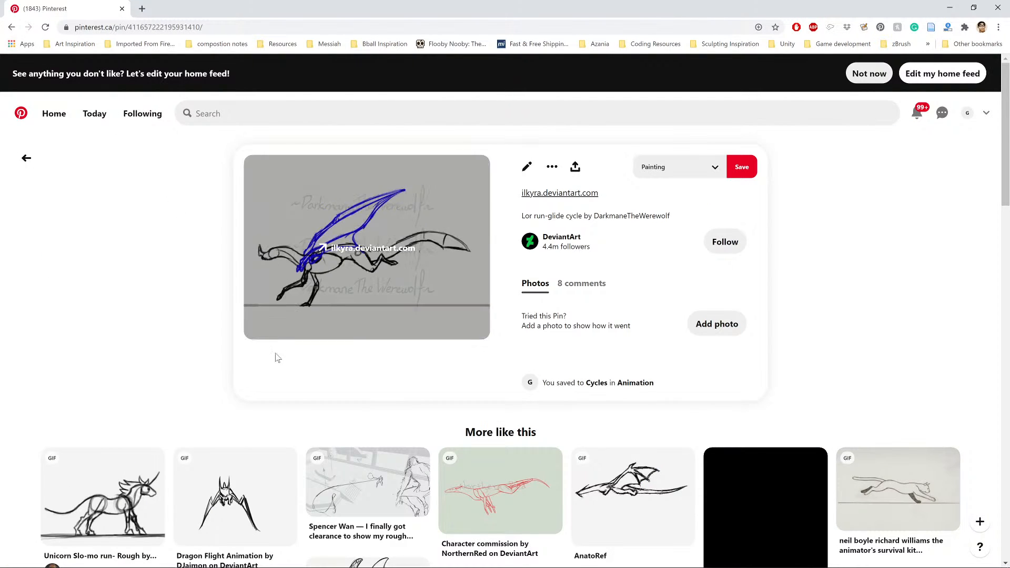
left_click(361, 485)
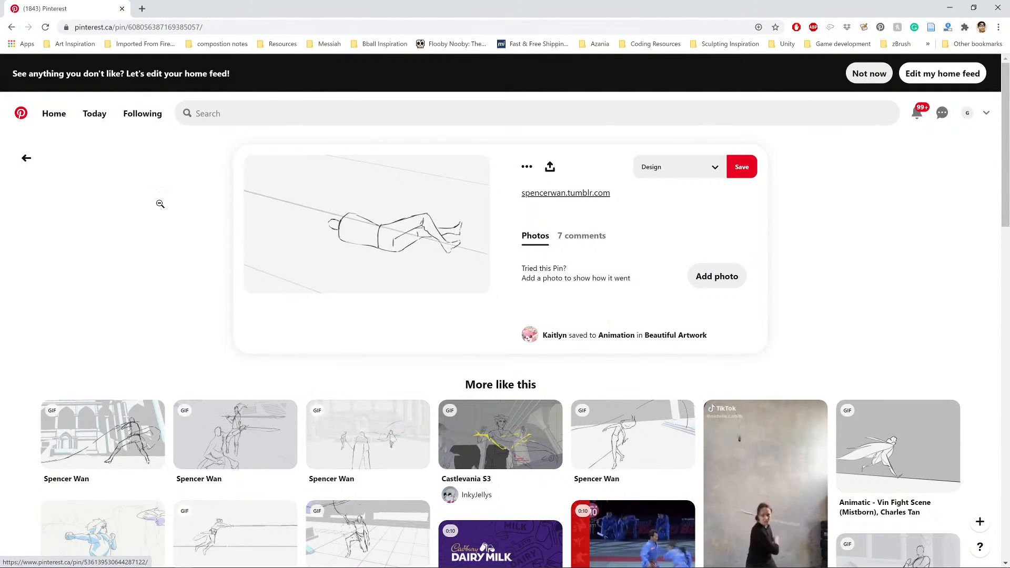
left_click(12, 28)
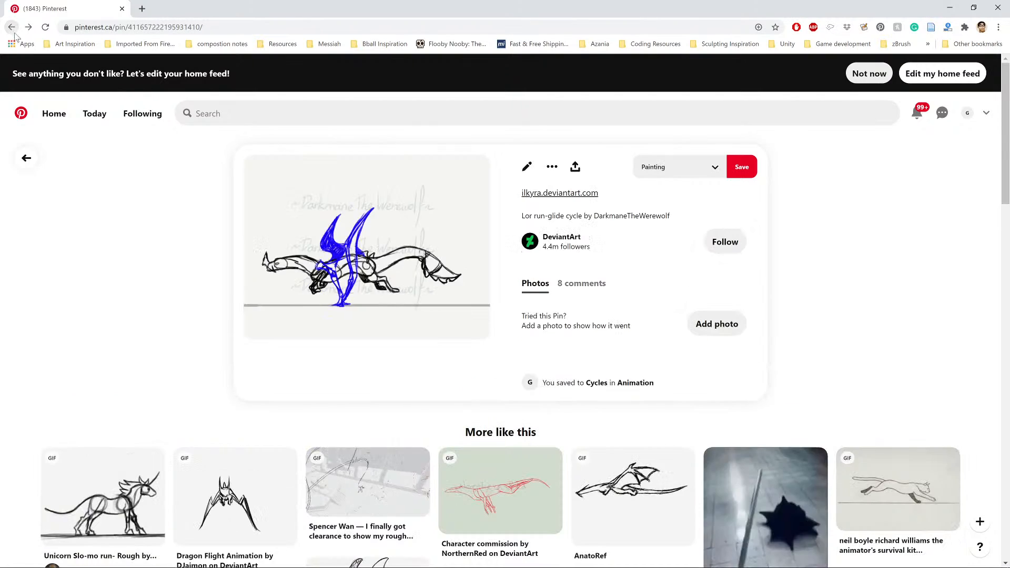
scroll(632, 316, "down", 4)
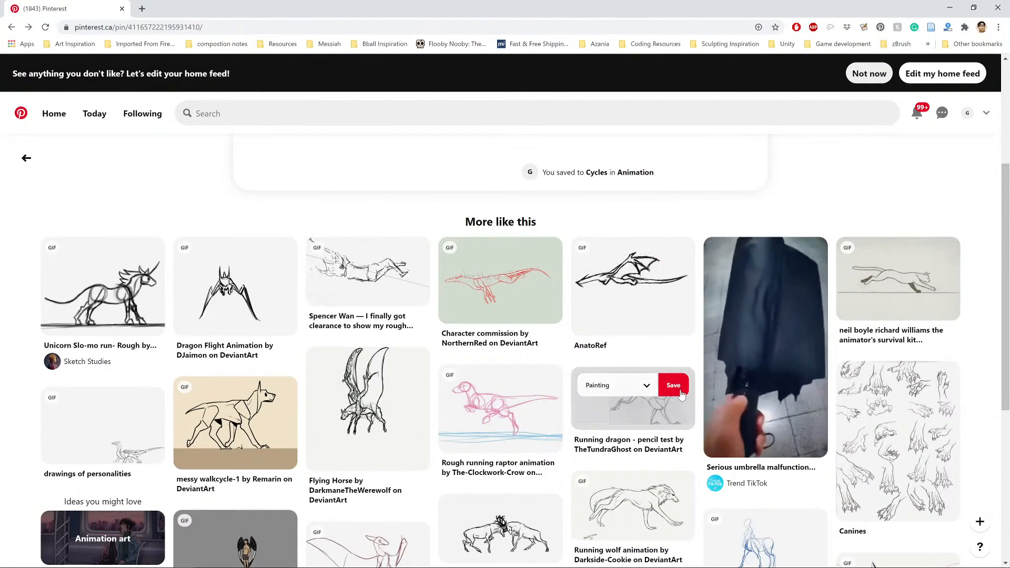
scroll(673, 258, "up", 4)
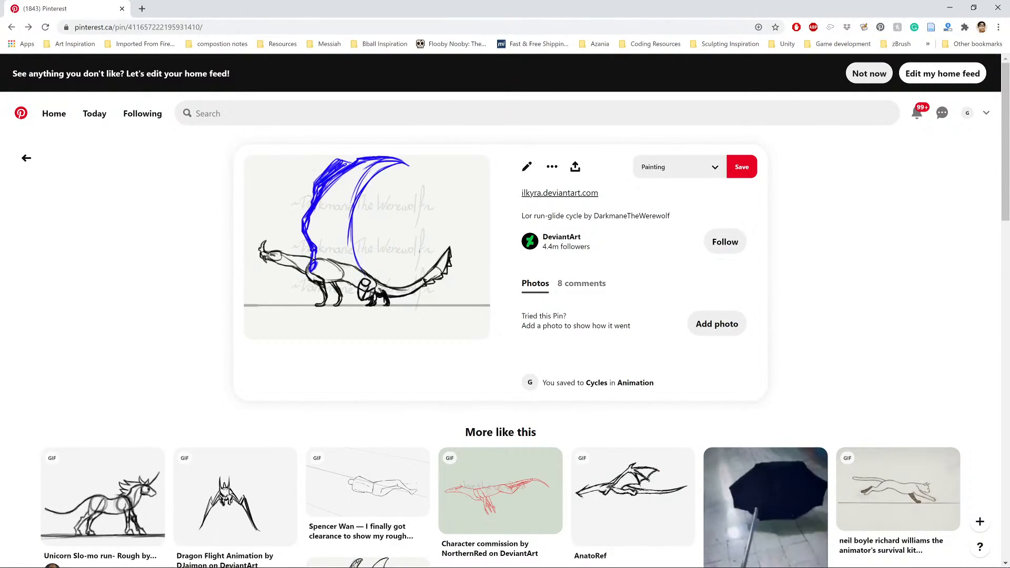
left_click(28, 159)
View the pink dfjksaafdsl creature pin and open the long-tailed character commission by NorthernRed in the Cycles section
scroll(31, 168, "down", 5)
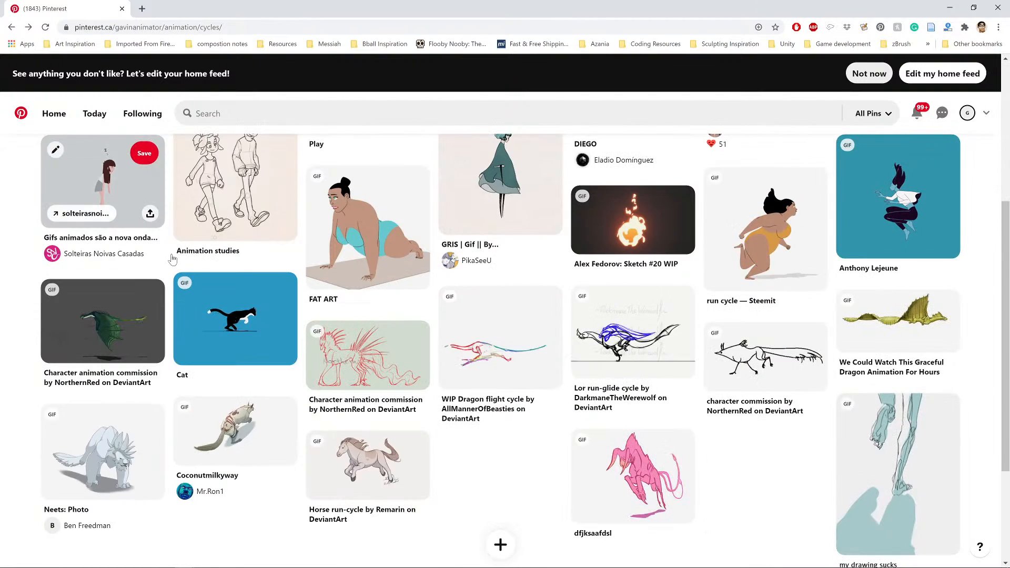
left_click(643, 468)
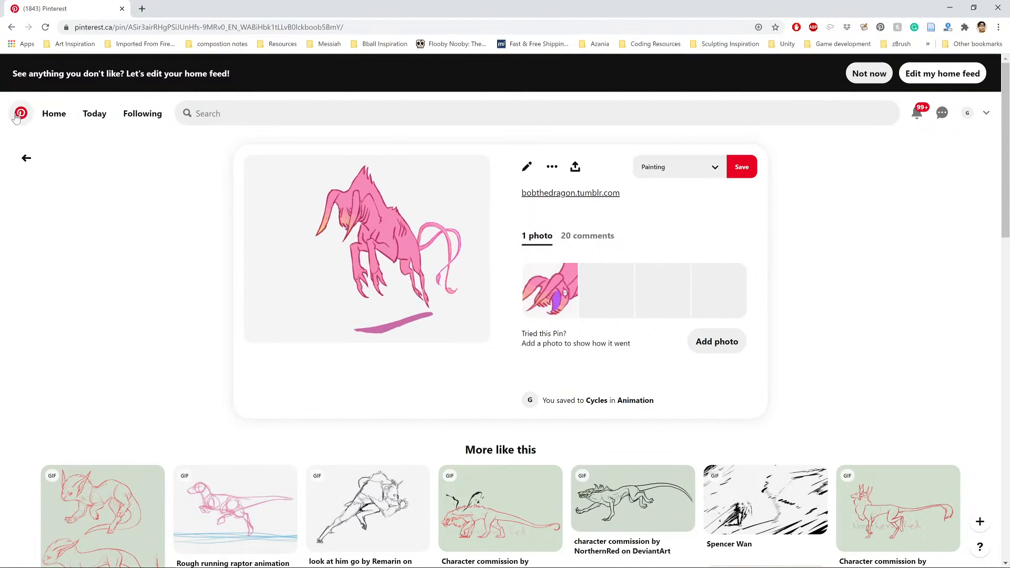
left_click(25, 158)
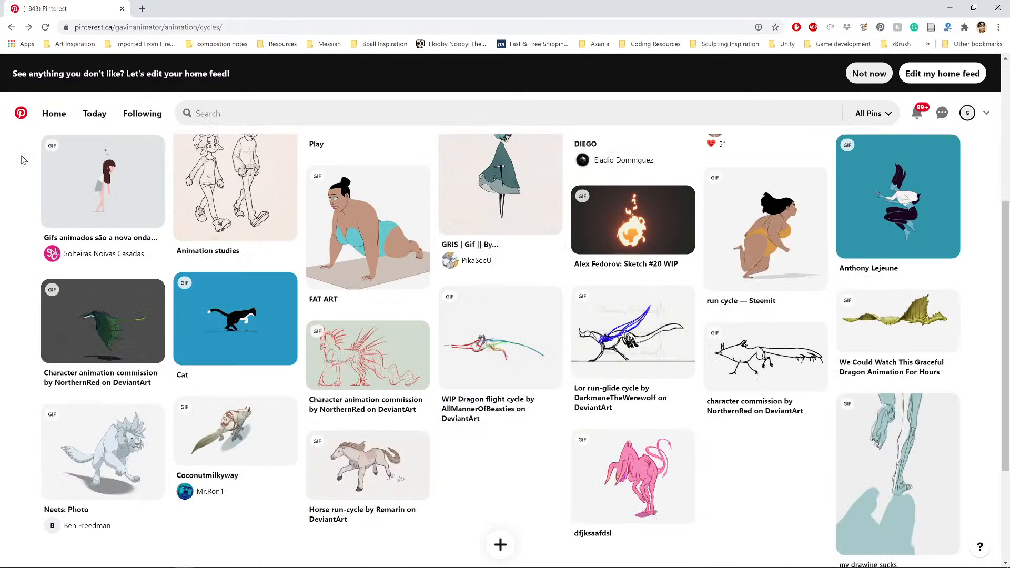
left_click(753, 364)
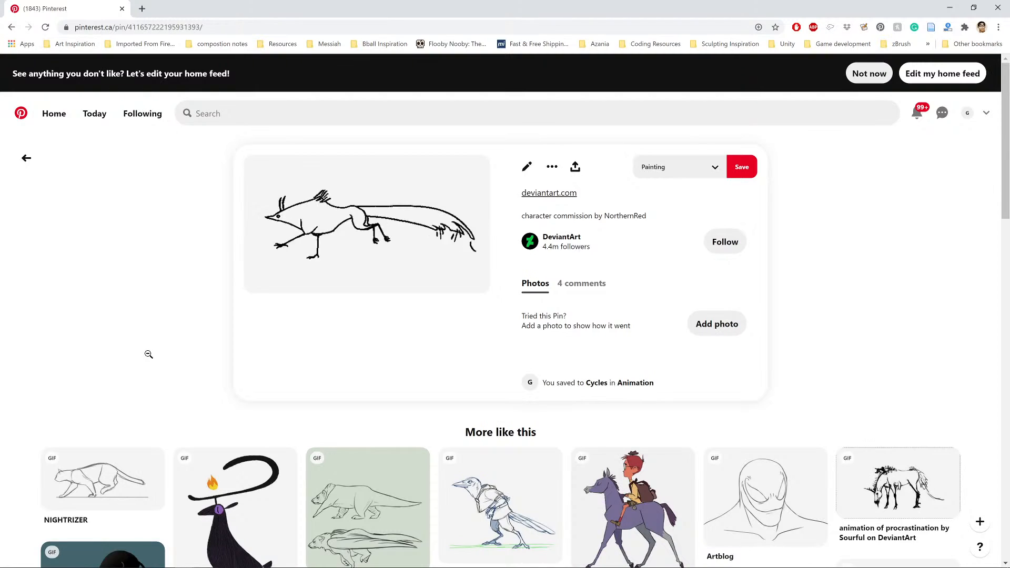
Study the black flame-horned deer and green-background bear creature pins related to the character commission, and return to the Cycles section
scroll(149, 354, "down", 3)
left_click(237, 416)
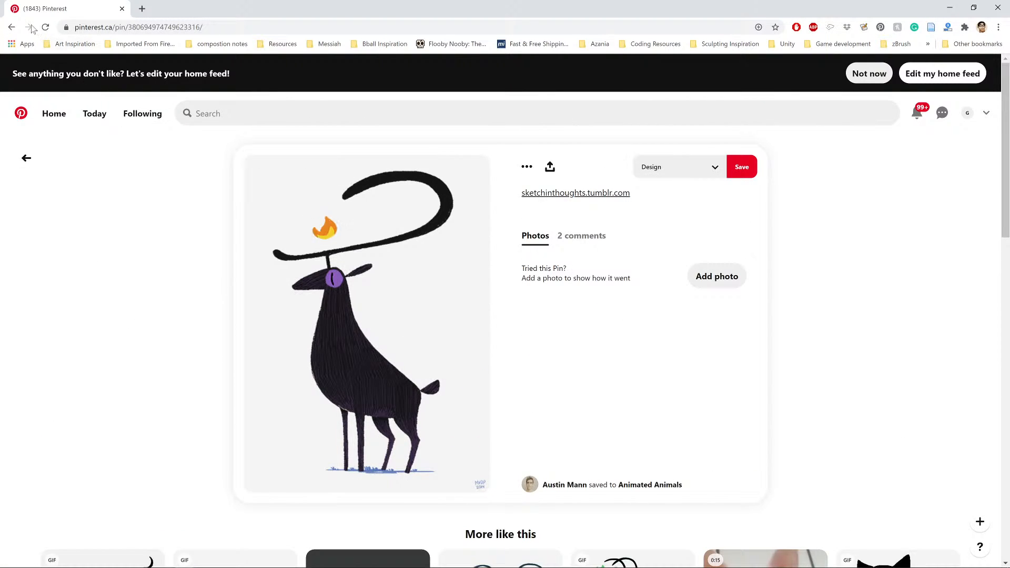
left_click(11, 28)
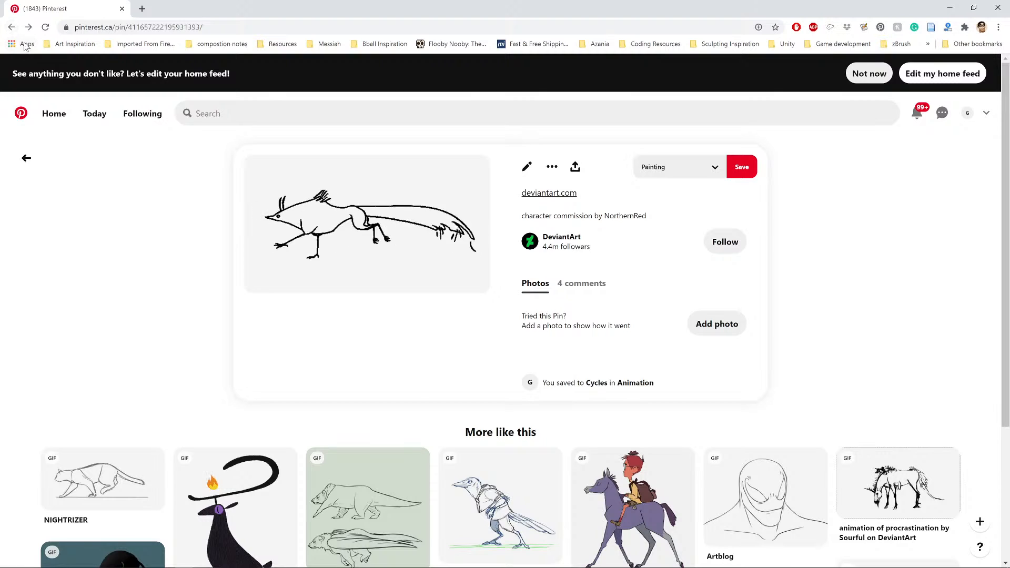
scroll(368, 435, "down", 1)
left_click(380, 451)
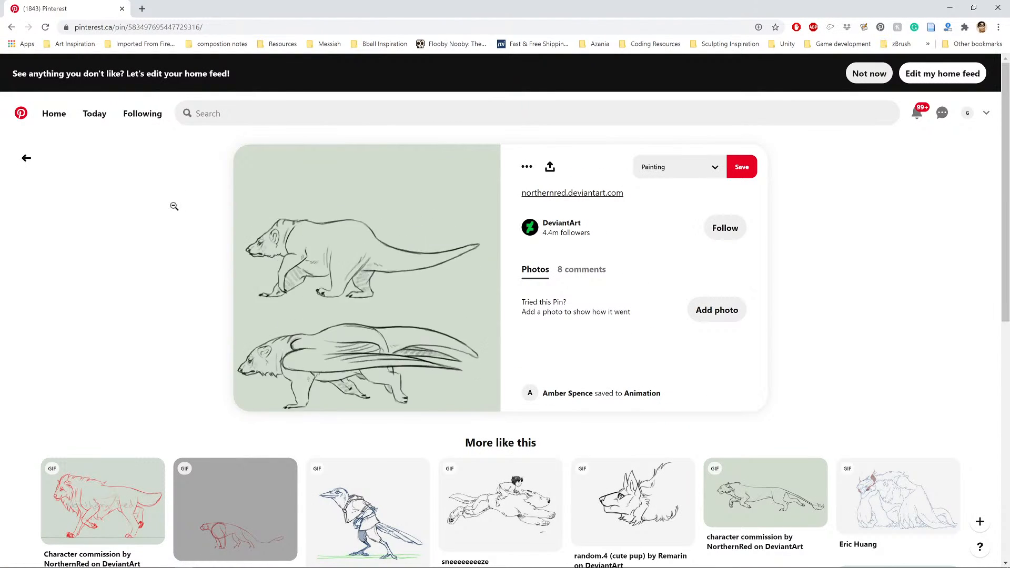
left_click(10, 27)
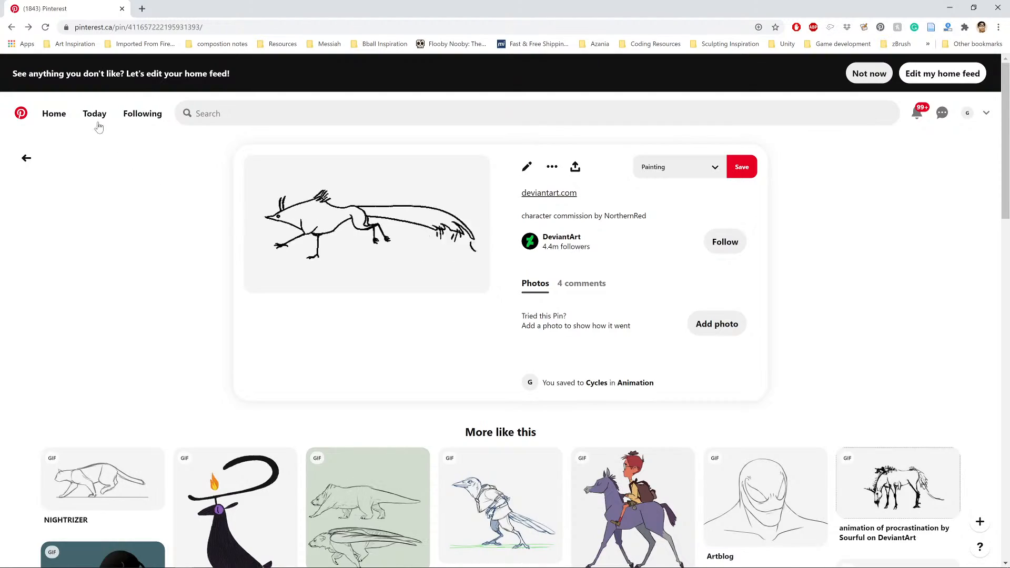
left_click(11, 27)
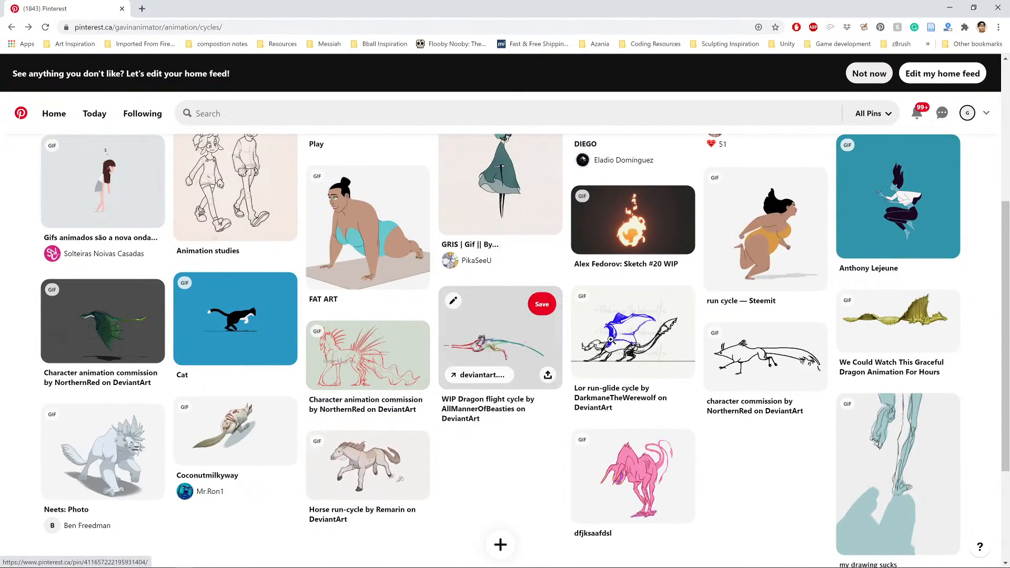
Study the my drawing sucks leg animation and the related mdmnarca_jnklog sketch animation, and return to the Cycles section
scroll(898, 342, "down", 2)
left_click(901, 400)
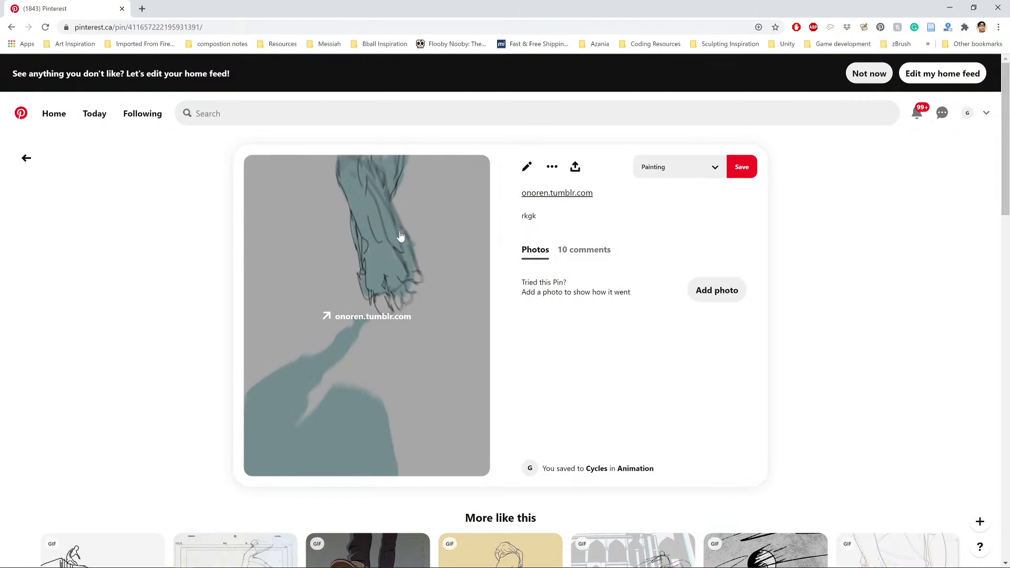
scroll(611, 329, "down", 4)
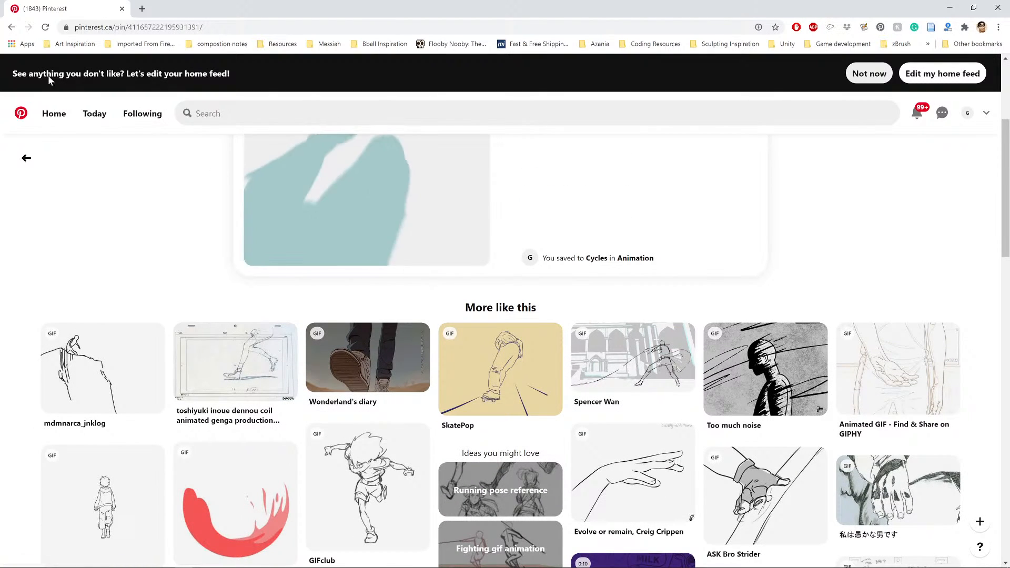
left_click(74, 363)
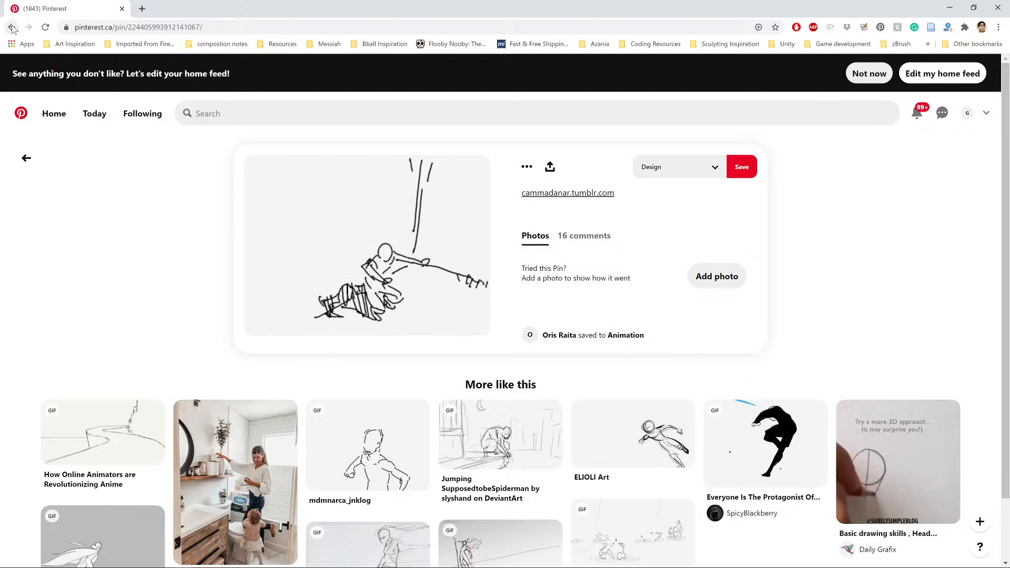
left_click(11, 27)
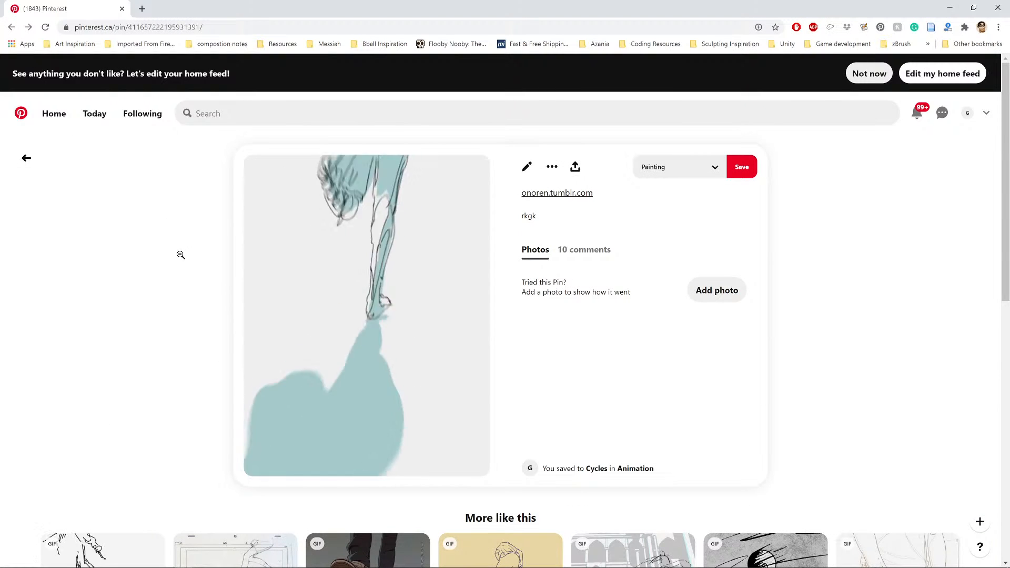
scroll(145, 198, "down", 3)
left_click(11, 27)
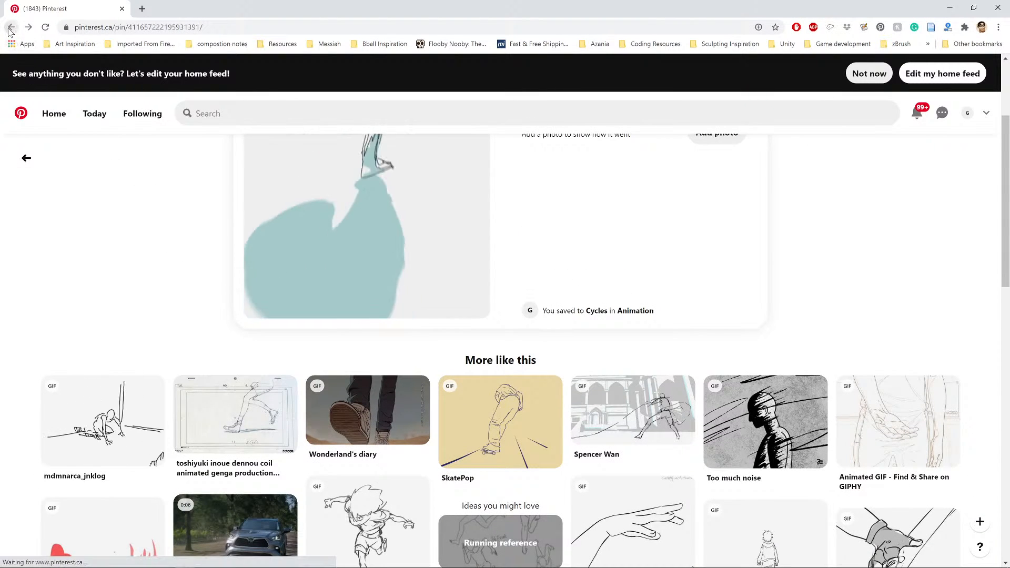
View the GRIS cloaked-figure pin and its related pins, and return to the Cycles section
scroll(270, 226, "up", 4)
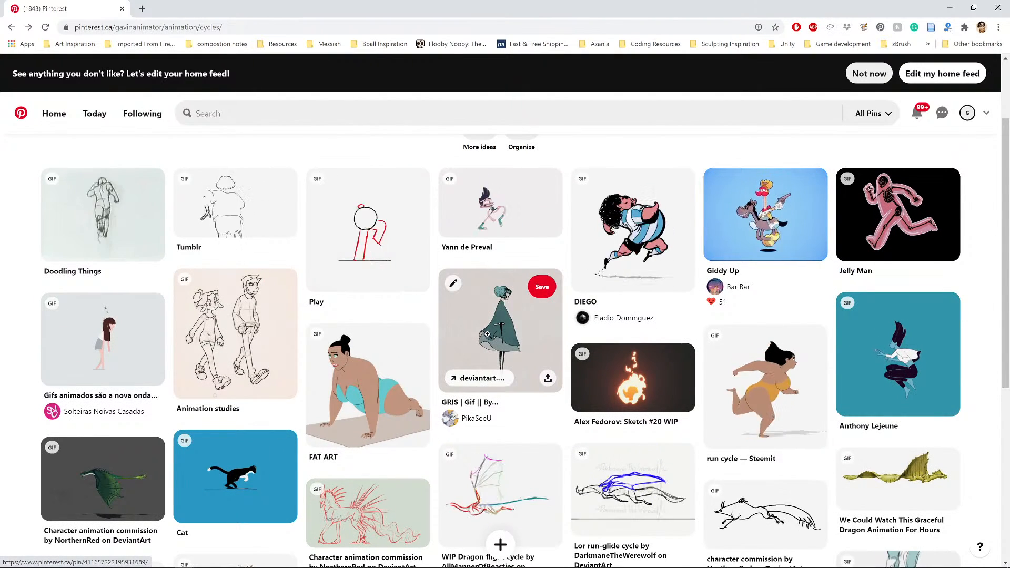
left_click(476, 330)
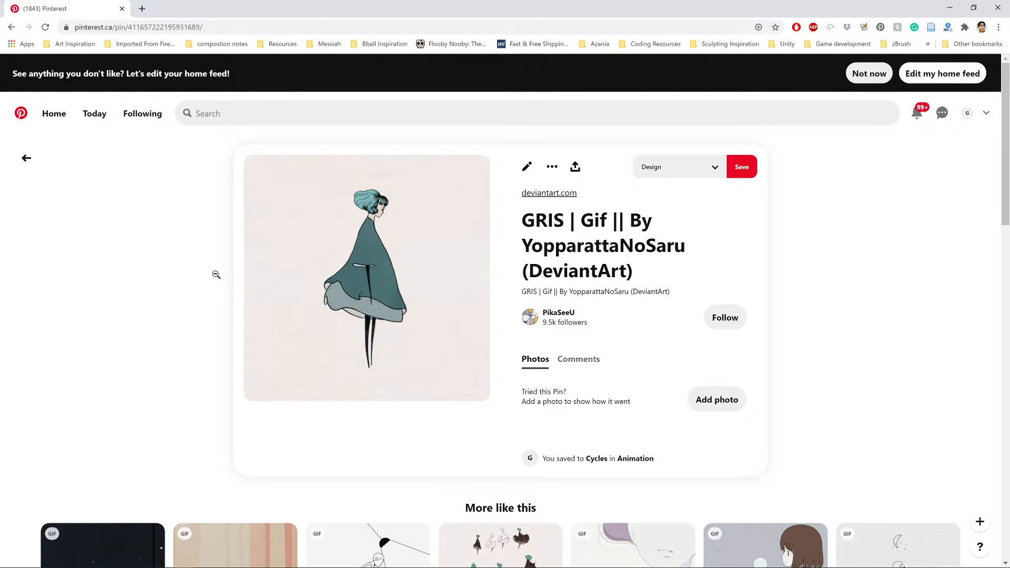
scroll(216, 274, "down", 3)
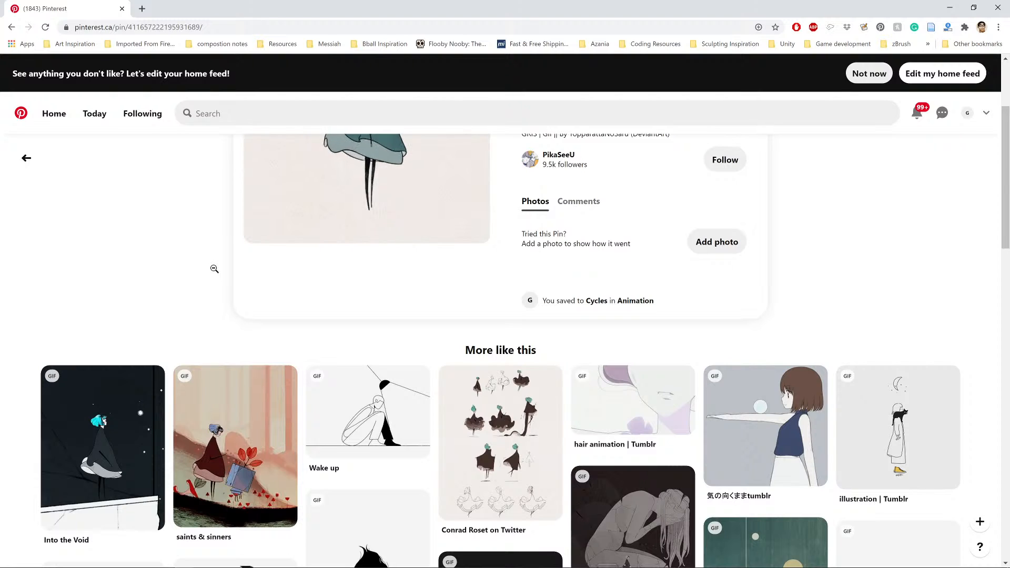
scroll(204, 278, "up", 3)
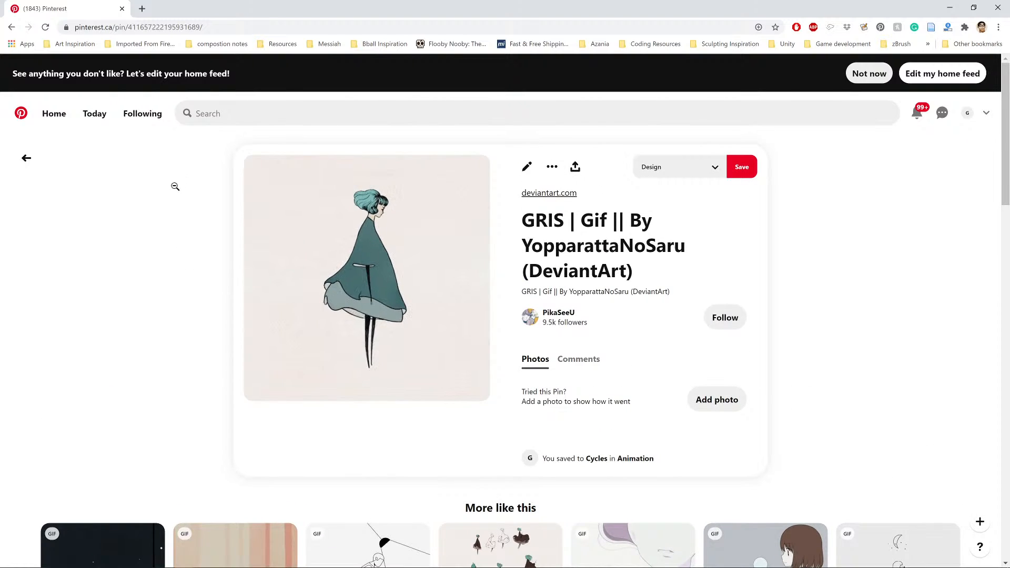
left_click(11, 27)
Examine NorthernRed's green flying dragon and red-sketched creature commissions, returning to the Cycles section after each
scroll(128, 140, "down", 2)
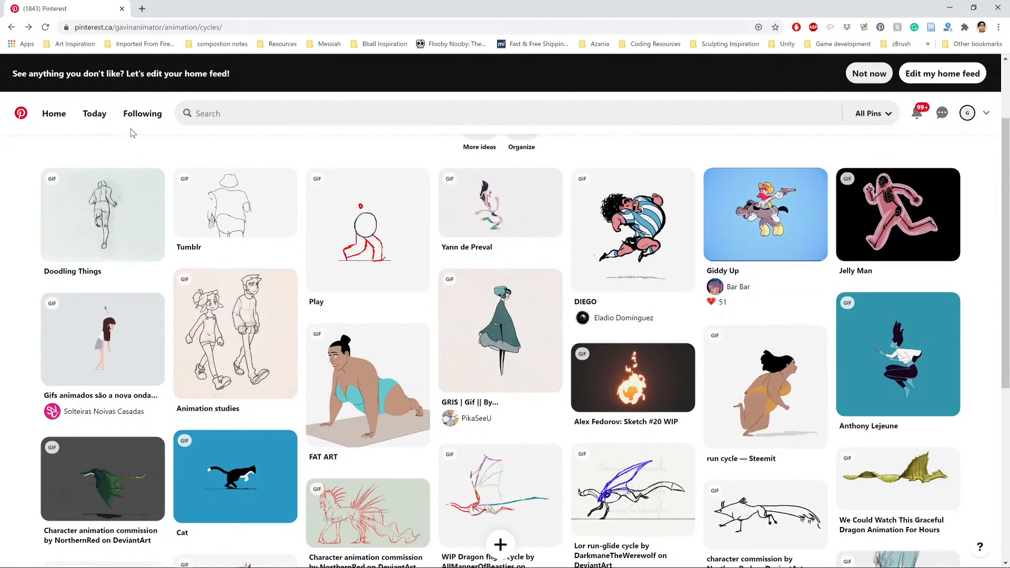
scroll(134, 132, "down", 2)
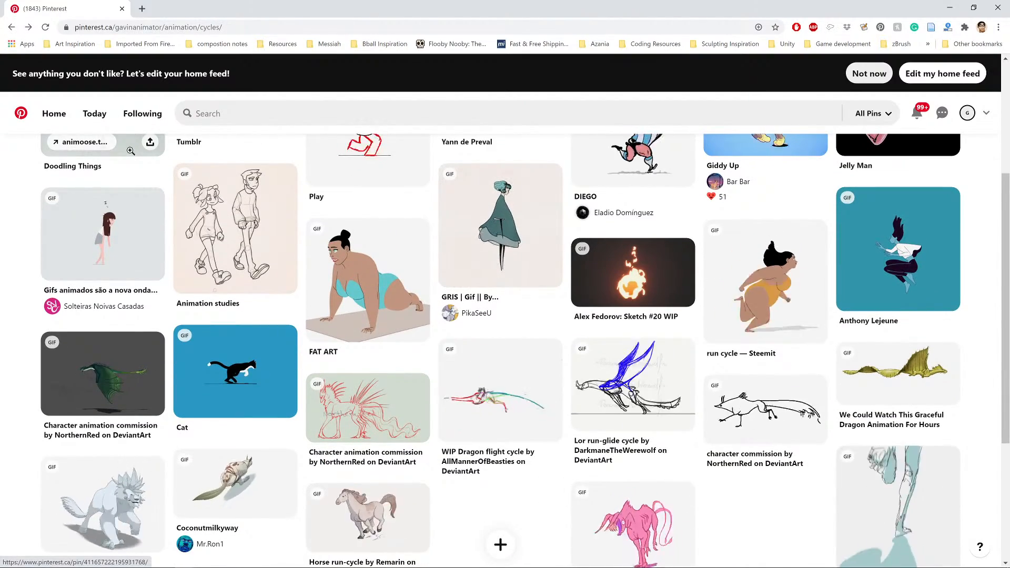
scroll(131, 151, "down", 1)
scroll(131, 151, "up", 1)
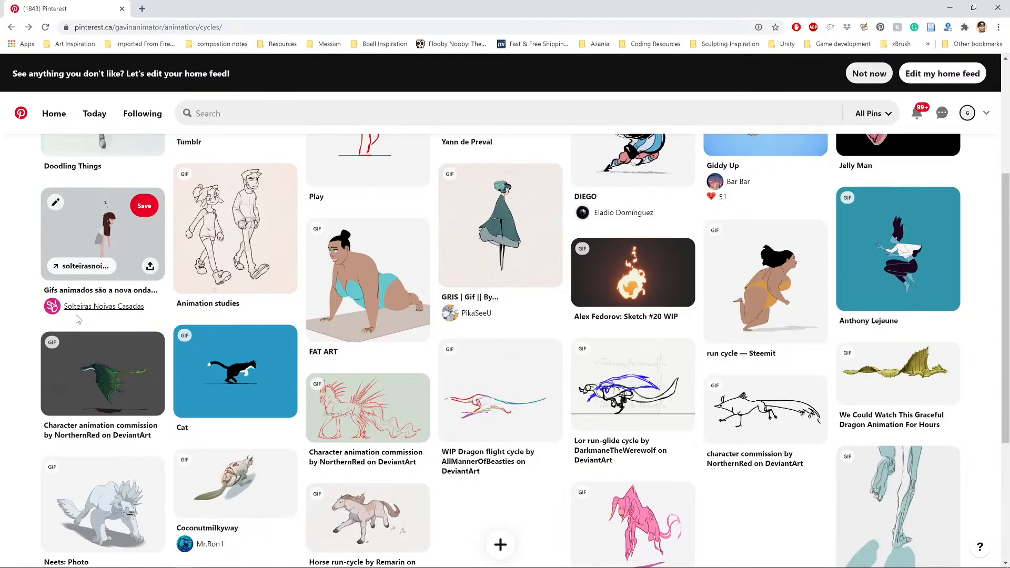
left_click(99, 363)
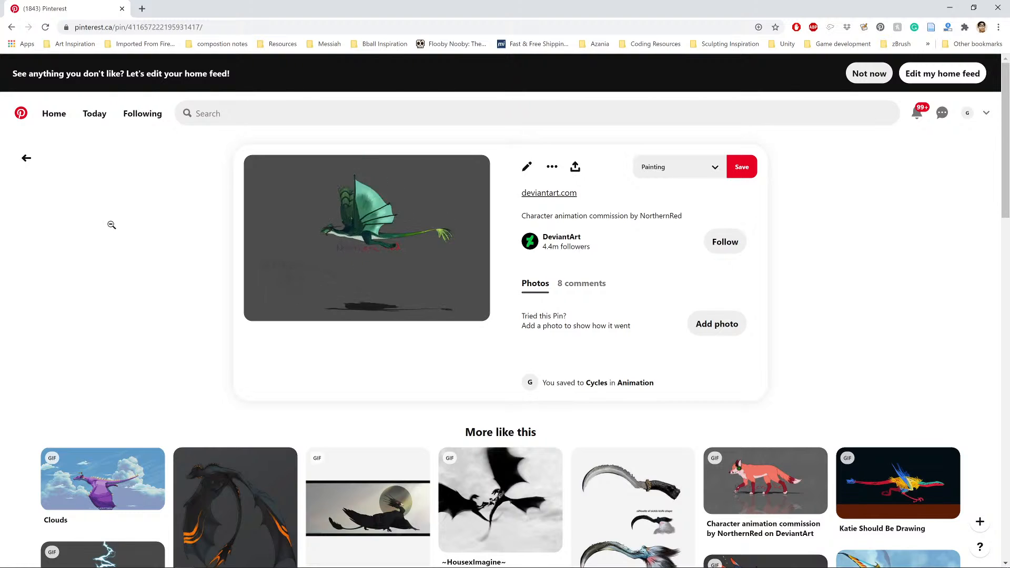
left_click(22, 169)
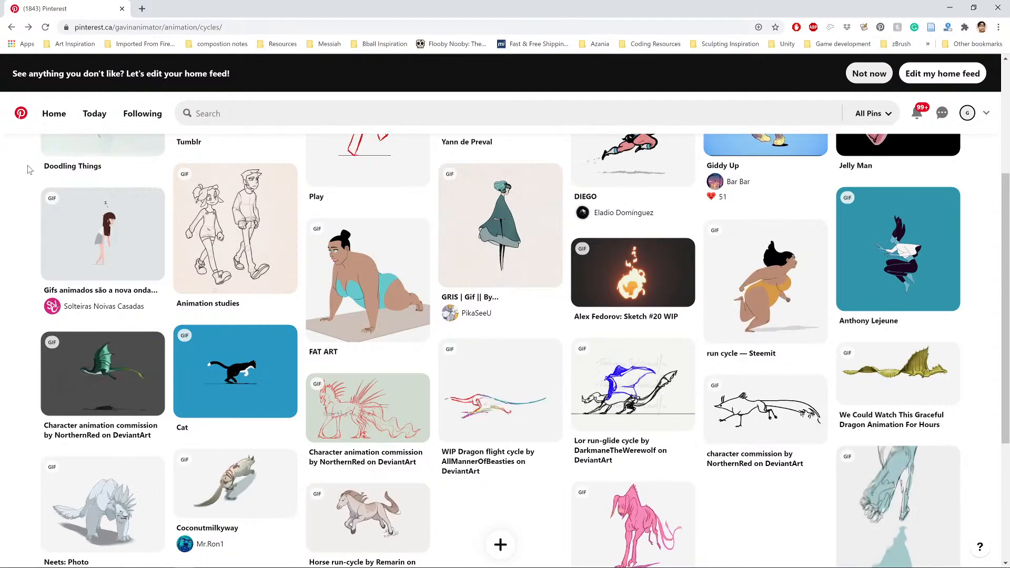
left_click(361, 412)
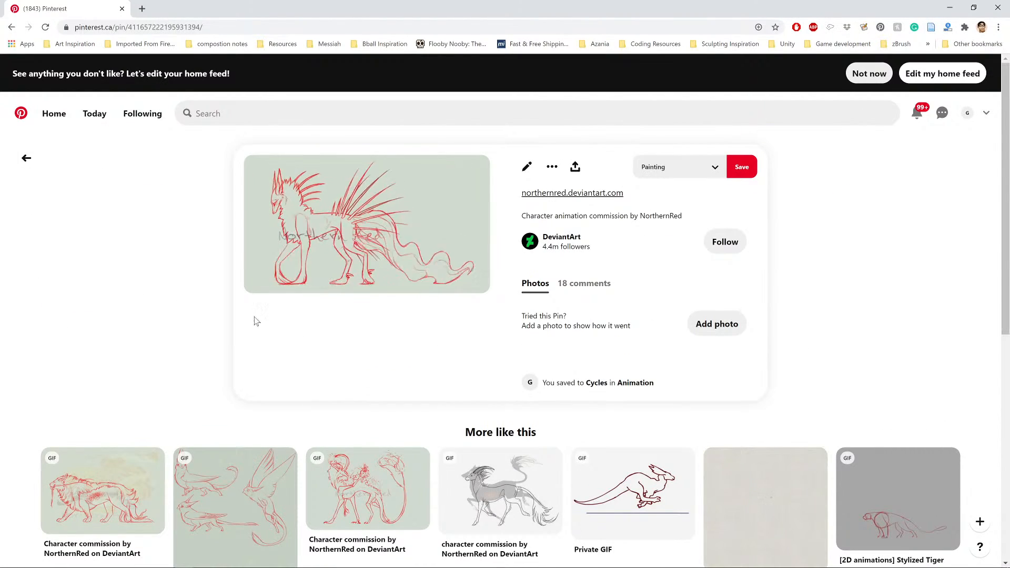
left_click(11, 28)
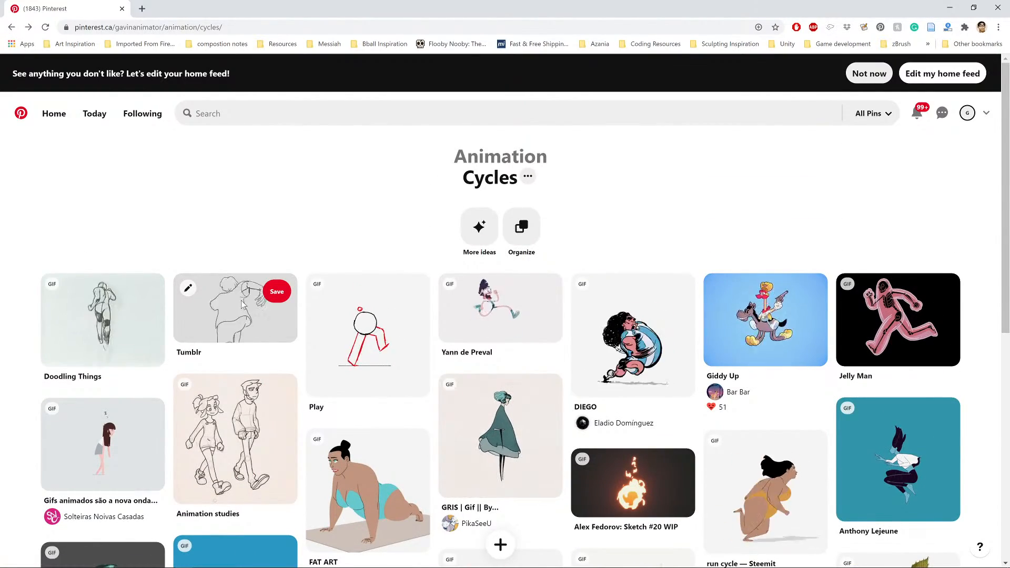
View the Jelly Man run-cycle pin and return to the Cycles section
scroll(361, 300, "down", 1)
left_click(361, 300)
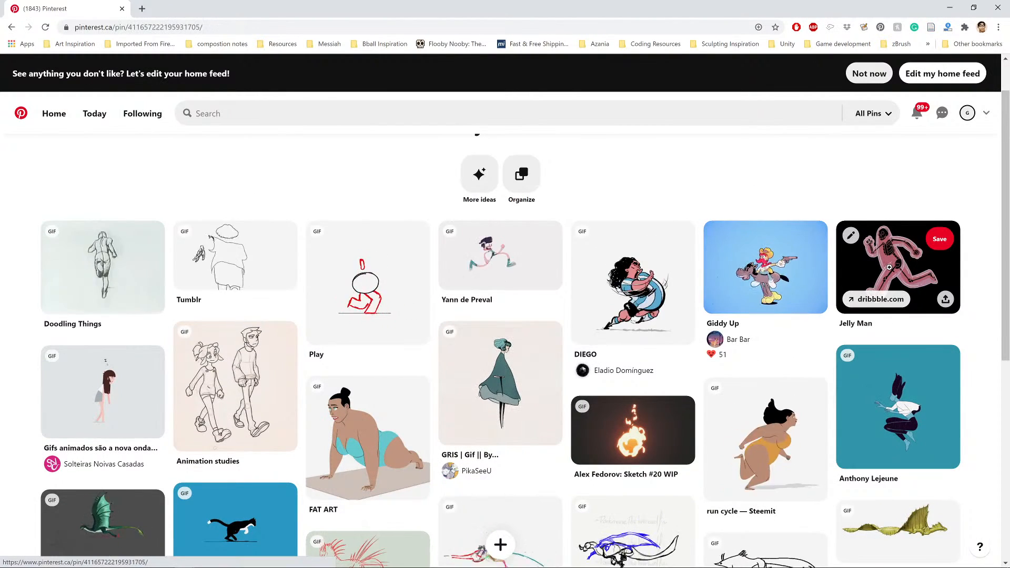
left_click(863, 273)
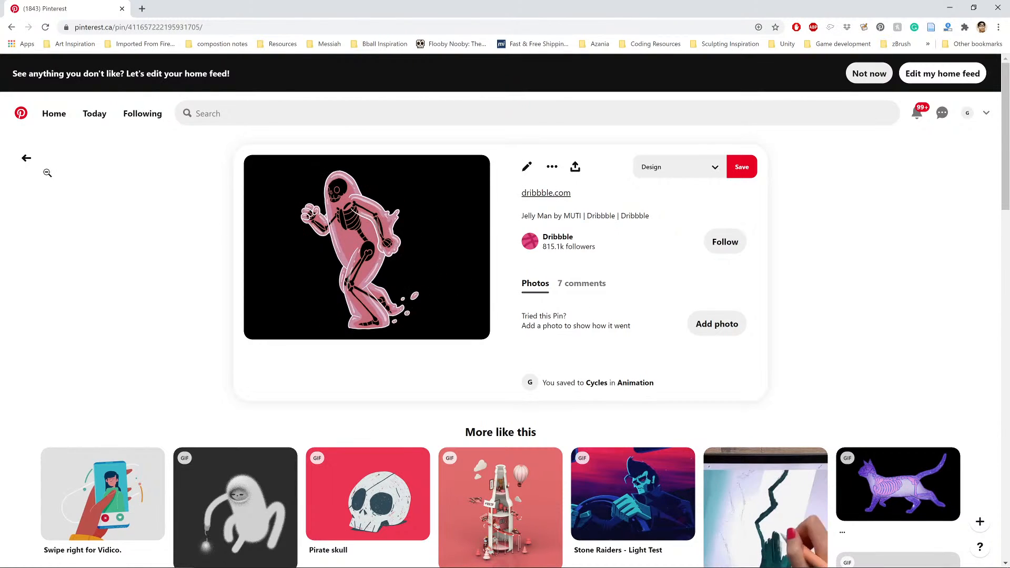
left_click(11, 27)
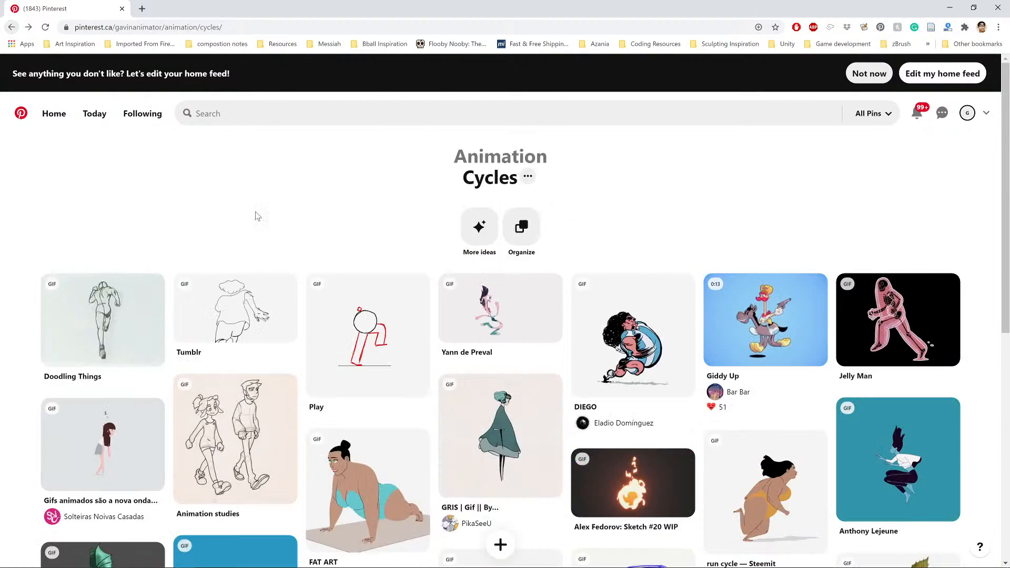
Review the remaining Cycles pins, return to the Animation board and open its Tilesets section
scroll(306, 248, "down", 10)
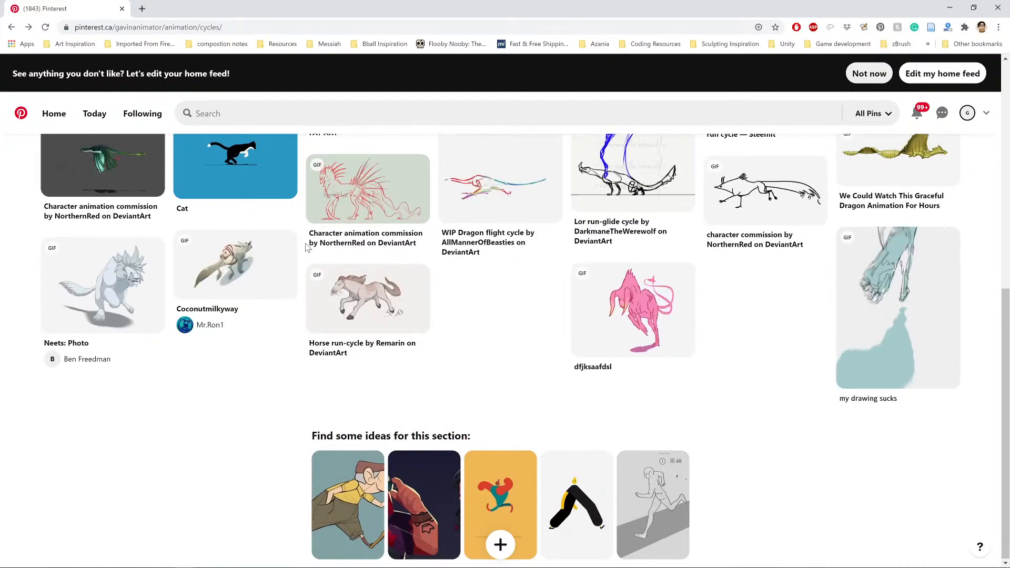
scroll(440, 131, "up", 6)
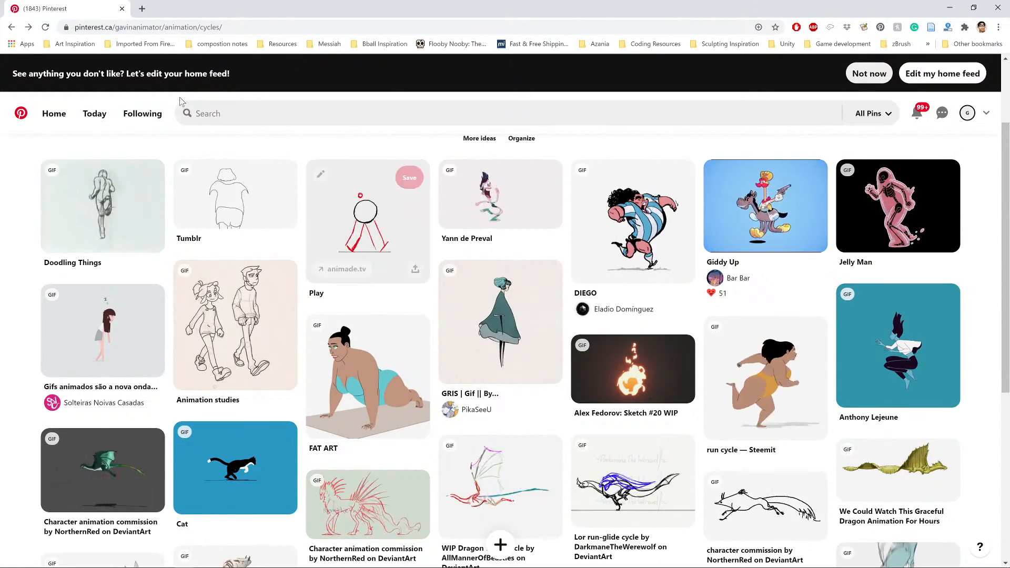
left_click(11, 28)
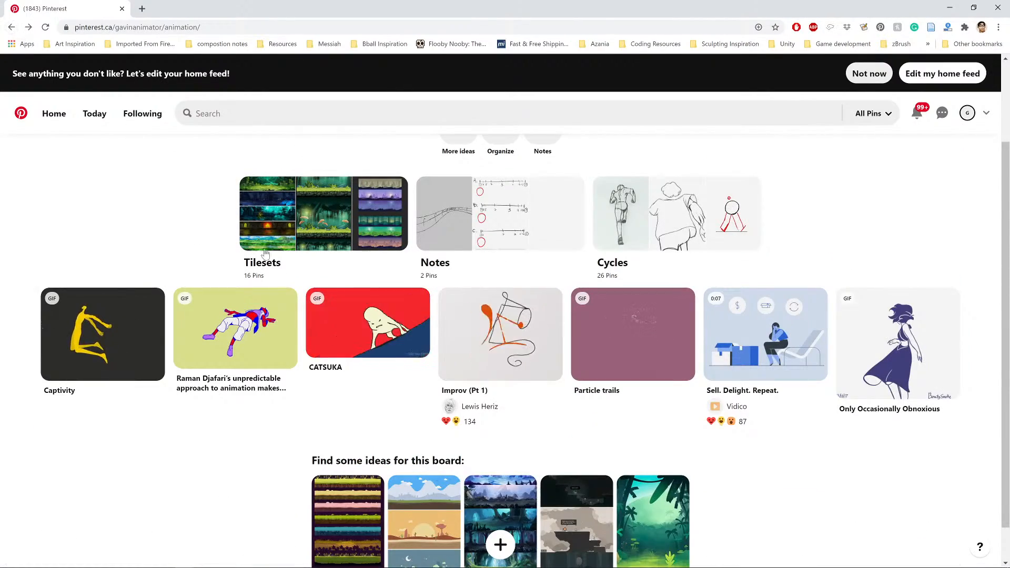
mouse_move(619, 363)
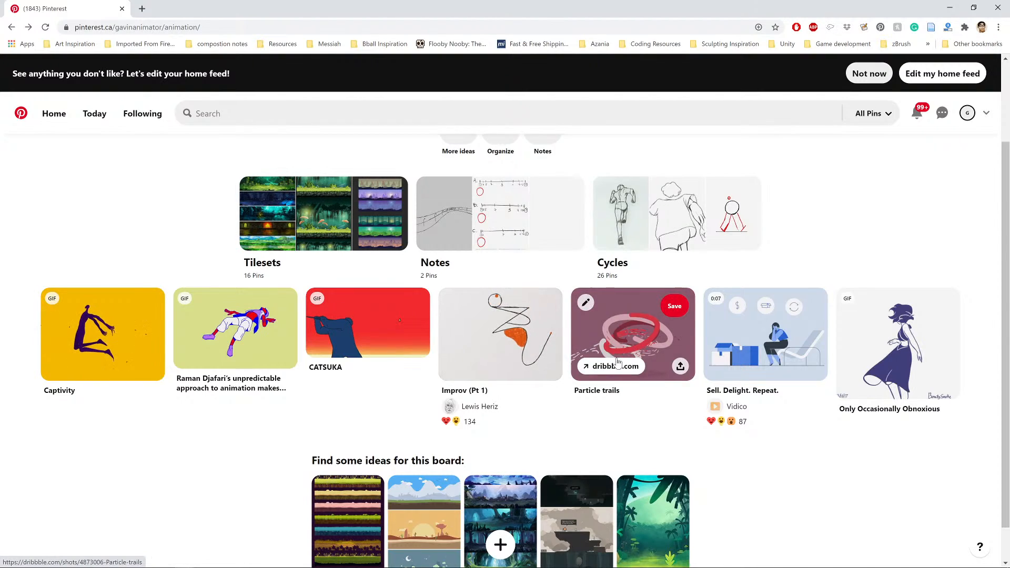
left_click(304, 211)
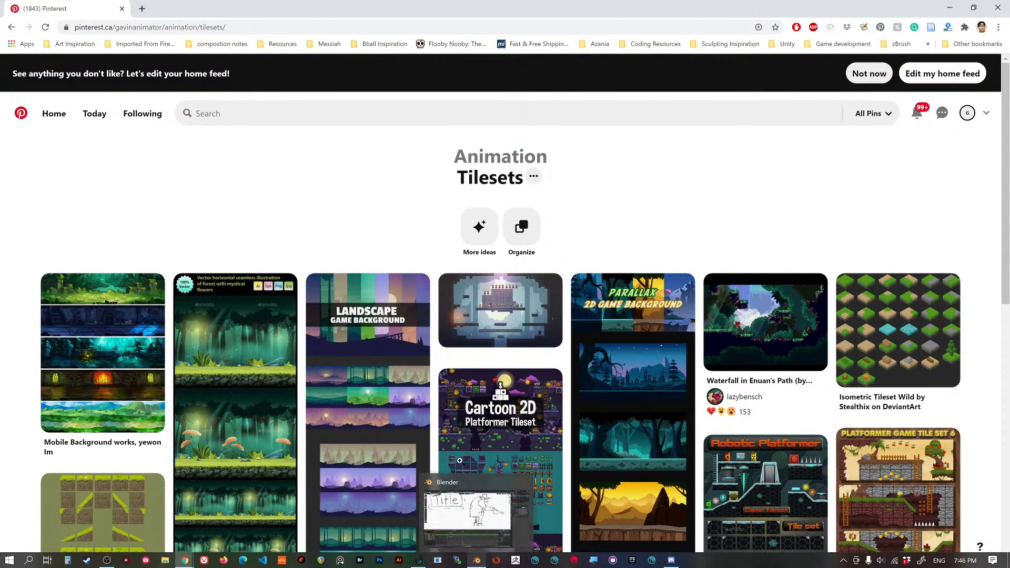
Watch the Waterfall in Enuan's Path video pin, replay it, and return to the Tilesets section
left_click(763, 332)
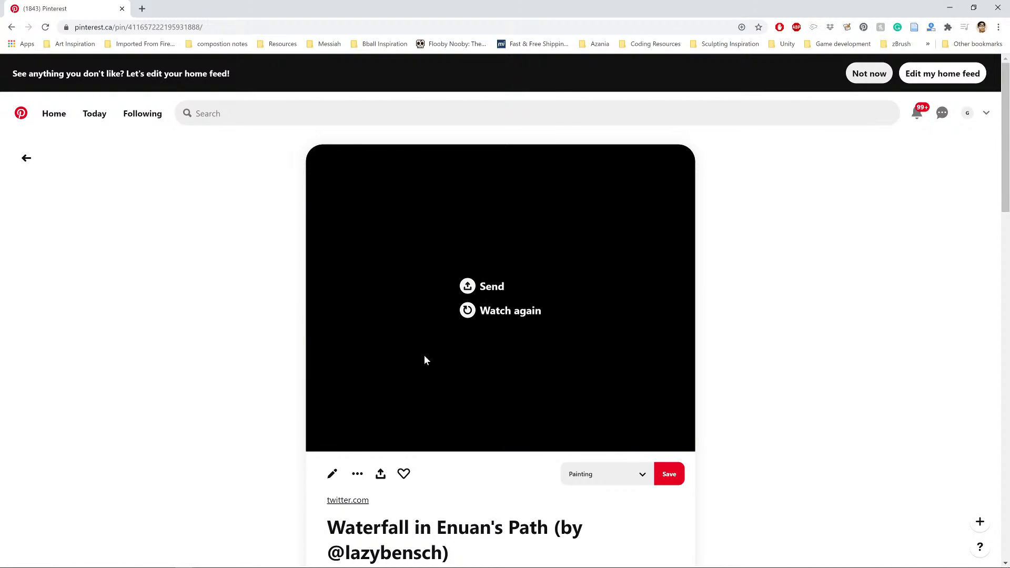
left_click(475, 310)
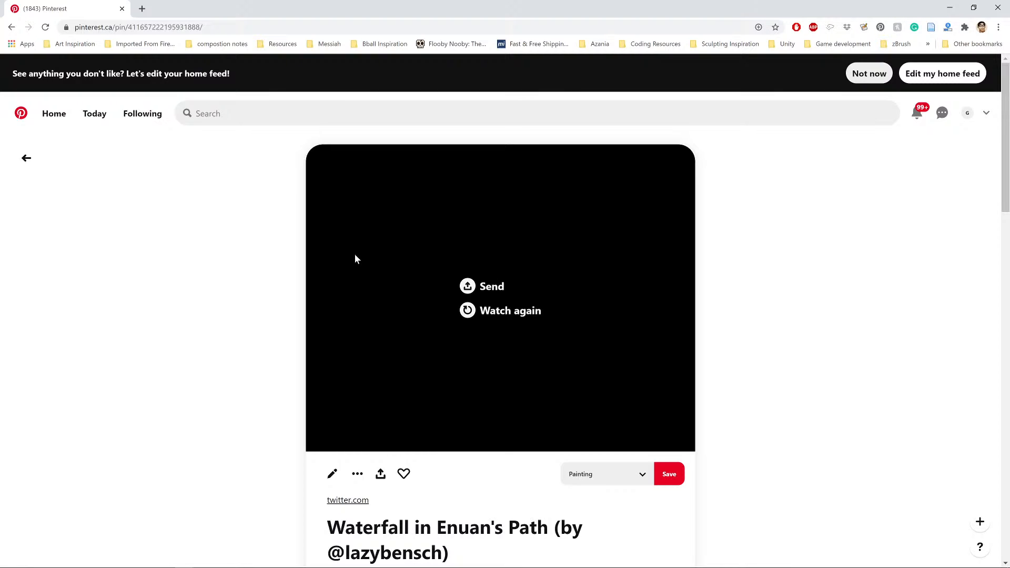
left_click(26, 158)
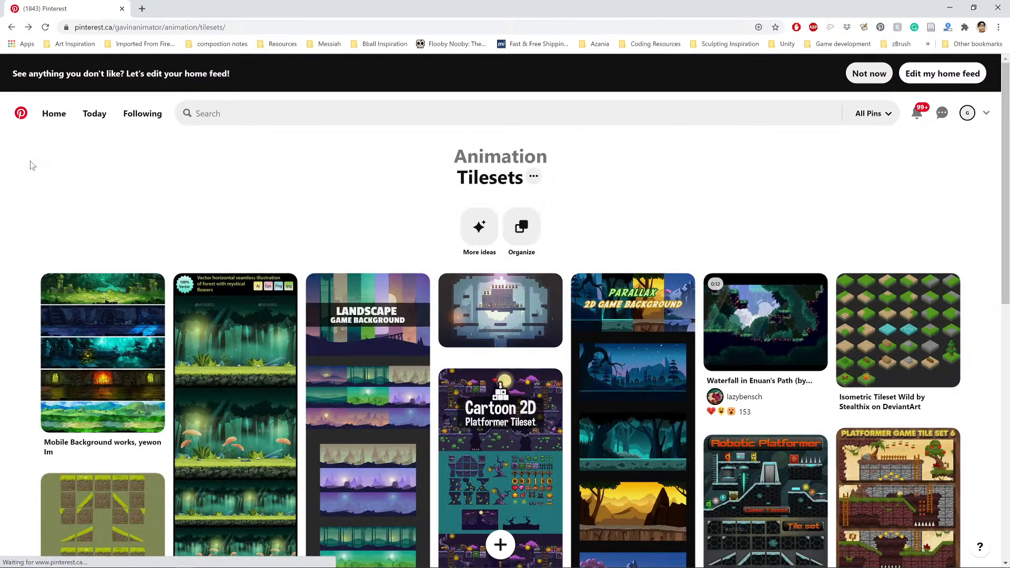
Open the blue castle platformer pin in Tilesets and follow related pins through Best Windows 8 apps this week to the Korean boss-guide video
left_click(478, 312)
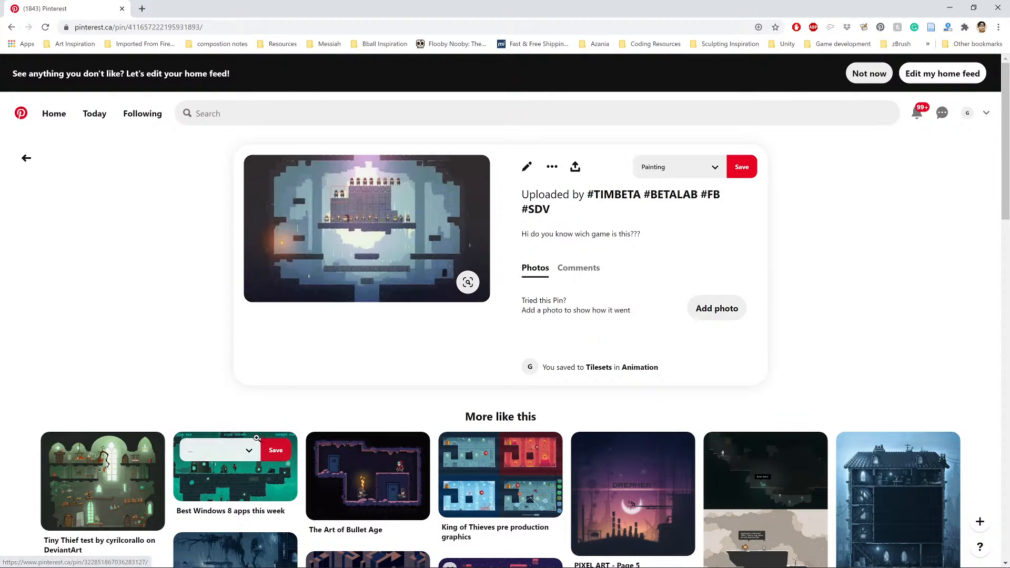
left_click(255, 476)
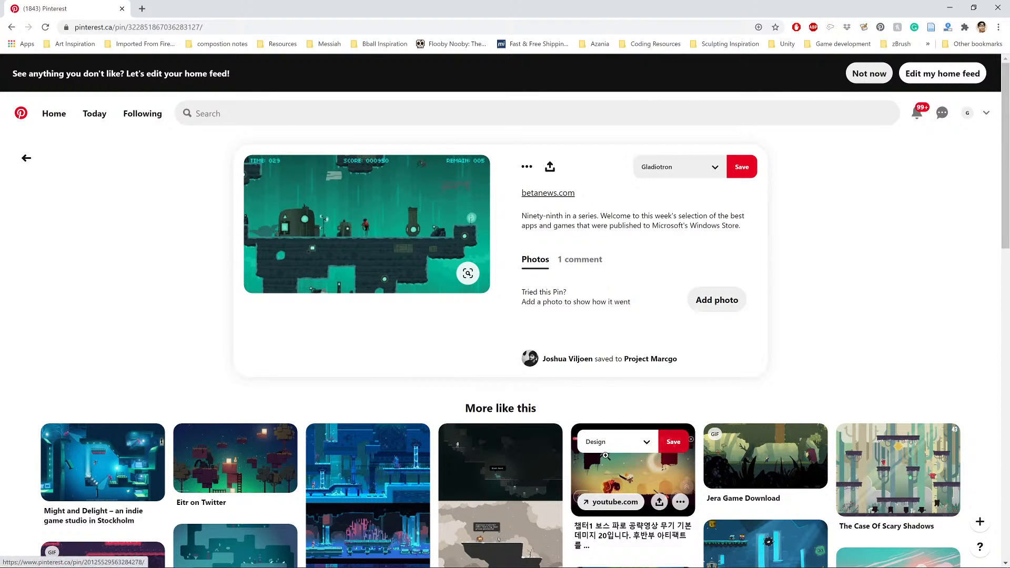
left_click(625, 477)
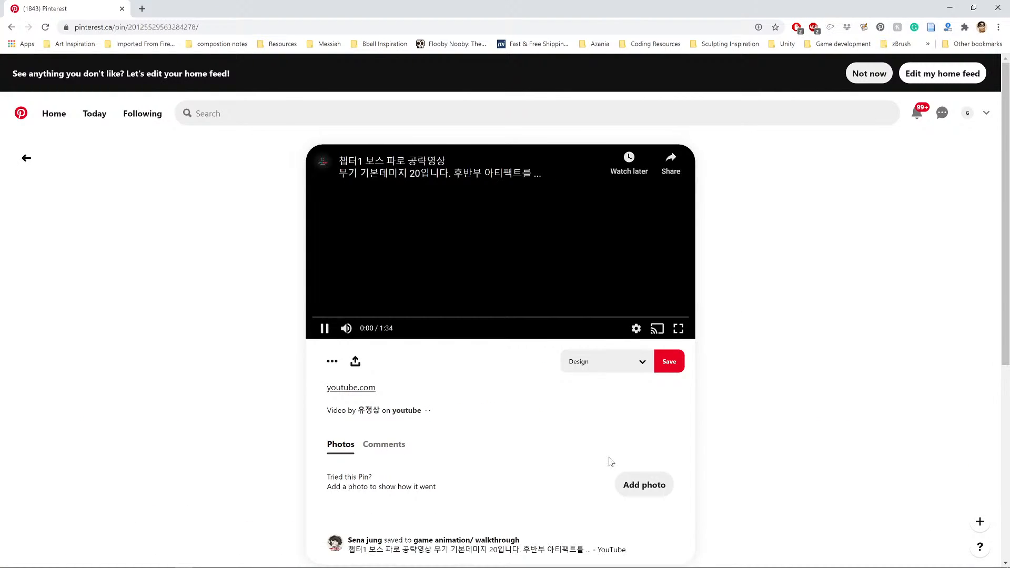
Go back from the Korean boss-guide video through the previously opened pins to the Tilesets section
left_click(11, 27)
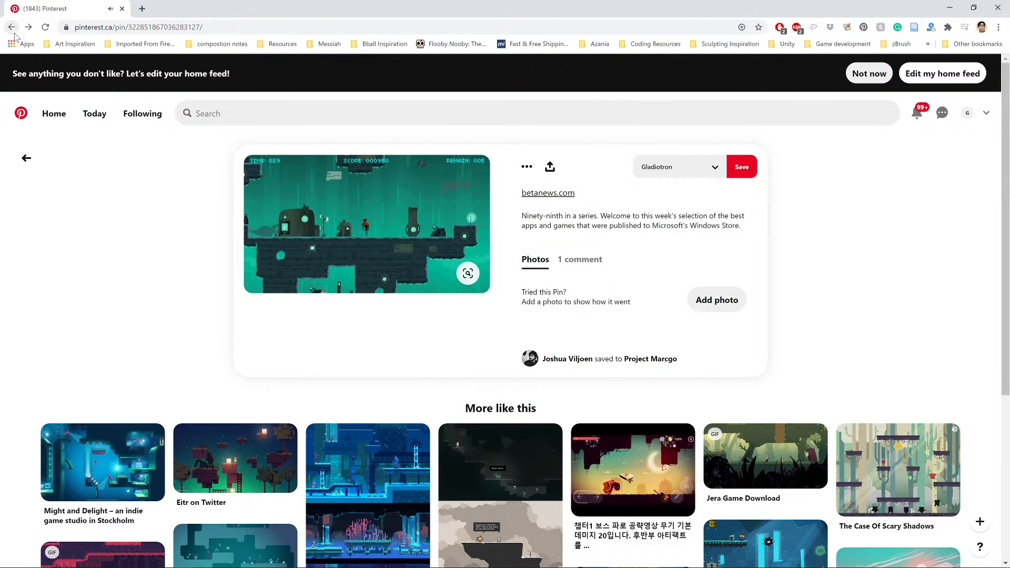
left_click(12, 28)
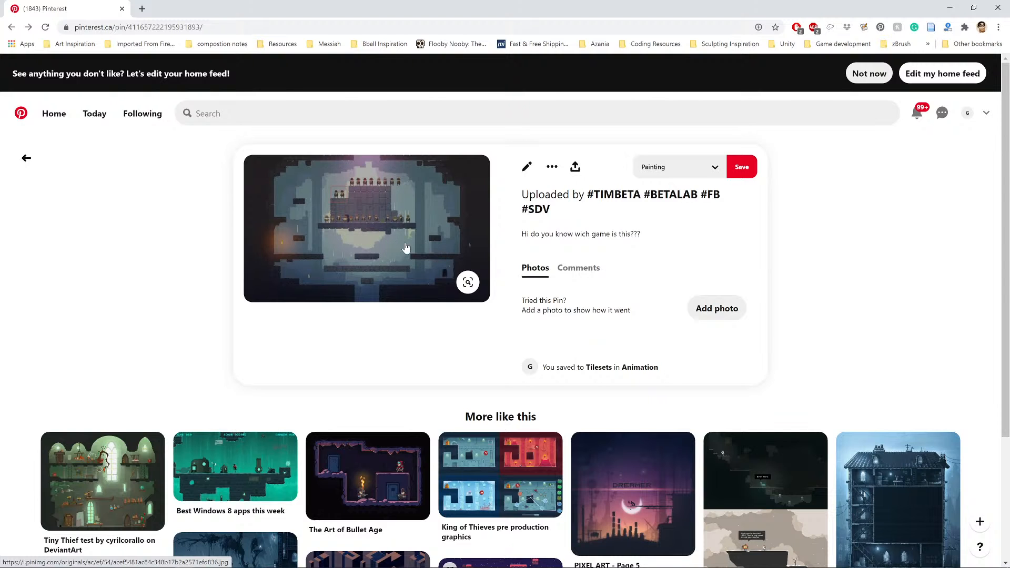
scroll(390, 251, "down", 3)
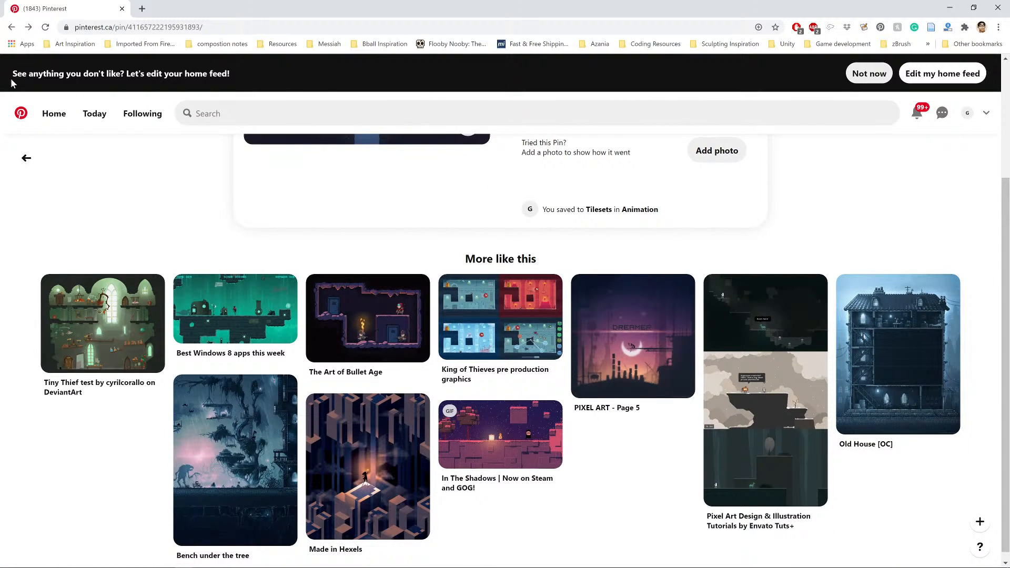
left_click(11, 27)
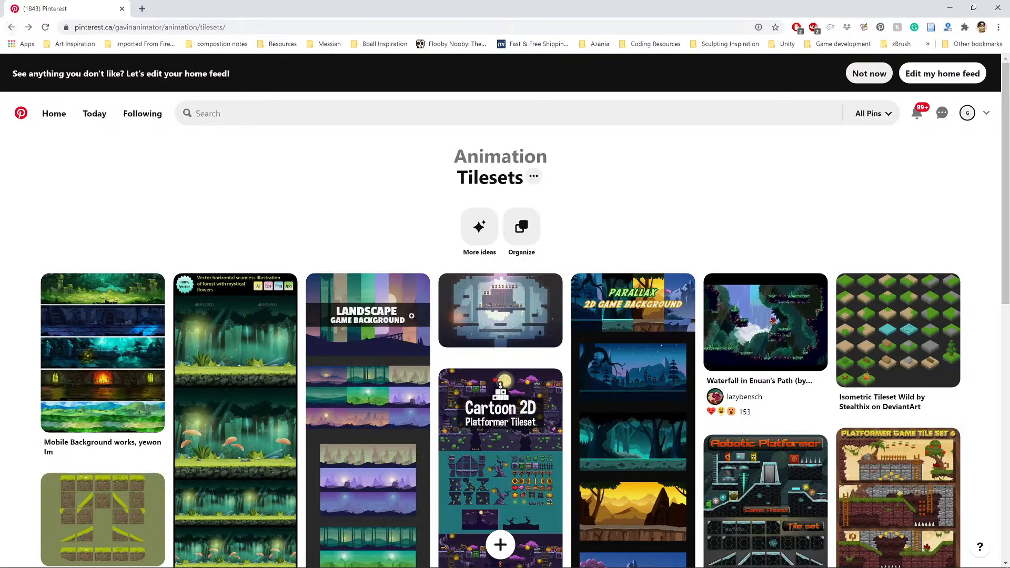
Browse the Tilesets section, then open the Robotic Platformer pin and examine its tile set and objects
scroll(501, 353, "down", 5)
scroll(593, 370, "down", 2)
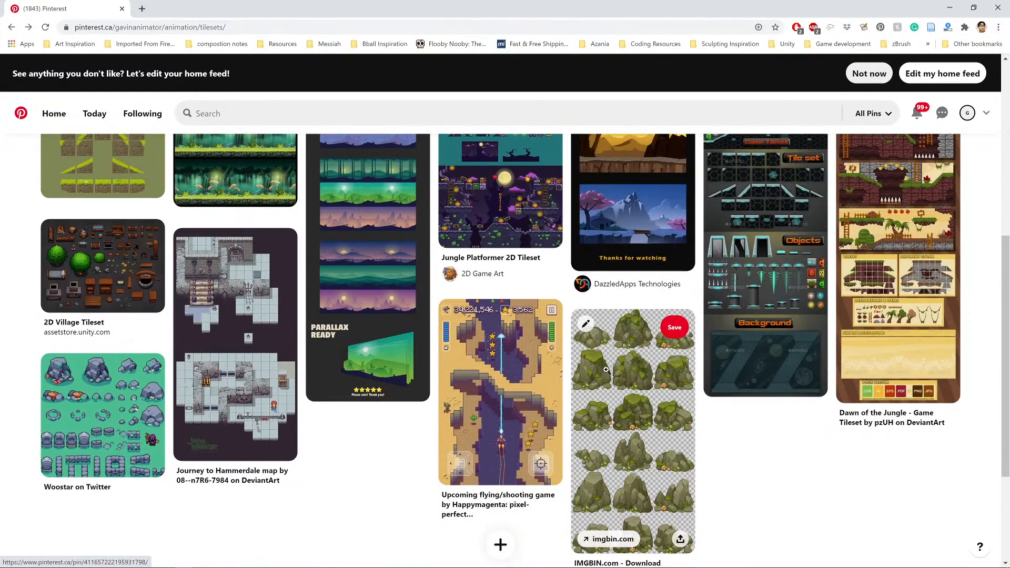
scroll(653, 379, "up", 2)
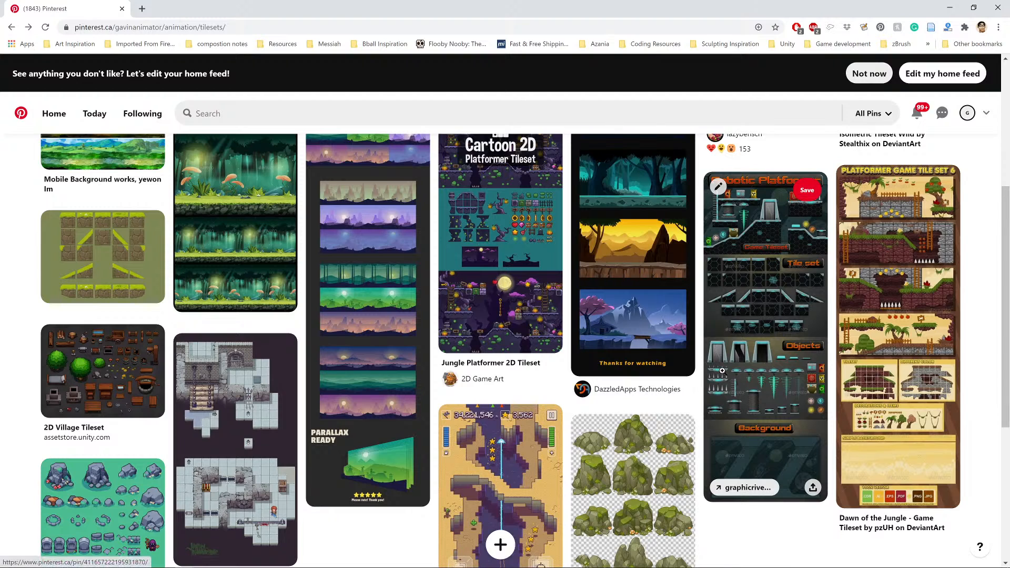
left_click(735, 351)
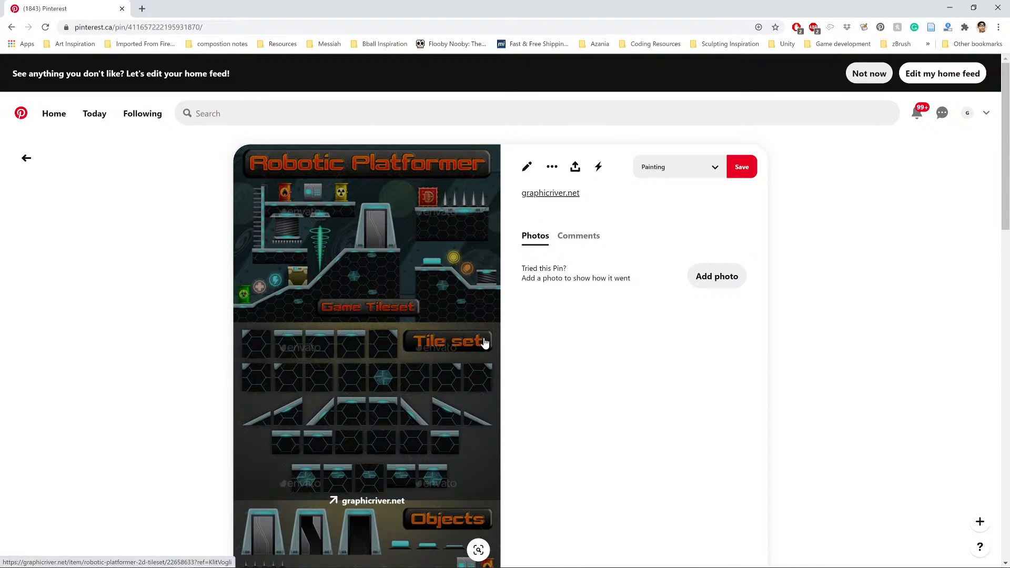
scroll(626, 354, "down", 2)
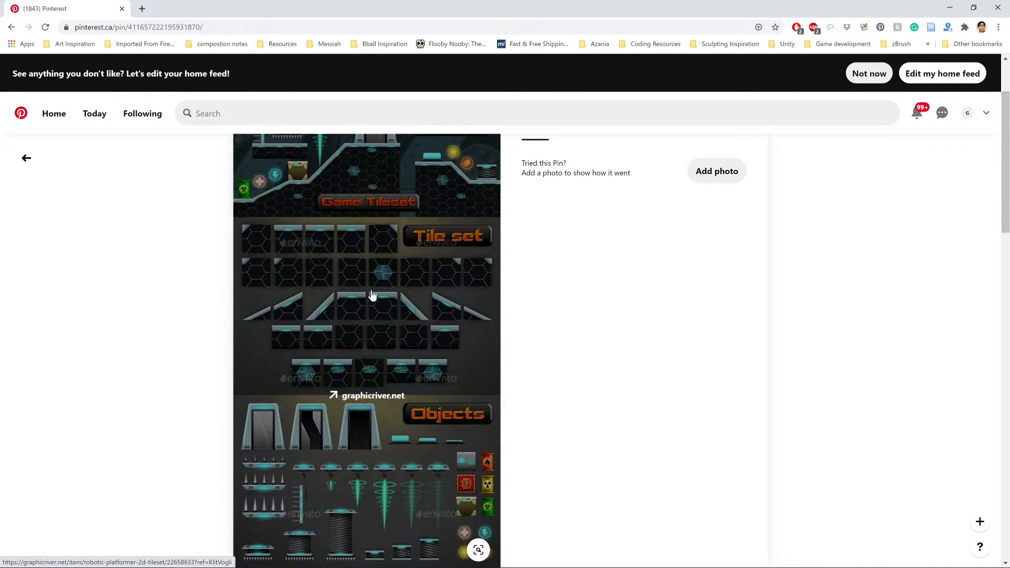
scroll(523, 326, "up", 2)
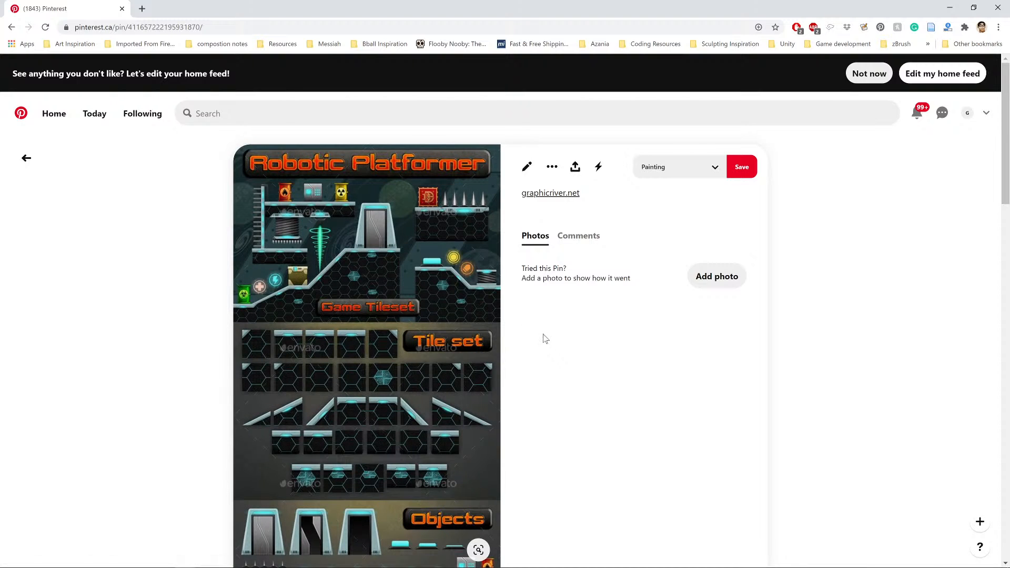
scroll(541, 336, "down", 2)
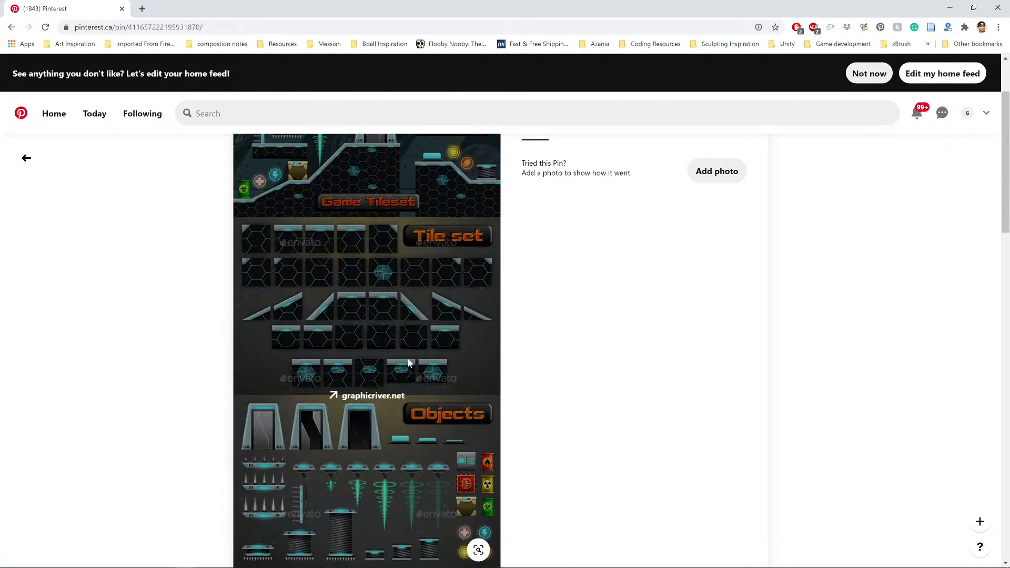
Open the Robotic Platformer 2D Tileset source page on GraphicRiver and view its first screenshot enlarged
left_click(408, 361)
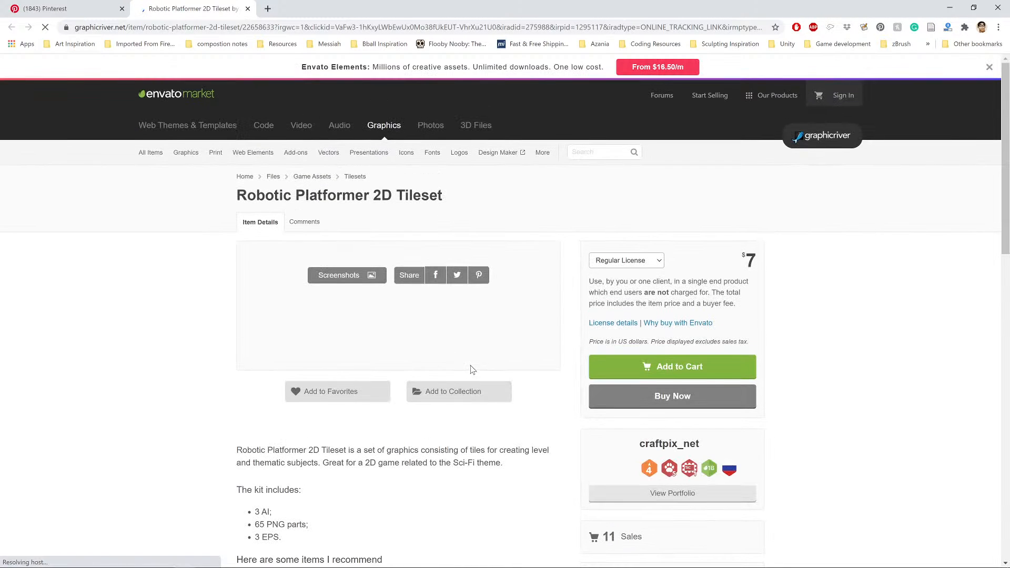
left_click(458, 358)
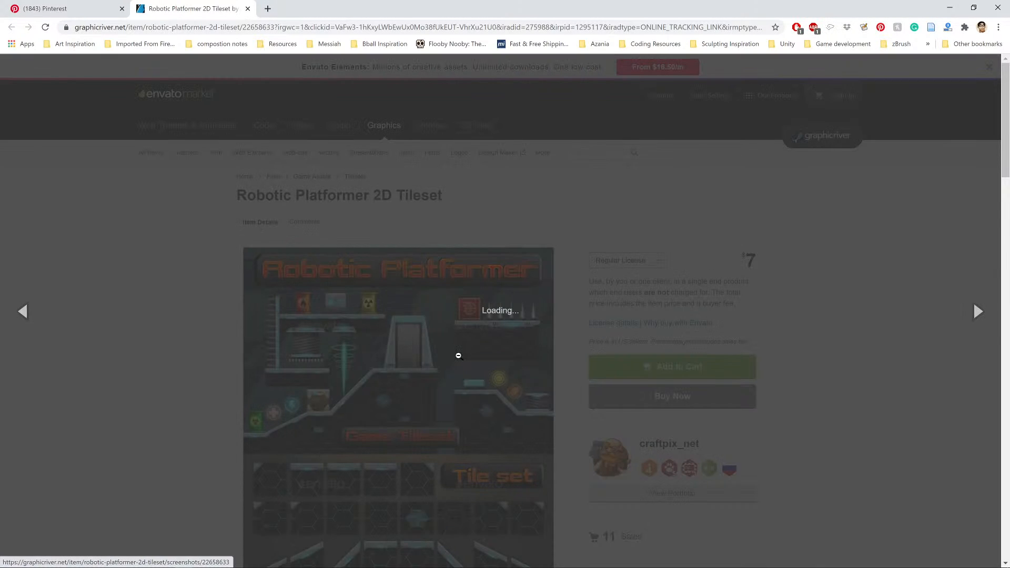
scroll(638, 304, "down", 2)
scroll(634, 300, "up", 1)
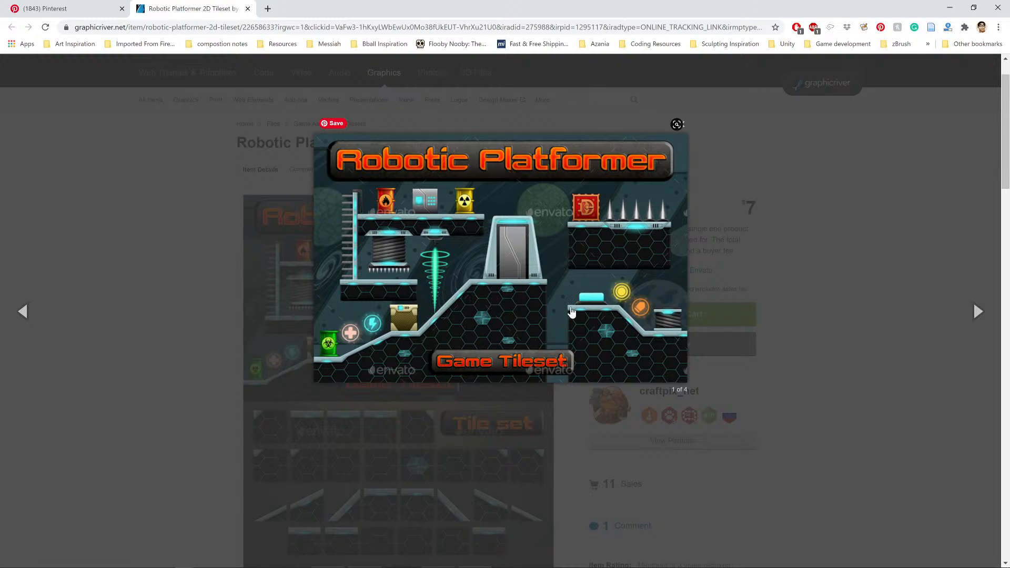
left_click(161, 321)
Examine the full Robotic Platformer preview on GraphicRiver, then close the page and return to the Tilesets section on Pinterest
scroll(163, 322, "down", 3)
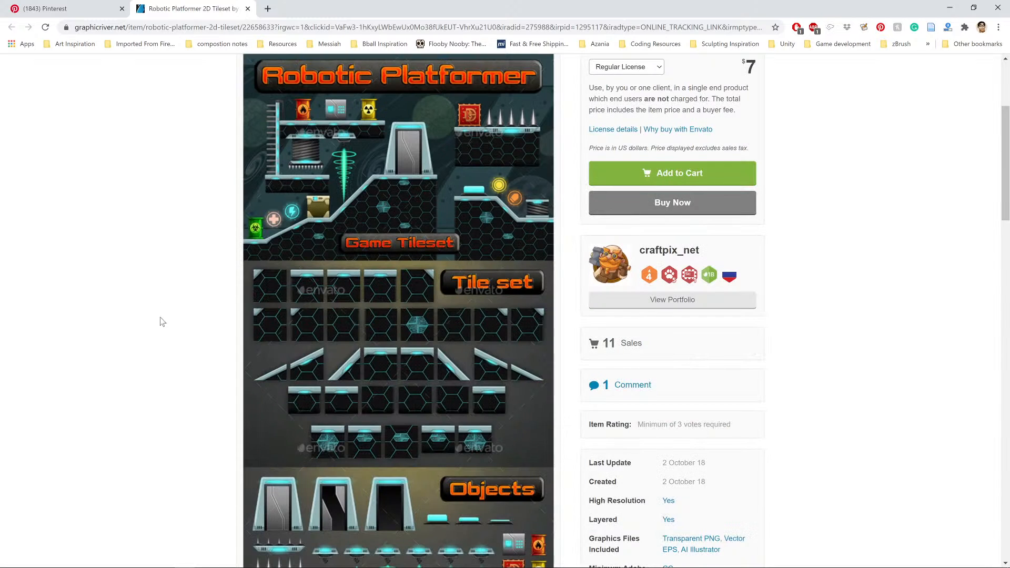
scroll(320, 295, "down", 1)
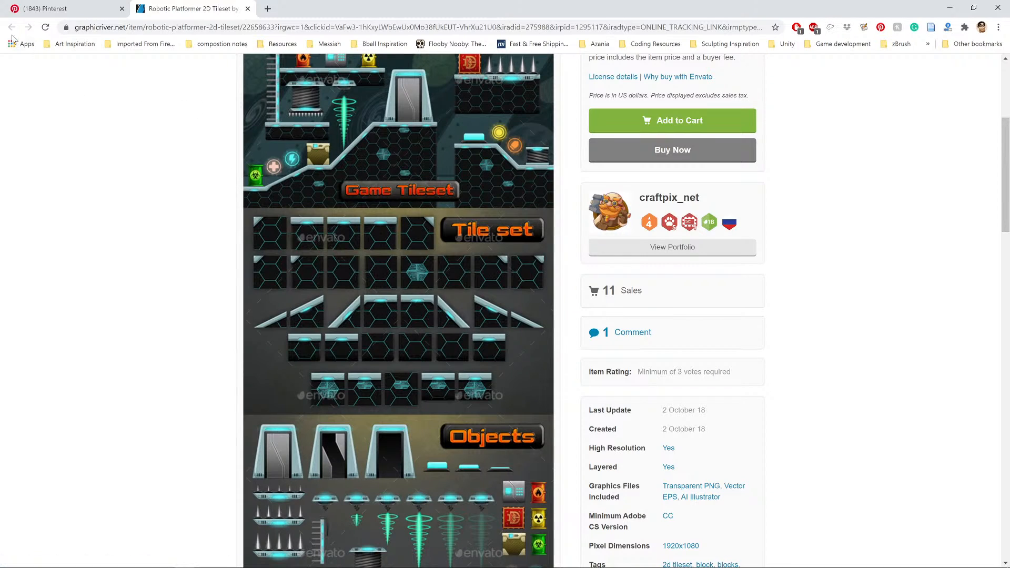
left_click(248, 8)
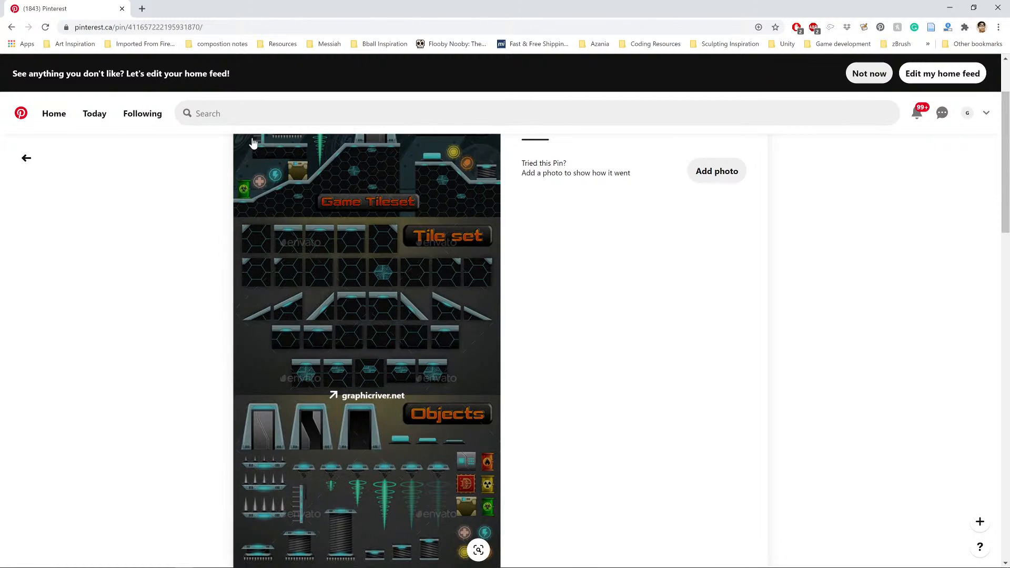
left_click(11, 27)
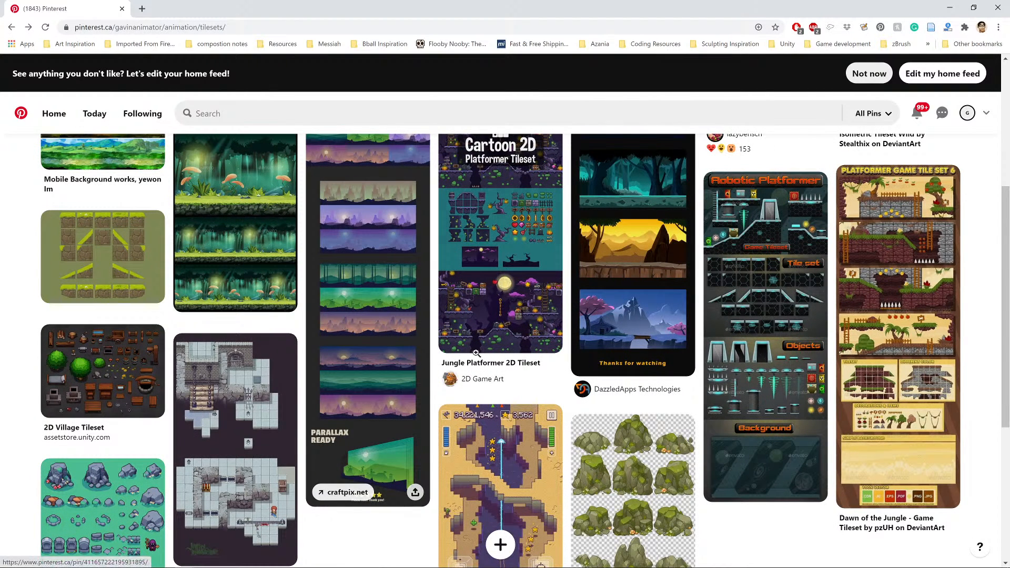
Open the Platformer Game Tile Set 6 pin and view its source image enlarged on DeviantArt
left_click(893, 343)
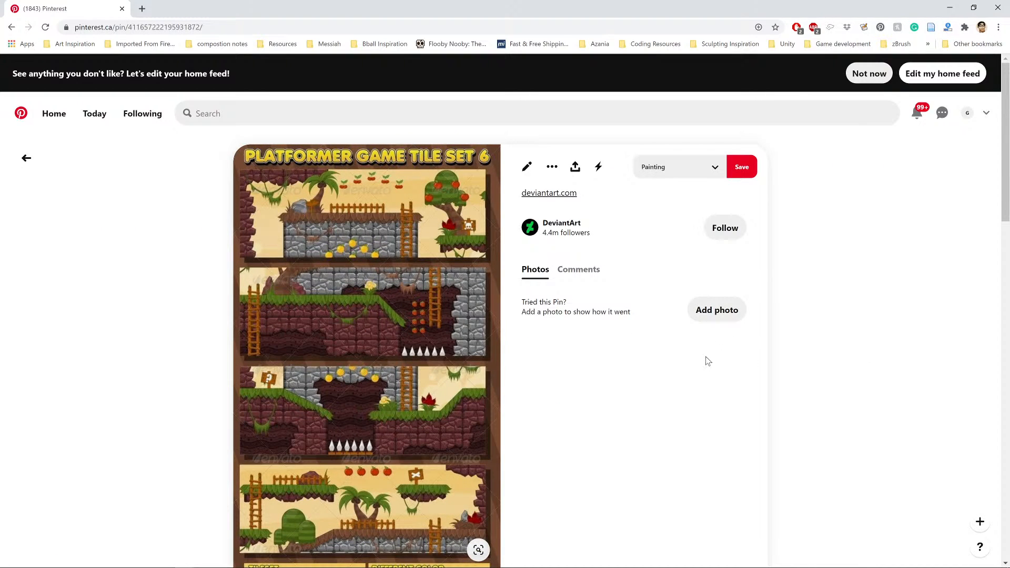
scroll(693, 377, "down", 5)
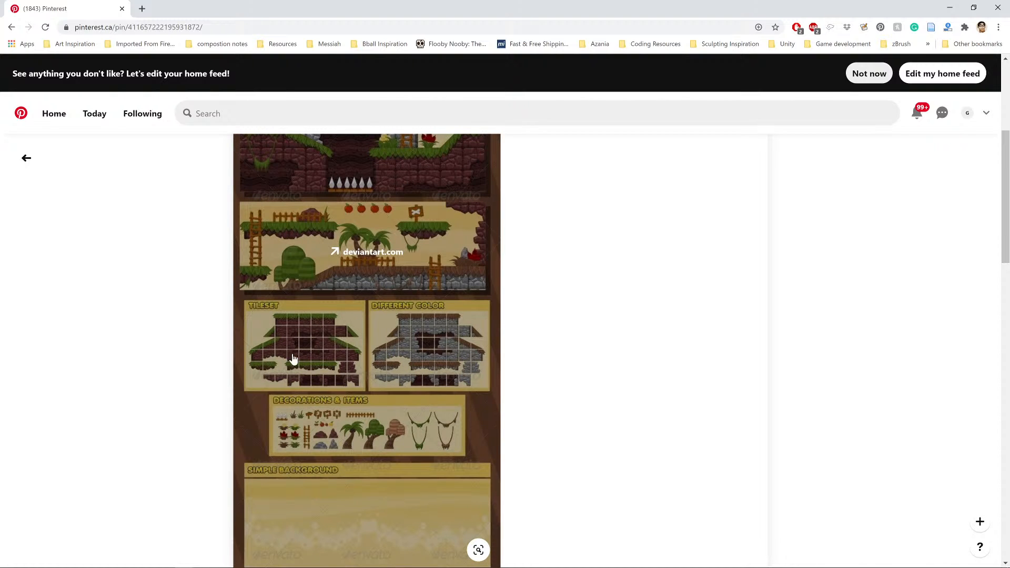
left_click(307, 339)
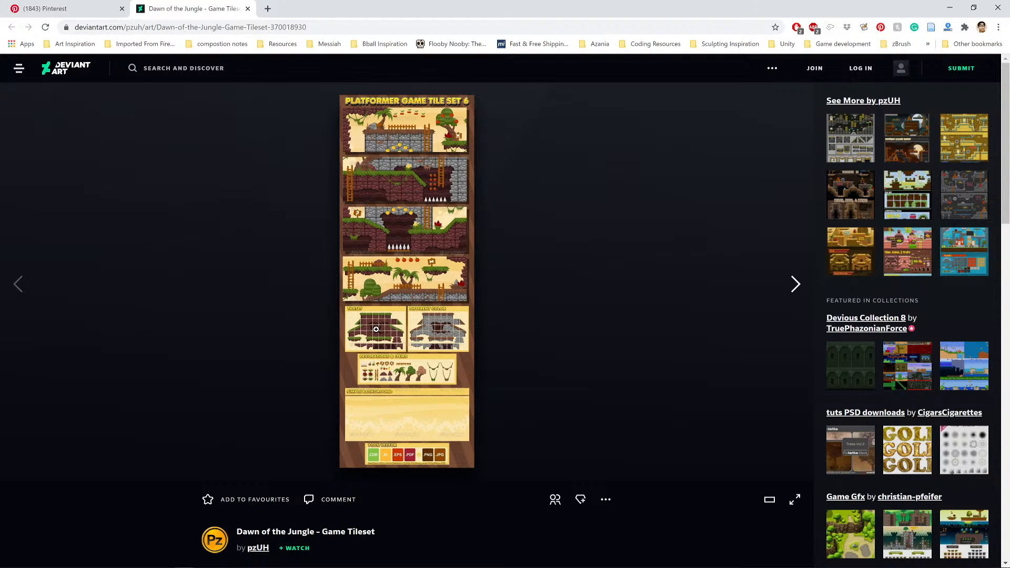
left_click(376, 329)
left_click(470, 341)
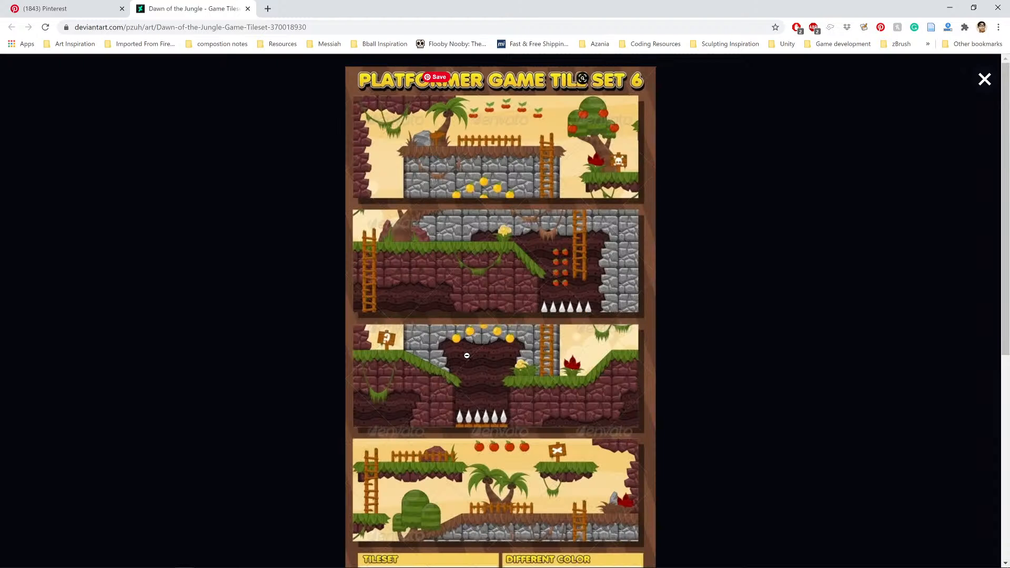
Magnify the page to 250% and examine the tileset grids, decorations and items, and simple background of Platformer Game Tile Set 6
scroll(467, 356, "down", 7)
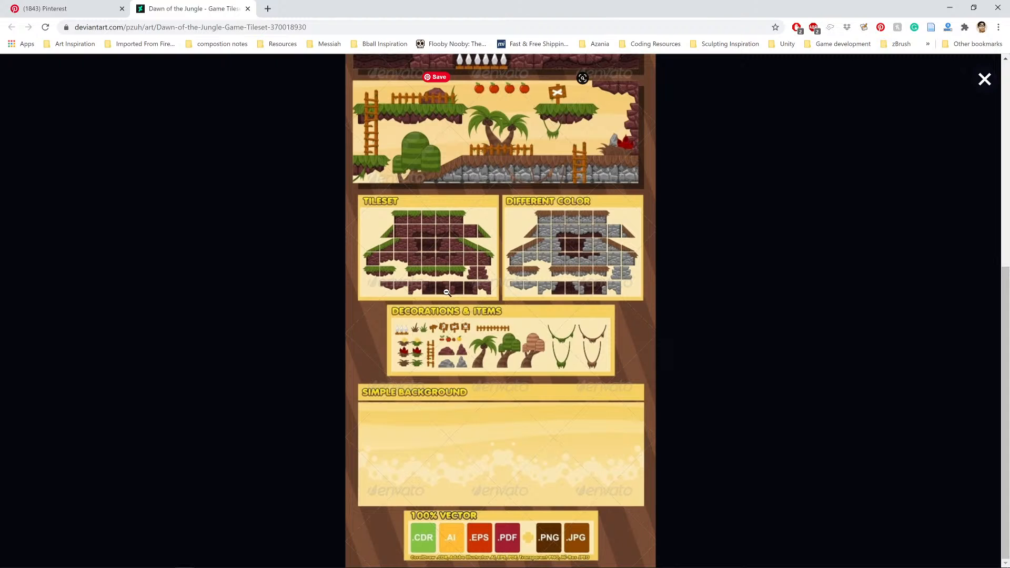
scroll(446, 293, "up", 6, "ctrl")
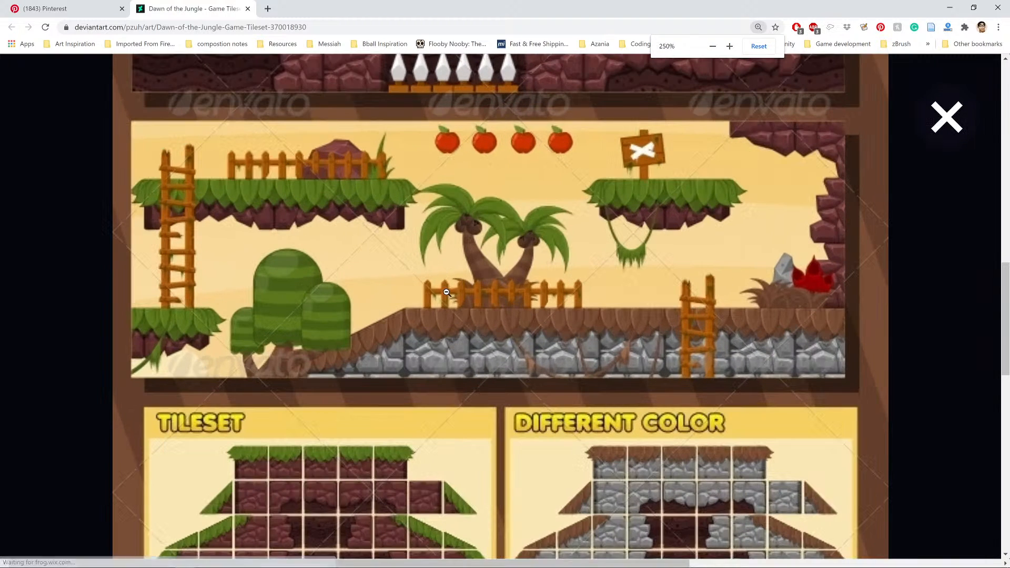
scroll(432, 287, "down", 6)
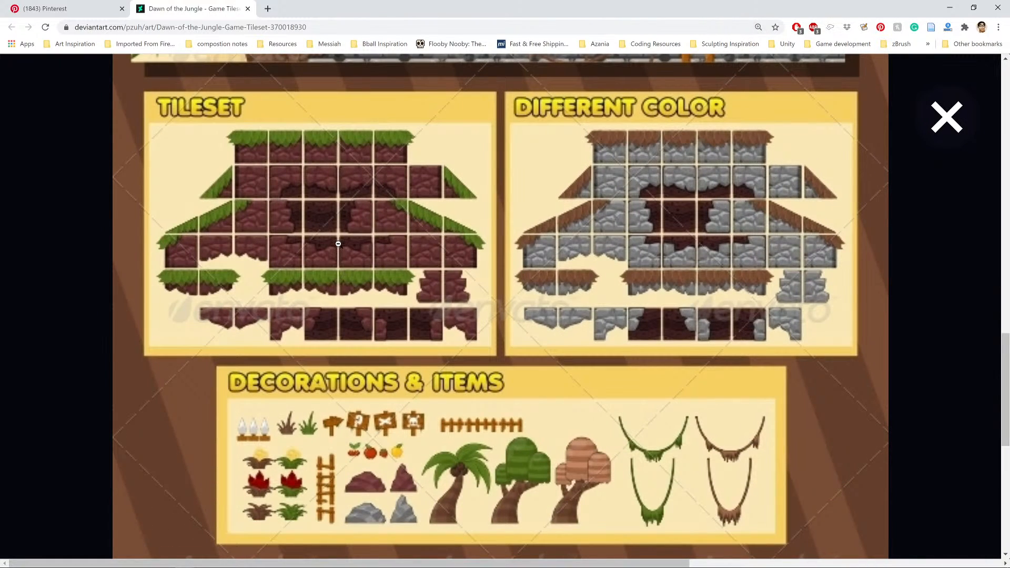
scroll(318, 235, "up", 1)
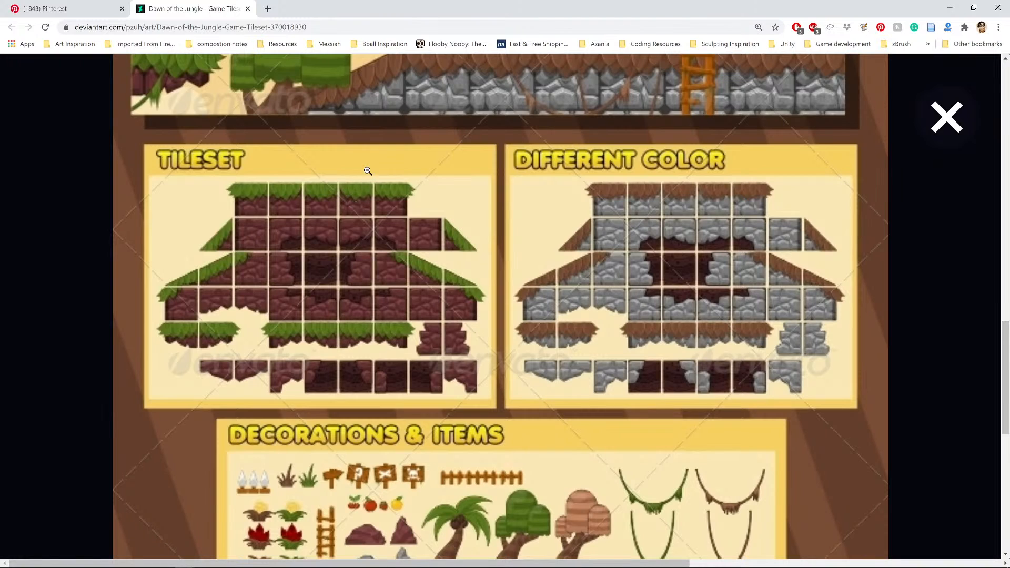
scroll(365, 280, "down", 5)
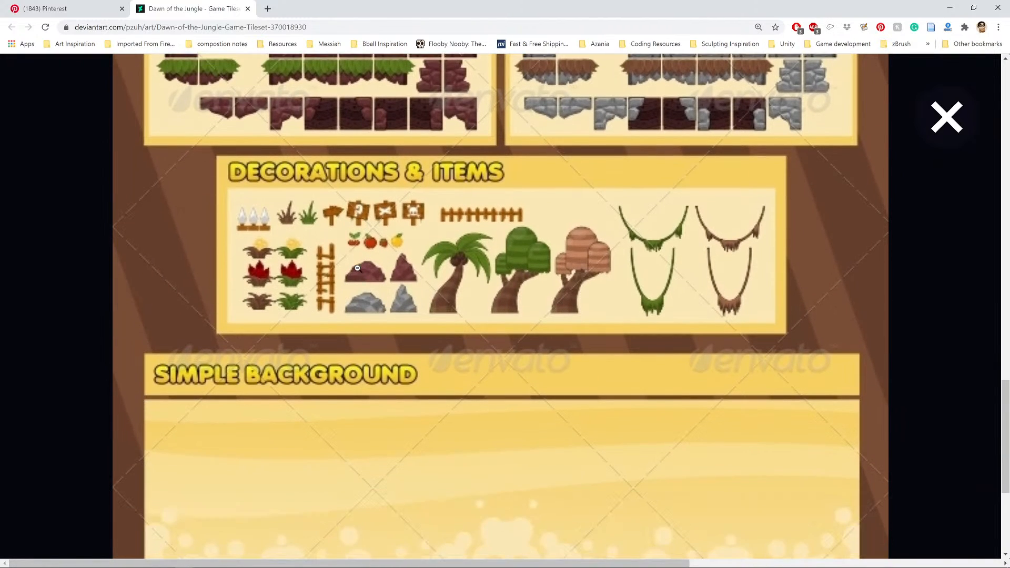
scroll(357, 268, "down", 5)
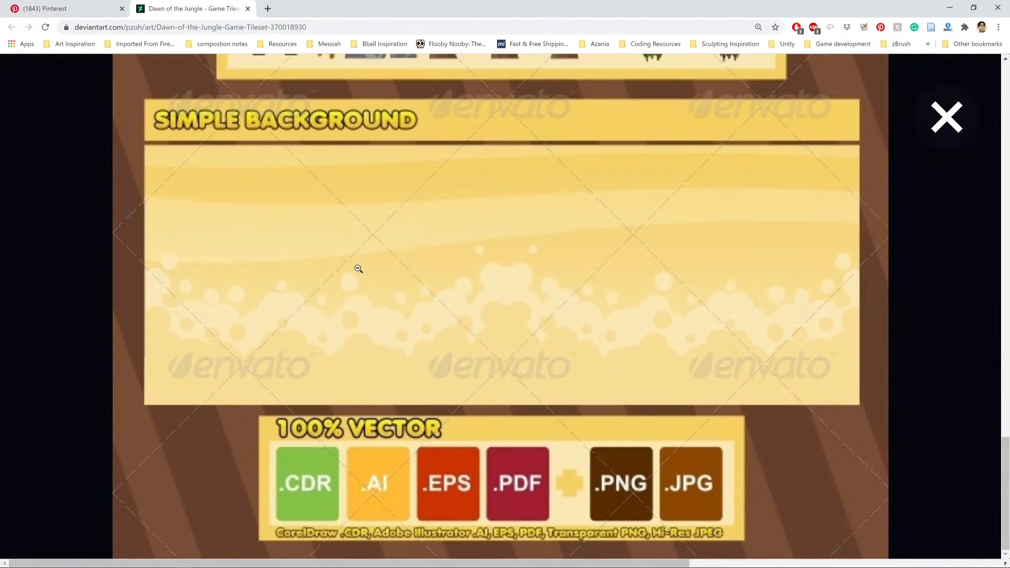
Review the sample level scenes of Platformer Game Tile Set 6 up to its title, then switch back to its Pinterest pin
scroll(357, 269, "up", 8)
scroll(359, 264, "up", 8)
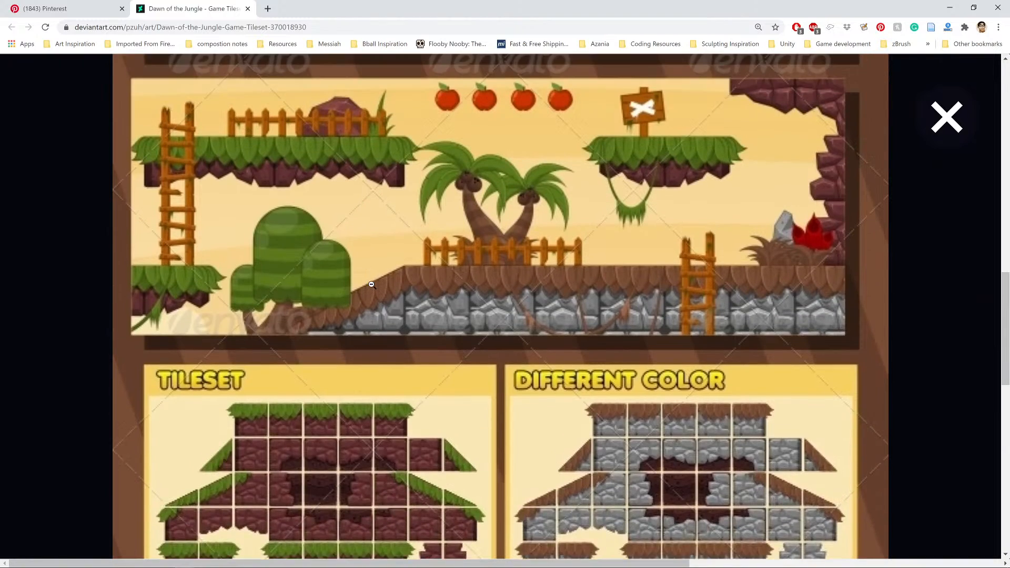
scroll(399, 269, "up", 5)
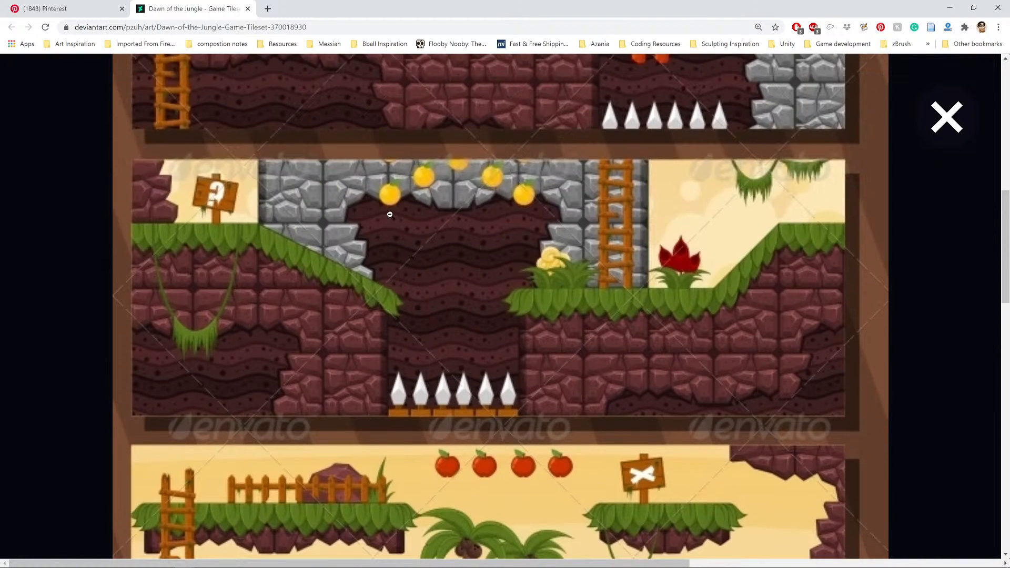
scroll(490, 226, "up", 5)
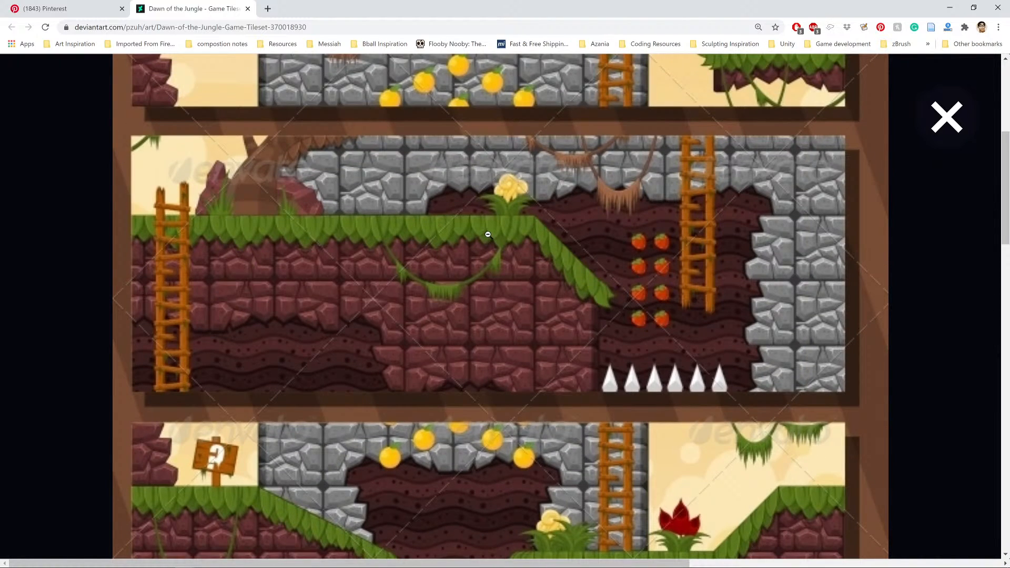
scroll(487, 234, "up", 6)
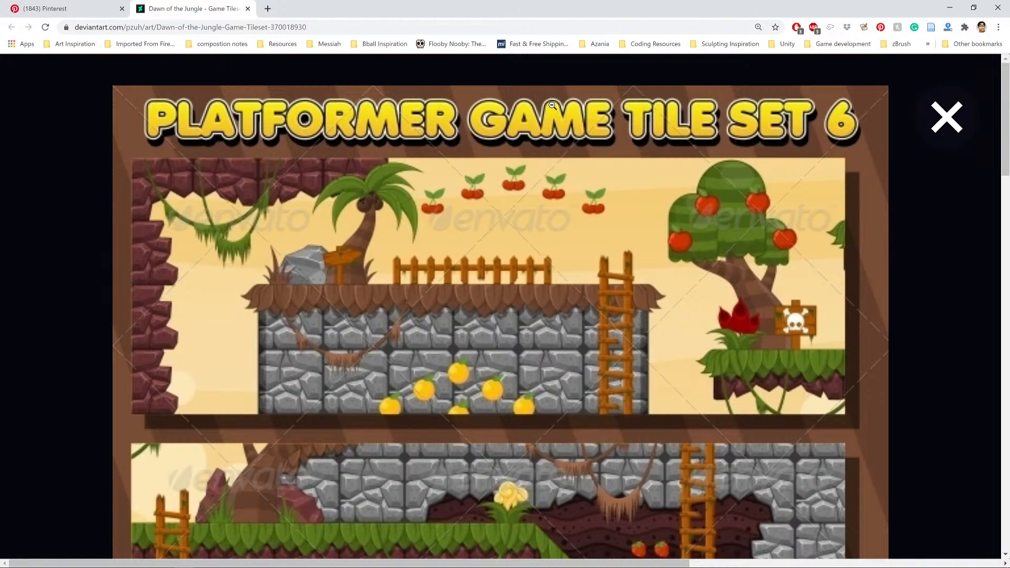
left_click(49, 10)
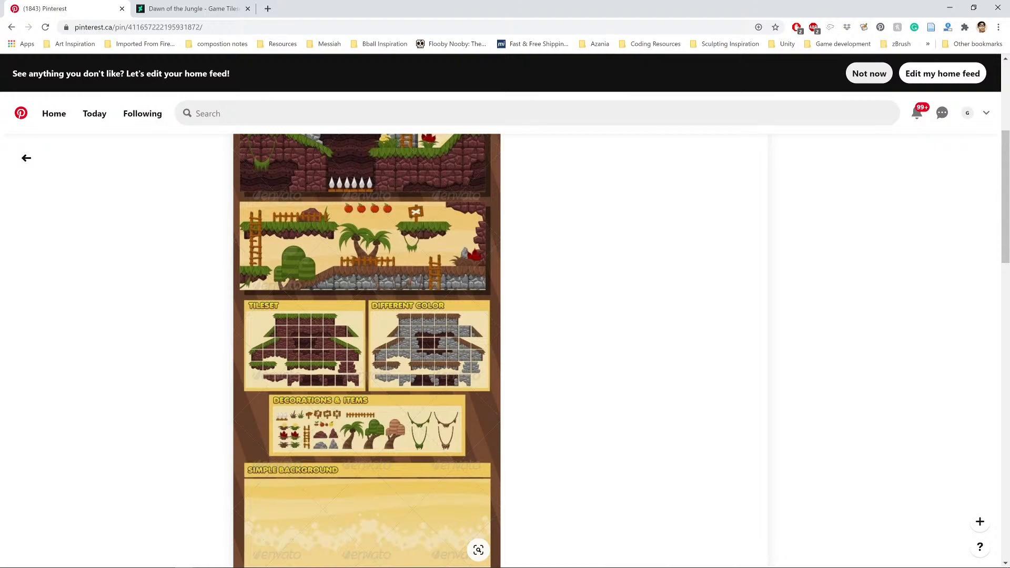
scroll(182, 234, "up", 5)
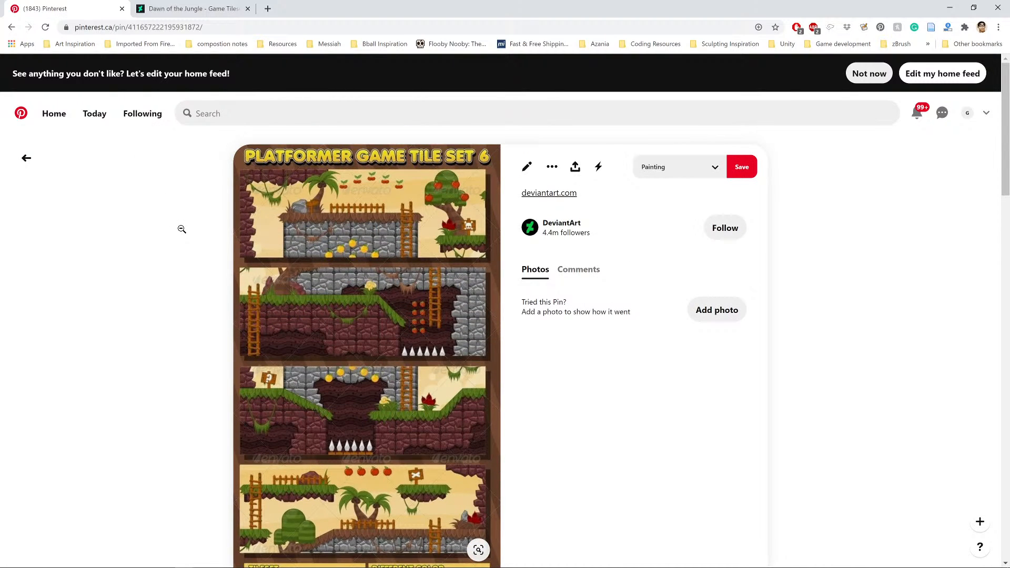